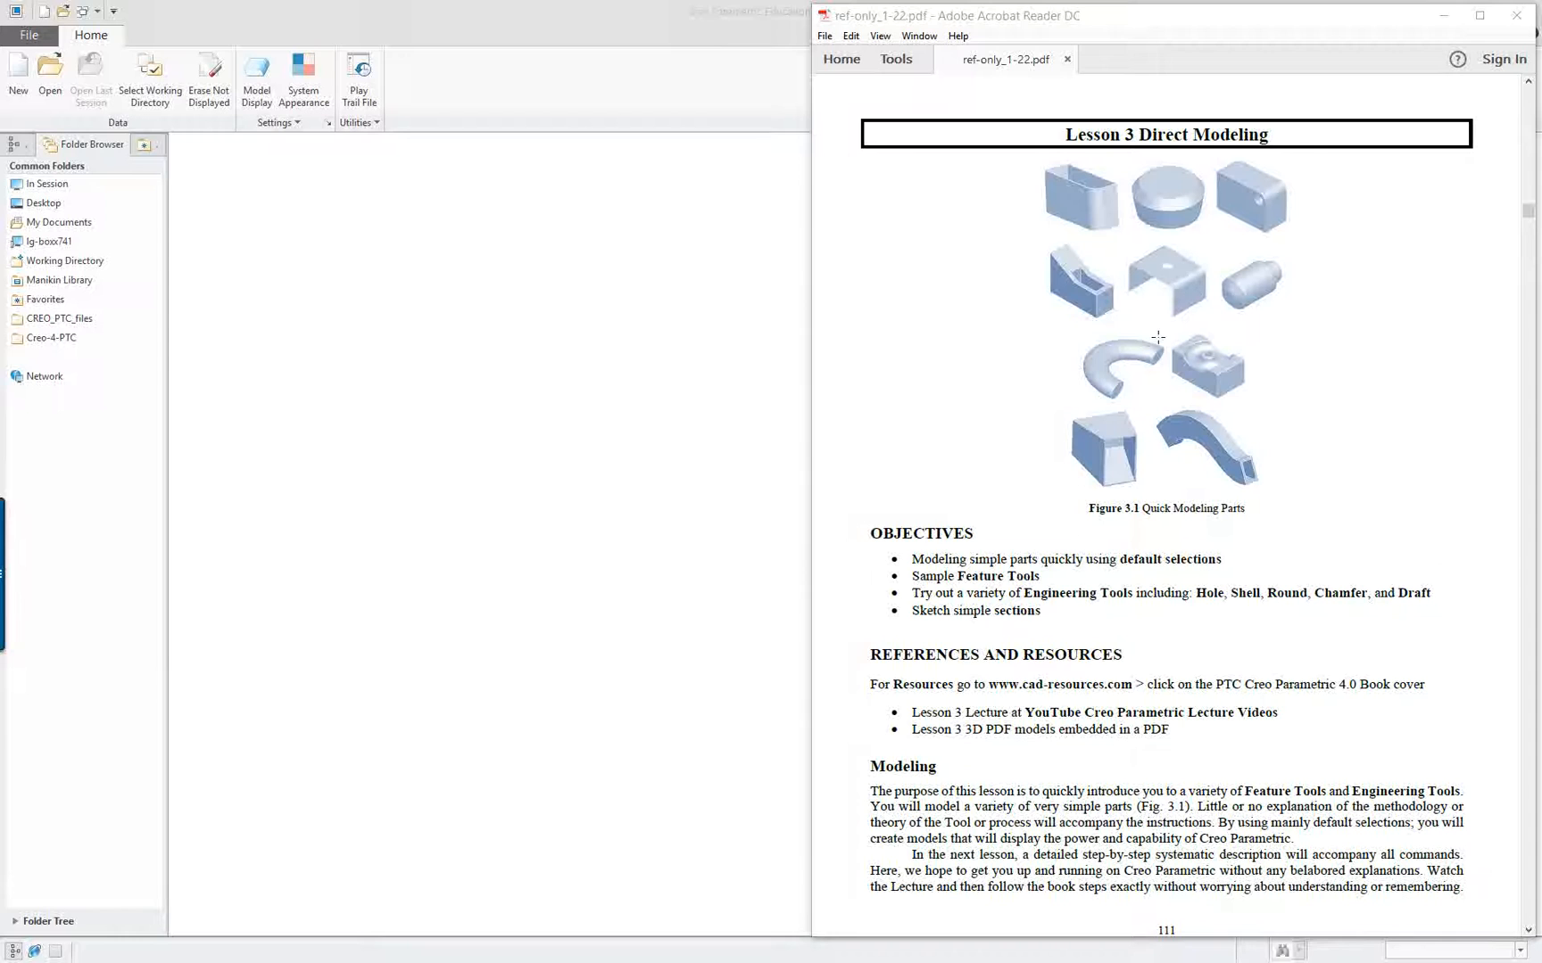
Create a new part from the default template and turn on the datum plane name tags
click(616, 339)
click(18, 73)
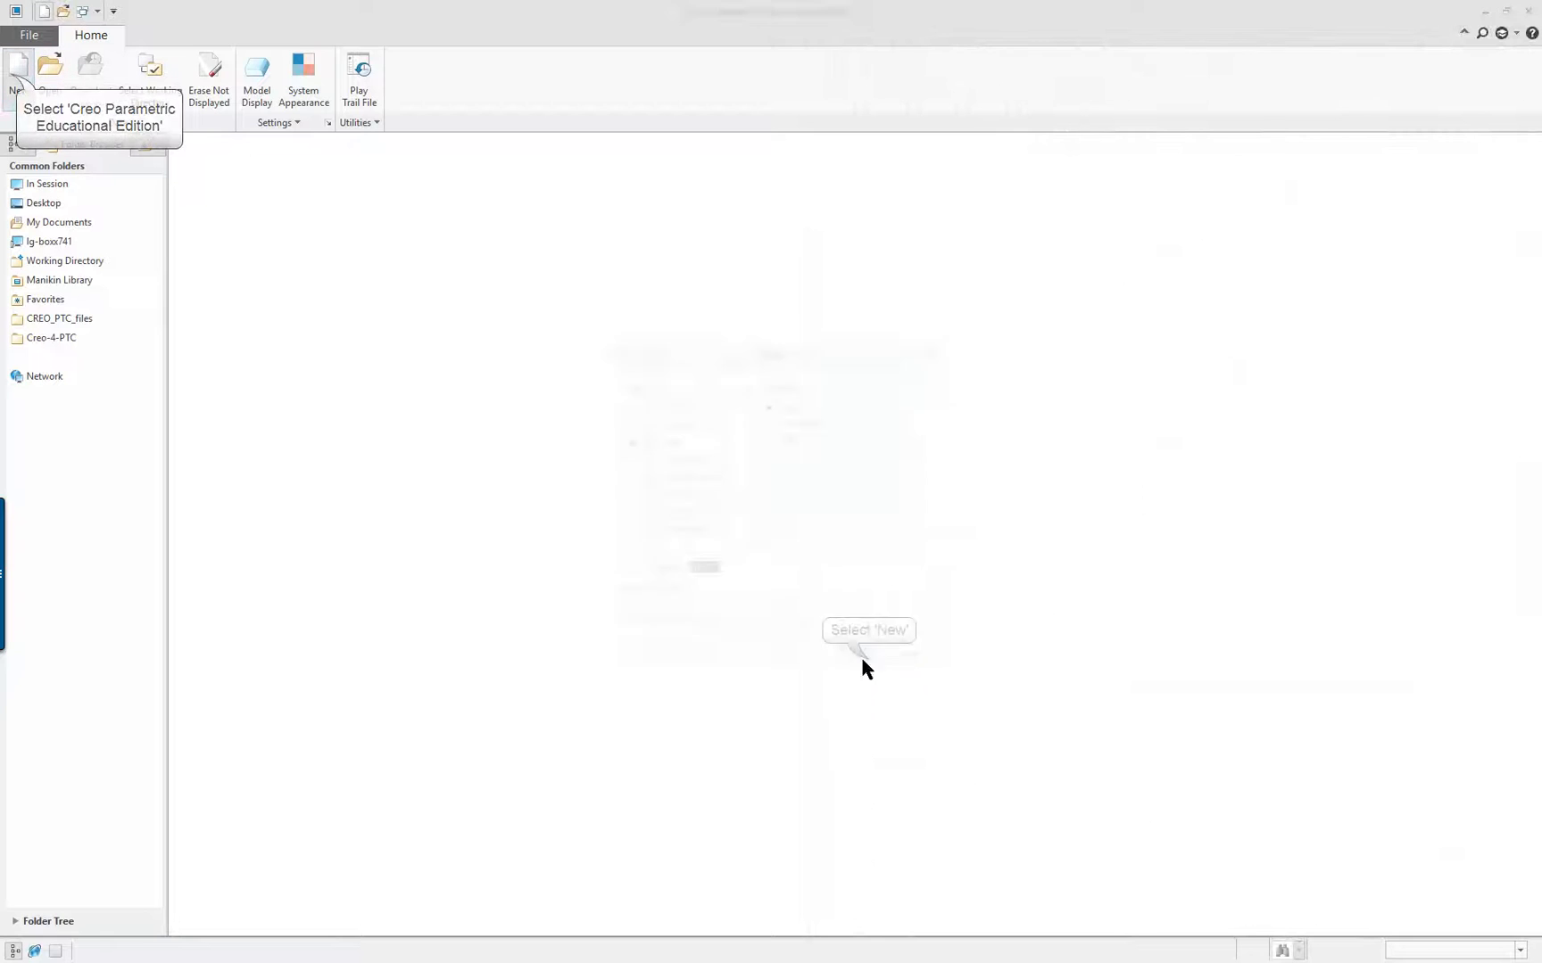
click(869, 661)
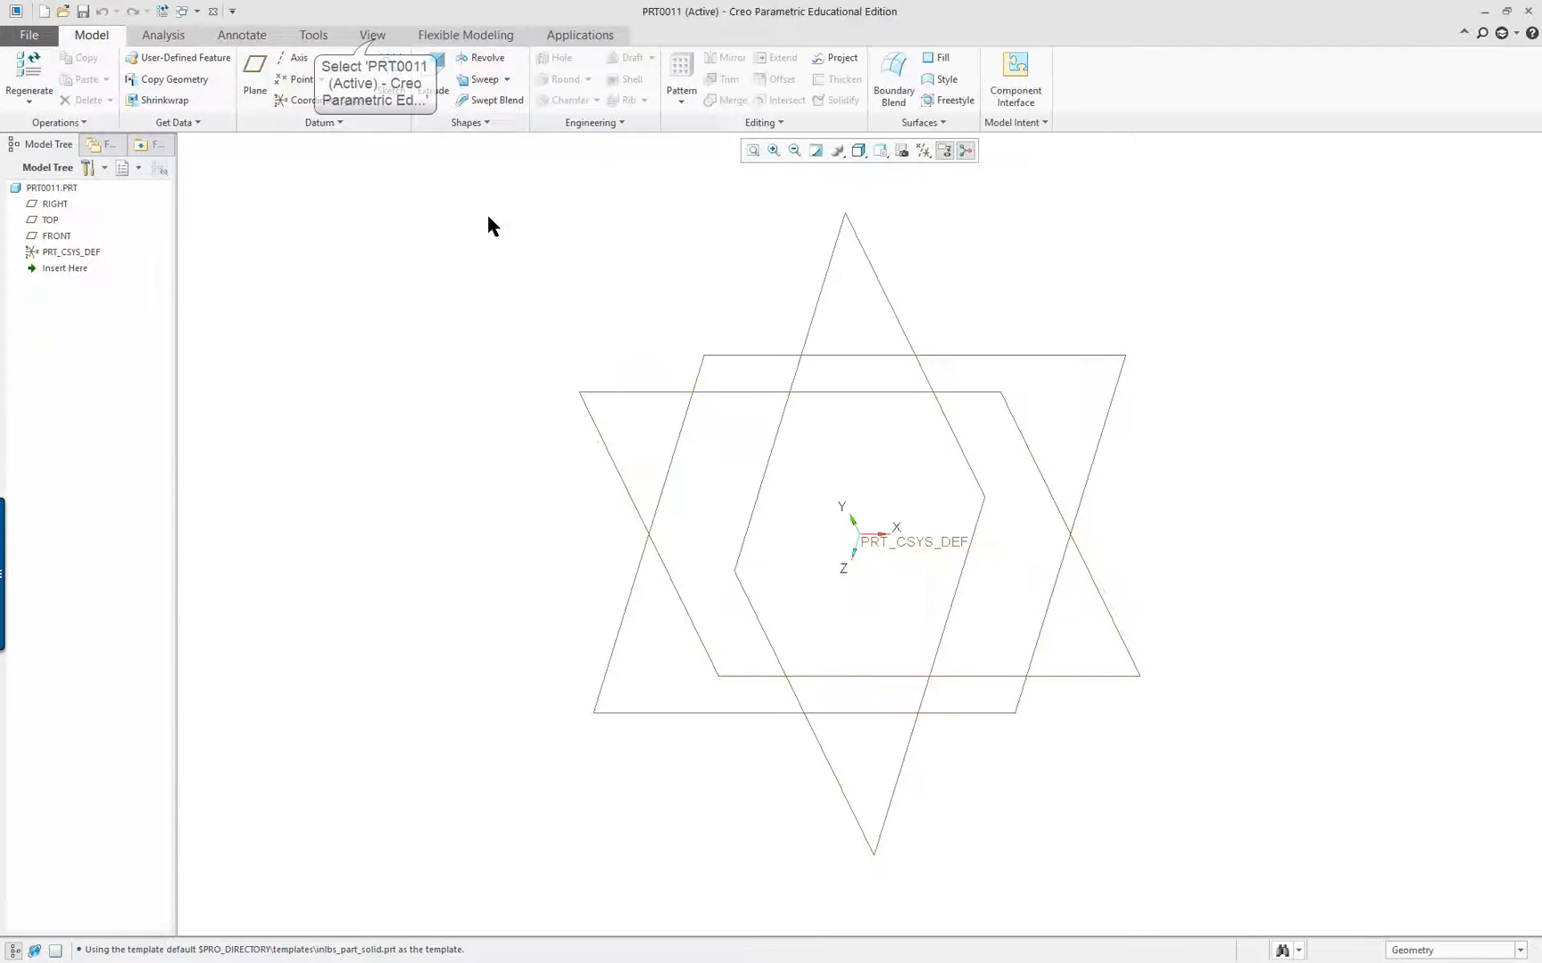
click(370, 36)
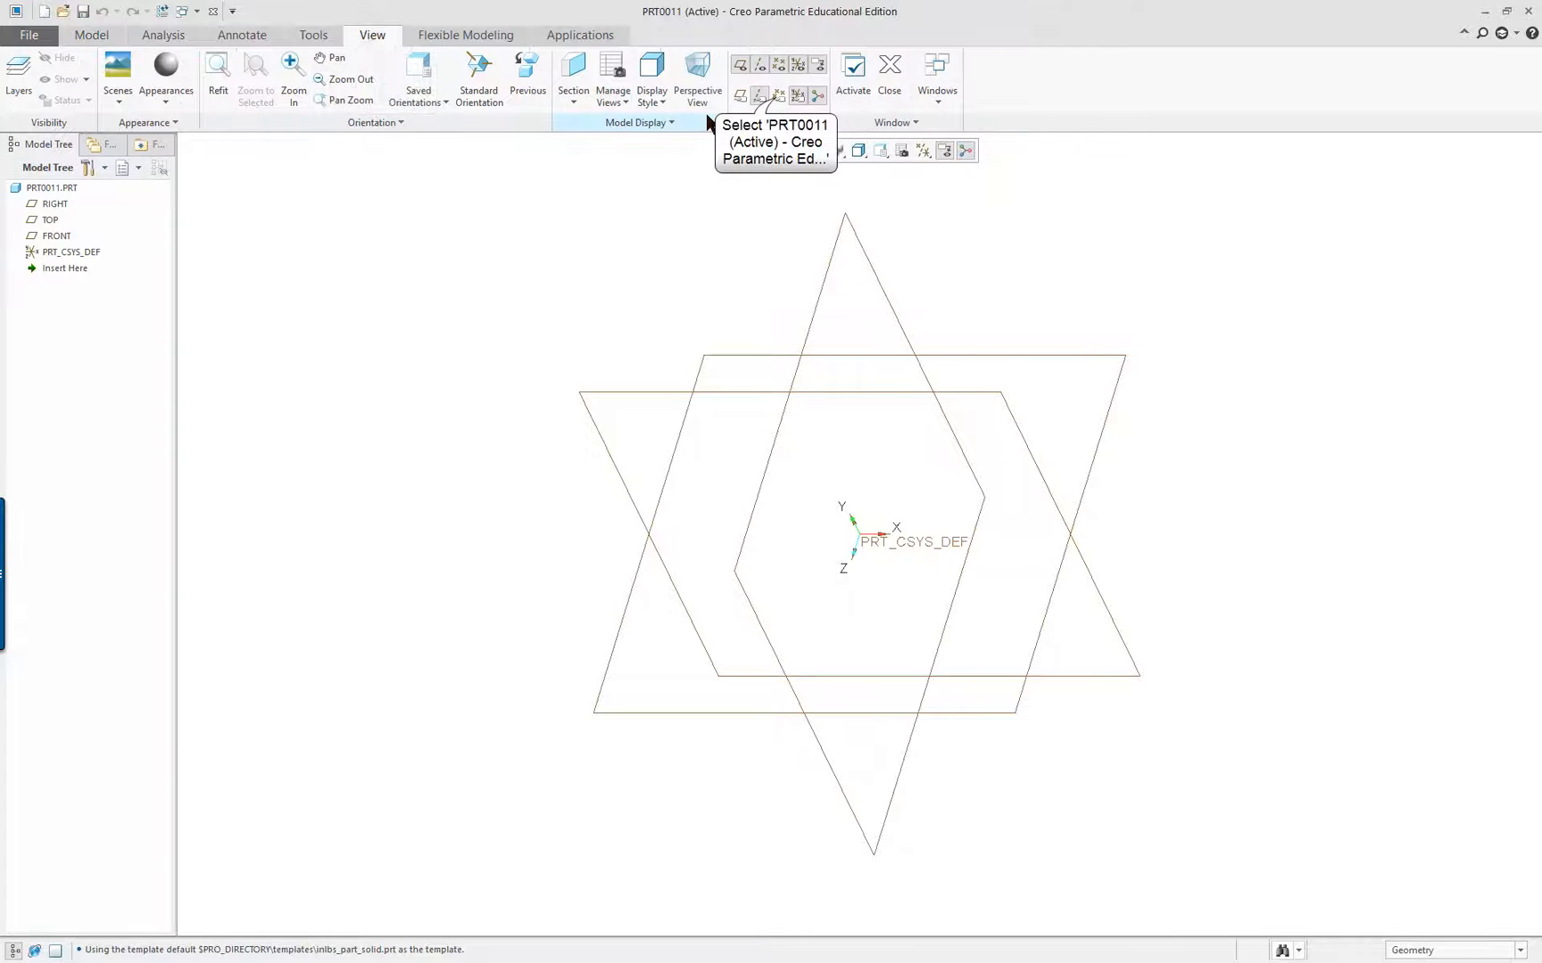
click(738, 98)
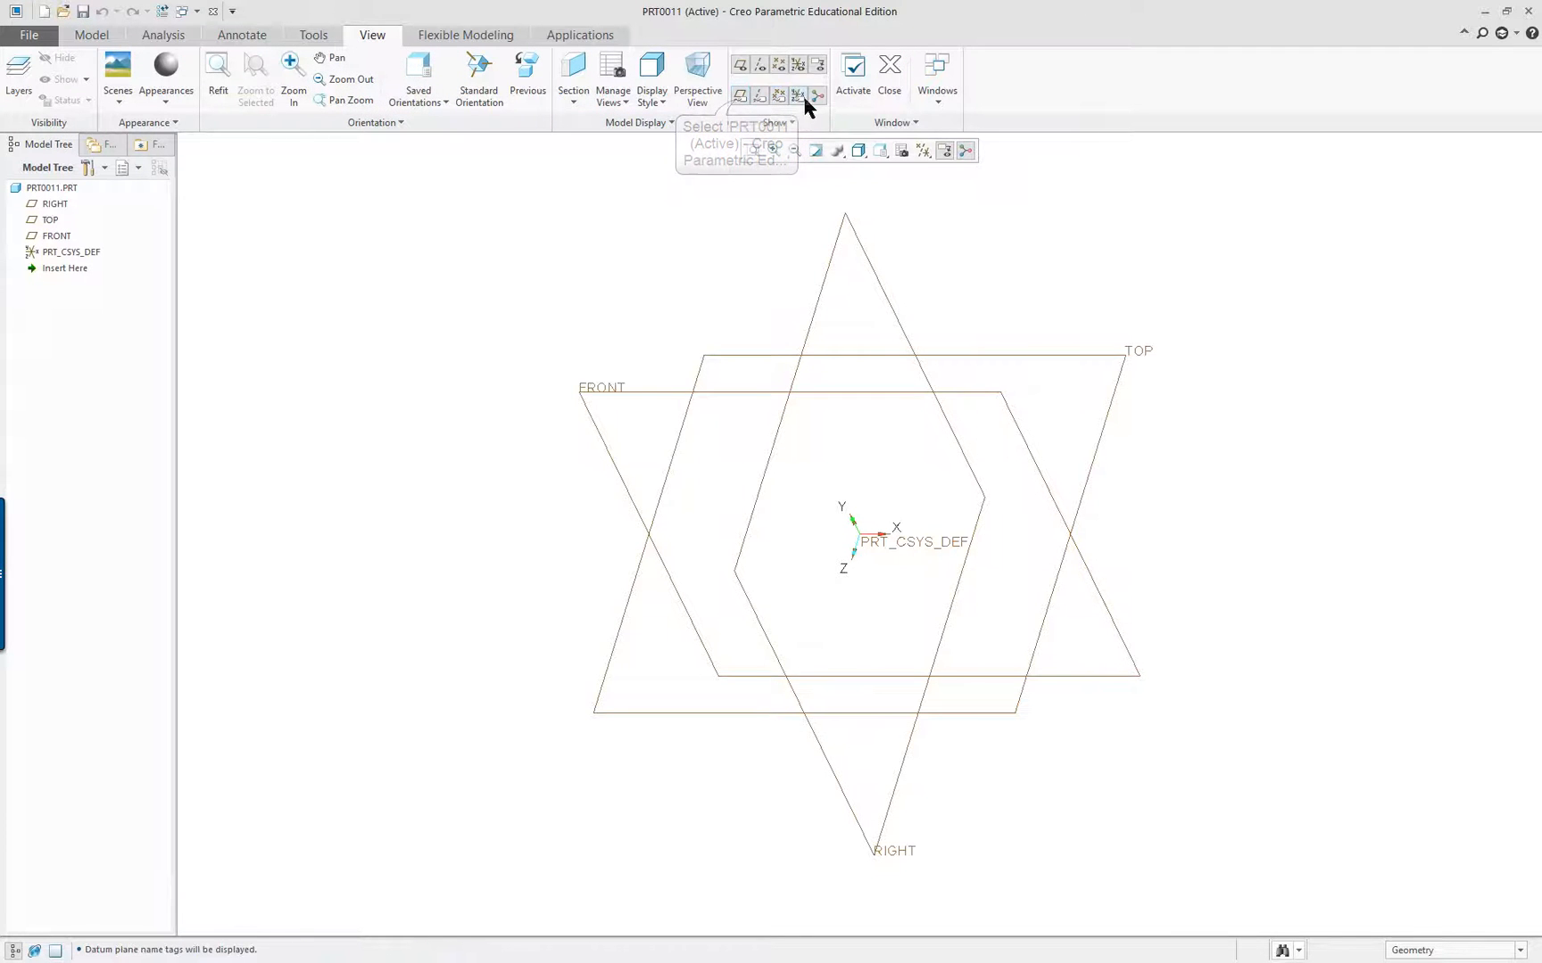
Show the placement folder, annotations, suppressed objects, envelope components, copied references and auto round members in the model tree
click(89, 167)
click(100, 191)
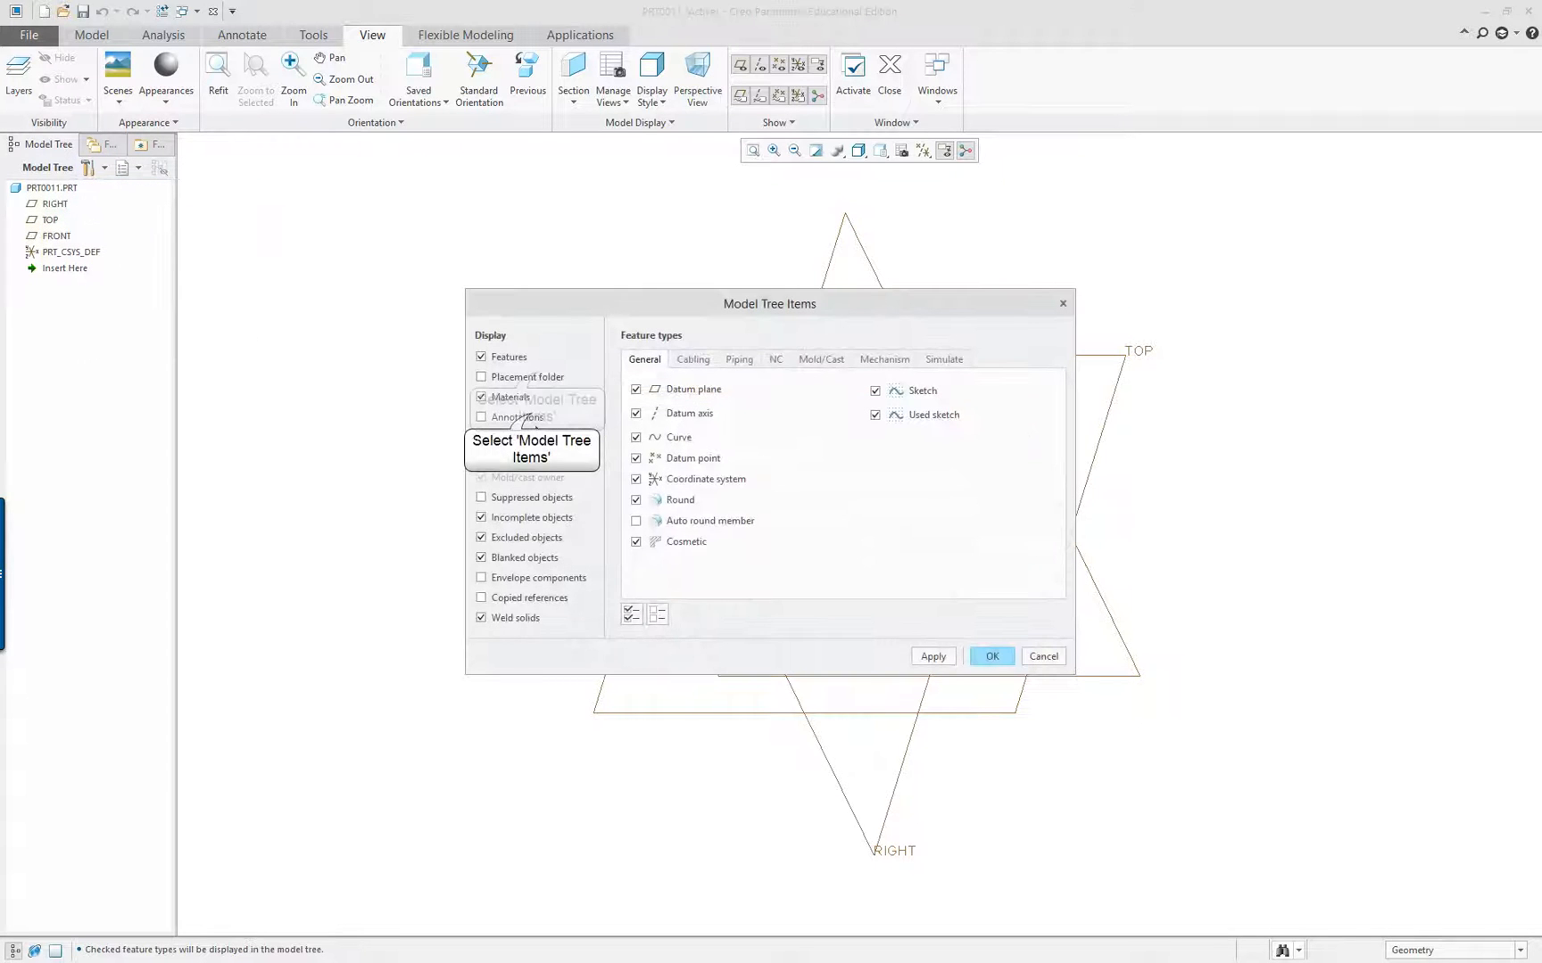
click(529, 417)
click(537, 376)
click(532, 497)
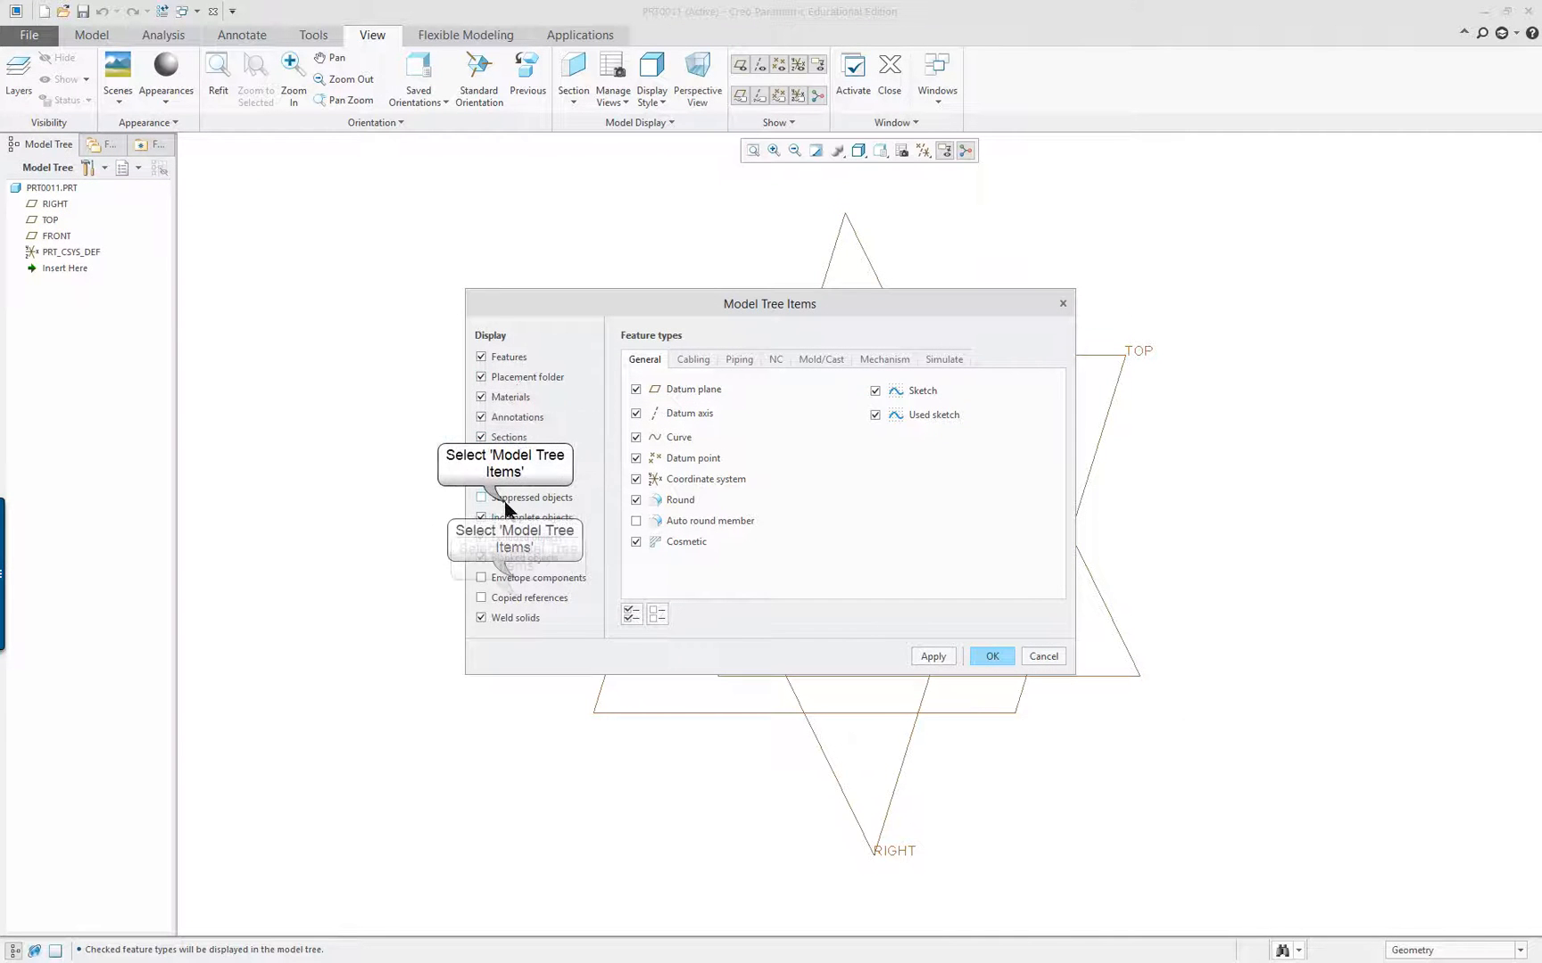
click(538, 577)
click(529, 598)
click(635, 520)
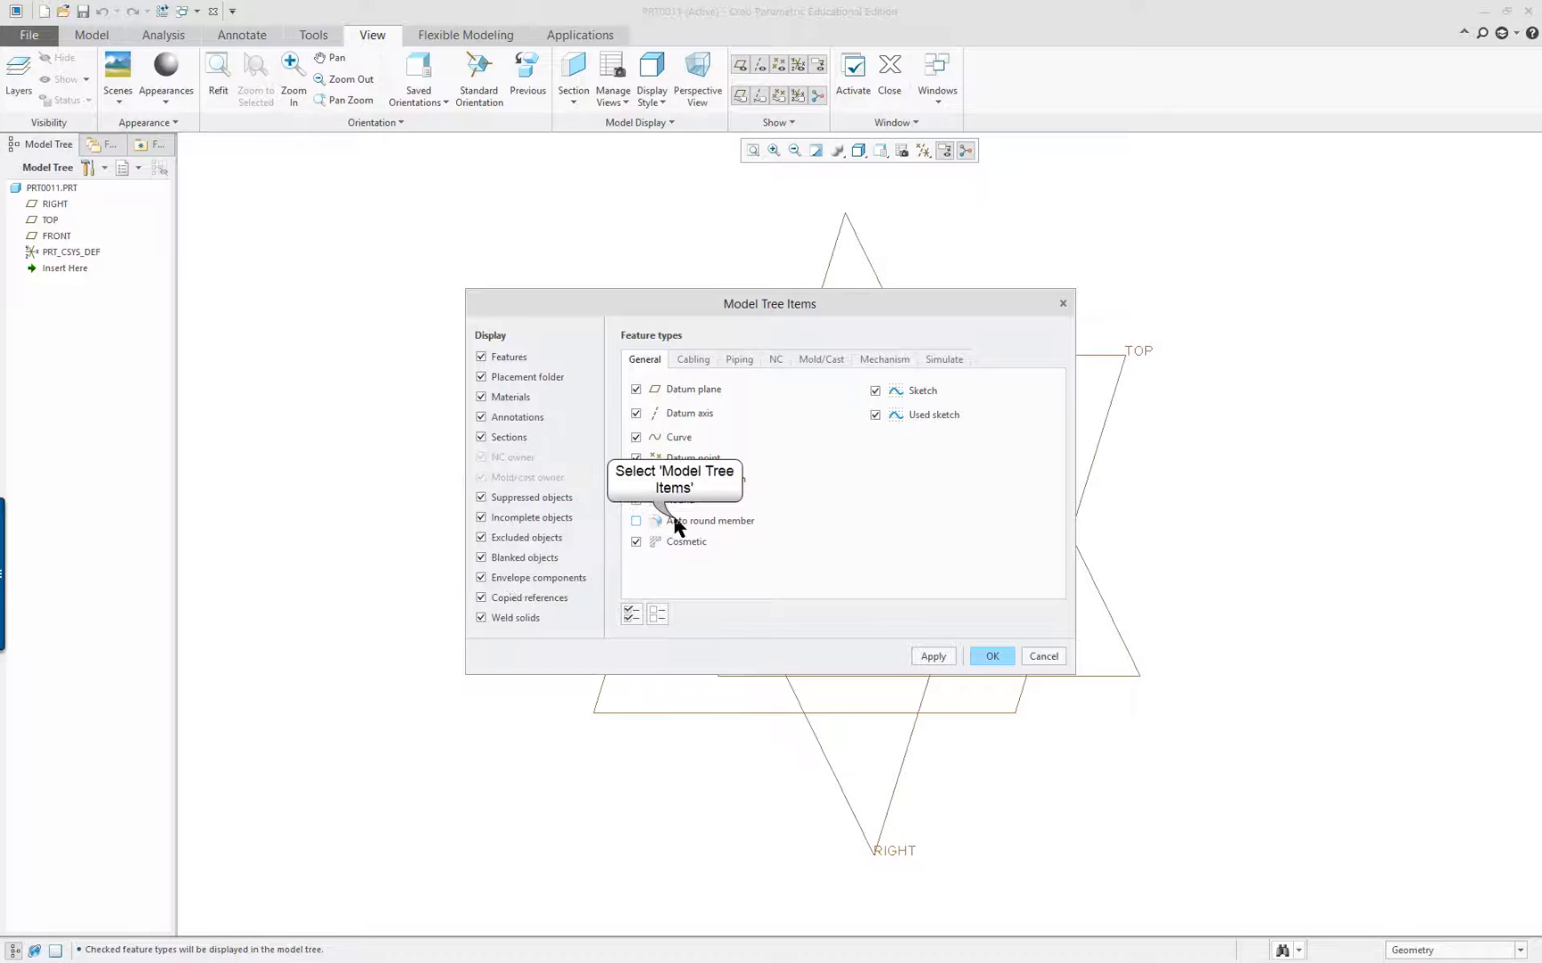
click(996, 657)
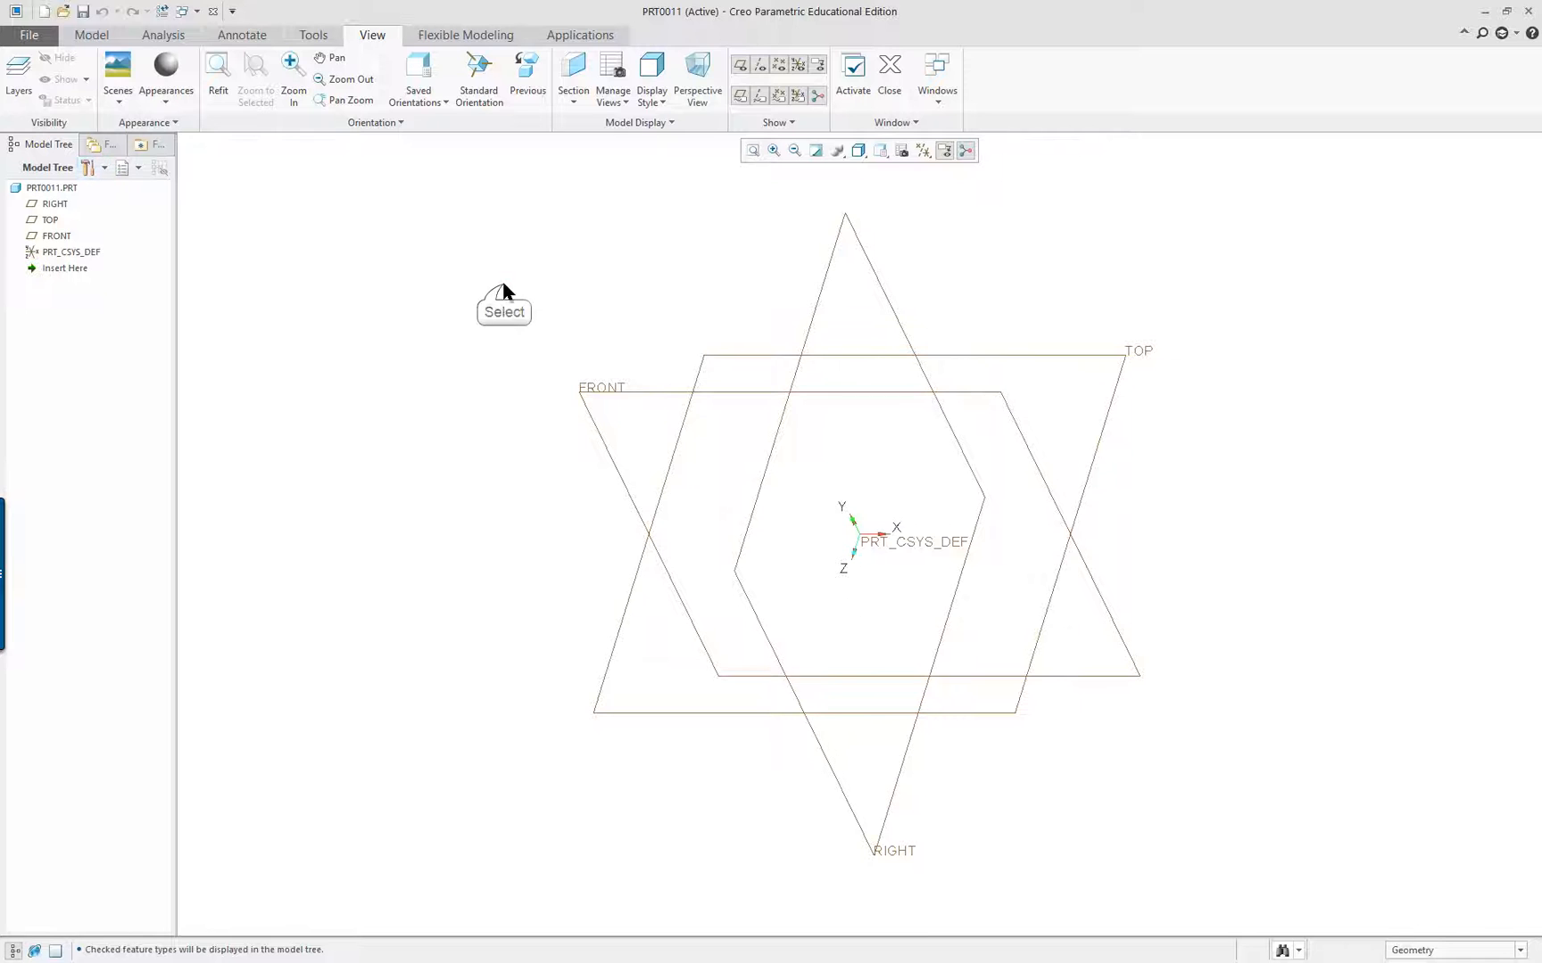
Start a Revolve with its section on the RIGHT datum plane and orient the sketching plane parallel to the screen
click(94, 36)
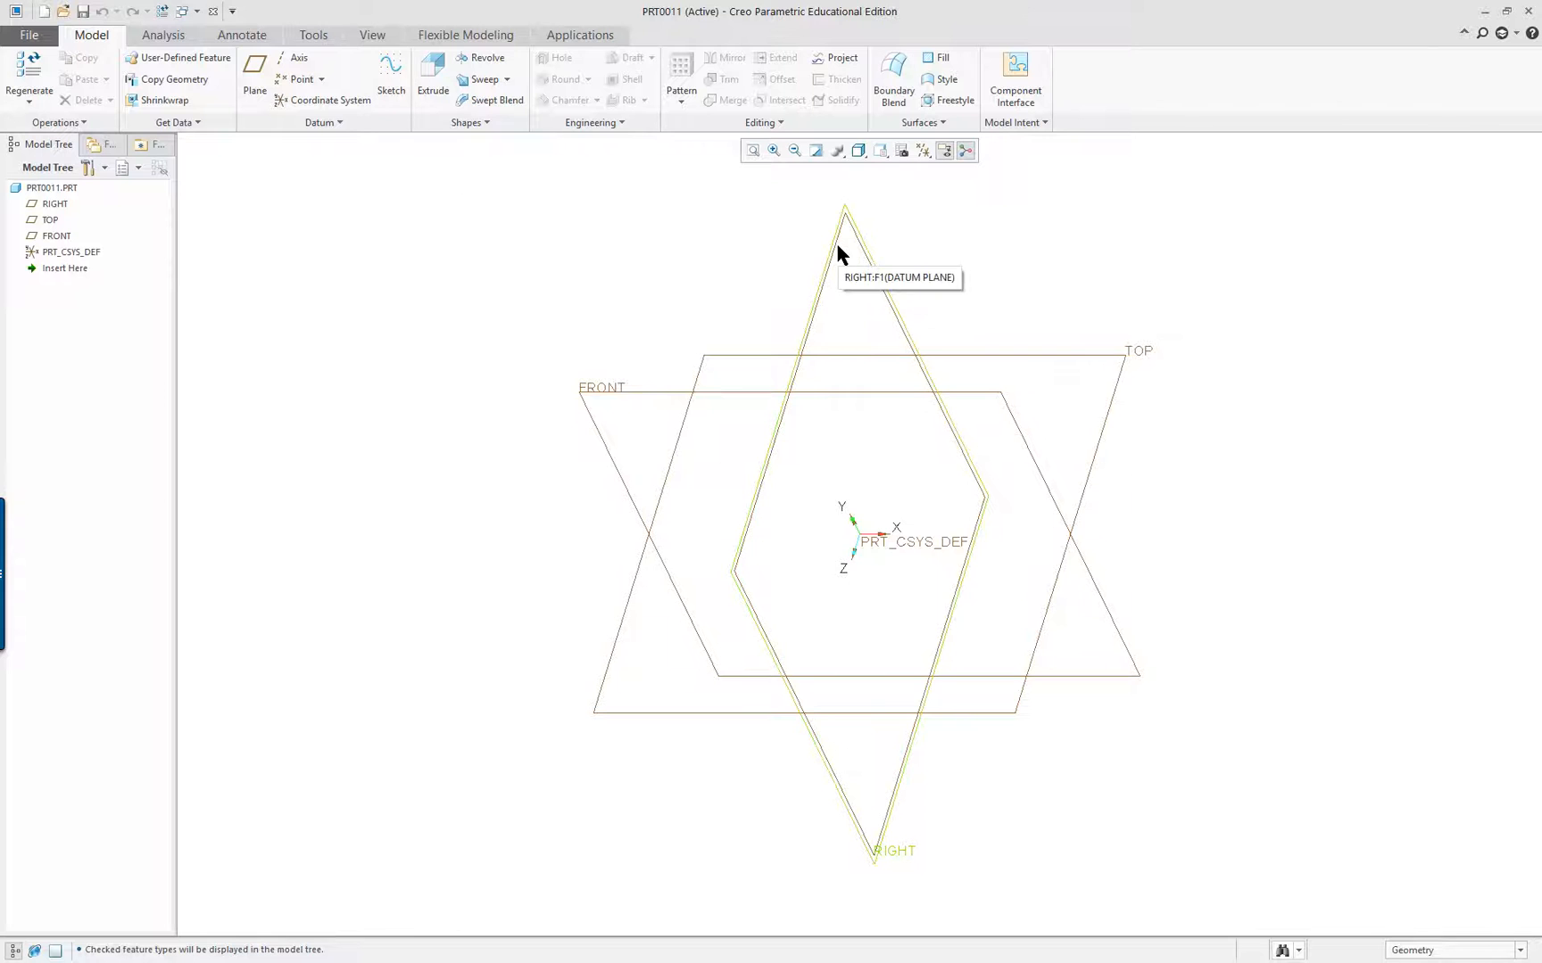
click(487, 59)
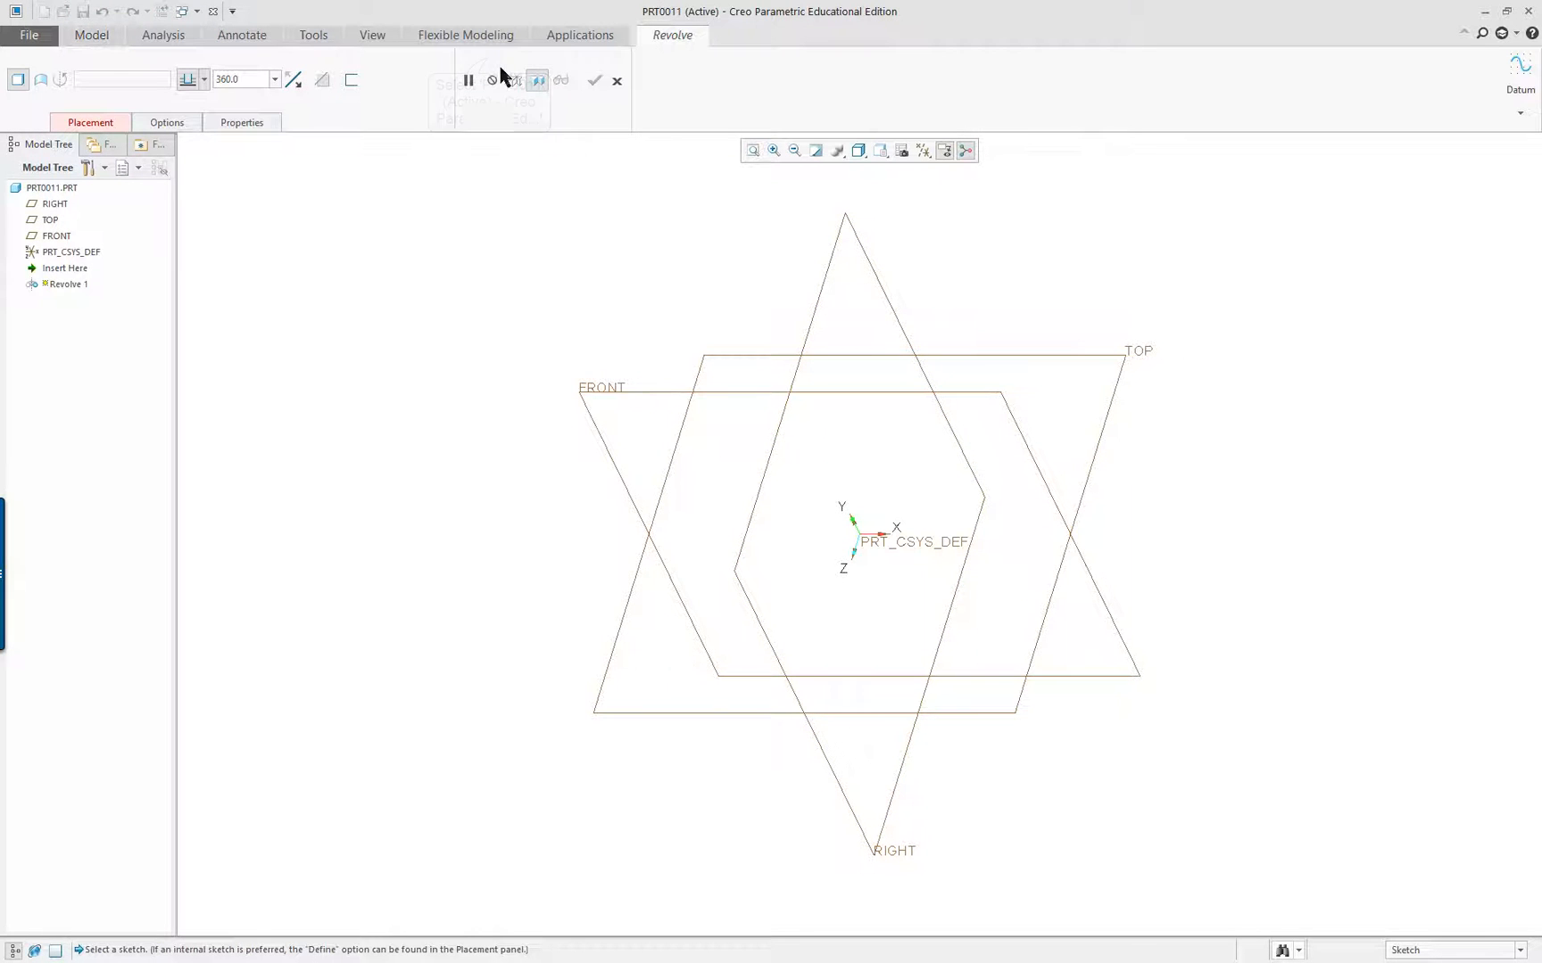
click(821, 281)
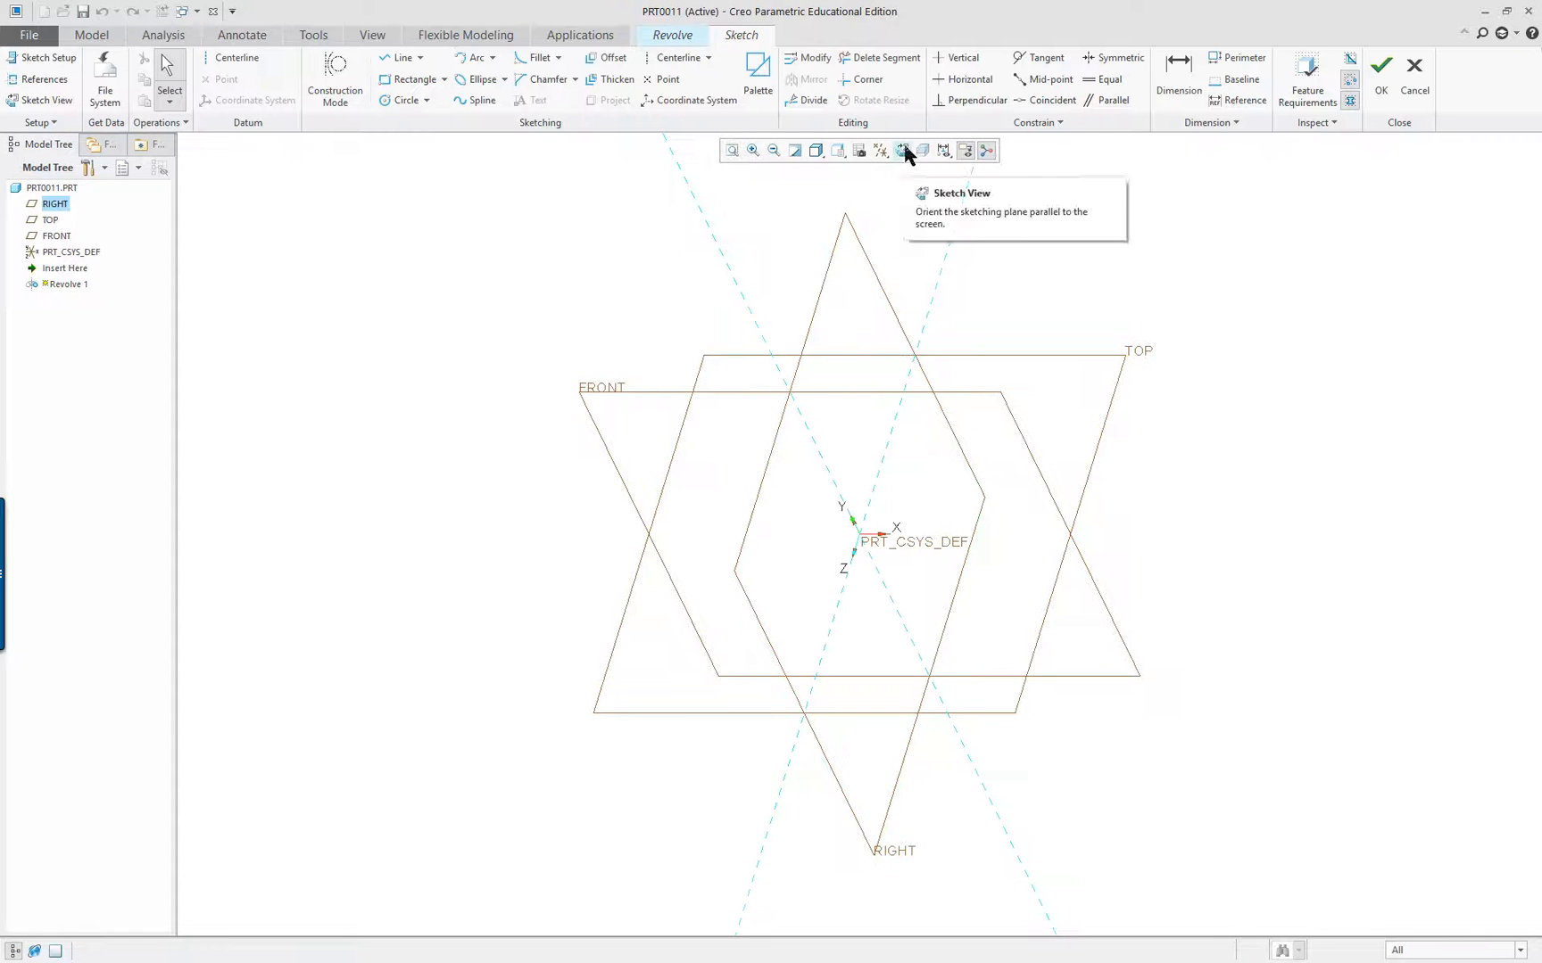
click(902, 150)
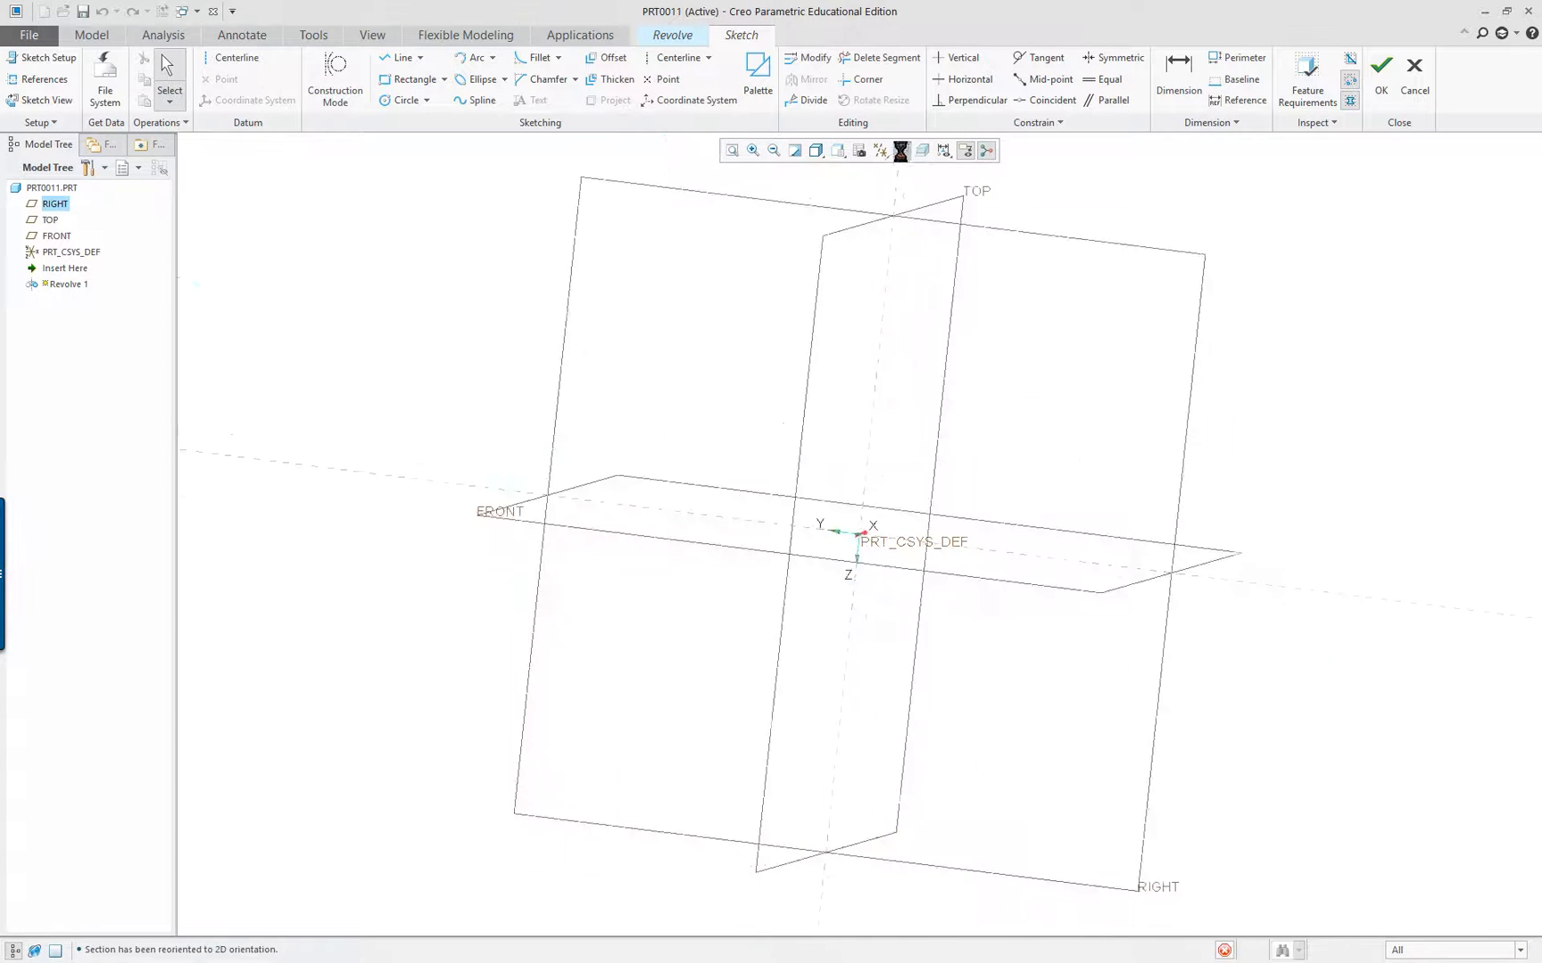
Set the FRONT plane reference as the vertical reference for the section orientation
right_click(961, 390)
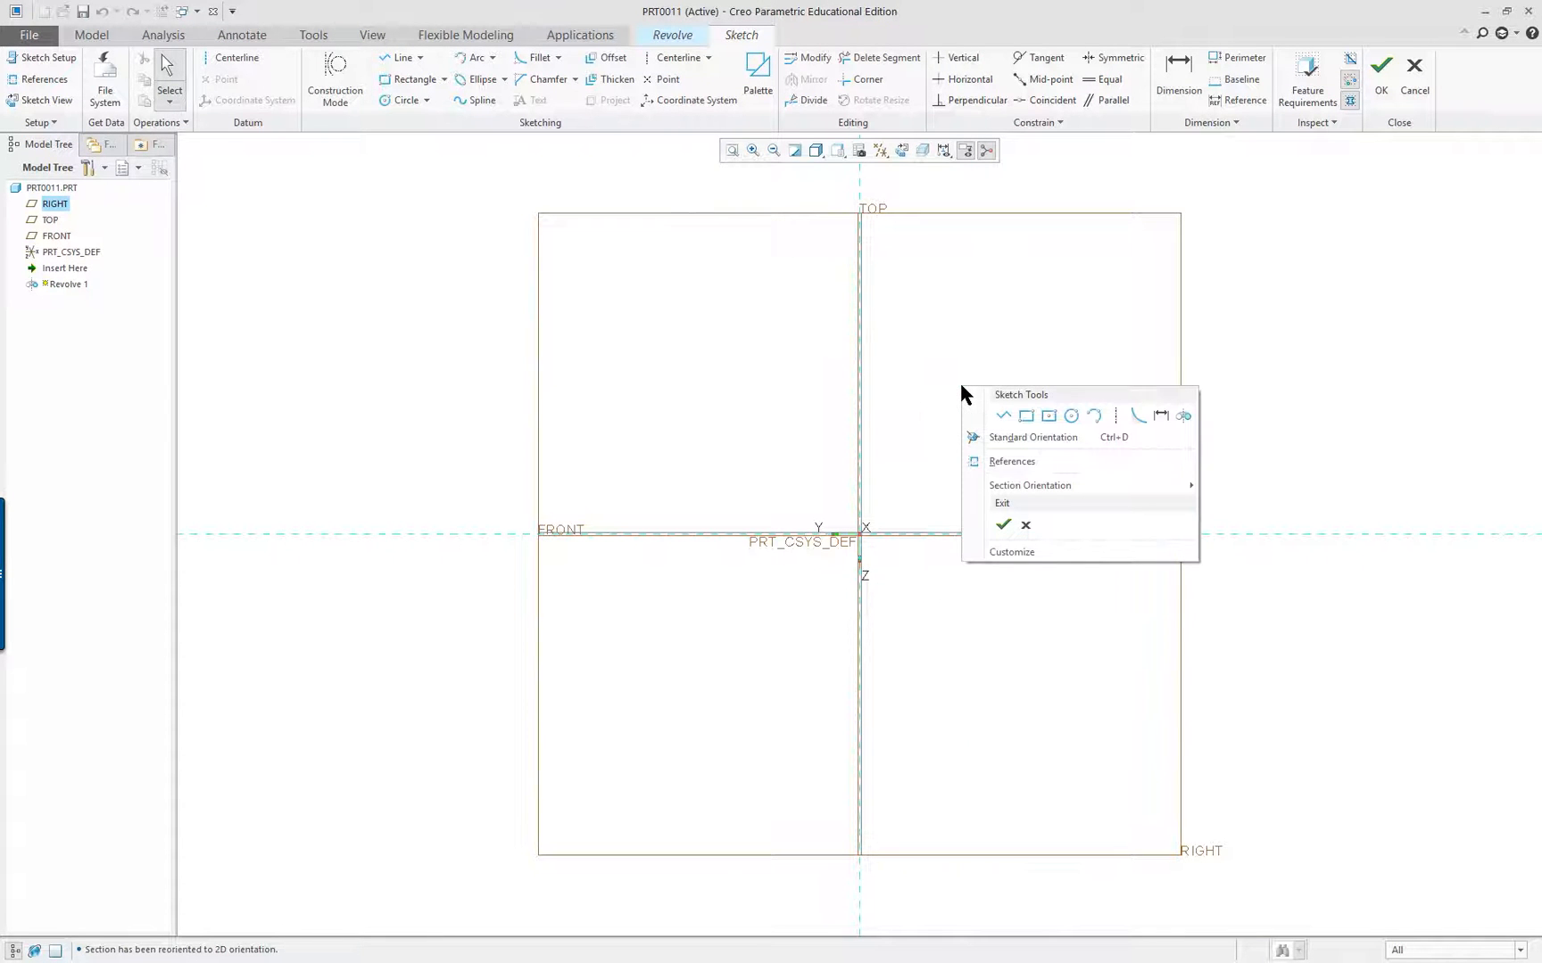
mouse_move(1098, 479)
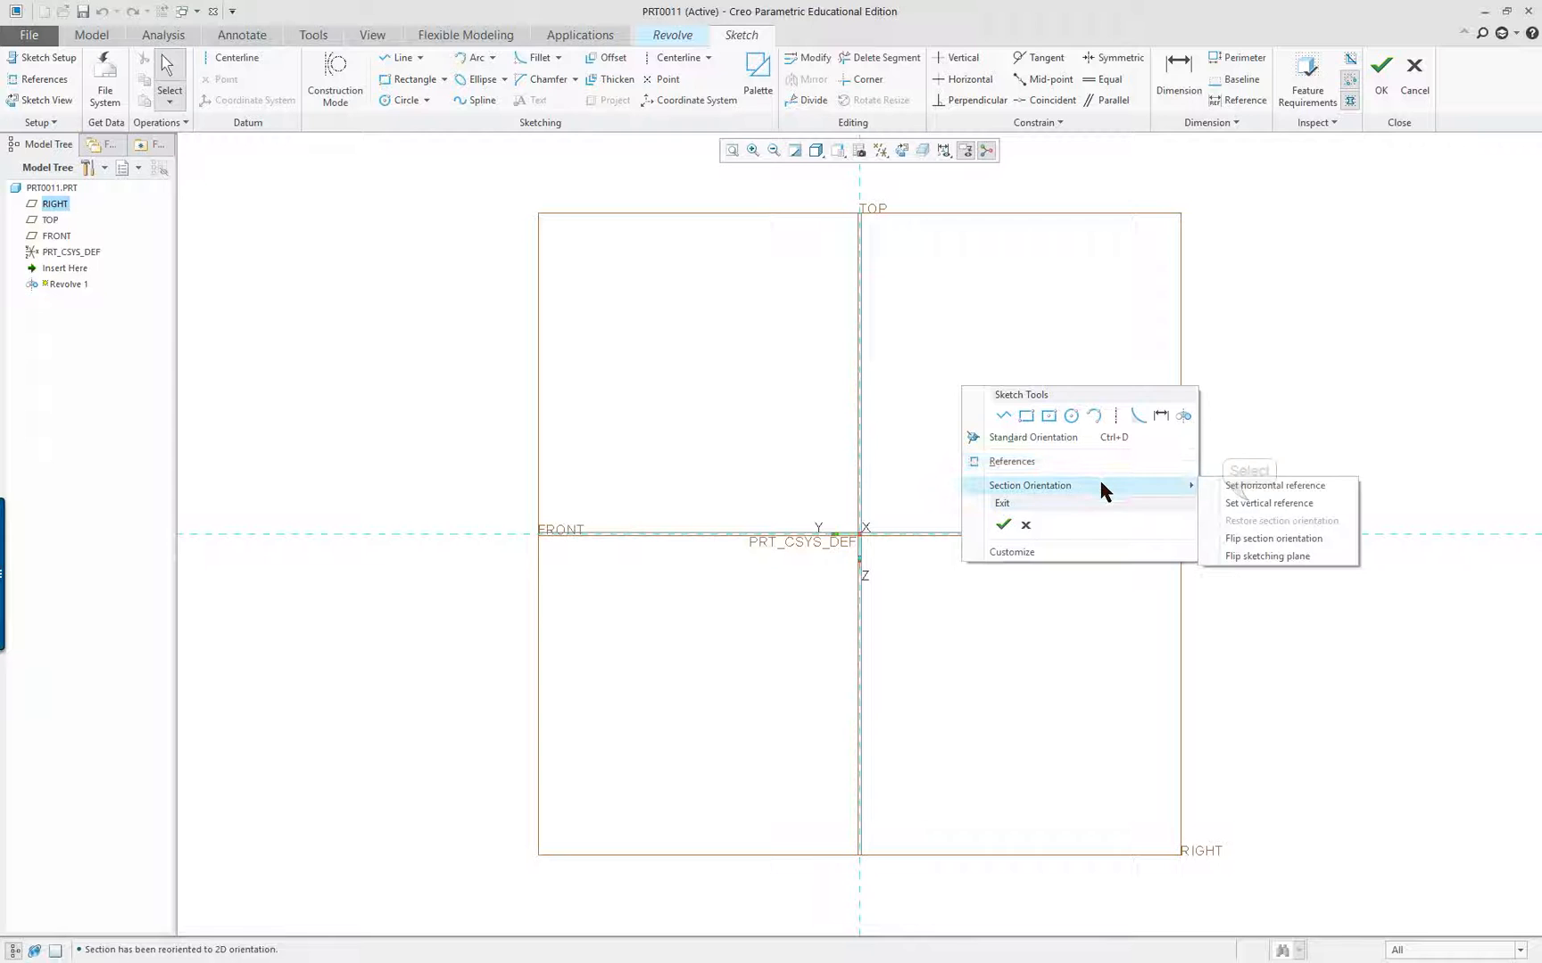
click(1246, 504)
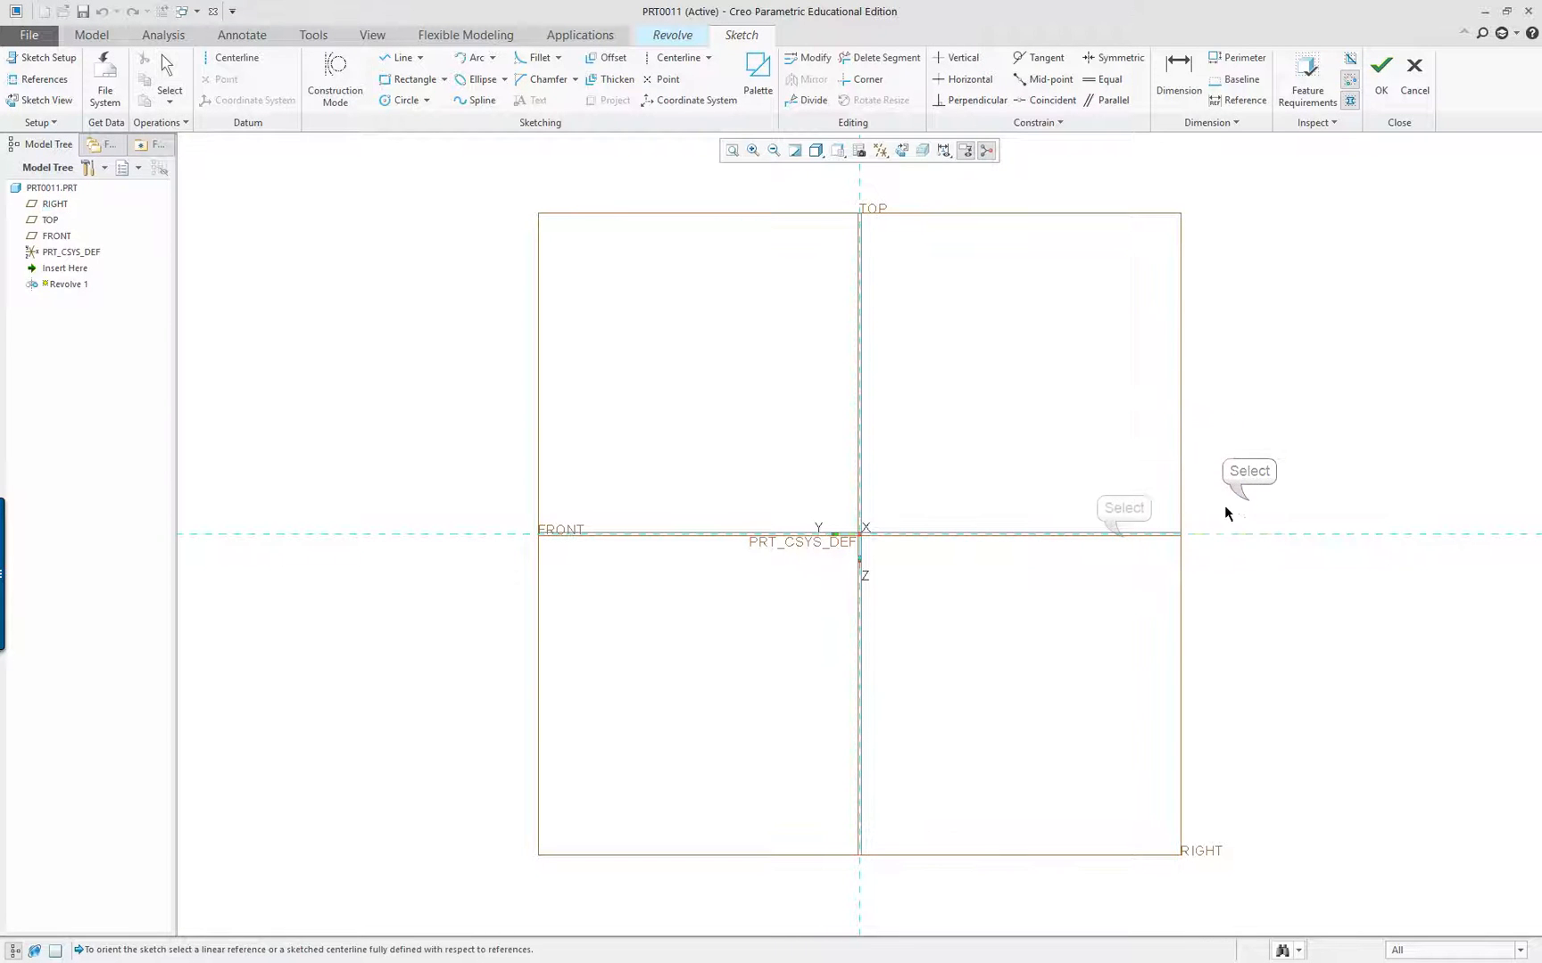
click(1122, 535)
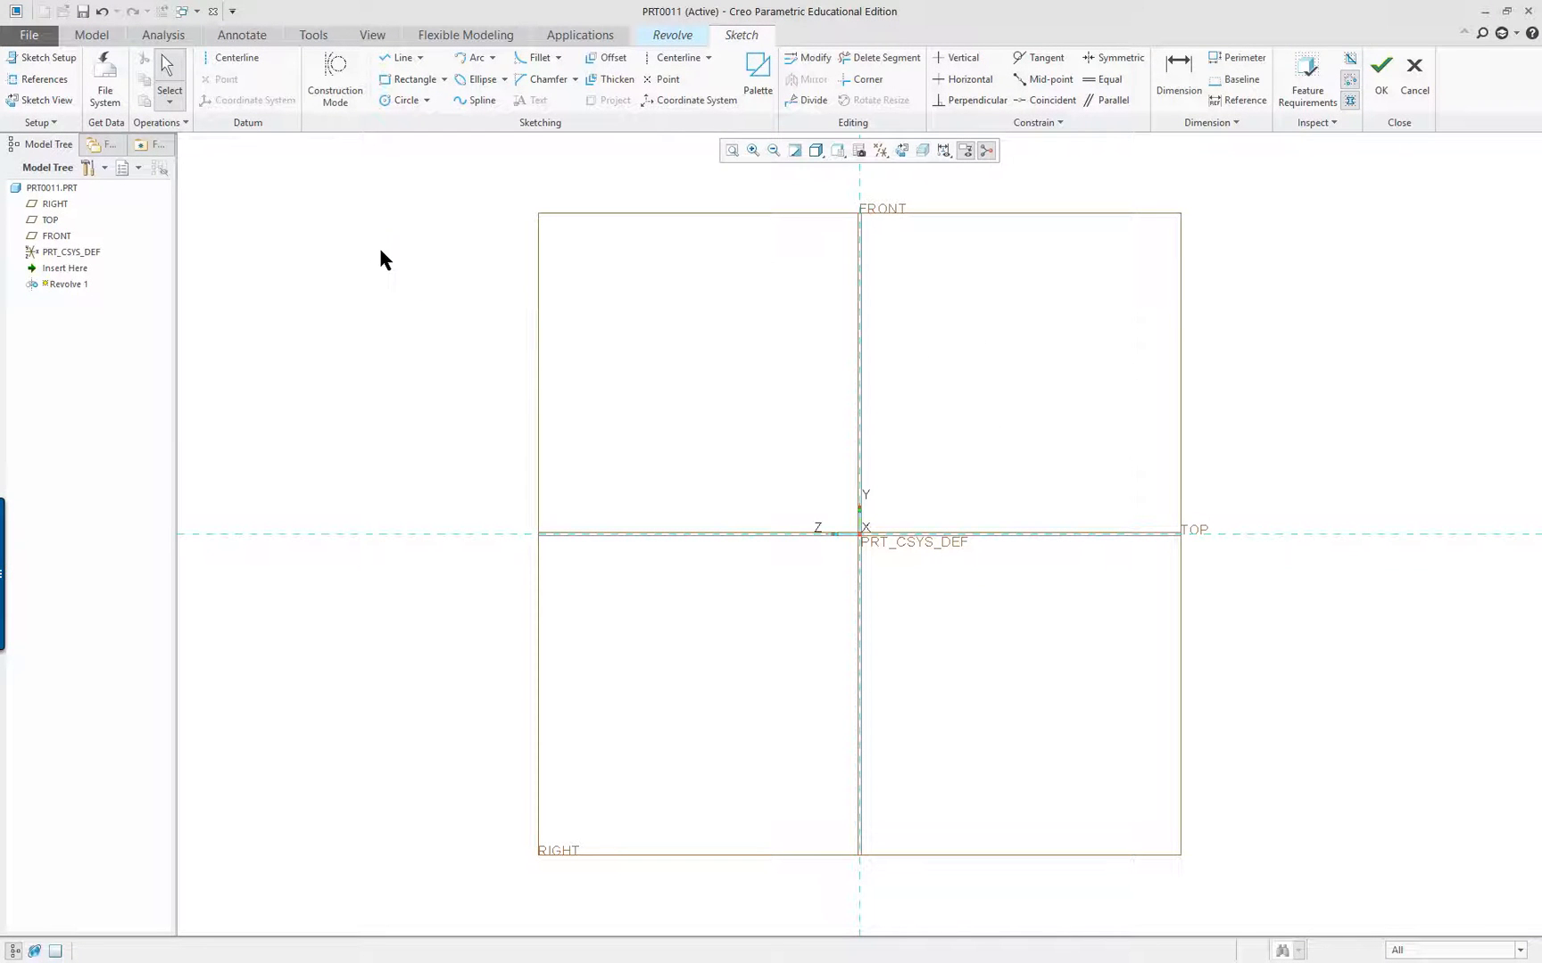
Draw a horizontal centerline along the TOP plane reference as the axis of revolution
click(239, 60)
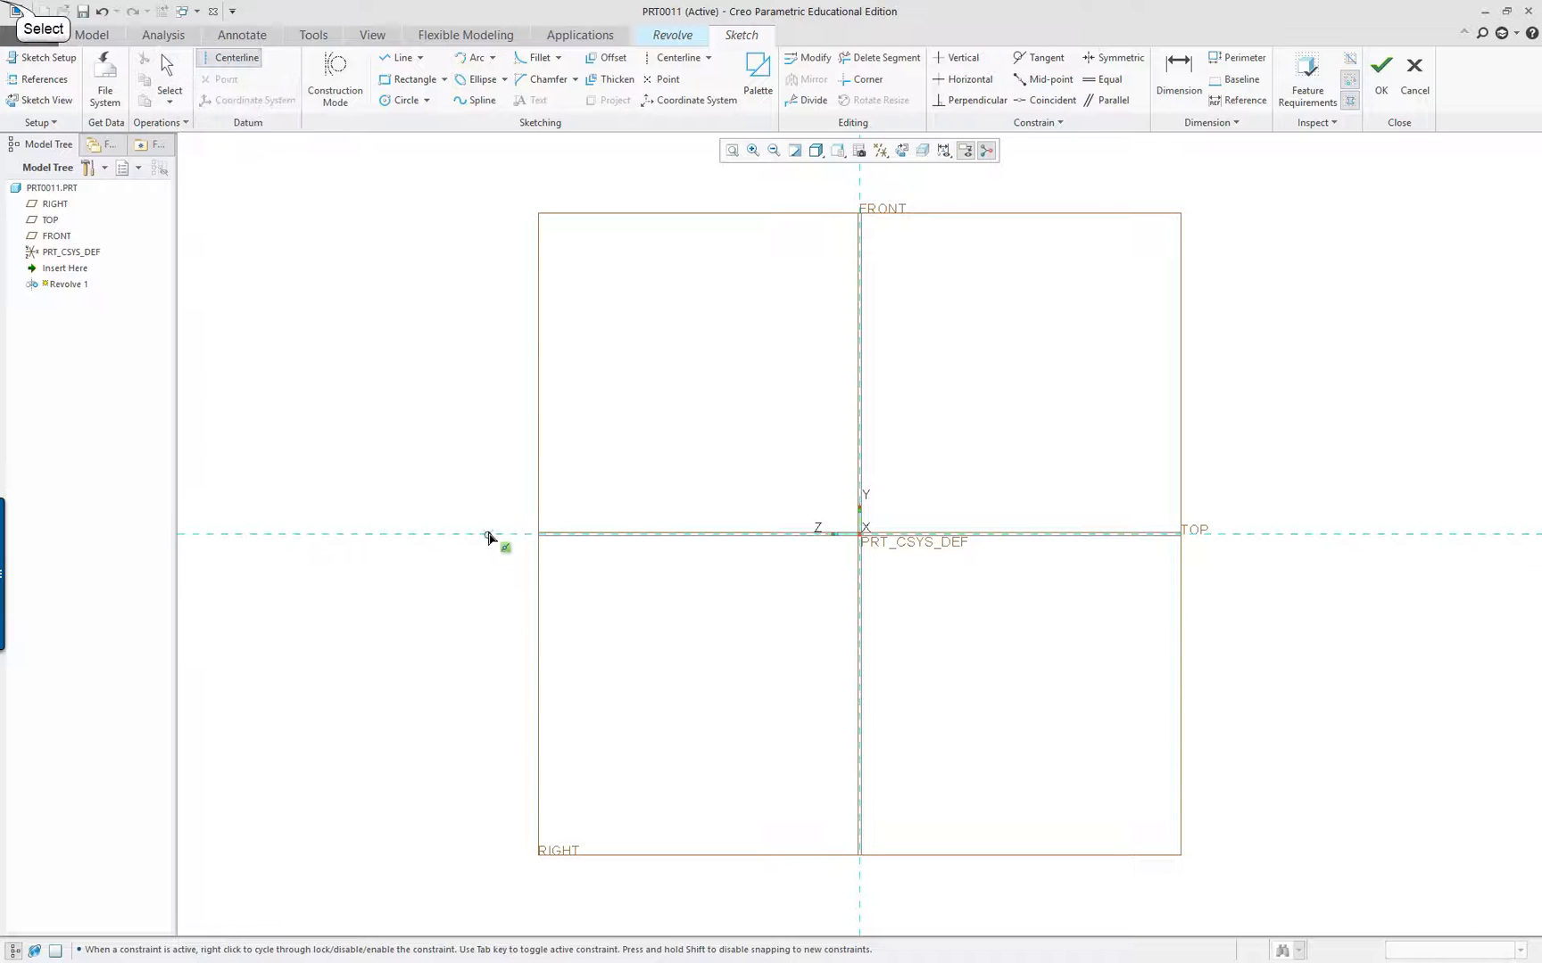
click(492, 536)
click(678, 540)
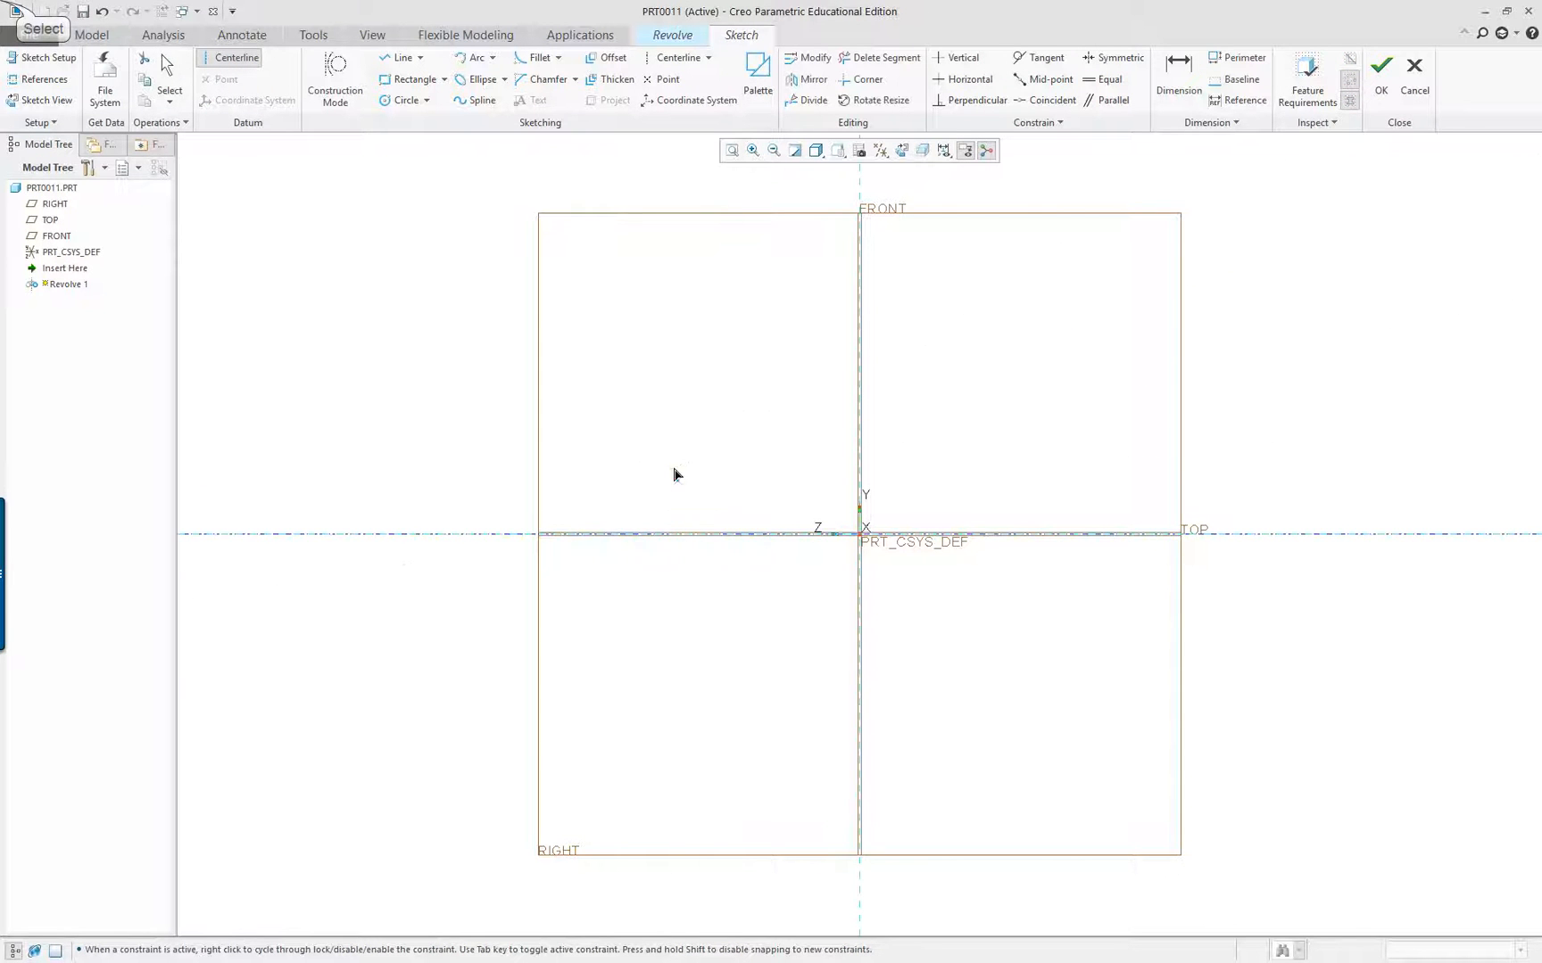
middle_click(652, 438)
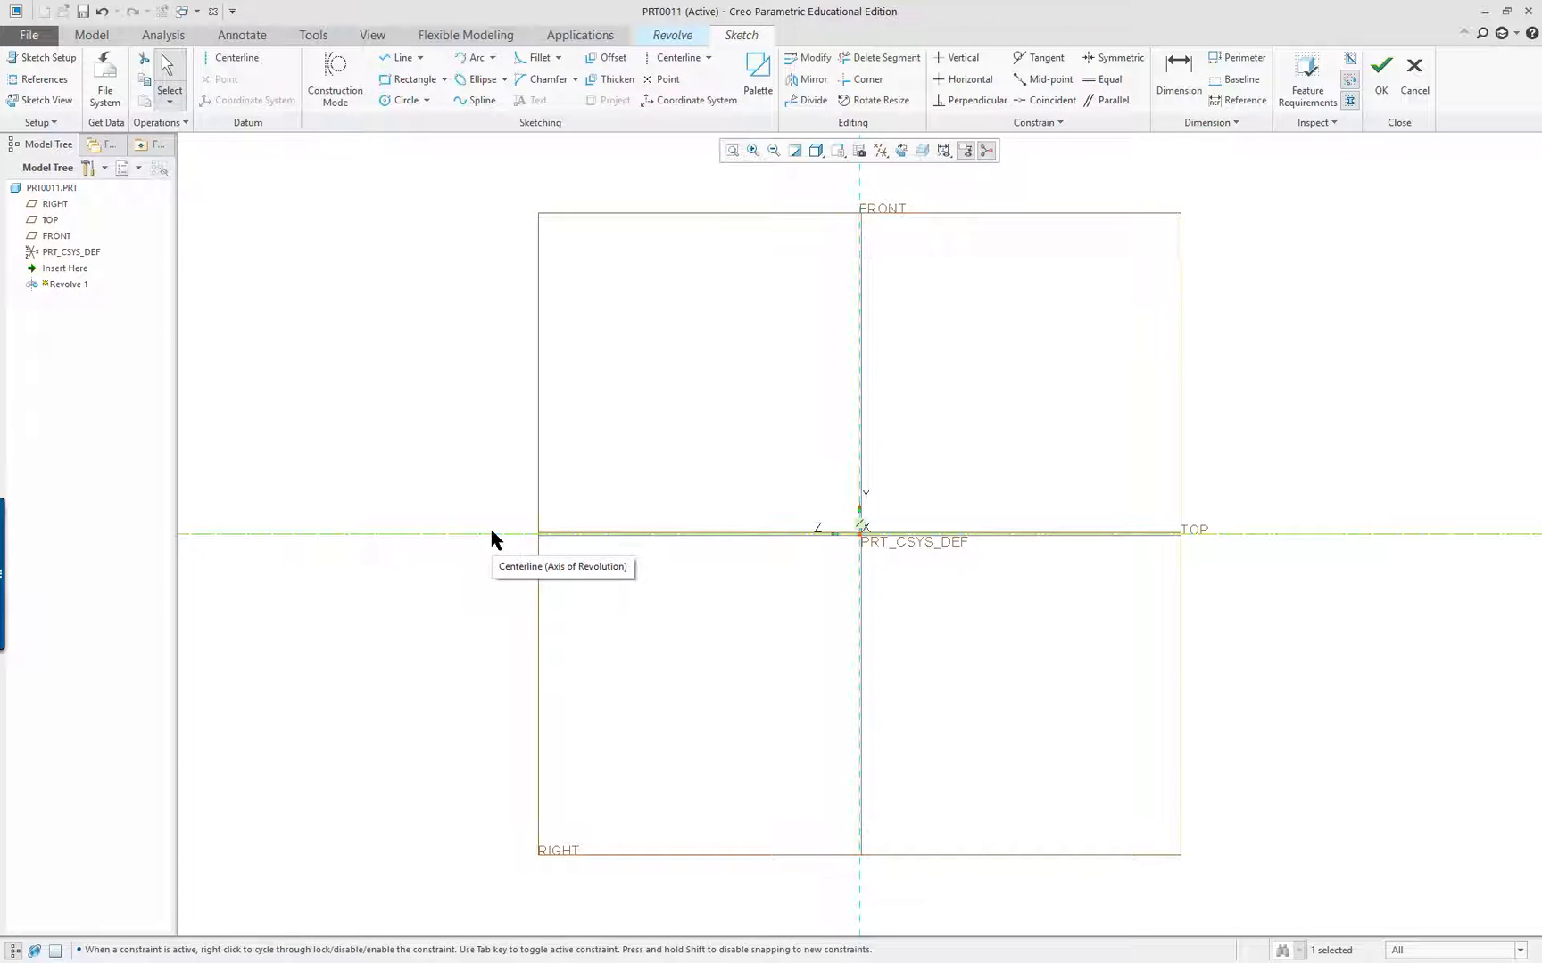
Sketch a closed line-chain half-profile from the origin, about 386 long, with diameters of about 195, 260 and 120 and a slanted far corner
right_click(397, 283)
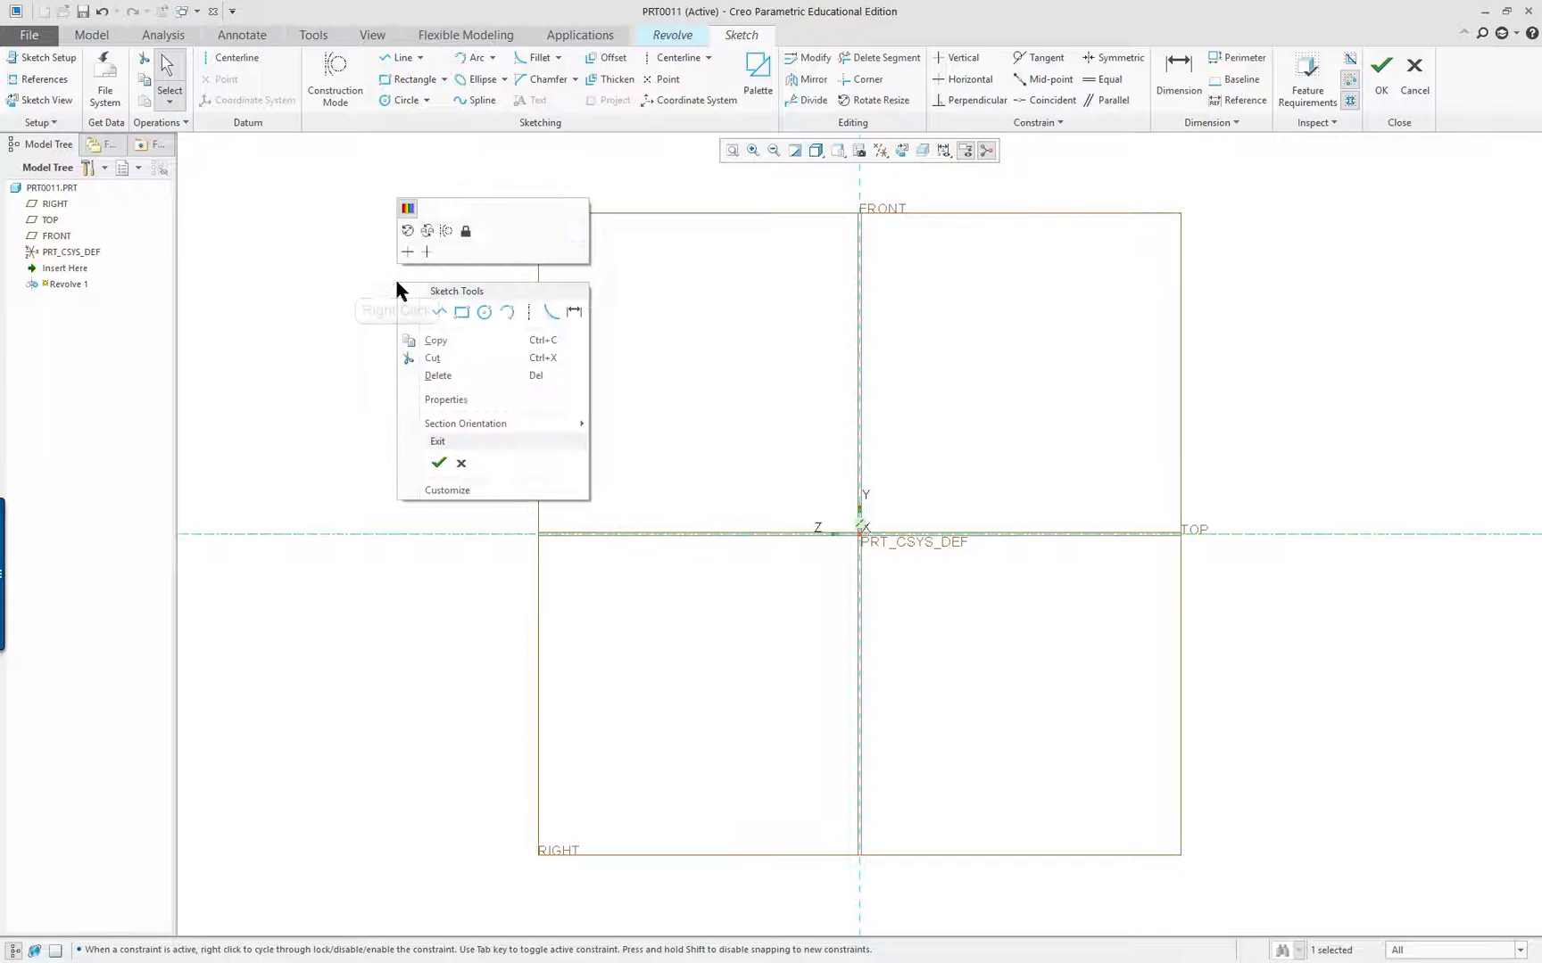
click(439, 310)
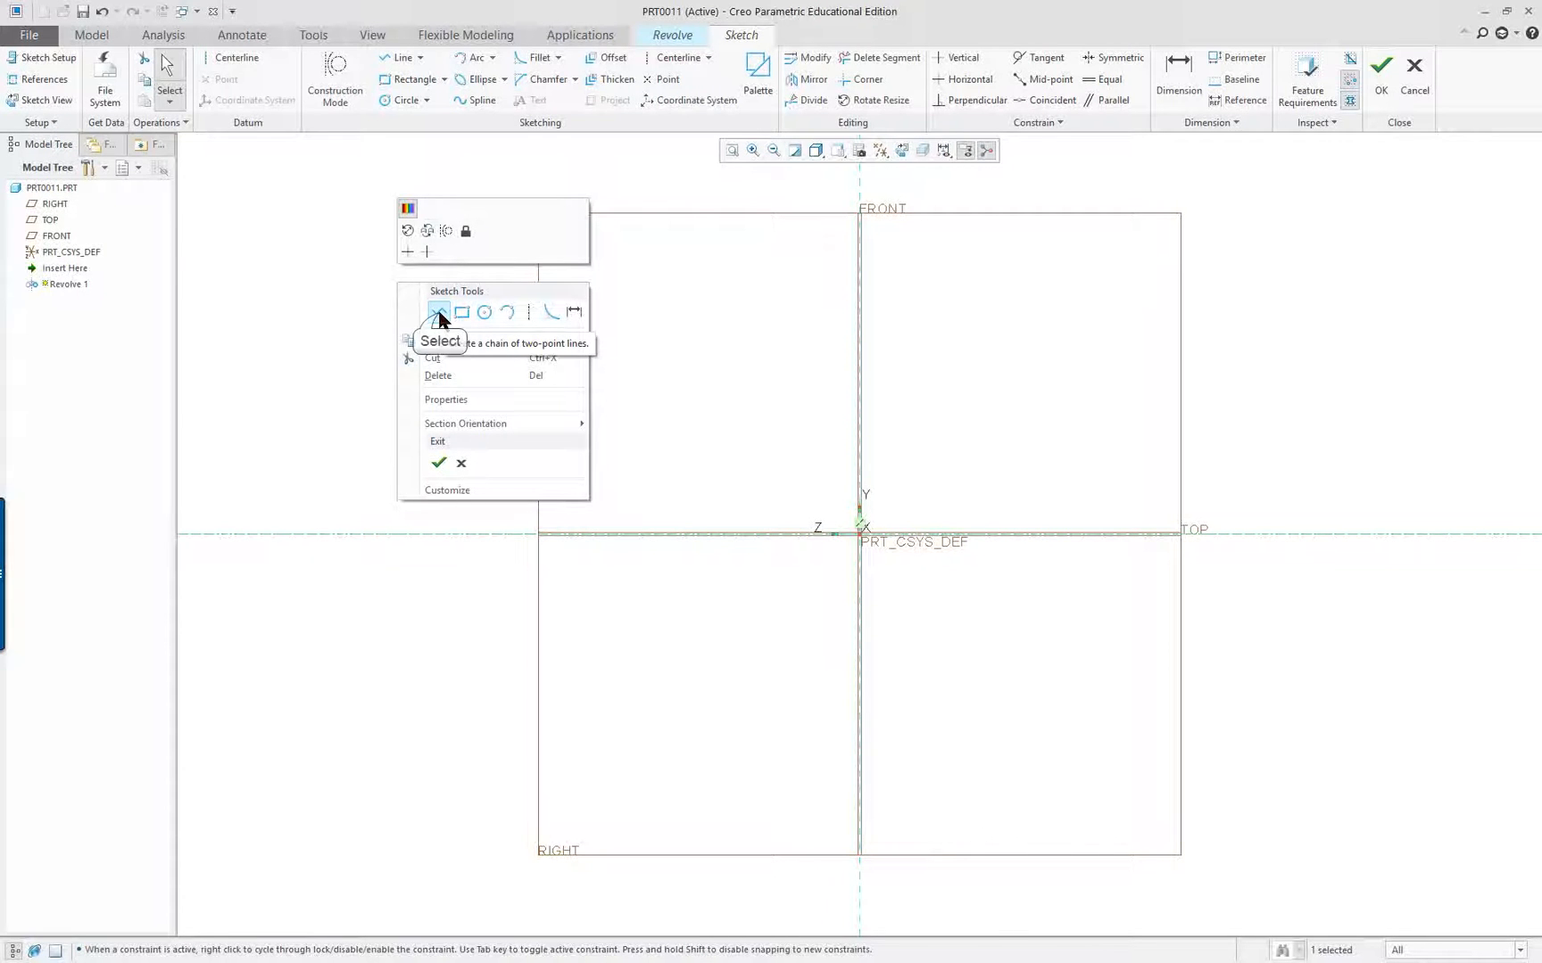
click(860, 532)
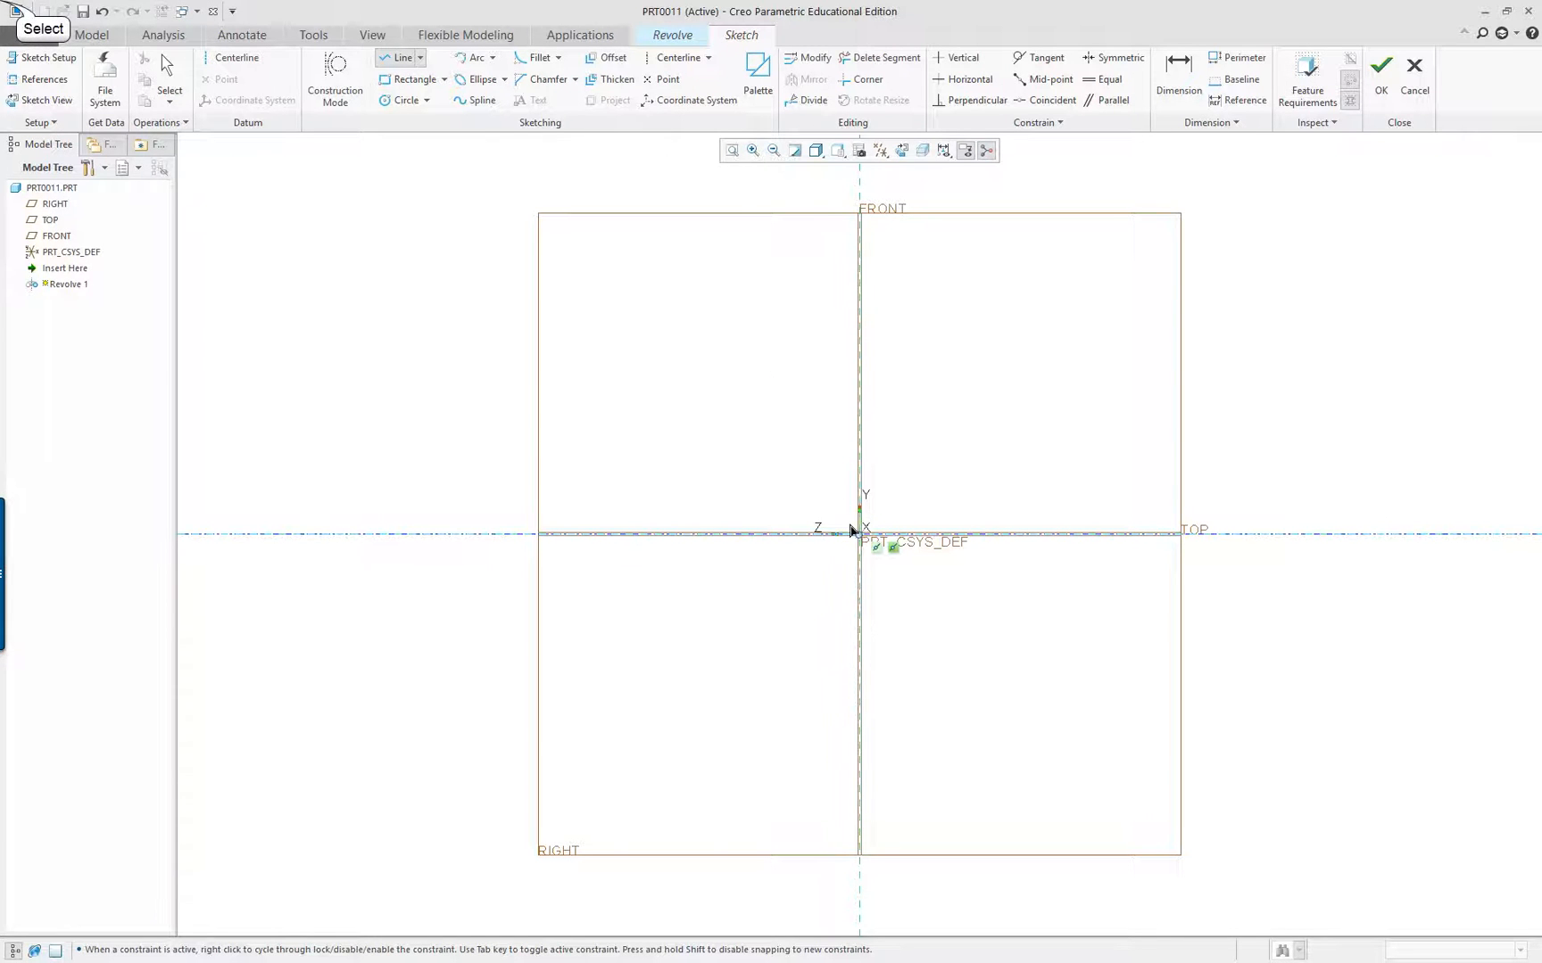
click(854, 411)
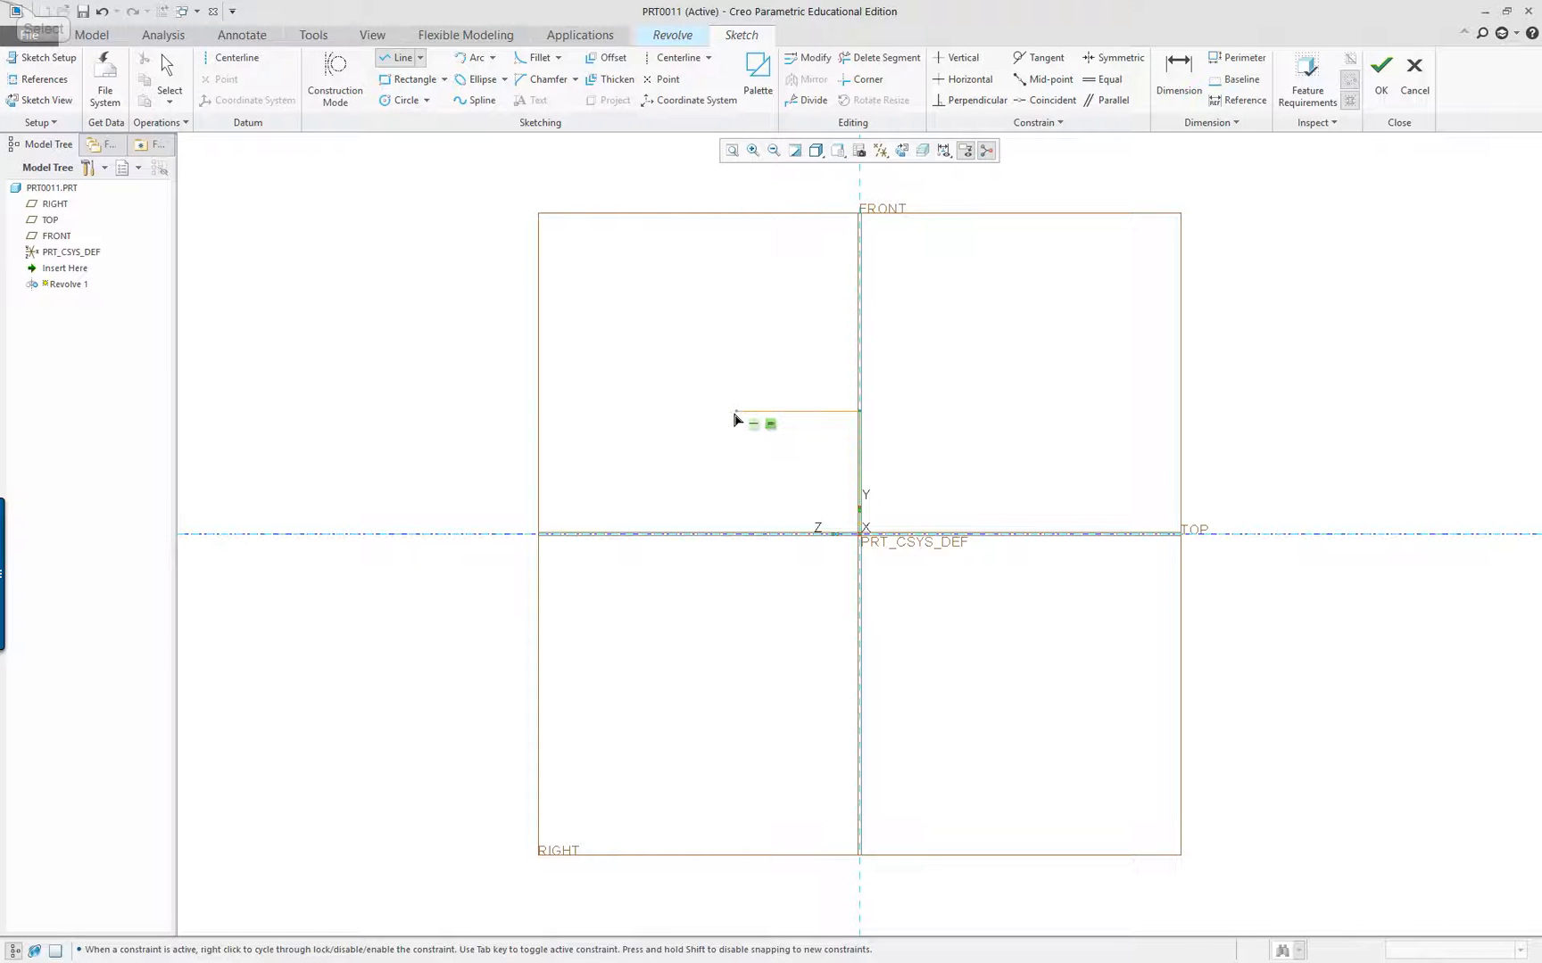
click(778, 411)
click(779, 370)
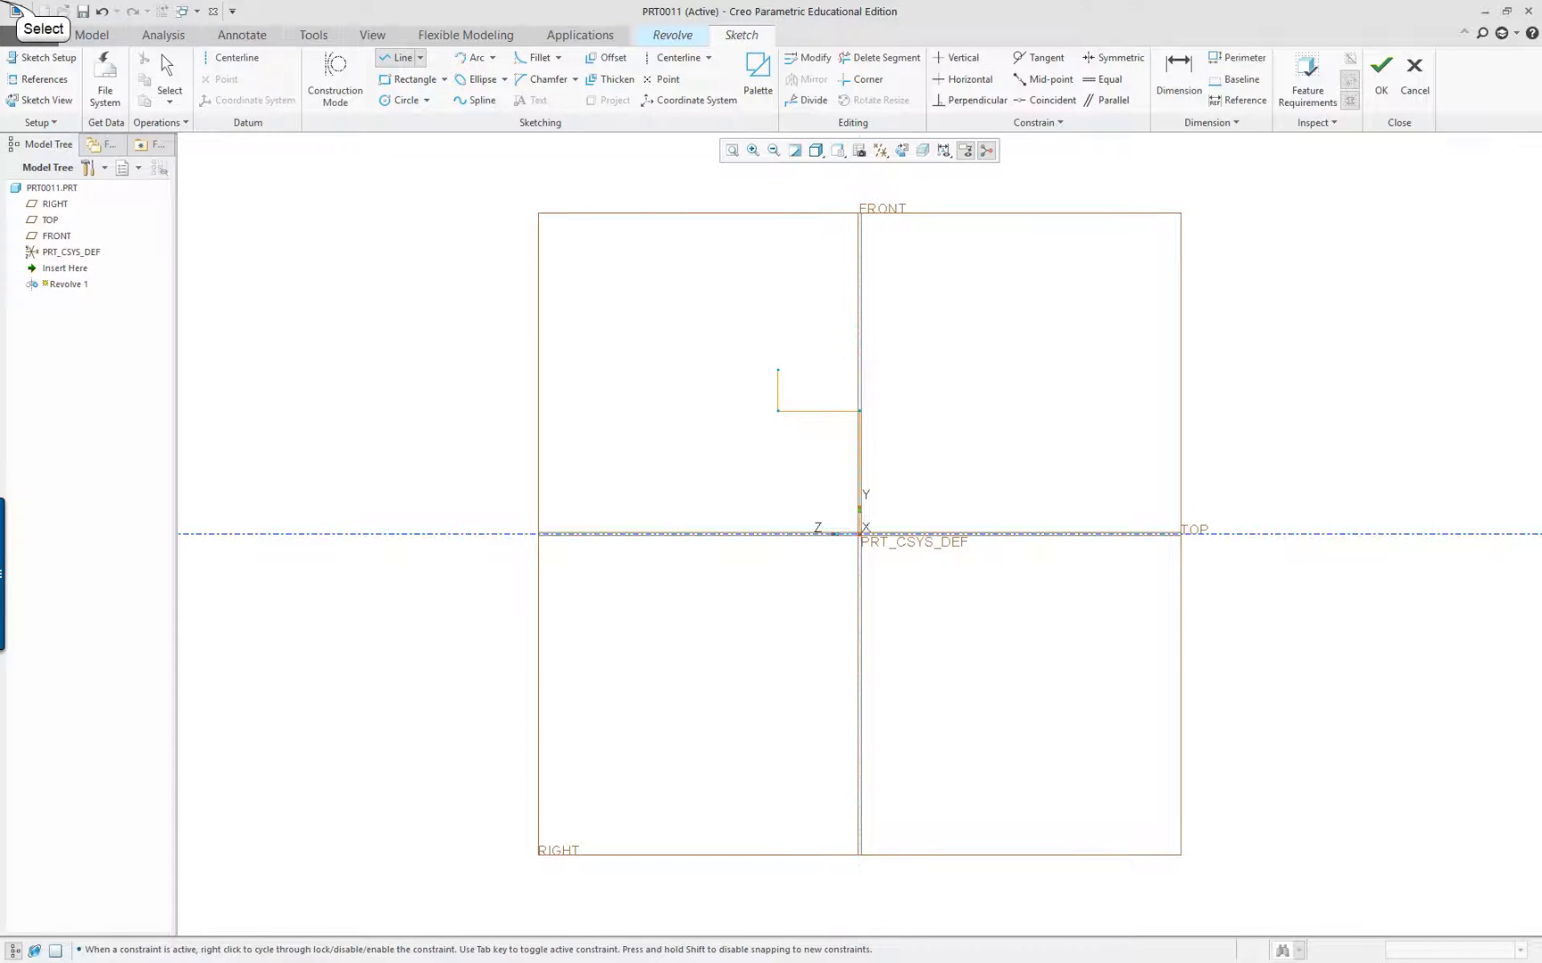
click(435, 370)
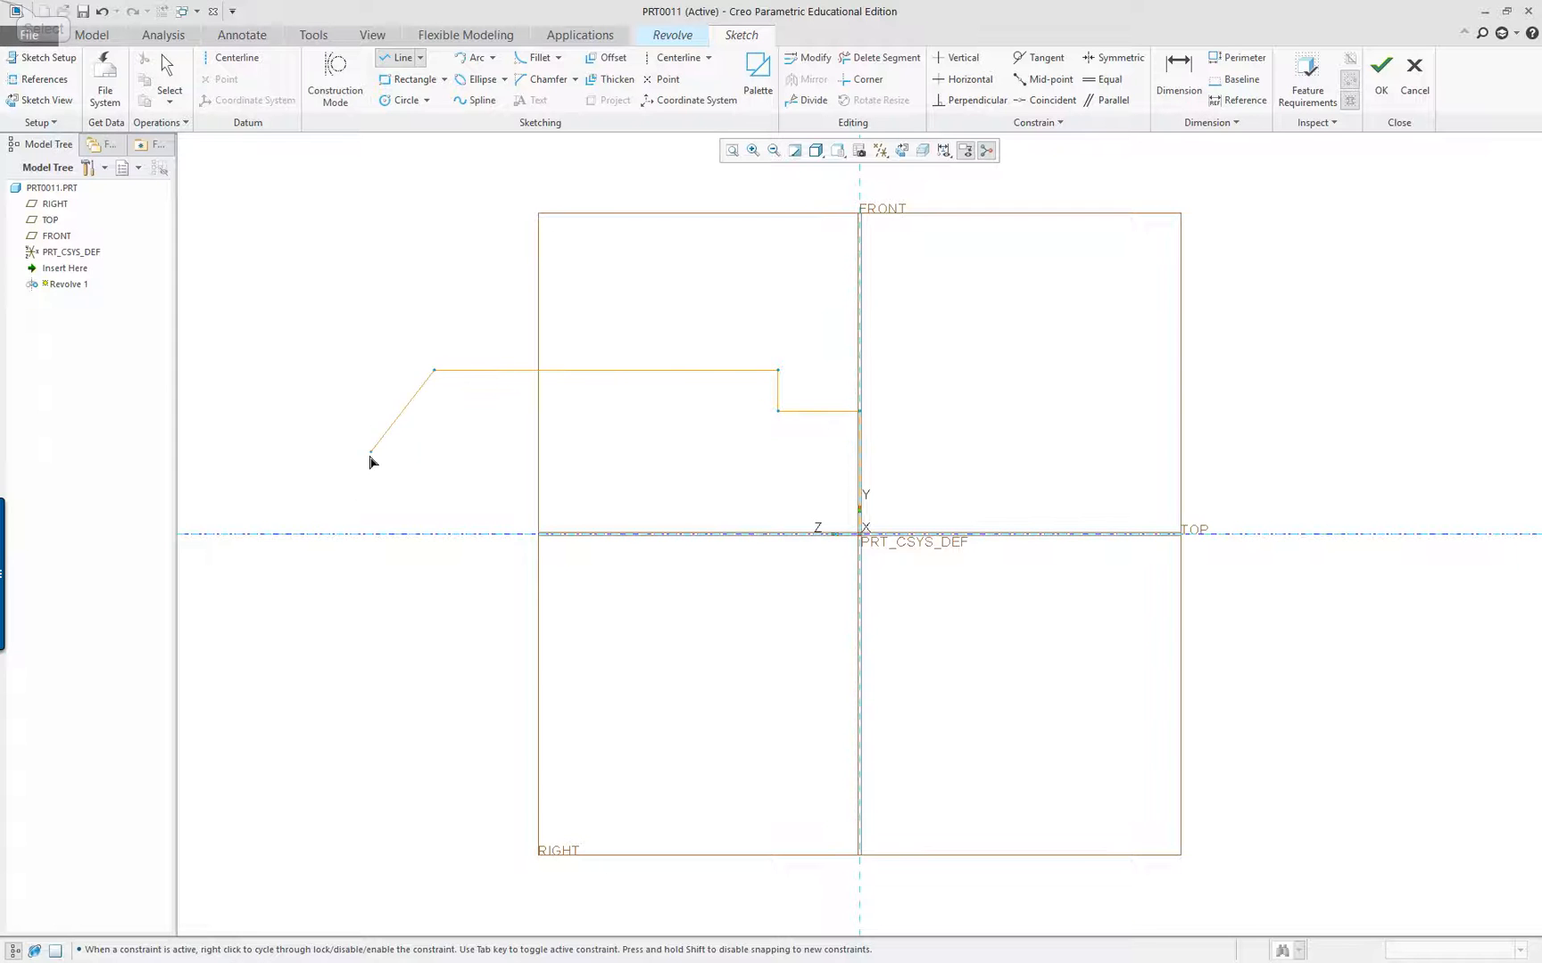
click(372, 459)
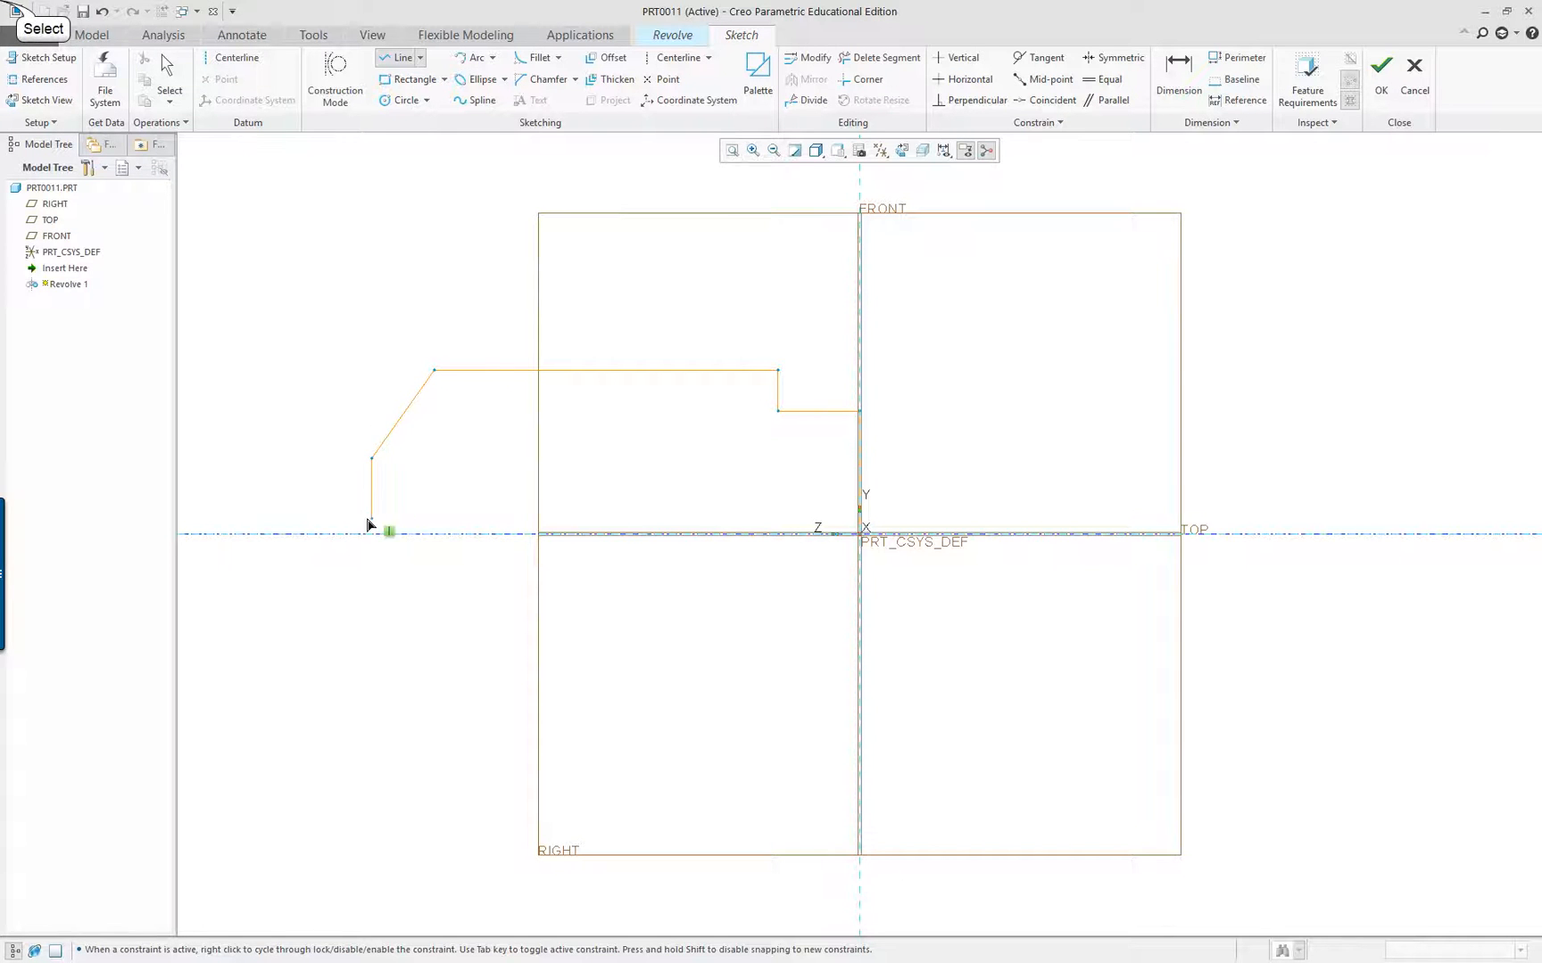
click(372, 533)
click(859, 533)
click(862, 539)
middle_click(969, 604)
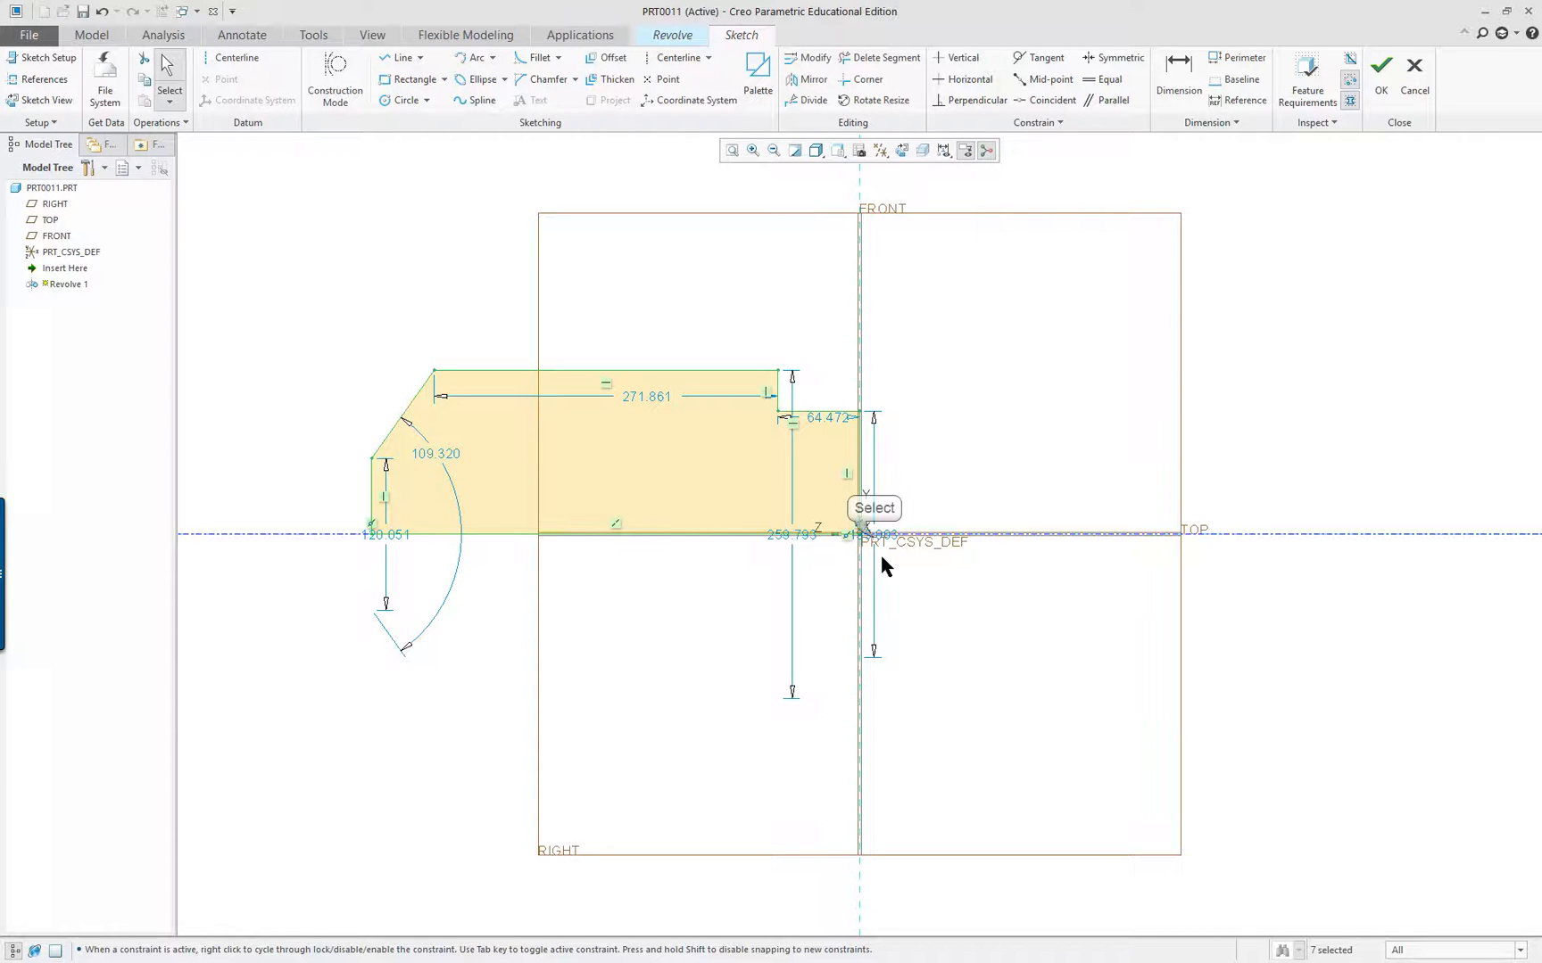
Move the three diameter dimensions away from the axis to clear positions on either side of the profile
drag(871, 537, 999, 492)
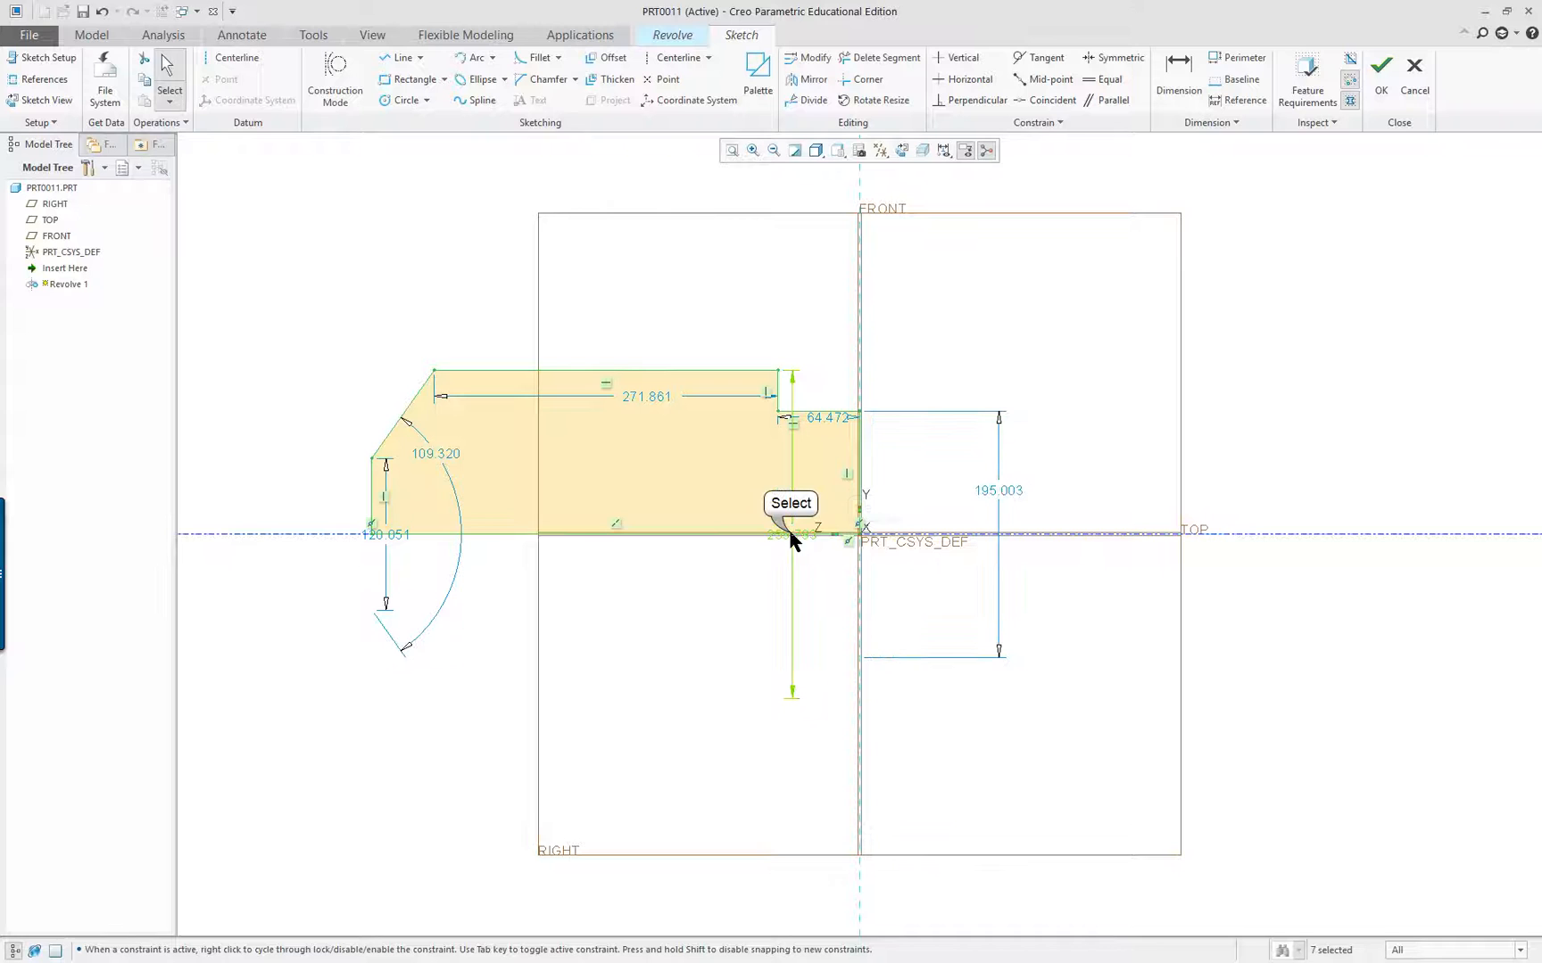
drag(790, 532, 1109, 509)
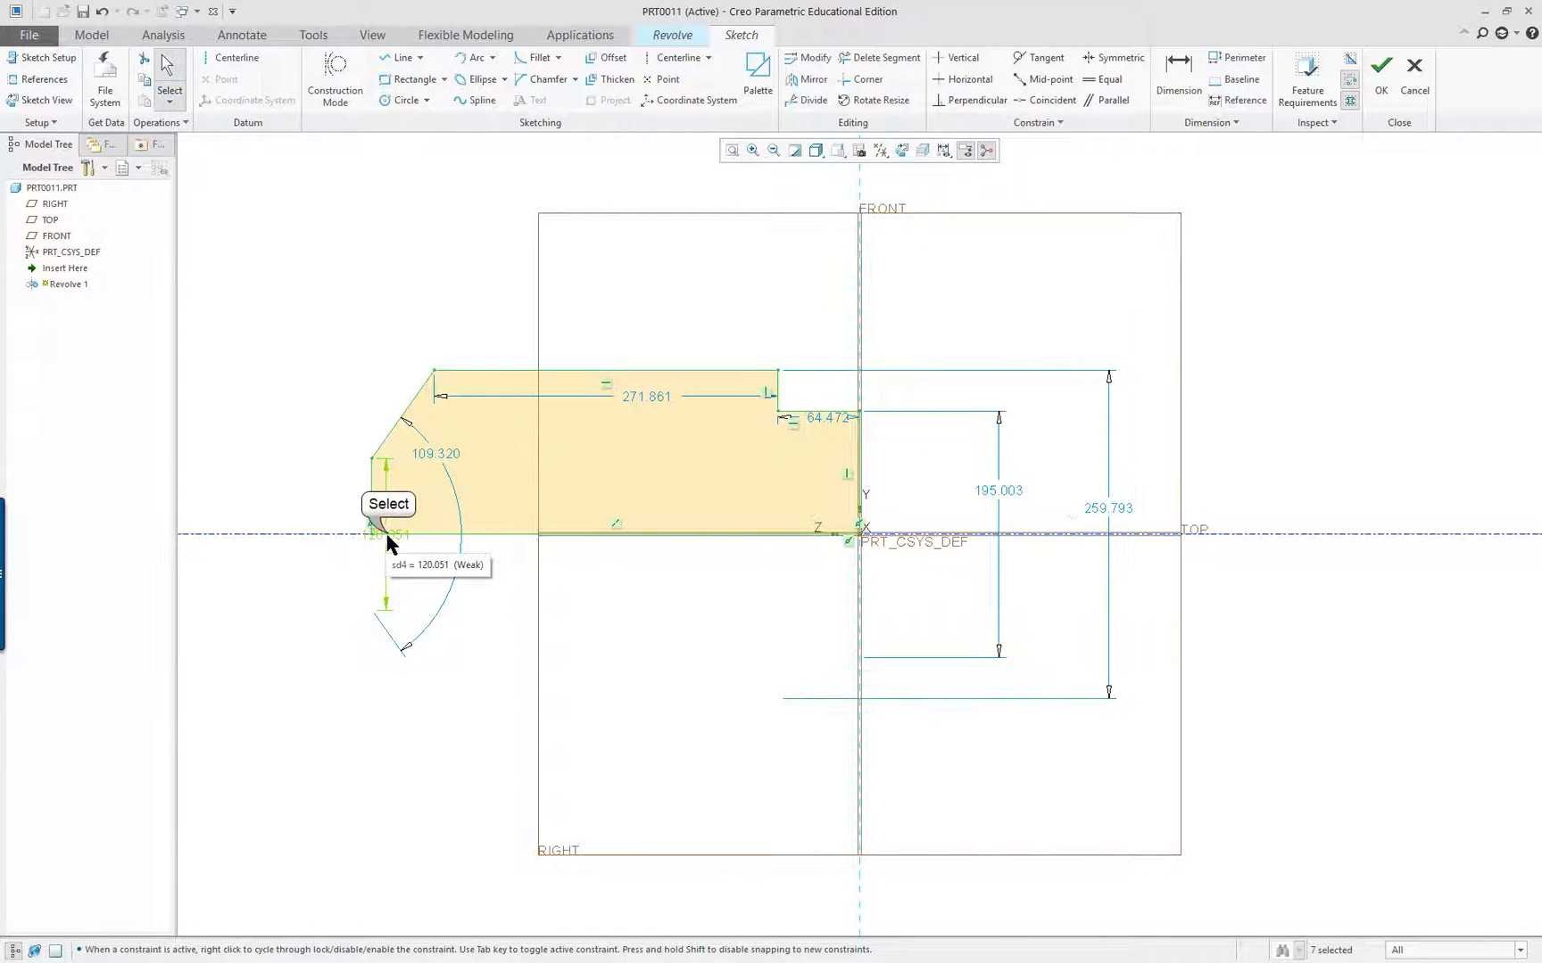
drag(388, 532, 265, 520)
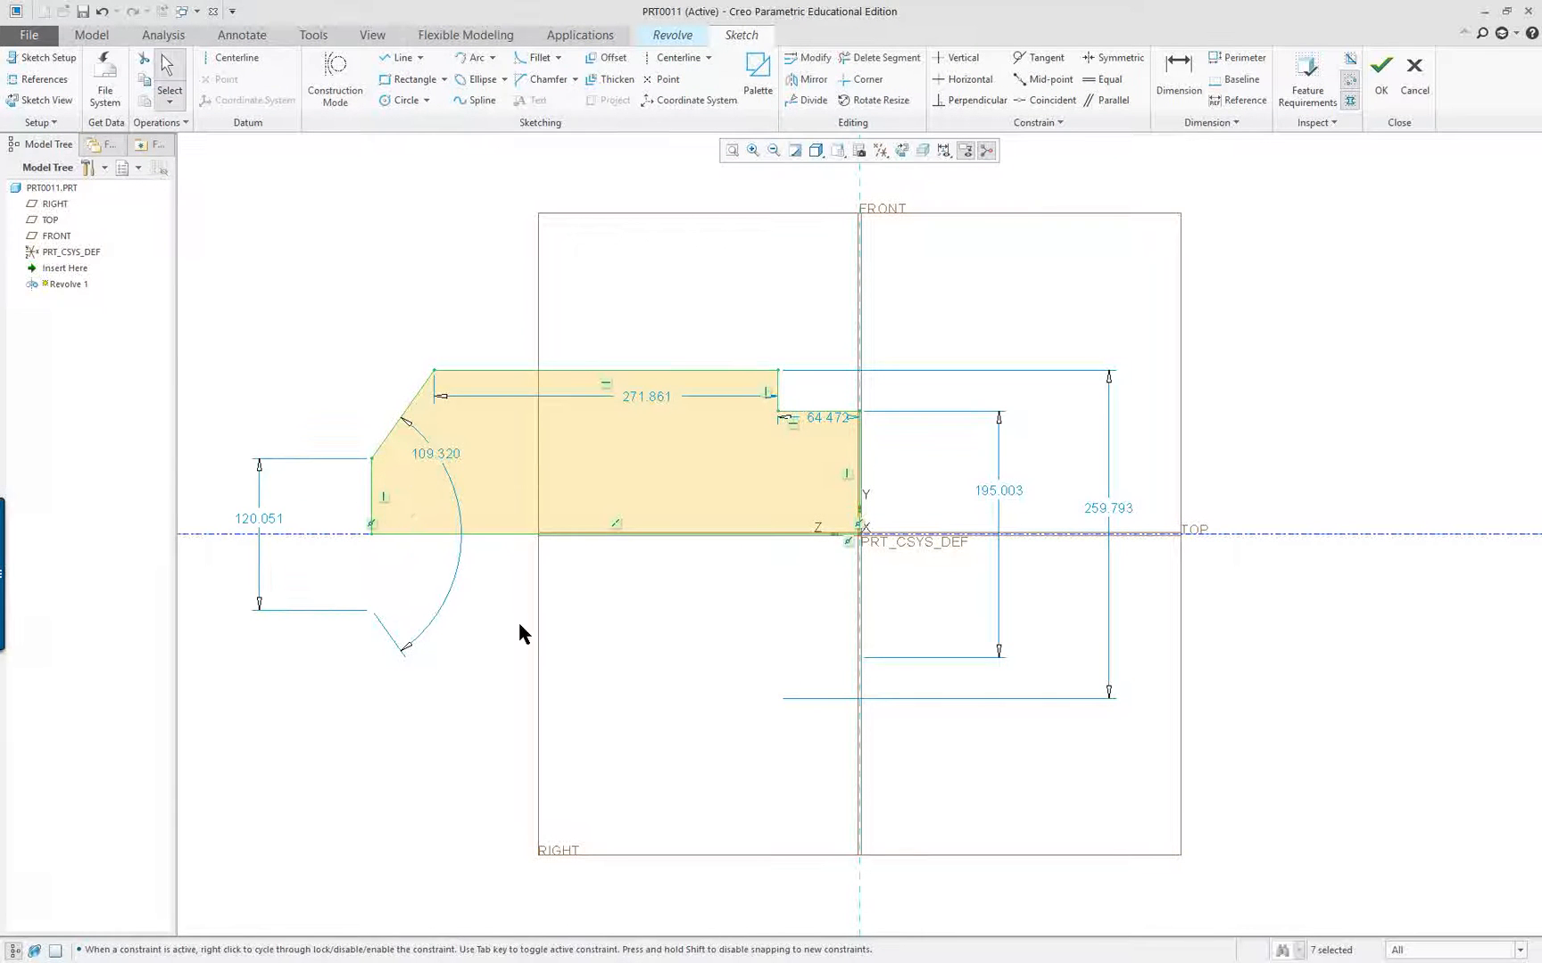
Dimension the profile's overall length below it and the short step's length above it
right_click(592, 657)
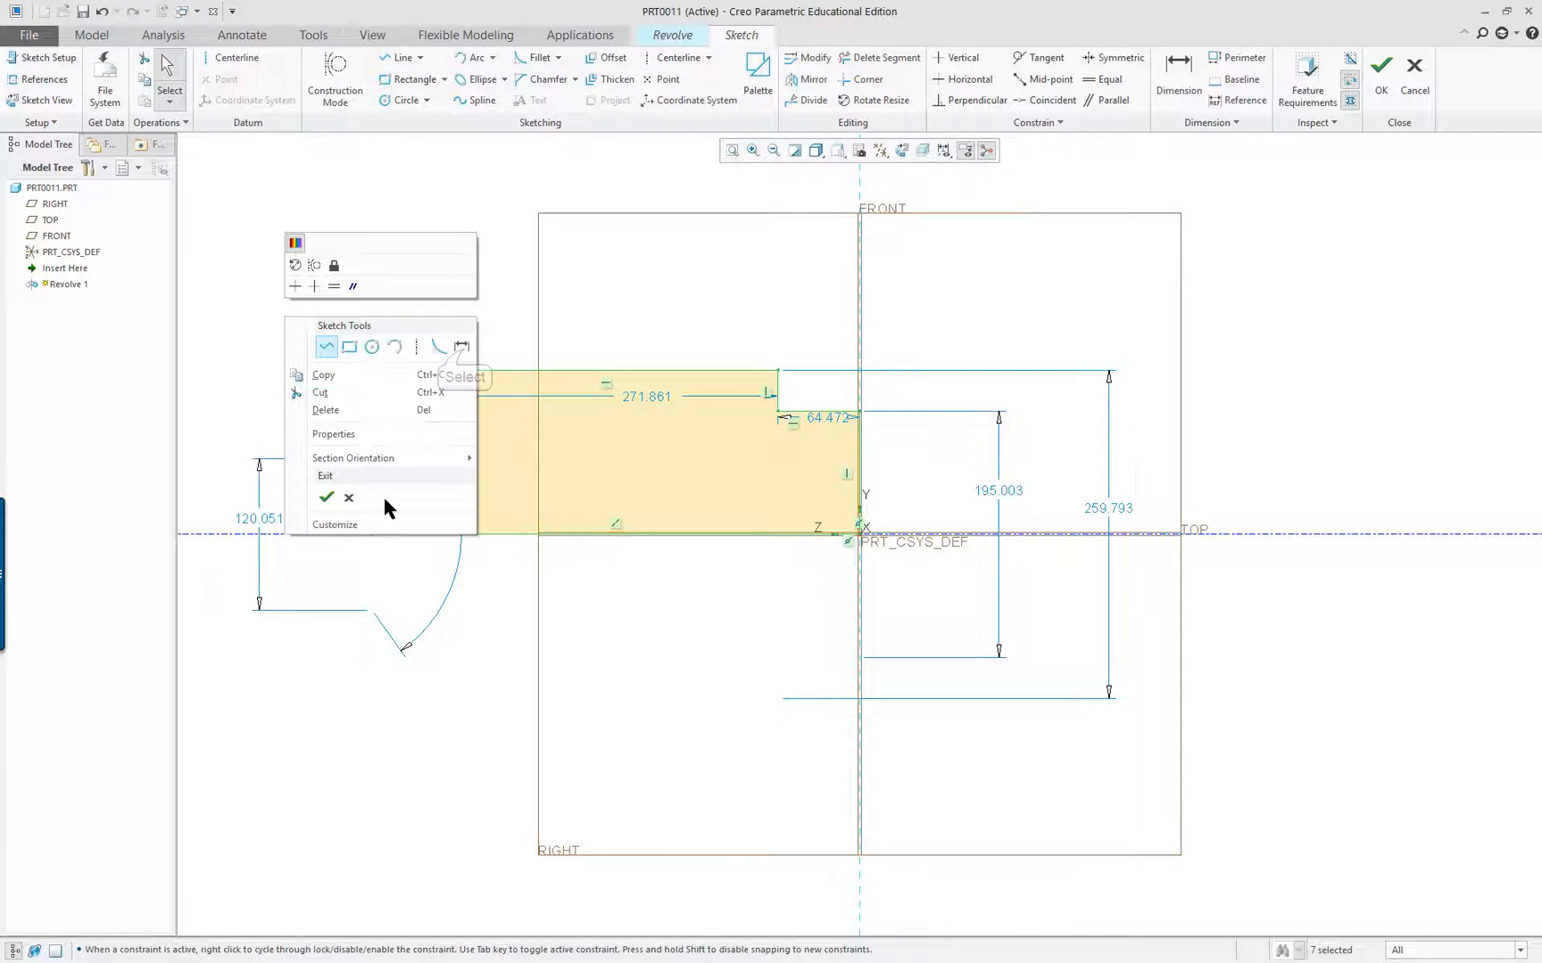
click(462, 349)
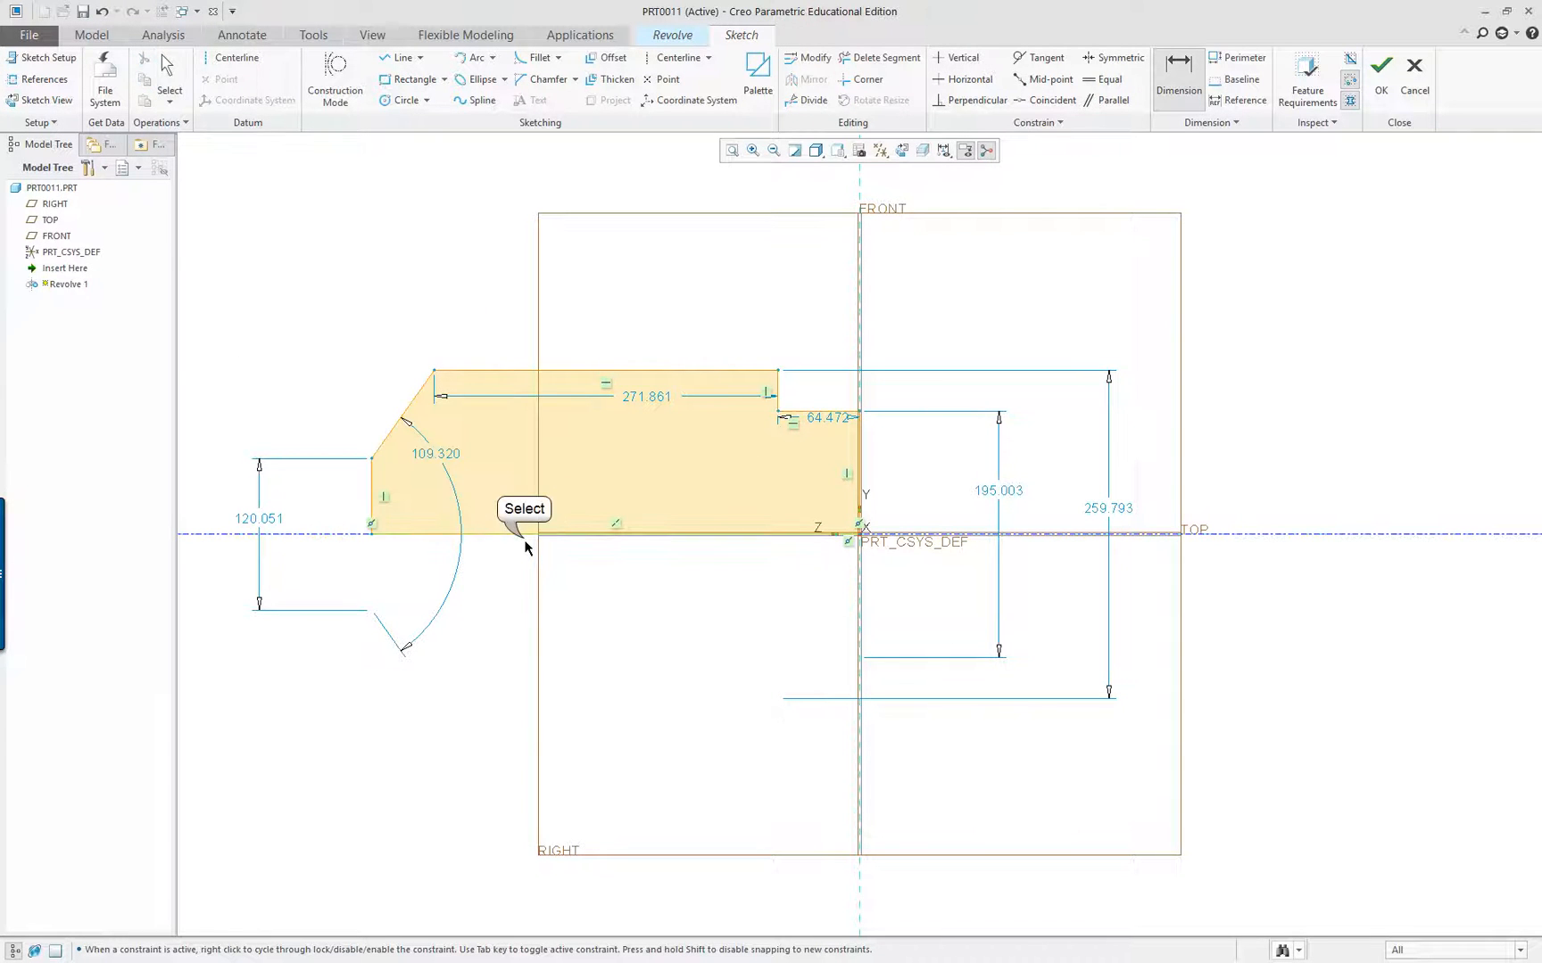
middle_click(598, 769)
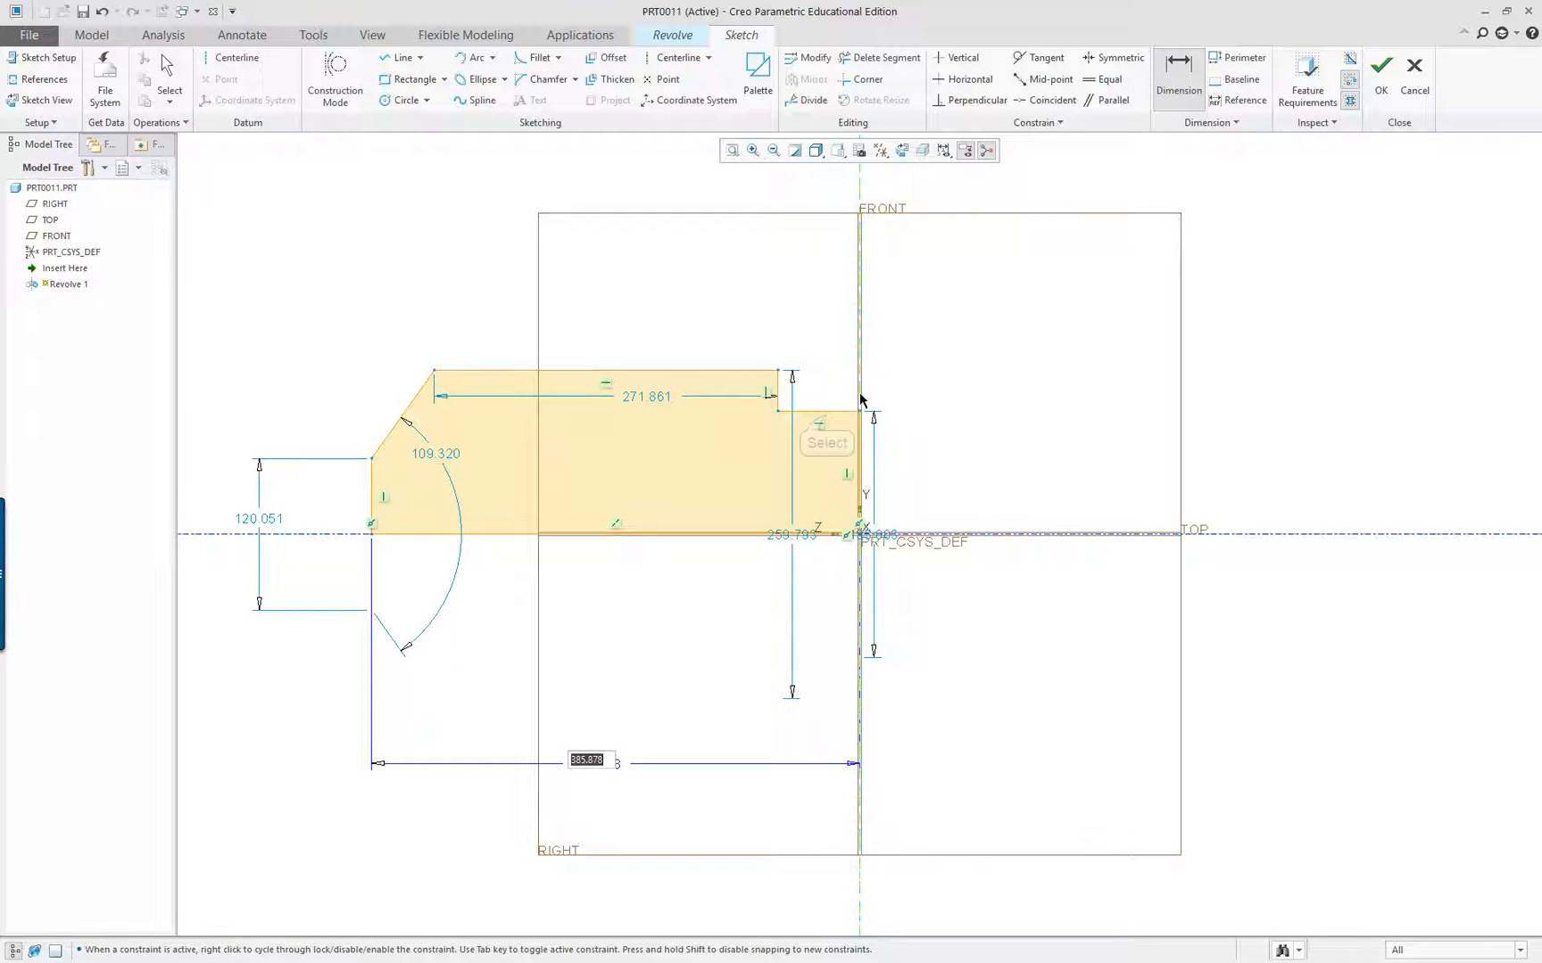
click(827, 412)
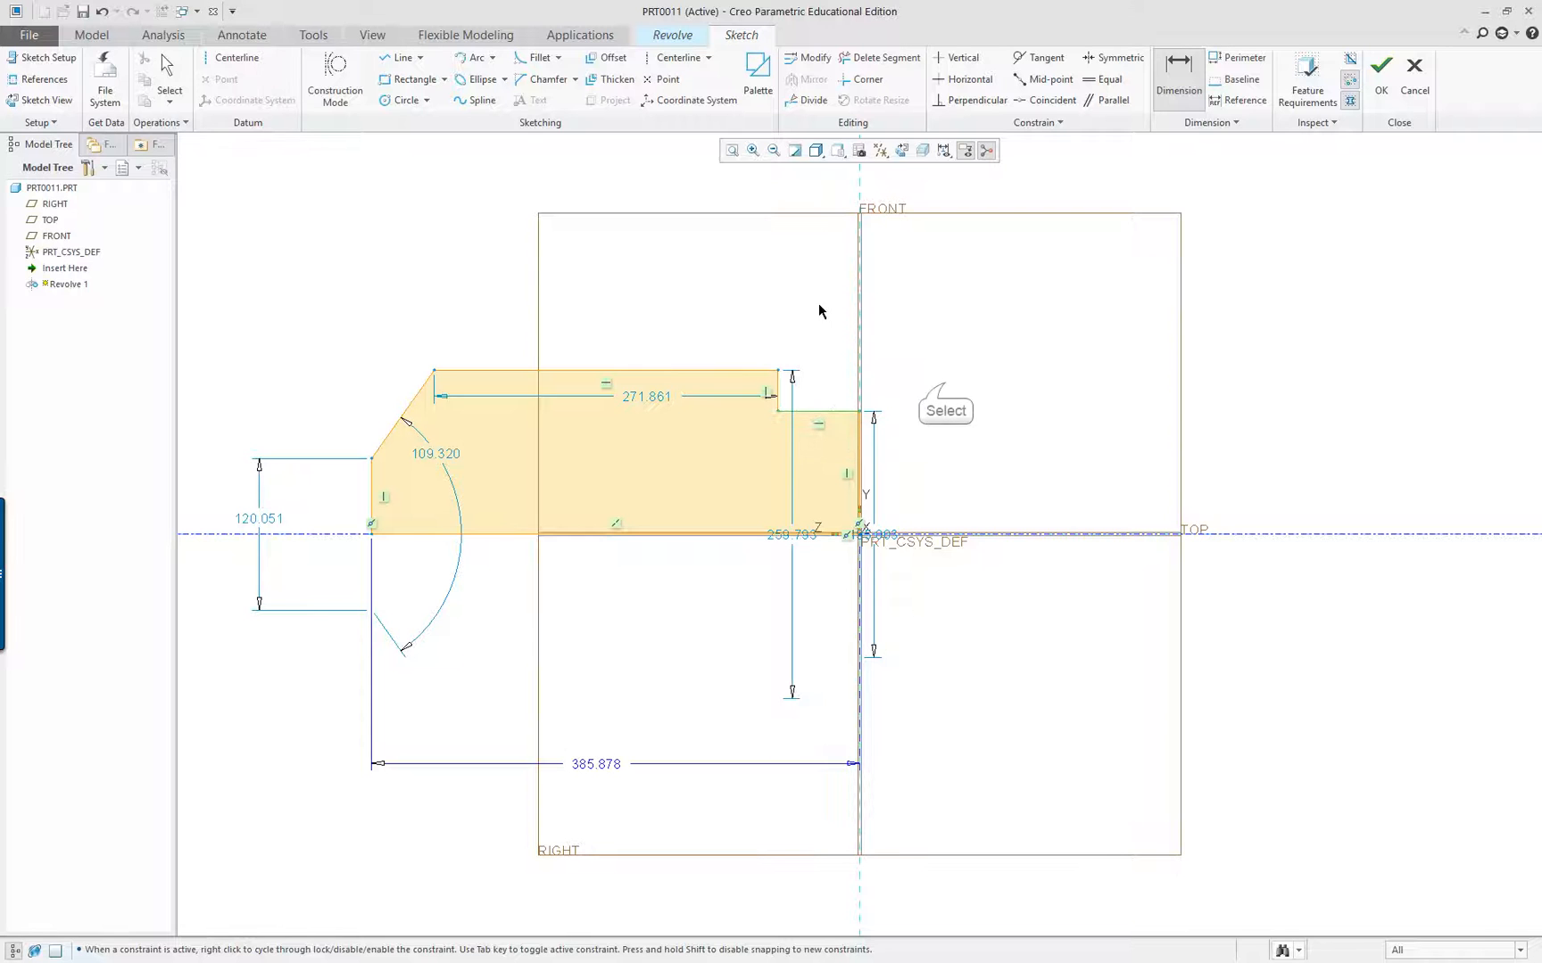
middle_click(818, 303)
middle_click(945, 383)
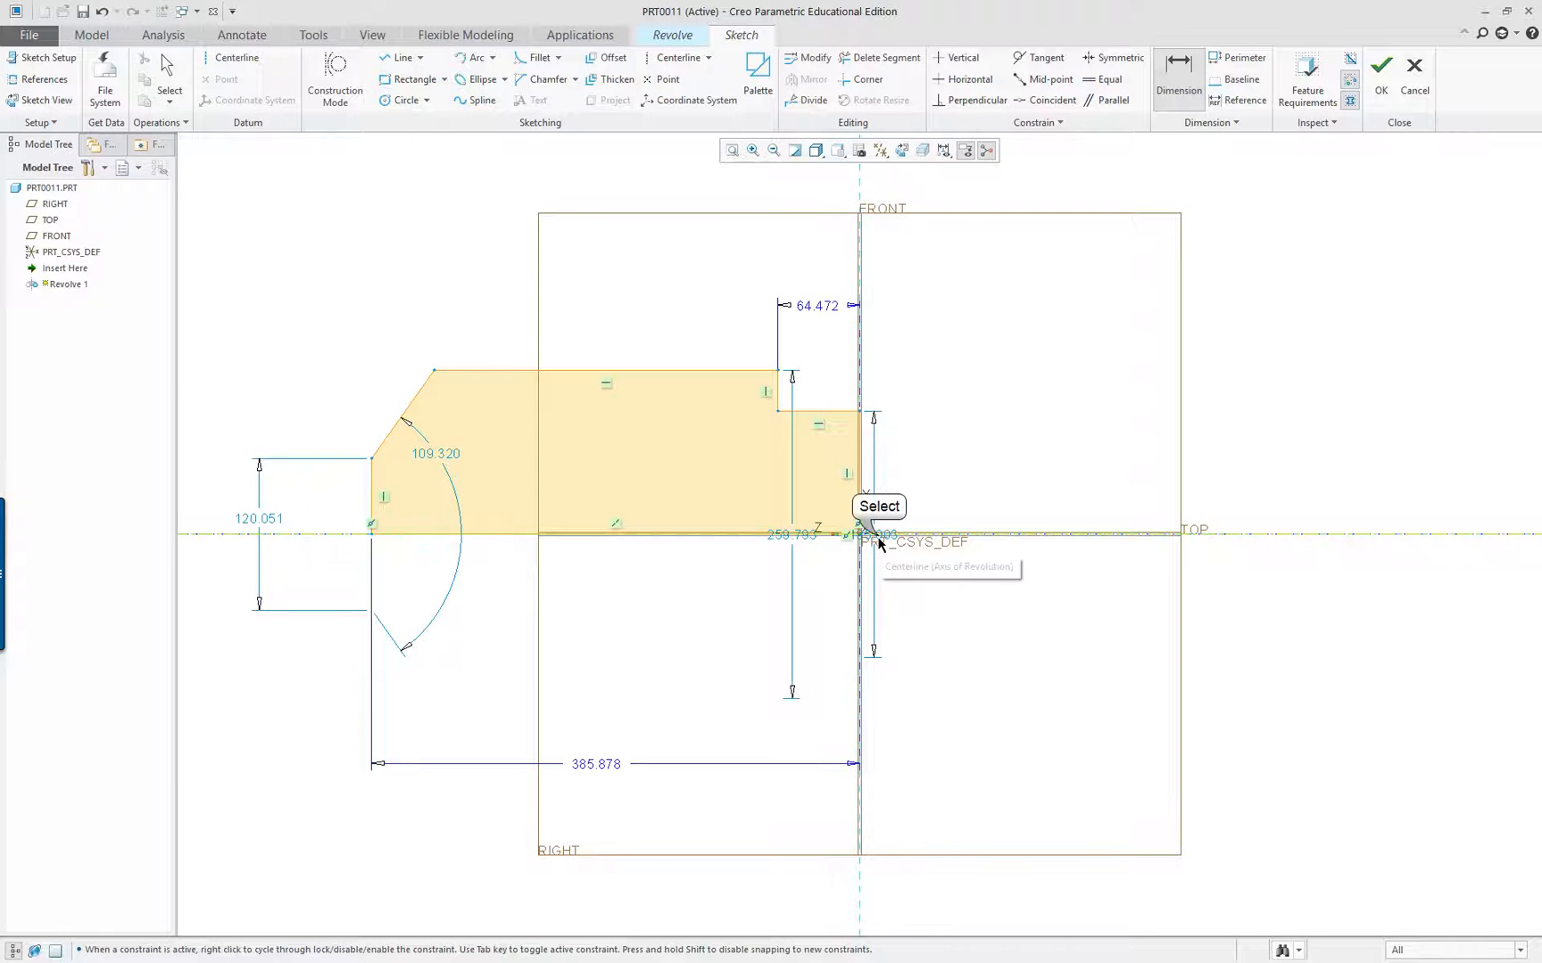
Move the short step's diameter dimension and the main body's diameter dimension beyond the origin end of the profile, clear of the sketch
middle_click(929, 476)
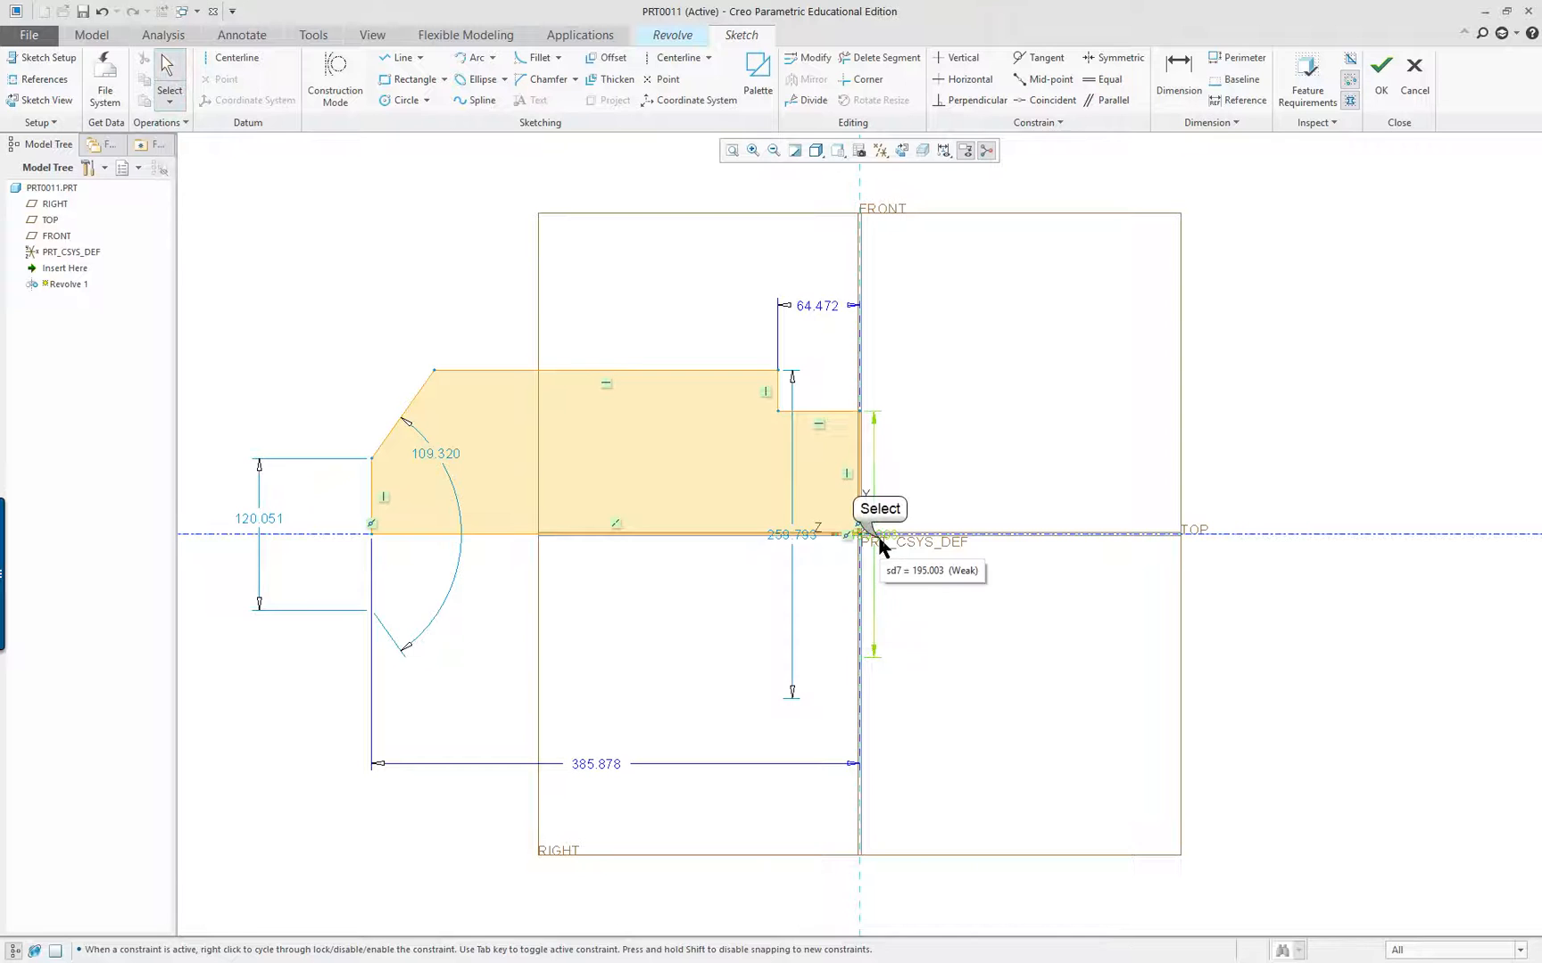
drag(880, 538, 1060, 495)
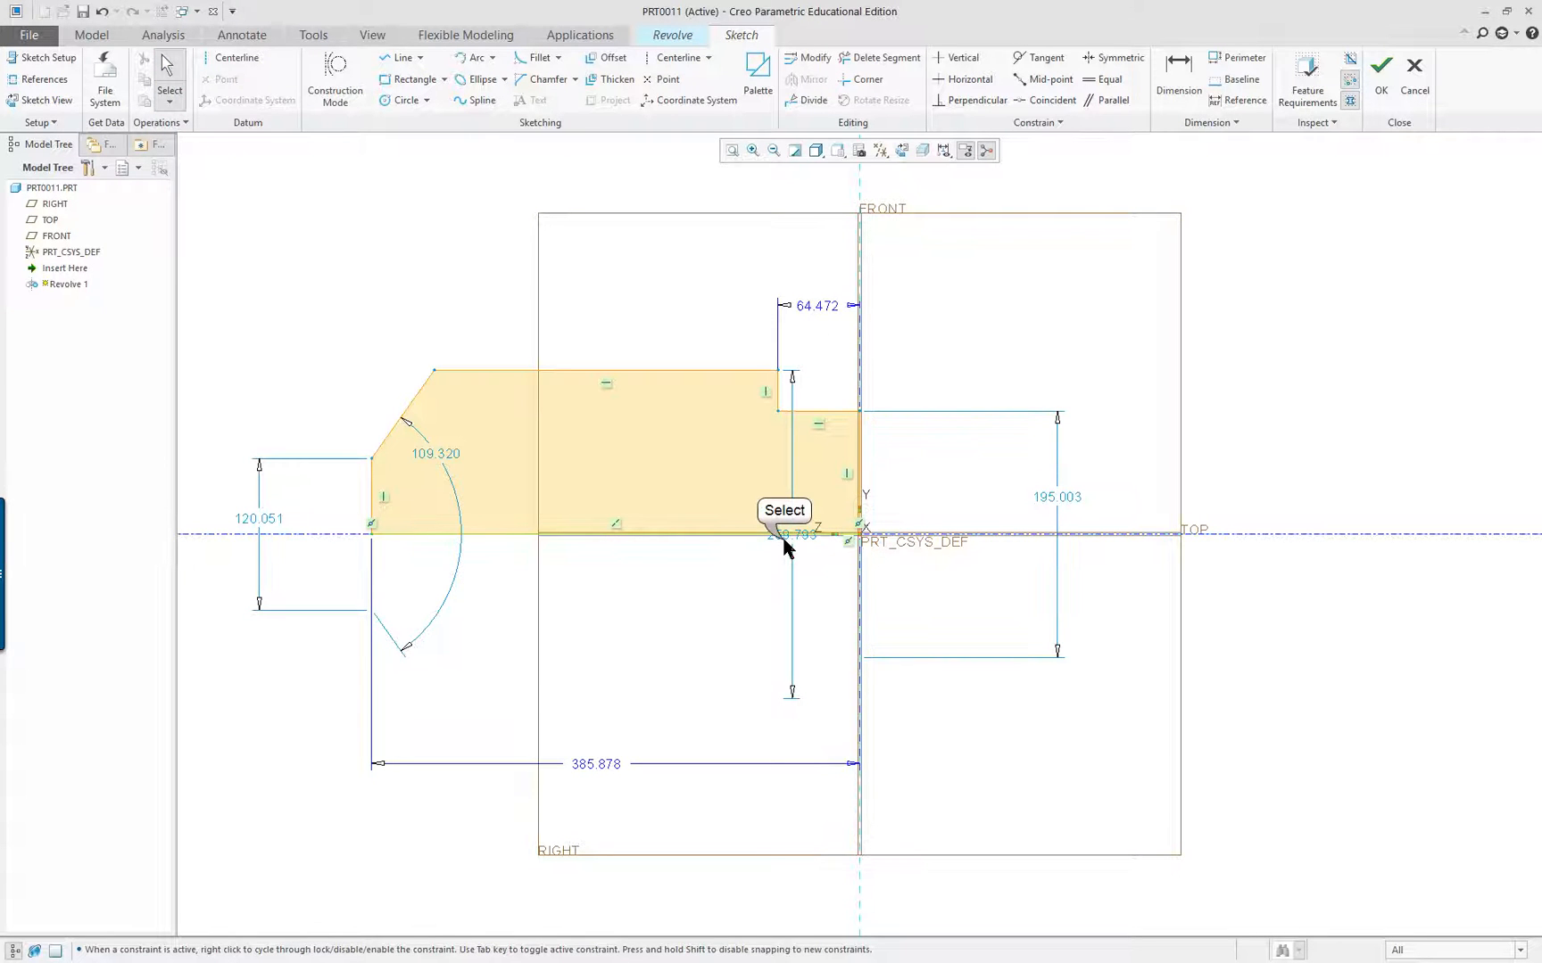
drag(791, 534, 972, 578)
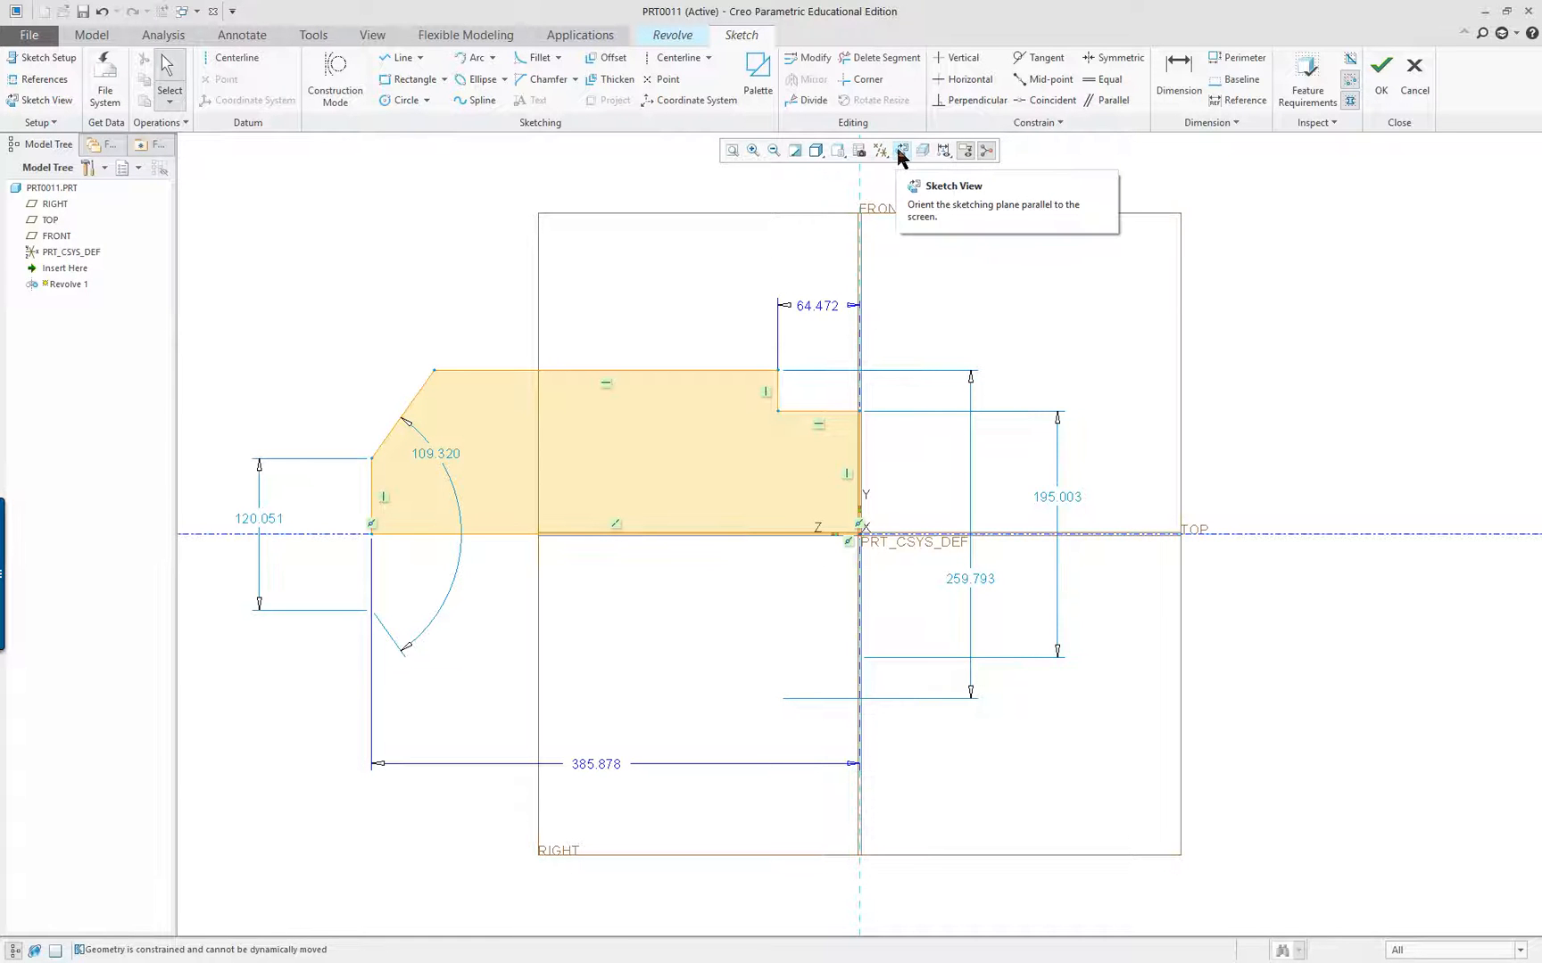
Show the sketch in the standard orientation and accept it as the section of the revolve
click(836, 151)
click(842, 168)
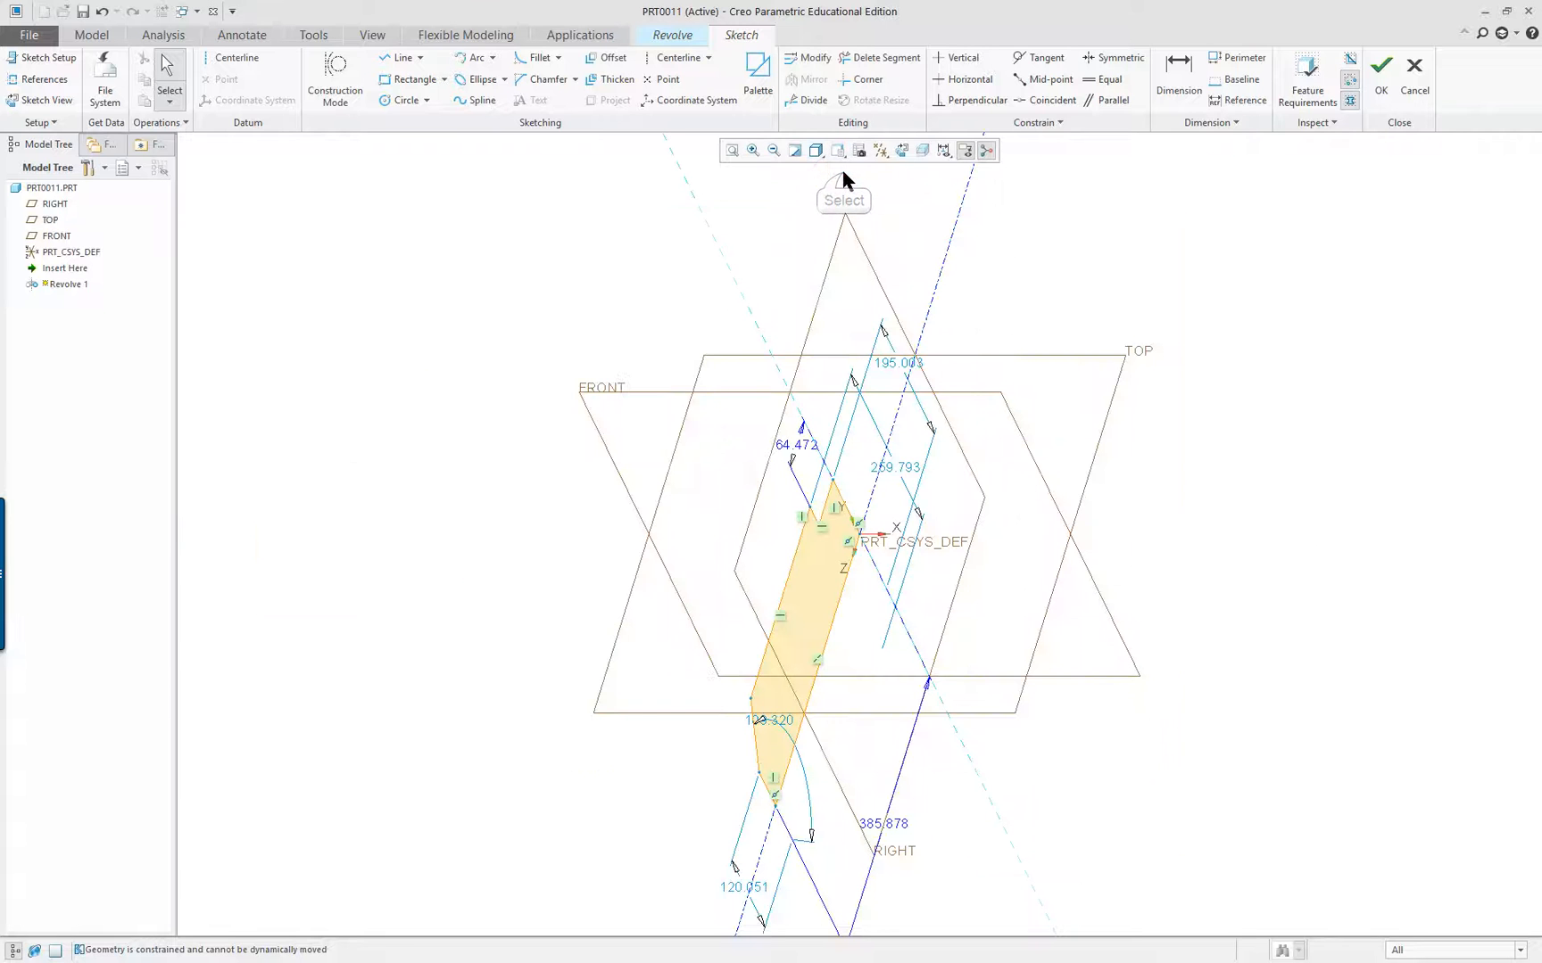
right_click(1206, 267)
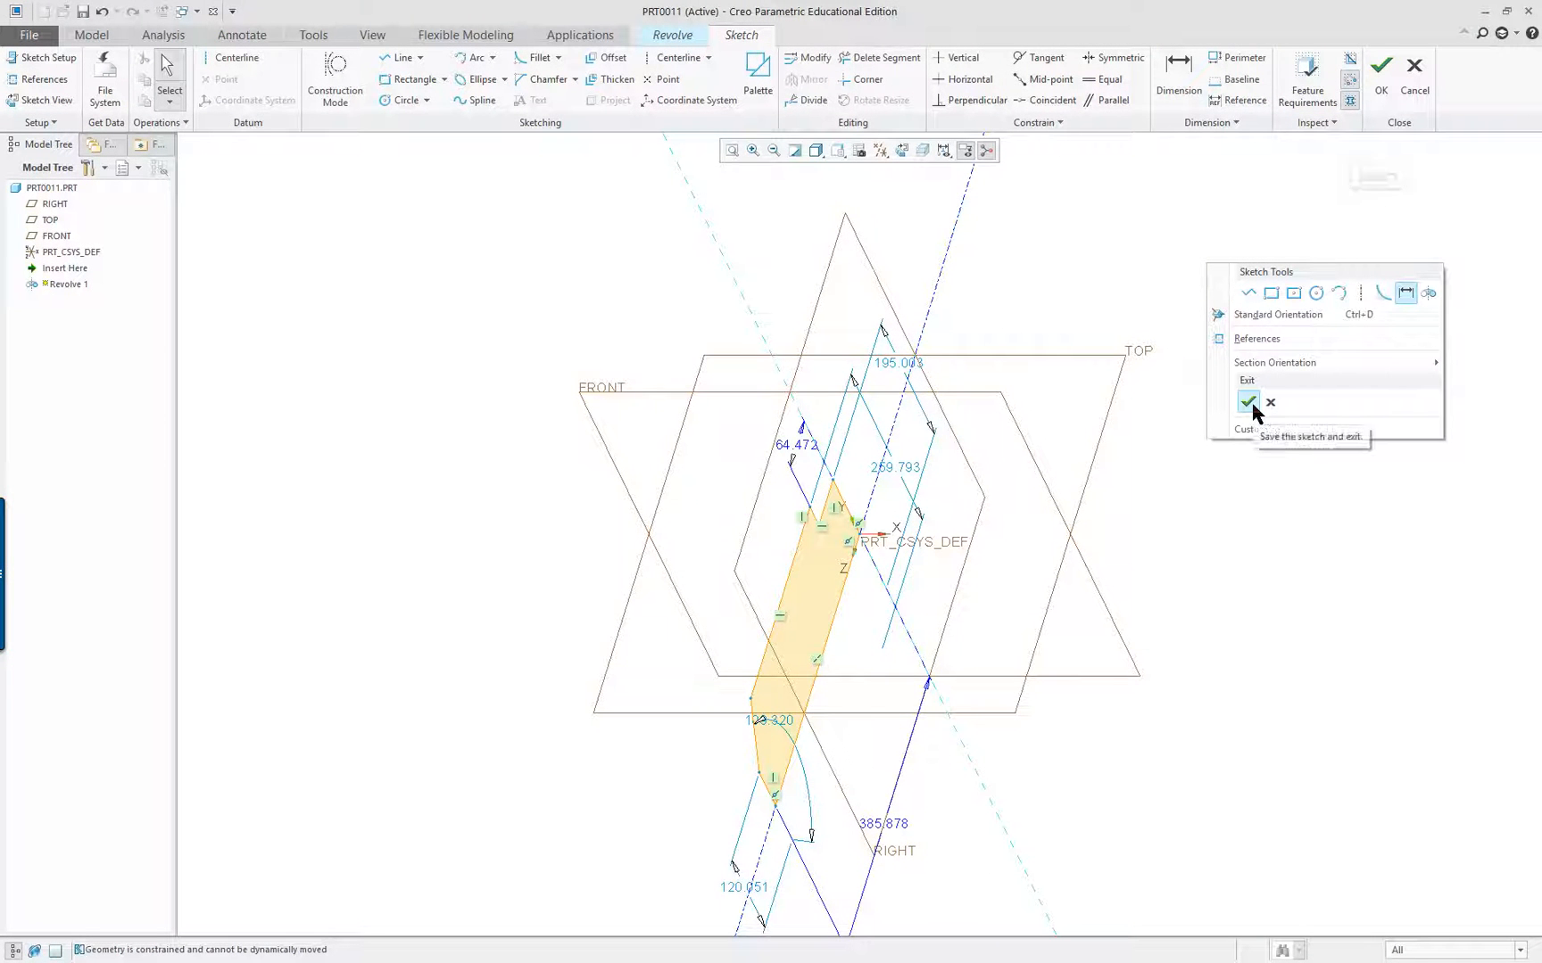
click(1379, 152)
click(1380, 73)
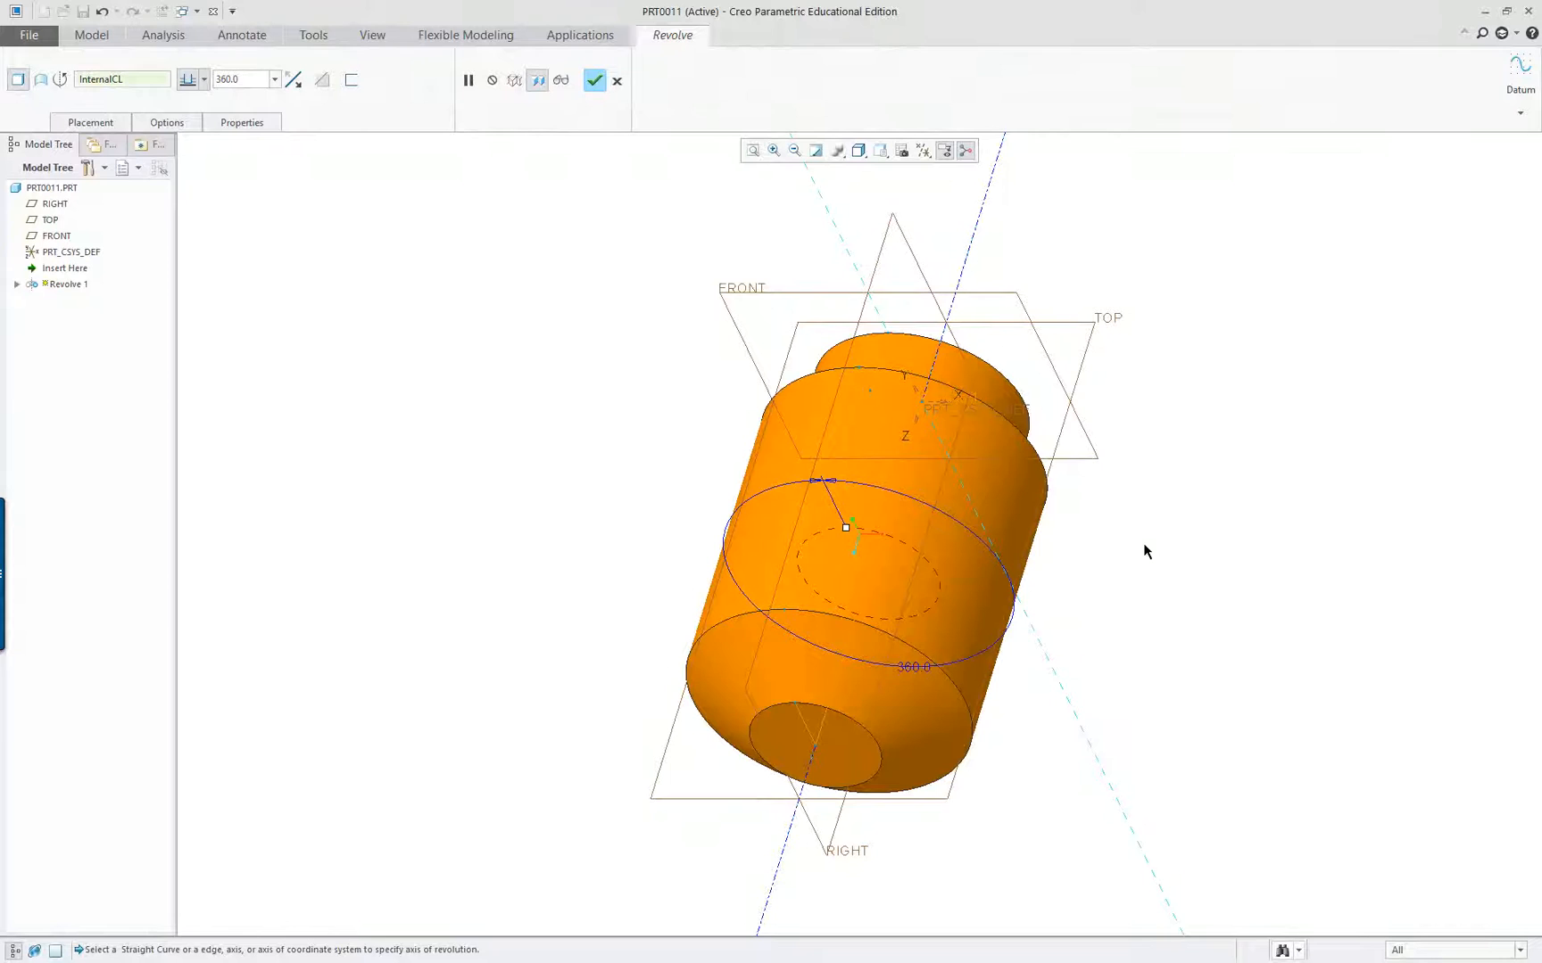
Try the coordinate system's Y axis, settle on its Z axis as the axis of revolution, and complete the 360-degree revolve
click(910, 391)
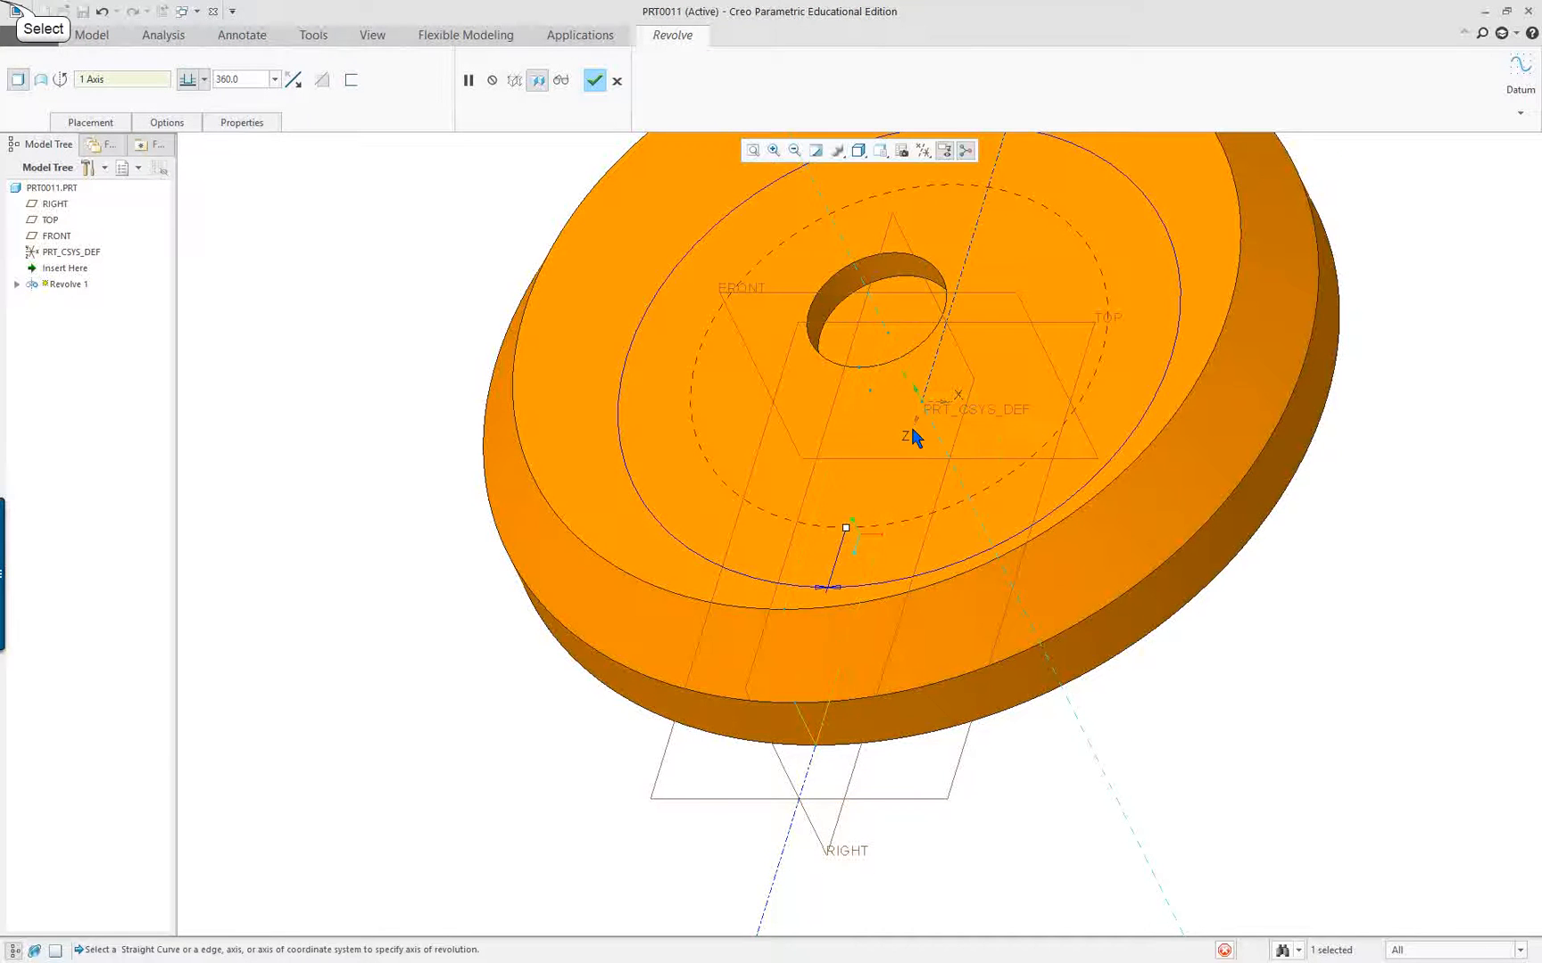
click(916, 417)
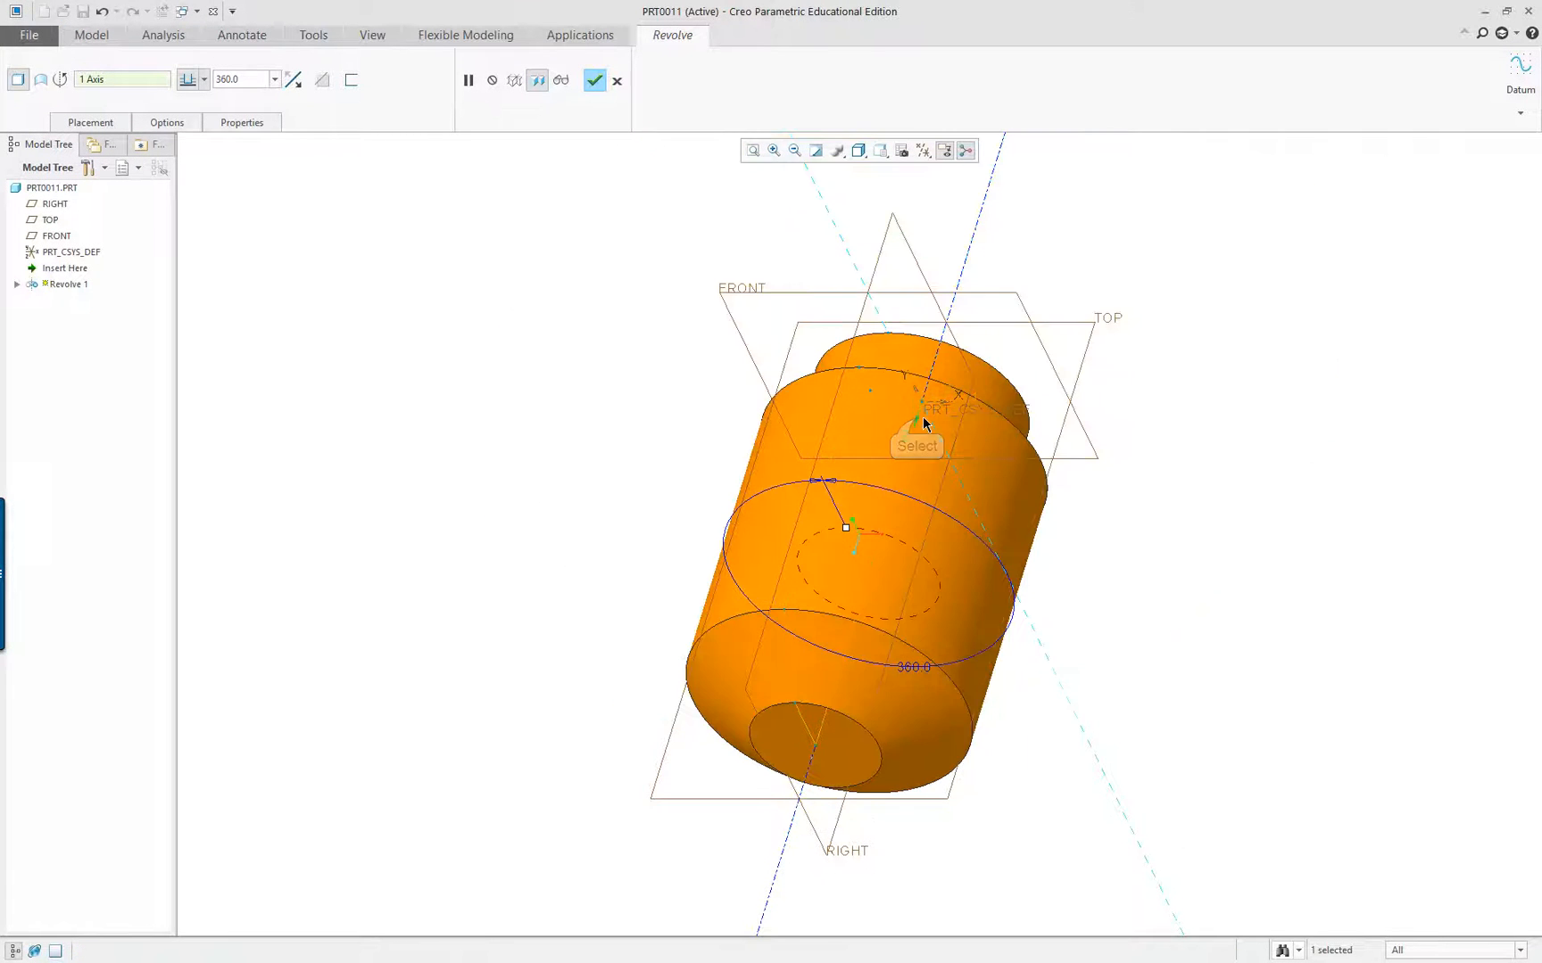
mouse_move(1133, 528)
middle_down()
mouse_move(1136, 540)
mouse_move(1056, 524)
middle_up()
middle_click(711, 230)
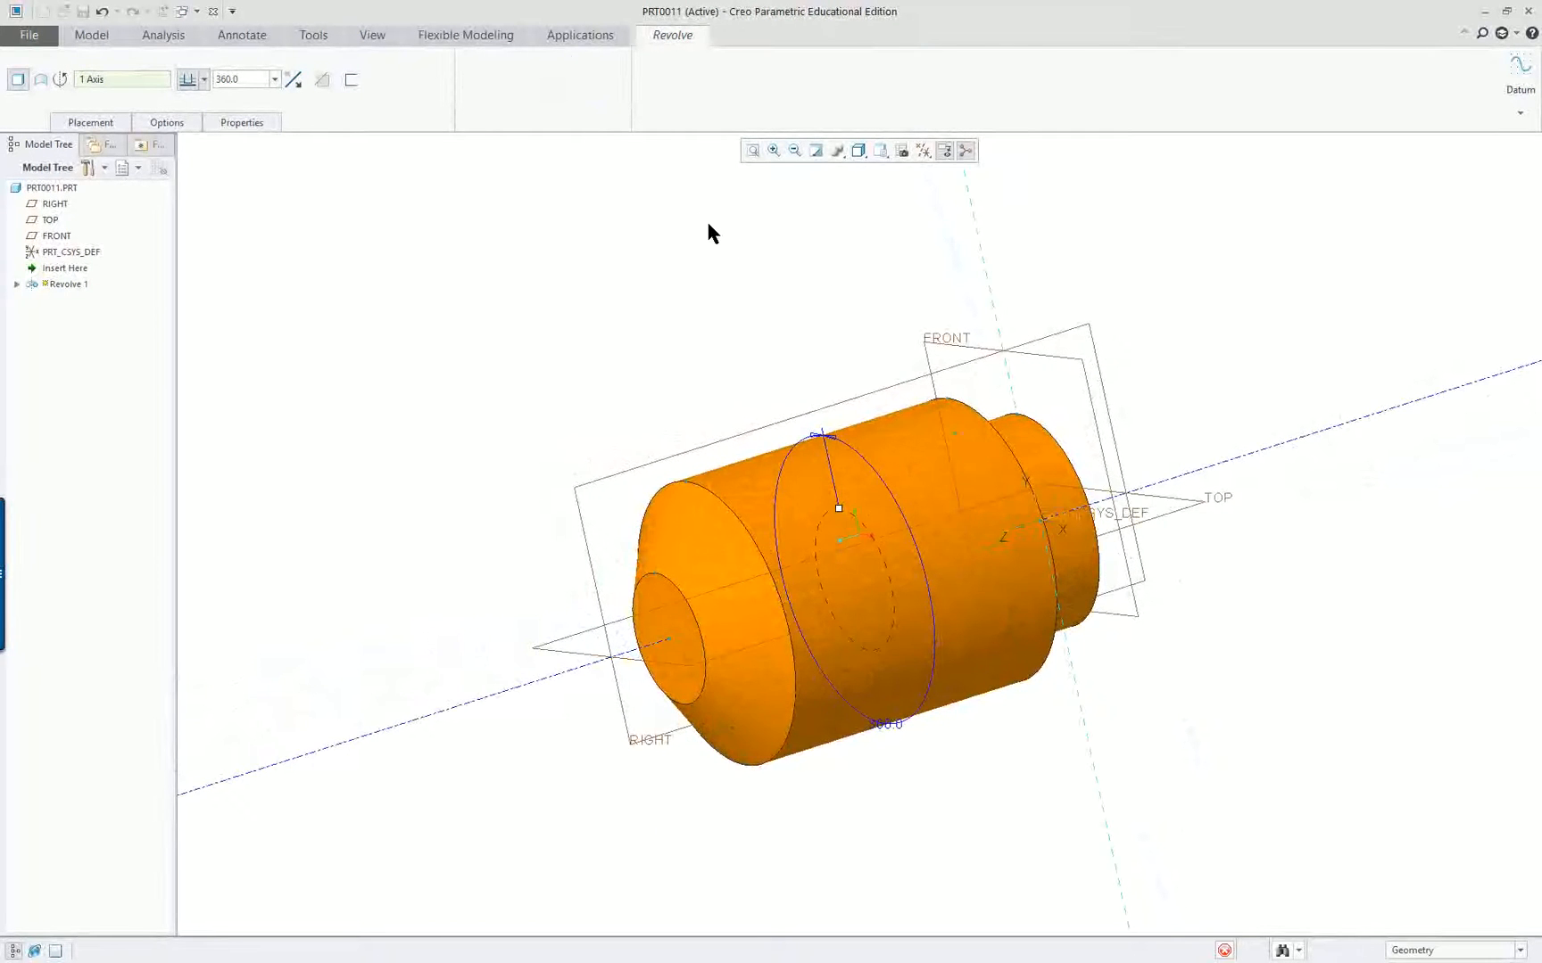
scroll(710, 230, up, 2)
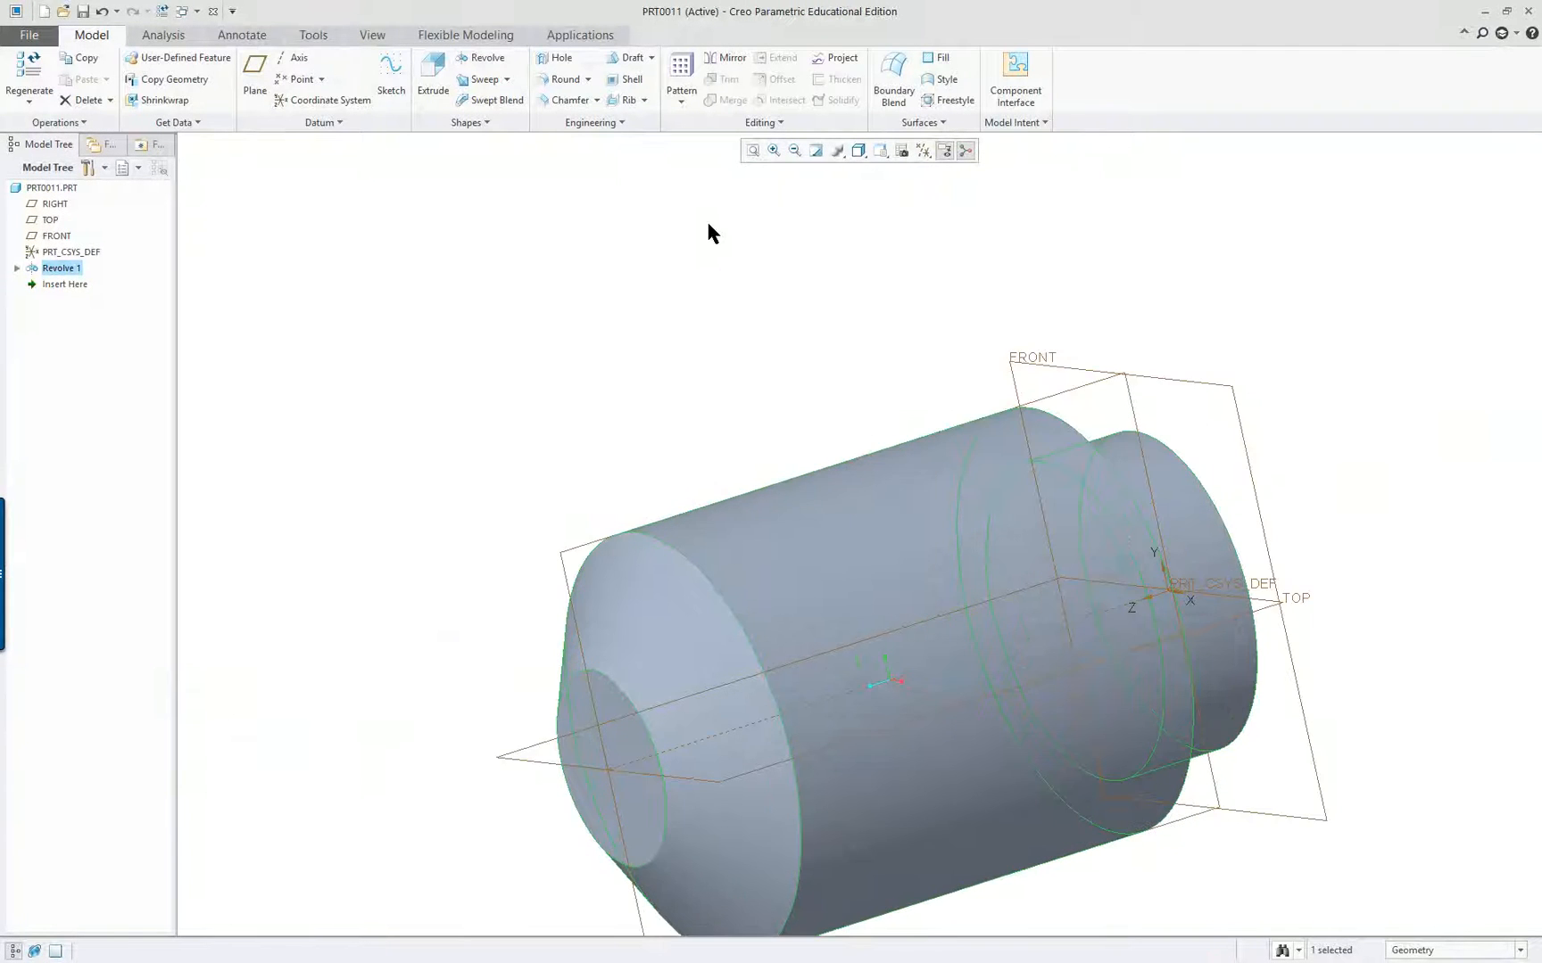
click(681, 245)
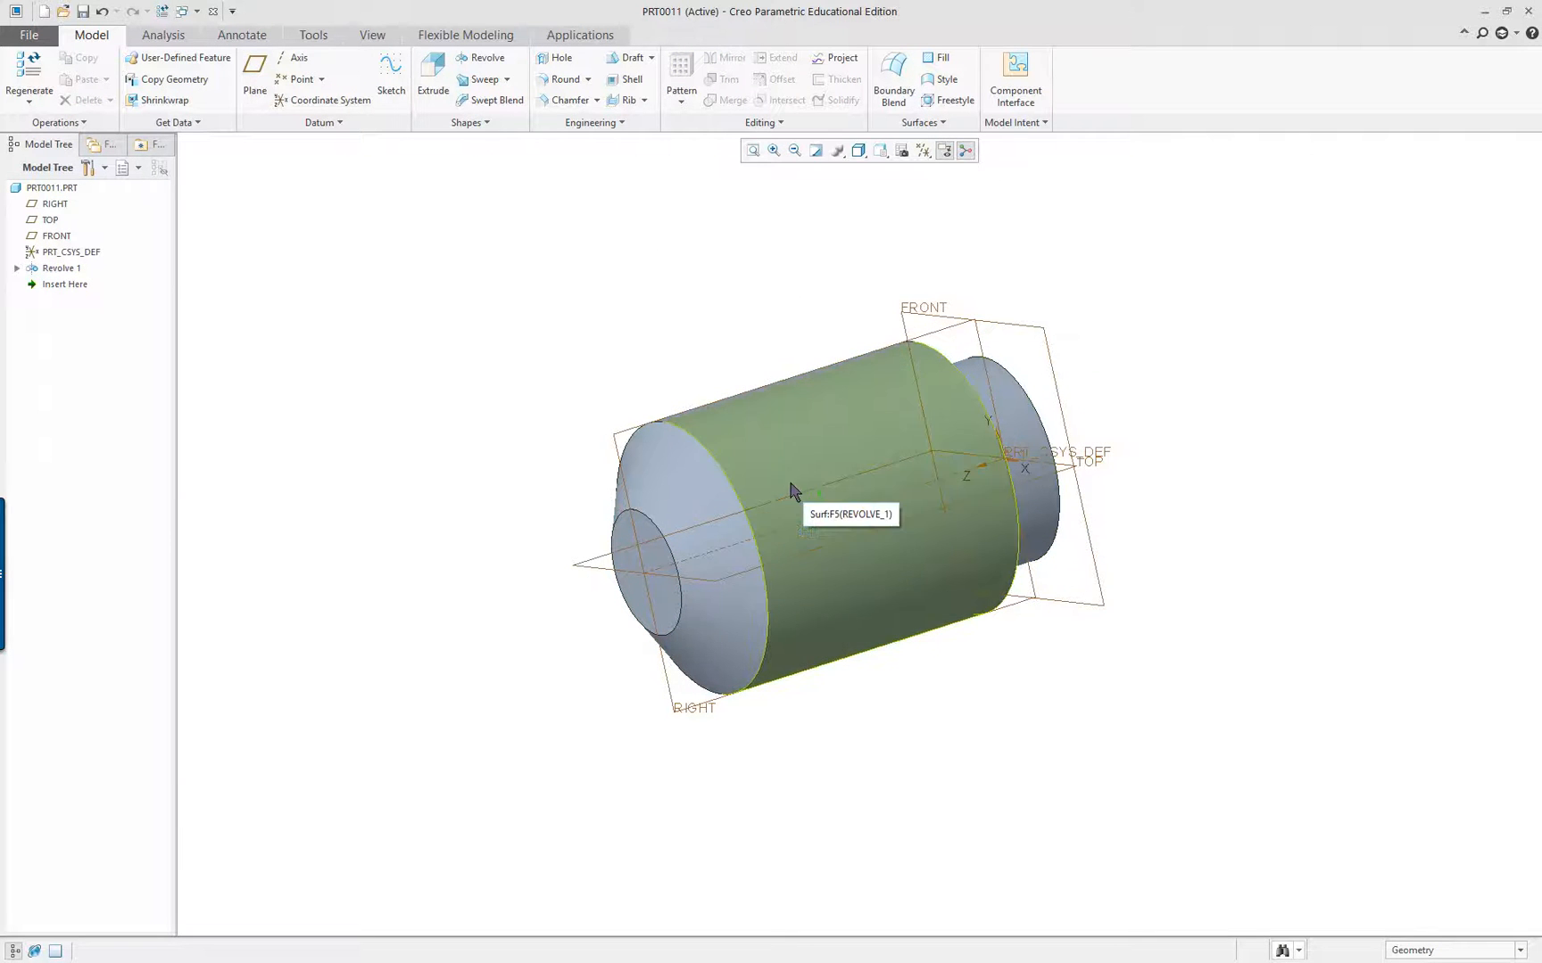
Start a Round on the five circular edges: both edges of the slanted end, the shoulder's outer and inner edges, and the short step's end edge
click(654, 533)
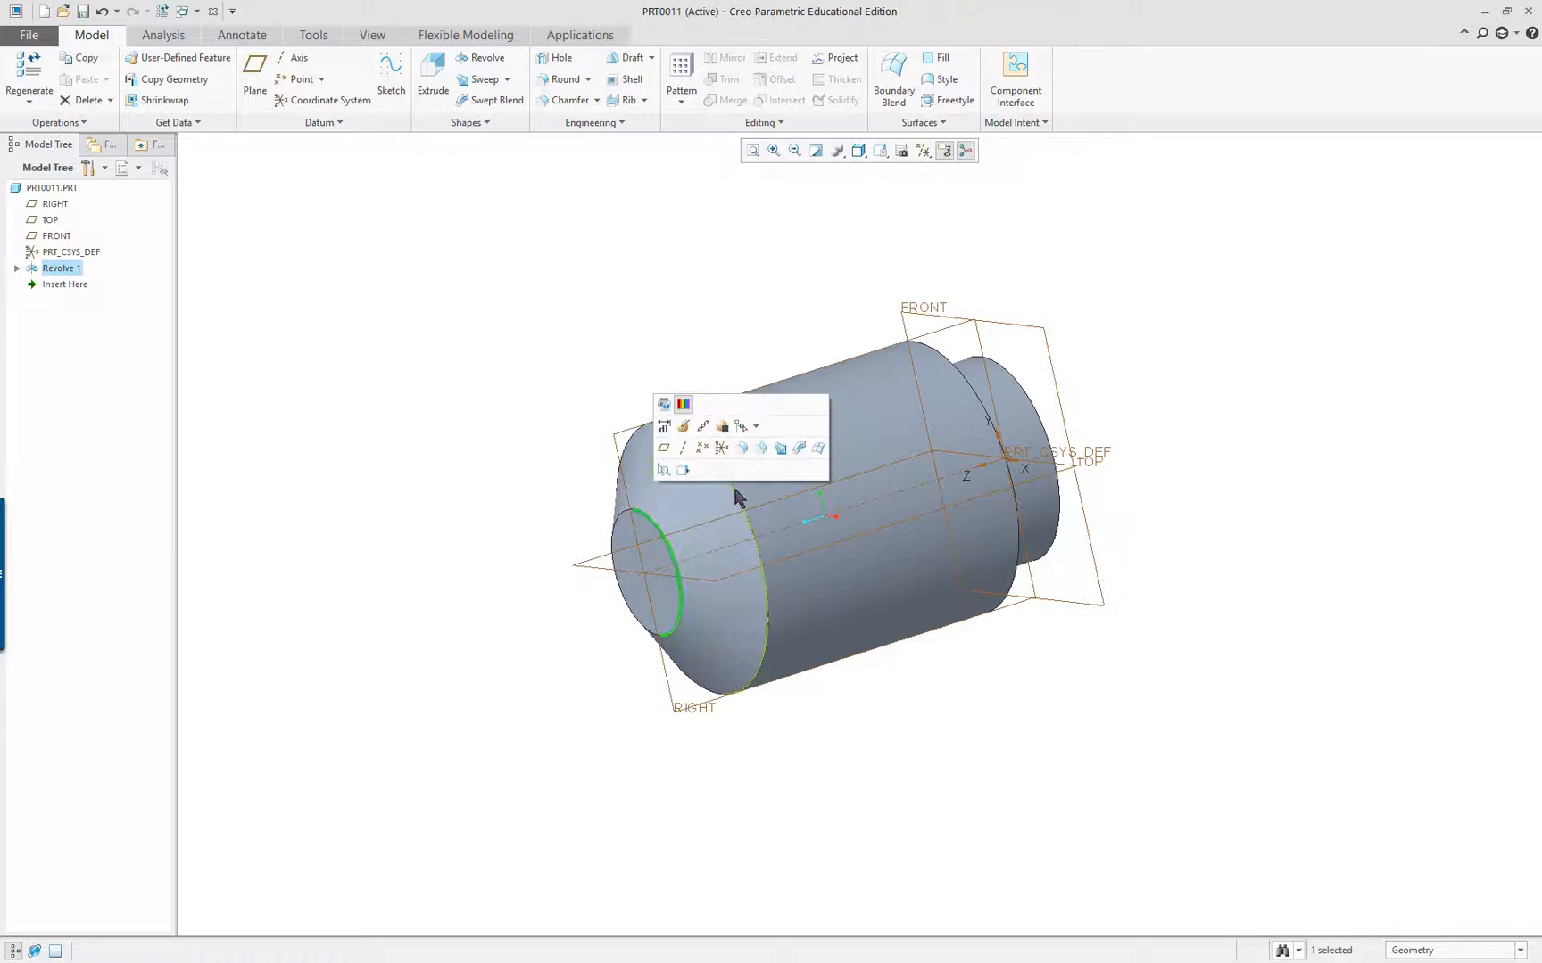
ctrl+click(745, 482)
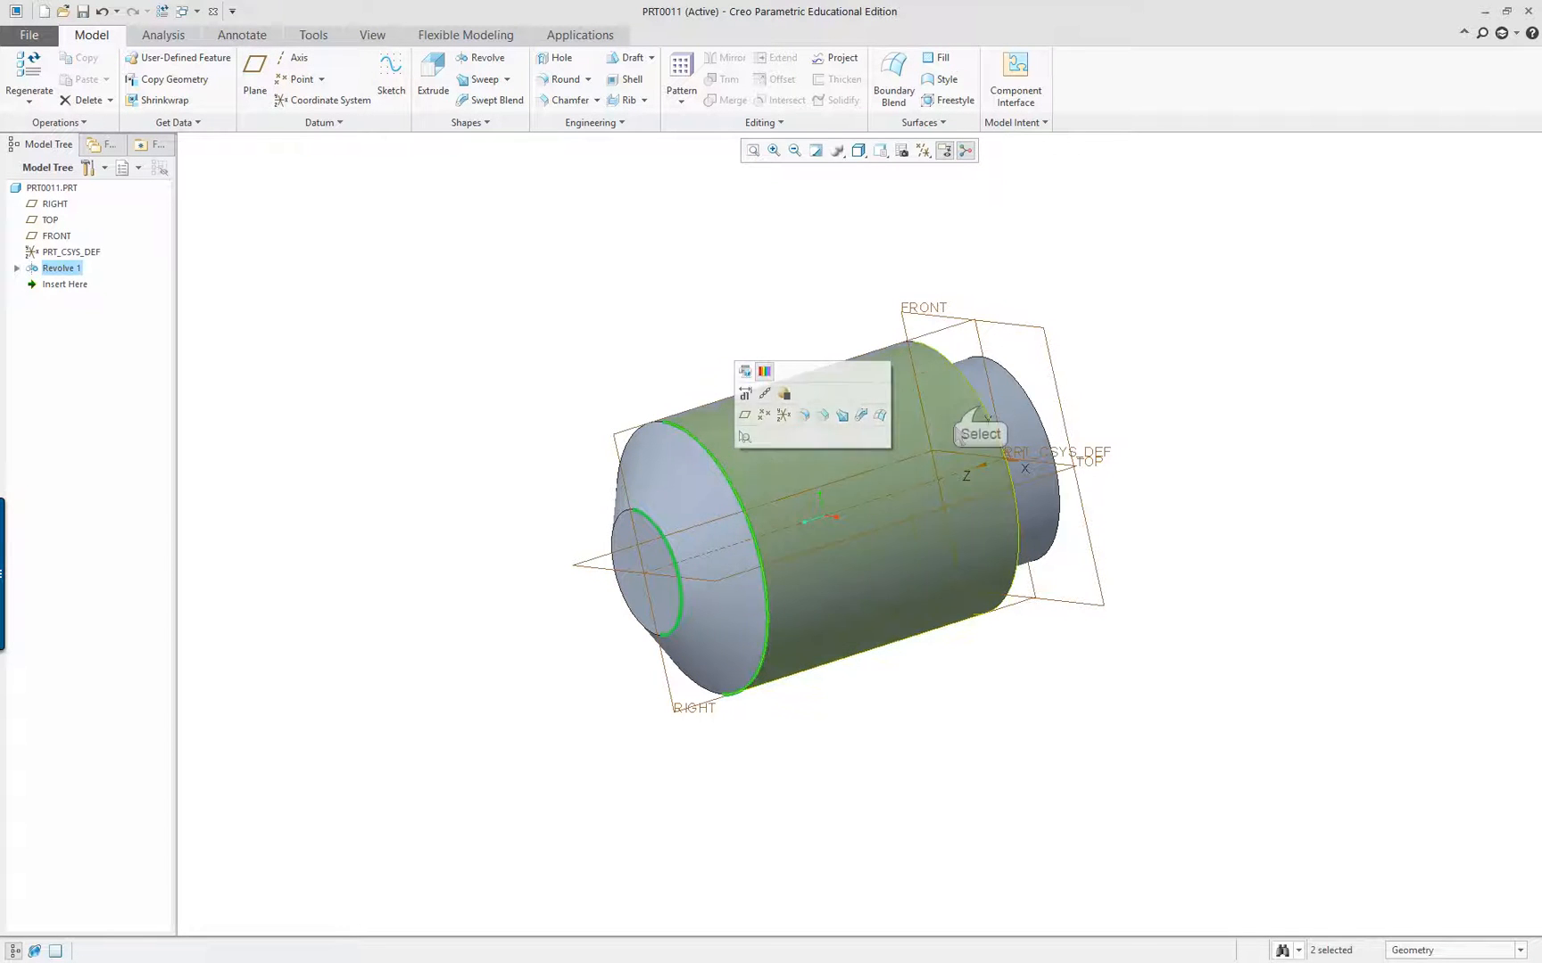
ctrl+click(980, 410)
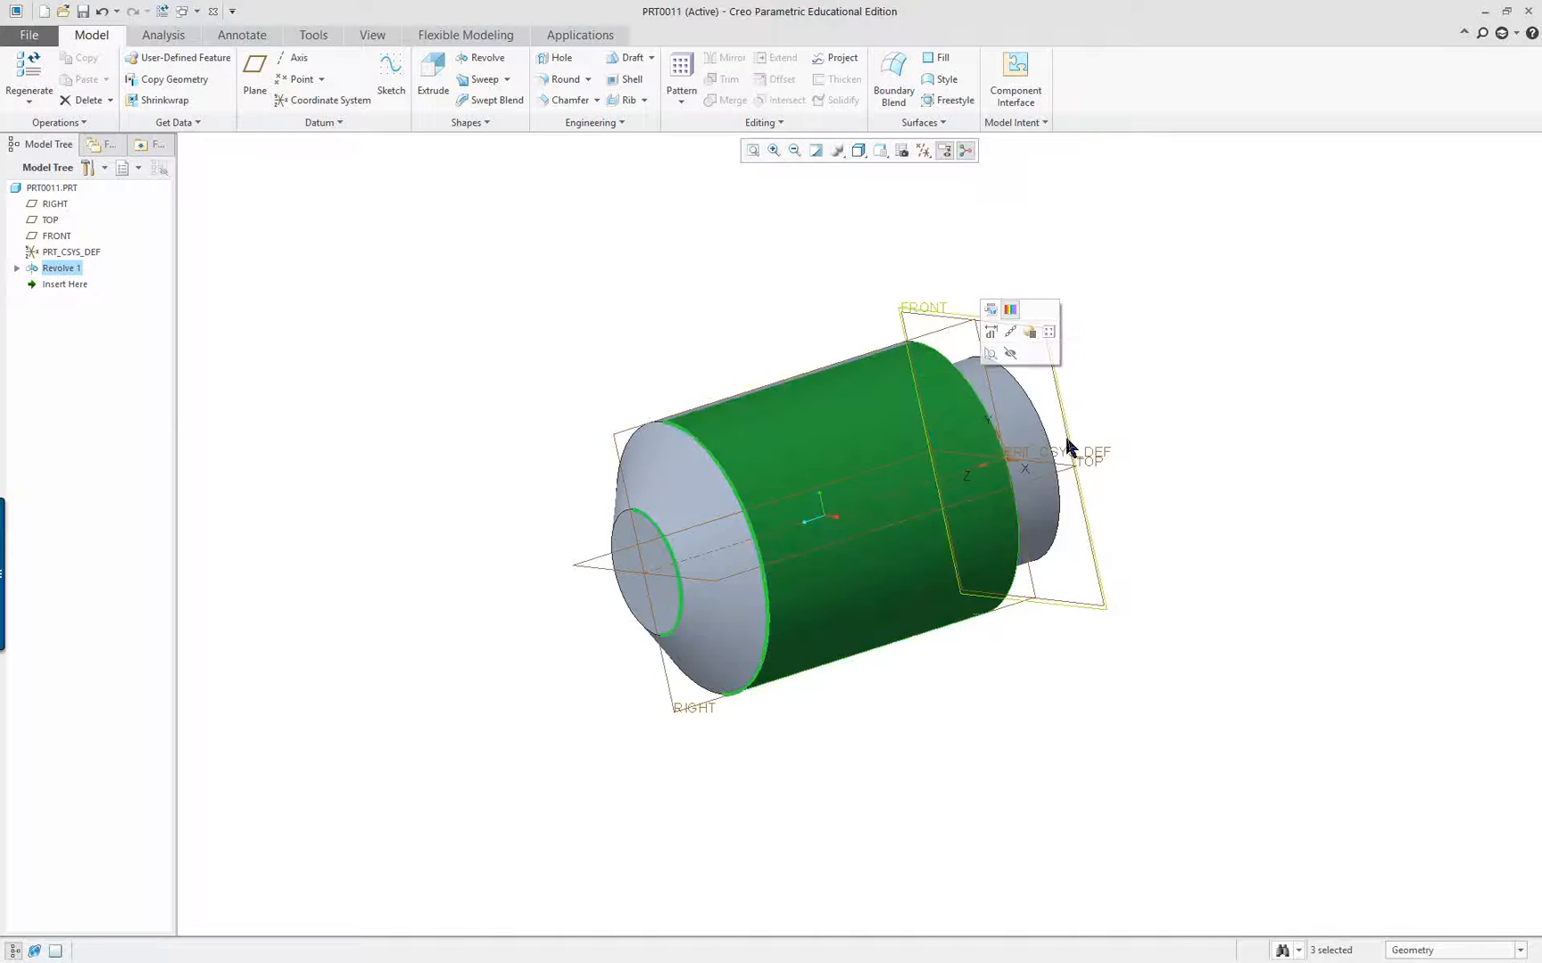
middle_drag(1163, 462, 1068, 527)
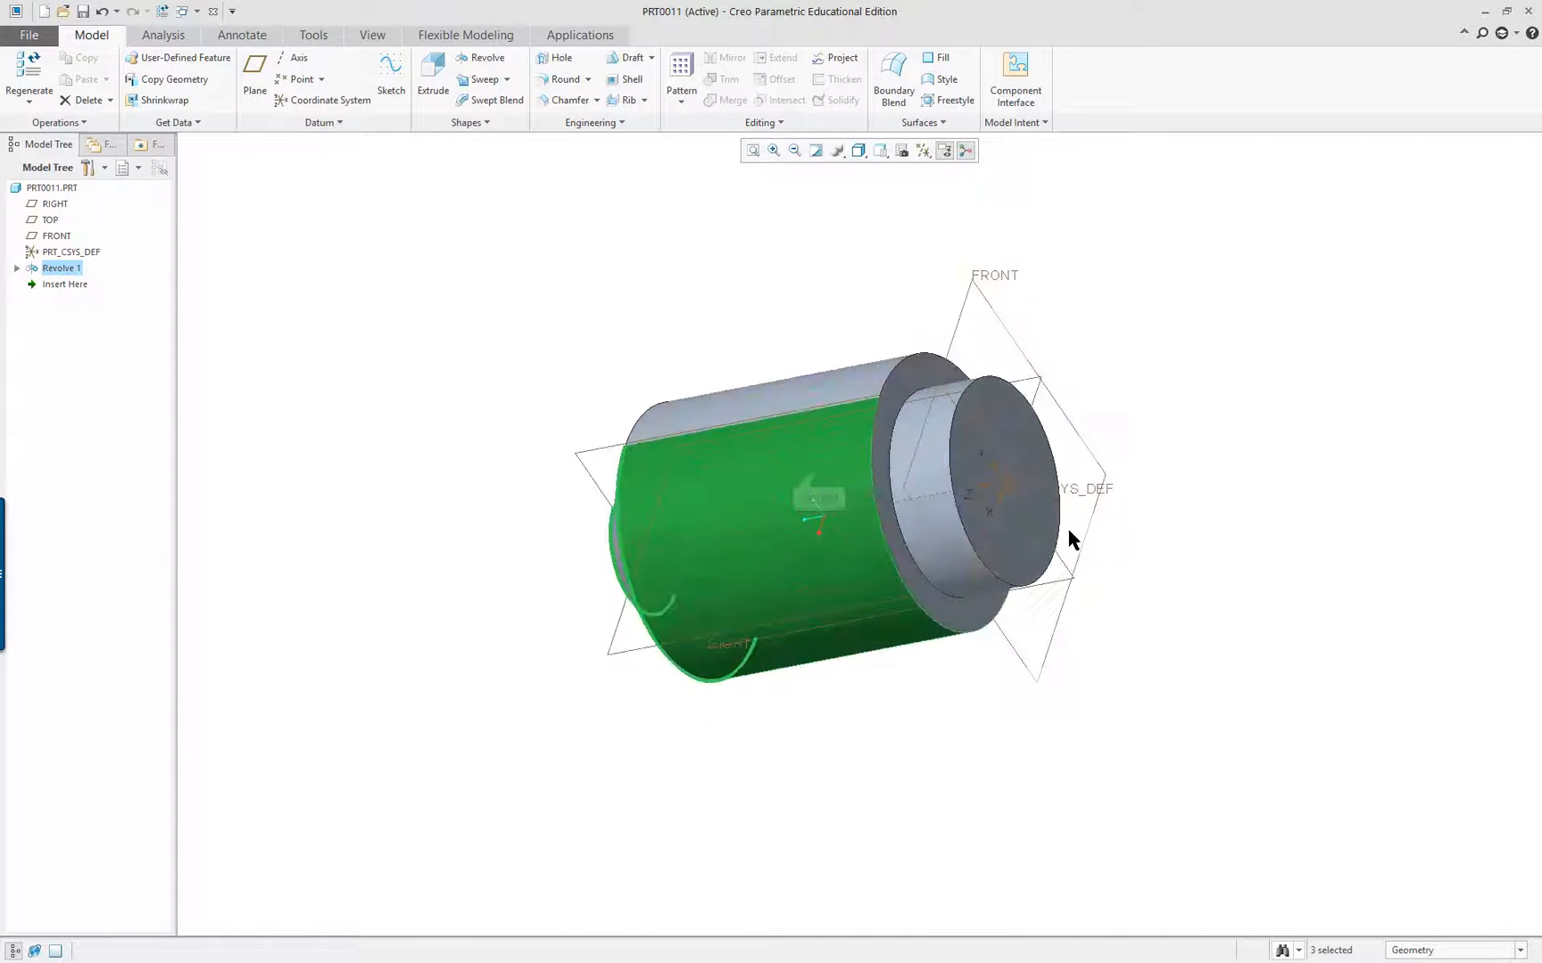
ctrl+click(818, 475)
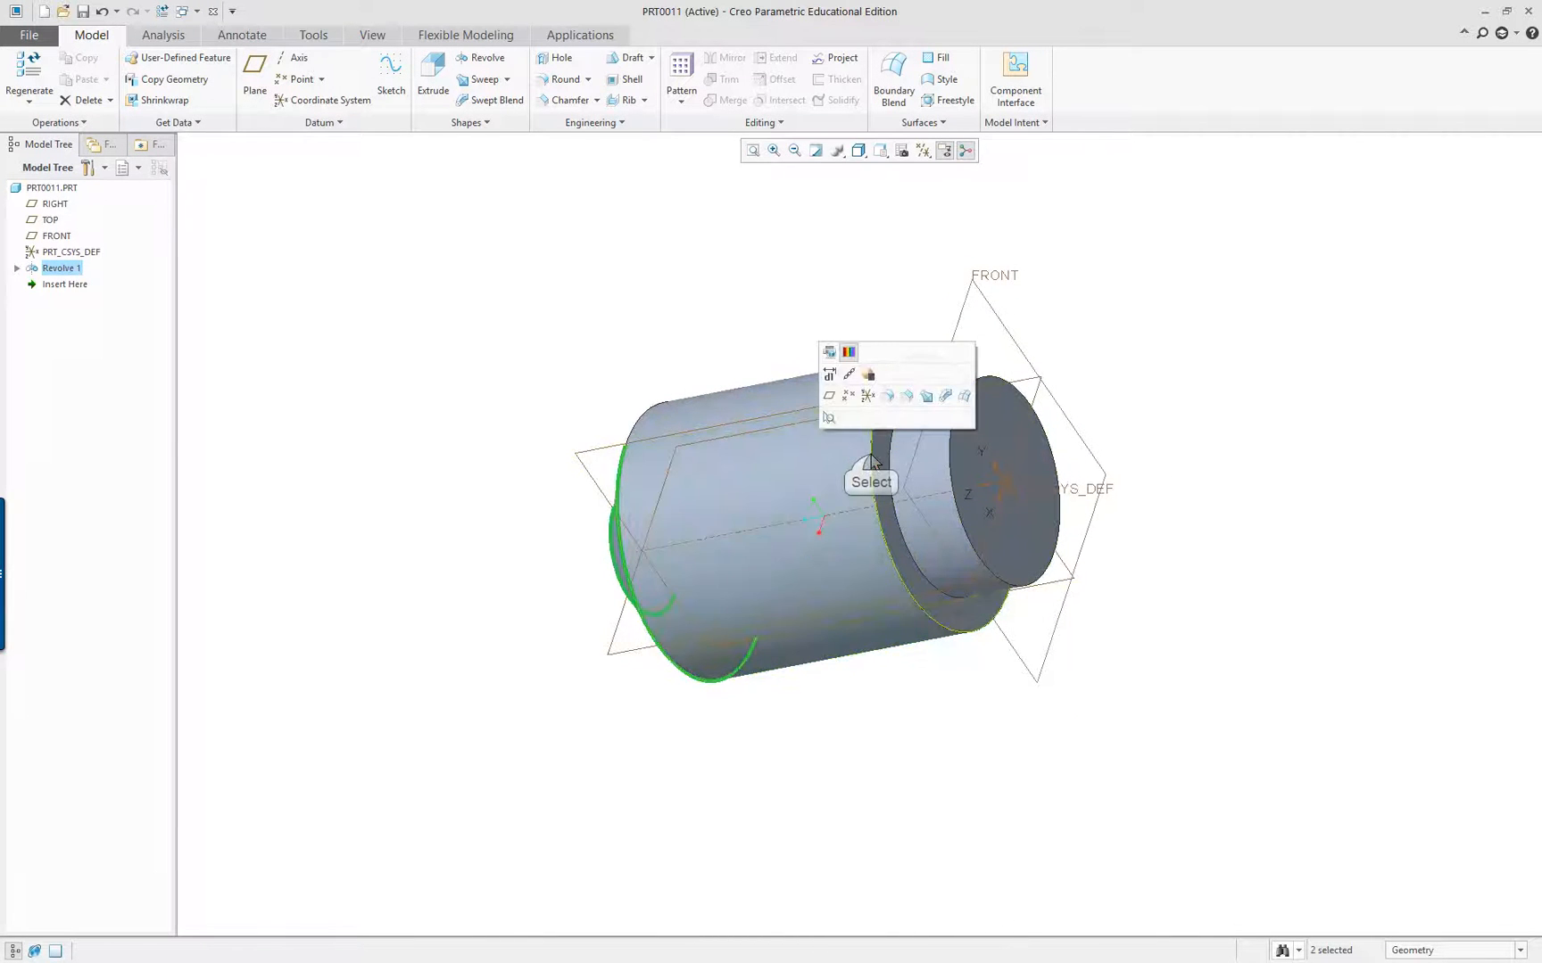
ctrl+click(874, 460)
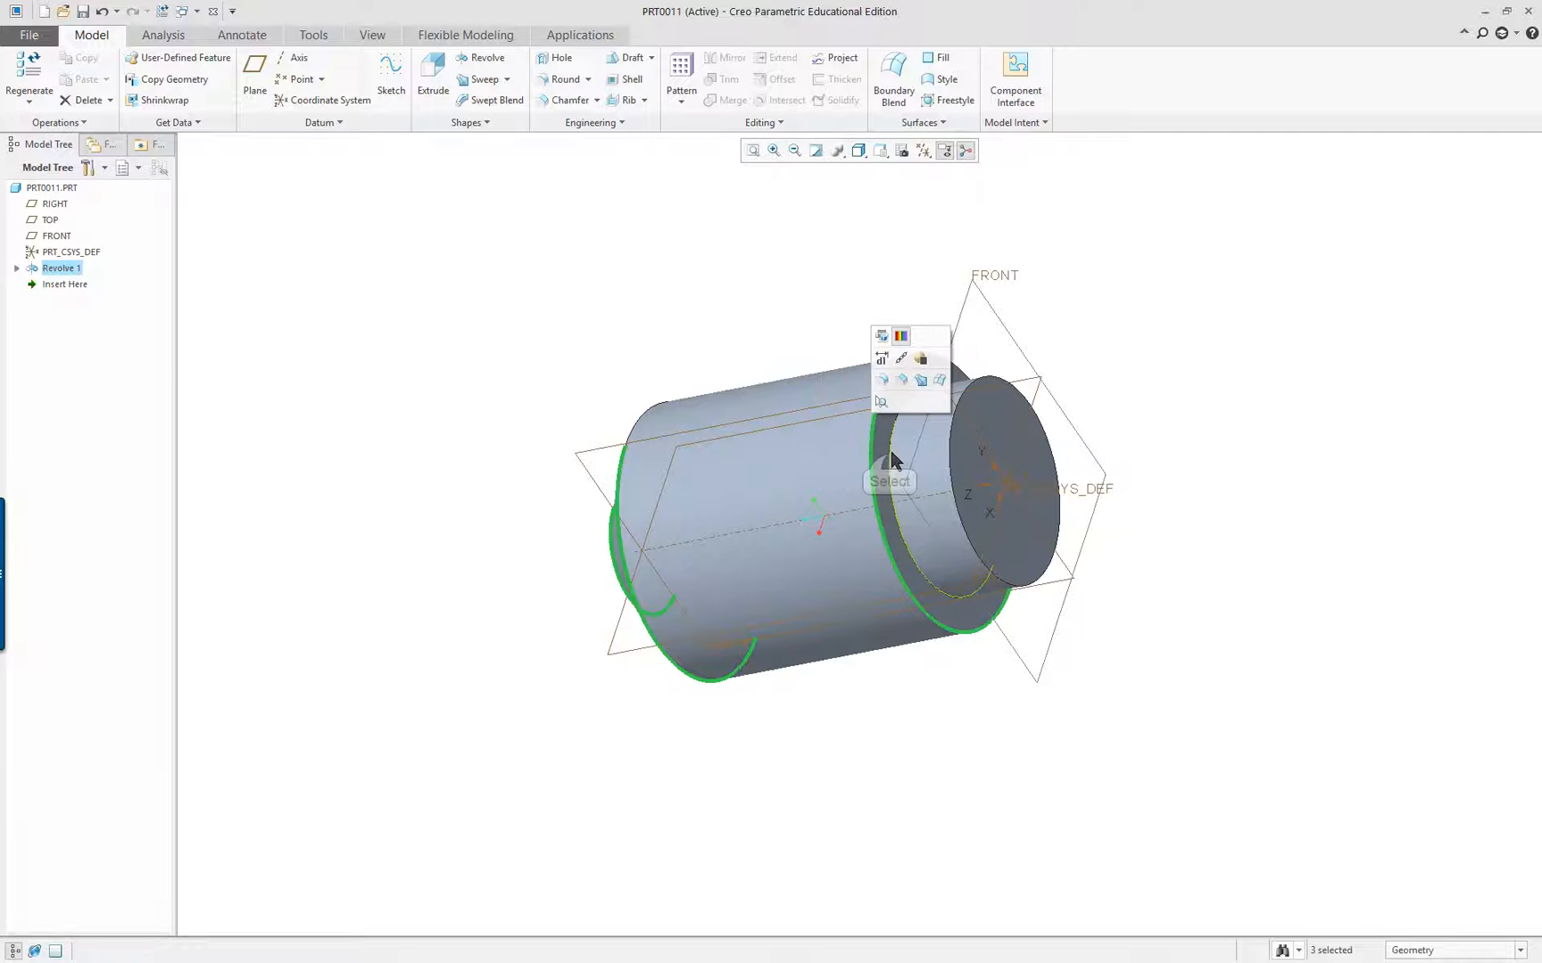
ctrl+click(960, 464)
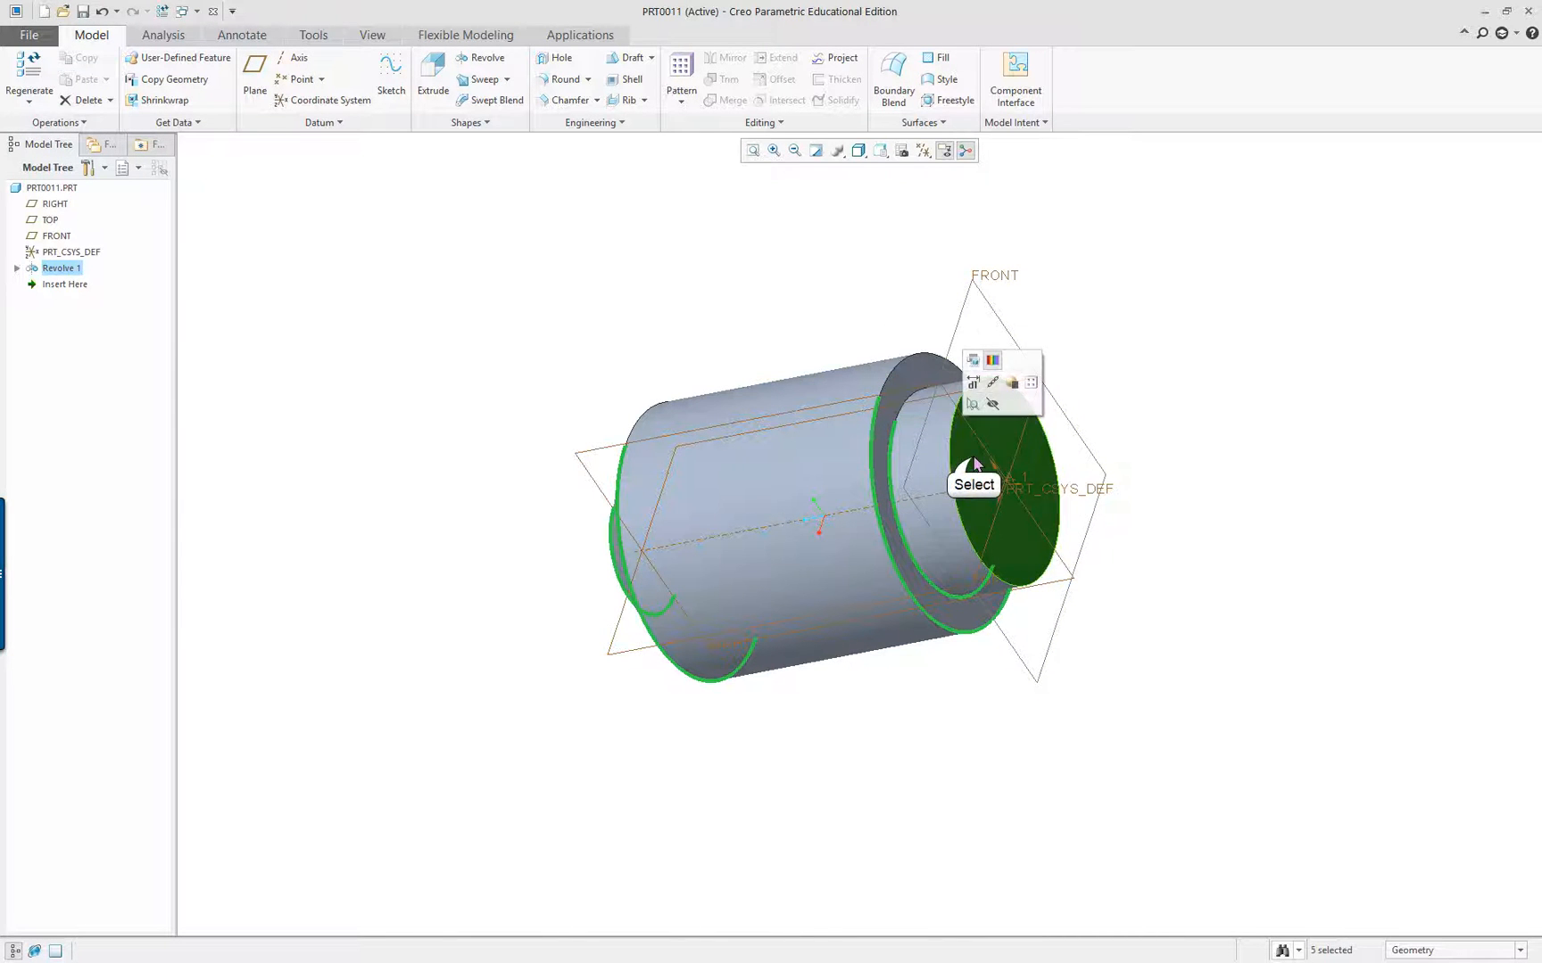
ctrl+click(946, 473)
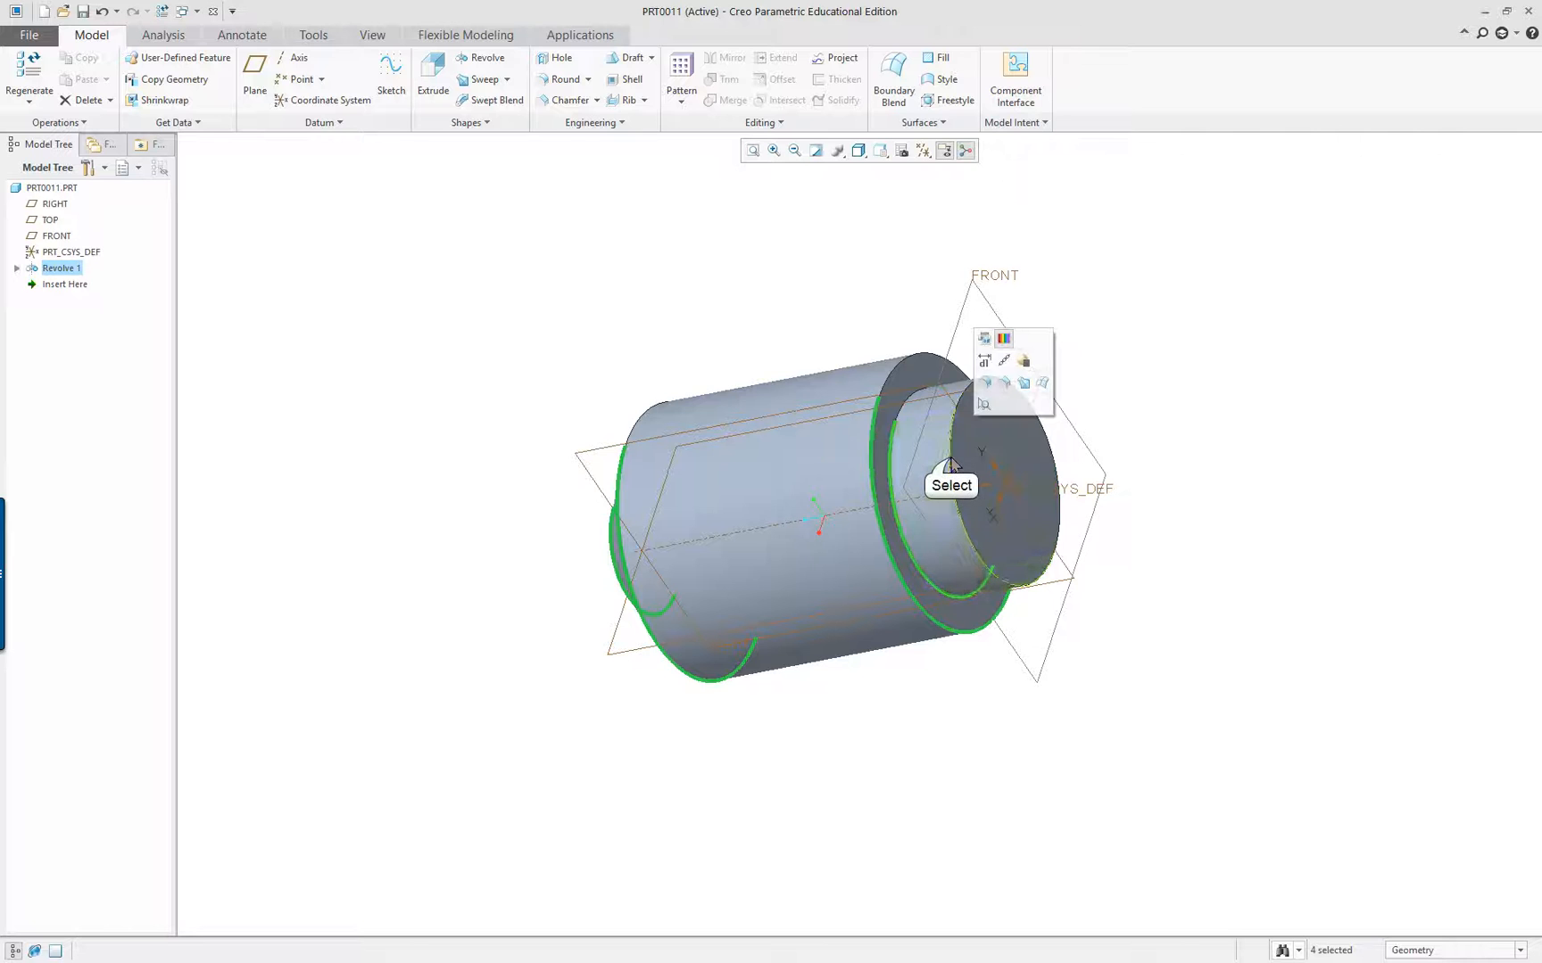
ctrl+click(951, 464)
middle_drag(530, 447, 613, 399)
right_click(613, 399)
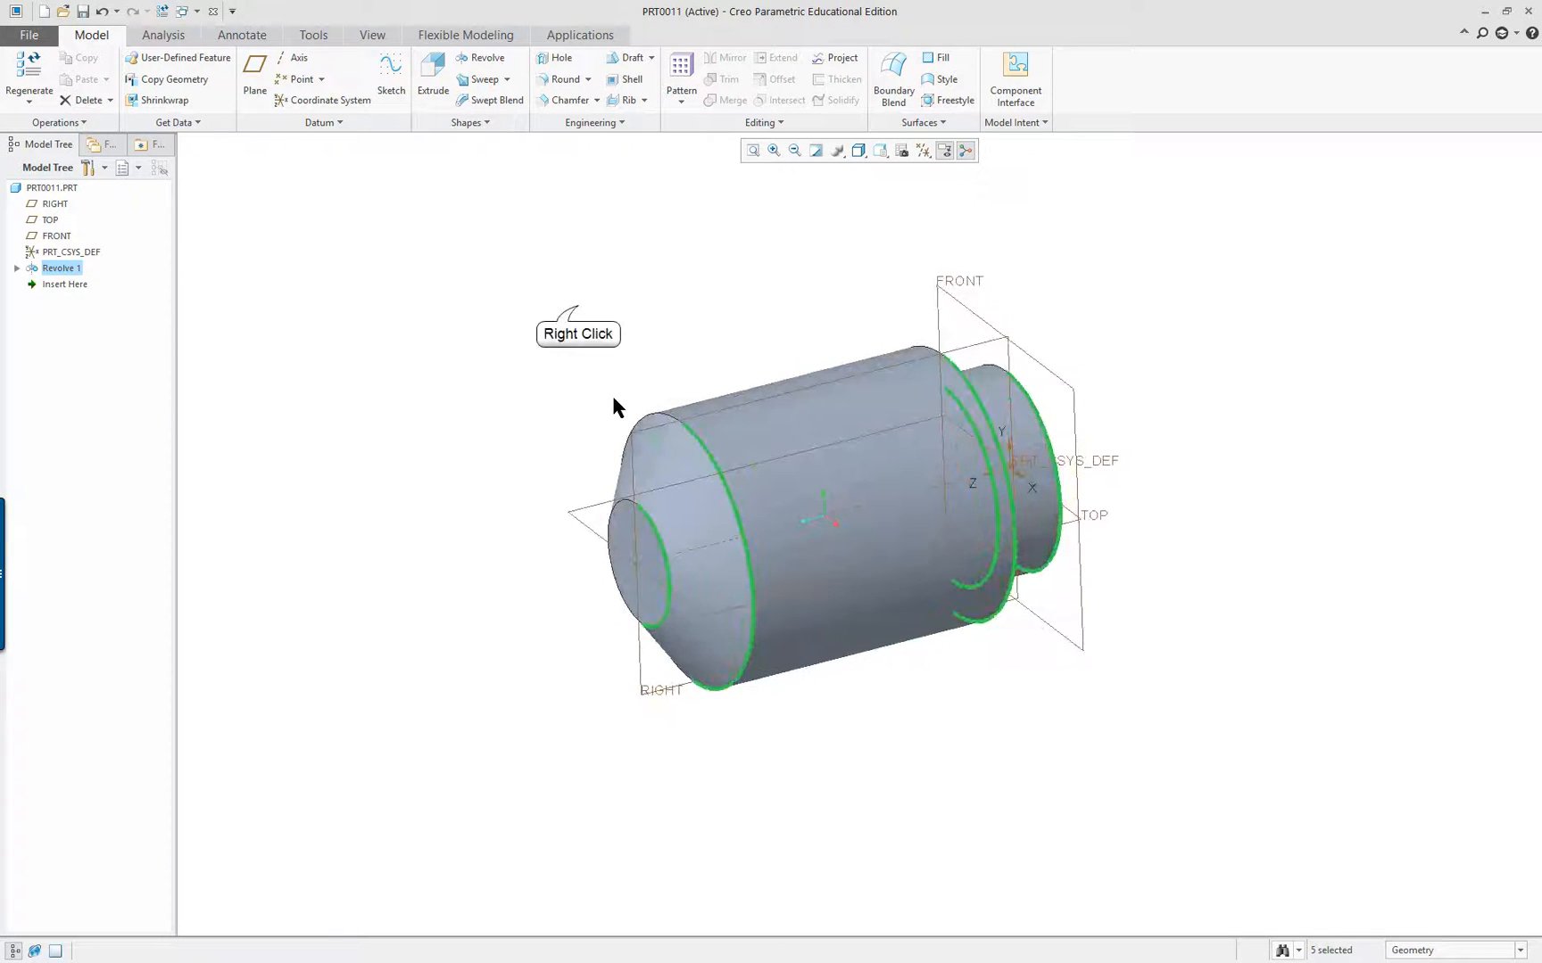
right_click(578, 306)
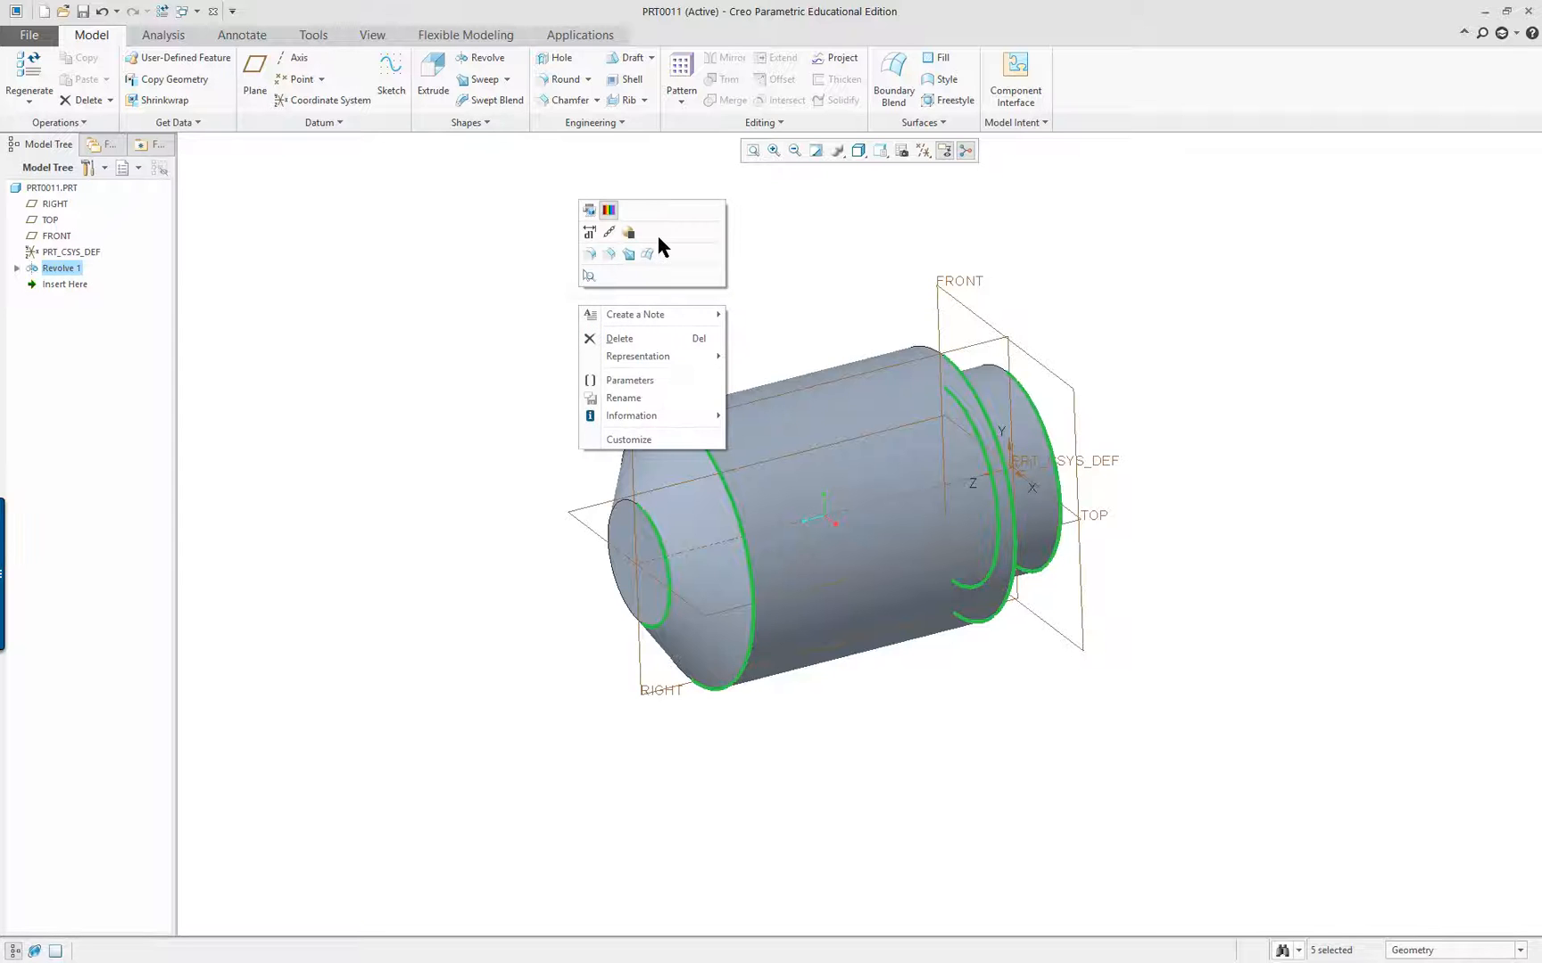
click(590, 254)
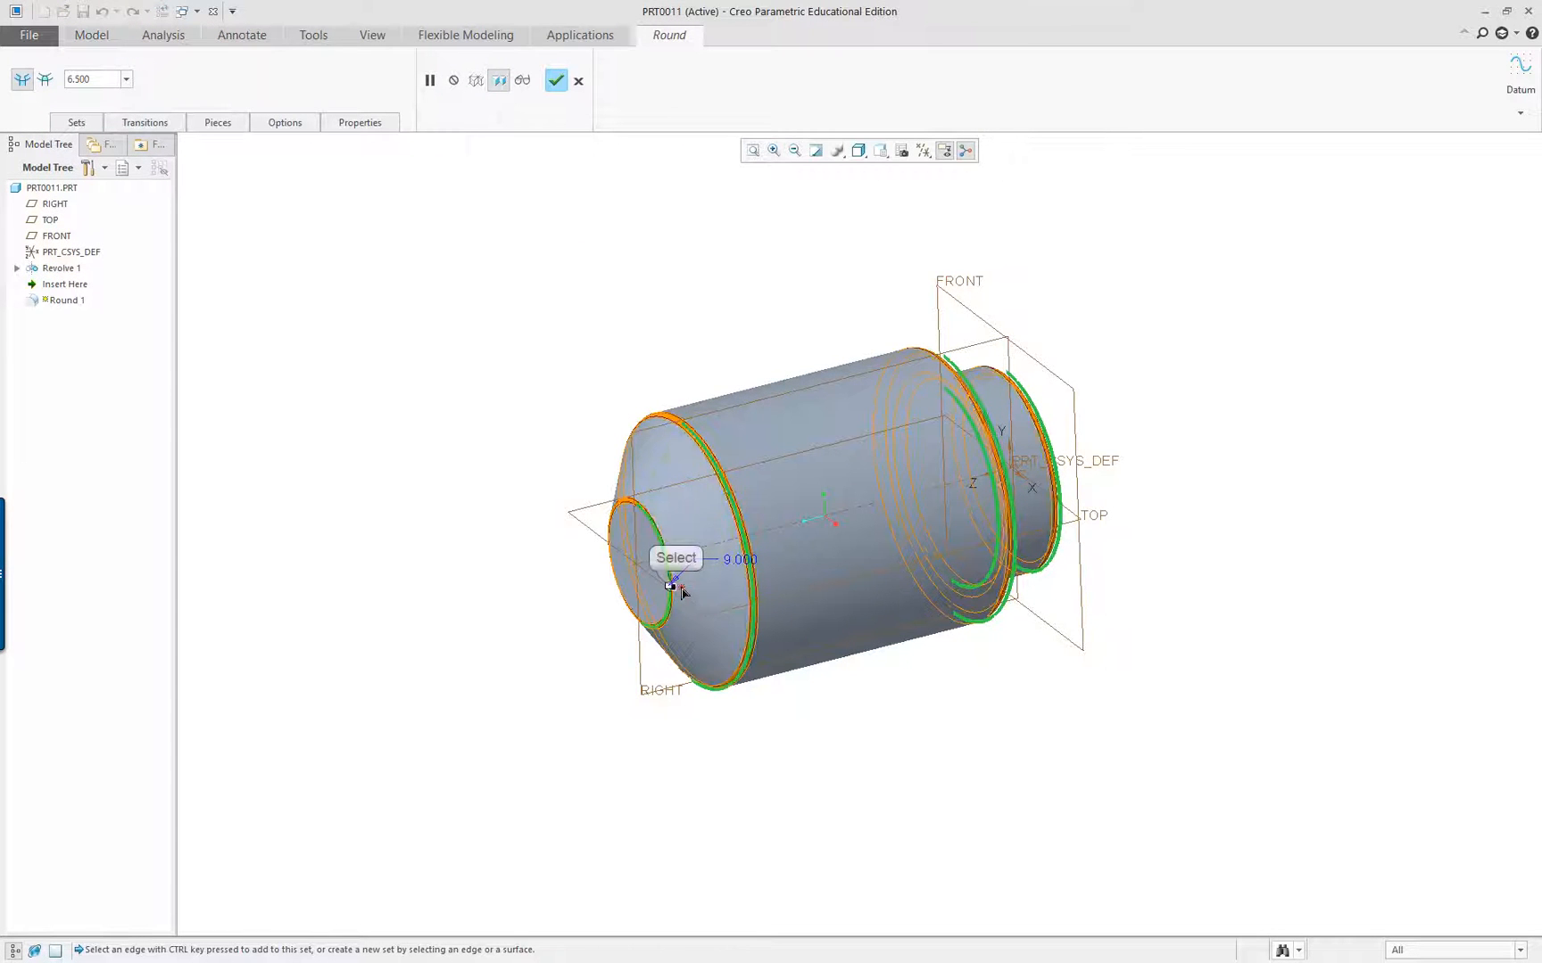
Try to enlarge the round on the five edges to a radius of about 23.563 and create the feature despite the regeneration failure
mouse_move(677, 589)
mouse_down()
mouse_move(691, 593)
mouse_move(671, 586)
mouse_up()
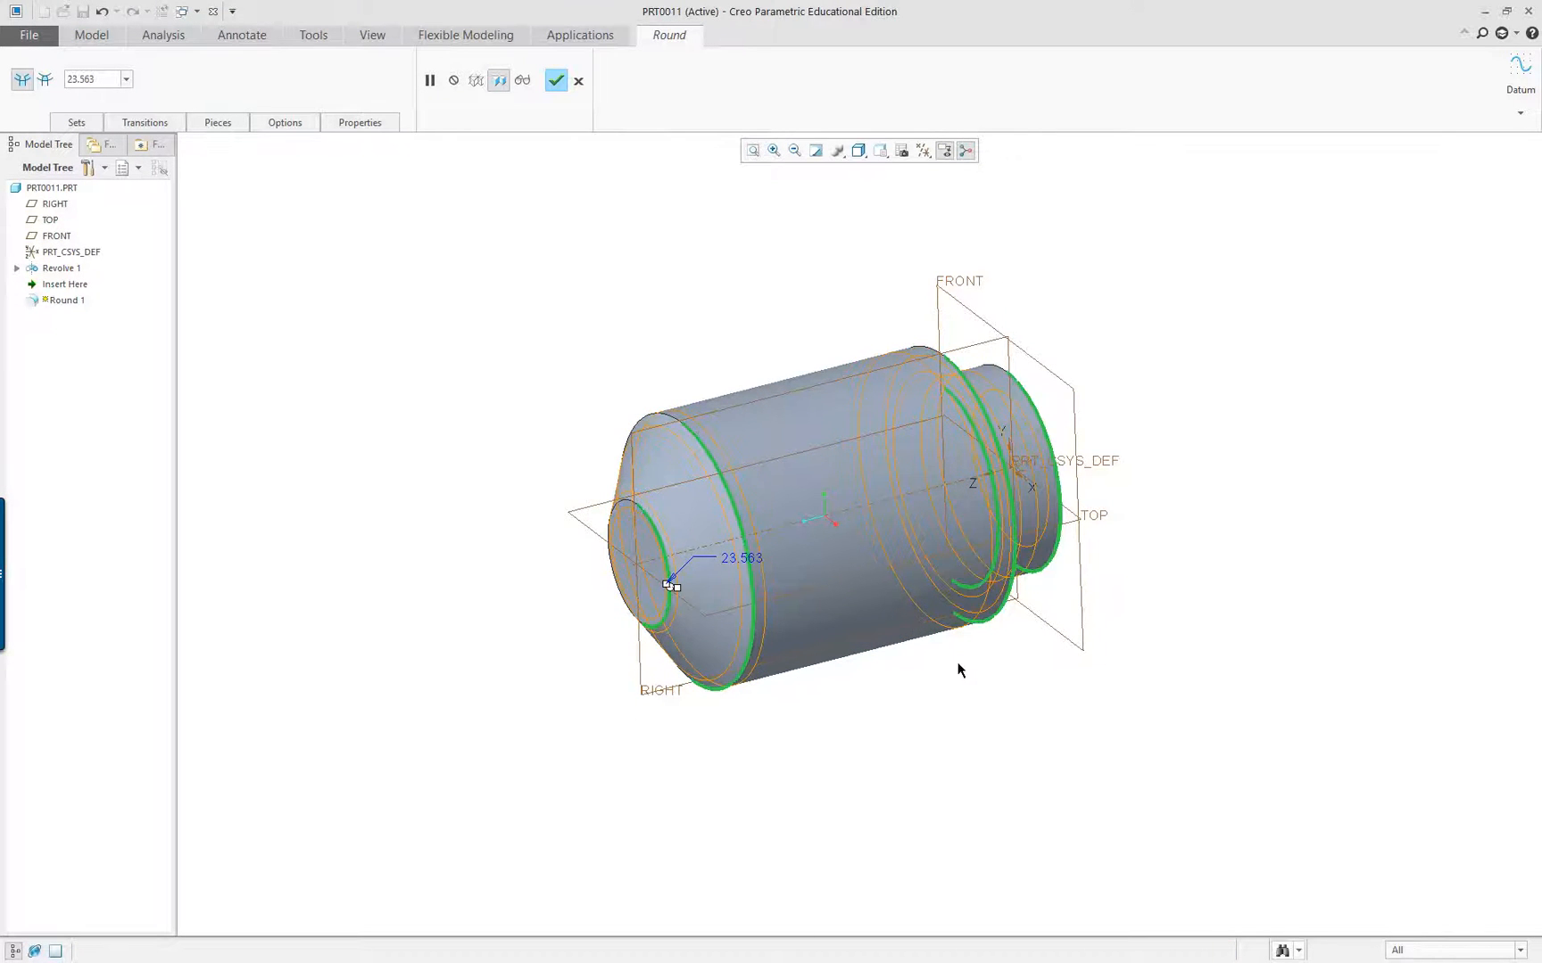
mouse_move(958, 669)
middle_down()
mouse_move(836, 661)
mouse_move(1063, 618)
middle_up()
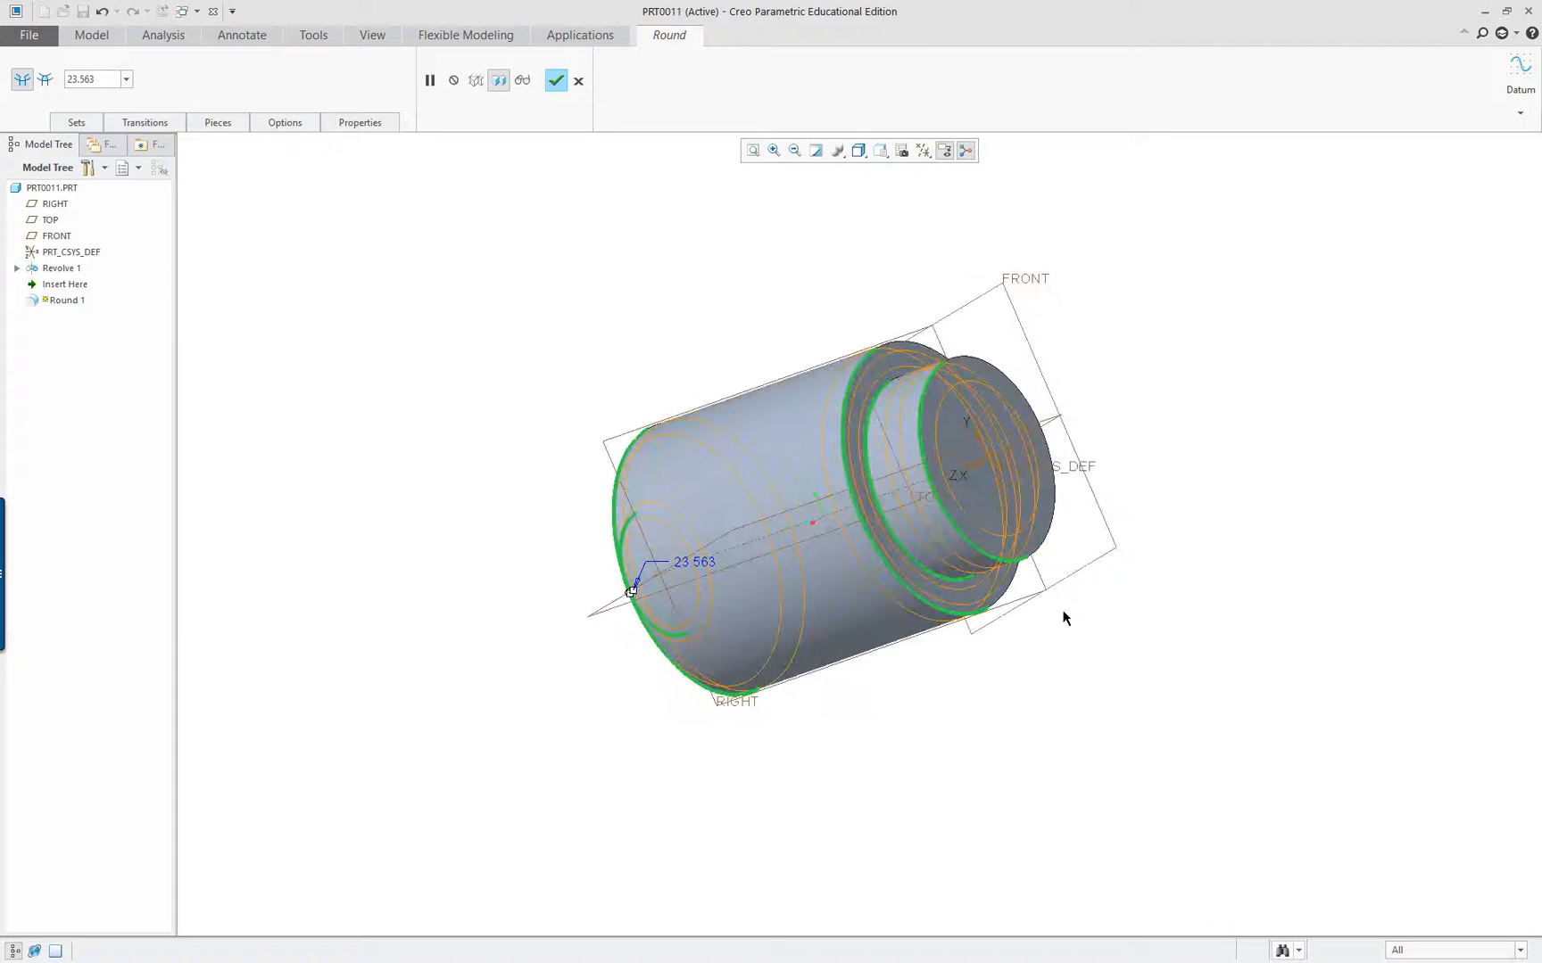
middle_drag(731, 655, 912, 573)
scroll(753, 571, down, 3)
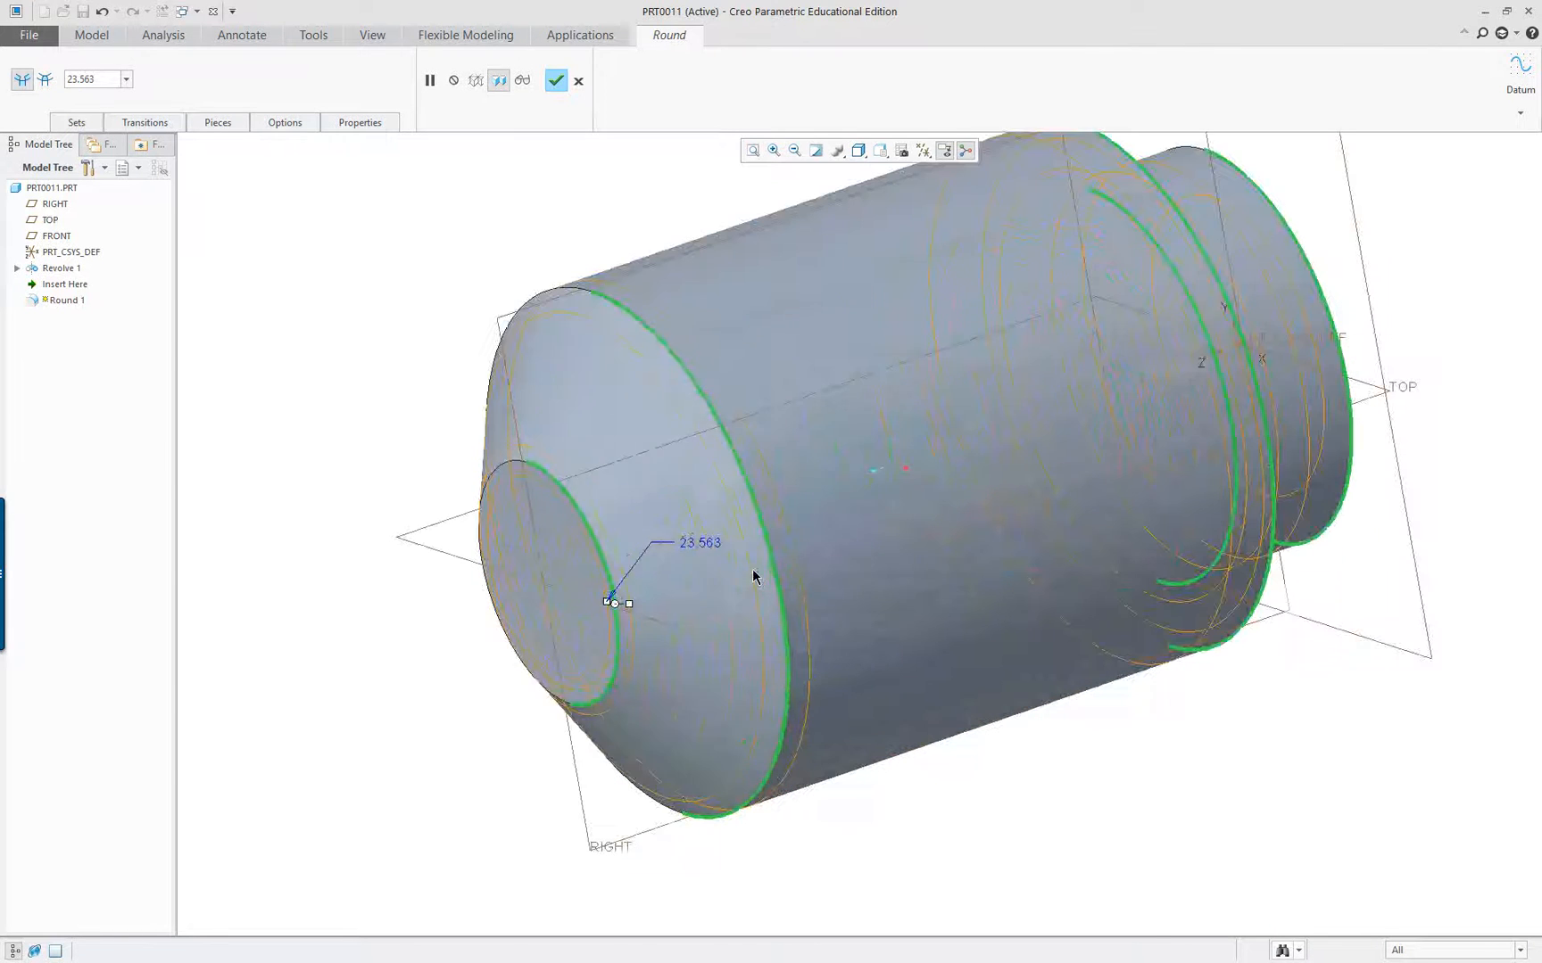
middle_click(394, 373)
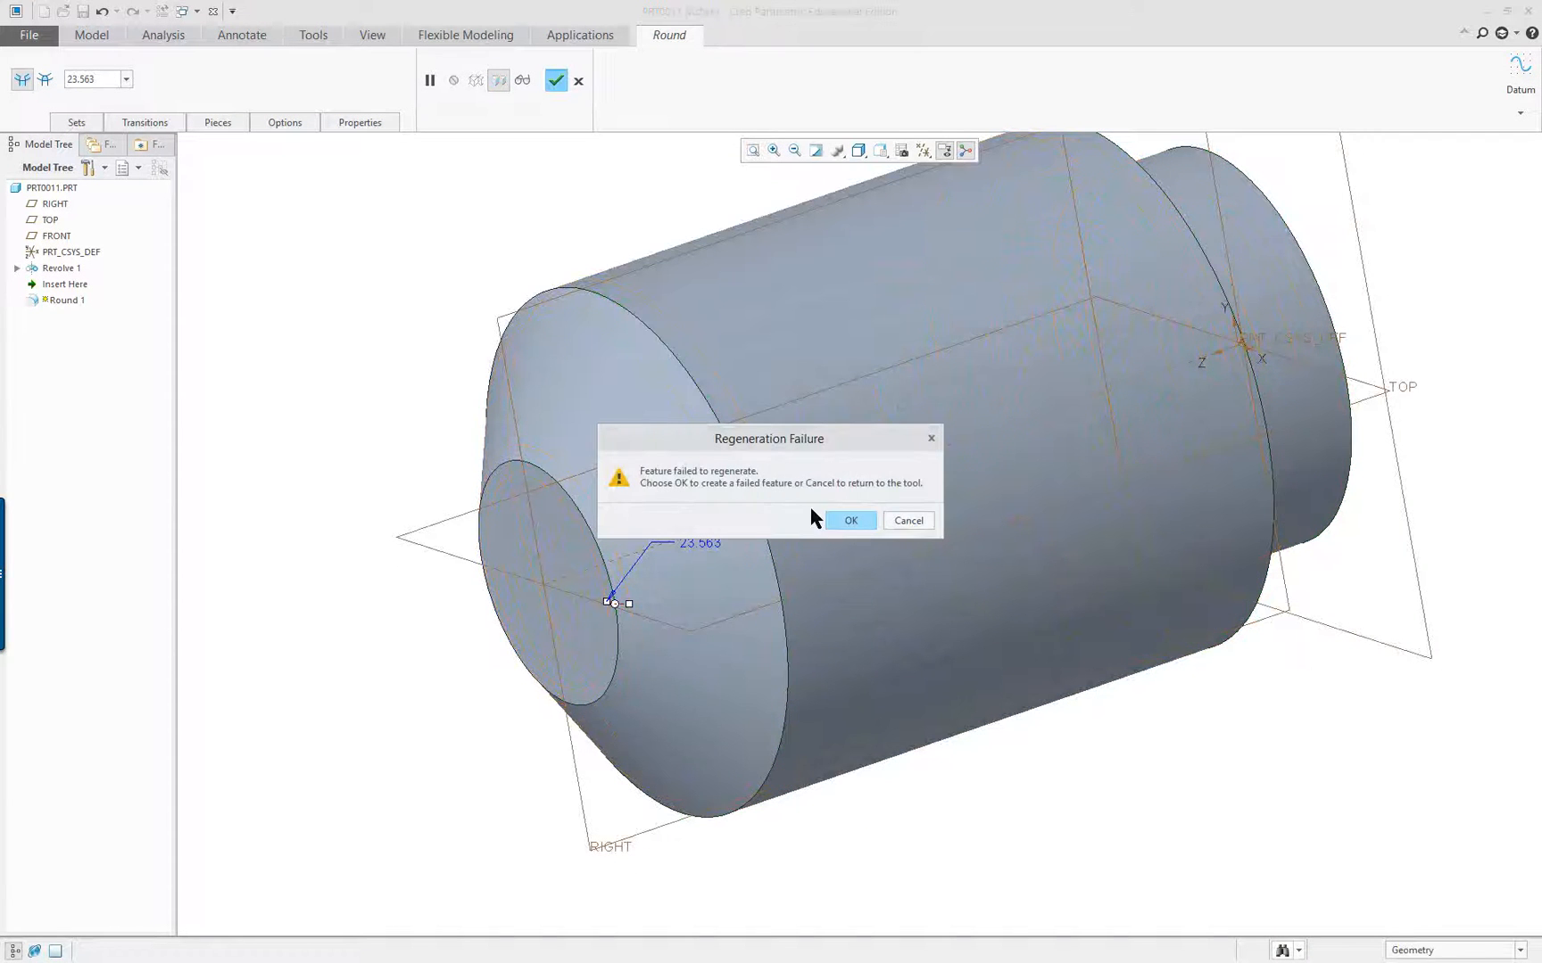
click(862, 525)
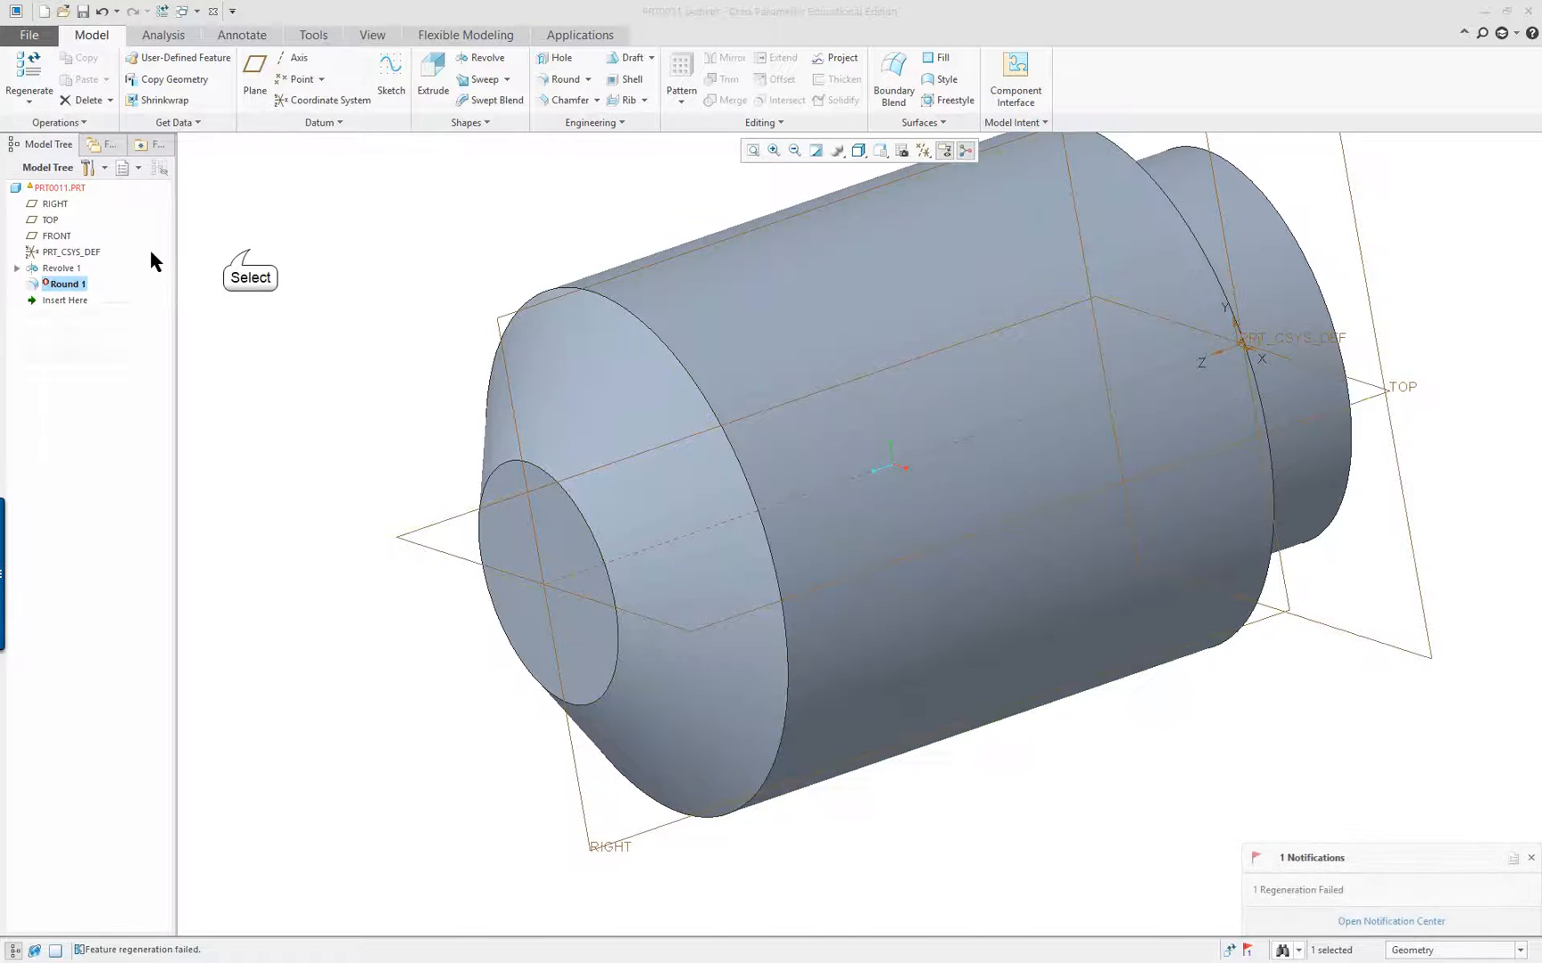
Redefine the failed round with a radius of 10 and complete the feature
click(65, 286)
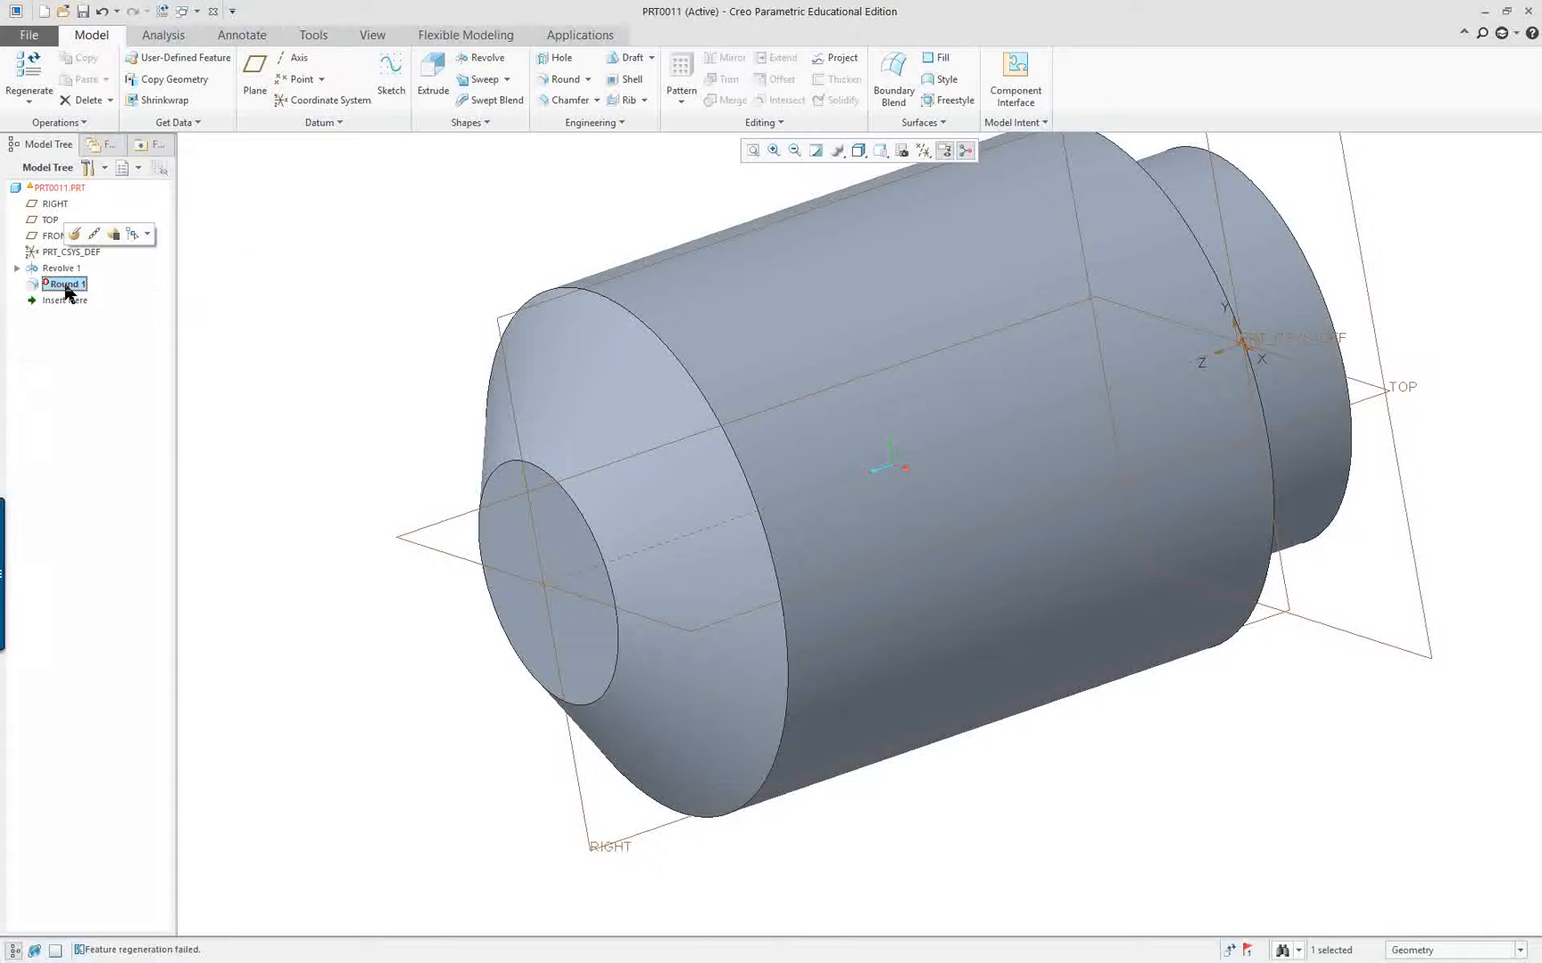
click(74, 234)
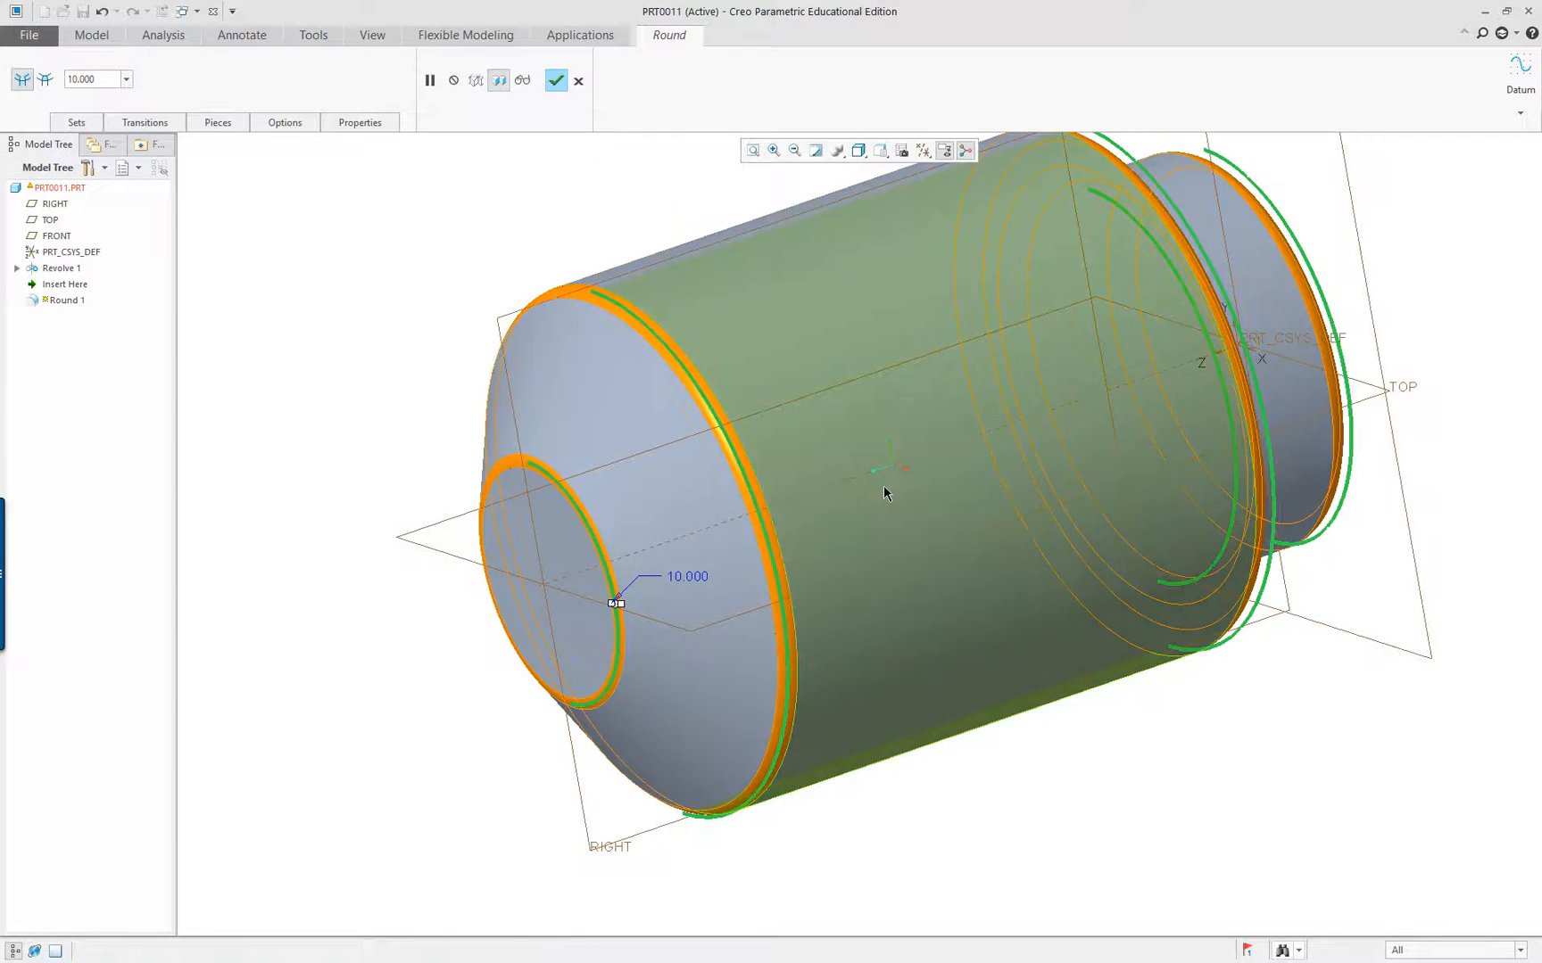
mouse_move(1291, 657)
middle_down()
mouse_move(1300, 702)
mouse_move(1207, 722)
mouse_move(1294, 640)
middle_up()
scroll(1076, 605, down, 3)
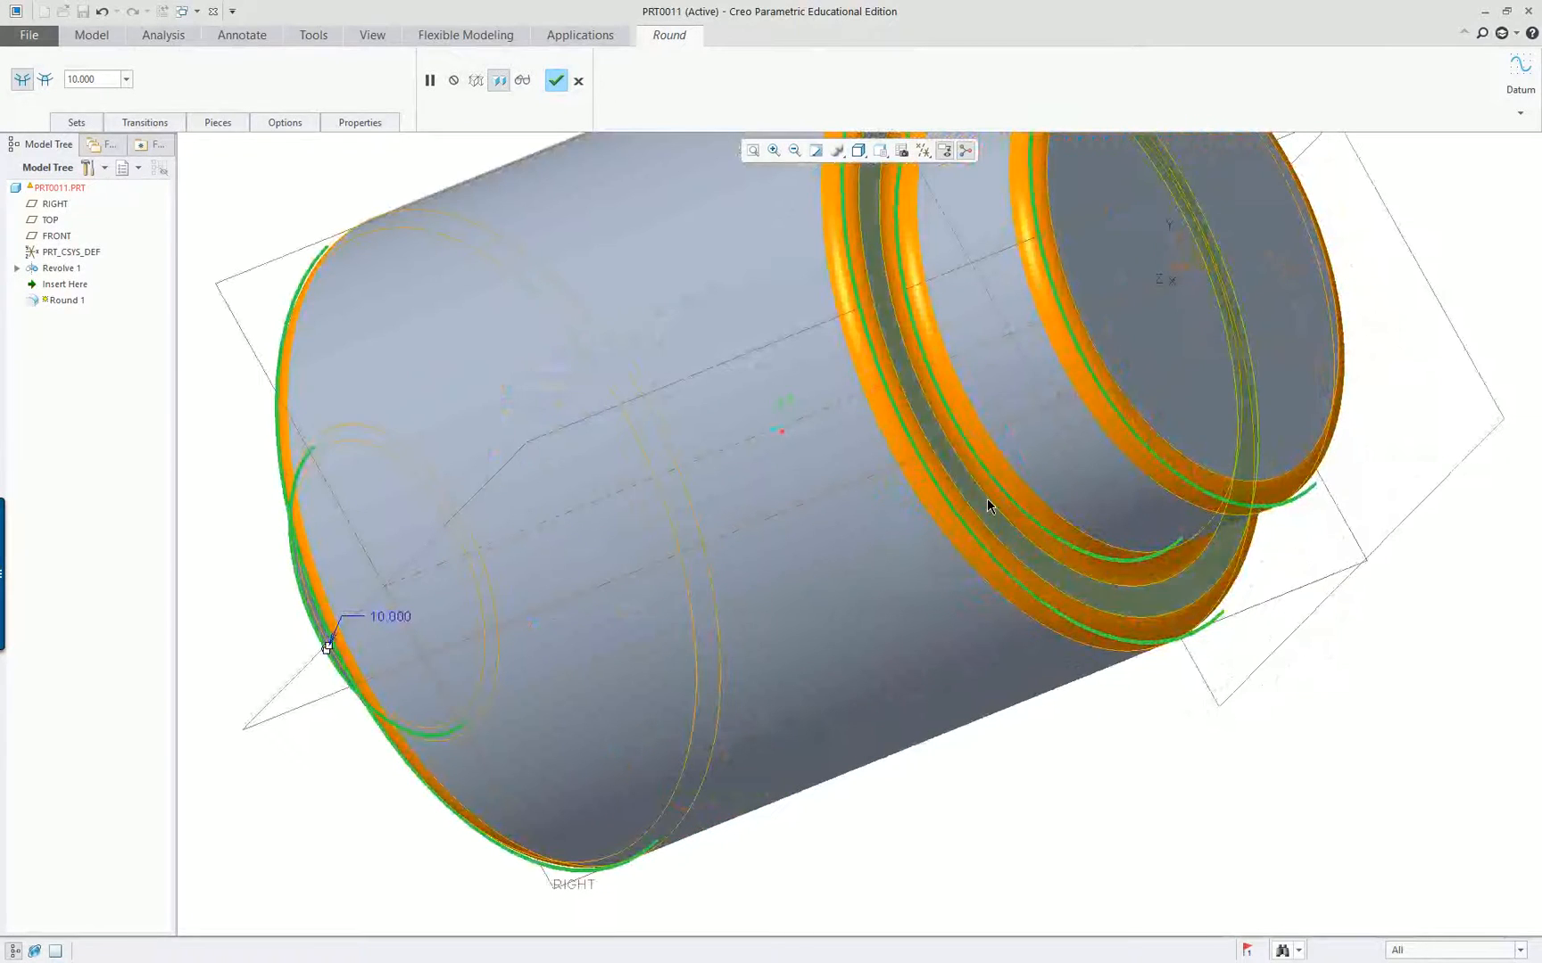
middle_drag(857, 578, 791, 422)
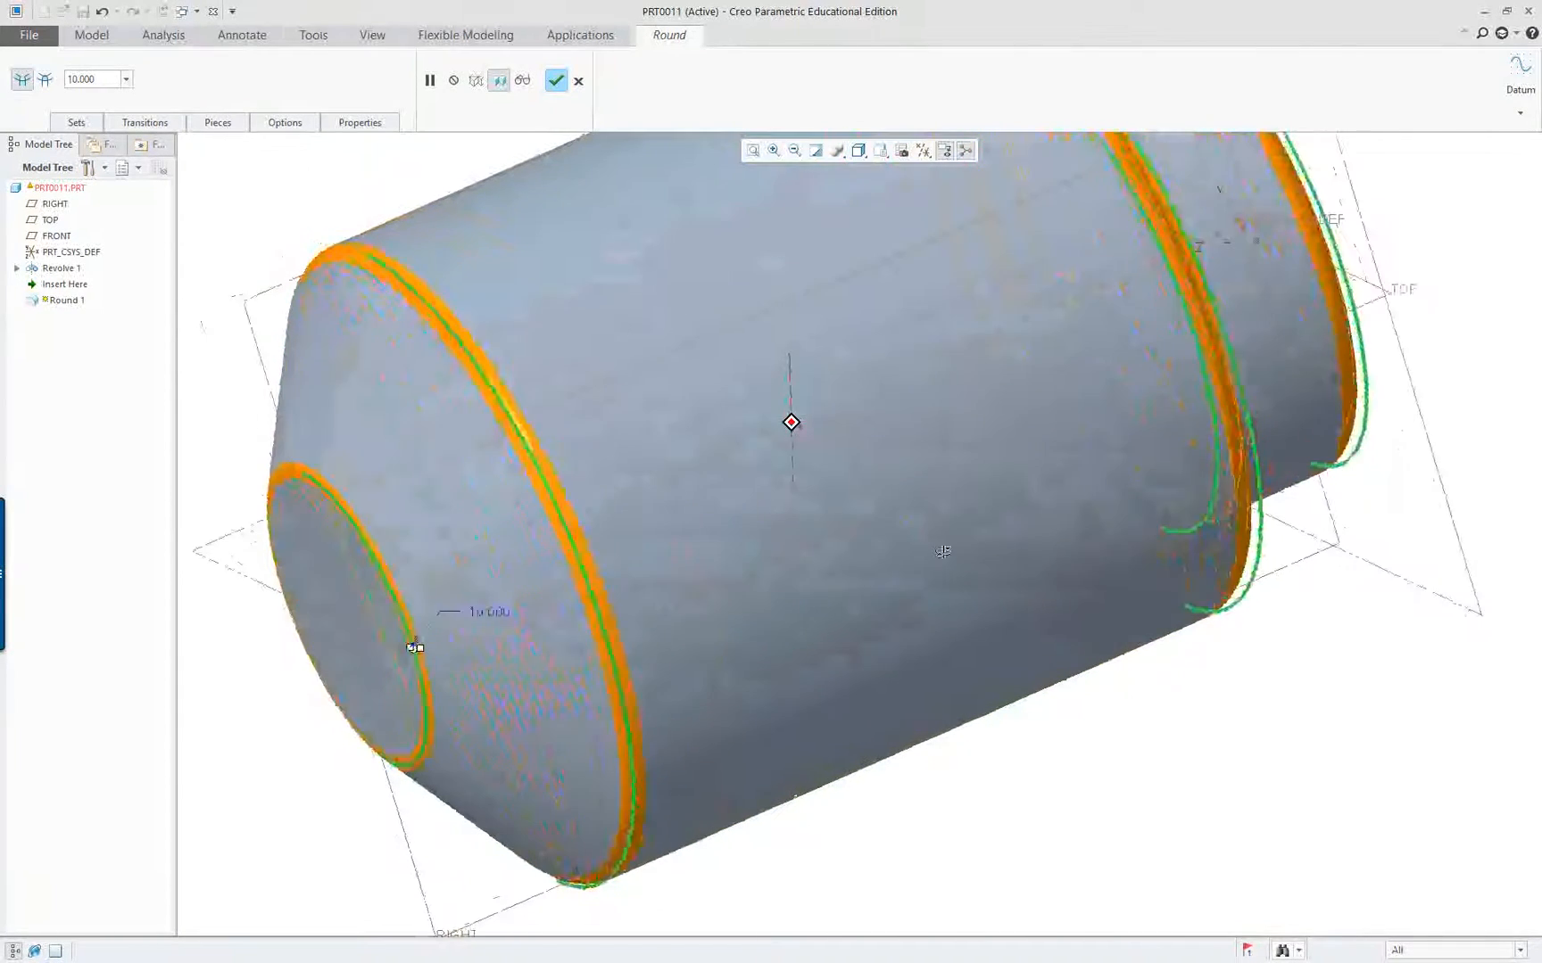
middle_click(946, 559)
scroll(963, 601, up, 2)
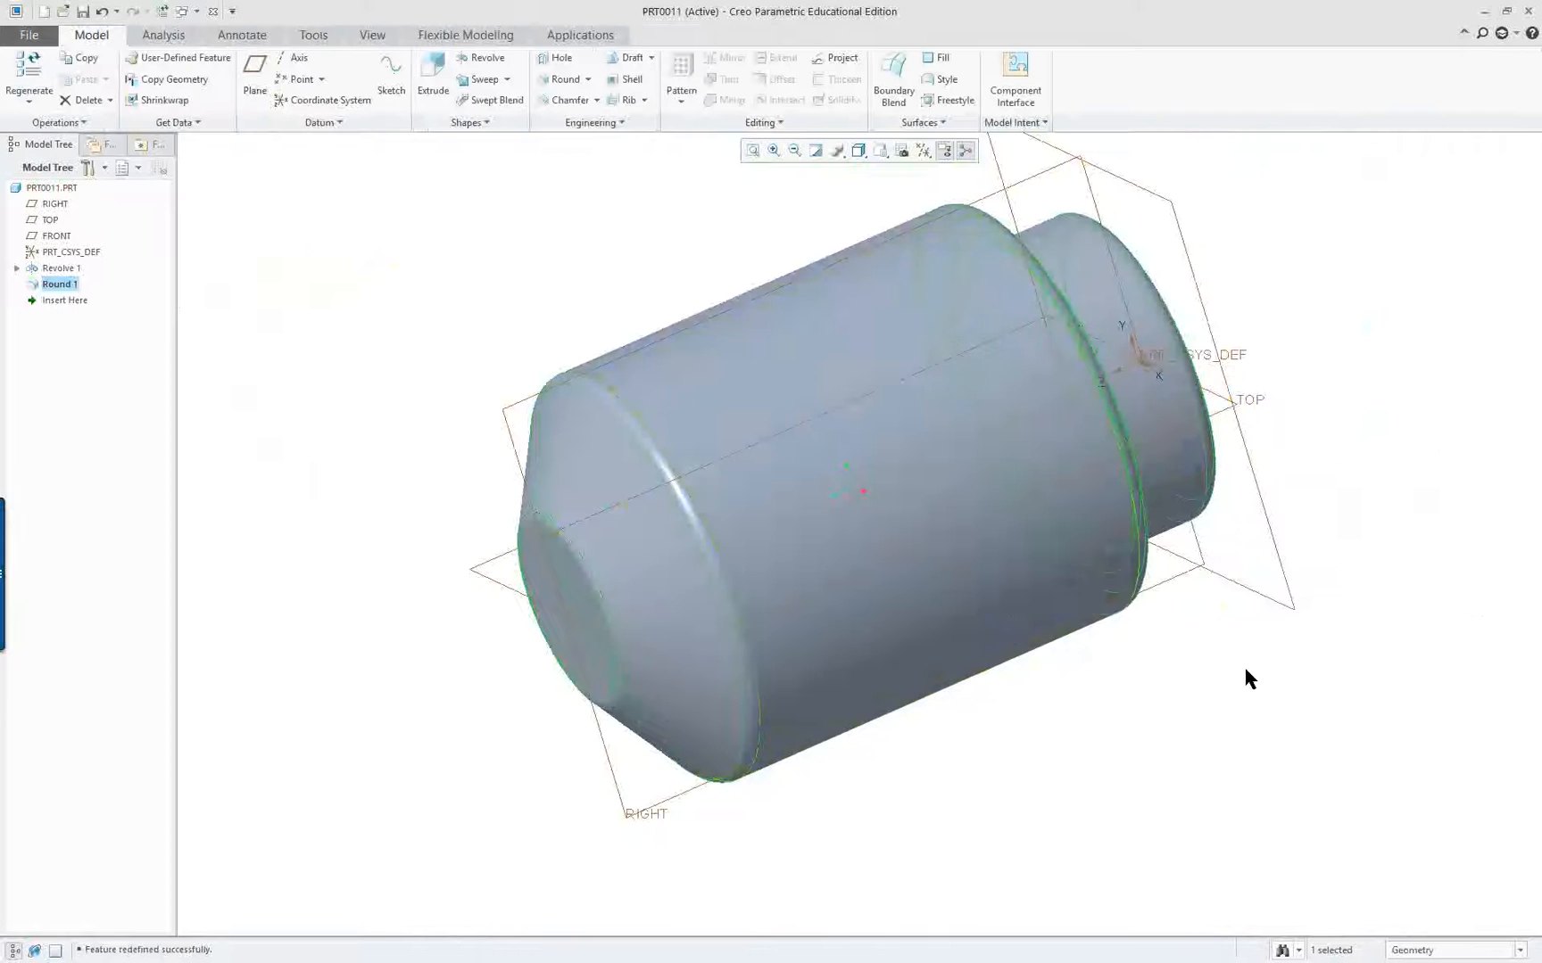
Start a planar cross section through the revolved part on the RIGHT plane
key(ctrl+d)
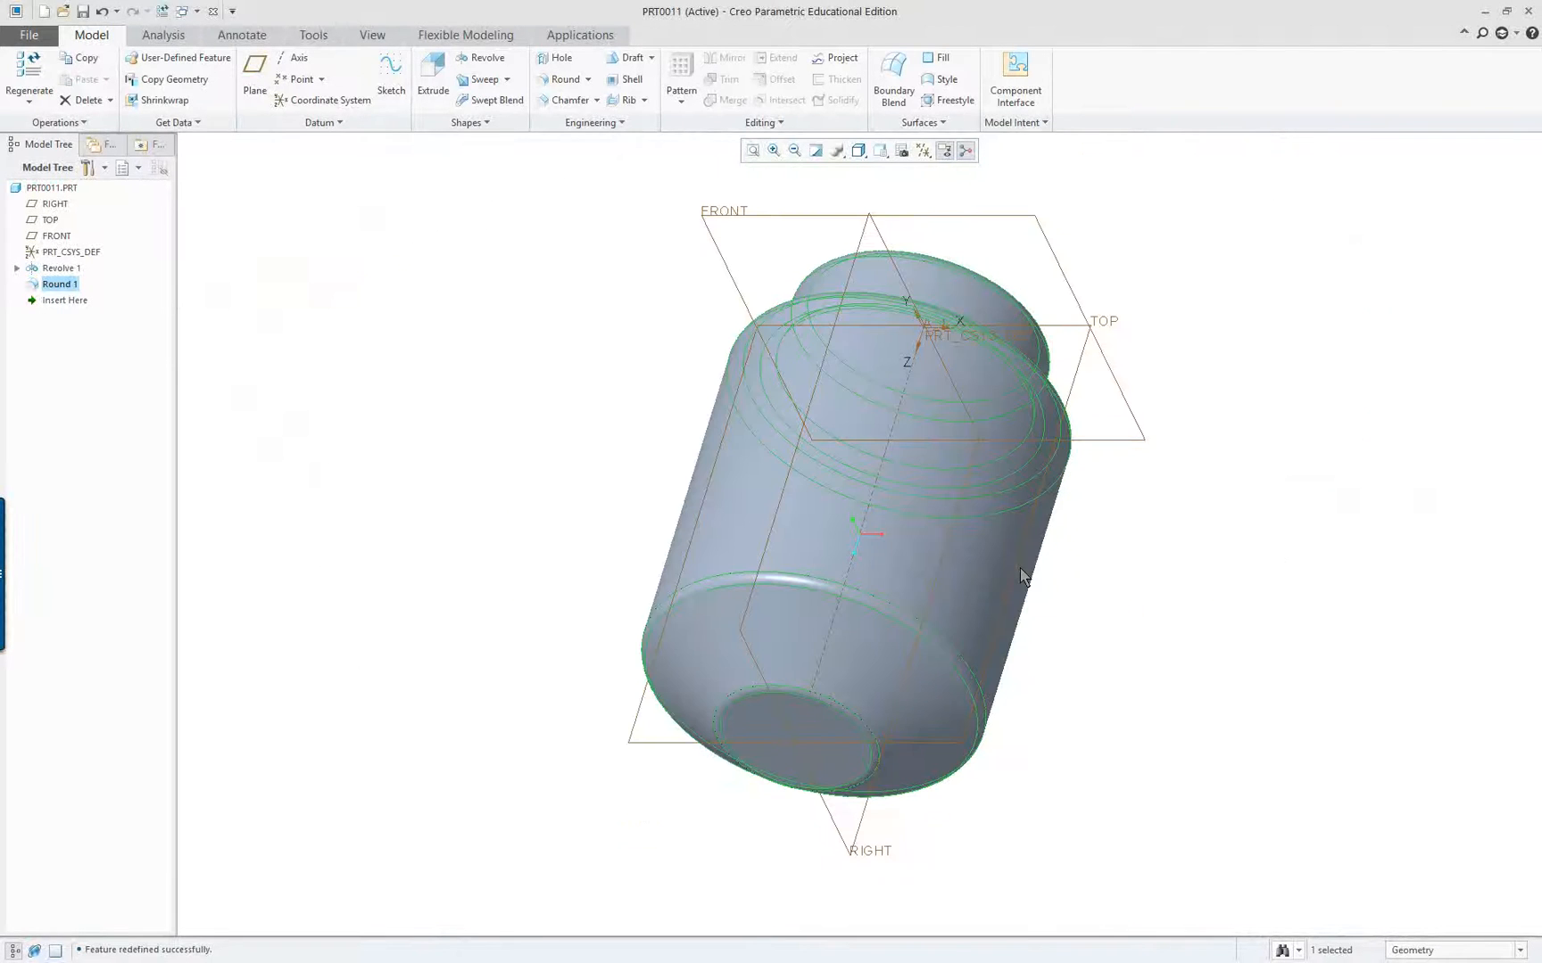
click(1236, 510)
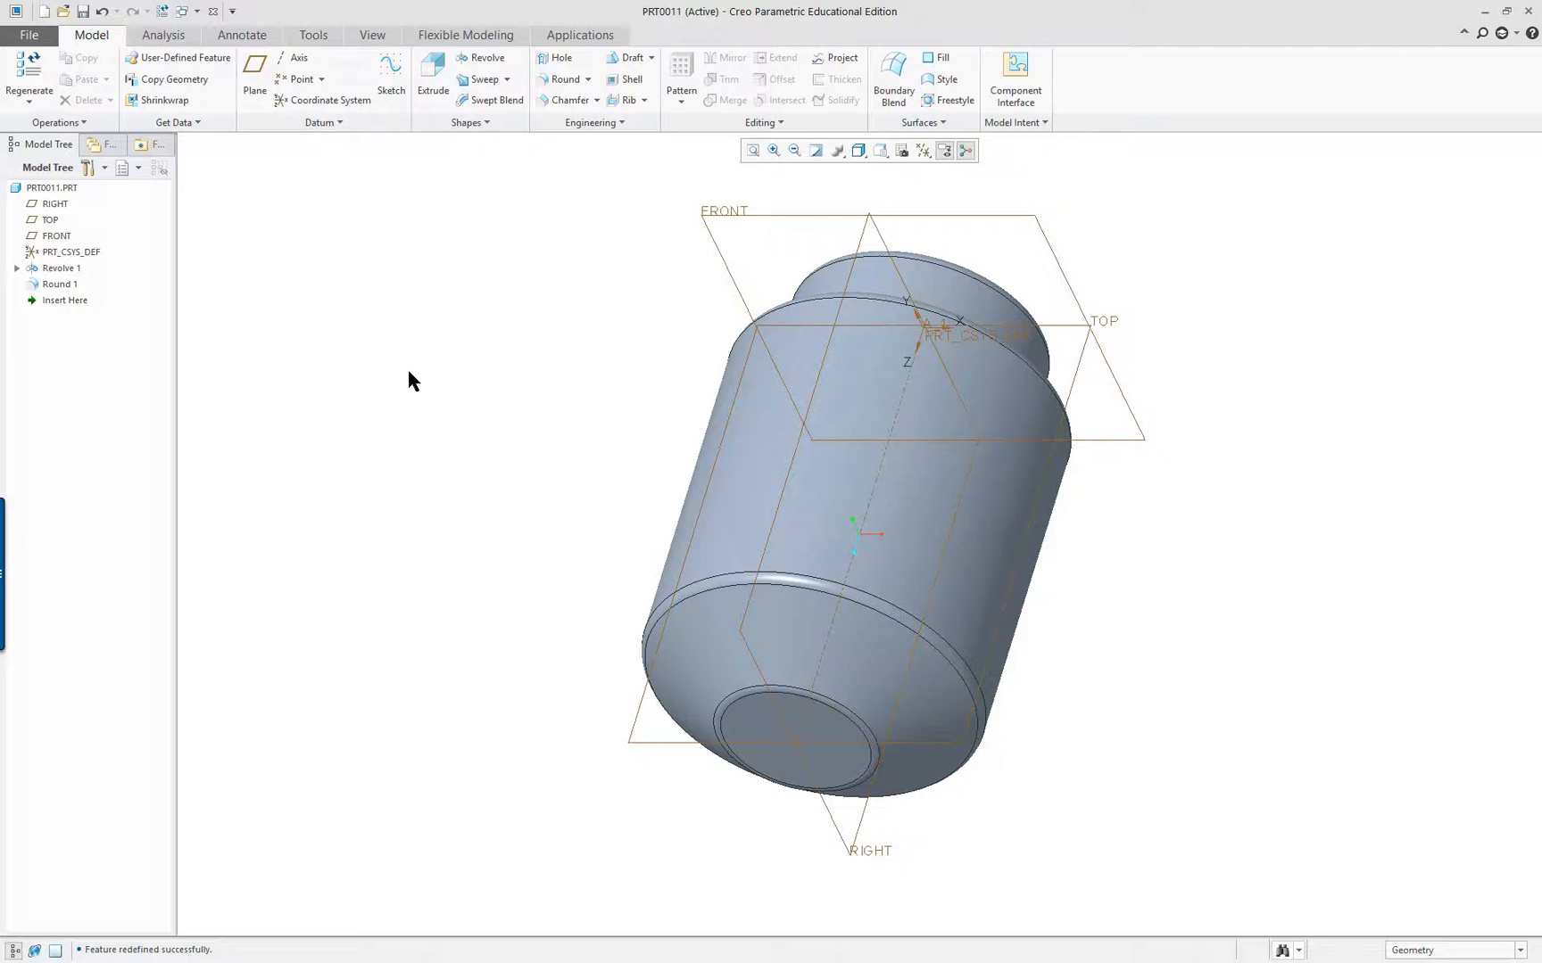
click(372, 35)
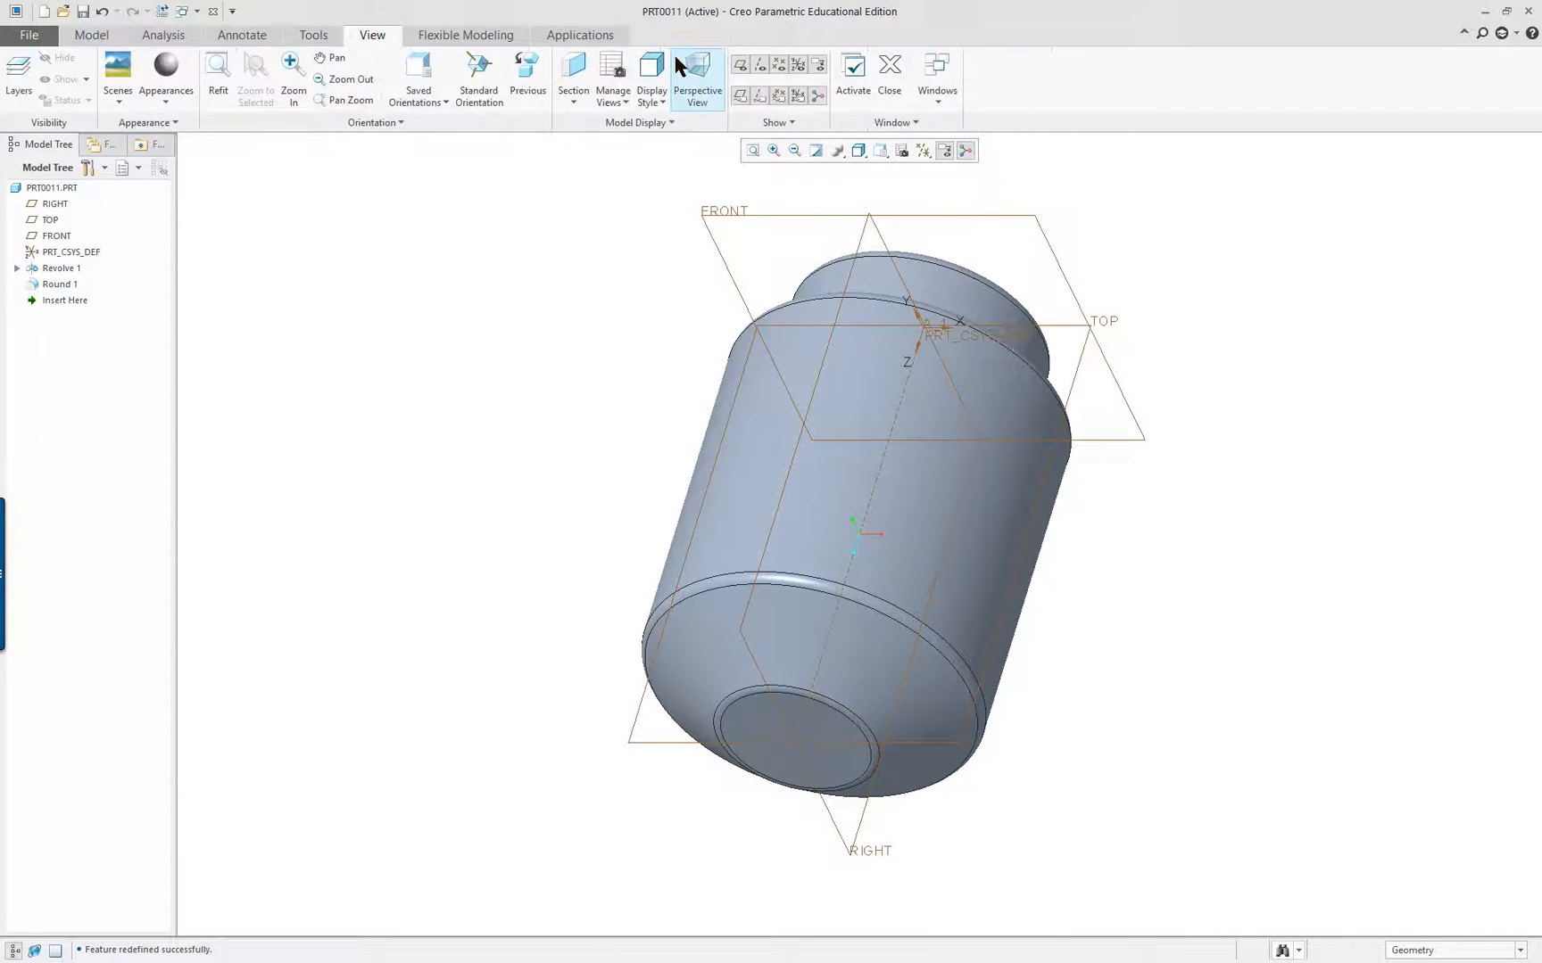
click(572, 81)
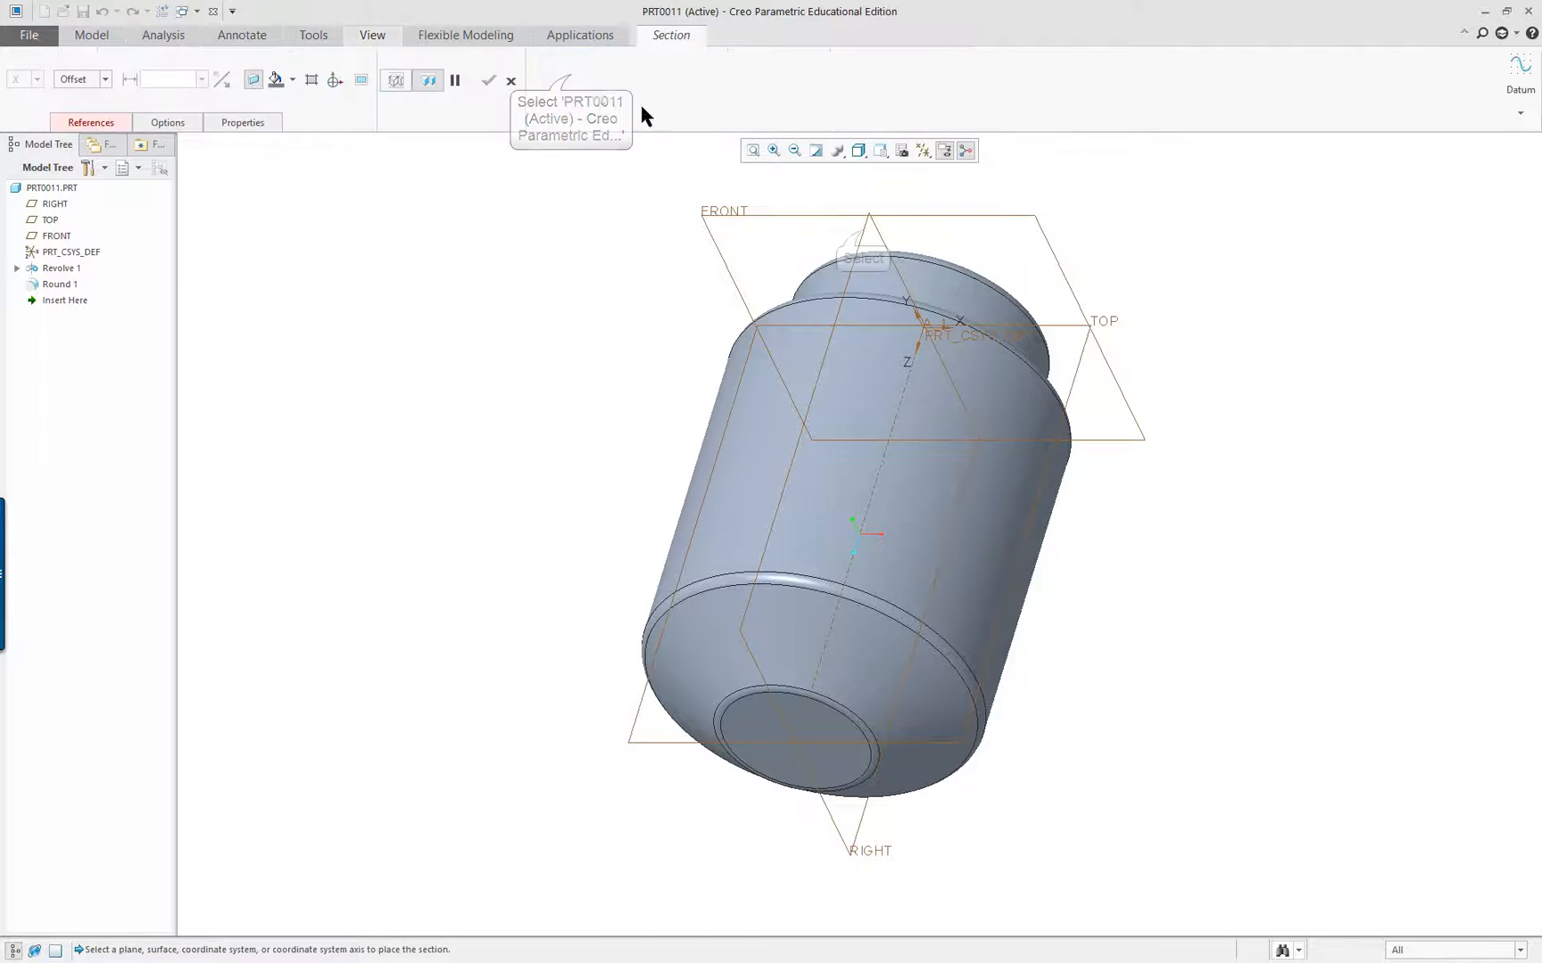
click(863, 236)
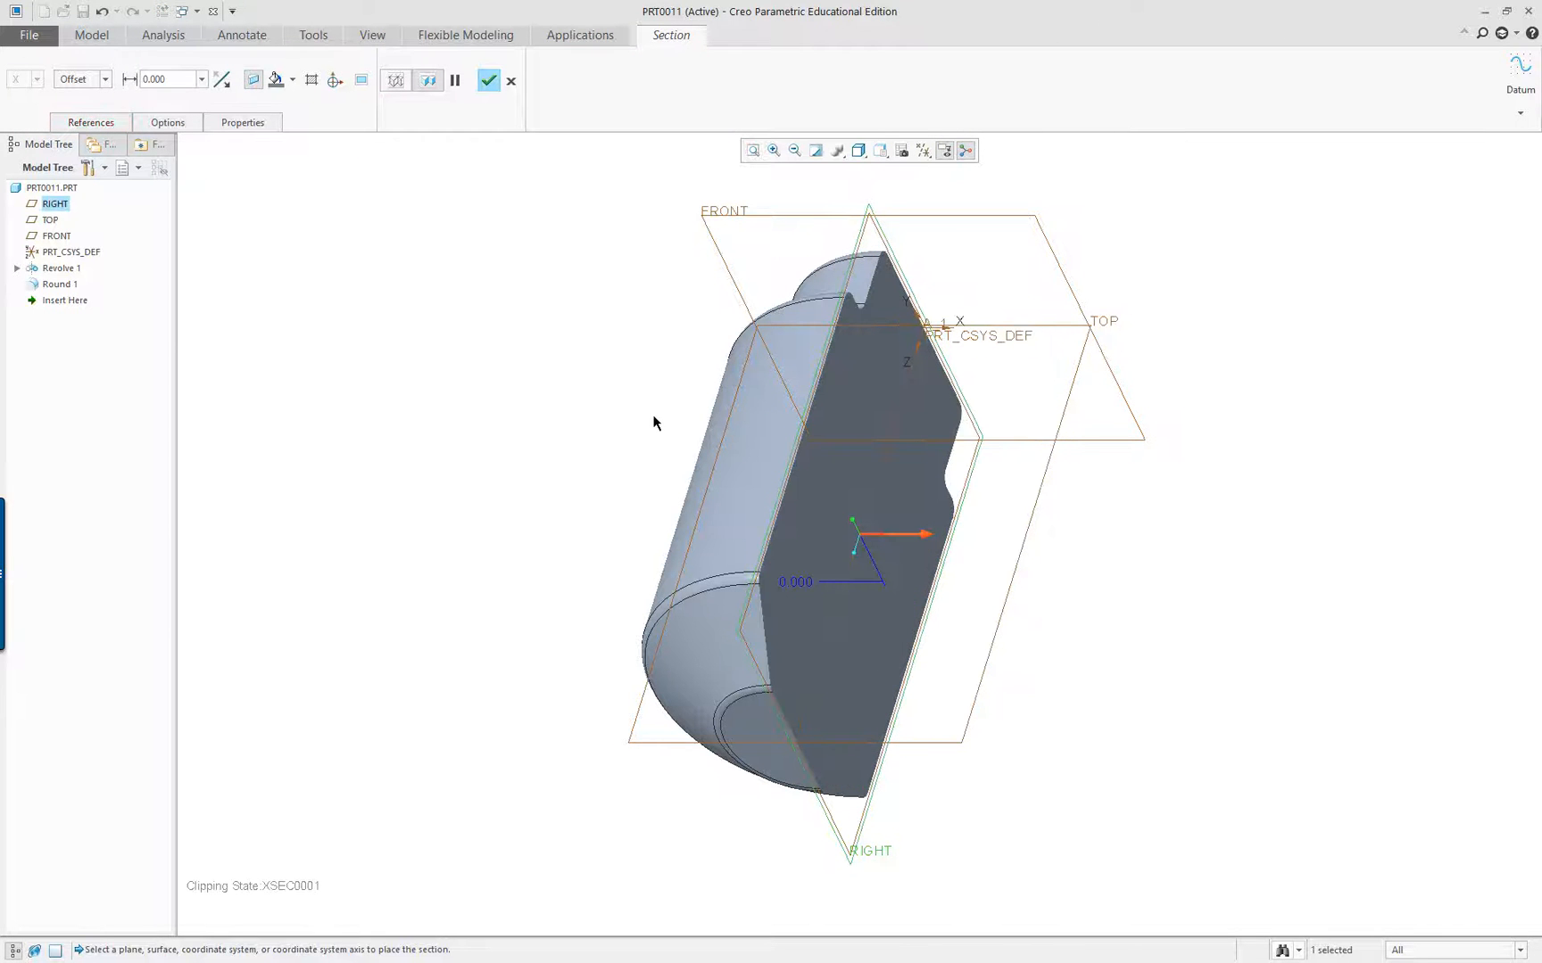
Try red for the section cap, settle on light orange, and display the hatching pattern on the cut face
click(282, 82)
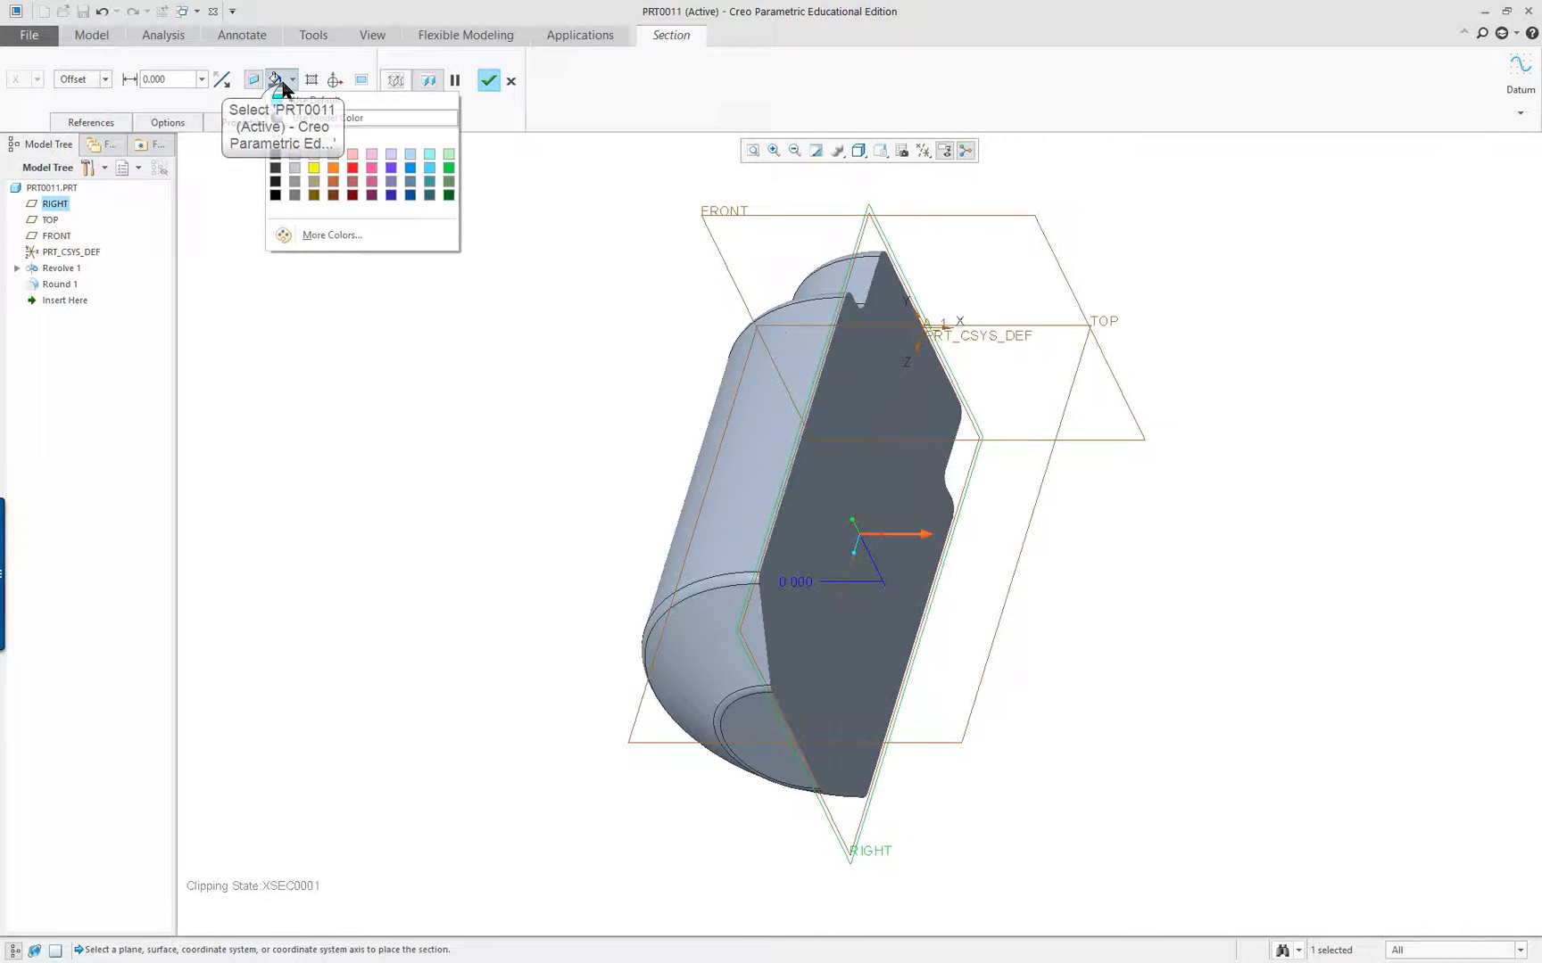
click(352, 169)
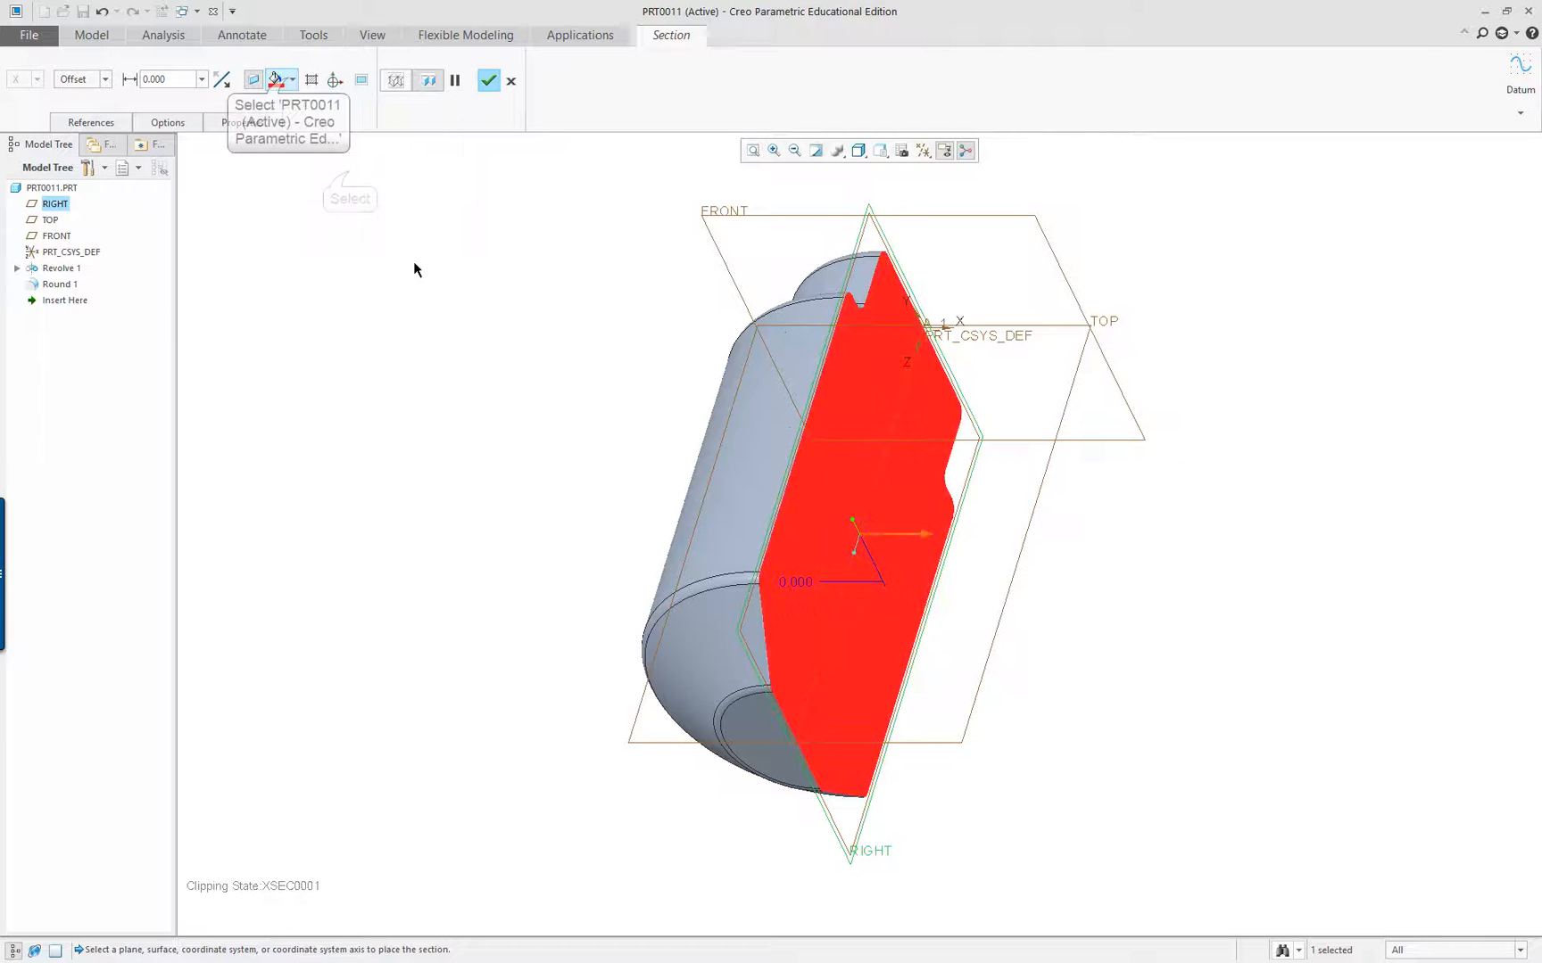
click(288, 81)
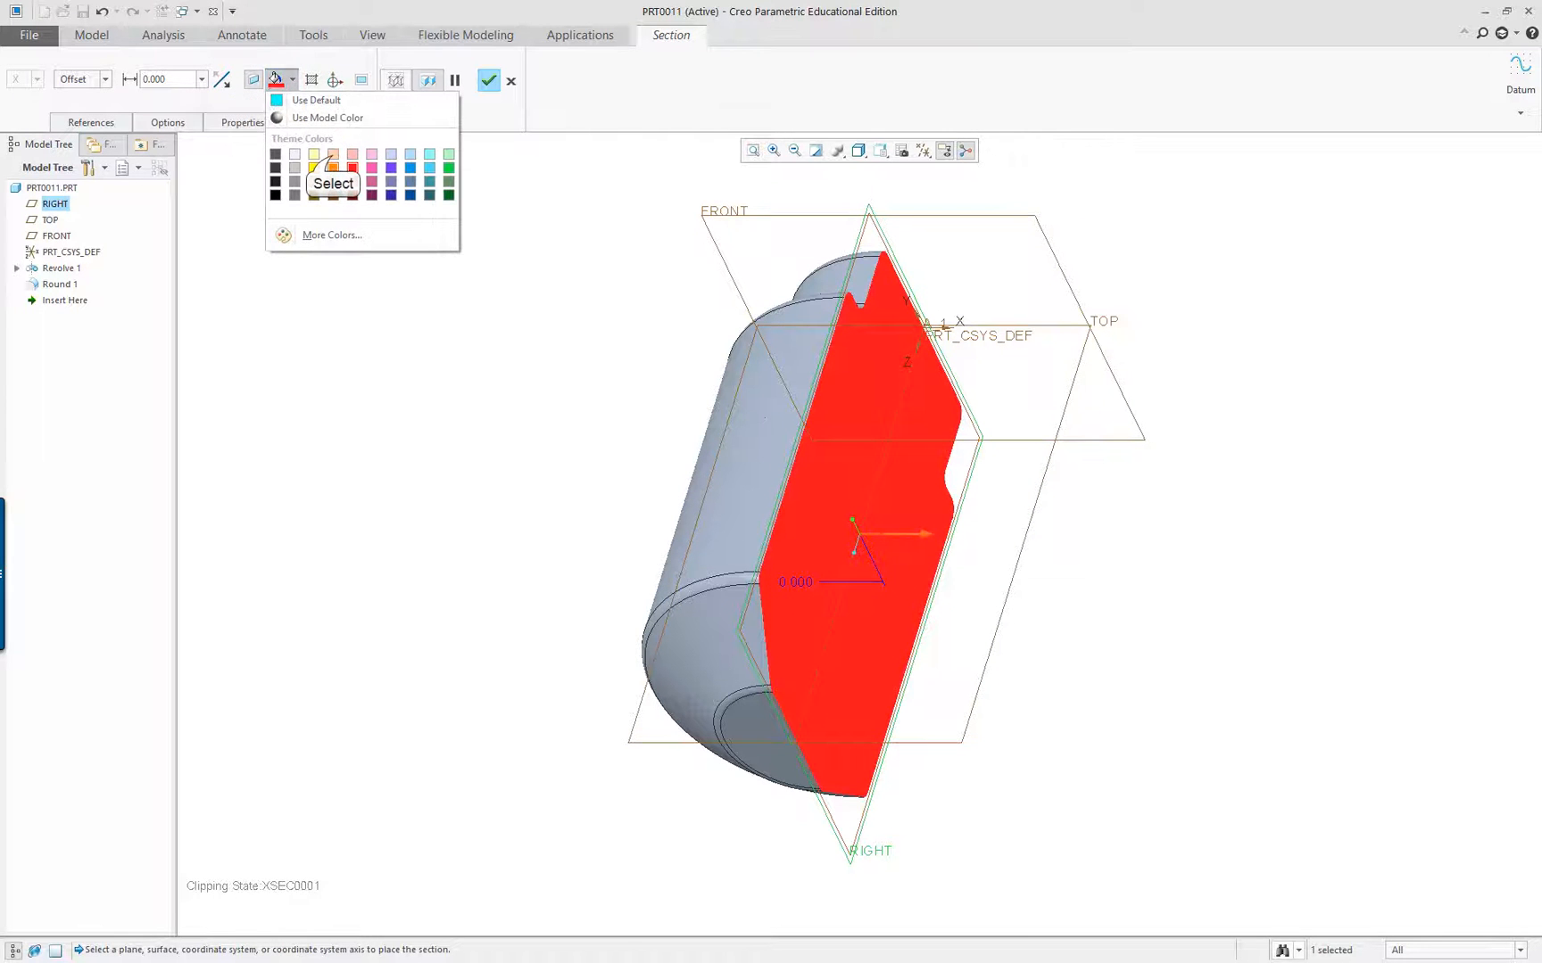
click(333, 157)
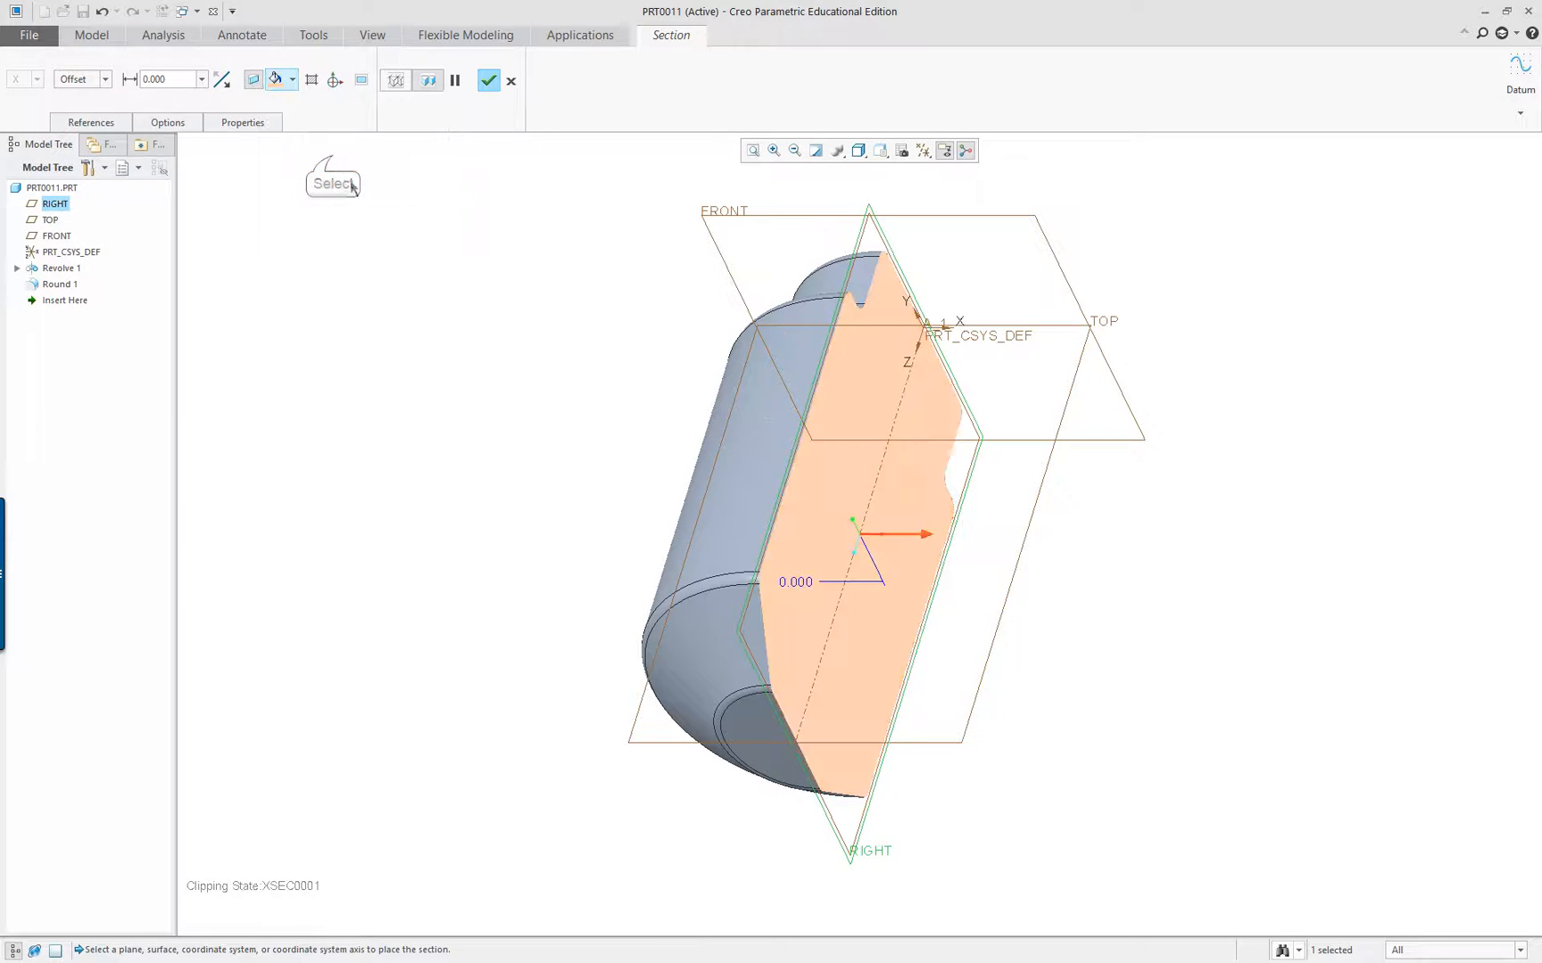
click(311, 81)
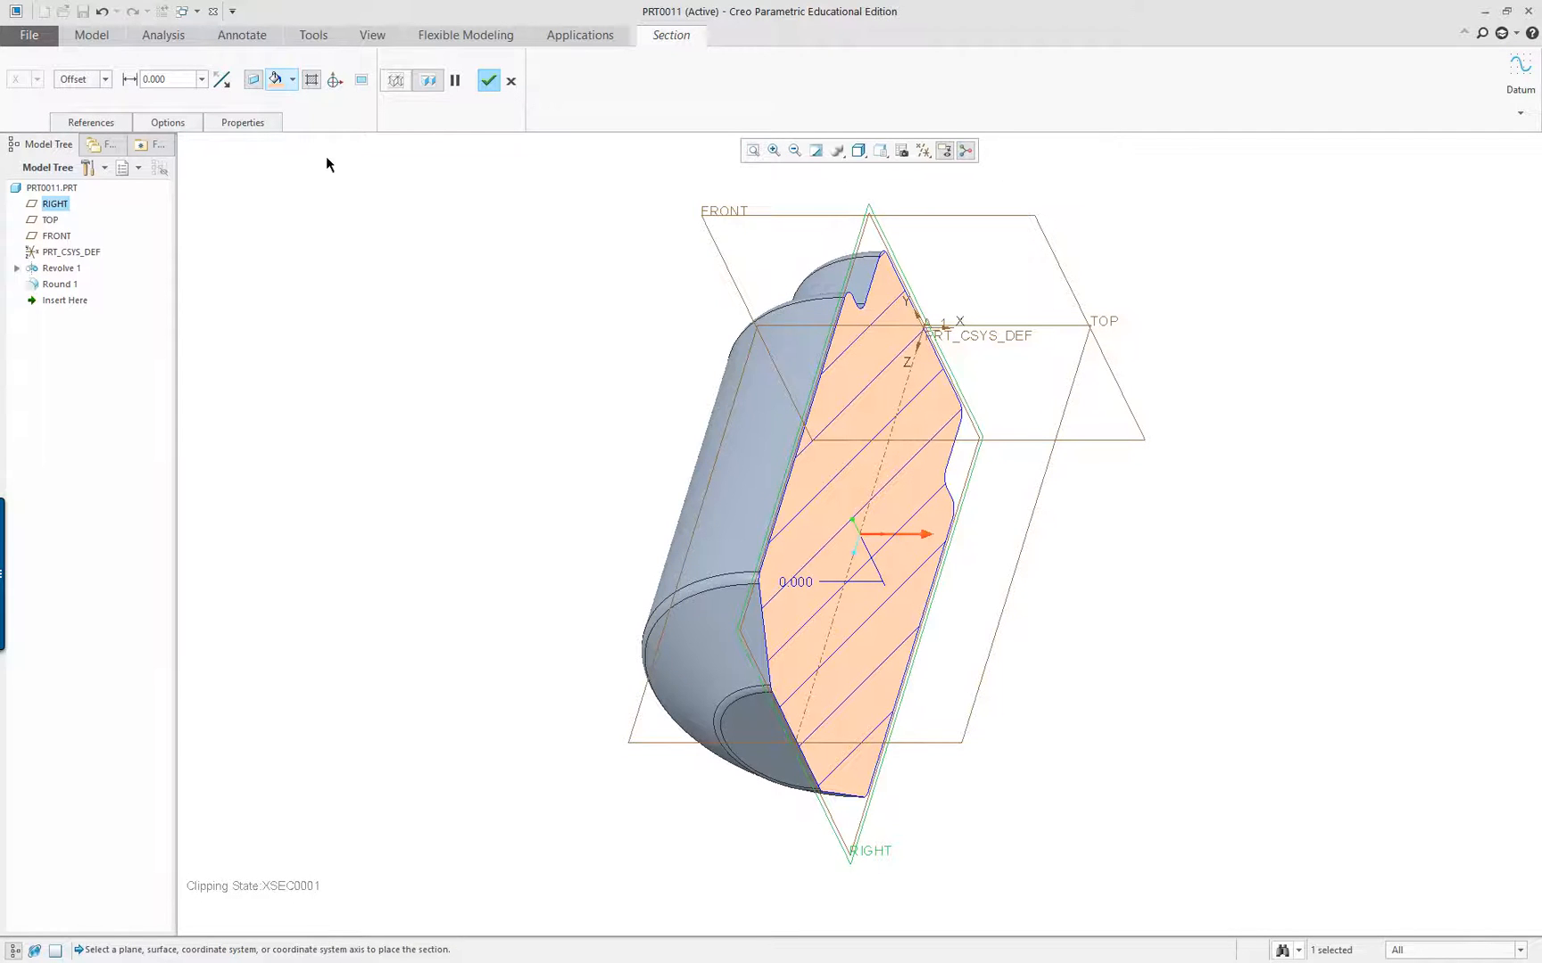
Enable free positioning of the section plane and rotate it by 27 degrees
click(335, 81)
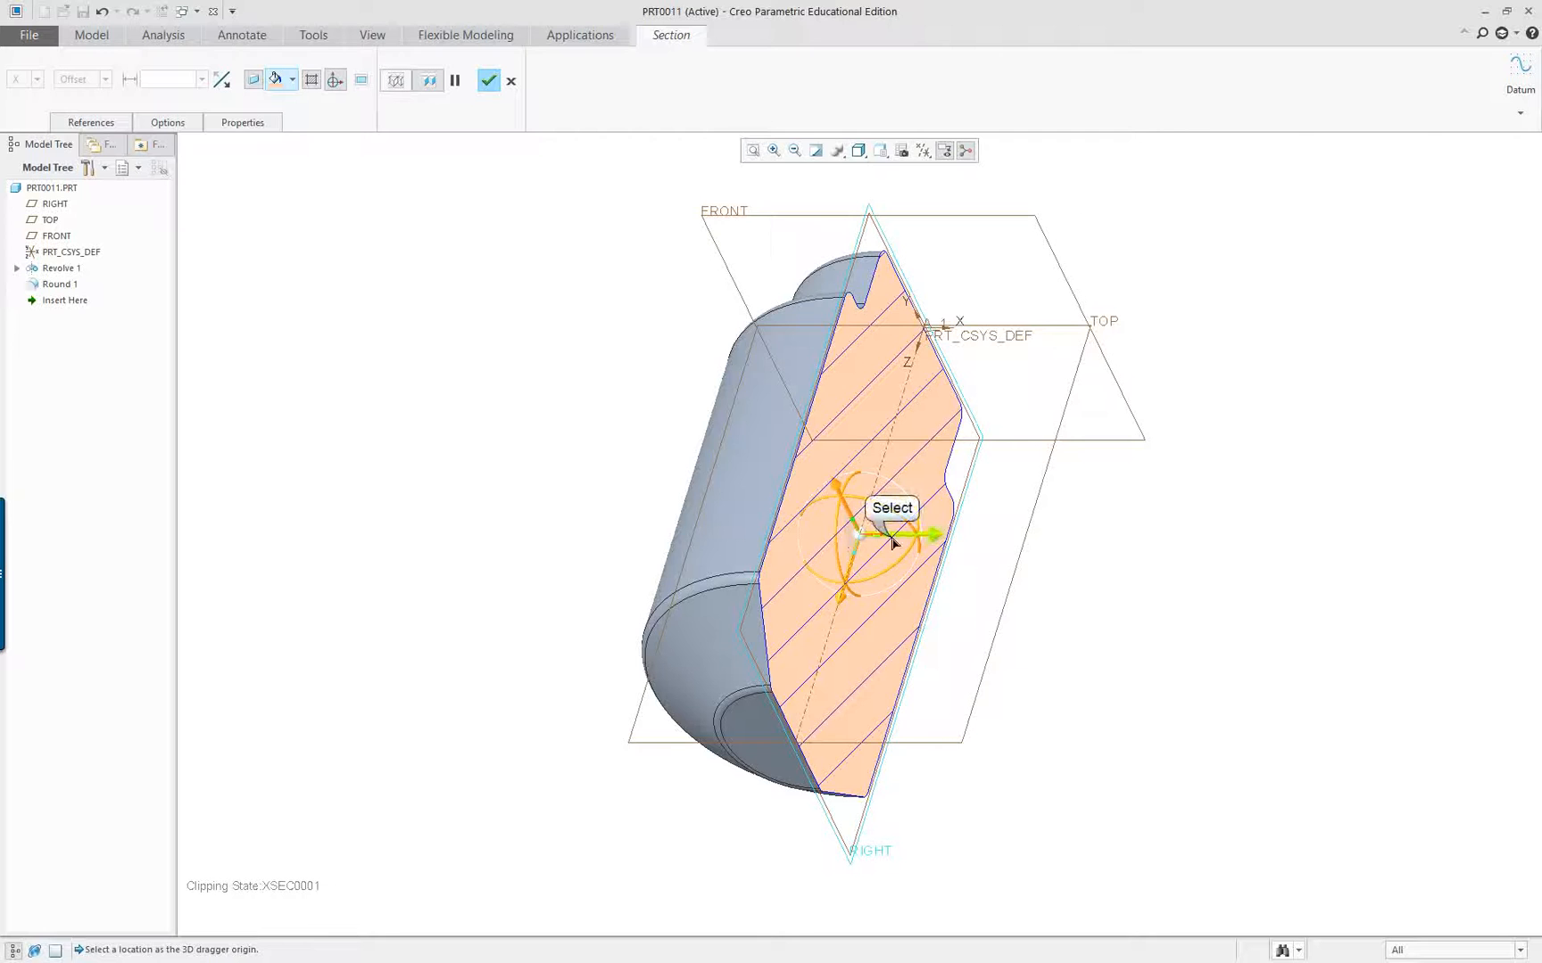
drag(882, 535, 948, 504)
mouse_move(948, 505)
middle_down()
mouse_move(781, 479)
mouse_move(726, 533)
mouse_move(714, 525)
middle_up()
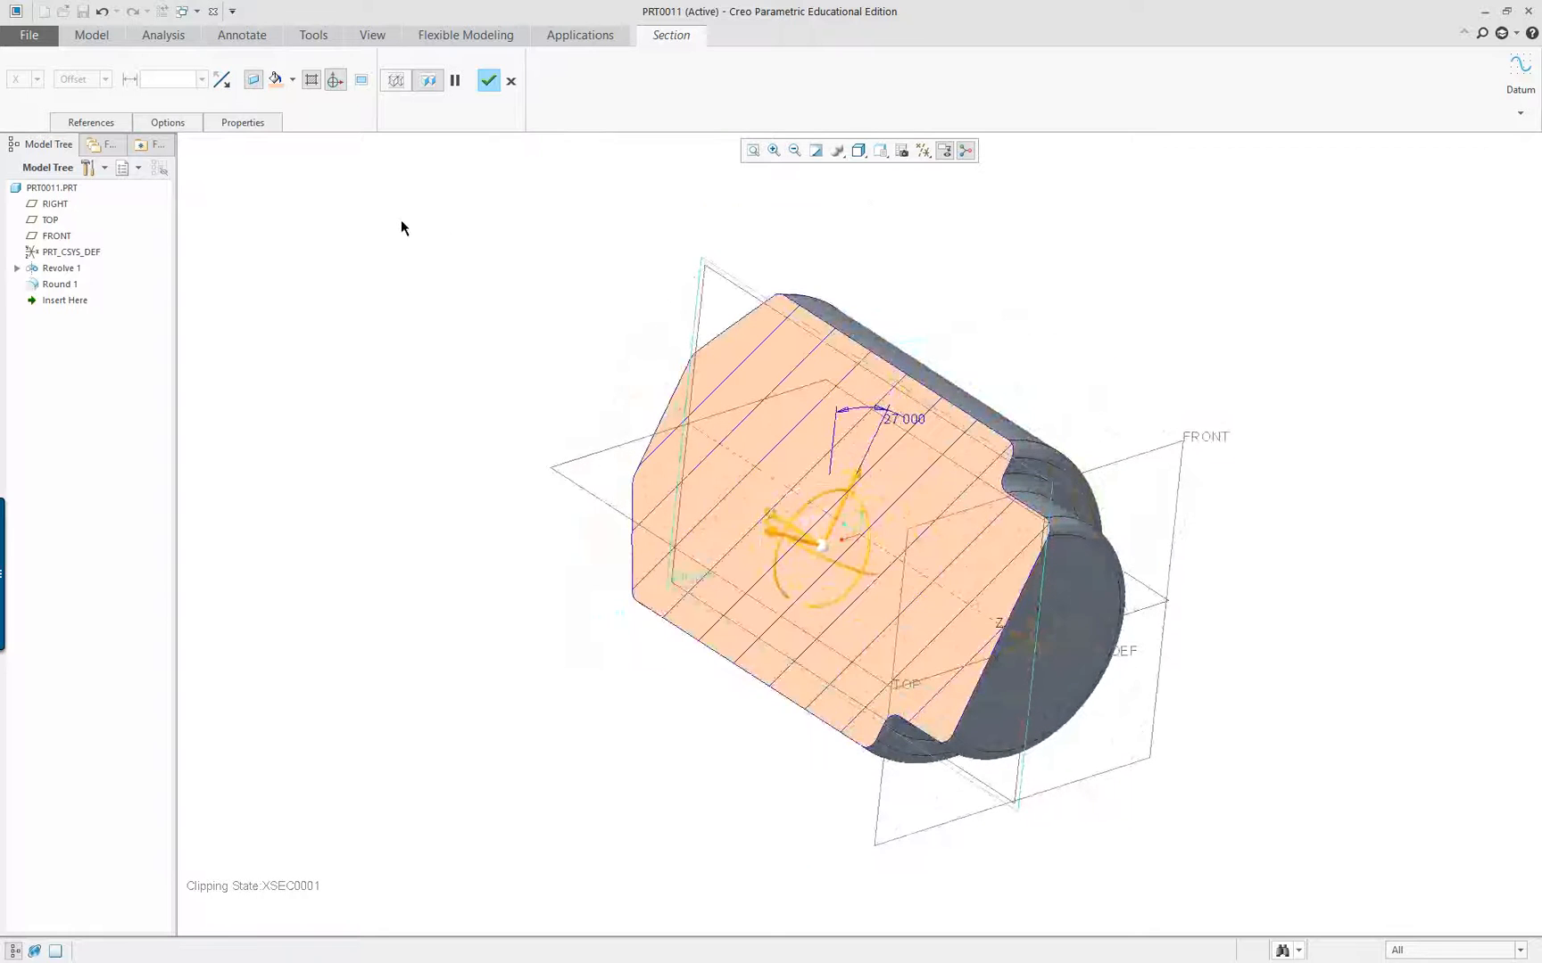
Show the section in a separate 2D viewer and rotate that 2D view by 90 degrees counterclockwise
click(361, 81)
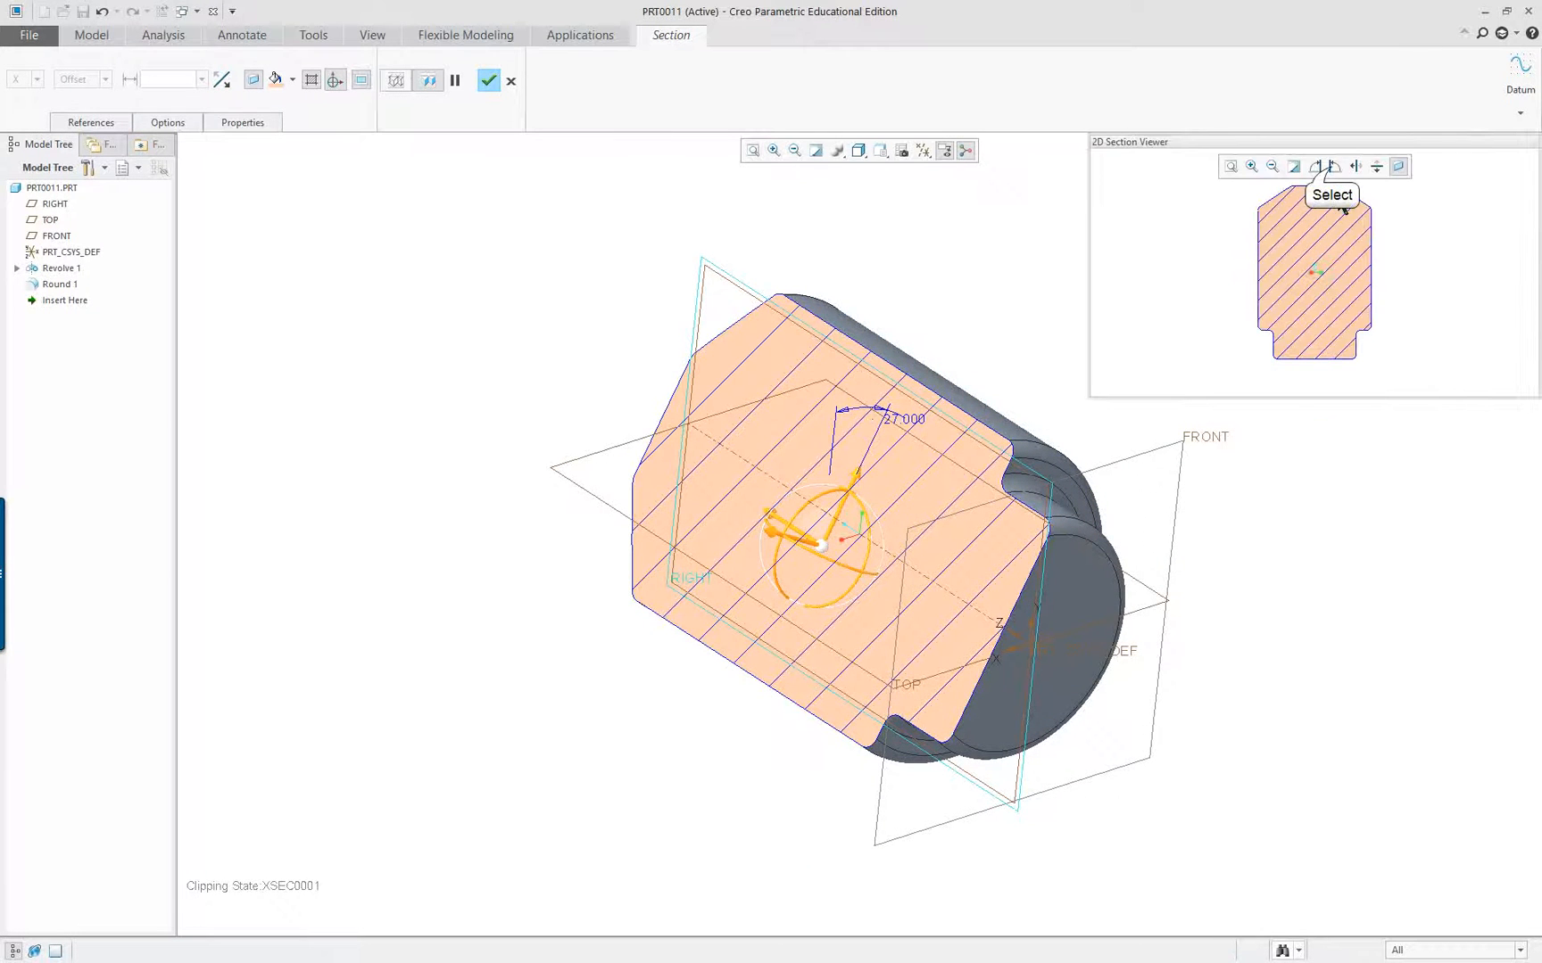
click(1334, 166)
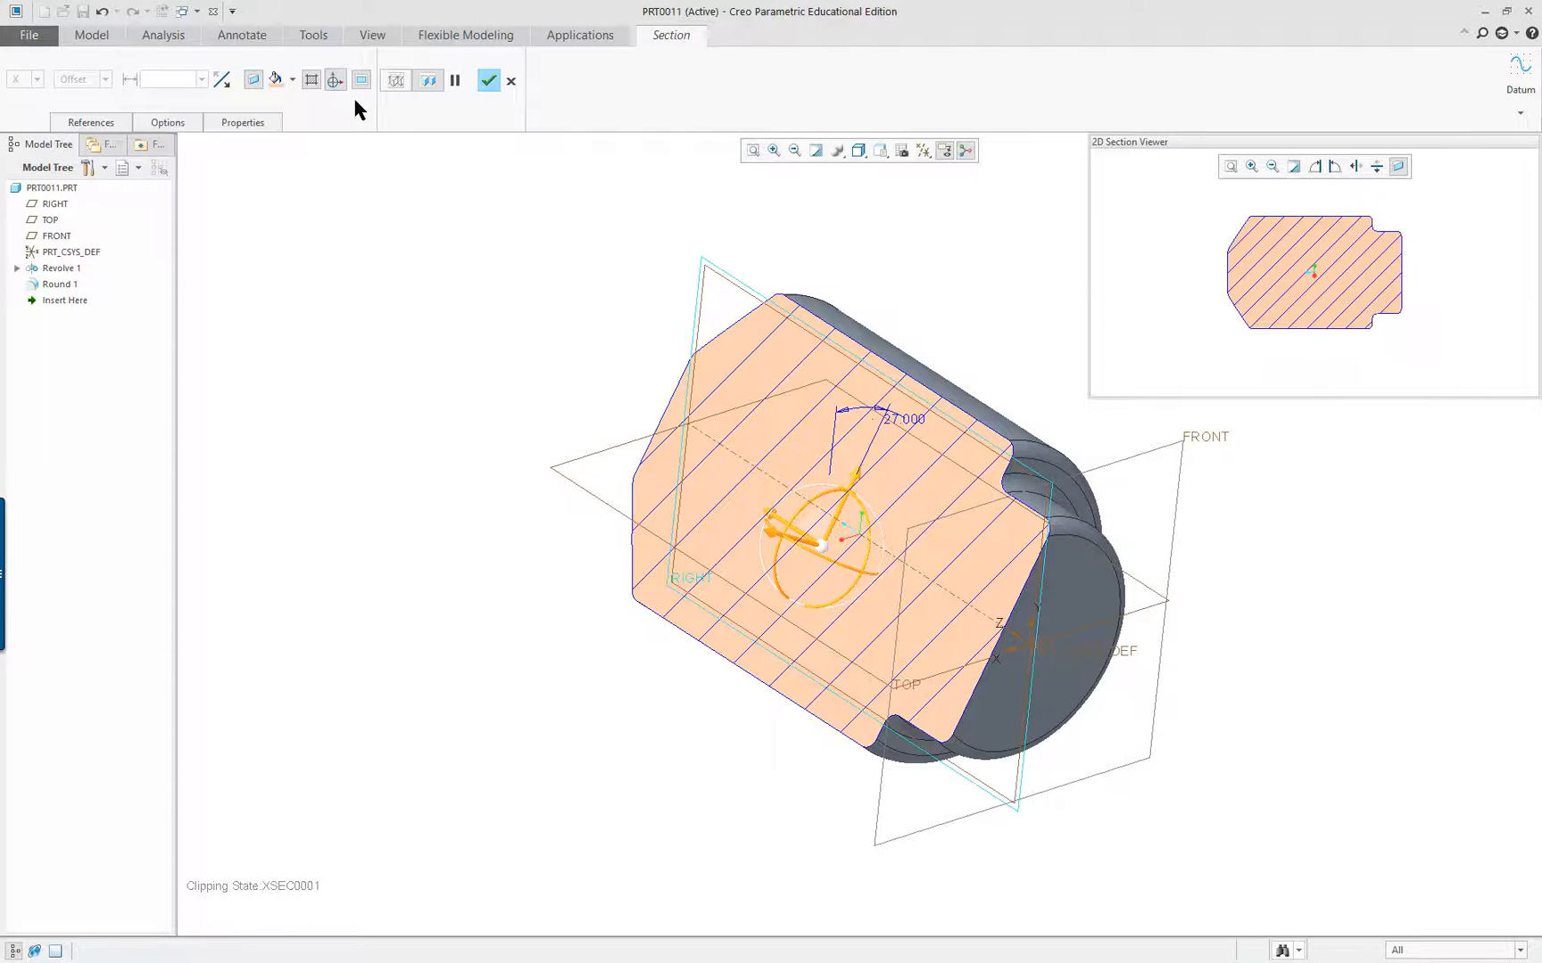
Undo the section plane's rotation and complete the cross section
middle_drag(575, 343, 712, 417)
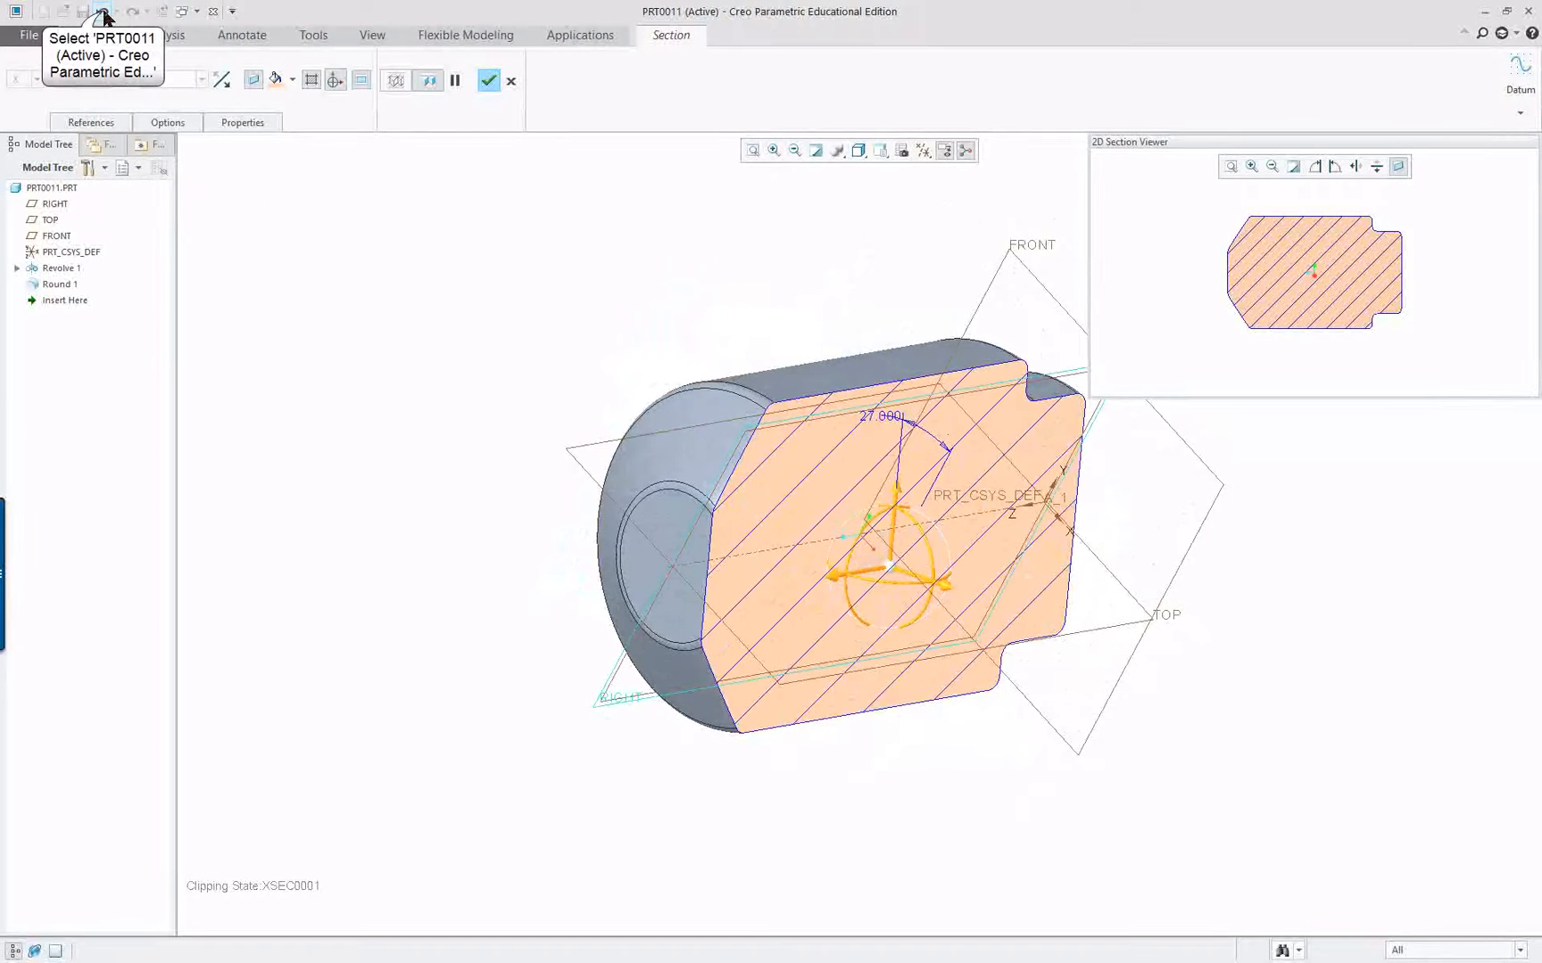
click(101, 14)
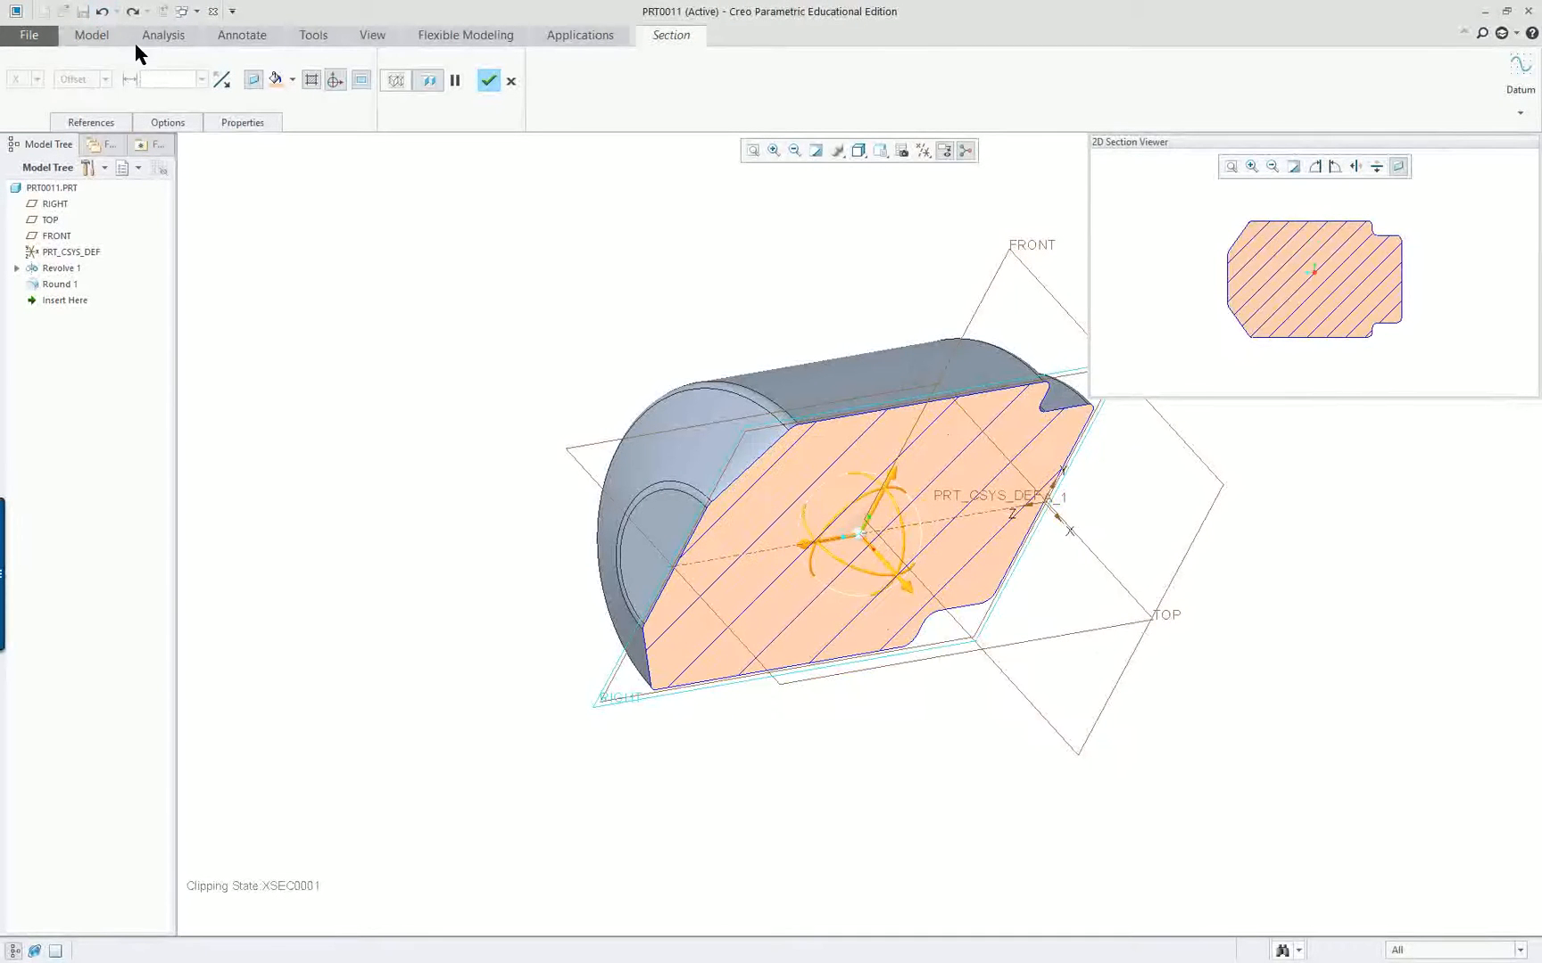
middle_drag(549, 478, 482, 429)
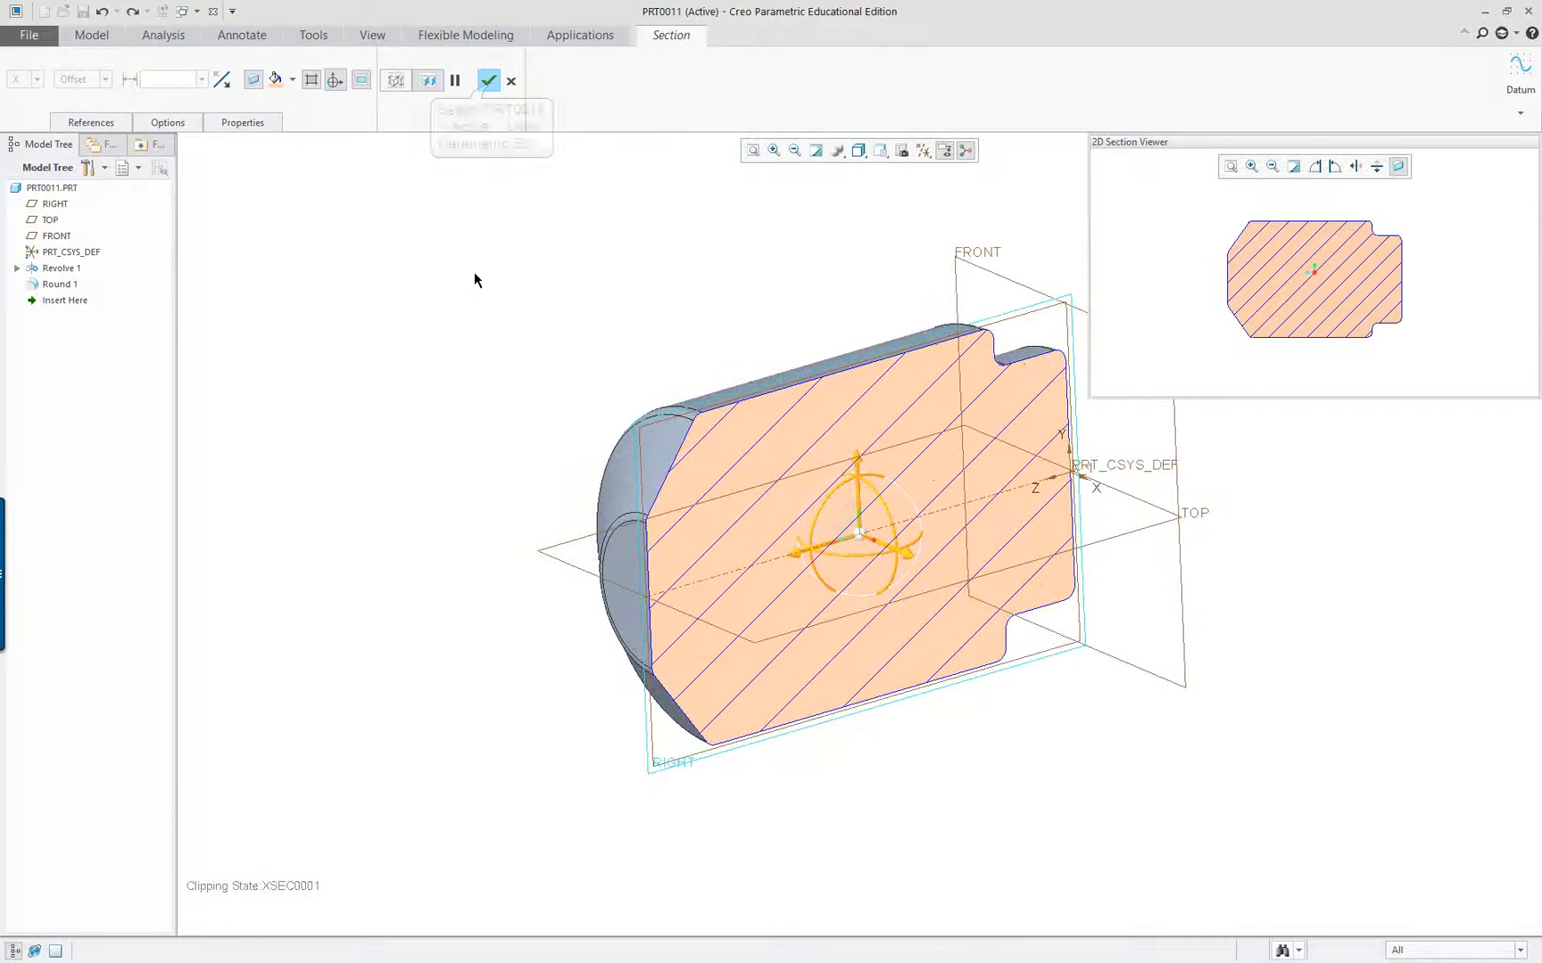
click(489, 80)
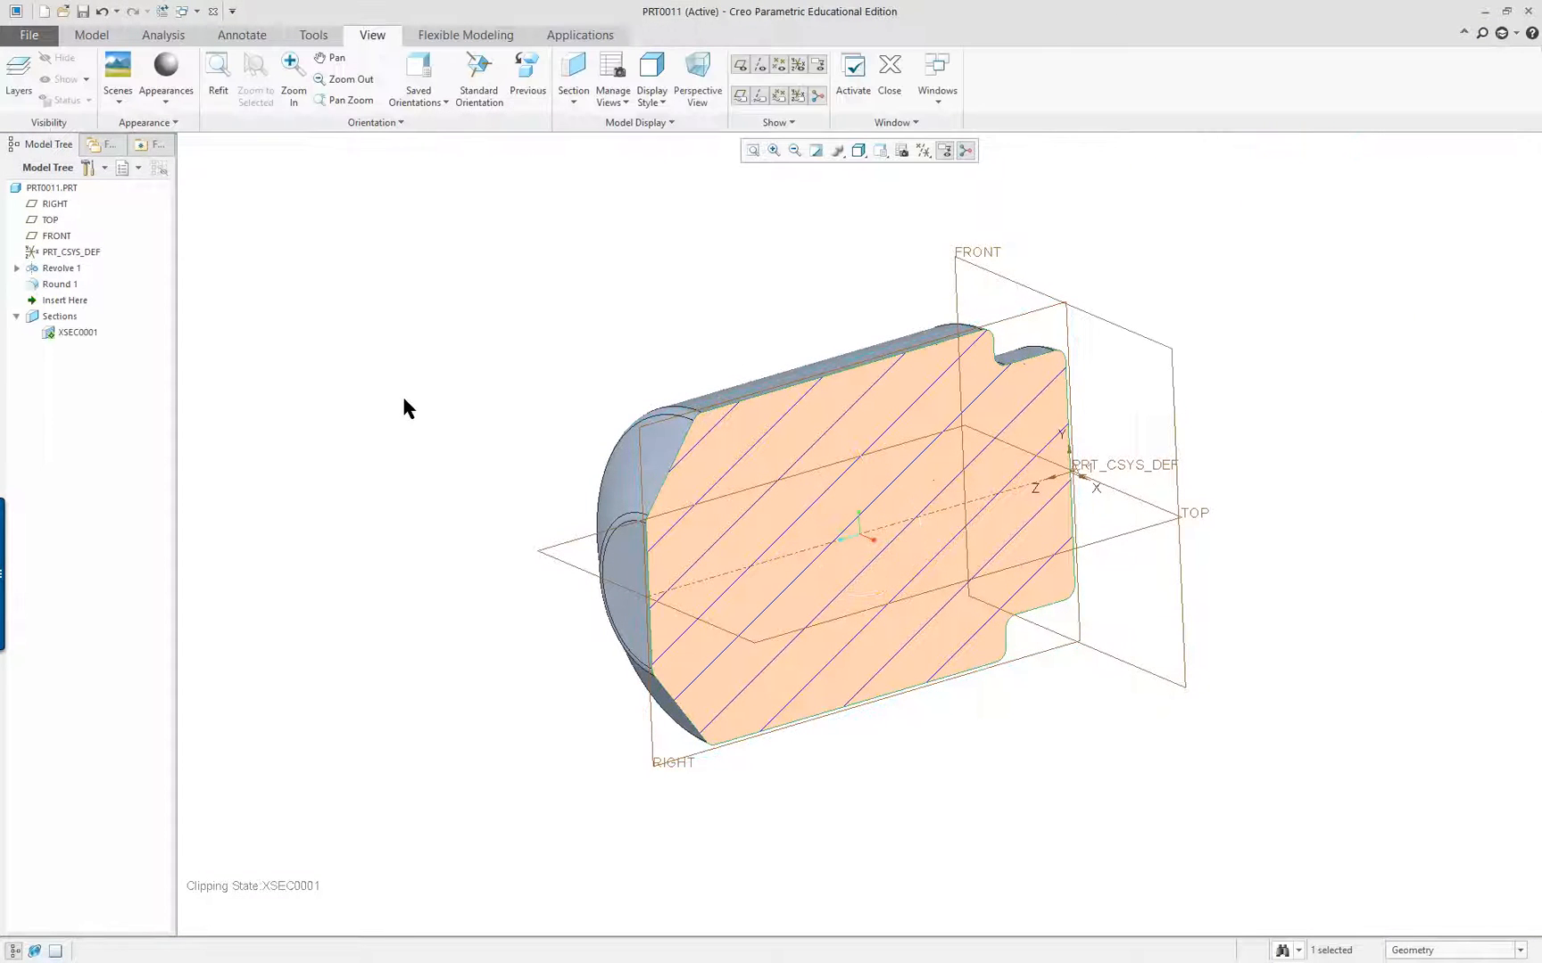
Deactivate the cross section to restore the full part and clear the selection
click(77, 333)
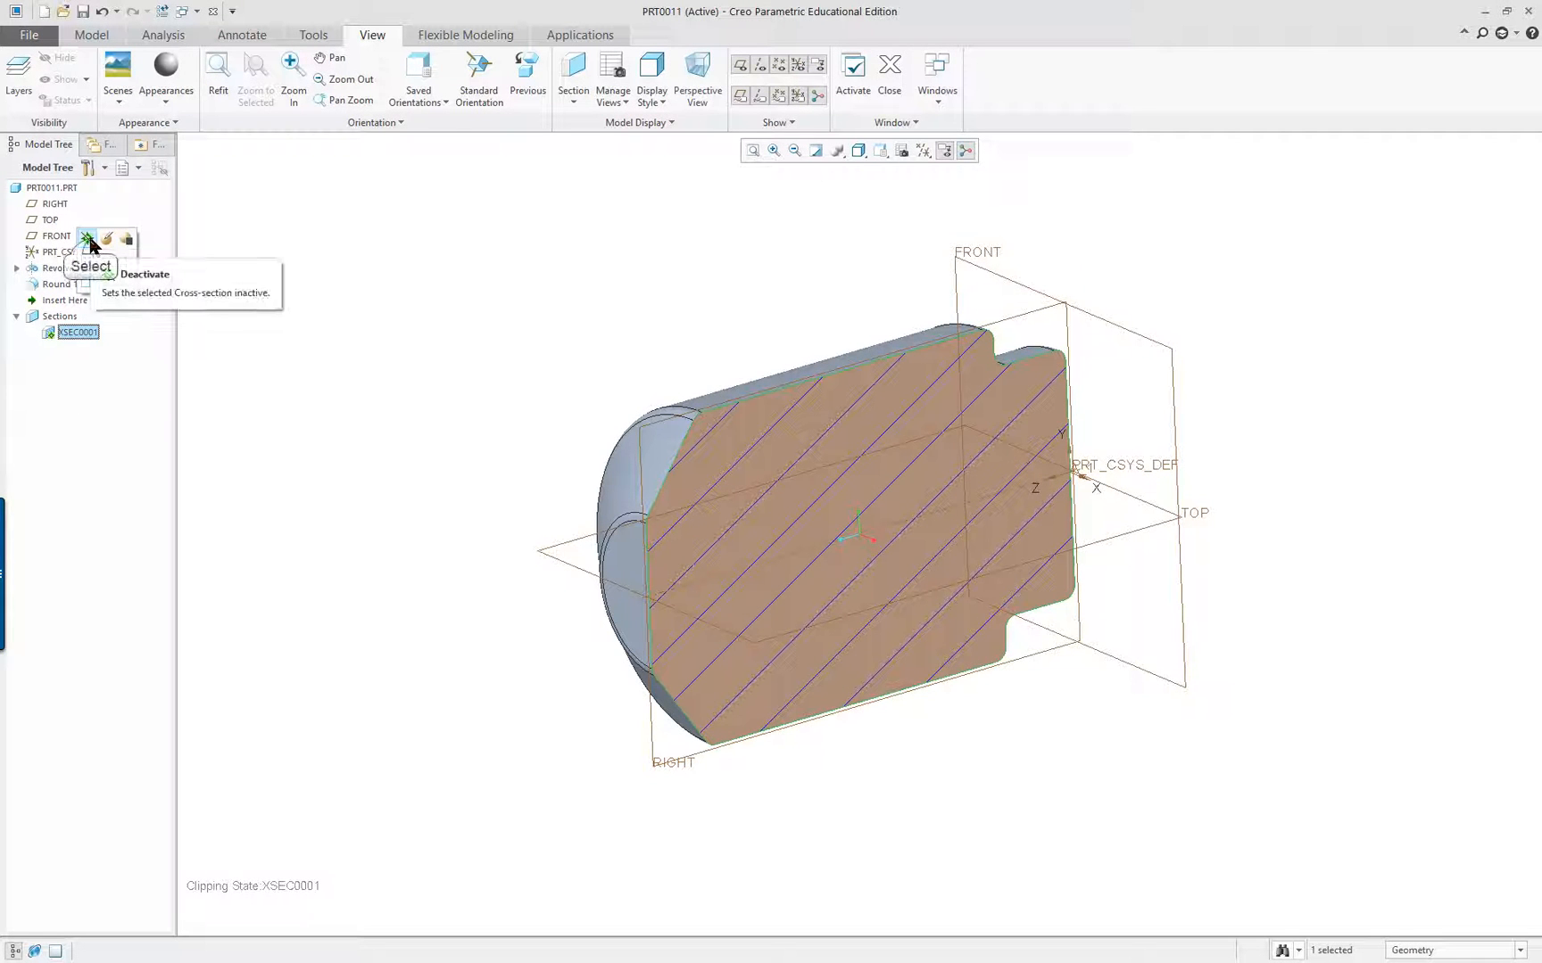
click(87, 239)
mouse_move(491, 437)
middle_down()
mouse_move(626, 430)
mouse_move(502, 458)
middle_up()
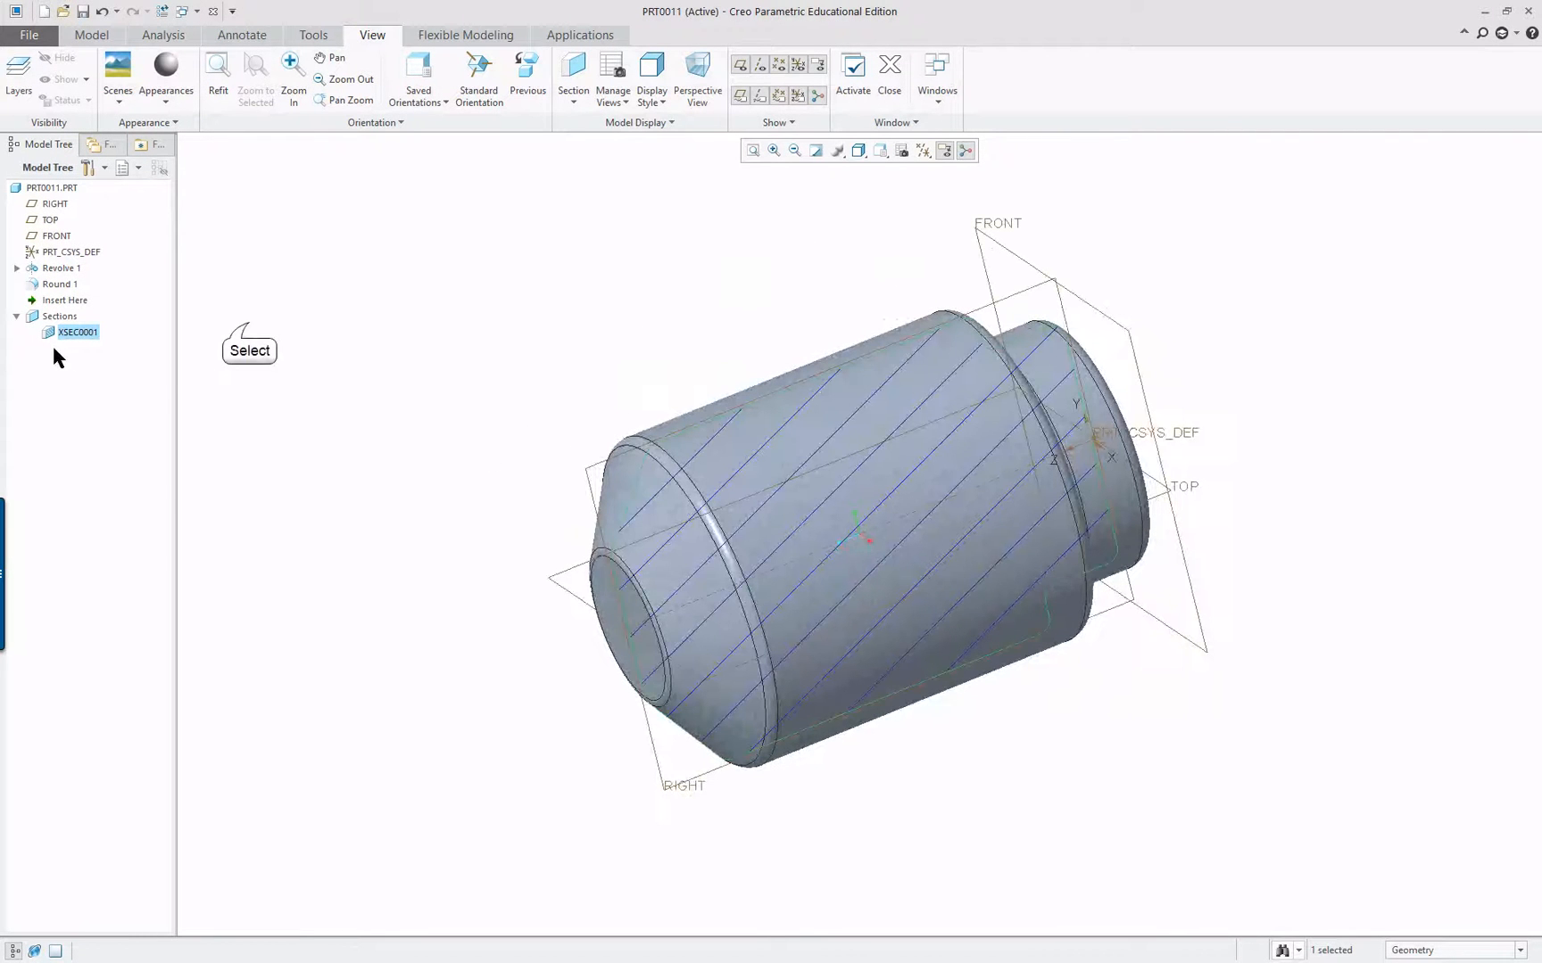
click(249, 329)
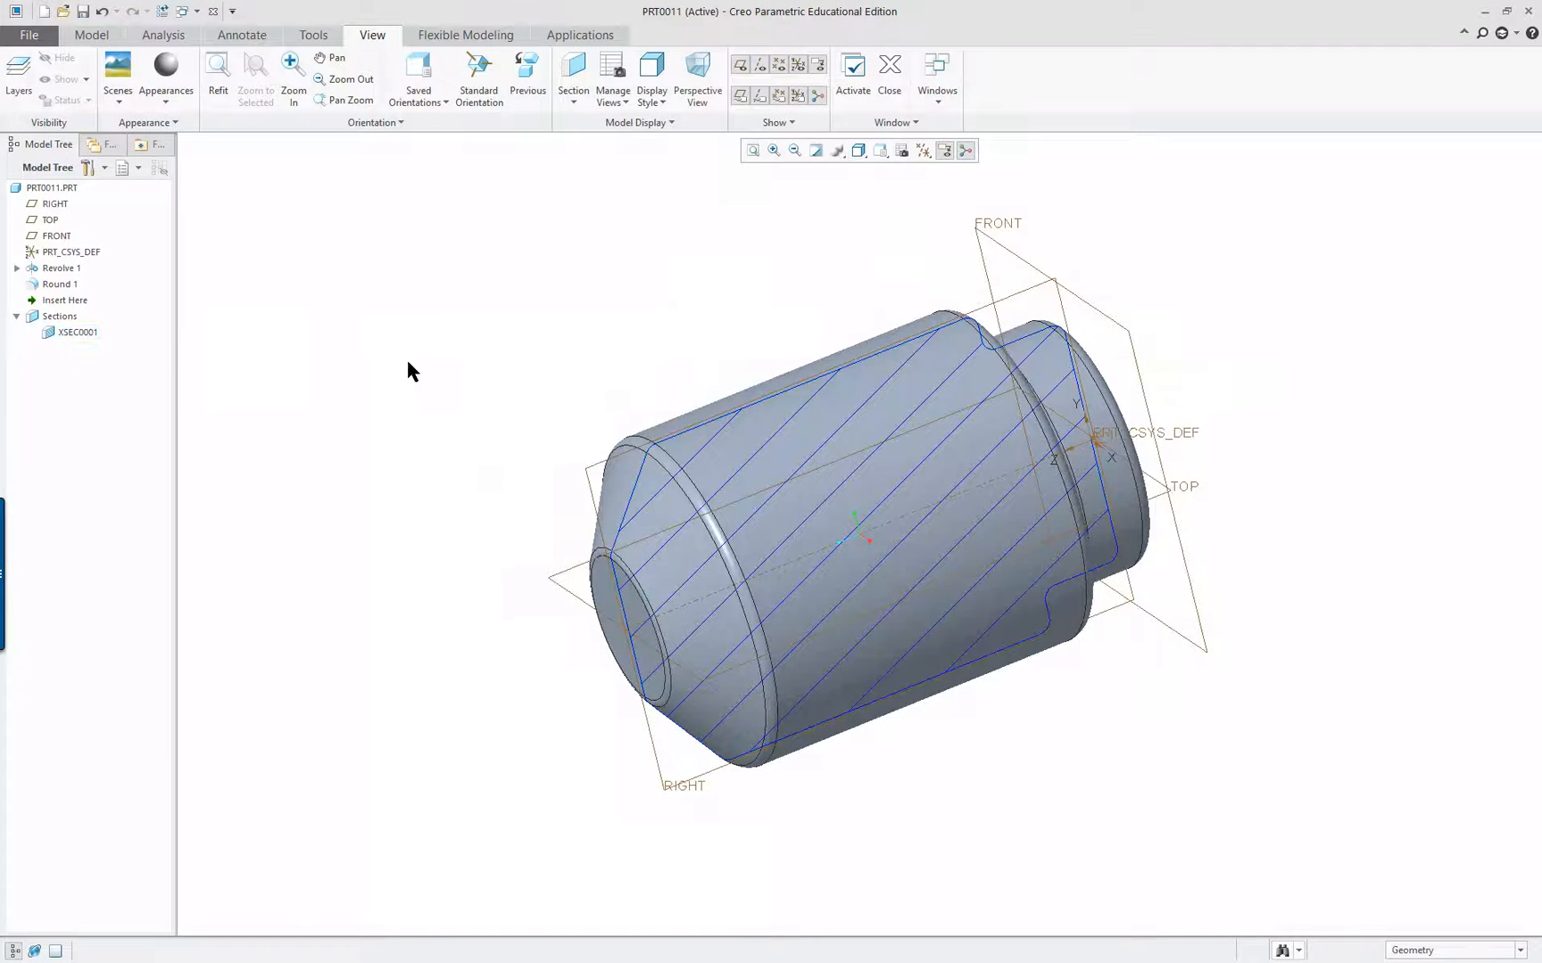
mouse_move(408, 363)
middle_down()
mouse_move(478, 326)
mouse_move(461, 350)
mouse_move(418, 332)
middle_up()
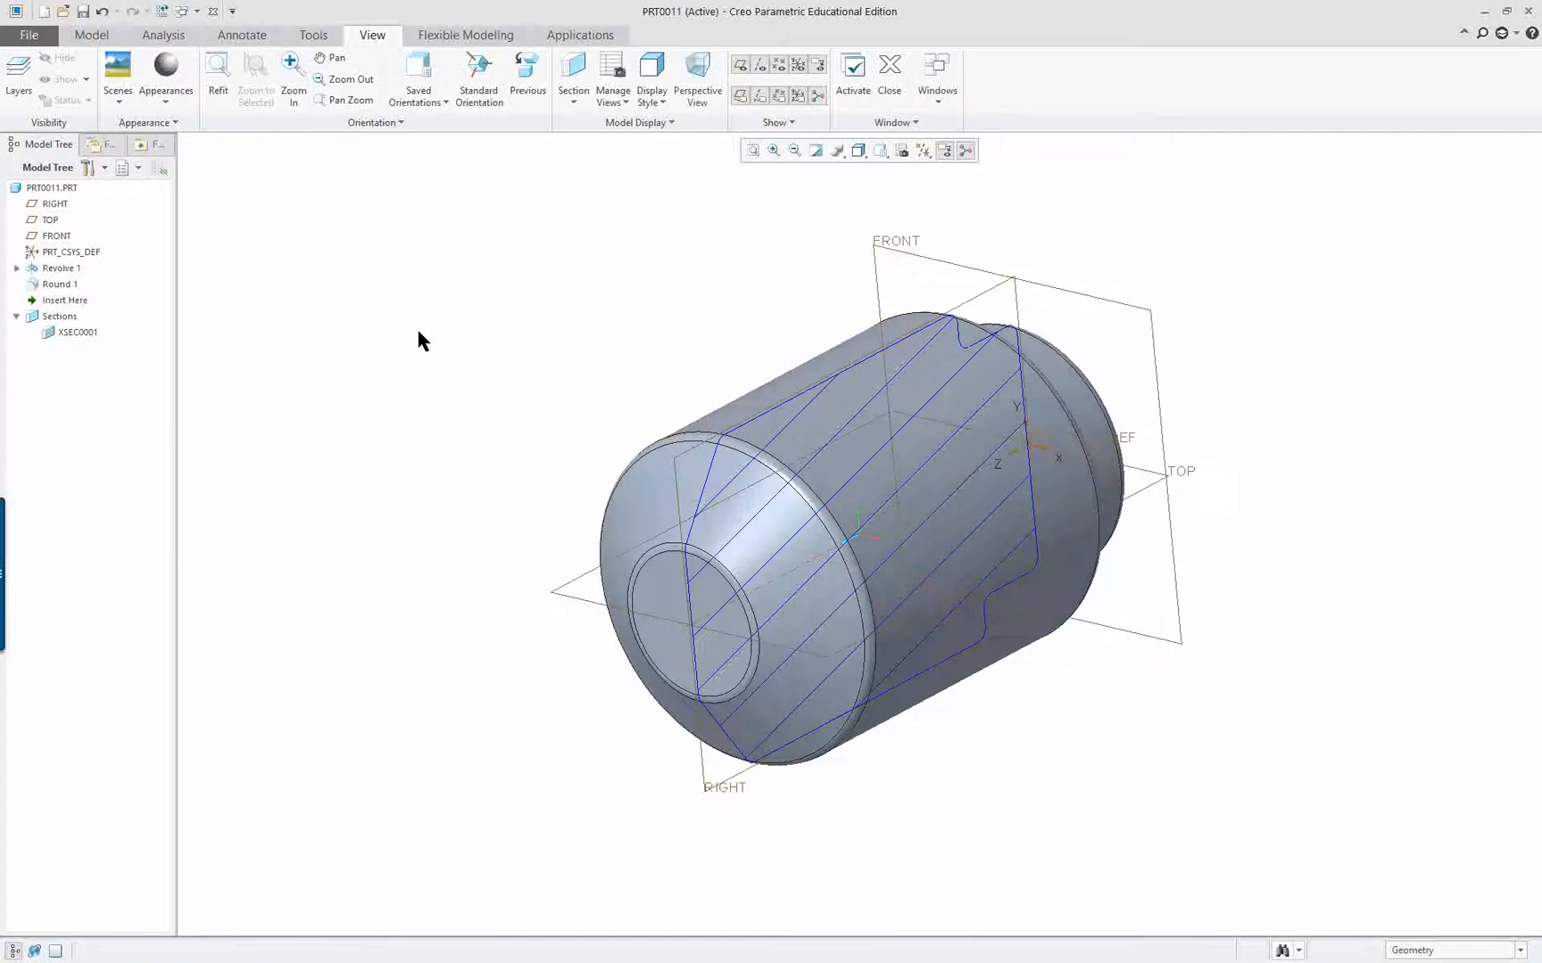
Close the current part window and create a new part with the default template
click(214, 12)
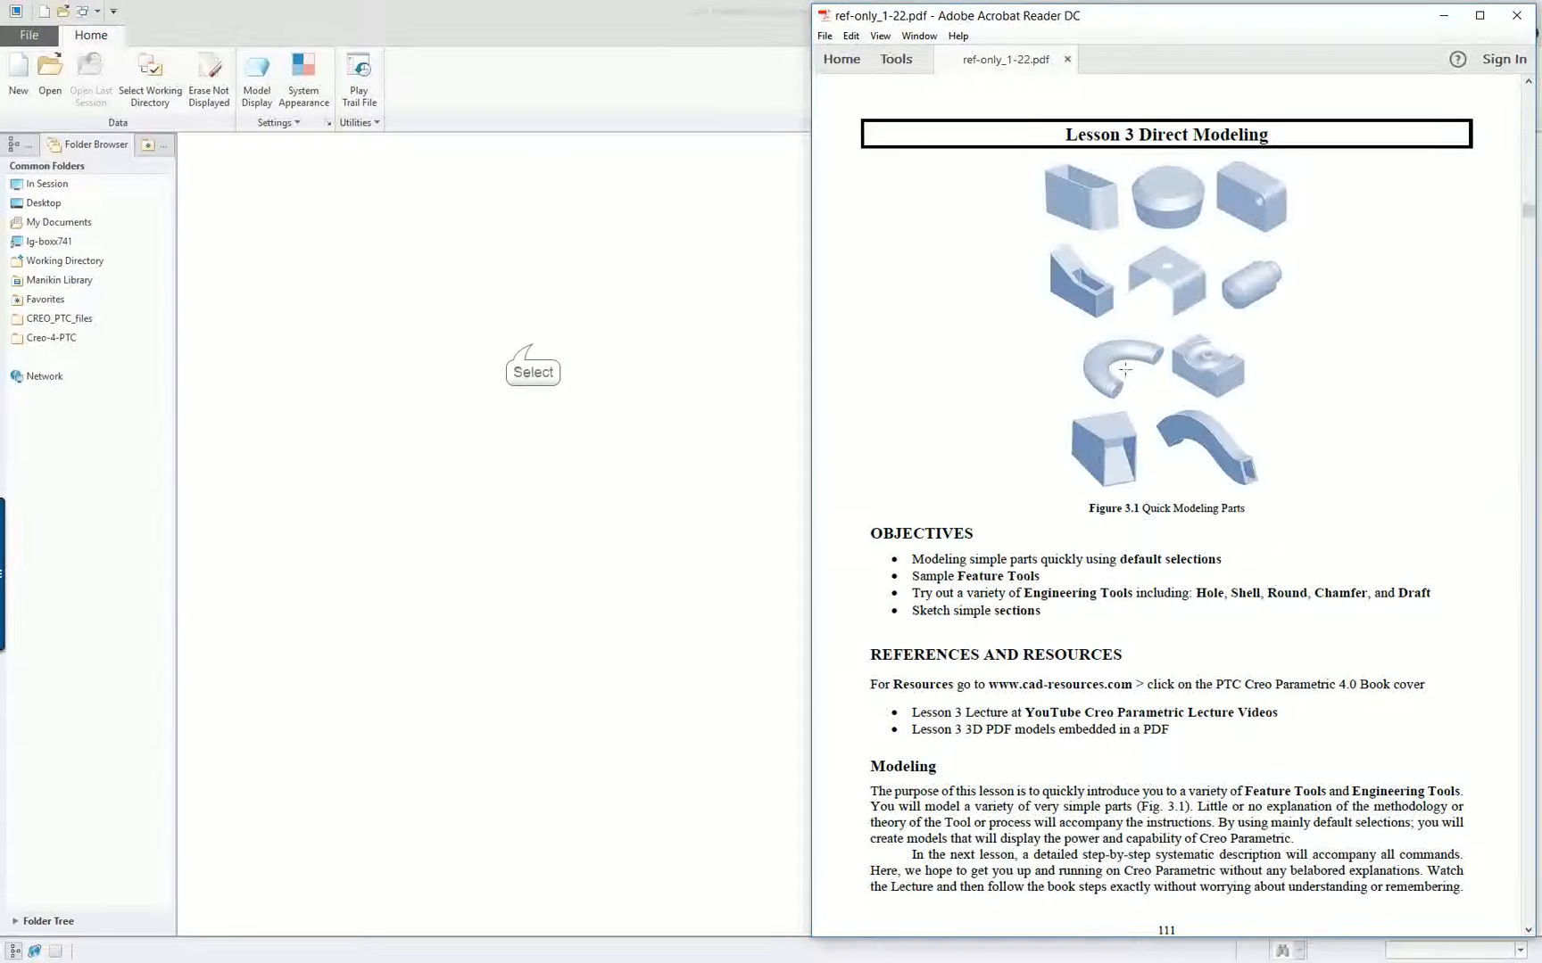
click(532, 346)
click(17, 77)
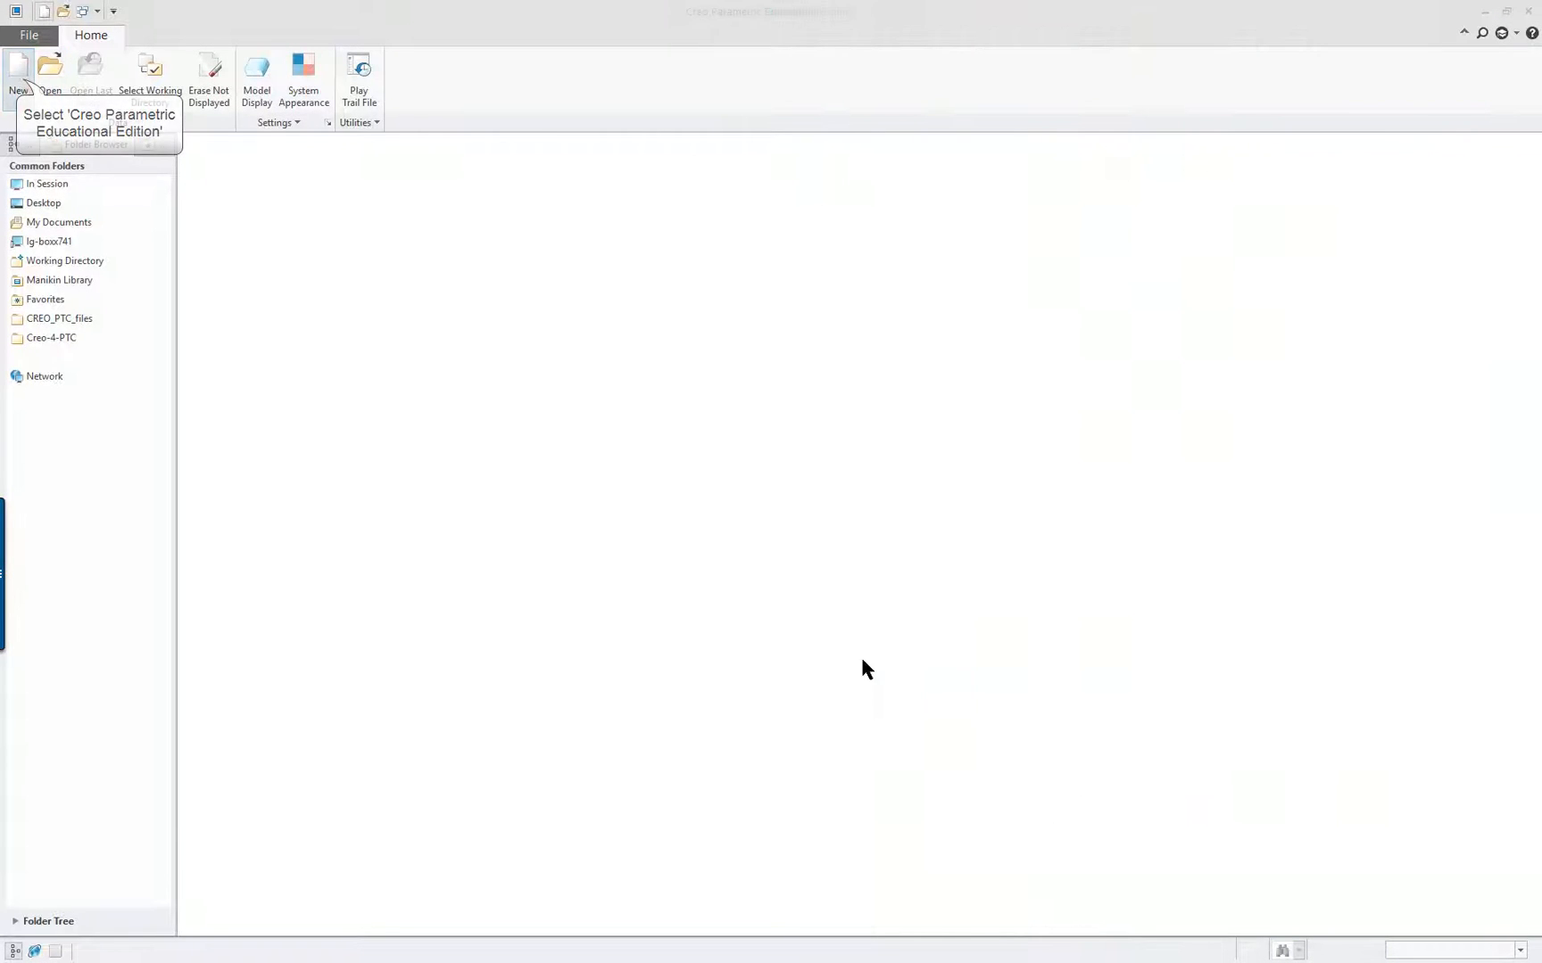
click(867, 662)
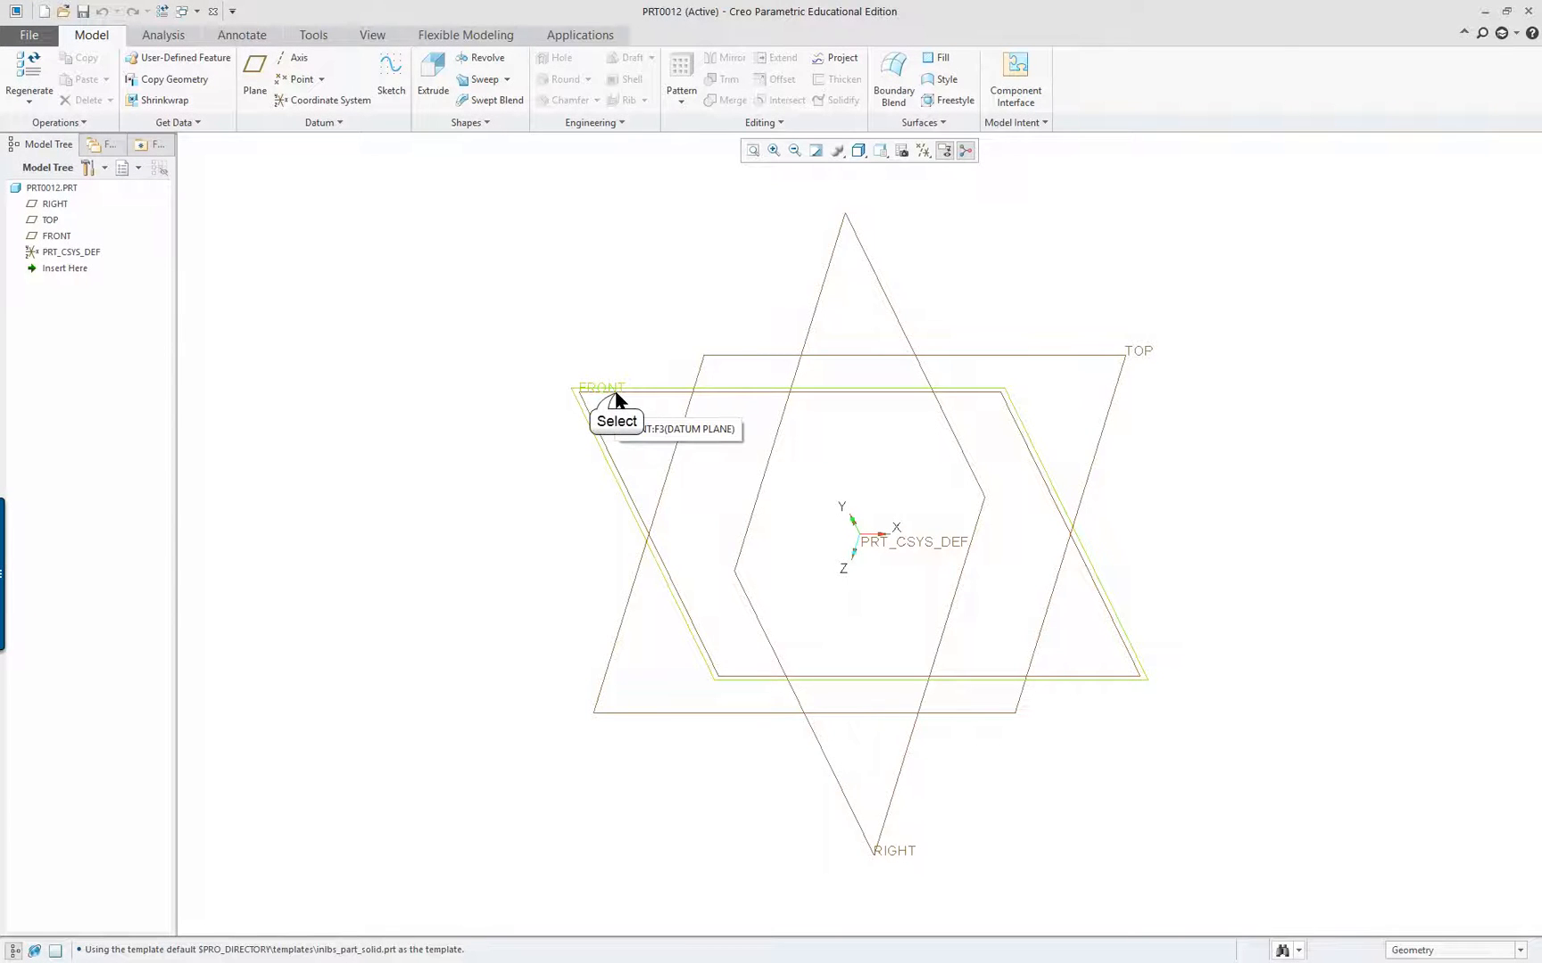
Start a Revolve feature with its sketch on the FRONT datum plane
click(617, 399)
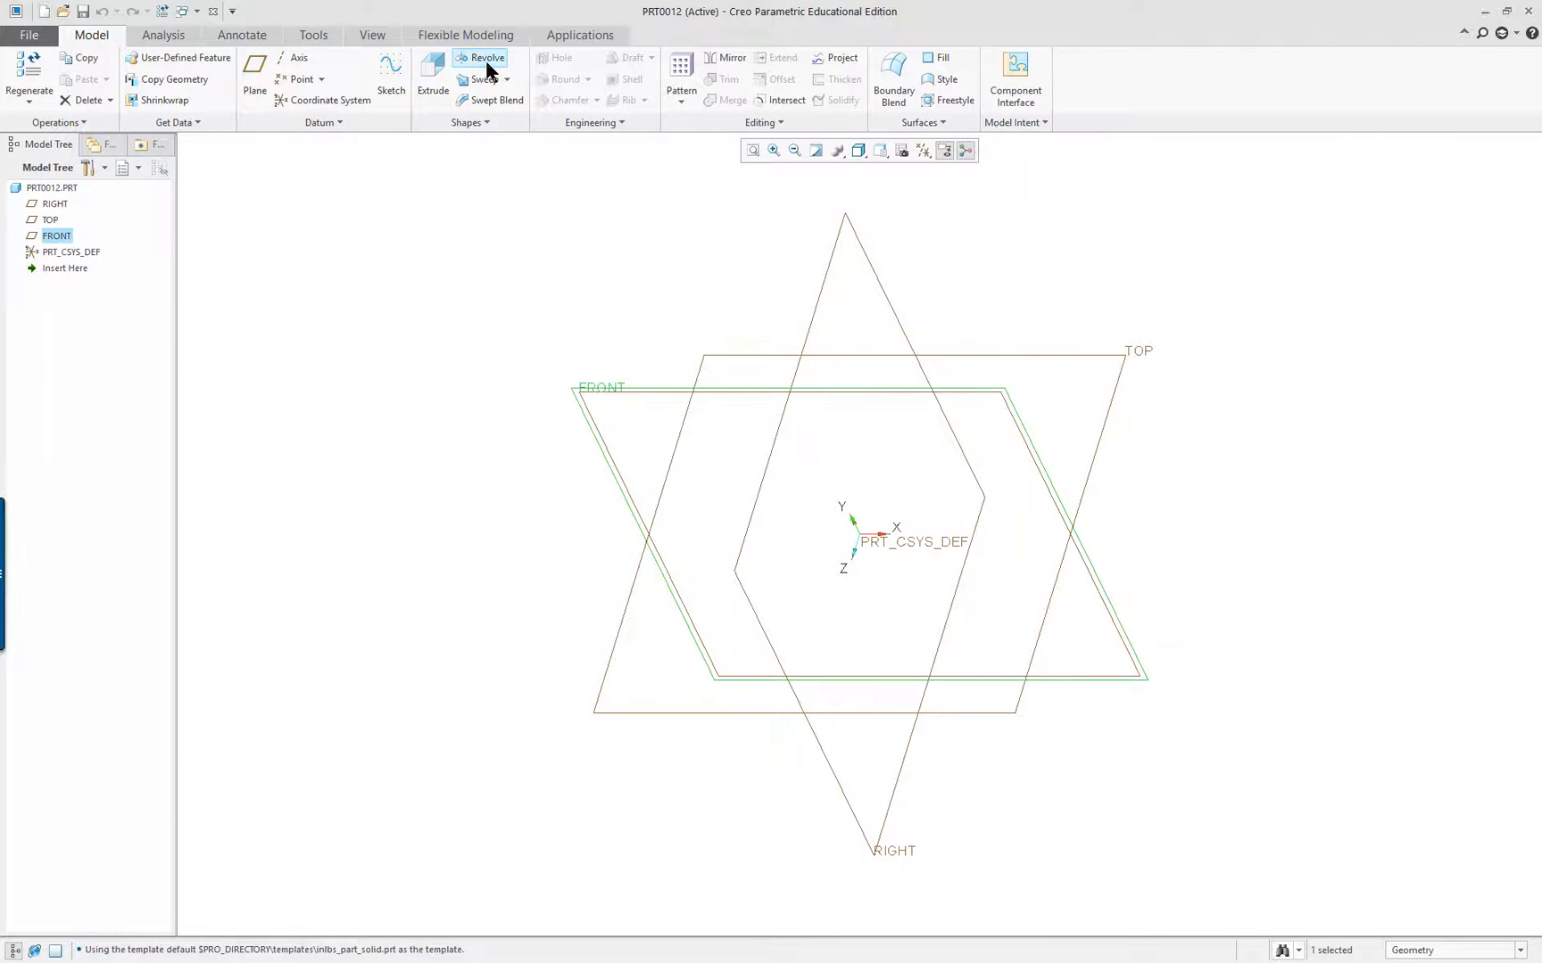
right_click(630, 329)
click(526, 335)
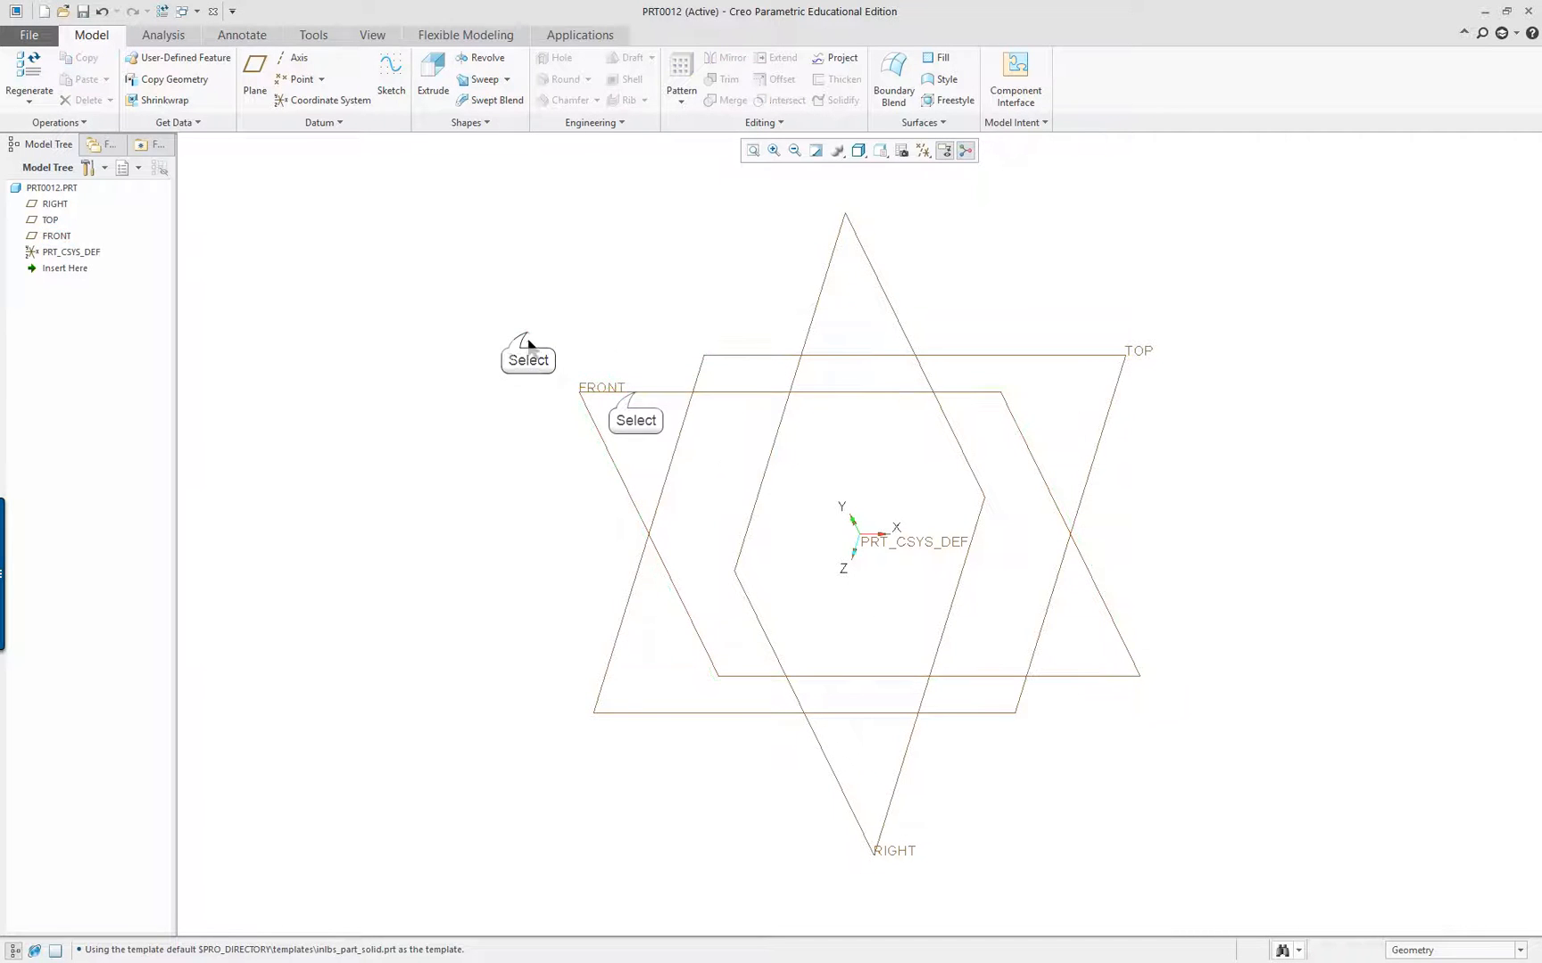
click(635, 391)
click(684, 319)
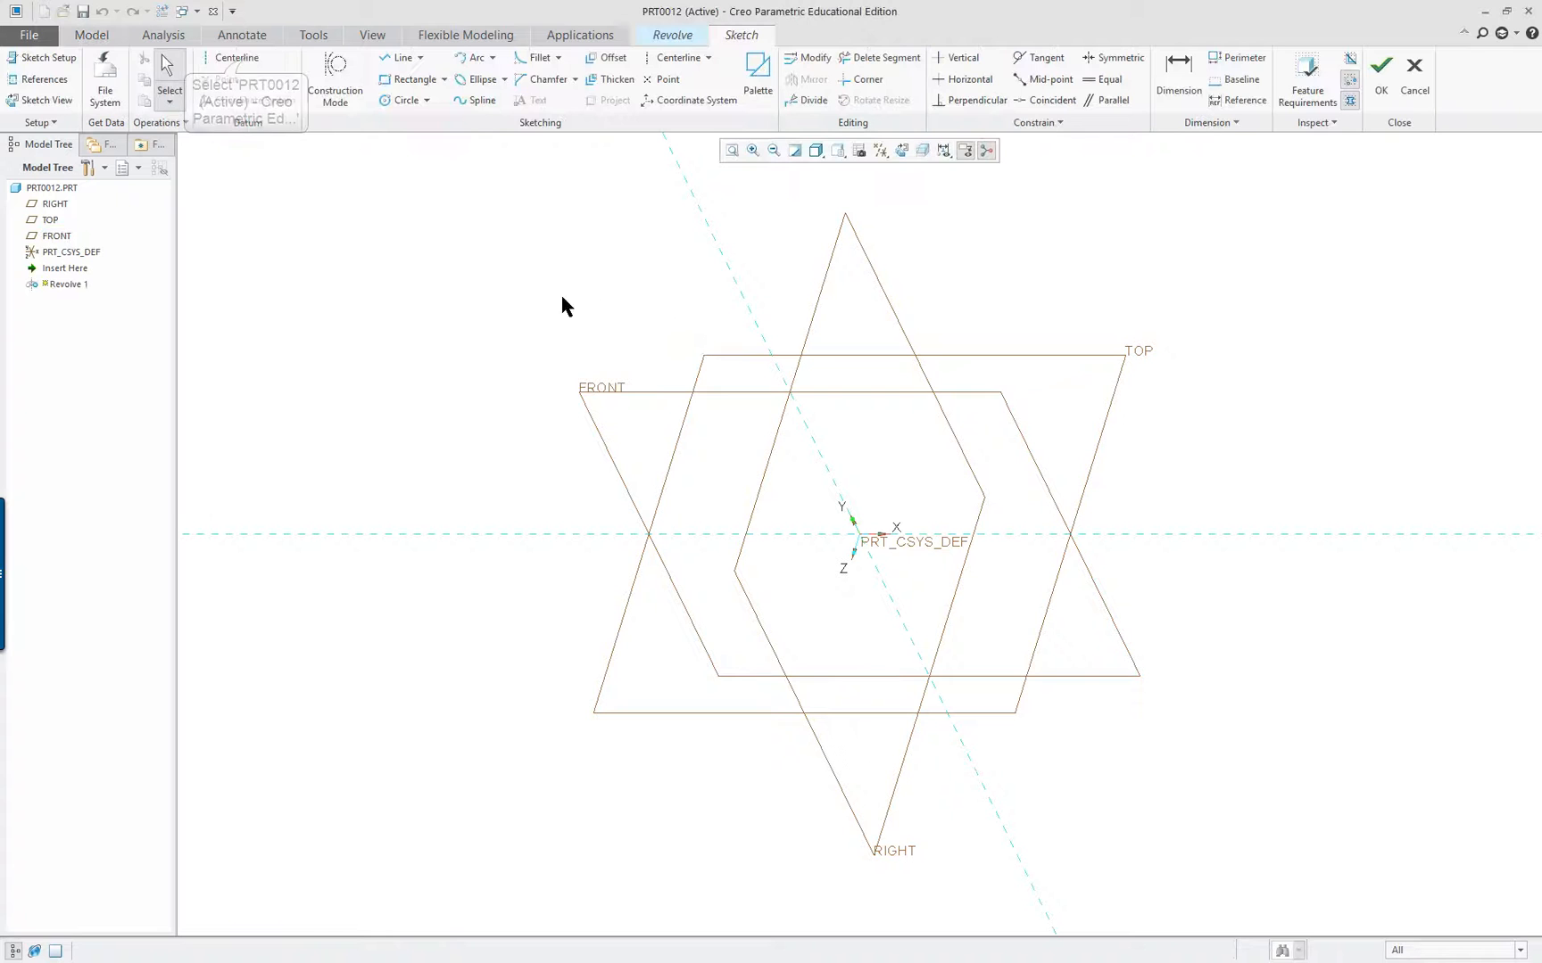
Add a datum centerline along the vertical reference through the origin as the axis of revolution
click(232, 58)
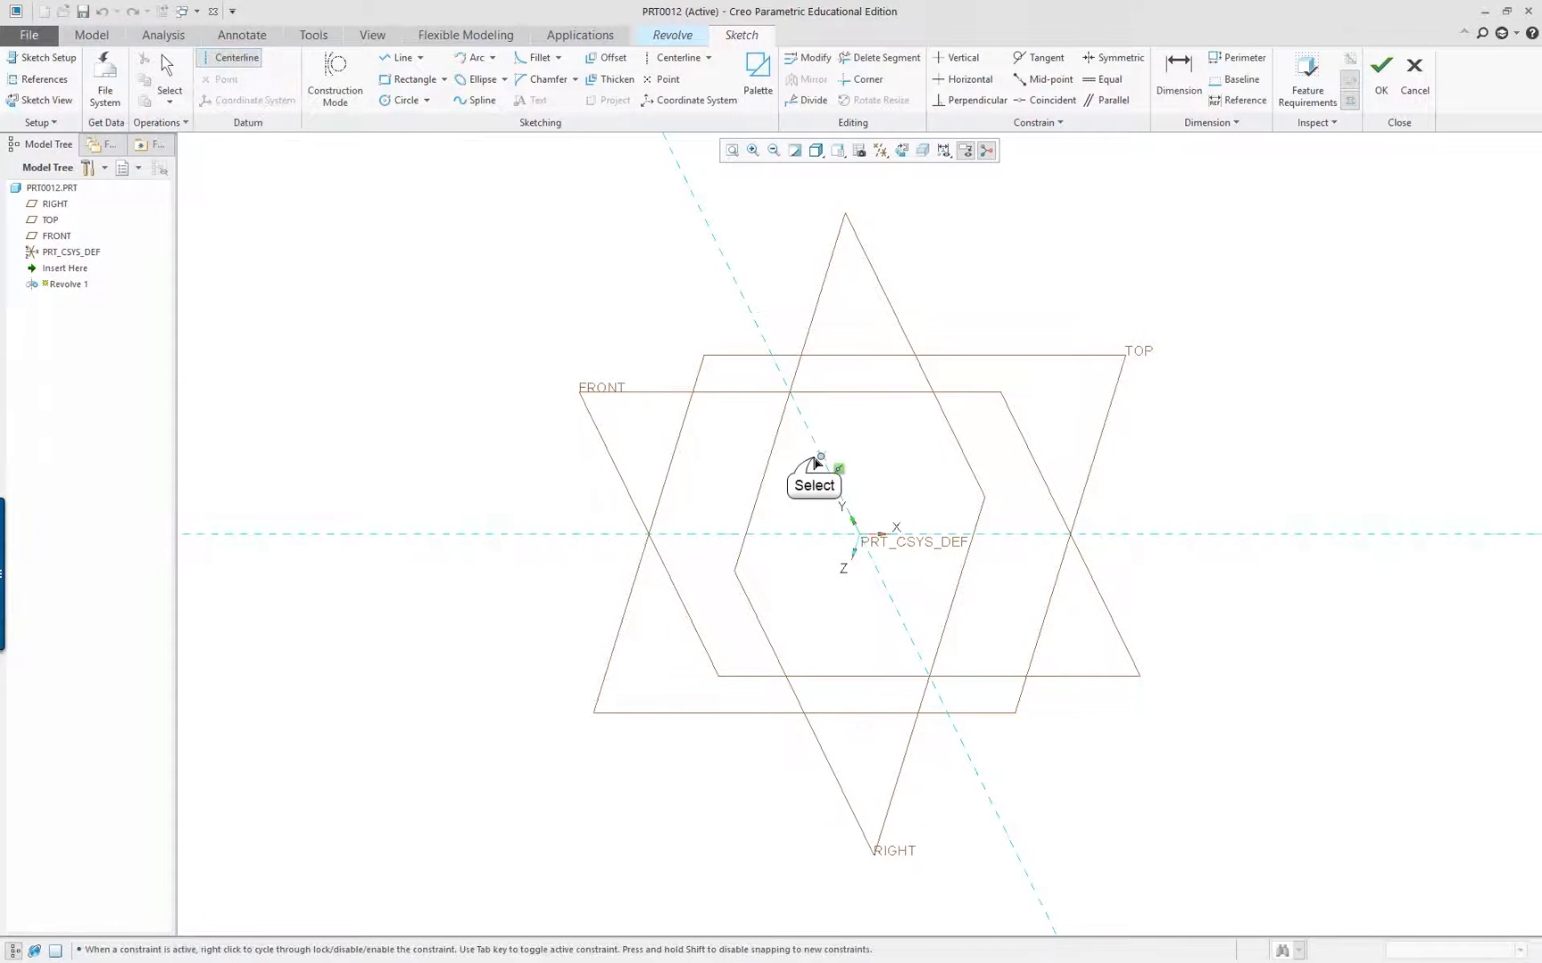
click(814, 457)
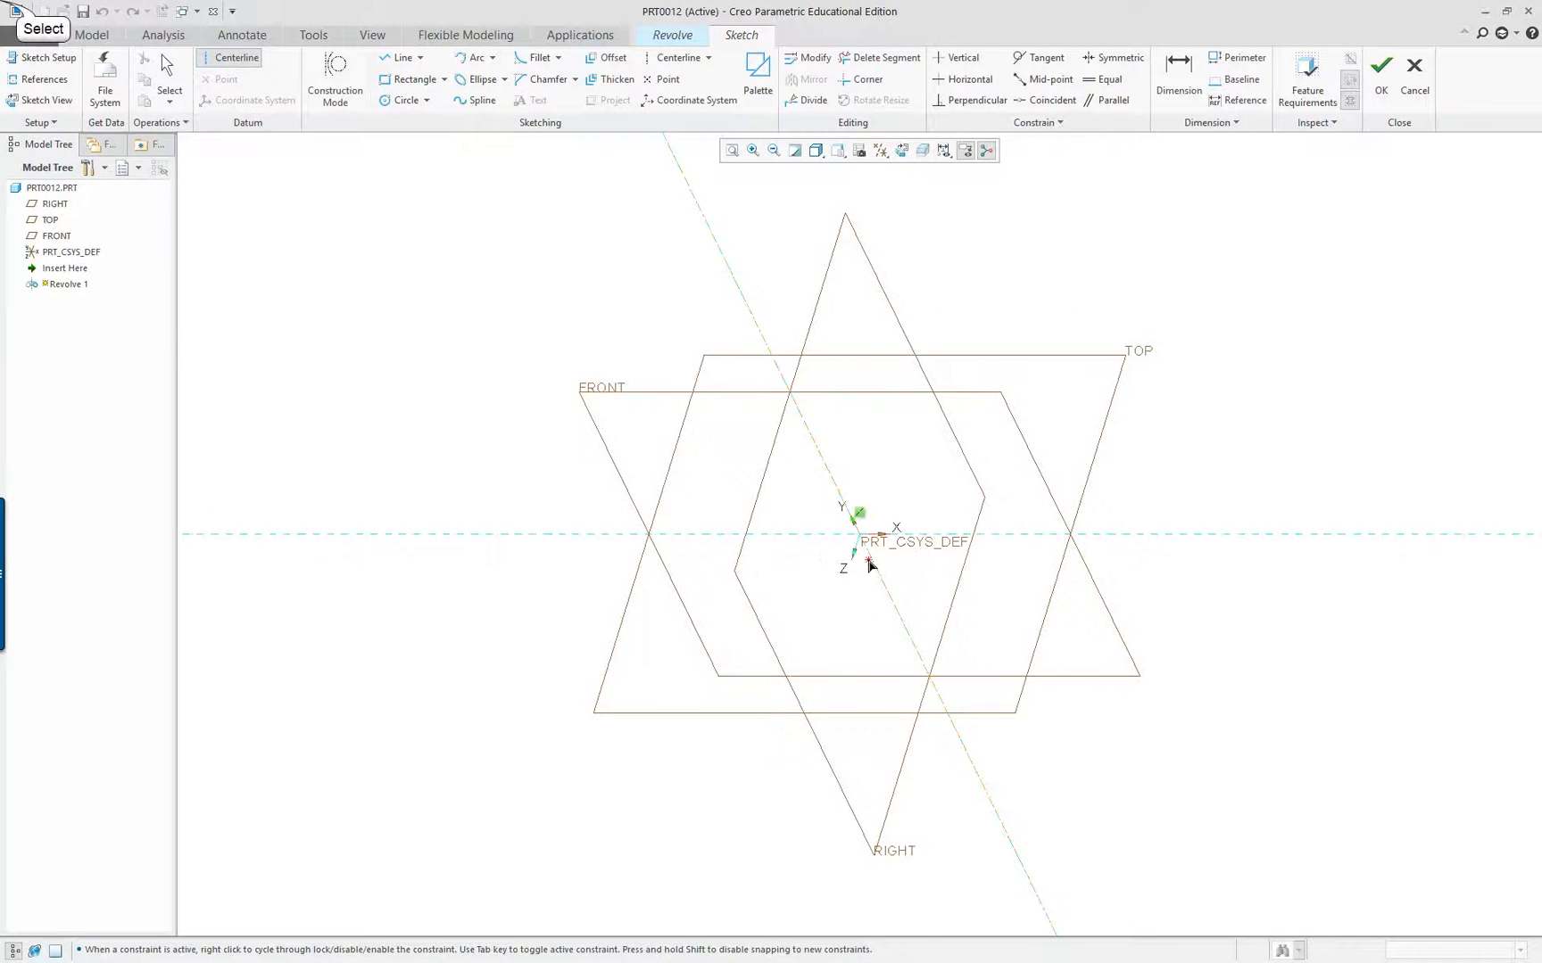
click(870, 565)
middle_click(1228, 631)
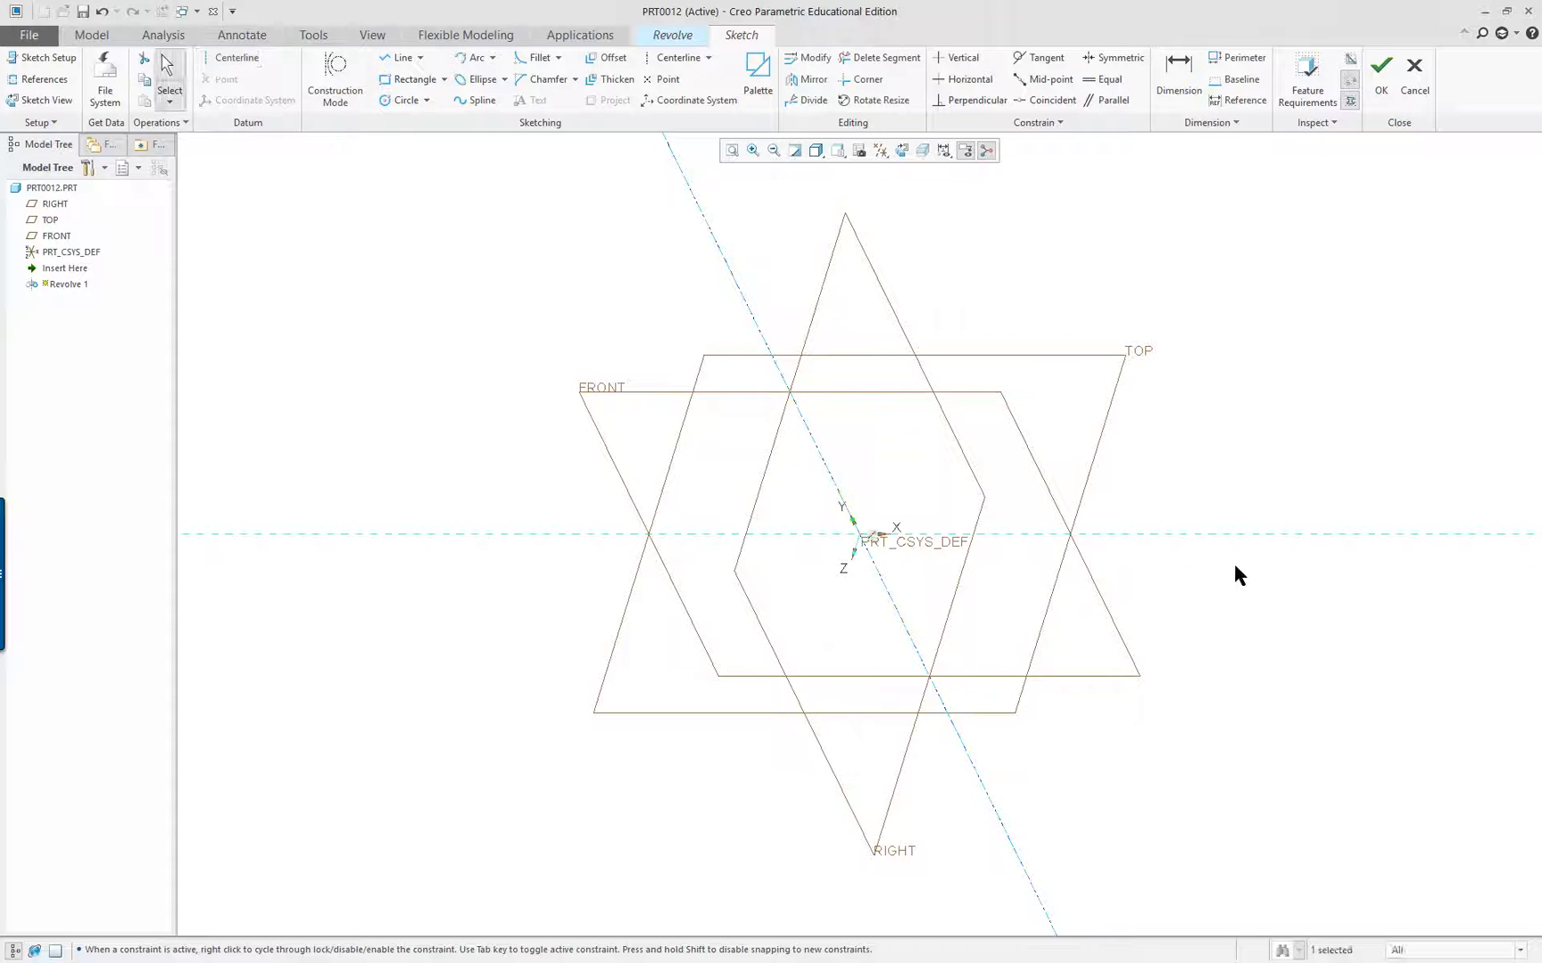
Sketch an ellipse on the positive X side, about 112 high, about 154 above the horizontal reference, with its center at about 601 diameter
click(473, 79)
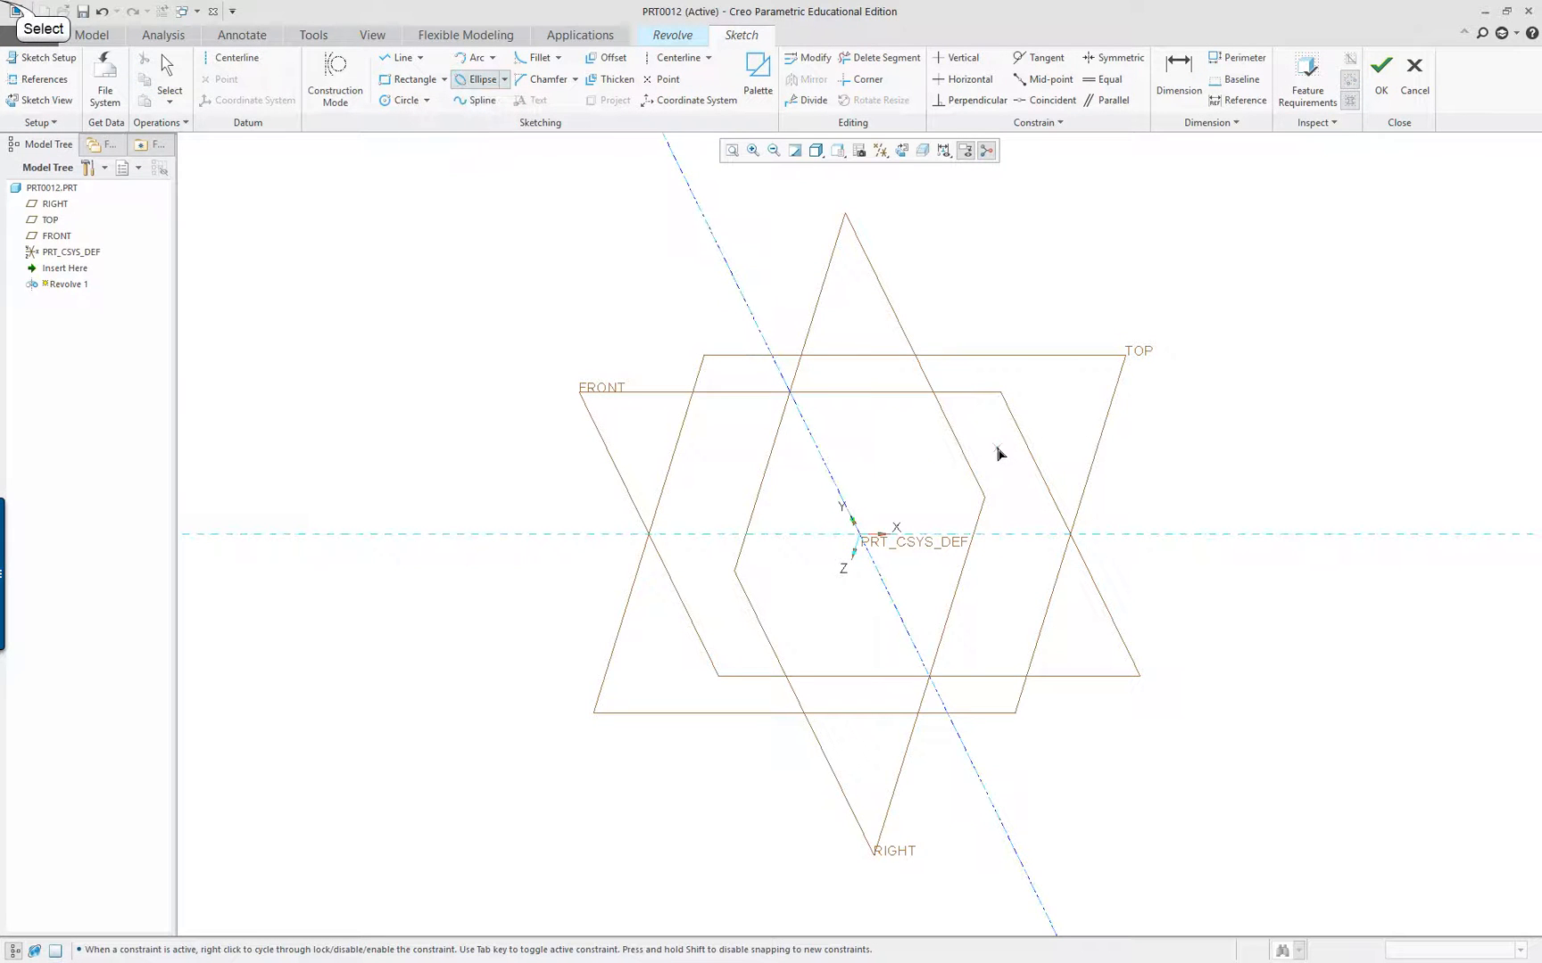
click(1136, 448)
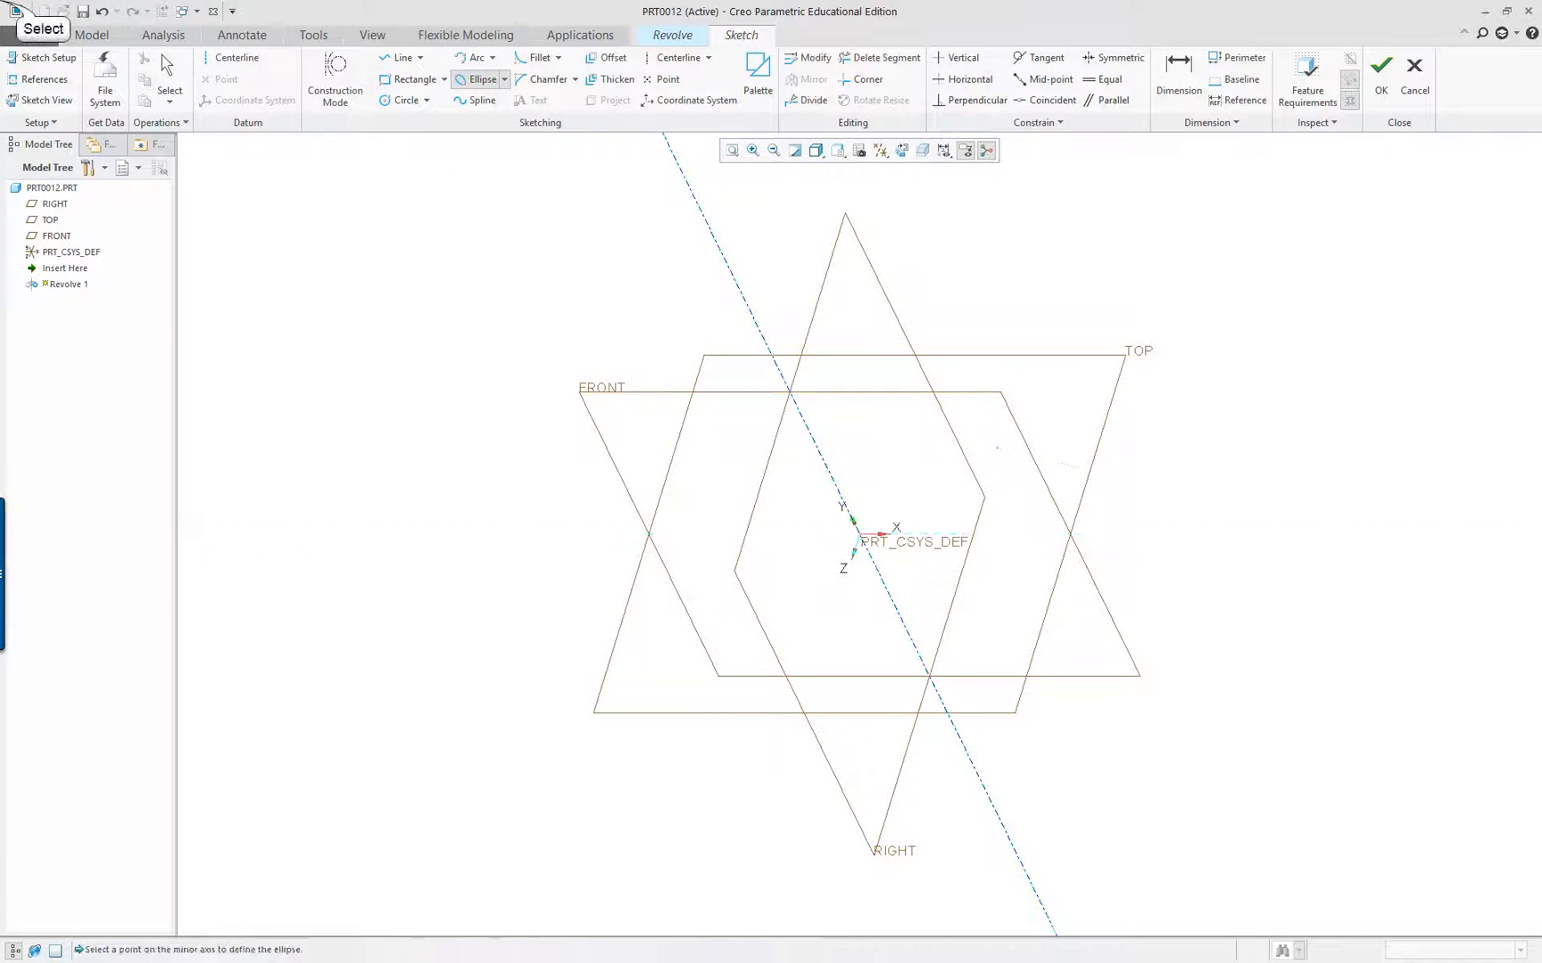
click(1047, 481)
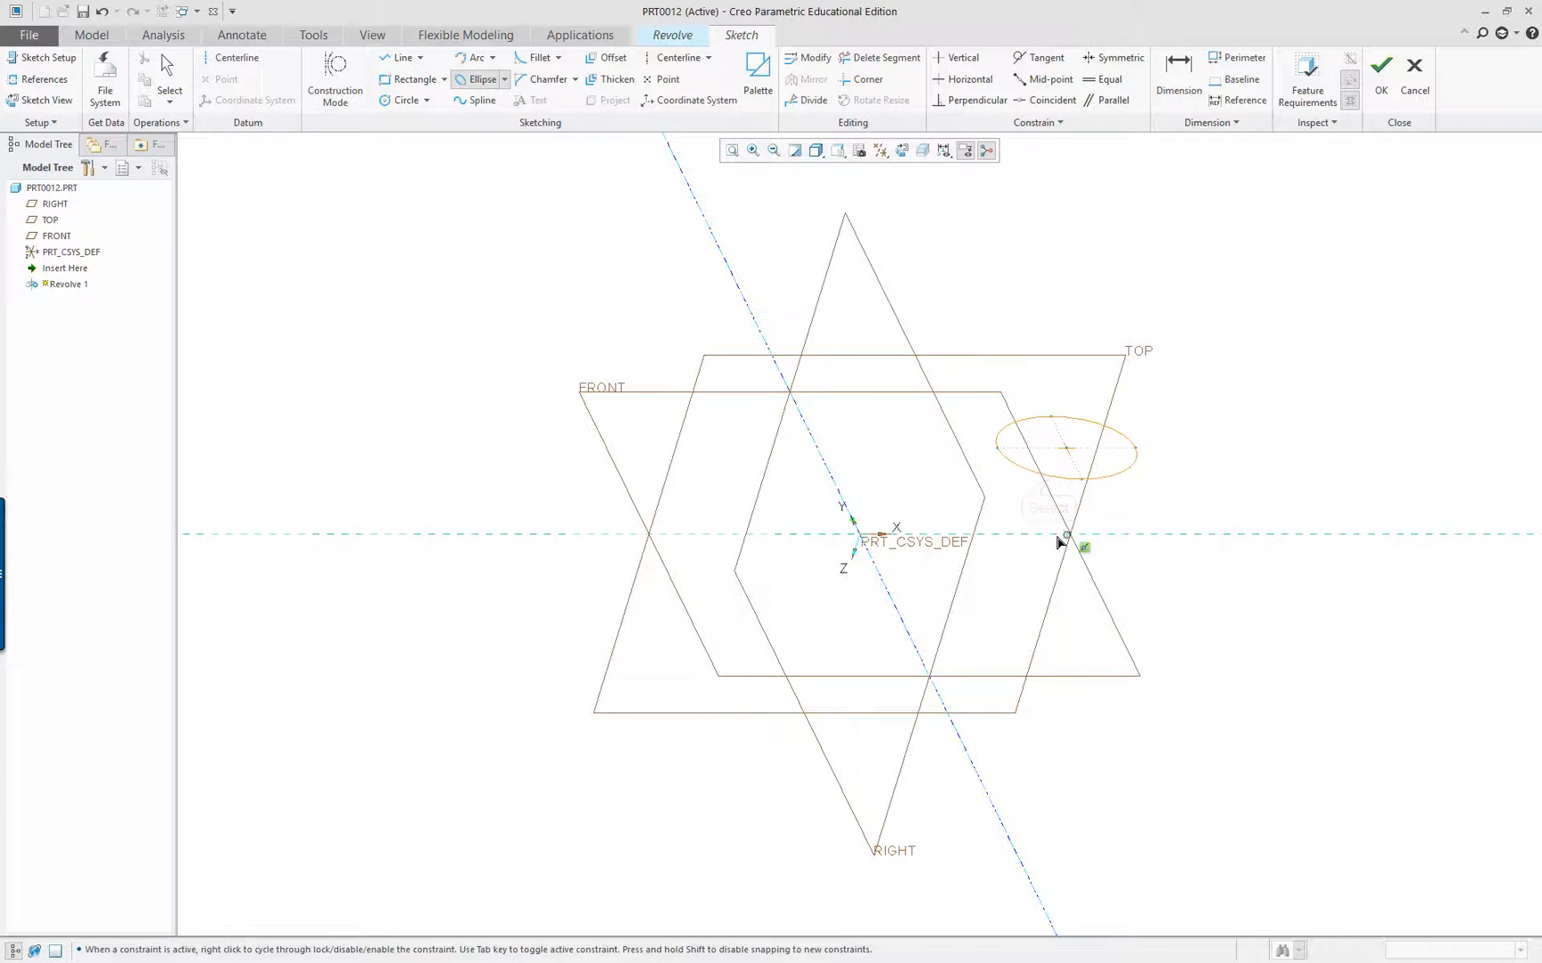
middle_click(1197, 440)
mouse_move(1220, 442)
middle_down()
mouse_move(1191, 403)
mouse_move(1163, 450)
mouse_move(1201, 430)
mouse_move(1201, 402)
mouse_move(1146, 393)
middle_up()
middle_drag(1088, 478, 1068, 505)
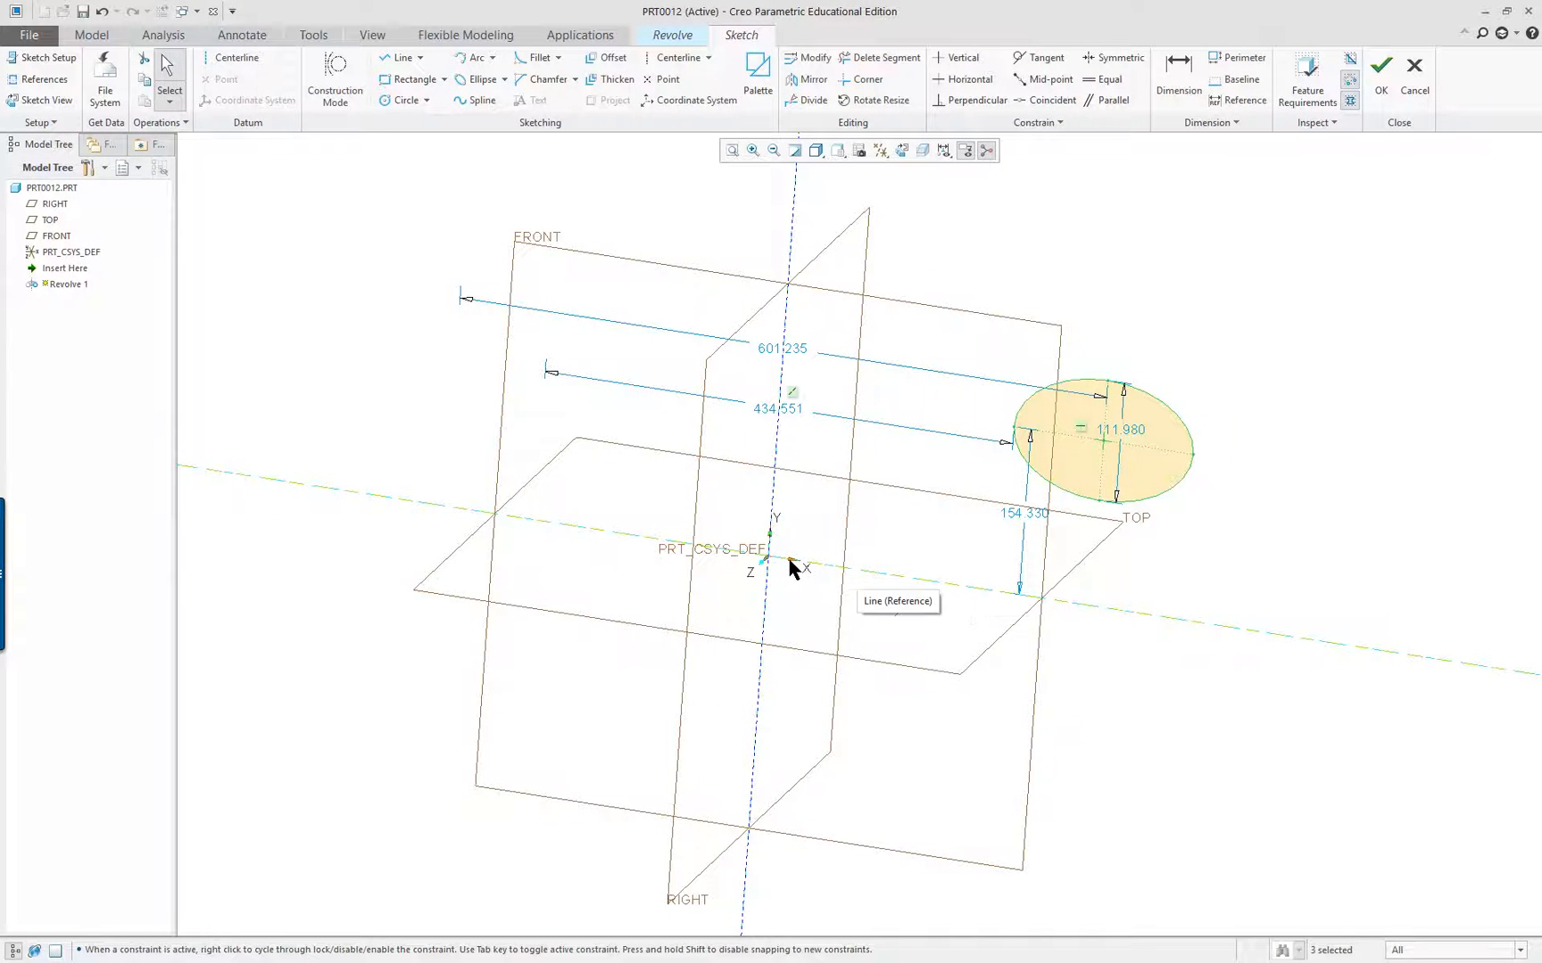
Finish the ellipse sketch and preview it revolved 360 degrees about the internal centerline
mouse_move(1208, 584)
middle_down()
mouse_move(1248, 543)
mouse_move(1188, 602)
middle_up()
right_click(1238, 495)
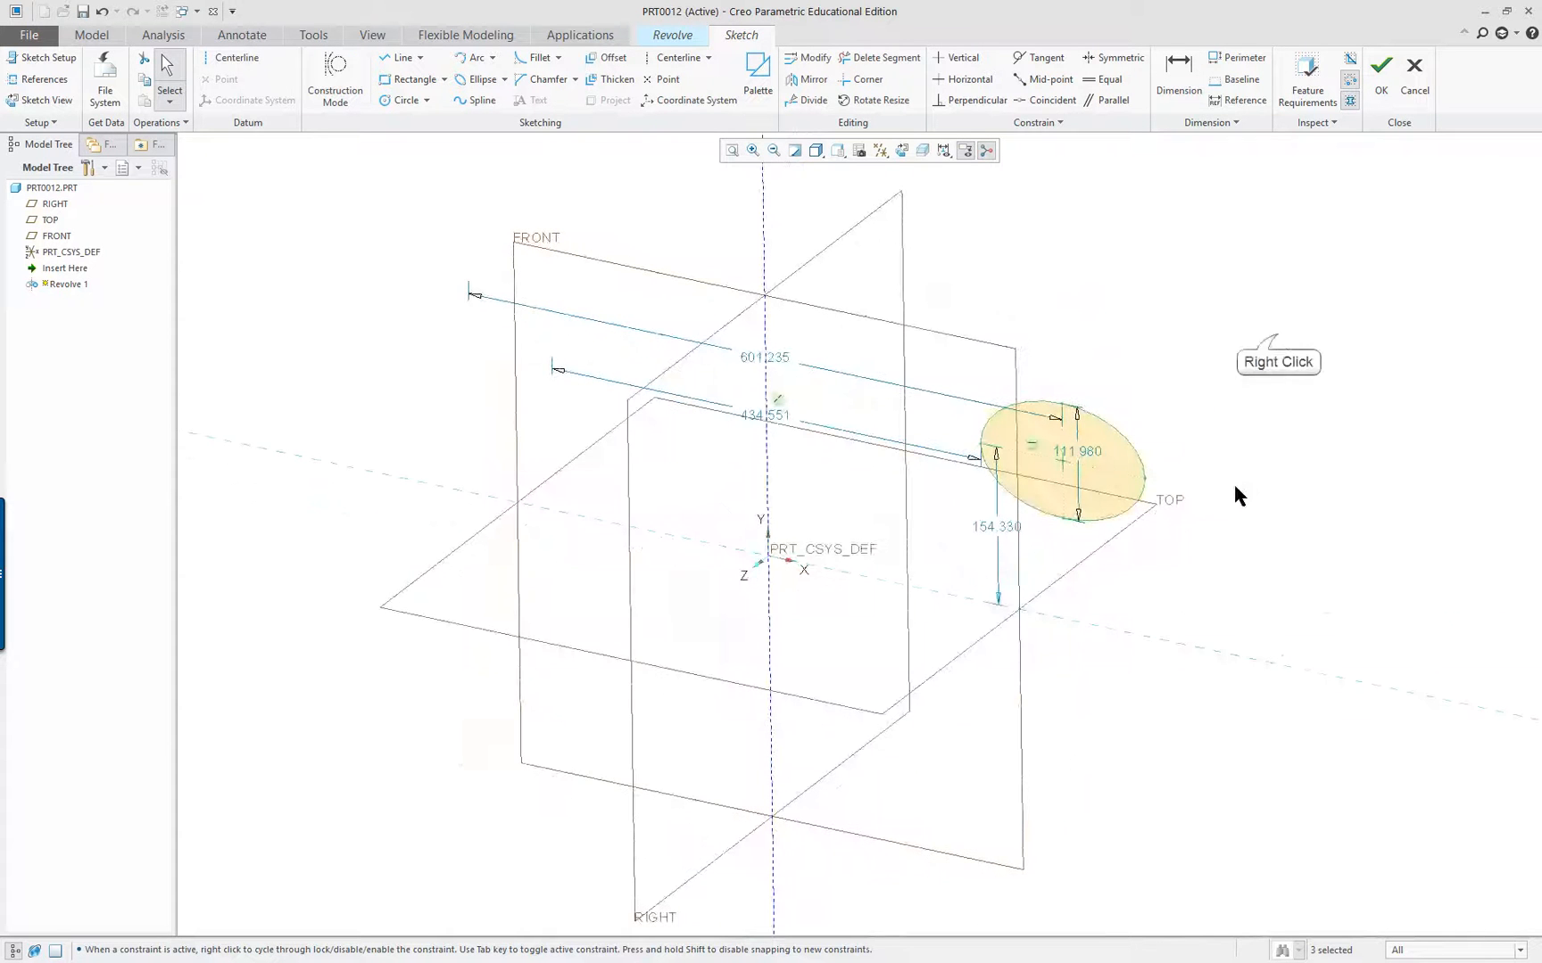
right_click(1277, 332)
click(1316, 511)
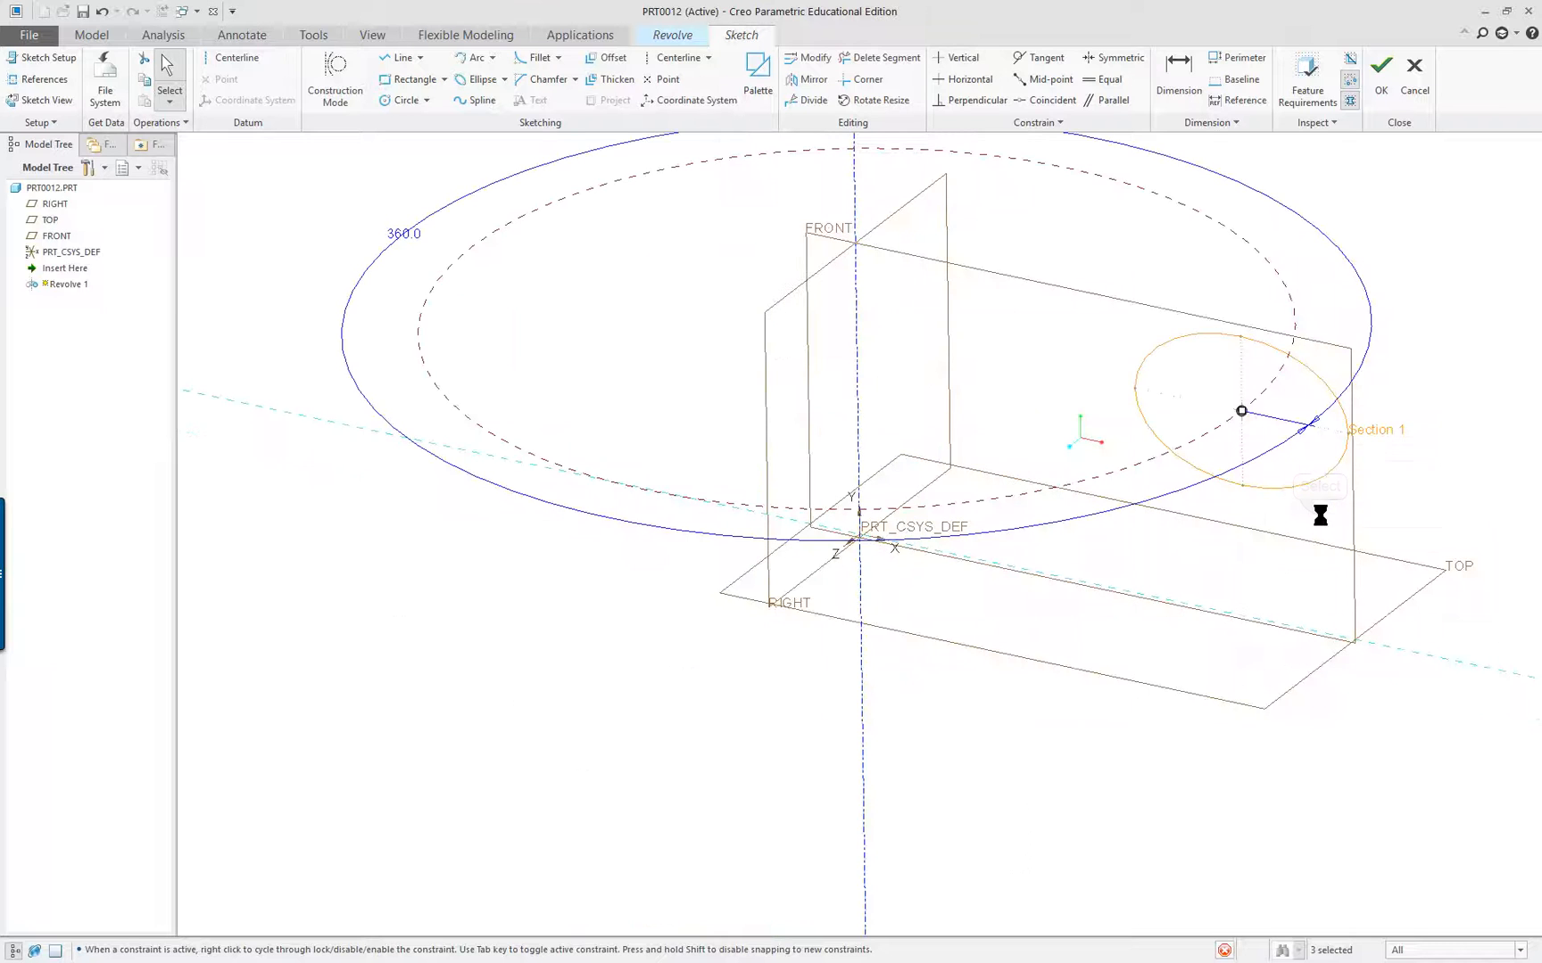
scroll(1381, 485, up, 3)
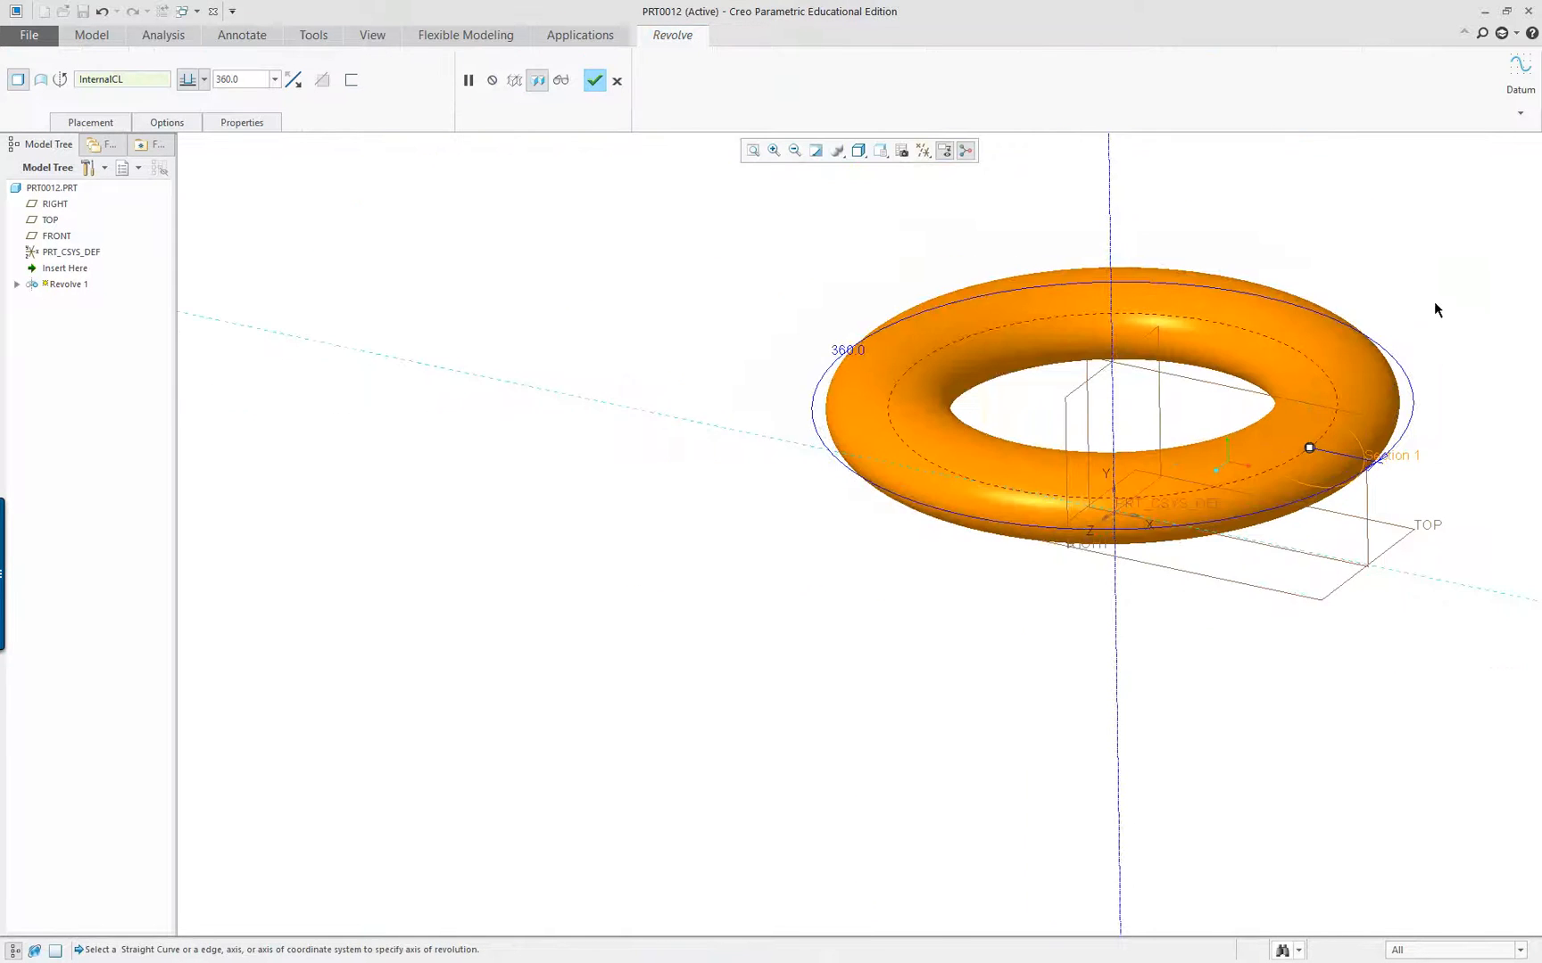
scroll(1432, 303, down, 2)
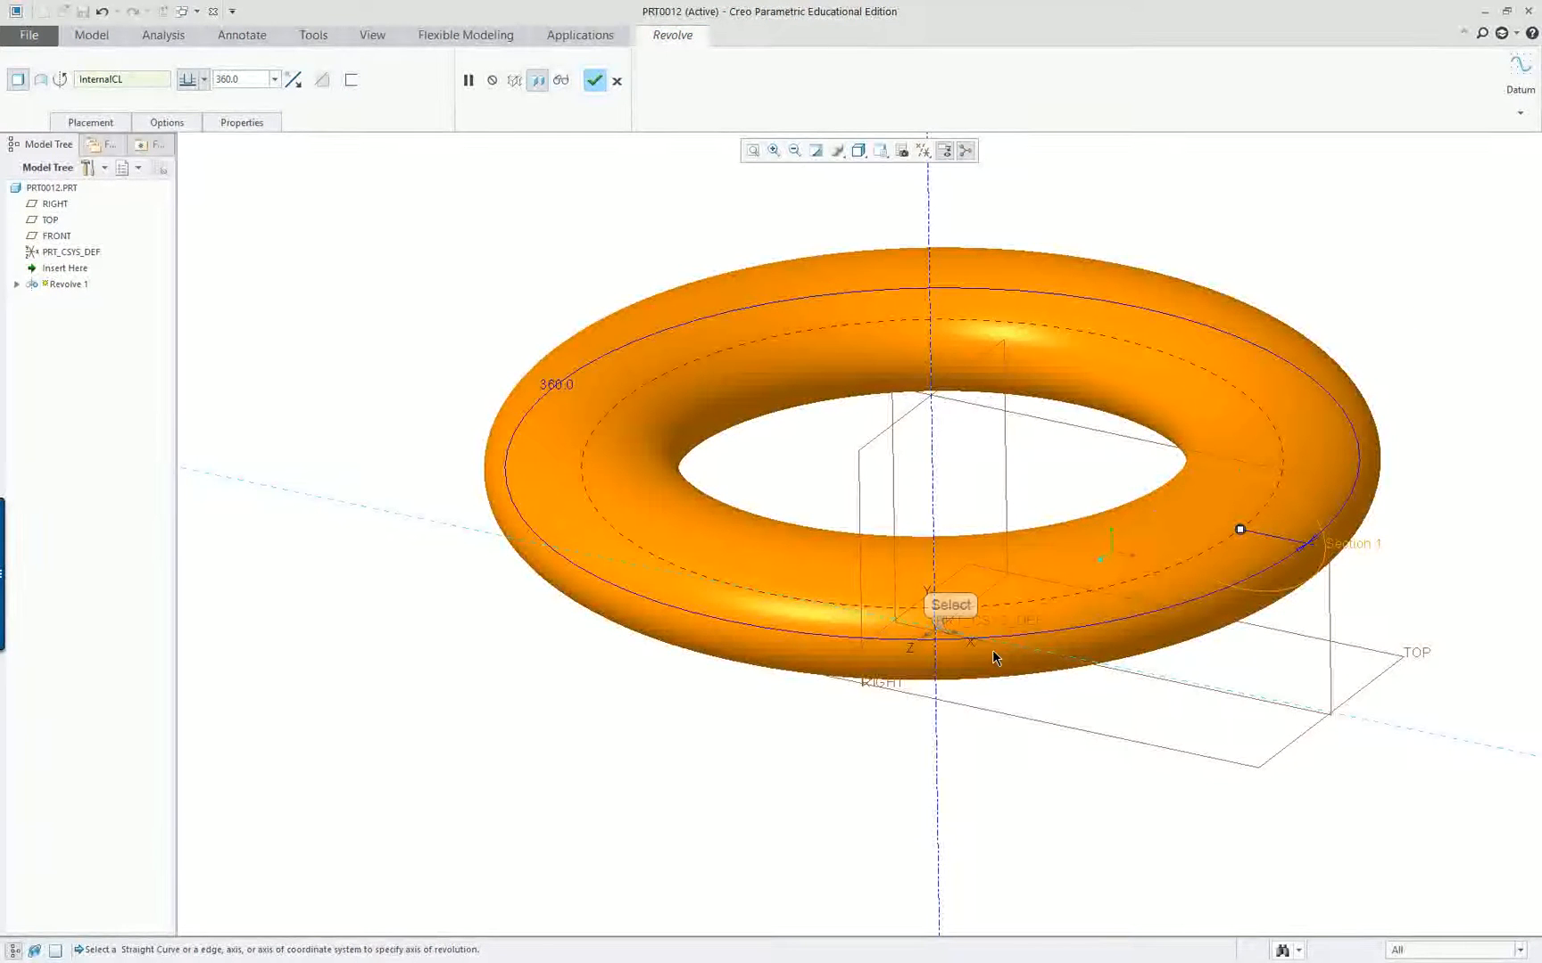
Try the coordinate system's X axis as the axis of revolution, then revolve about its Y axis instead
click(951, 638)
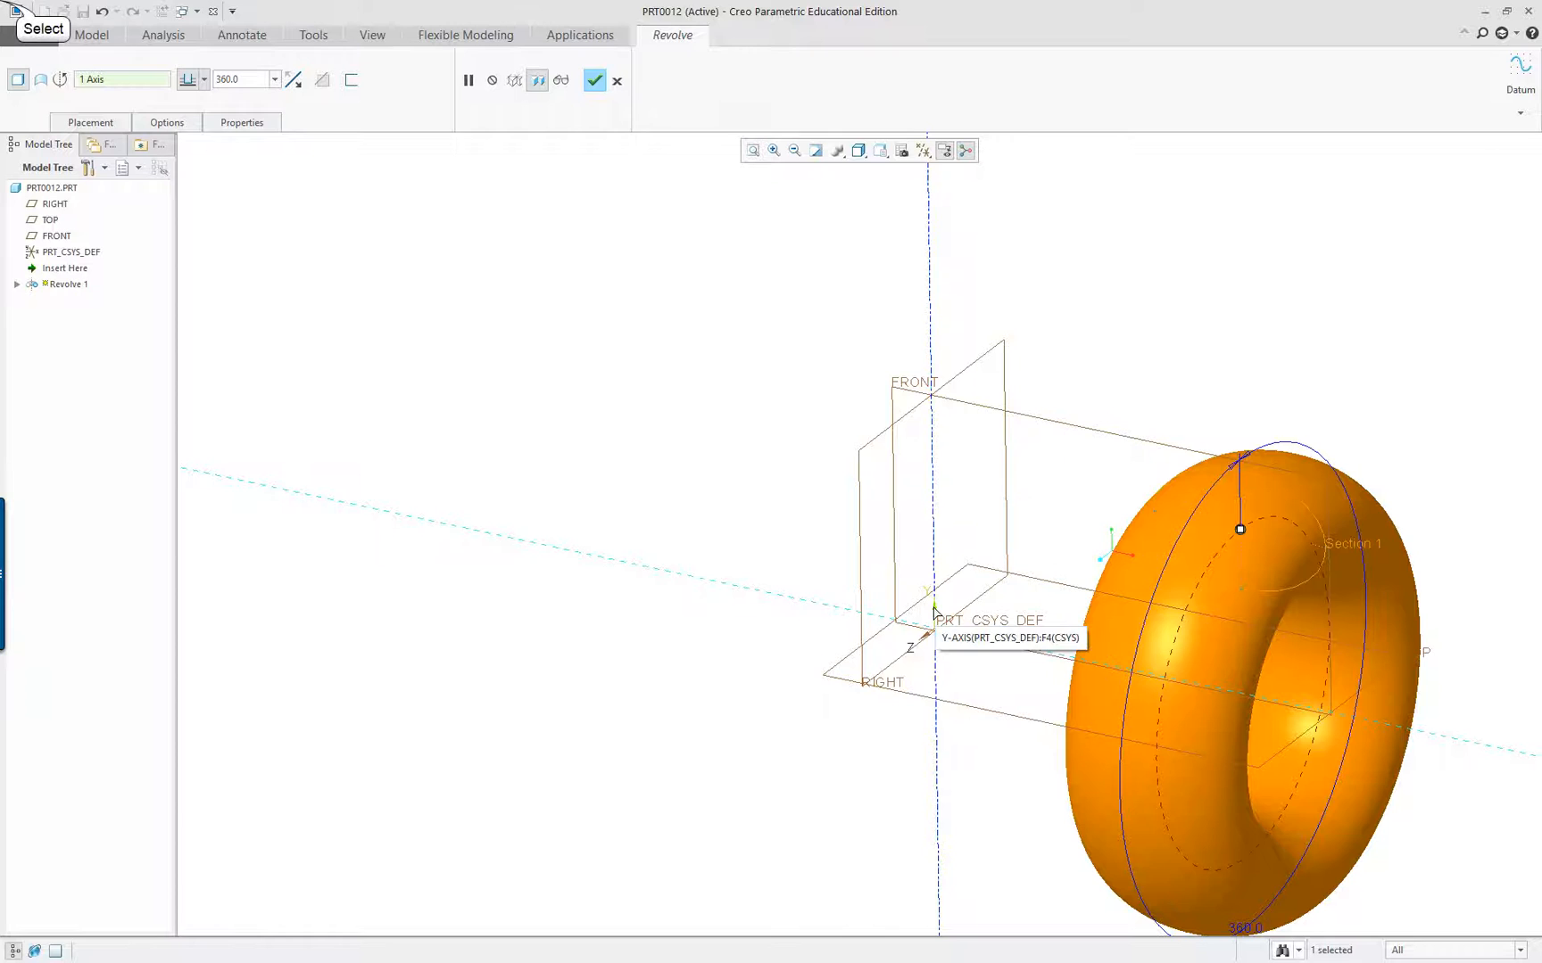
click(934, 610)
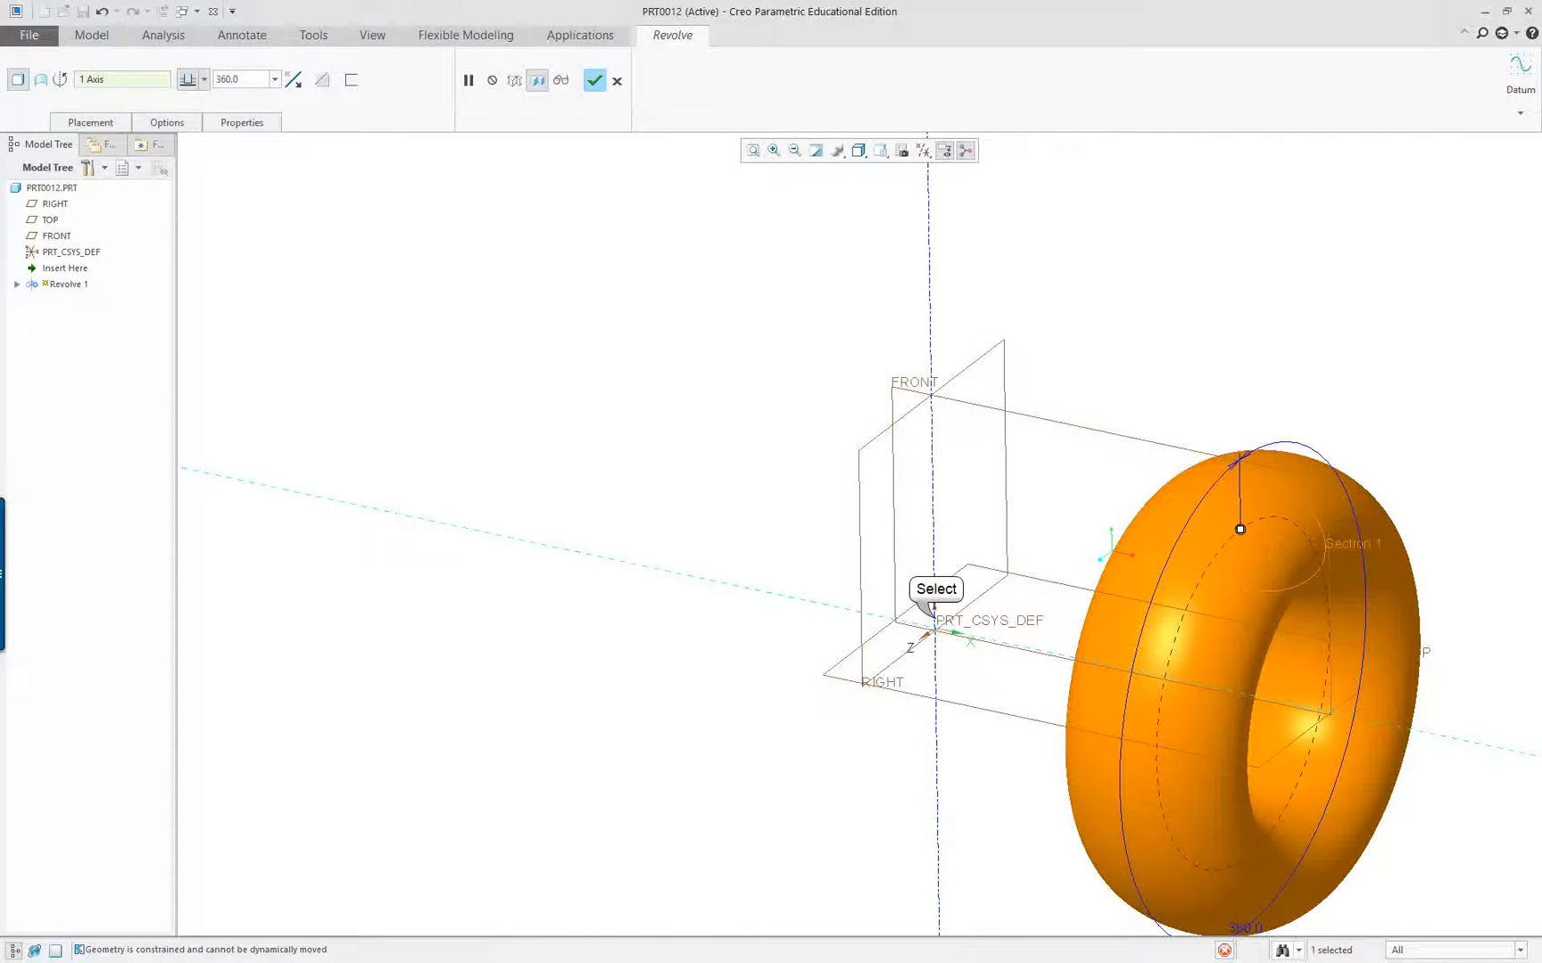
click(936, 622)
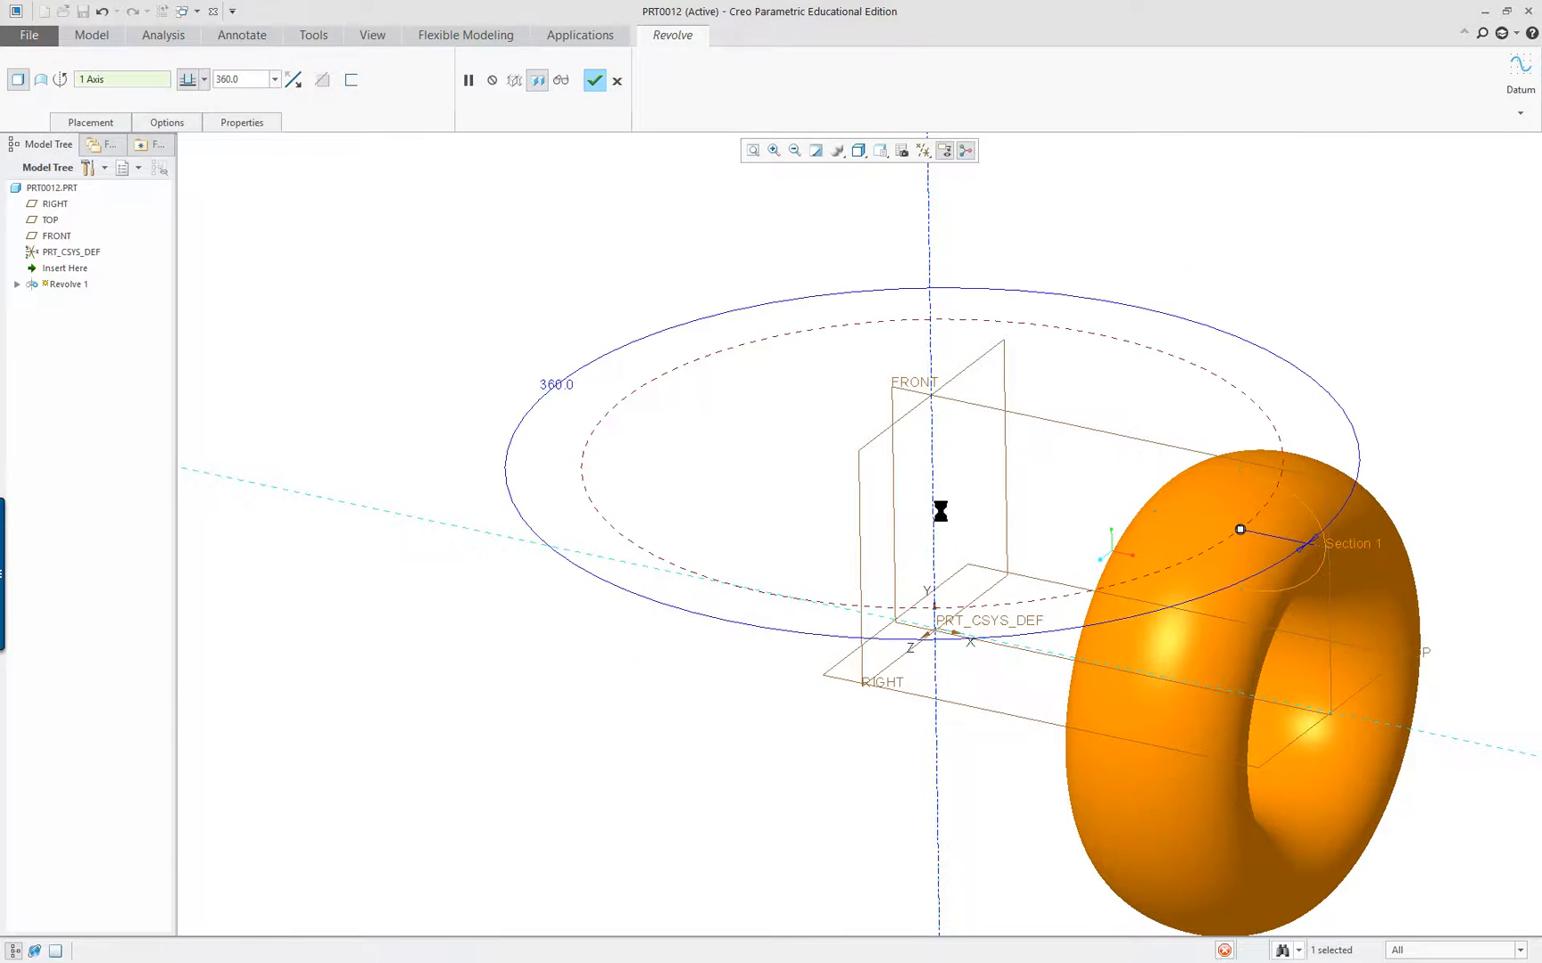
middle_drag(1044, 502, 1163, 535)
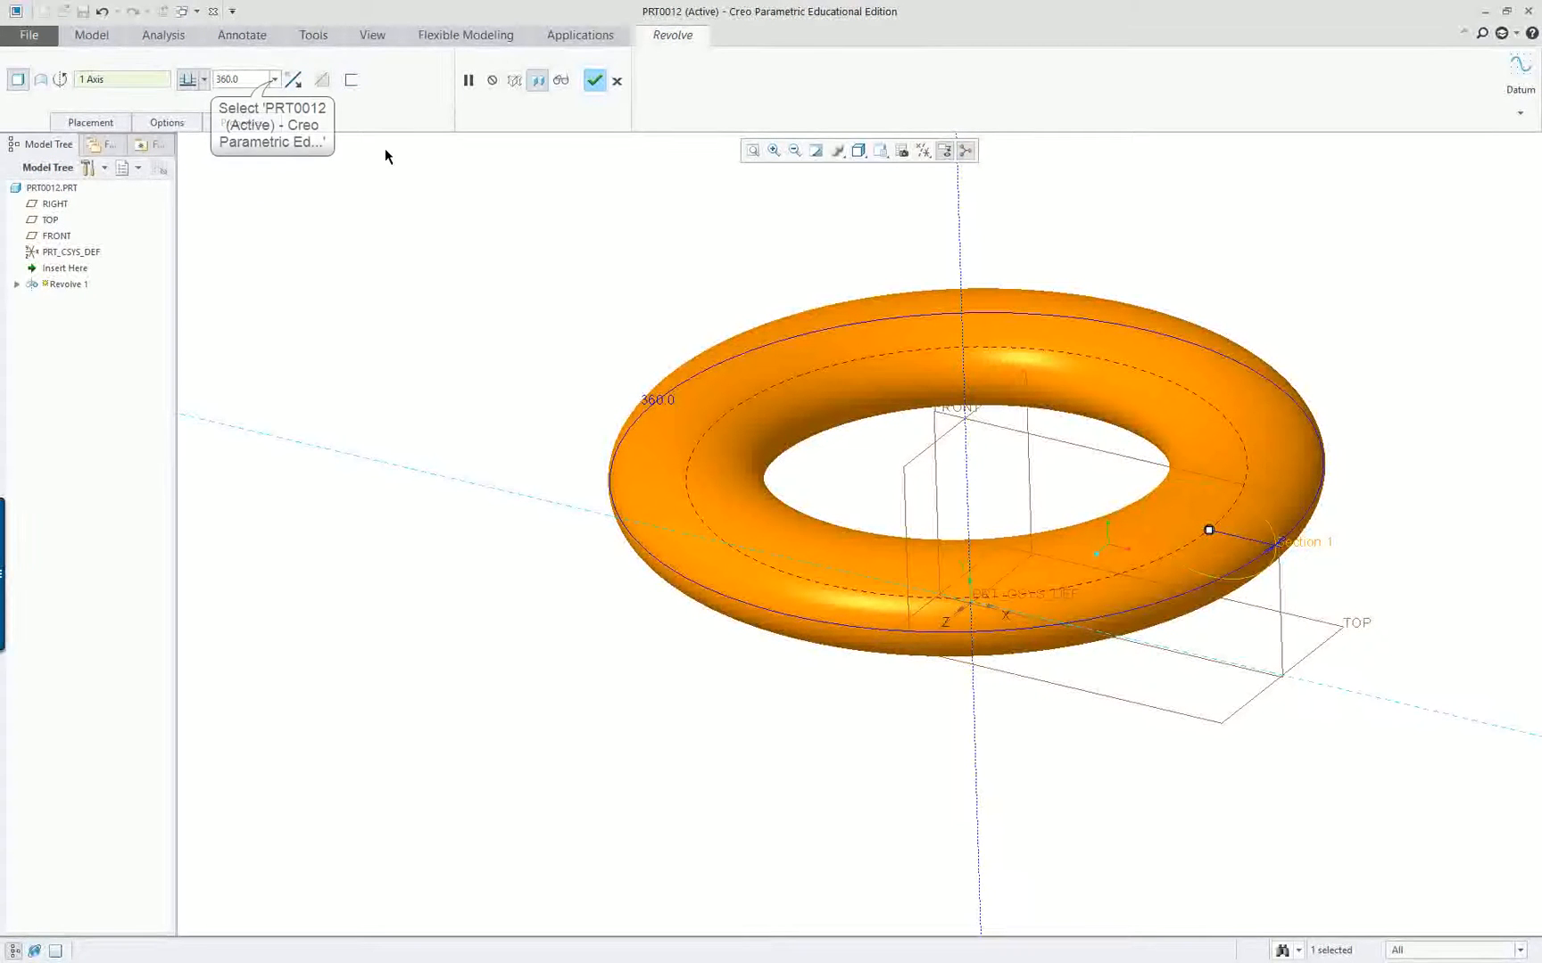
Set the revolve angle to 180 degrees, thicken the section with a 4.032 wall, and complete the feature
click(274, 80)
click(249, 123)
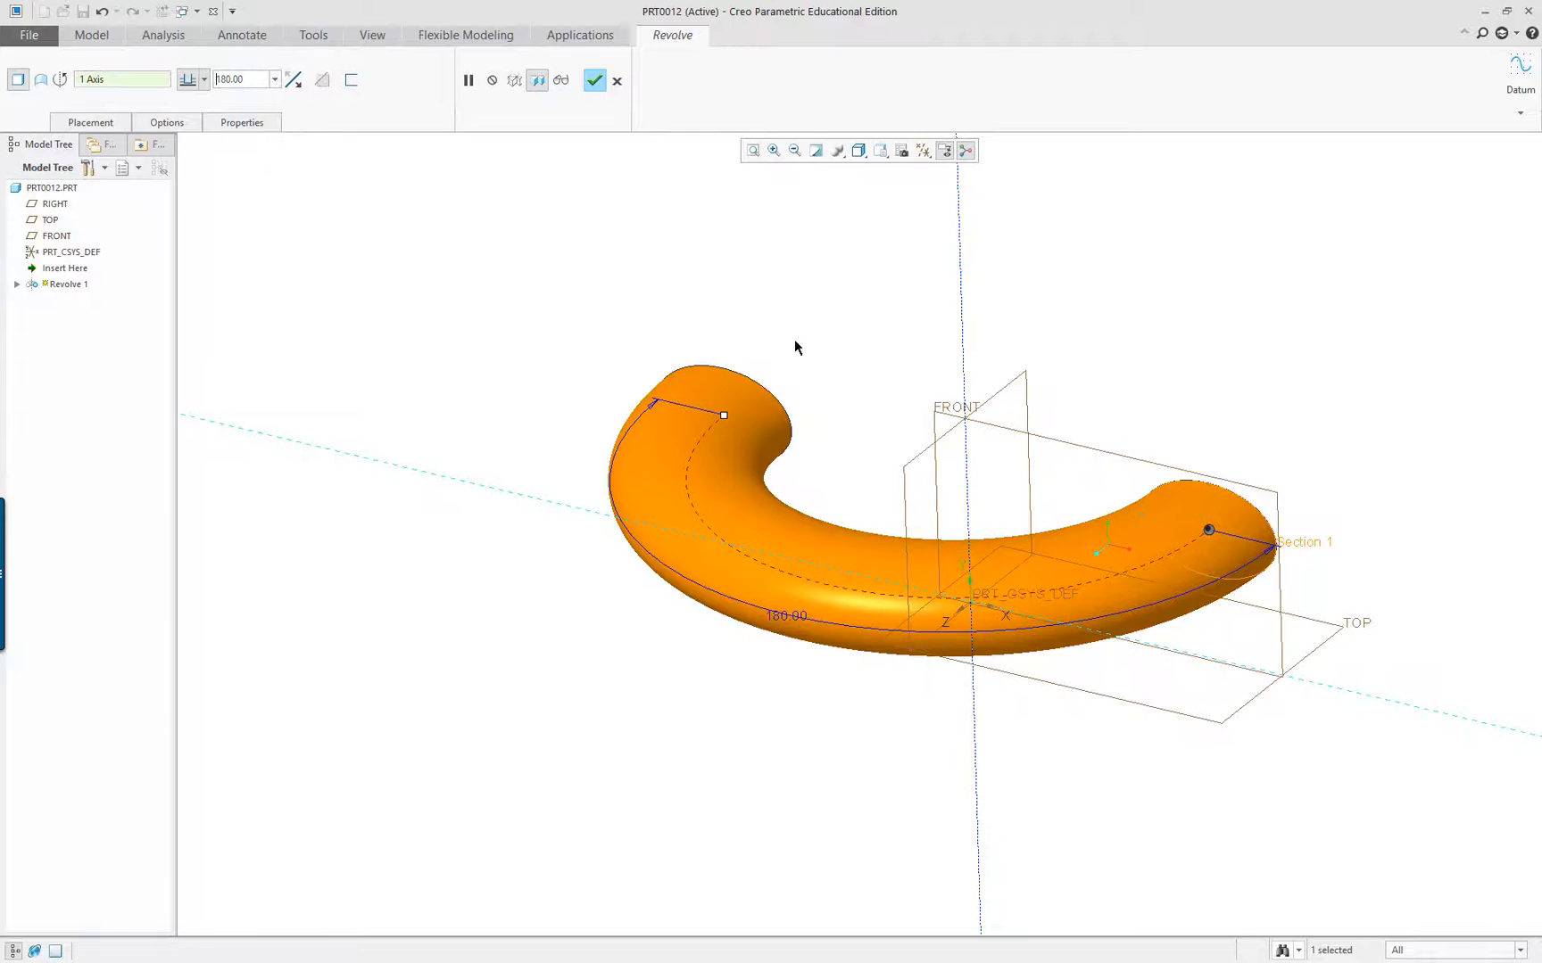
click(350, 79)
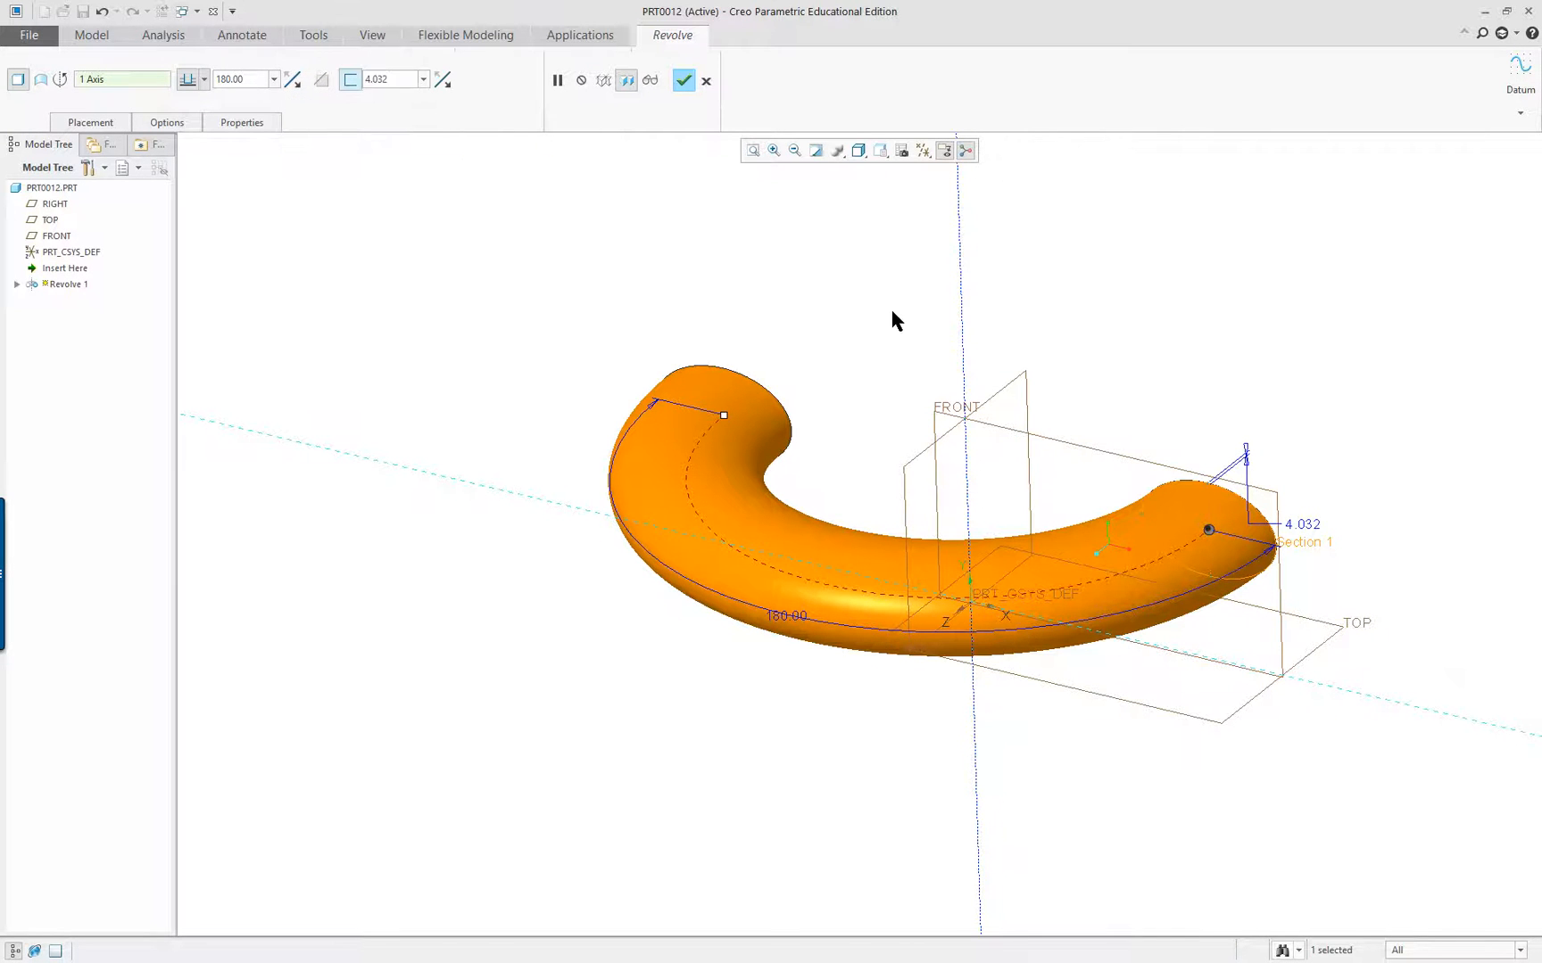
middle_drag(891, 317, 721, 234)
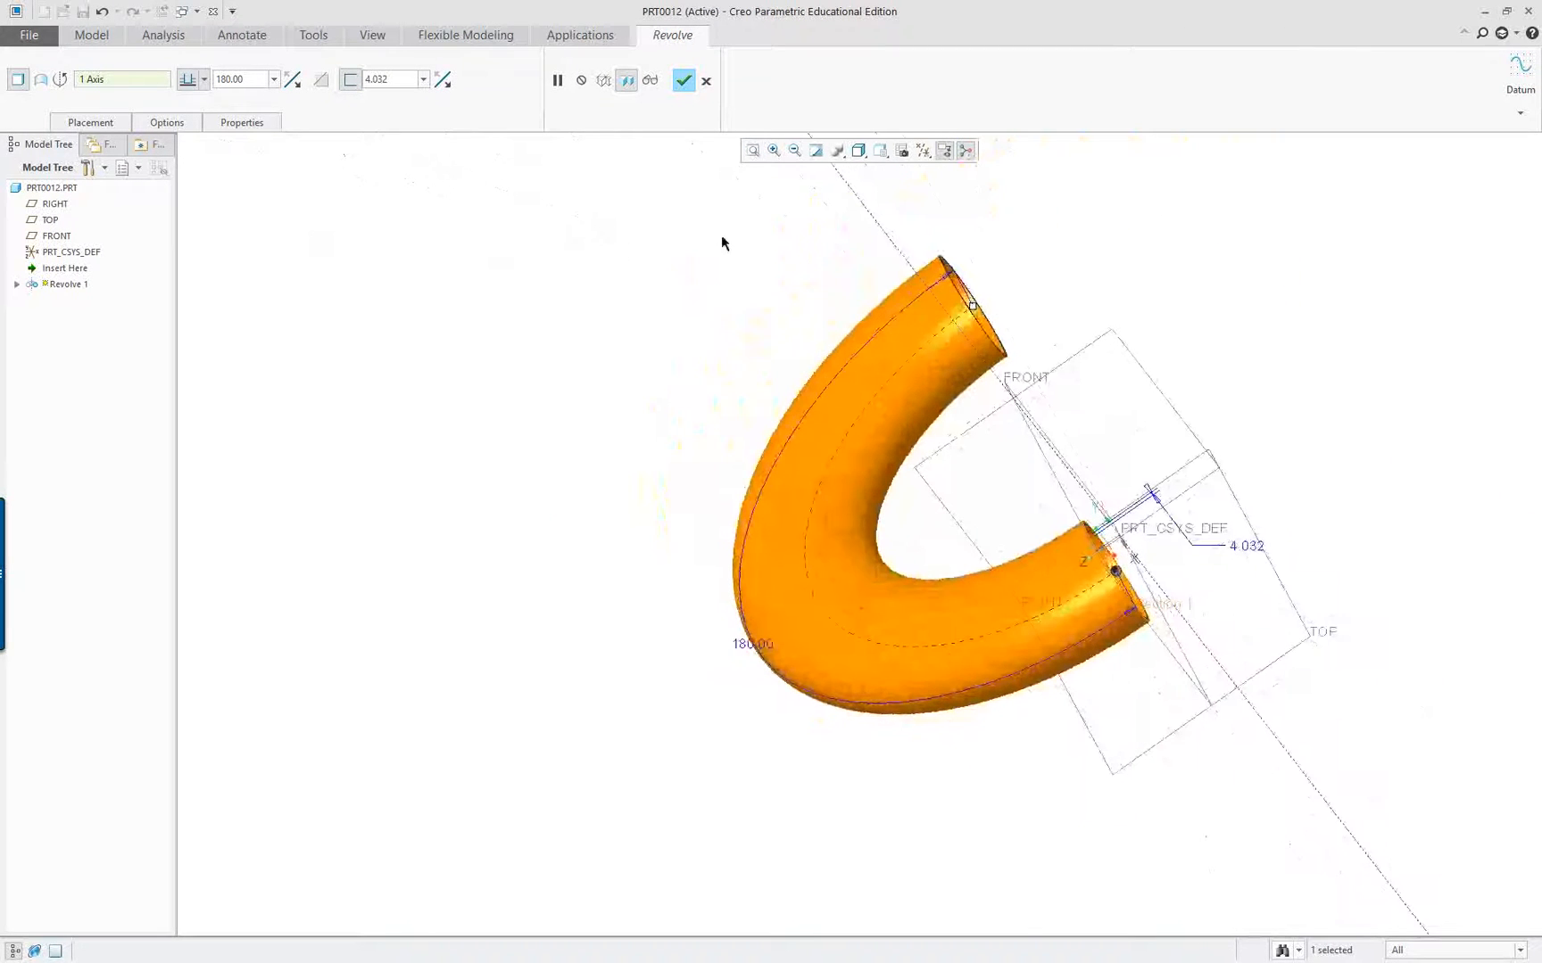
middle_click(638, 250)
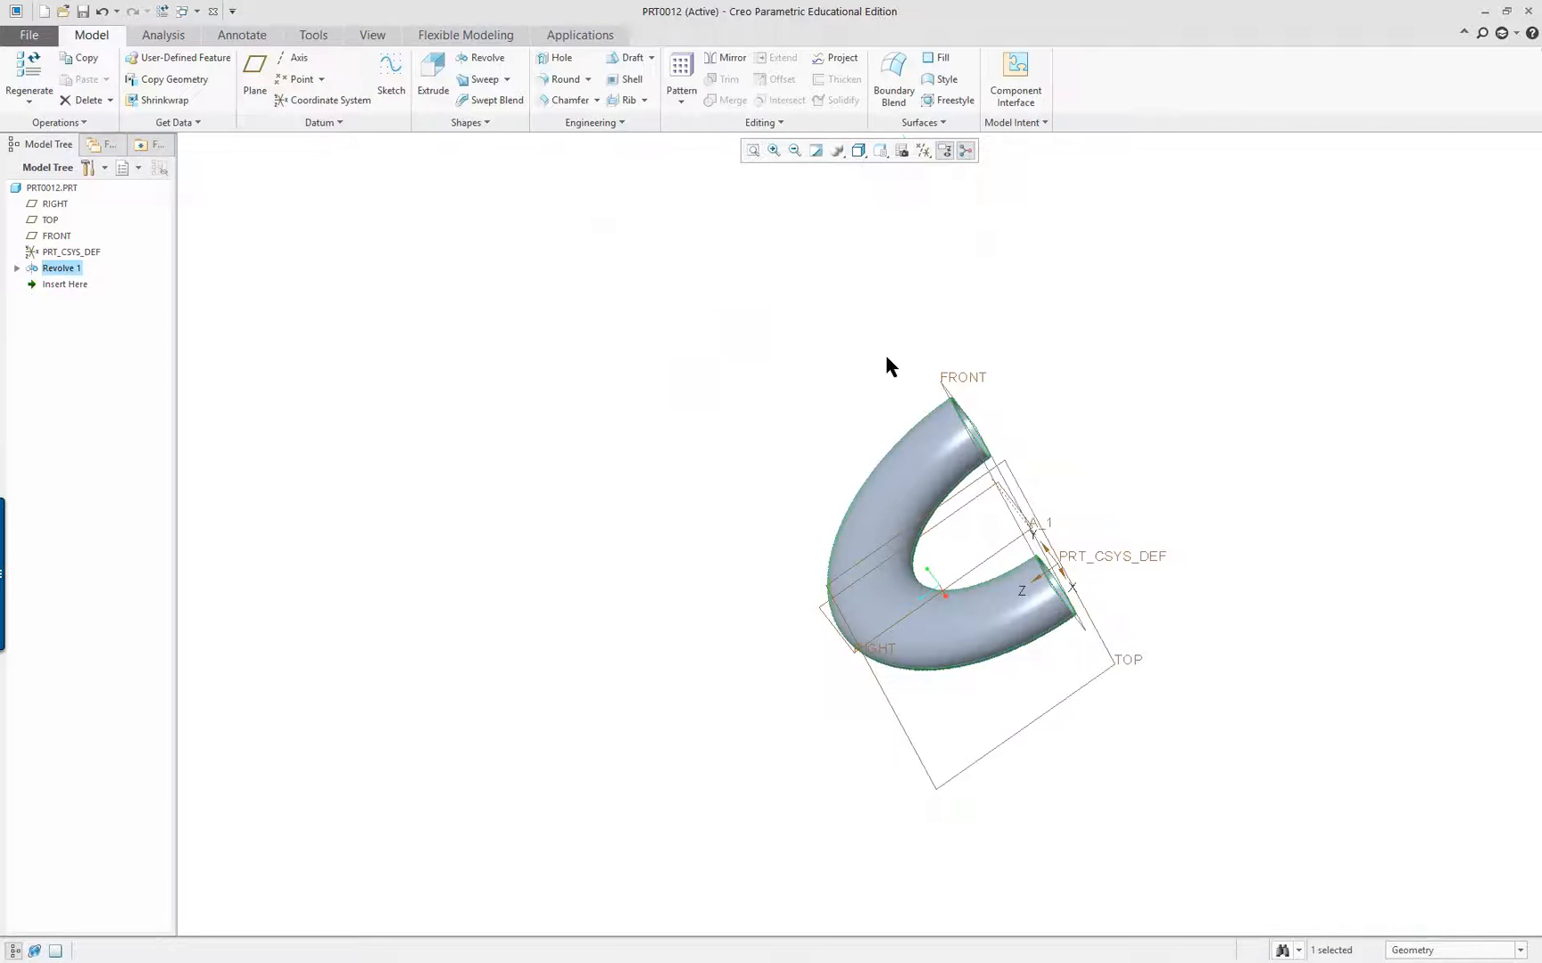
middle_drag(888, 361, 1008, 389)
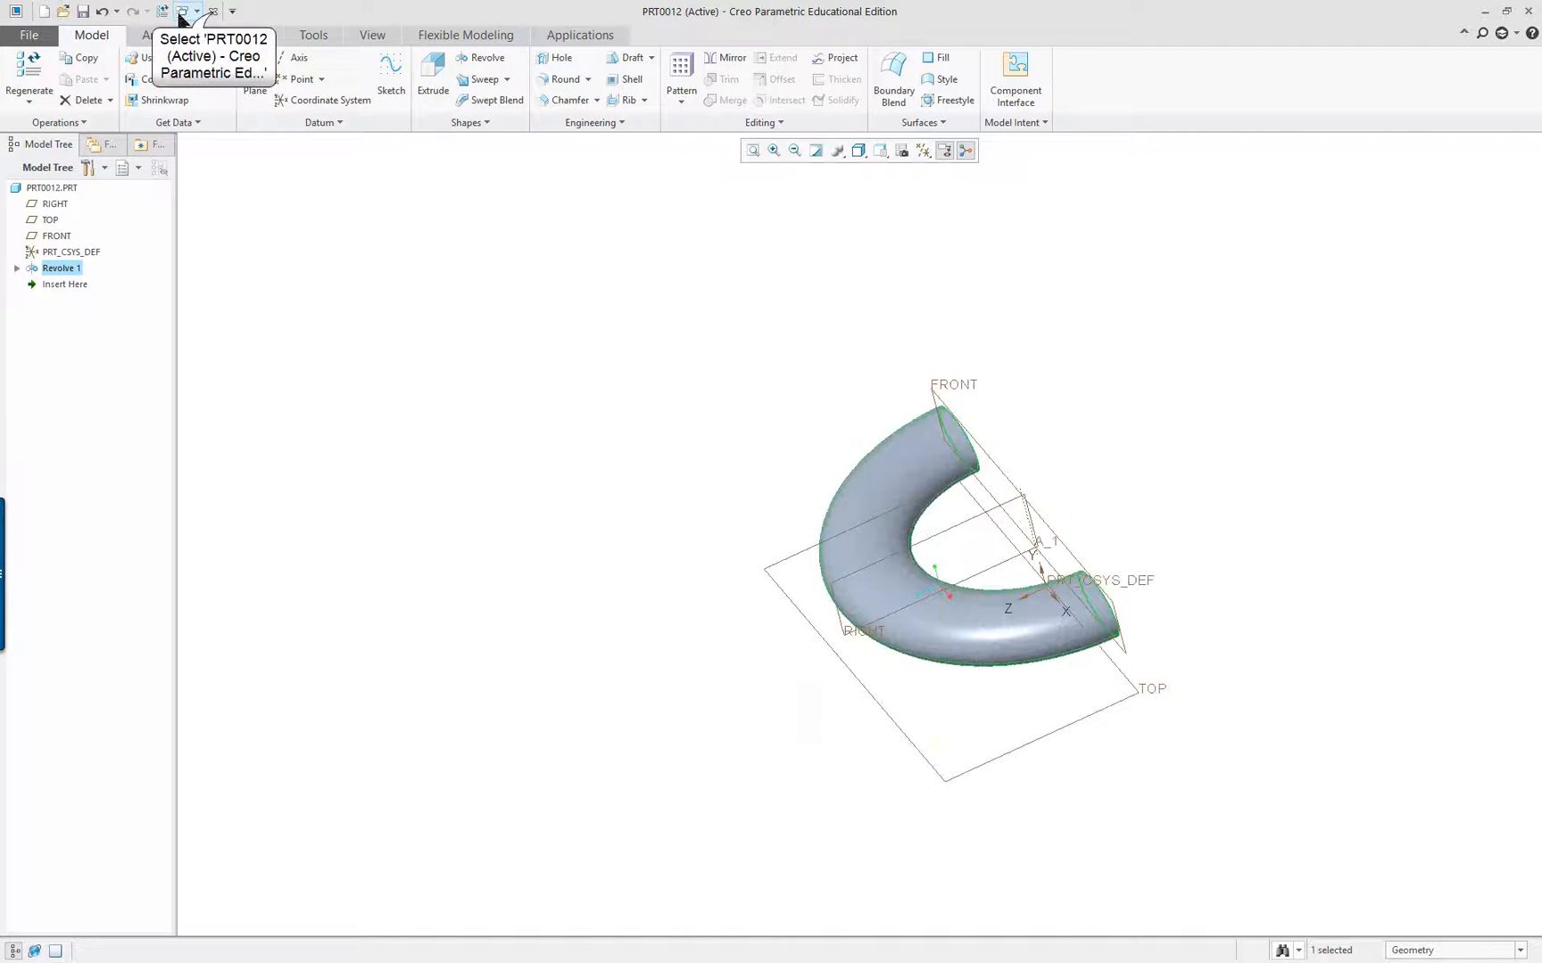
Close the bent tube's part window and create a new solid part with the default template
click(213, 11)
key(alt+Tab)
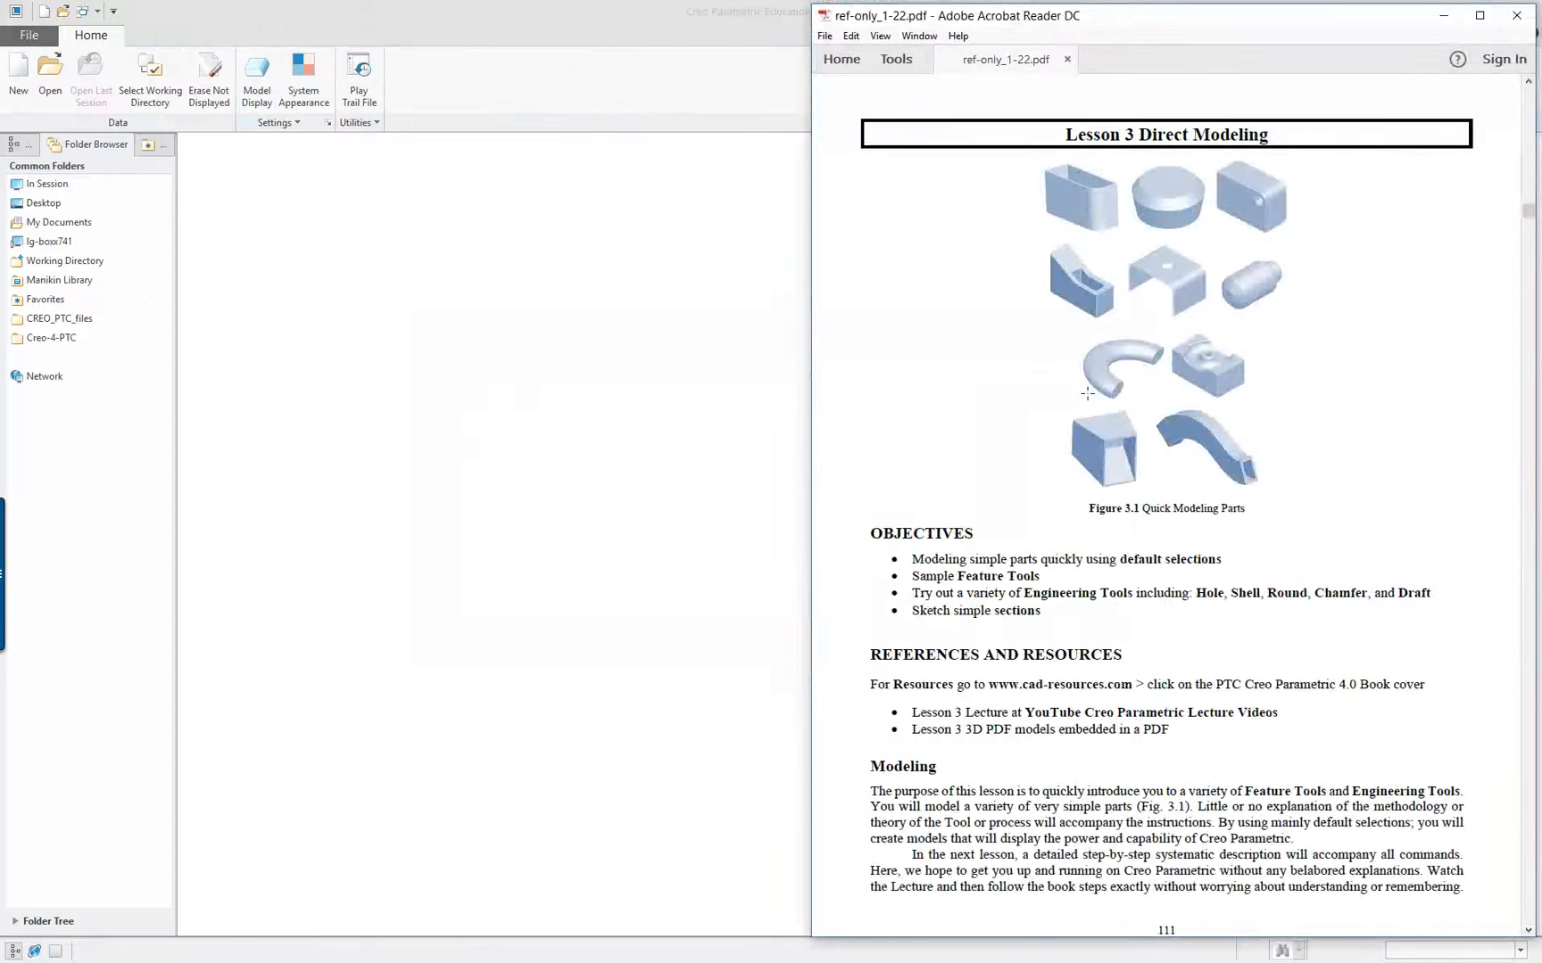
click(426, 254)
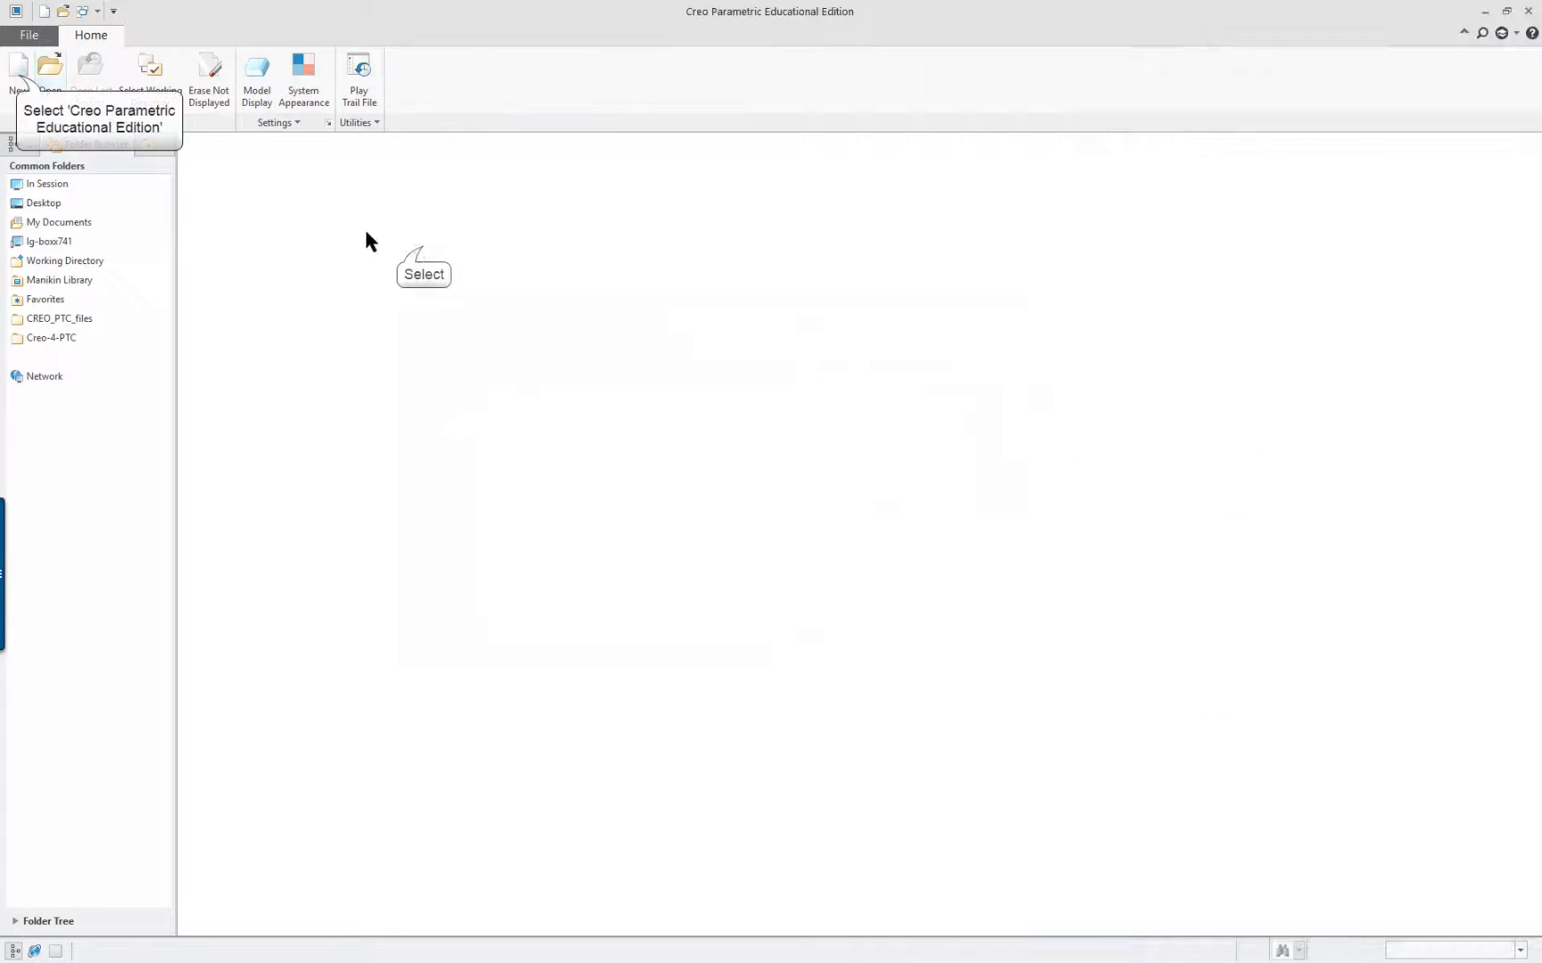
click(17, 76)
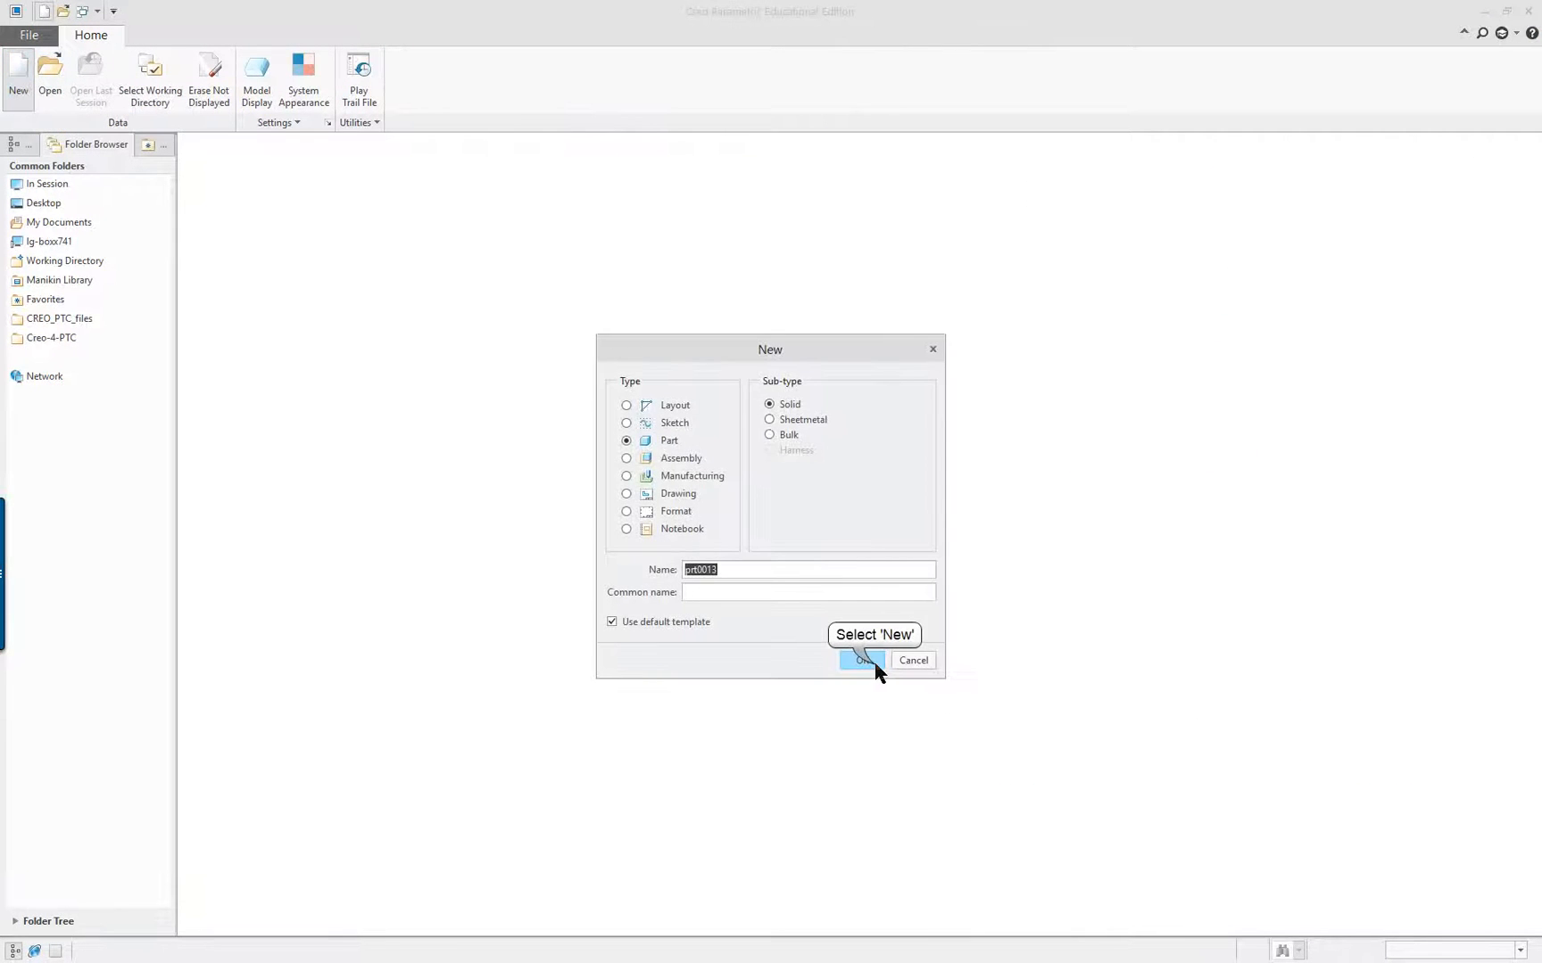
click(875, 664)
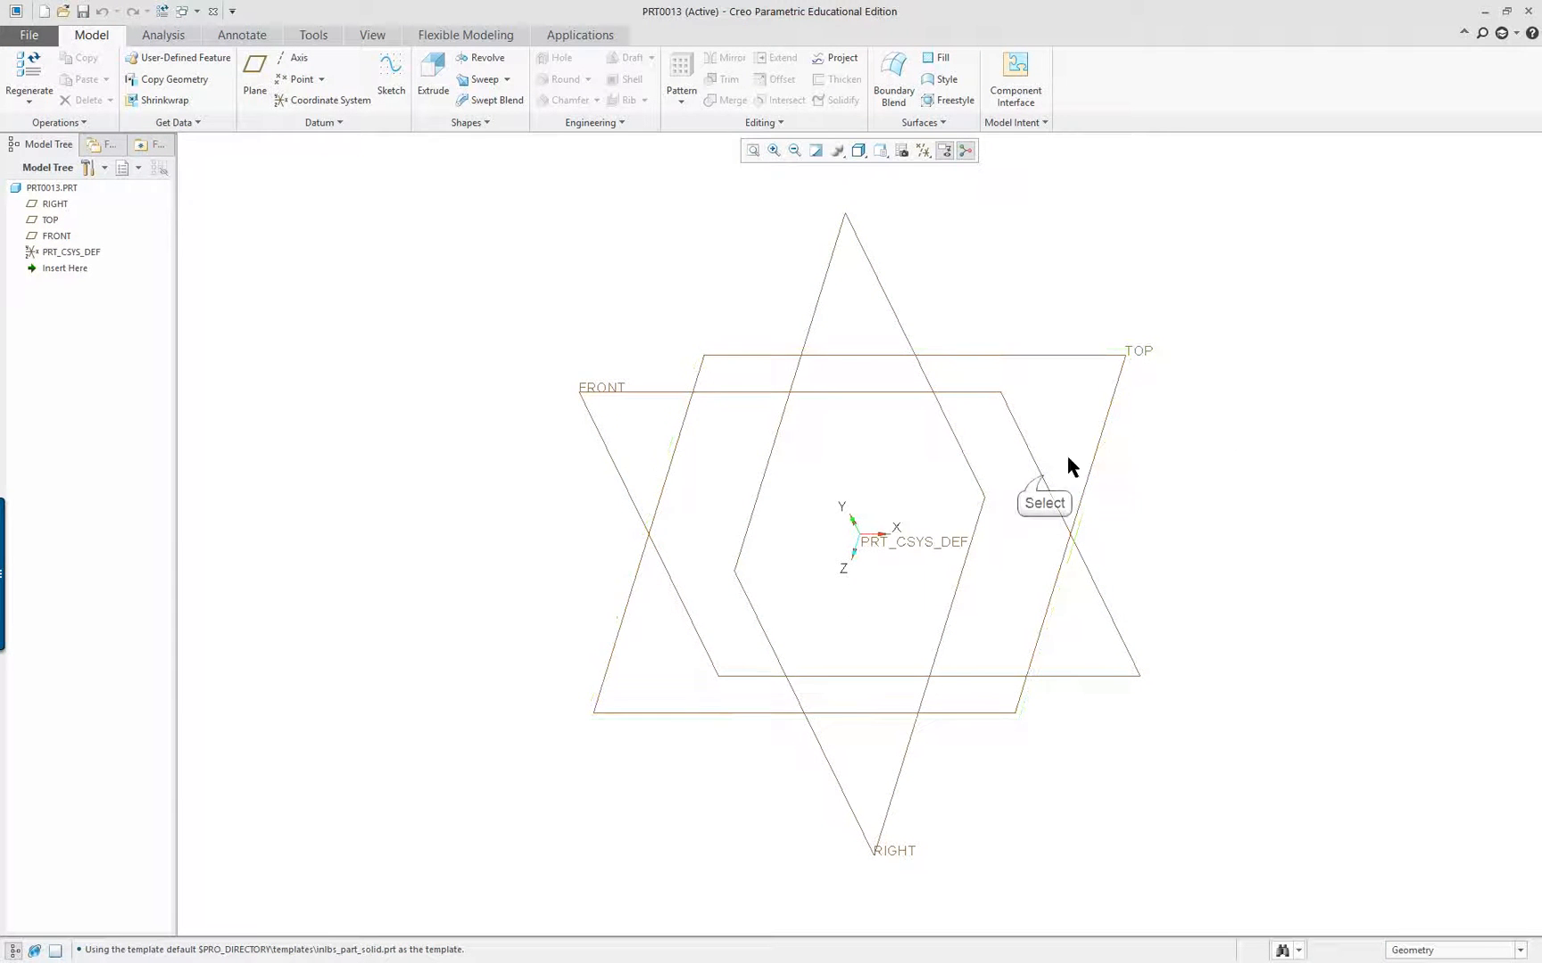
Start an Extrude sketch on the FRONT datum plane and add a centerline along the vertical reference
click(1044, 482)
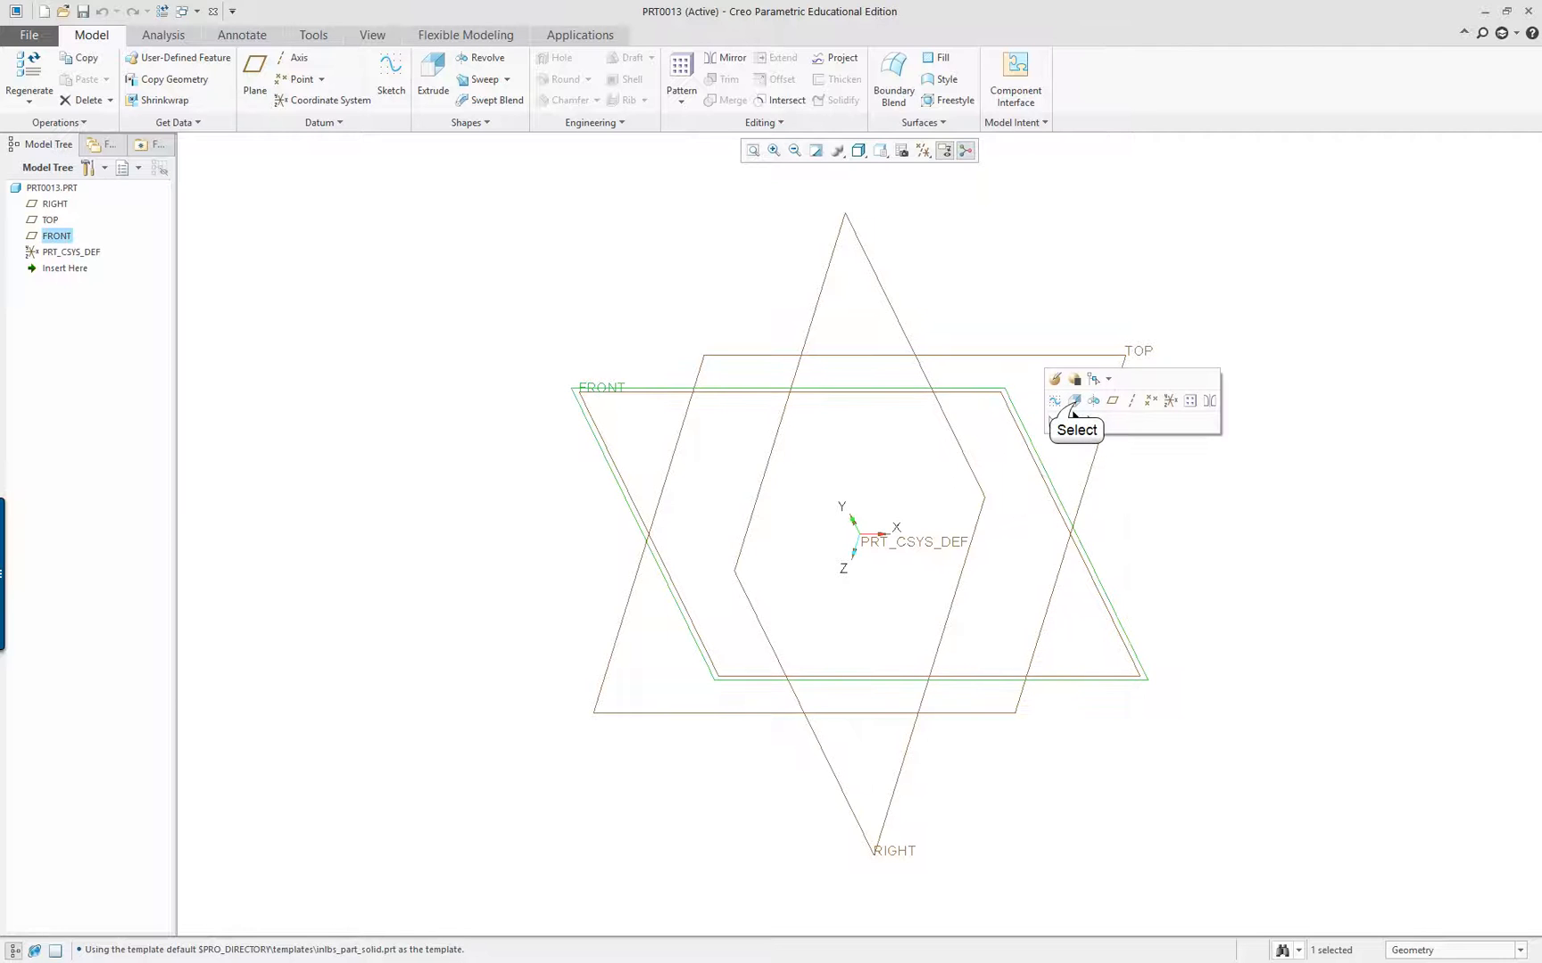
click(1074, 400)
right_click(1077, 406)
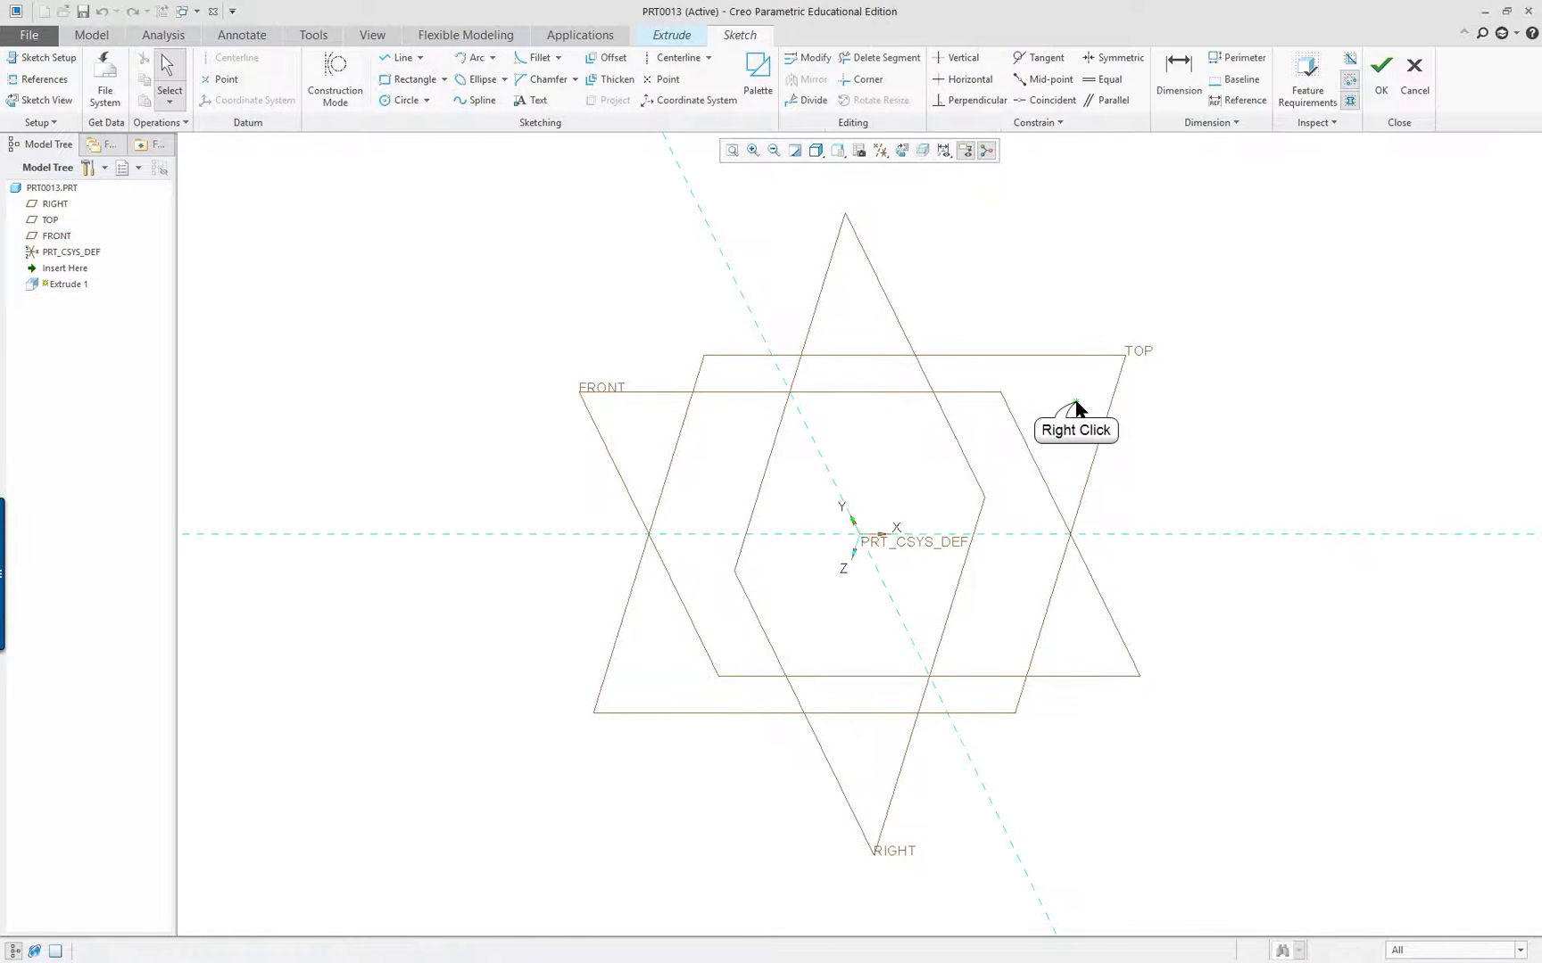
click(1229, 430)
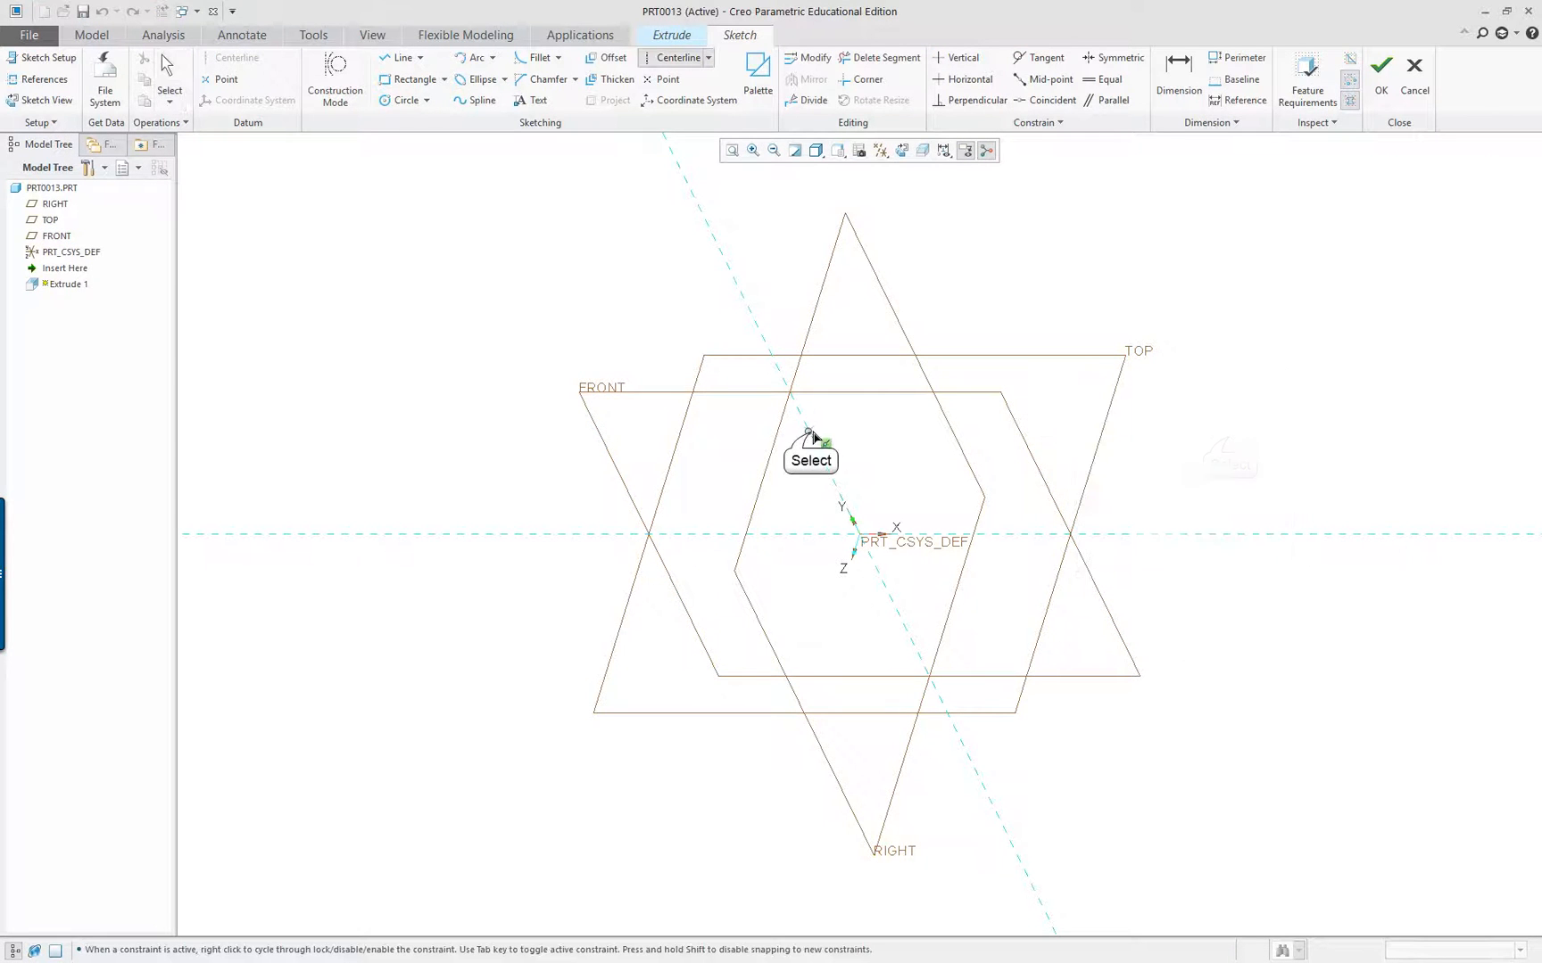
click(813, 436)
click(841, 492)
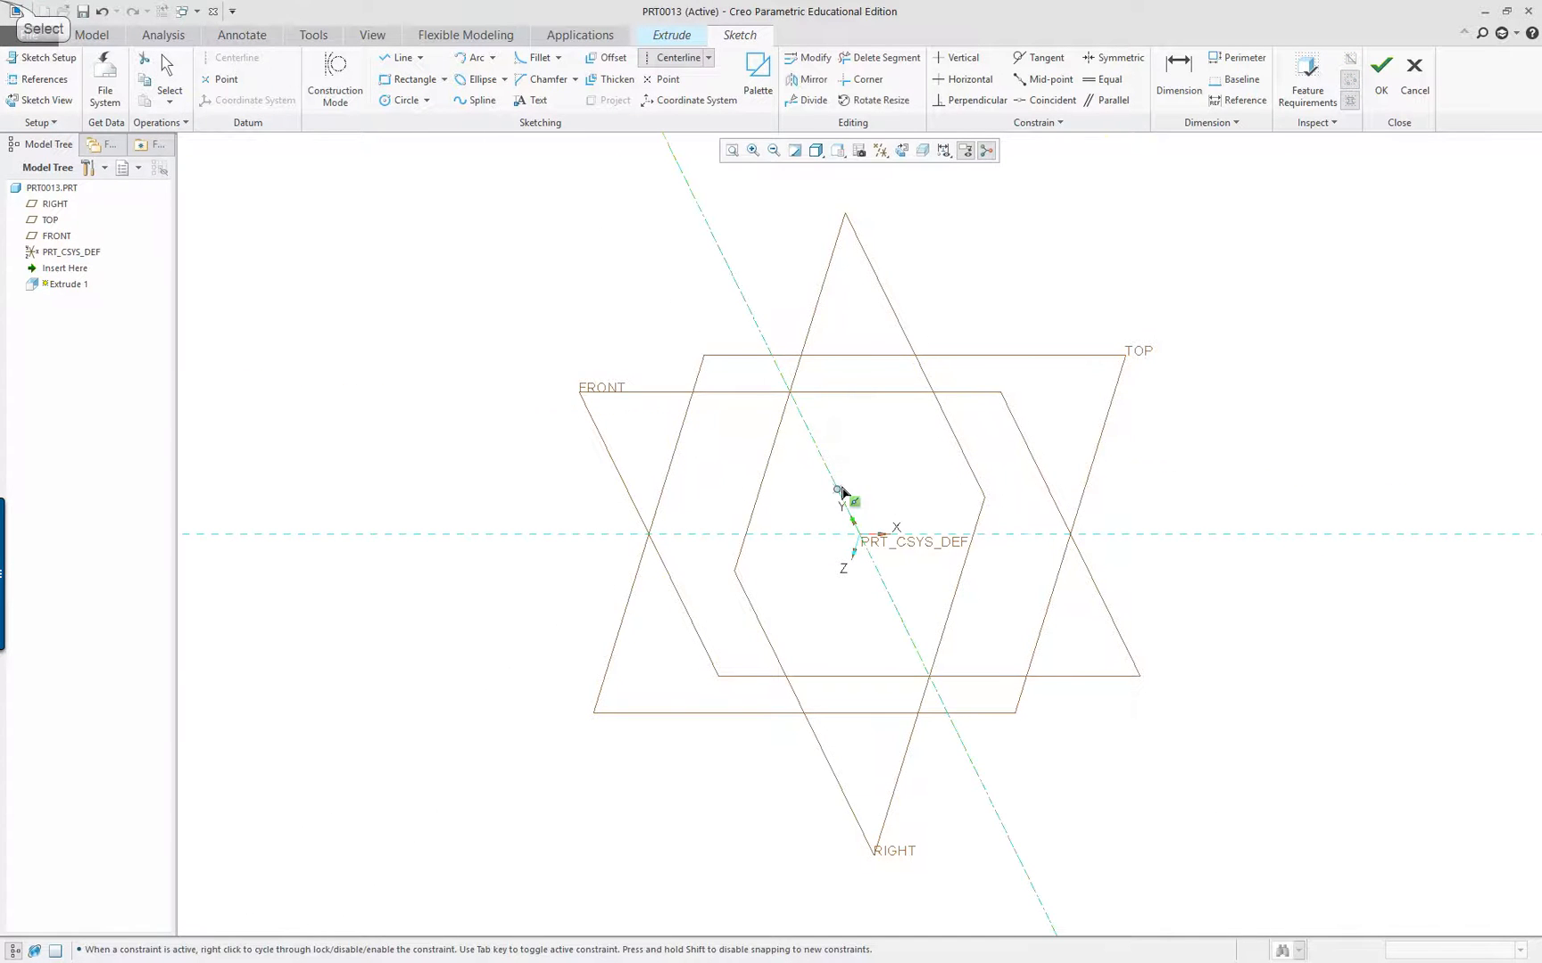
middle_click(904, 444)
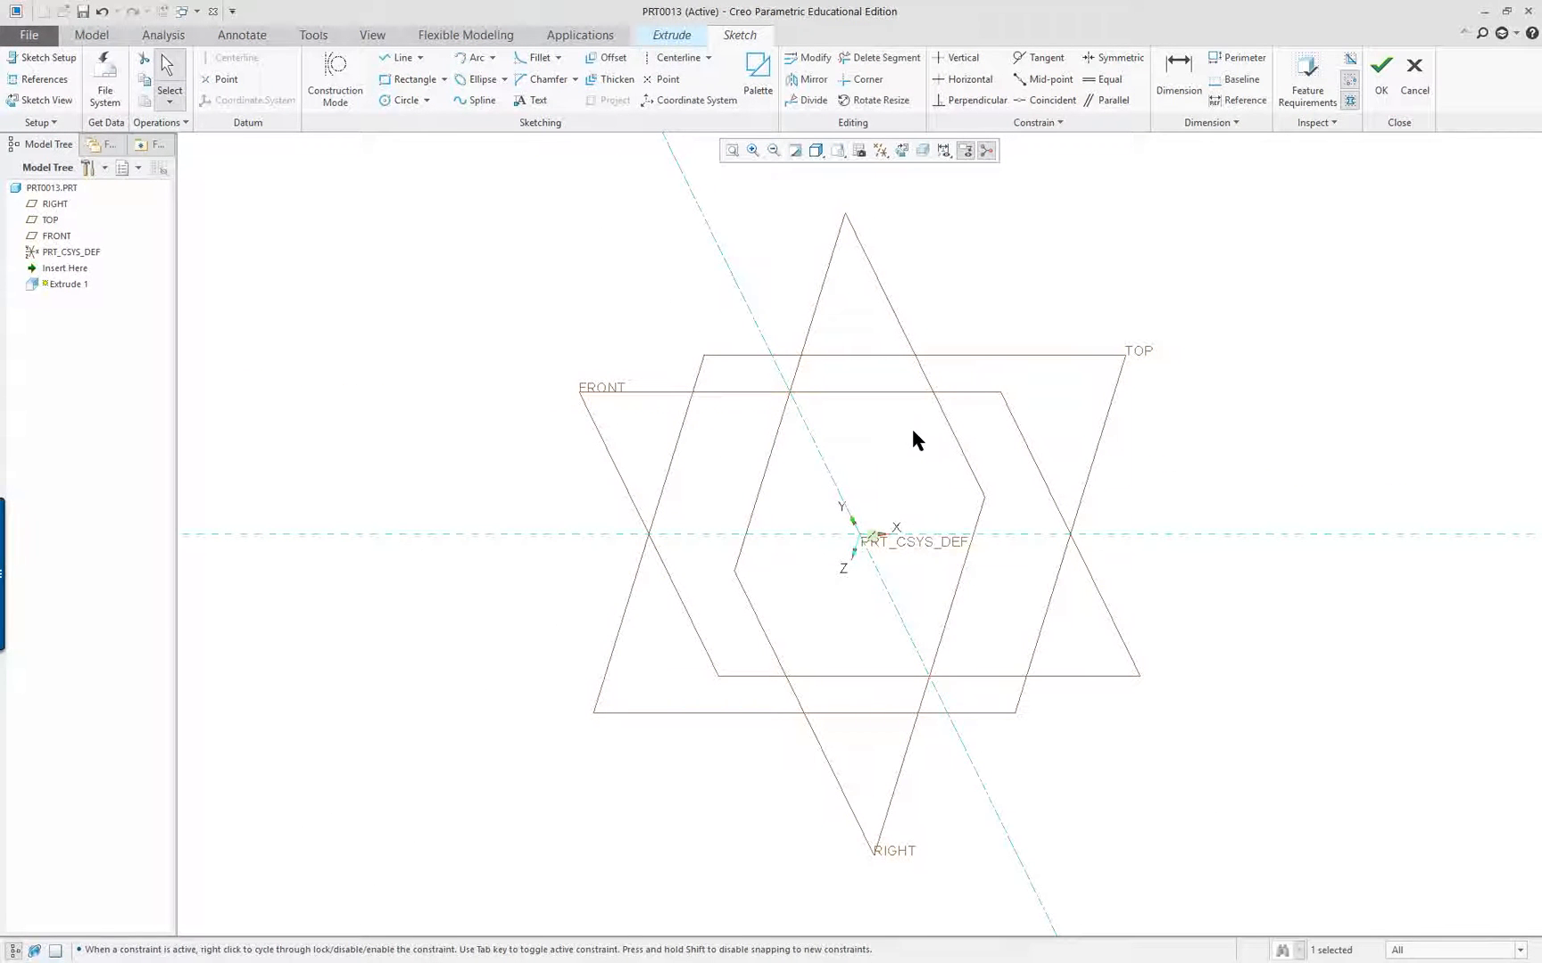
Sketch a center rectangle about 419 by 266, centered on the vertical centerline with its lower edge on the horizontal reference
click(441, 82)
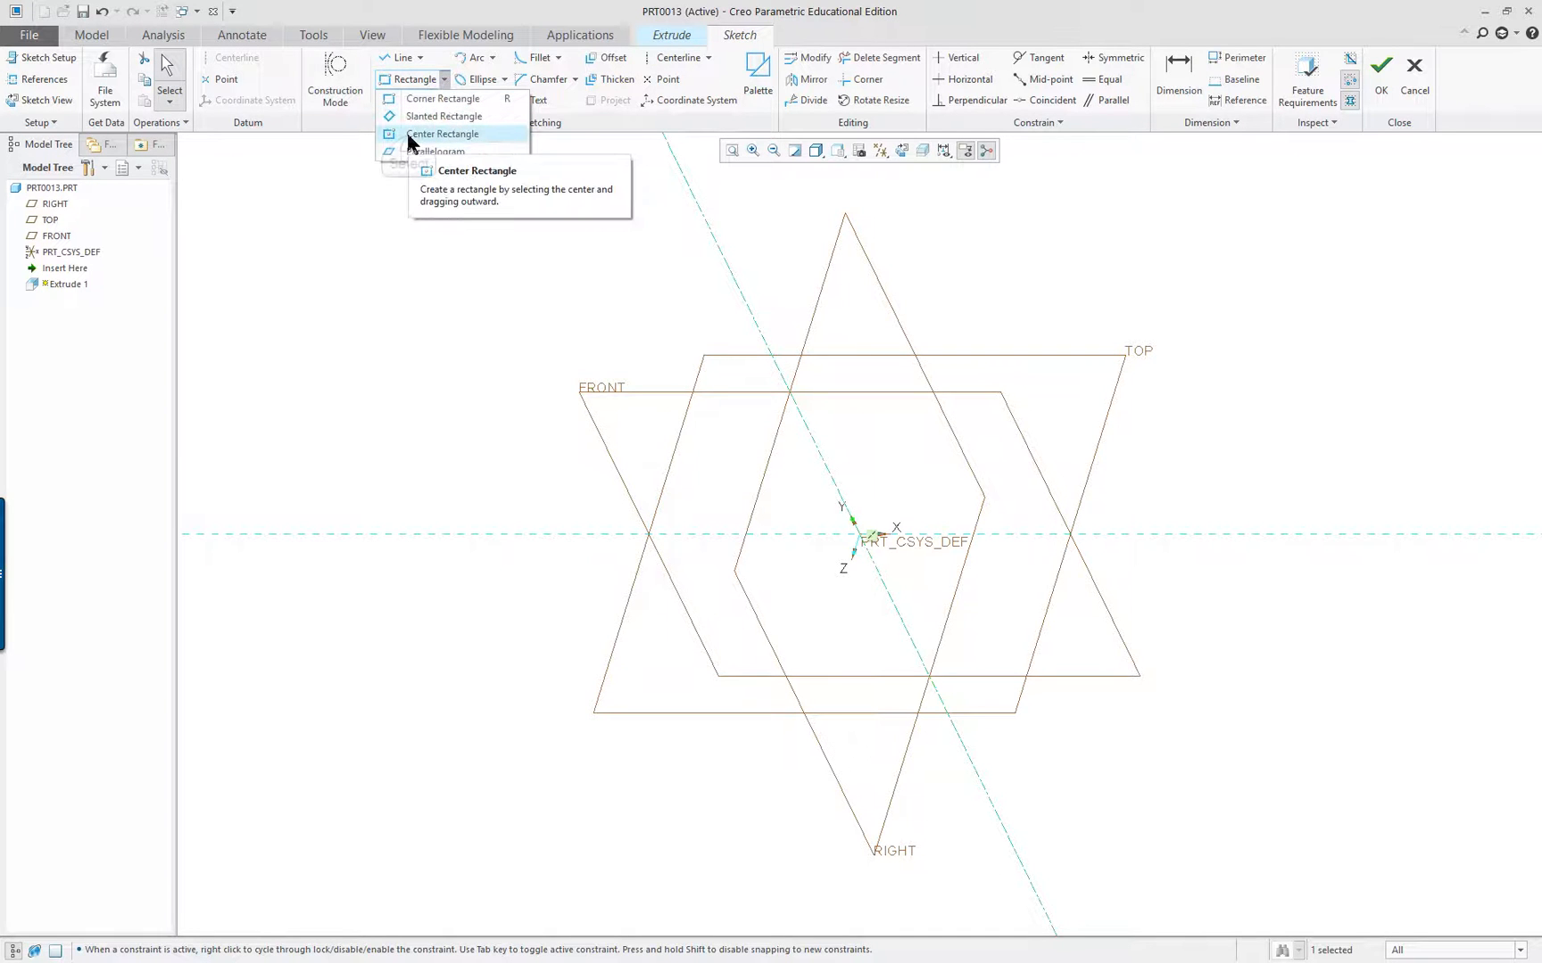
click(409, 134)
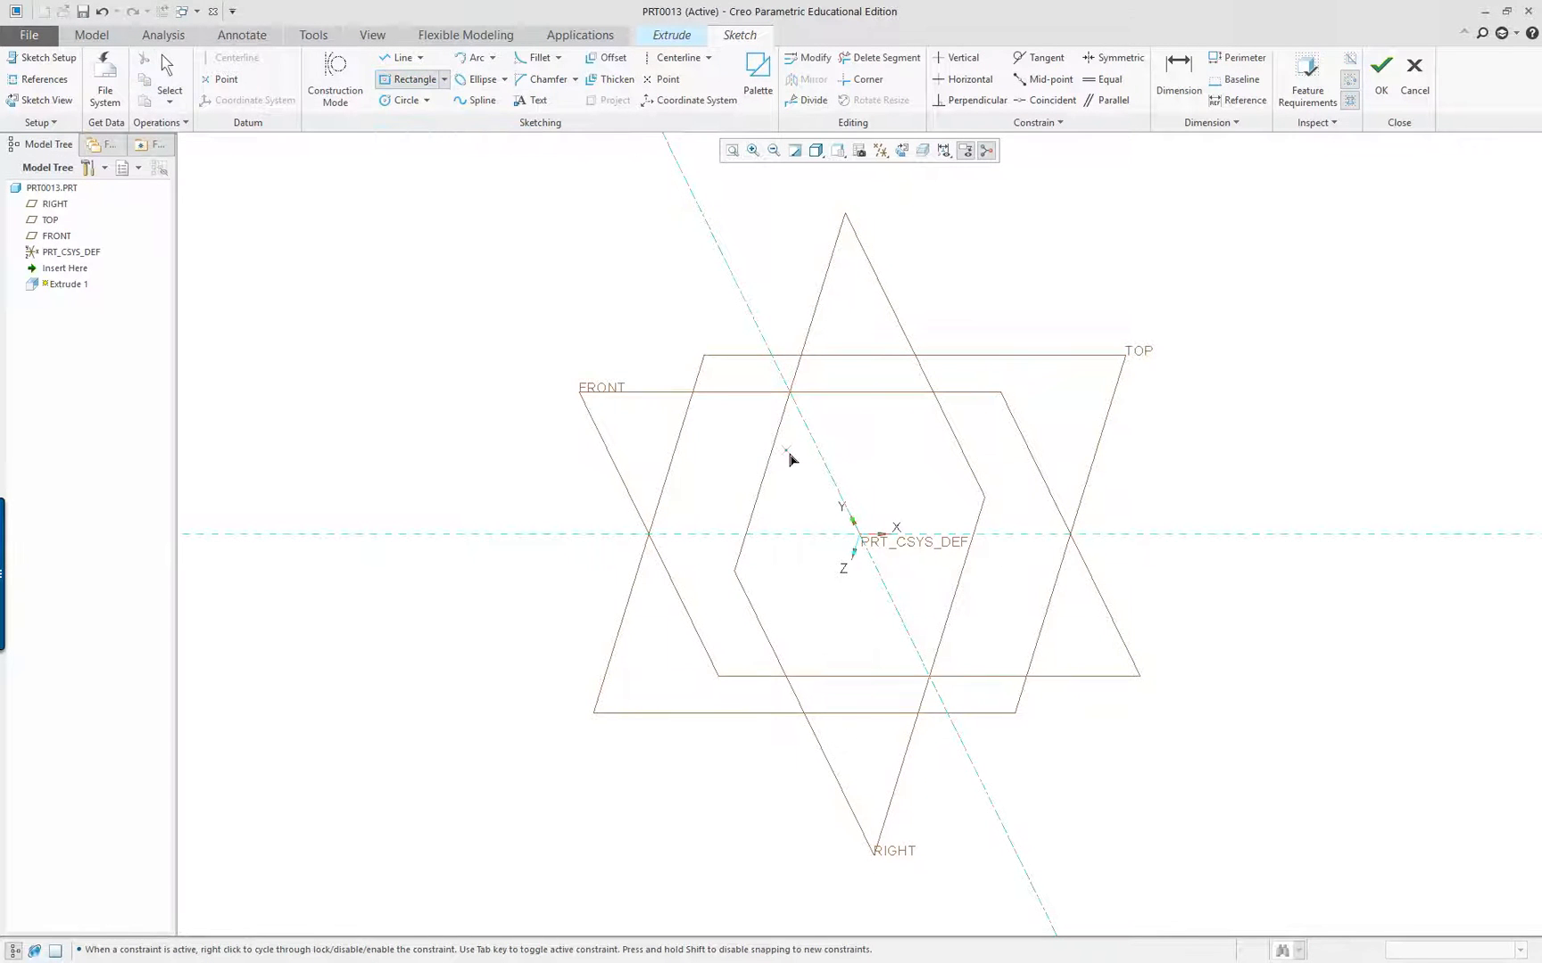
click(823, 462)
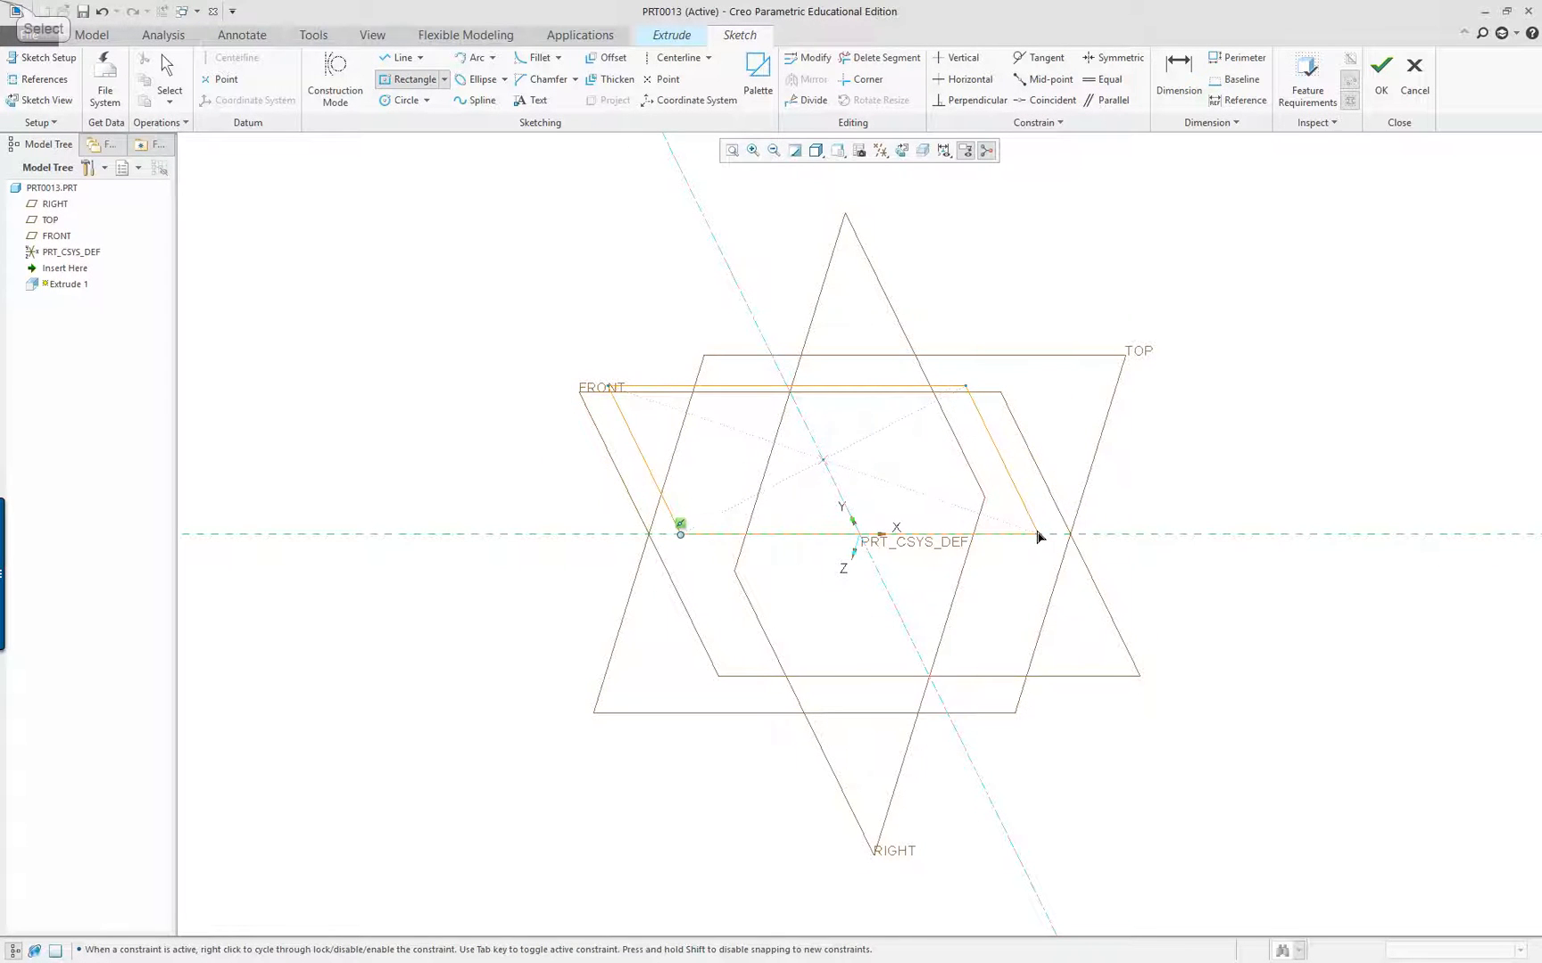
click(1033, 533)
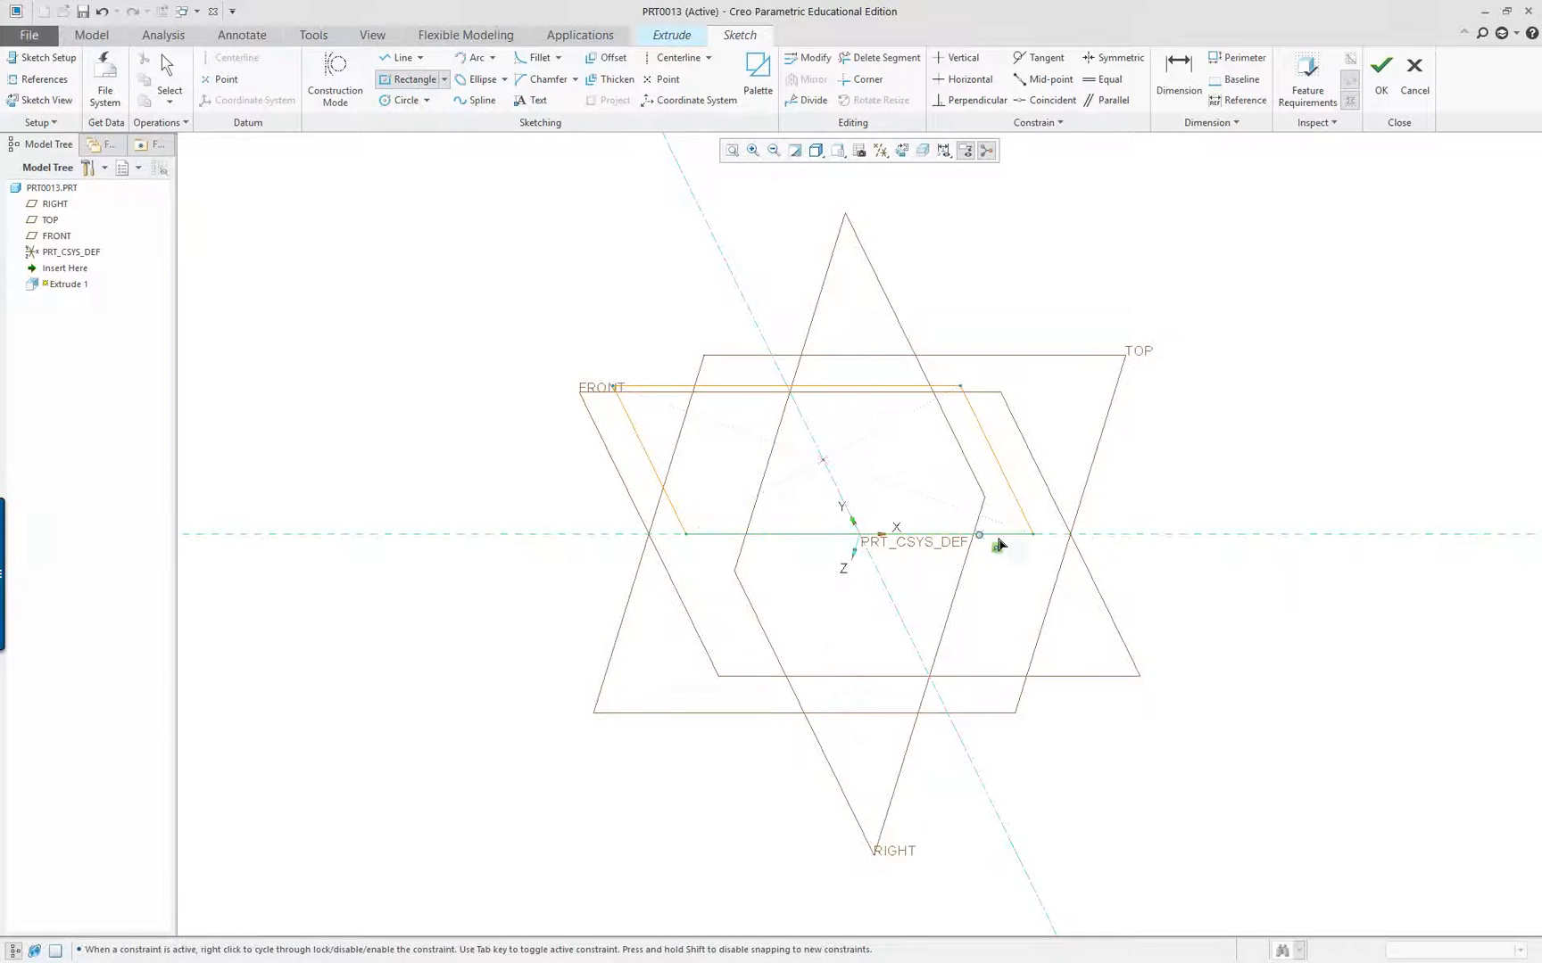
click(901, 150)
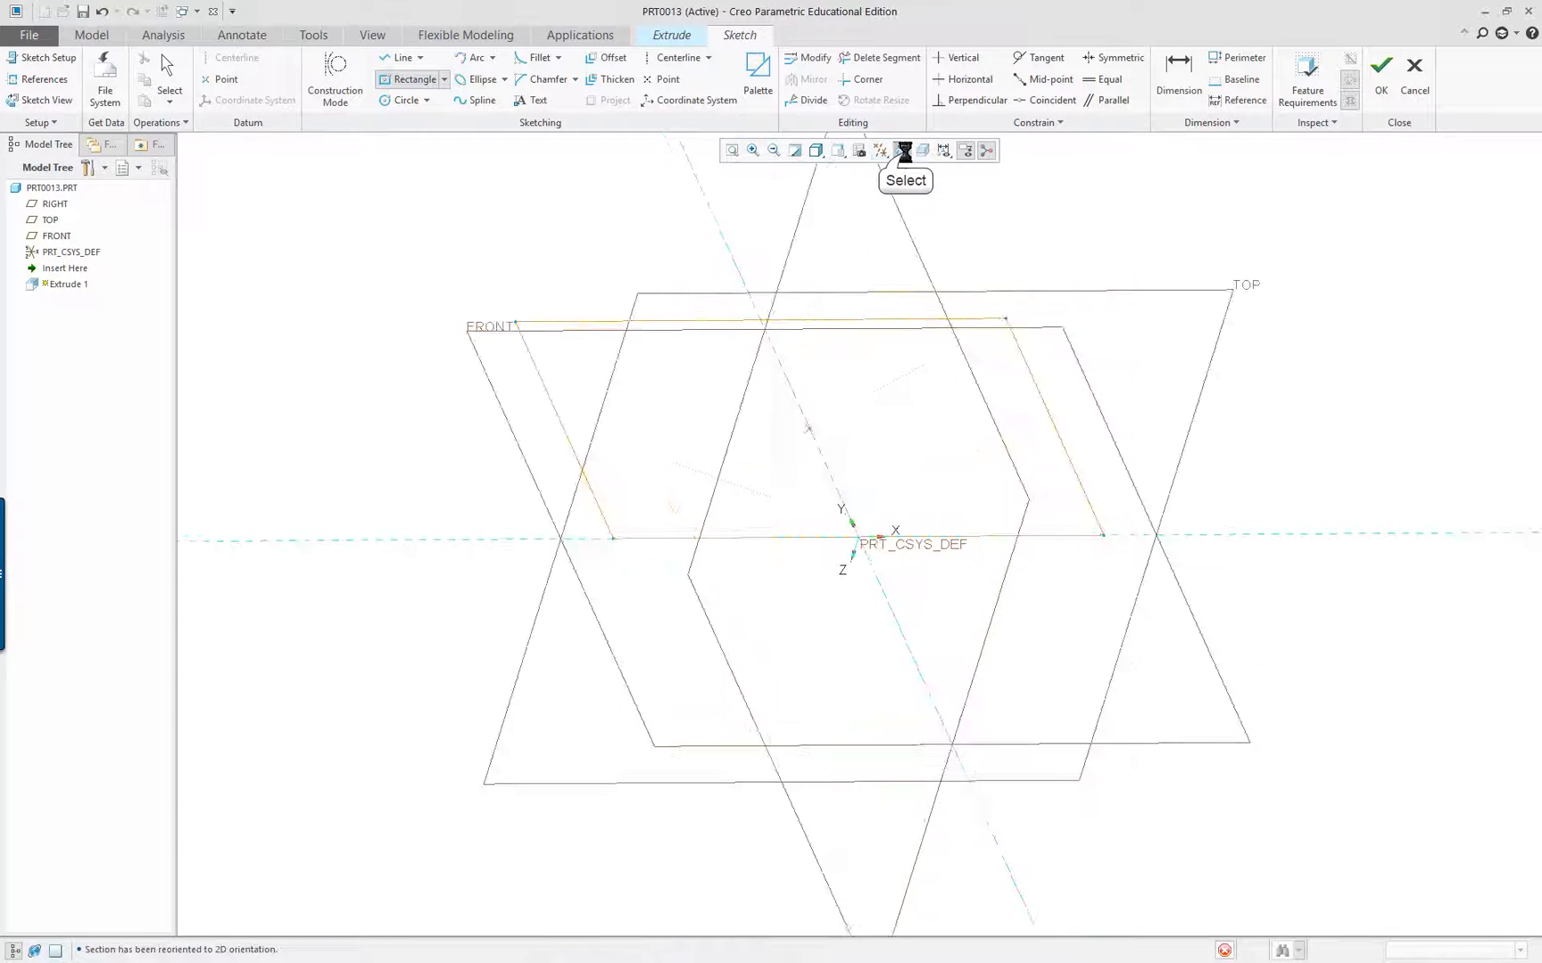
middle_click(992, 229)
Resize the rectangle by its upper corner to about 367 wide and 181 high
drag(947, 292, 943, 347)
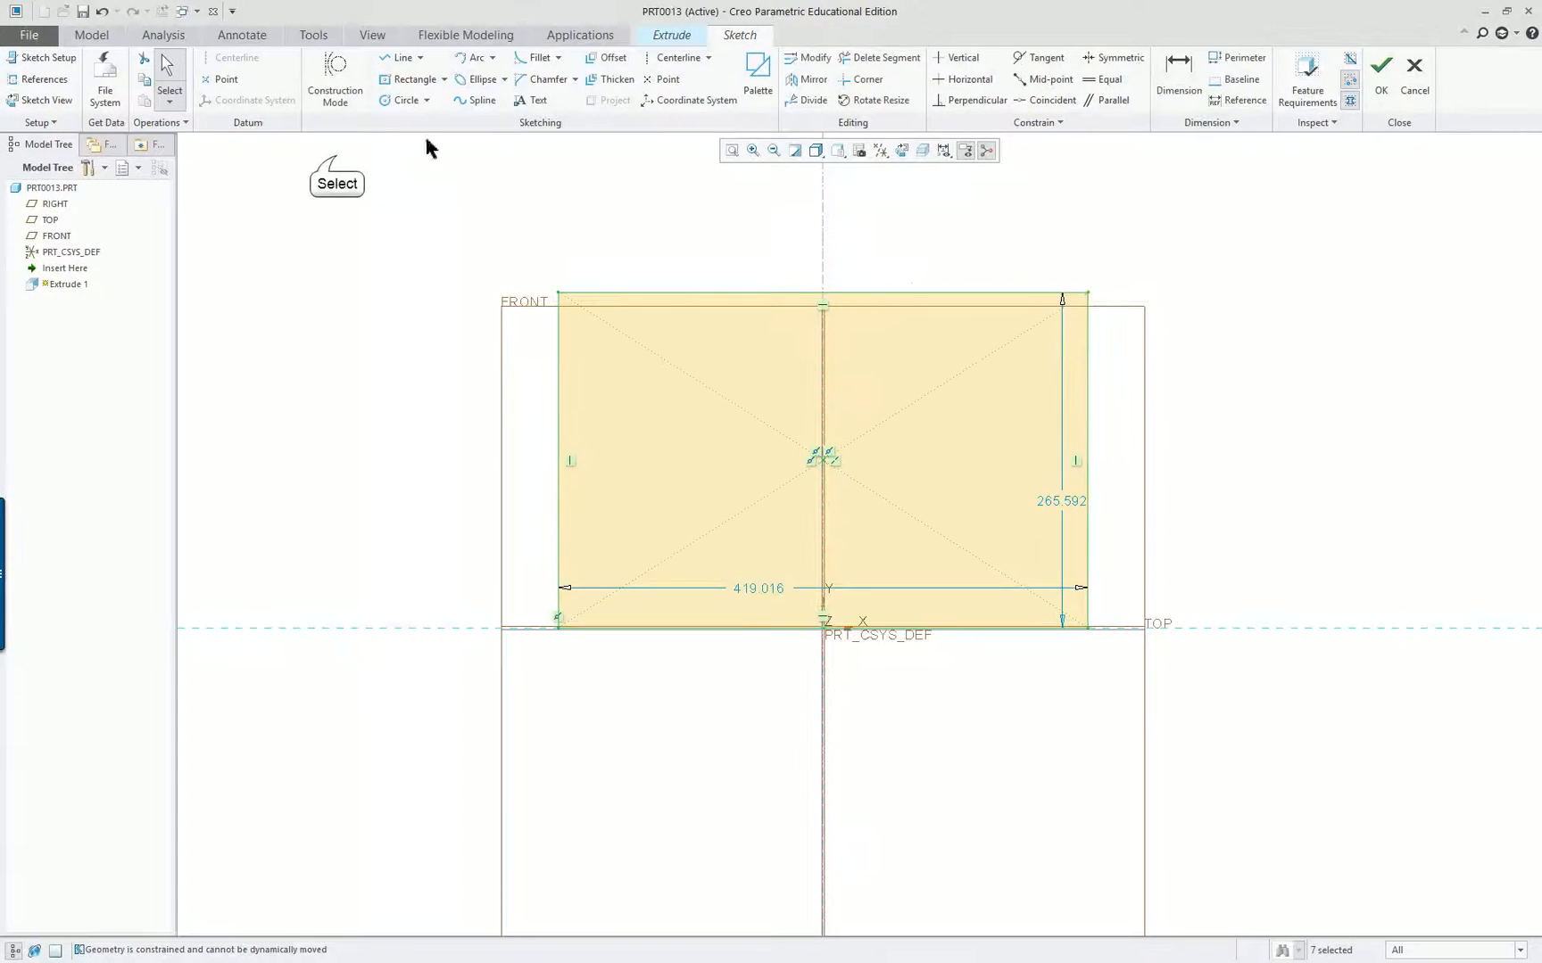
click(337, 161)
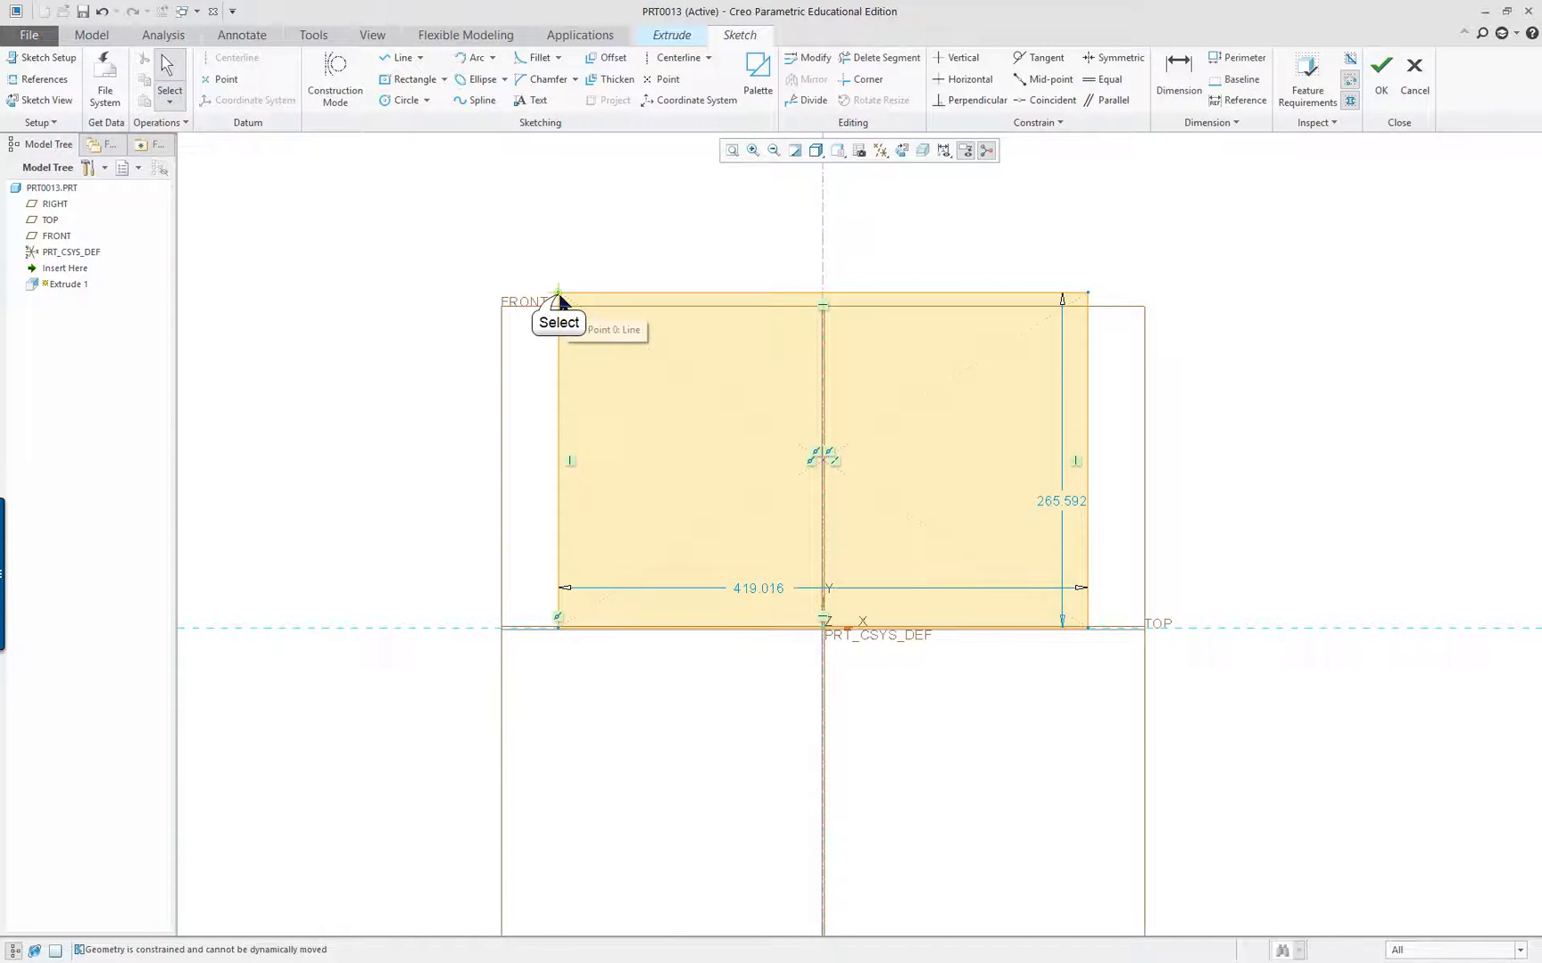
mouse_move(559, 299)
mouse_down()
mouse_move(550, 382)
mouse_move(591, 400)
mouse_up()
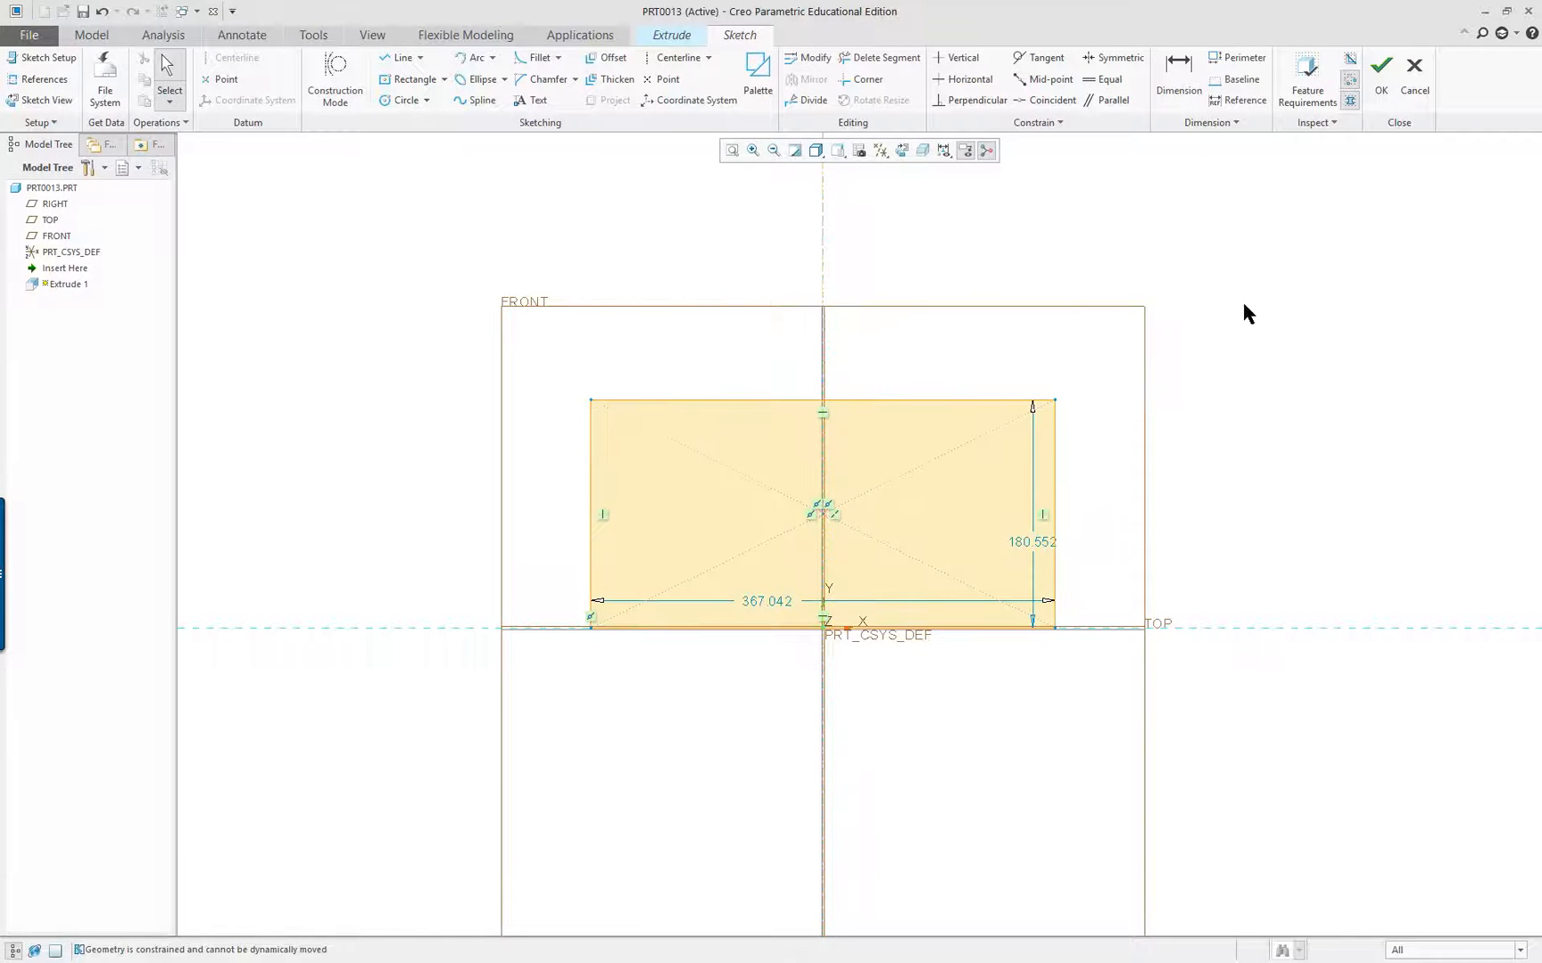
Finish the sketch and extrude the rectangle symmetrically about the FRONT plane, enlarging the depth freehand before completing the block
right_click(1061, 221)
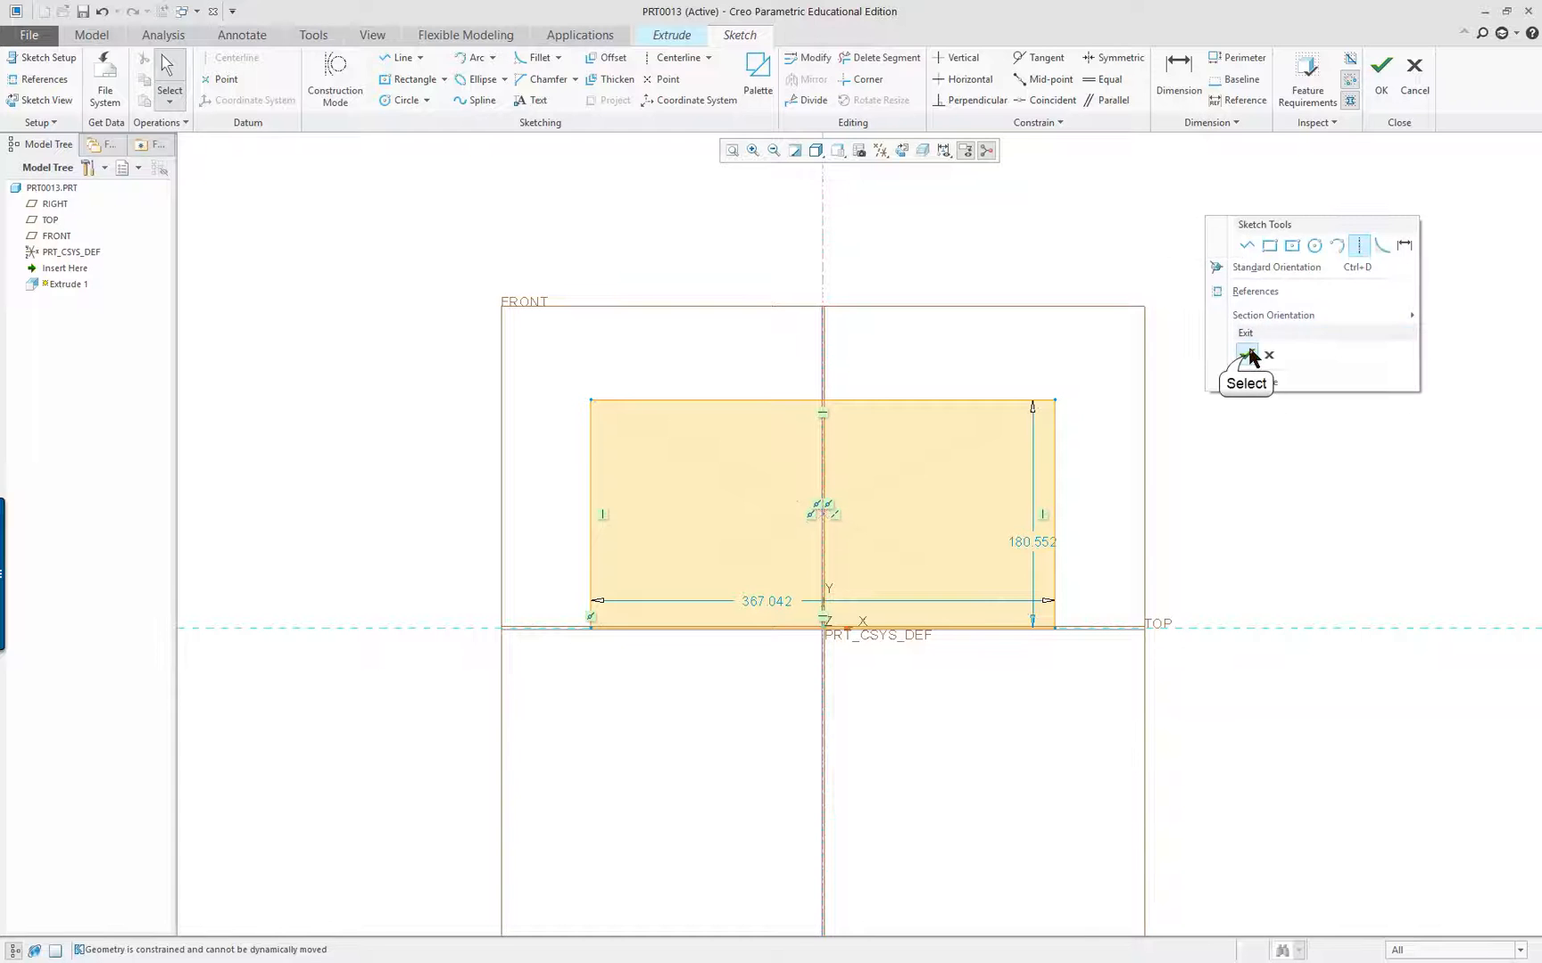
click(1246, 358)
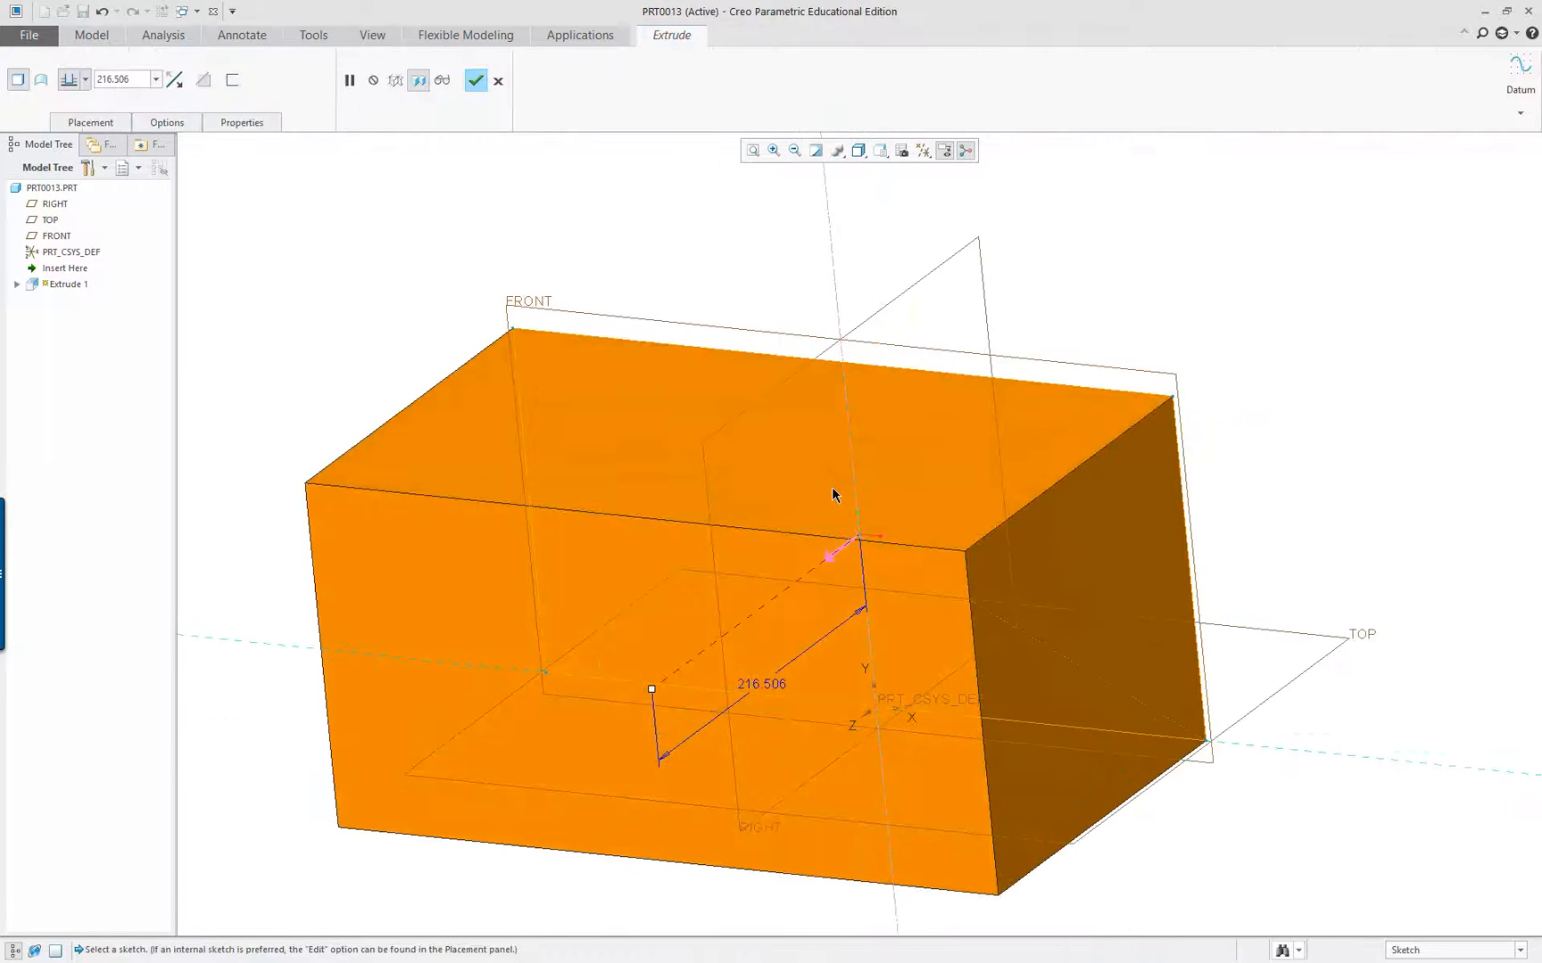
right_click(652, 692)
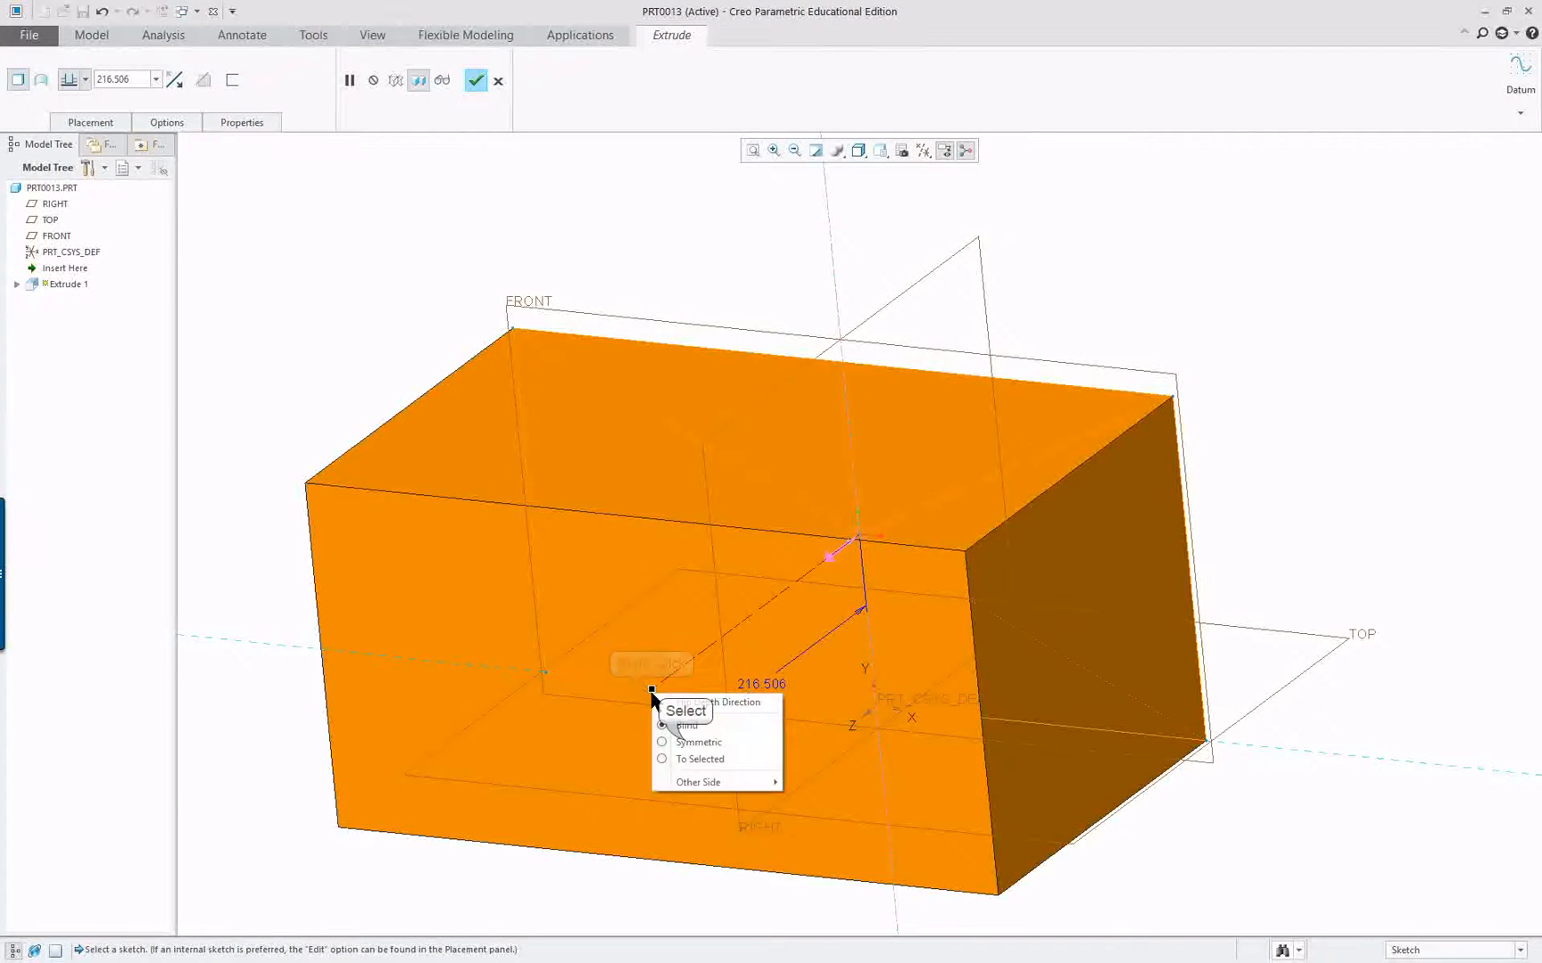
click(686, 737)
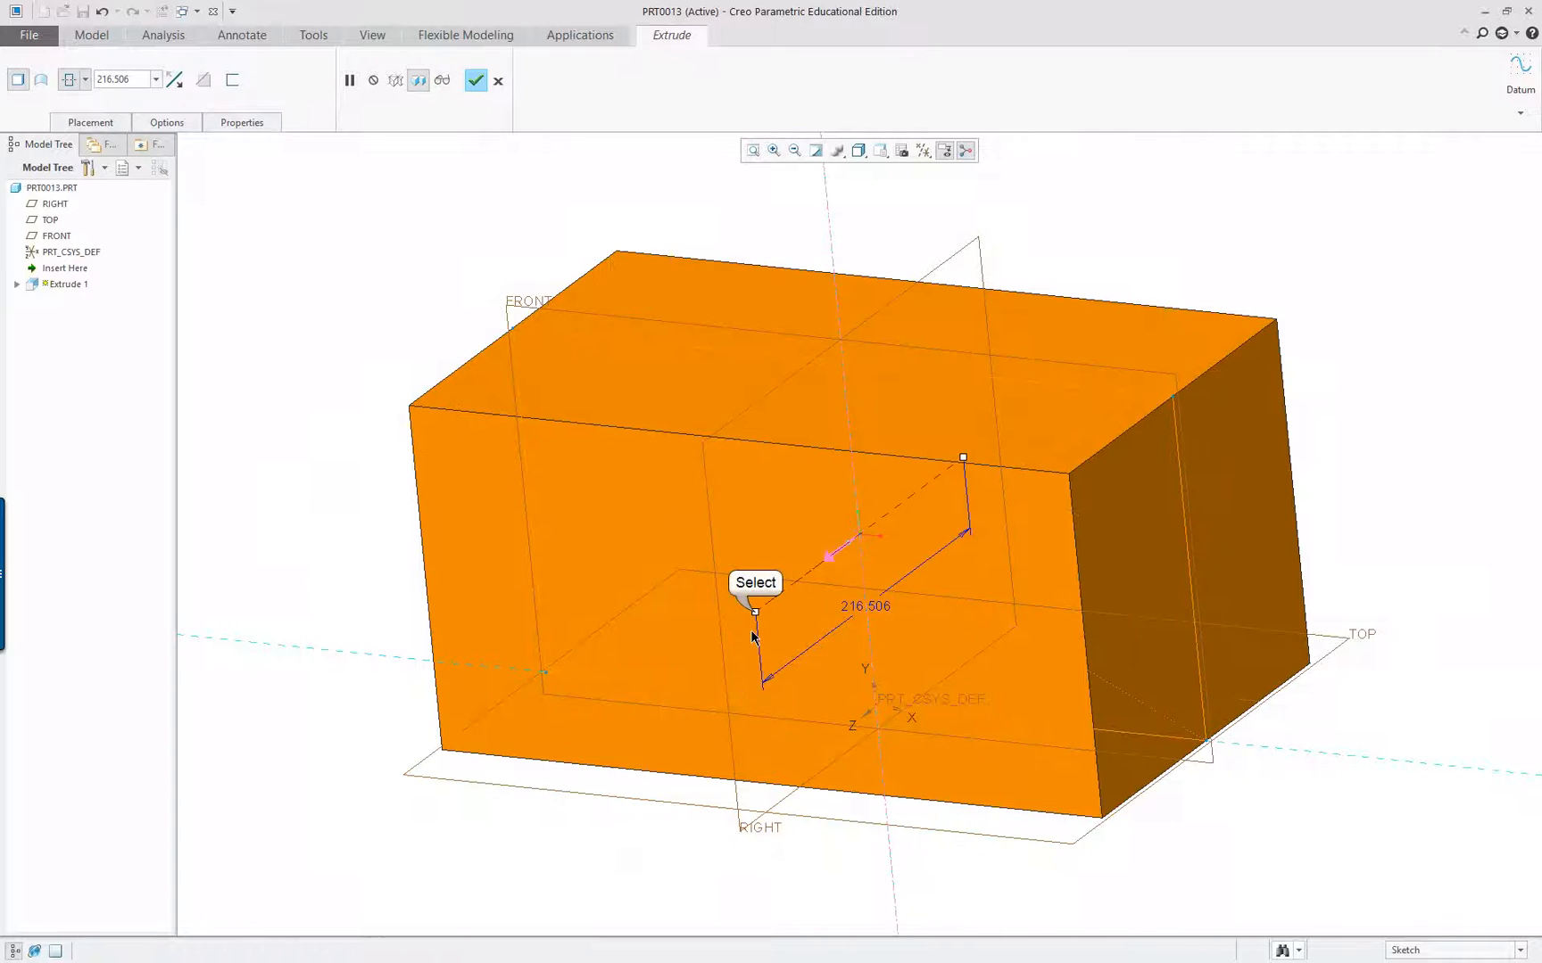
drag(755, 616, 297, 481)
middle_click(297, 487)
middle_drag(296, 488, 437, 578)
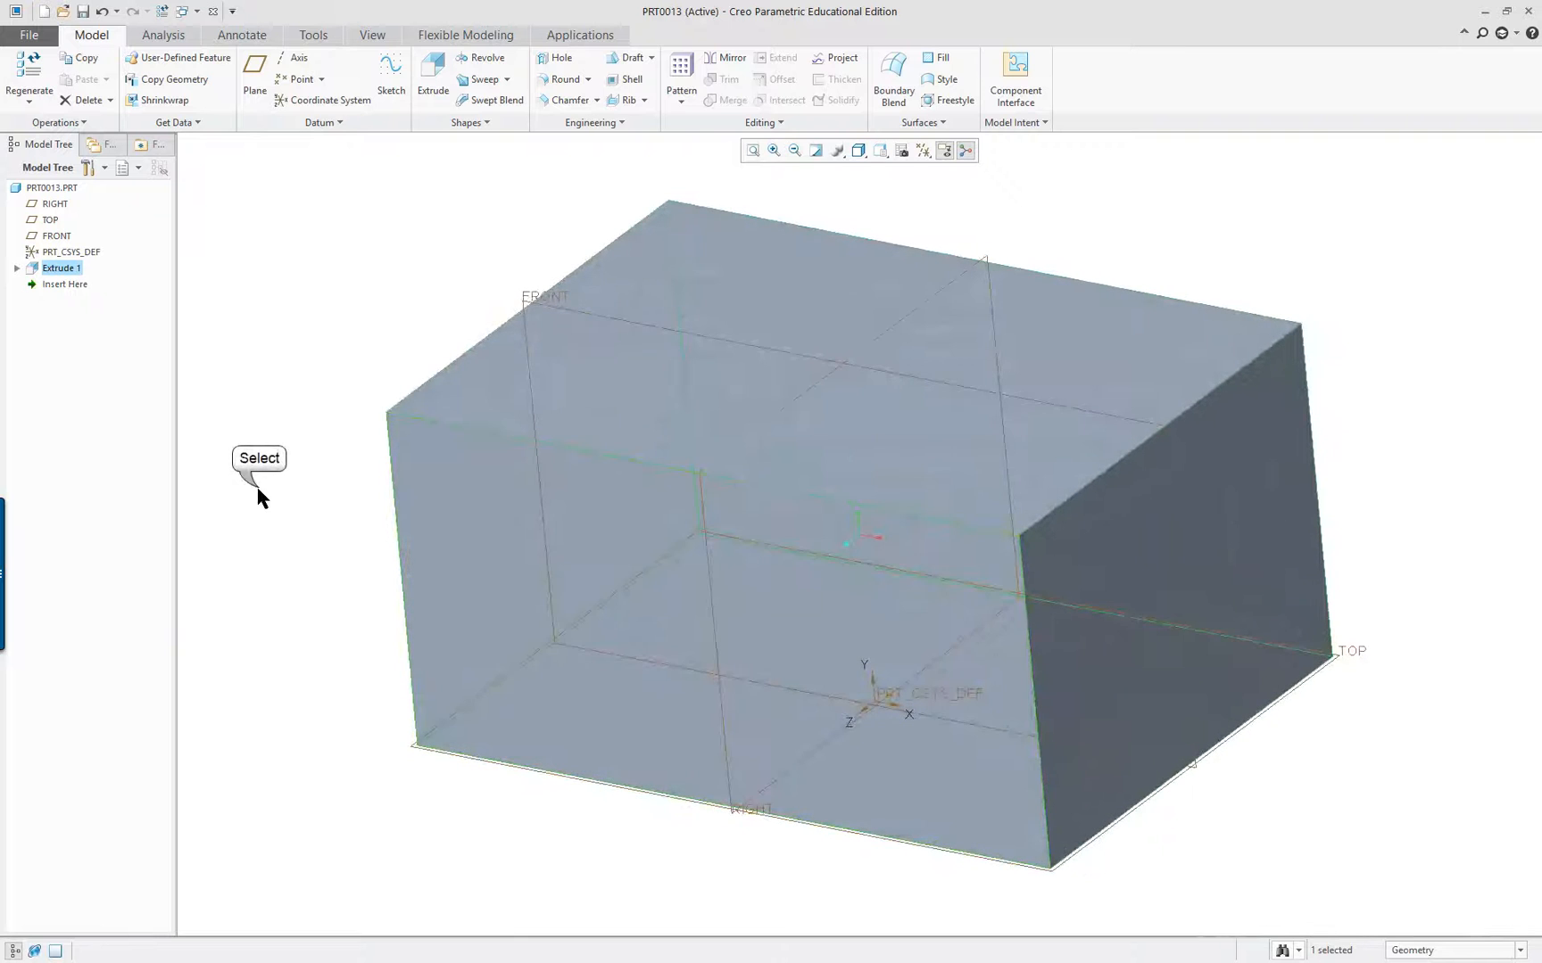
Start a Revolve feature with an internal sketch on the previous sketch plane, viewed square-on
click(259, 495)
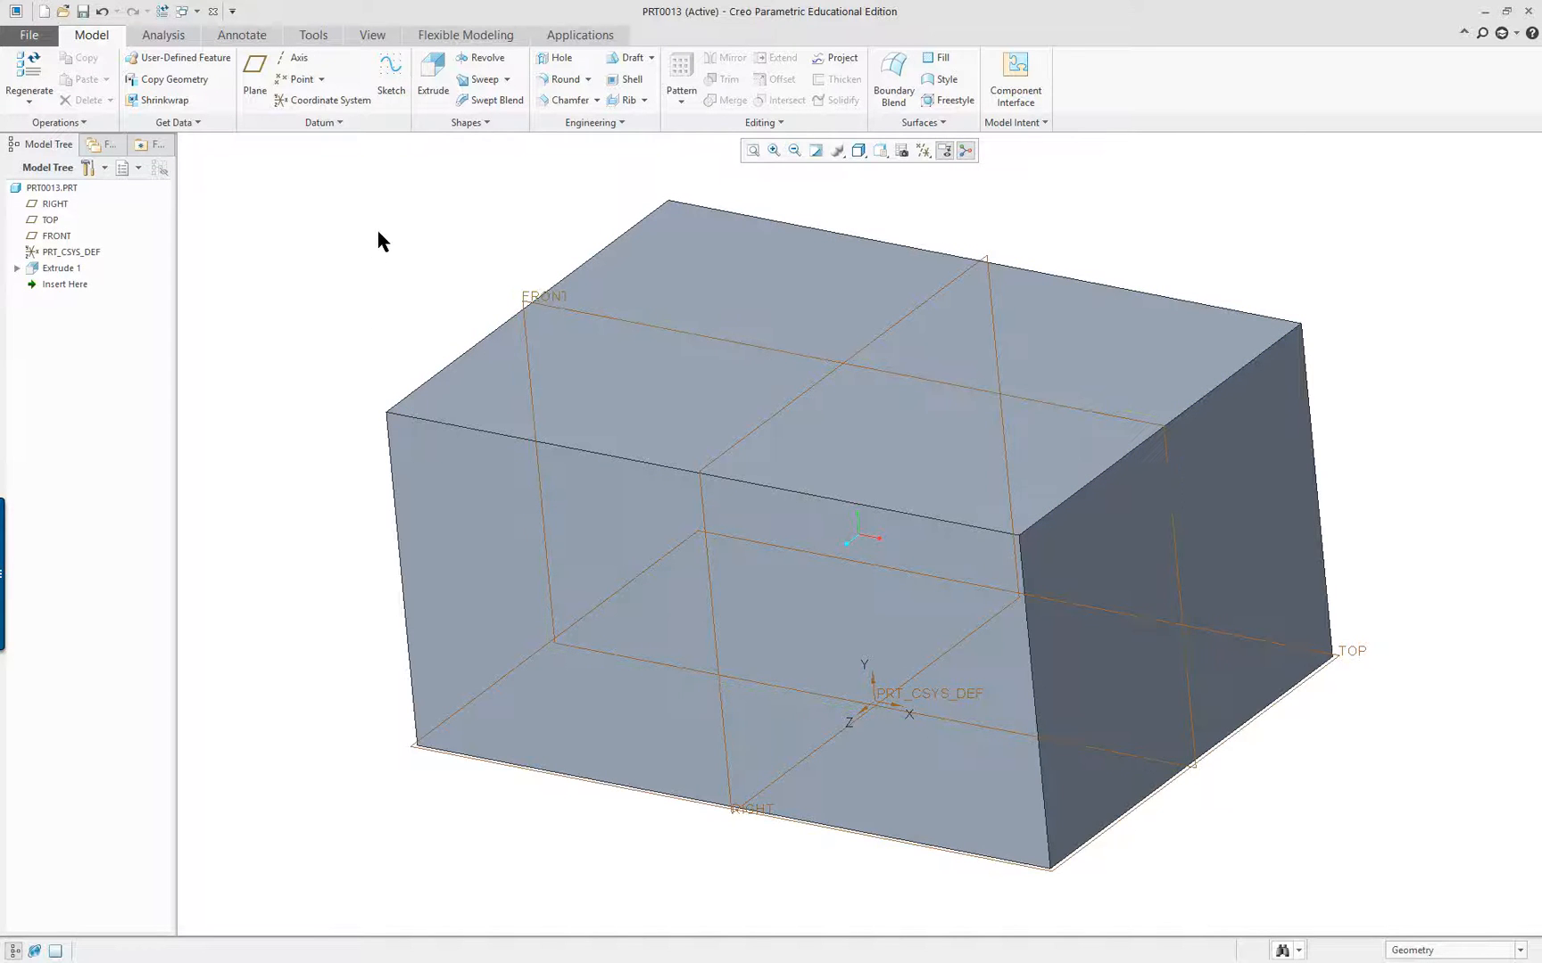
click(483, 58)
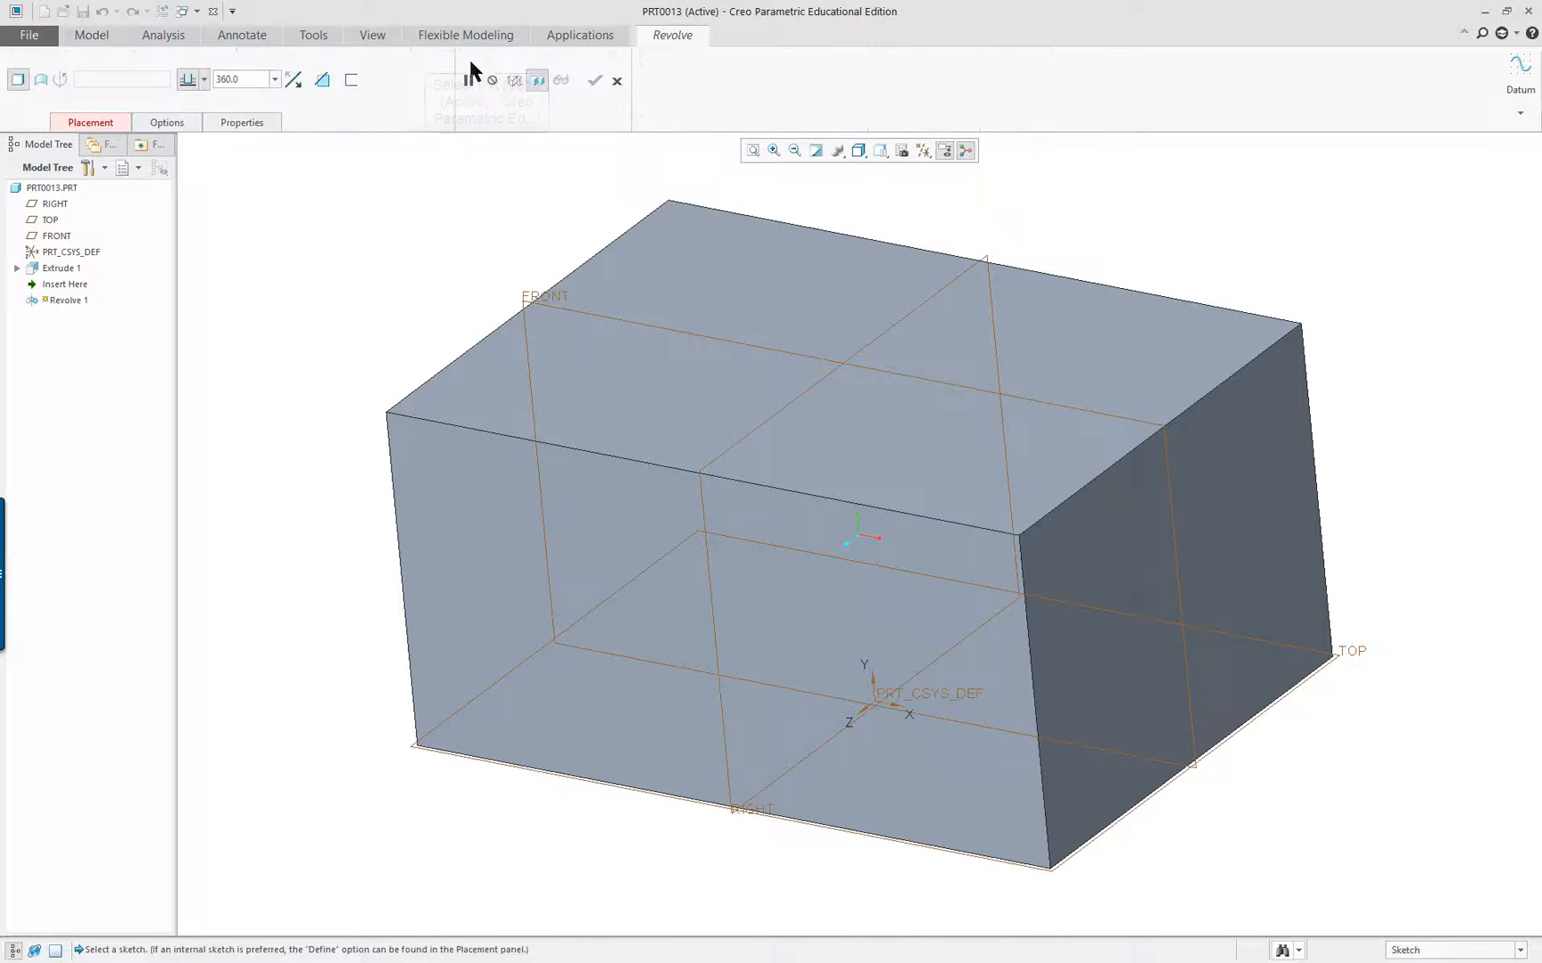
click(92, 125)
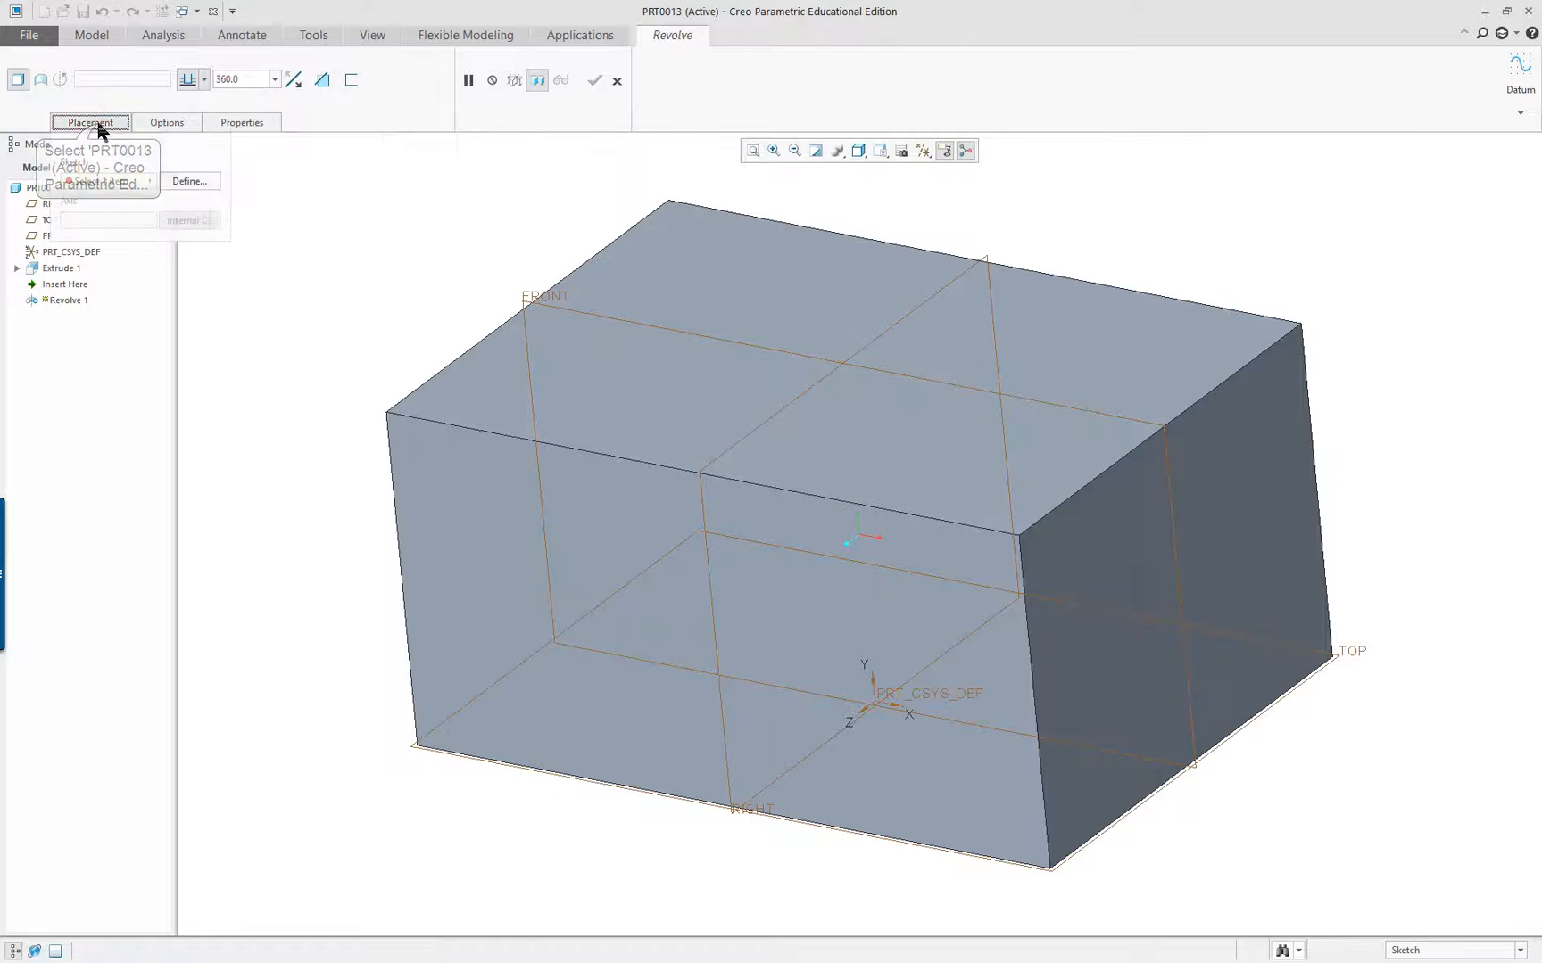
click(201, 183)
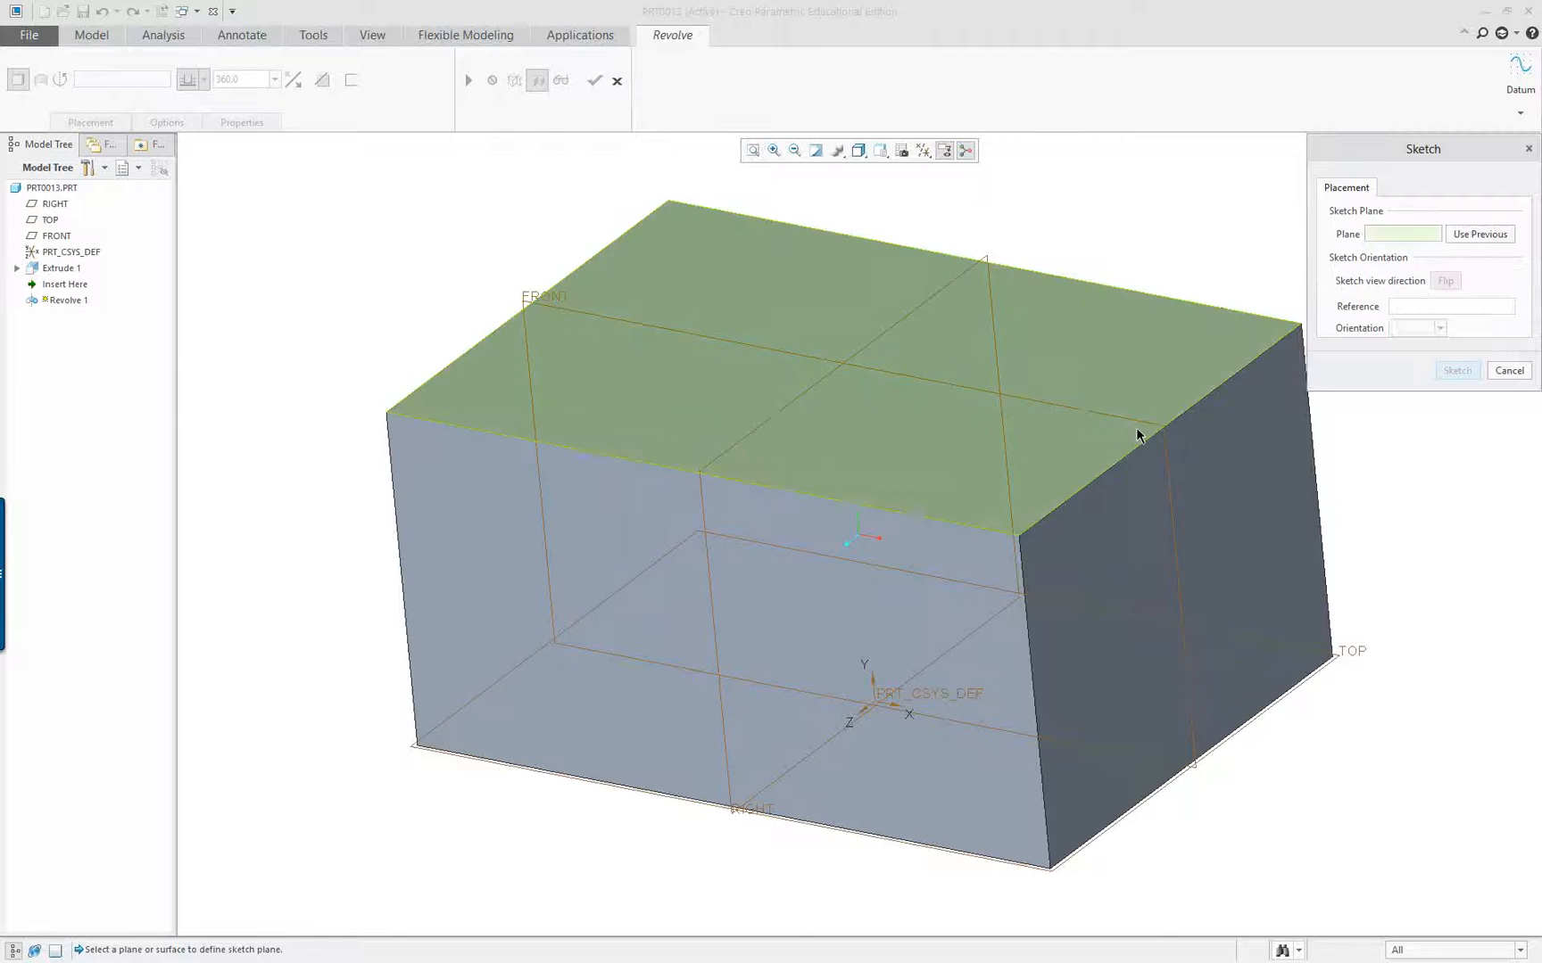
click(1483, 234)
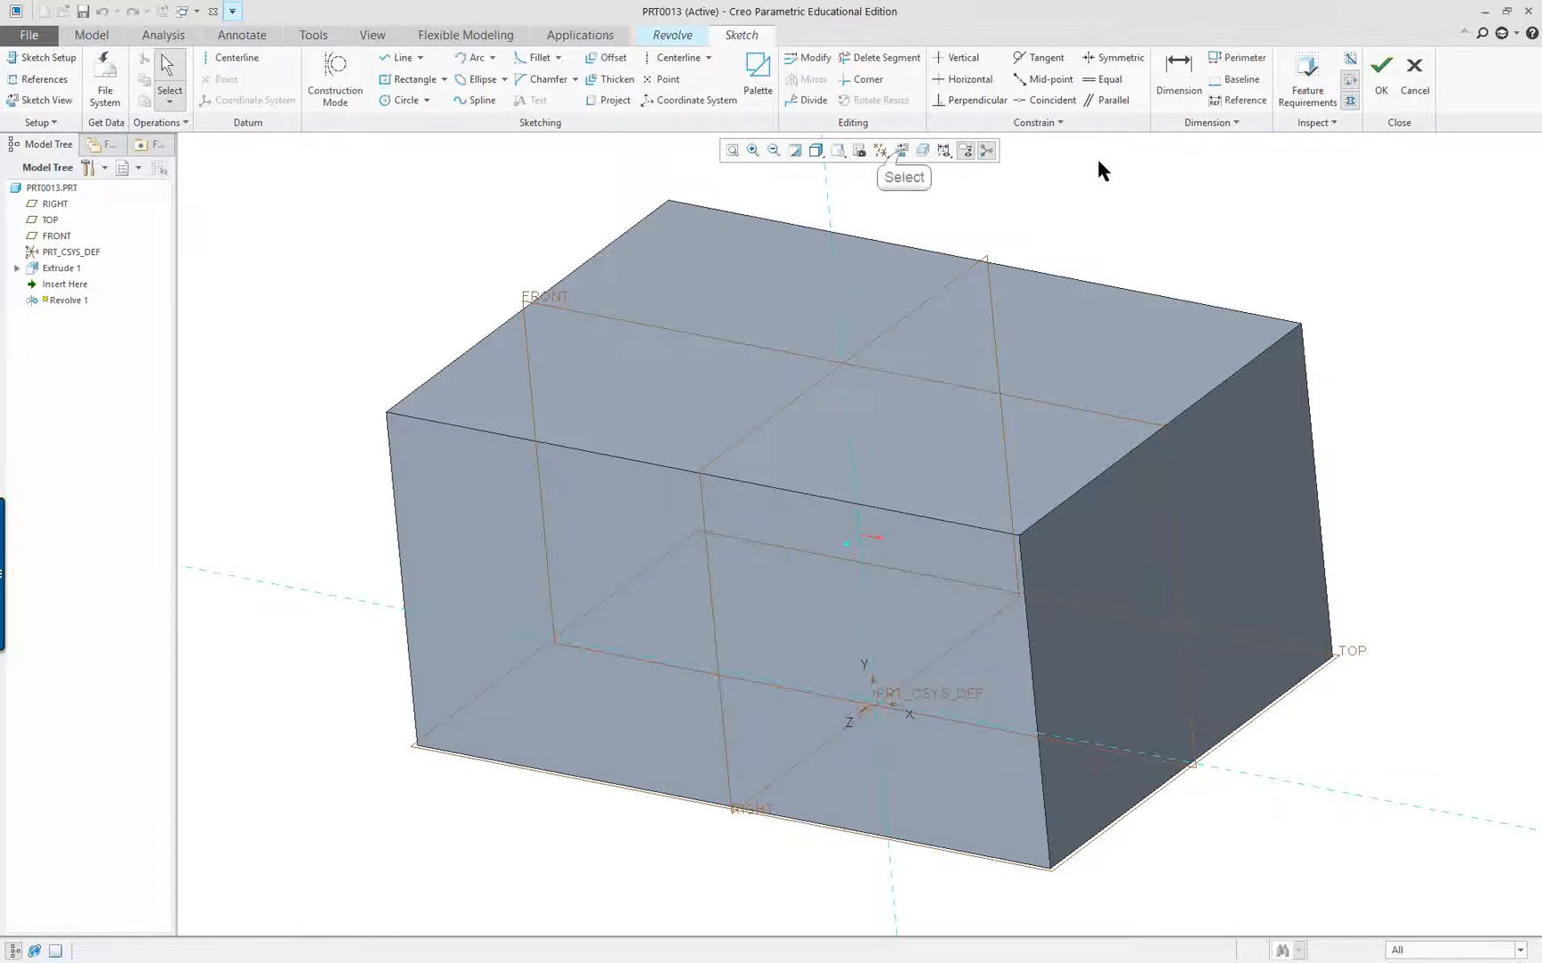
click(901, 149)
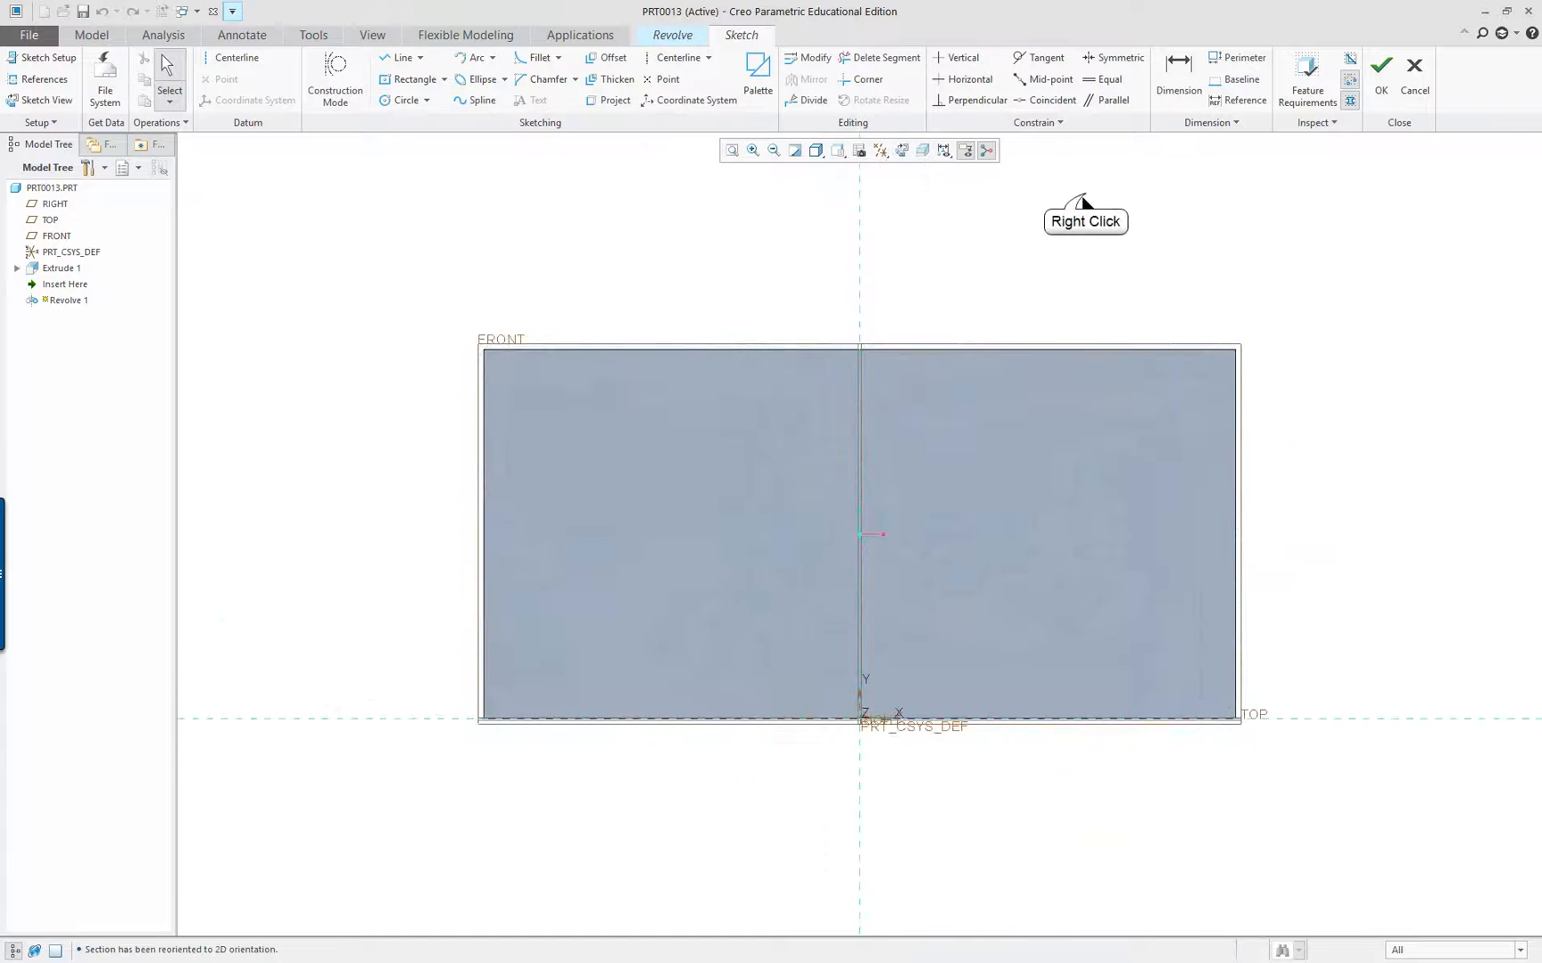
Sketch a circle about 75 in diameter, centered on the block's upper edge about 89 to the right of the vertical reference
right_click(1086, 198)
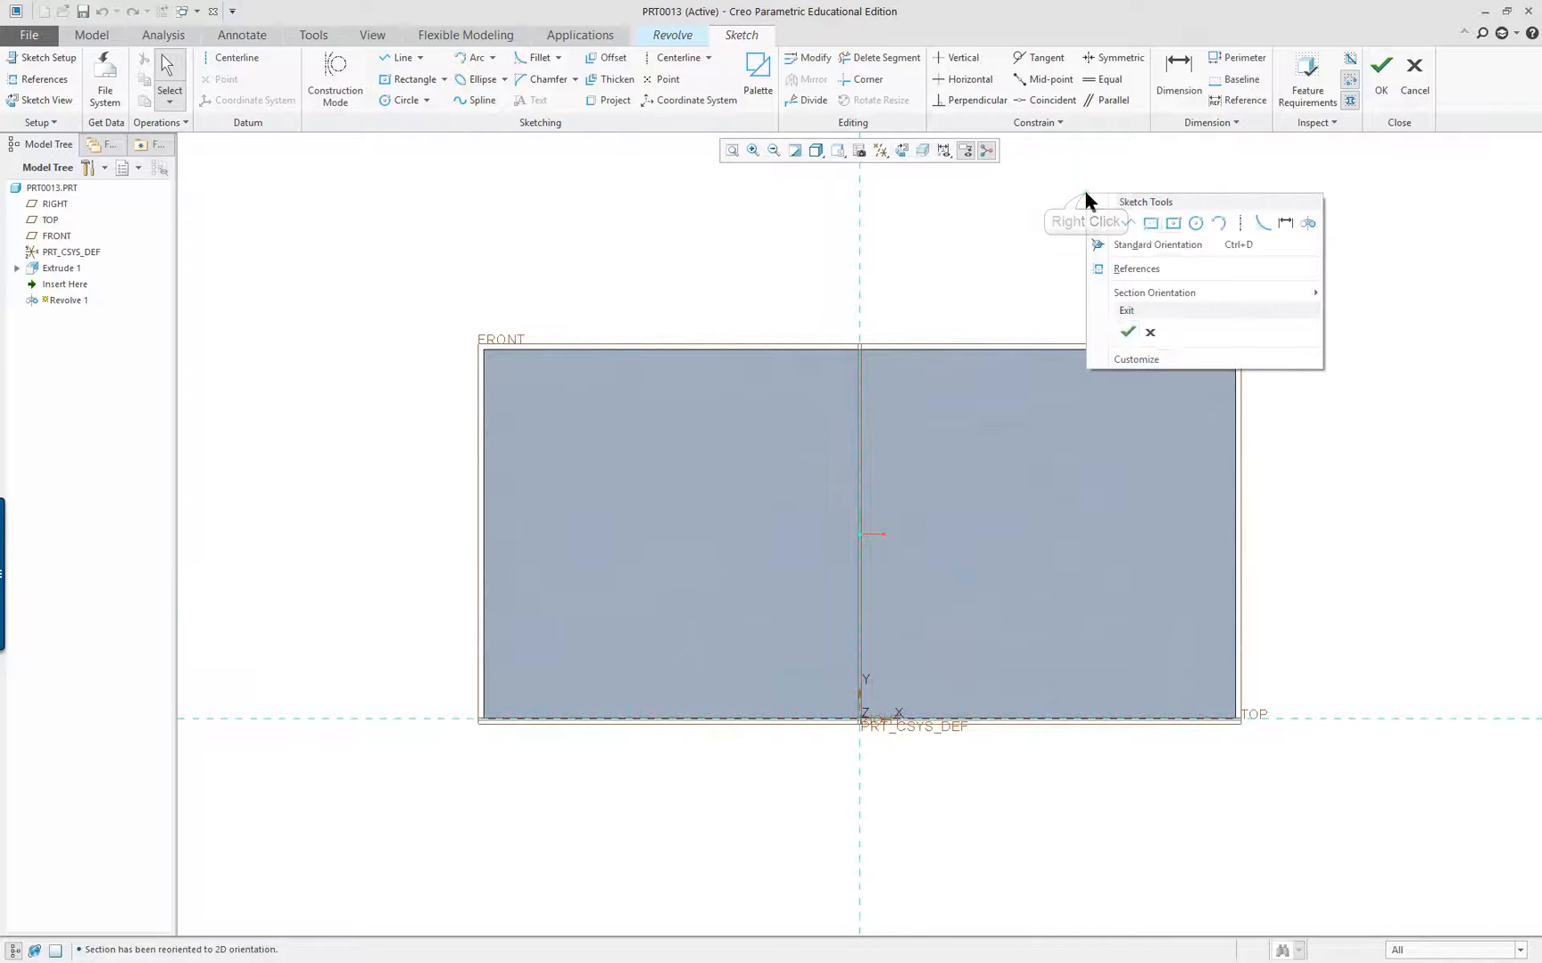
click(1195, 224)
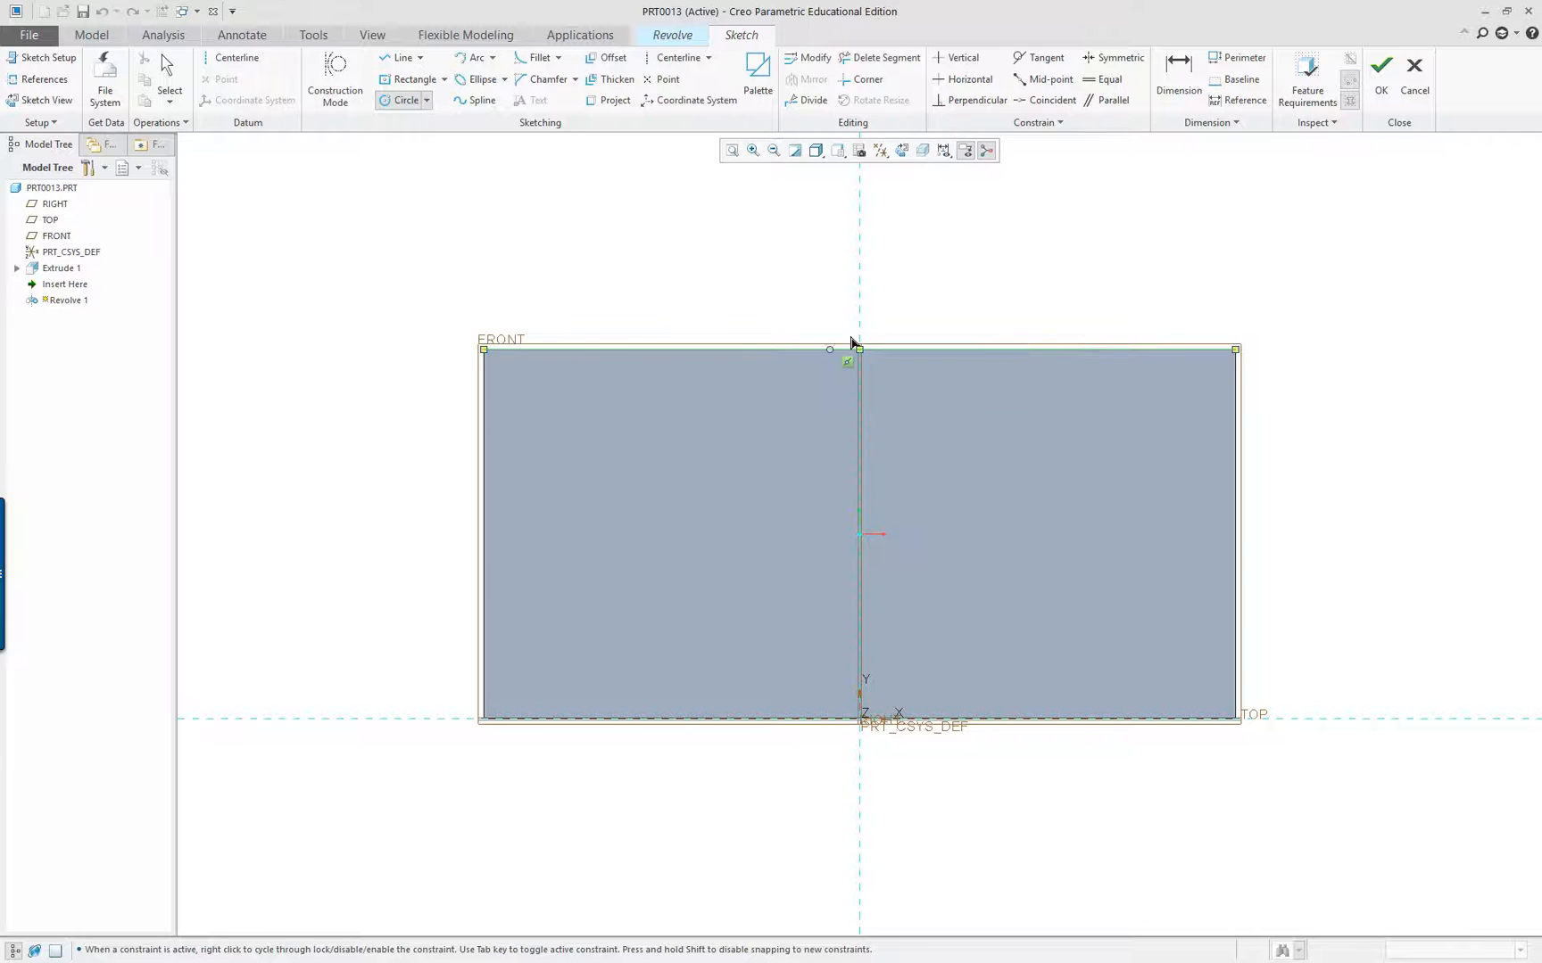
click(1042, 357)
click(1104, 304)
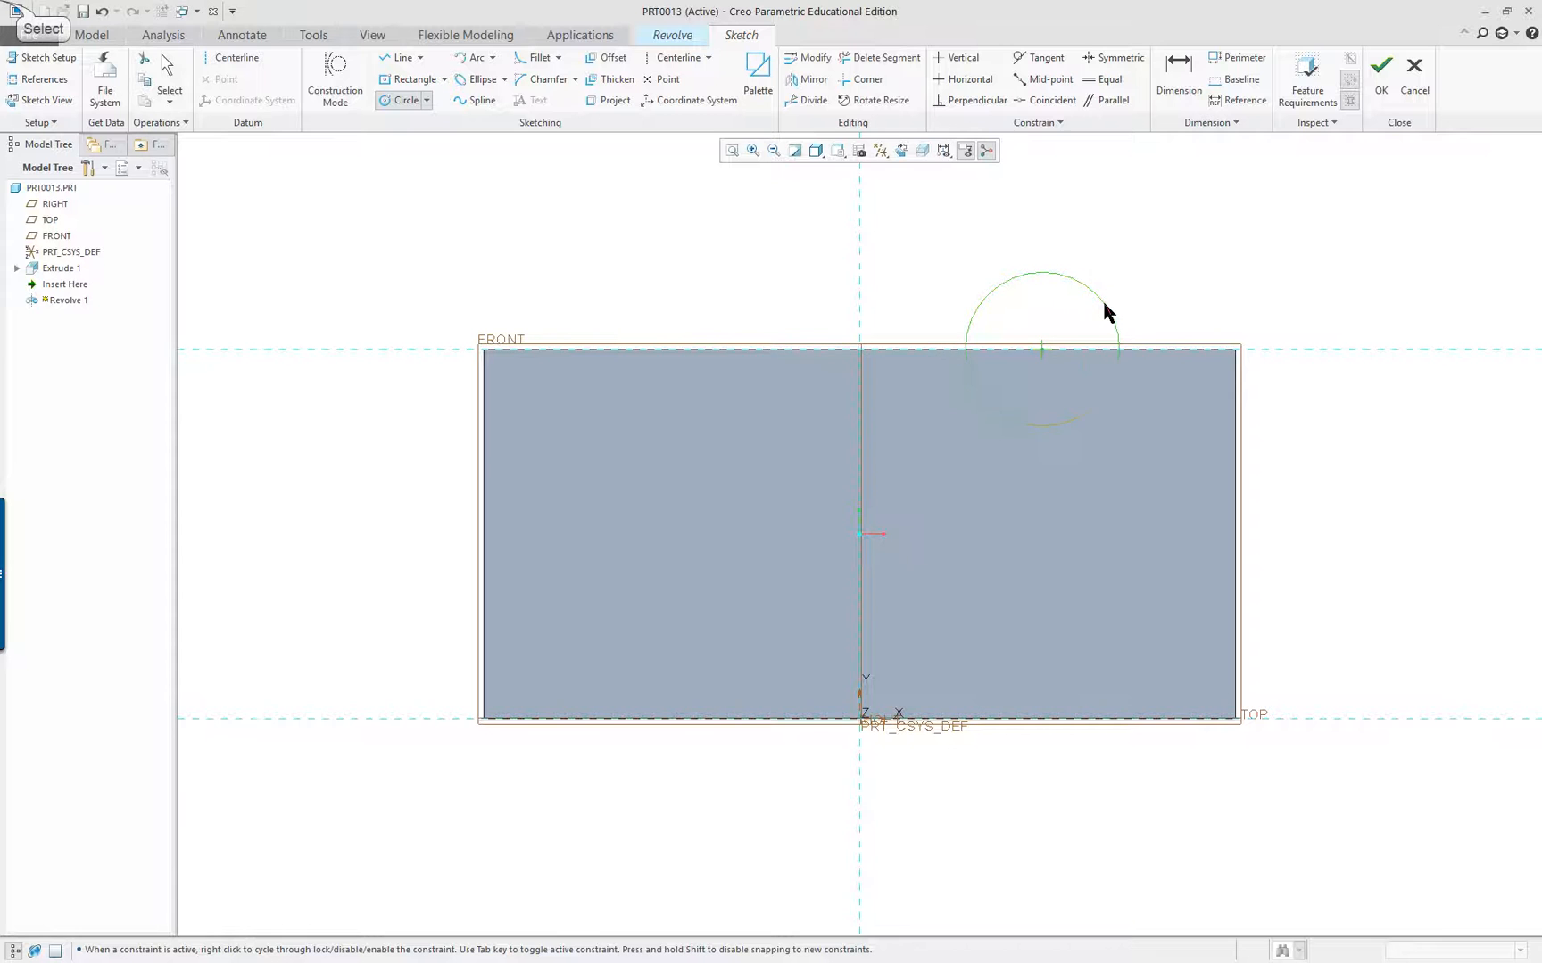
middle_click(736, 272)
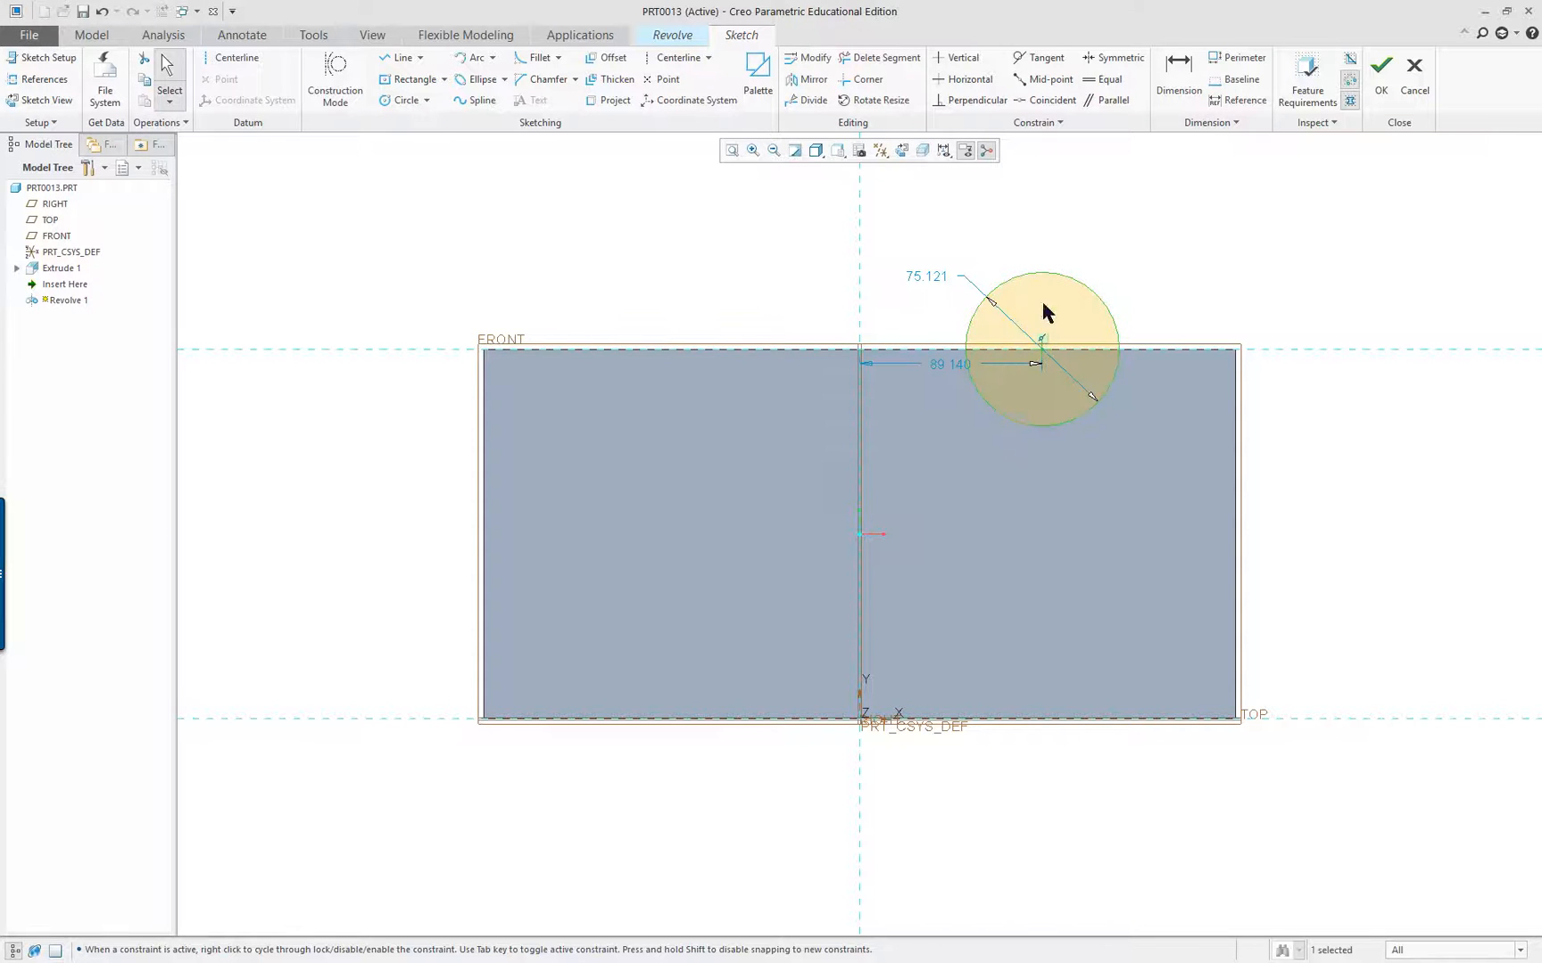
Finish the circle sketch and set the revolve to remove material
mouse_move(1211, 339)
middle_down()
mouse_move(1152, 406)
mouse_move(1166, 395)
middle_up()
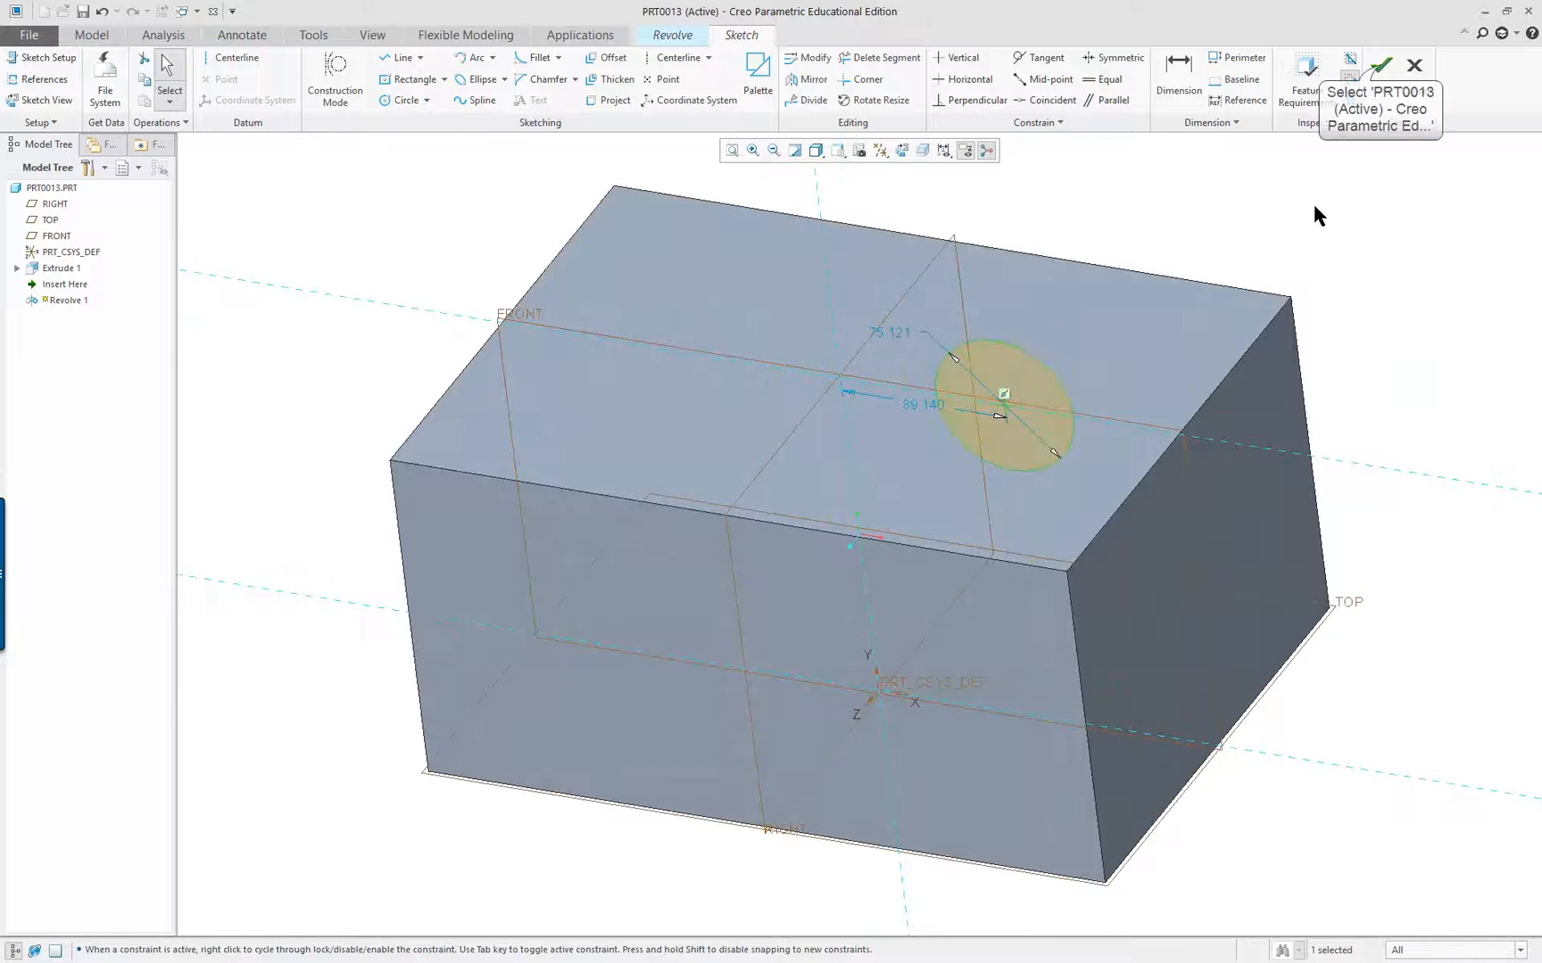
click(1381, 71)
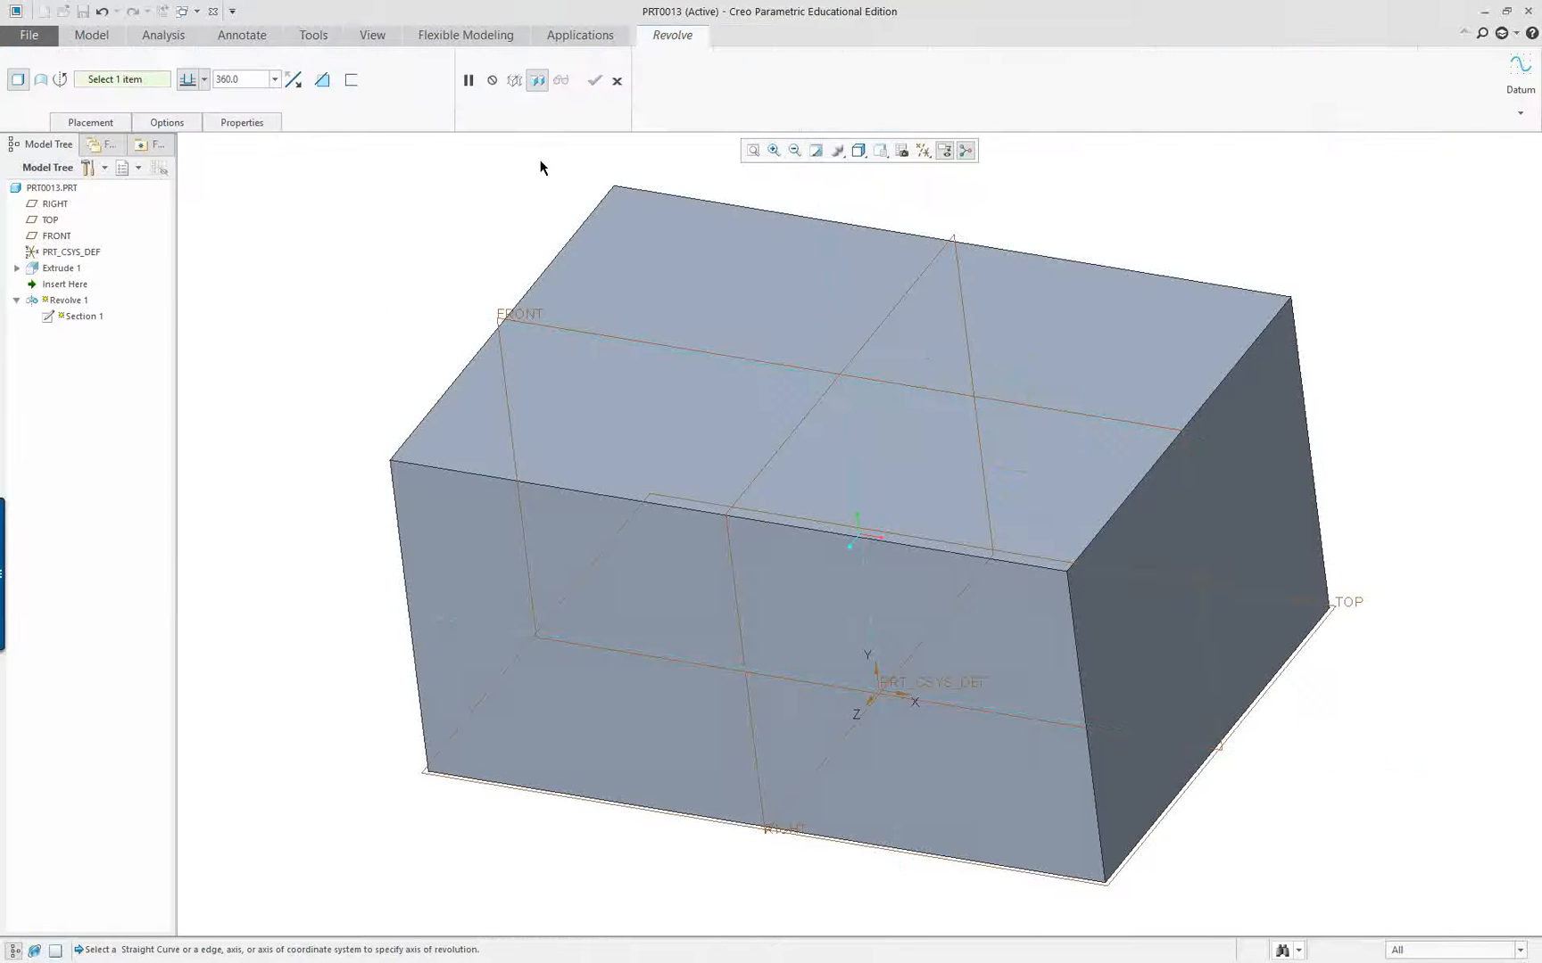
click(323, 82)
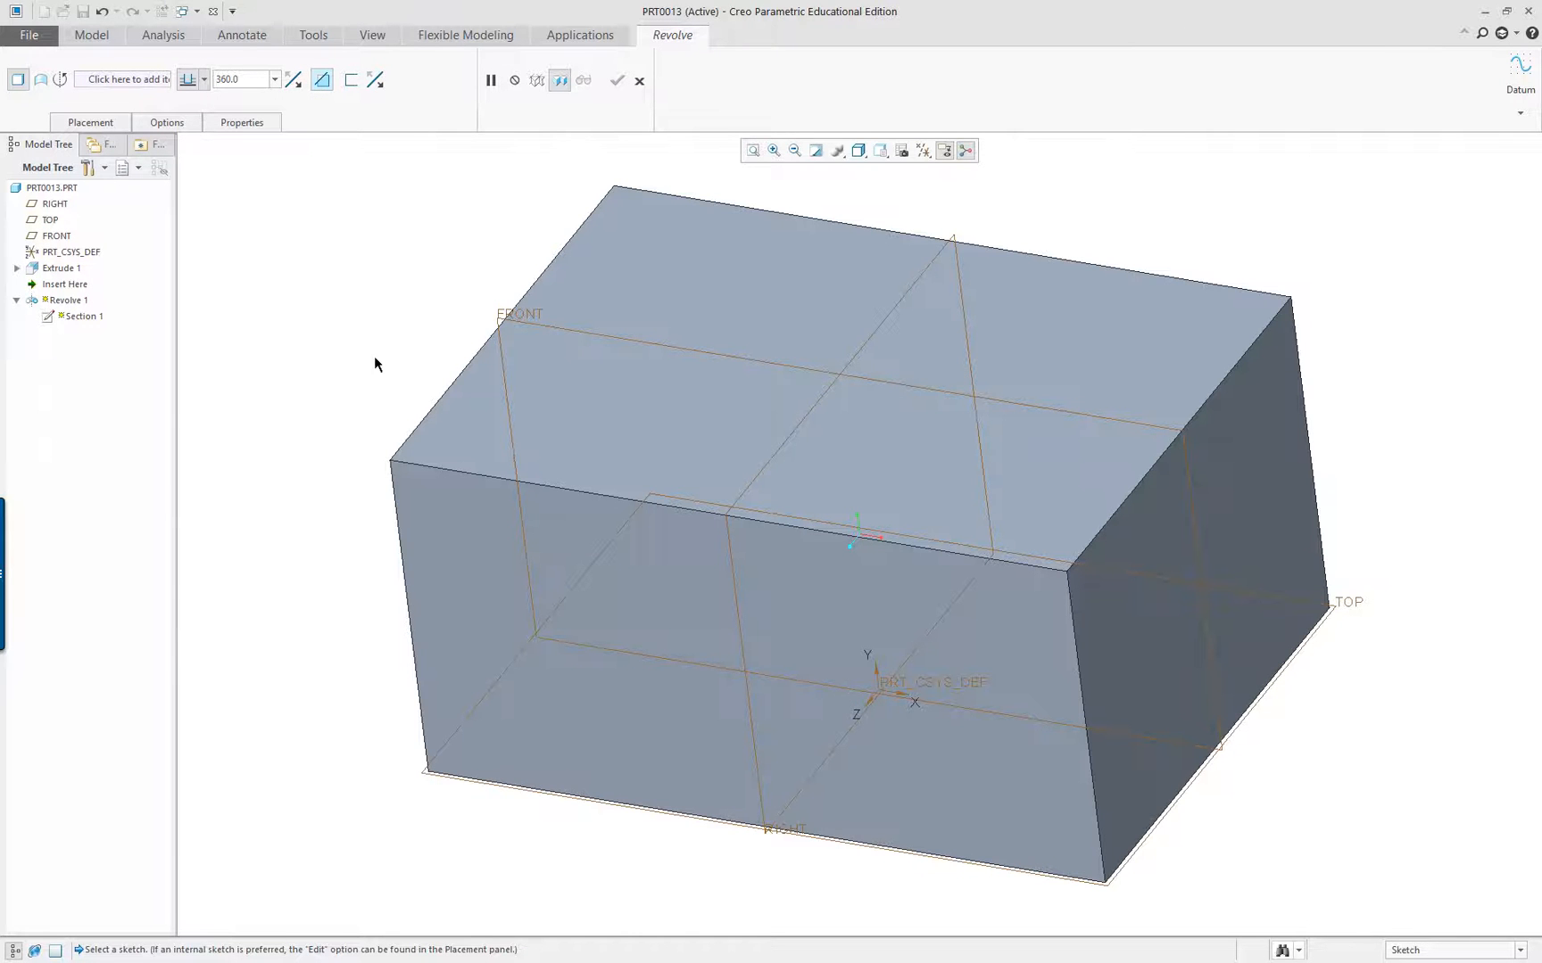
mouse_move(374, 361)
middle_down()
mouse_move(413, 326)
mouse_move(389, 341)
middle_up()
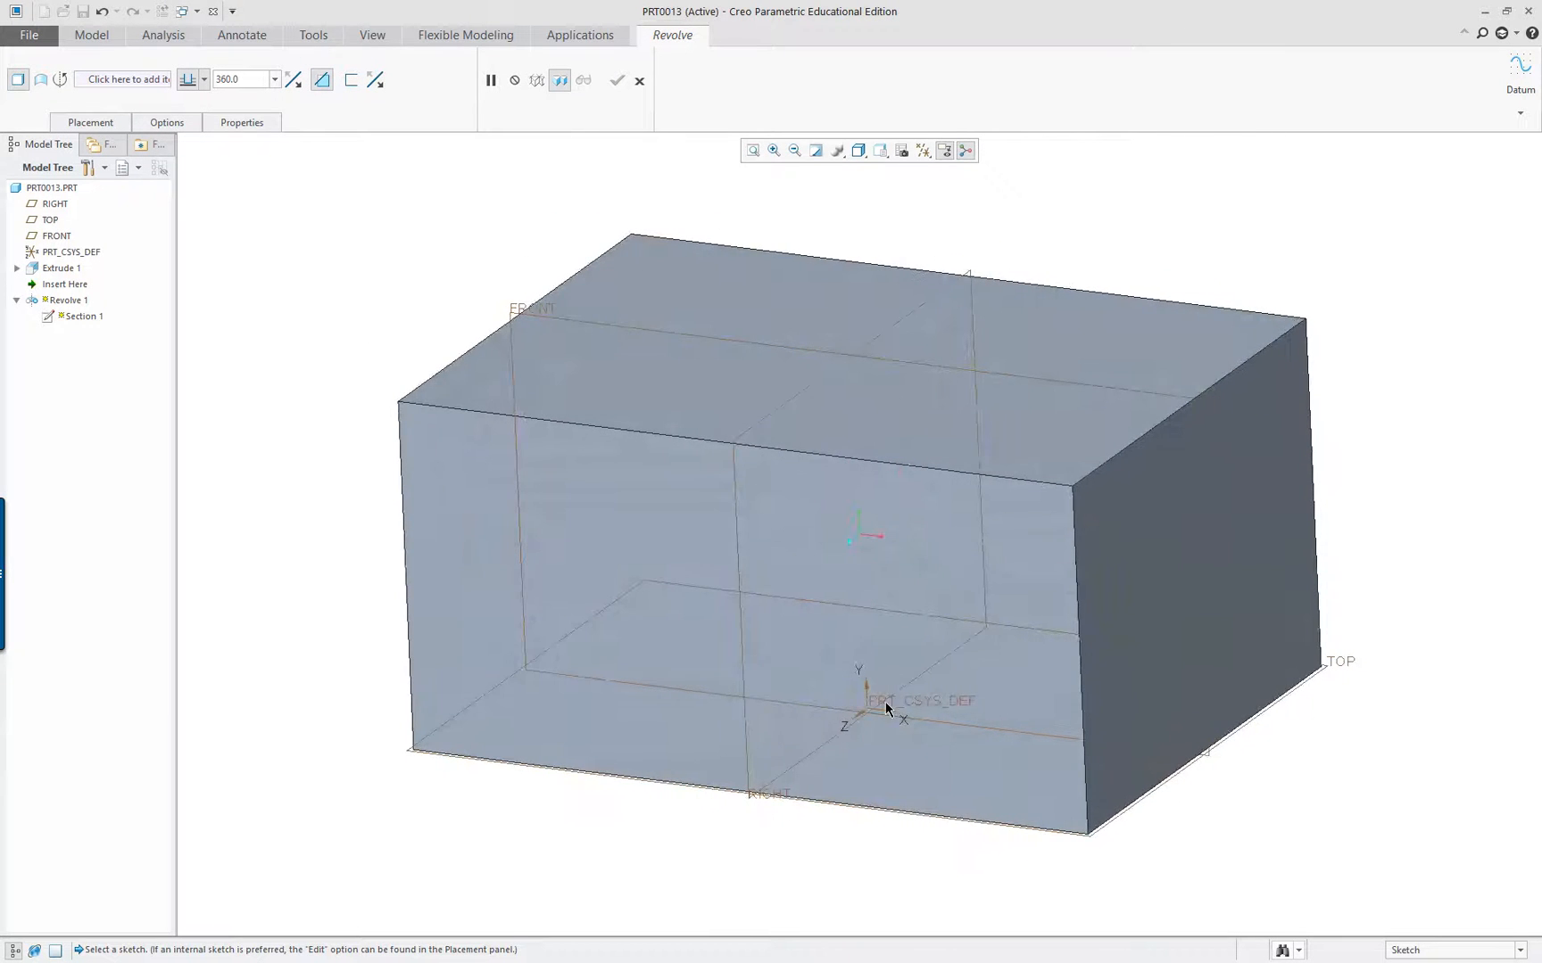
Reopen the revolve sketch, try to add a datum centerline along the vertical reference, and leave the sketch
right_click(373, 322)
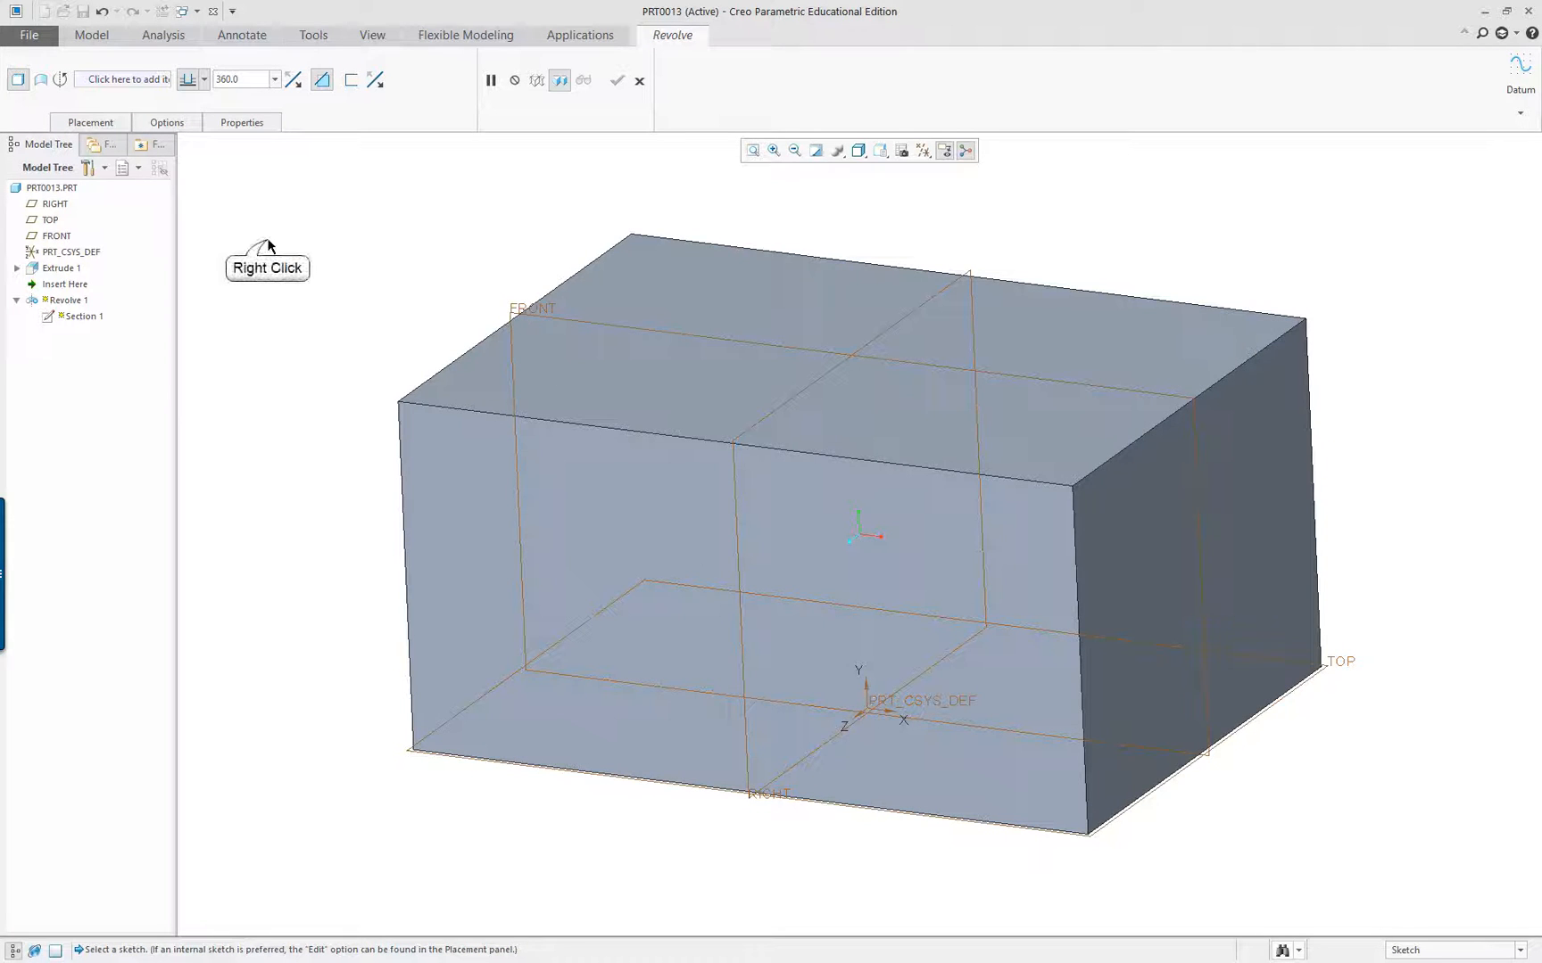
click(328, 290)
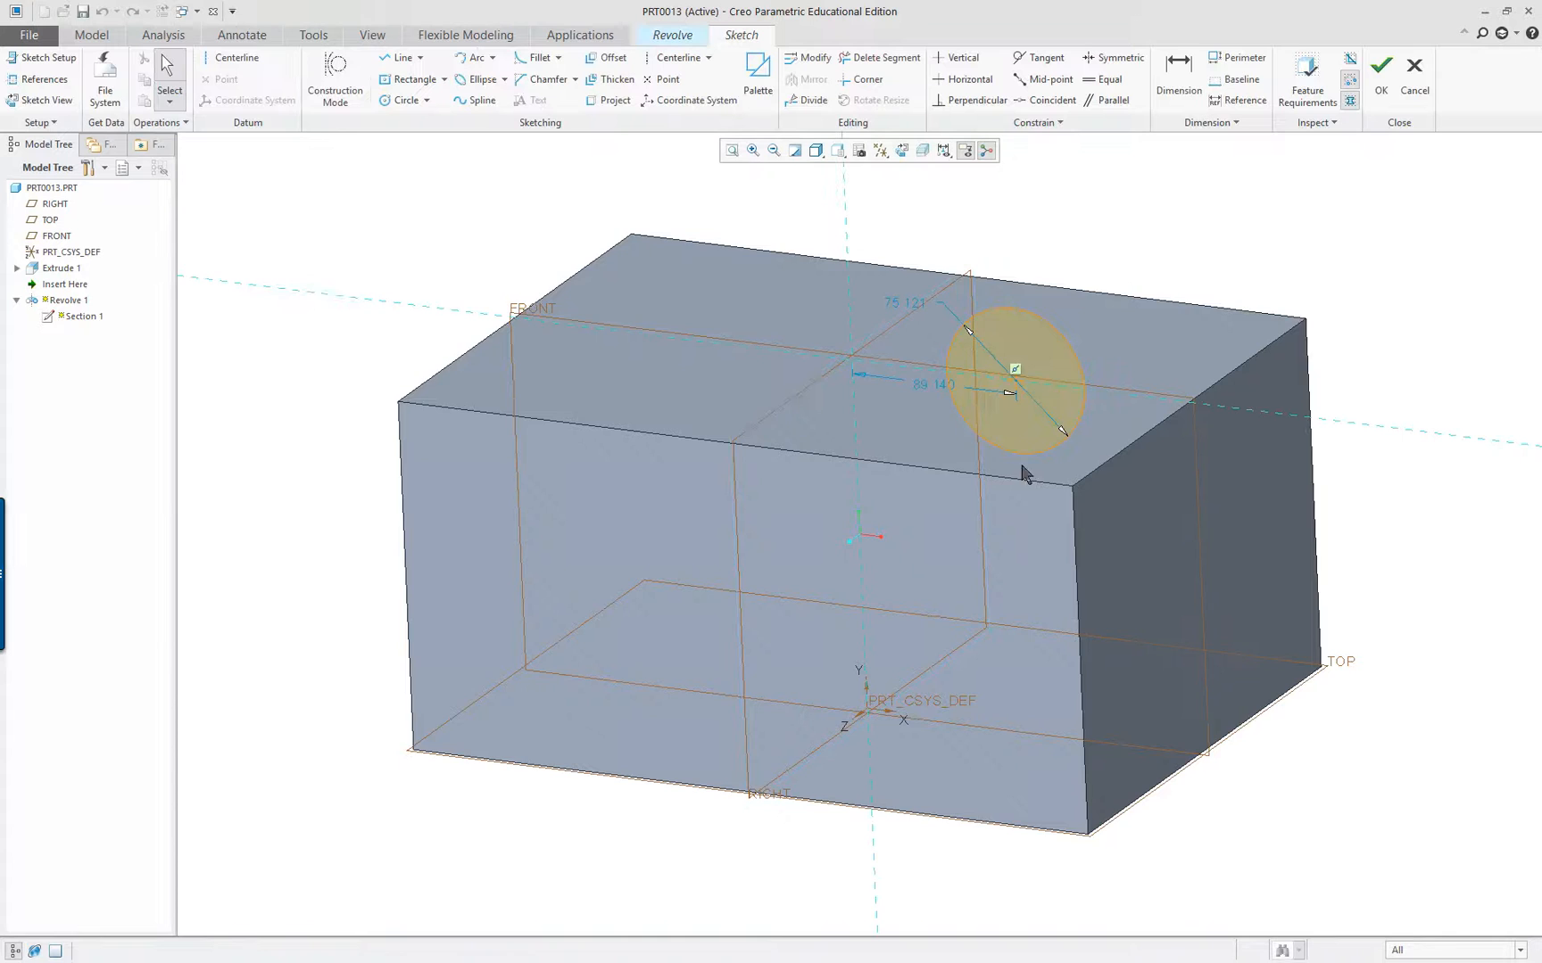
scroll(970, 367, up, 2)
scroll(961, 268, down, 2)
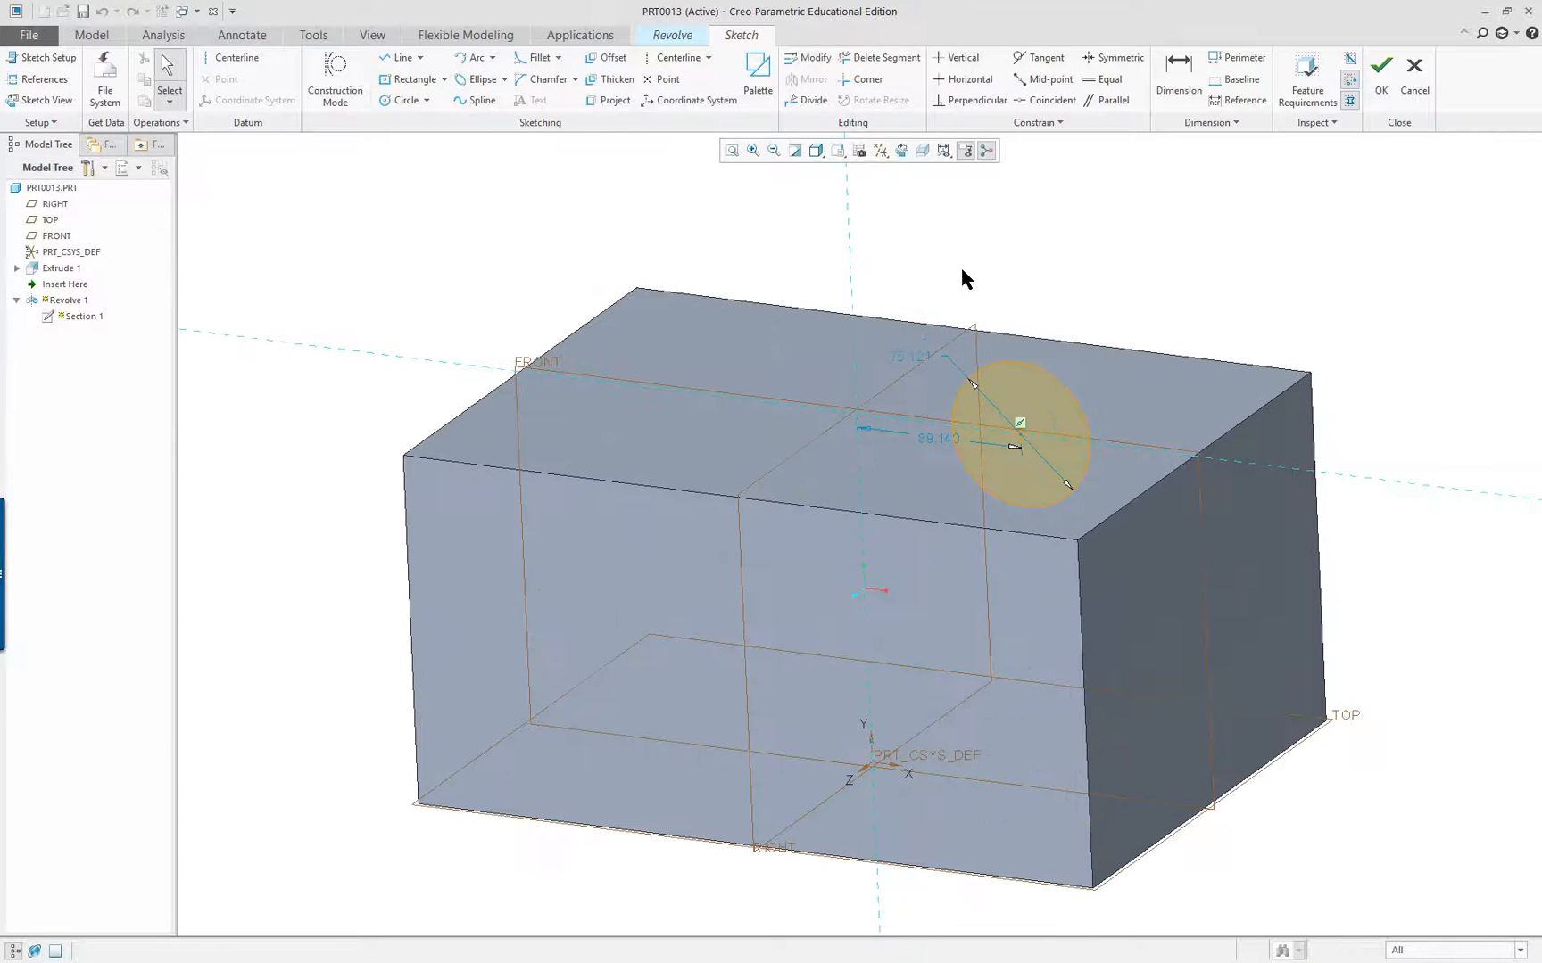
click(215, 67)
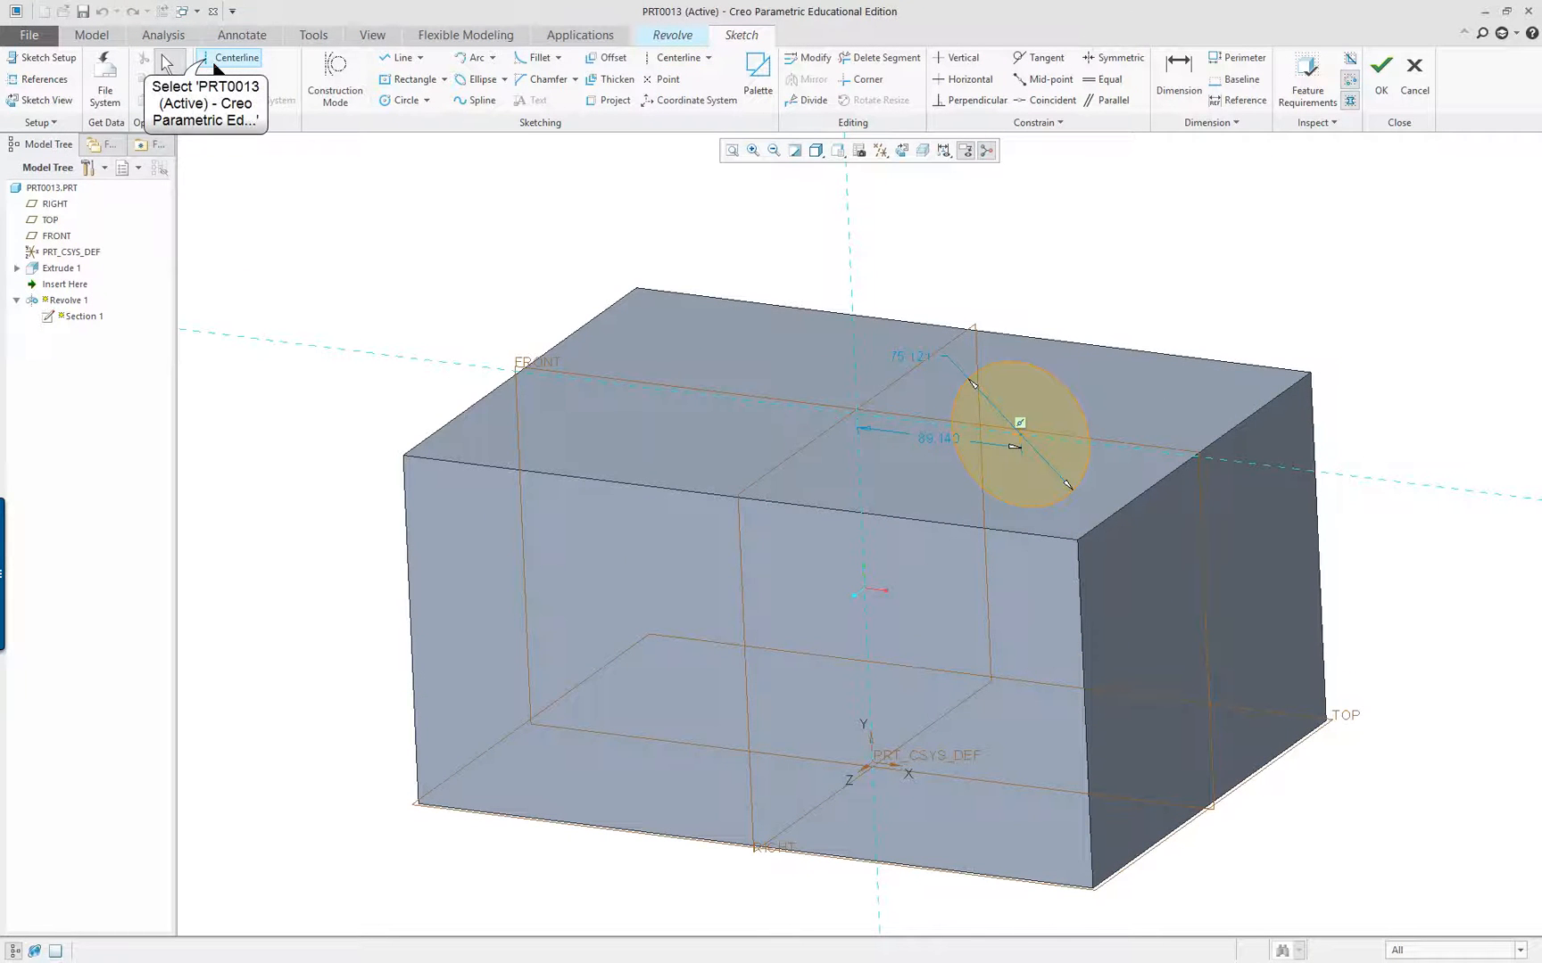
click(871, 557)
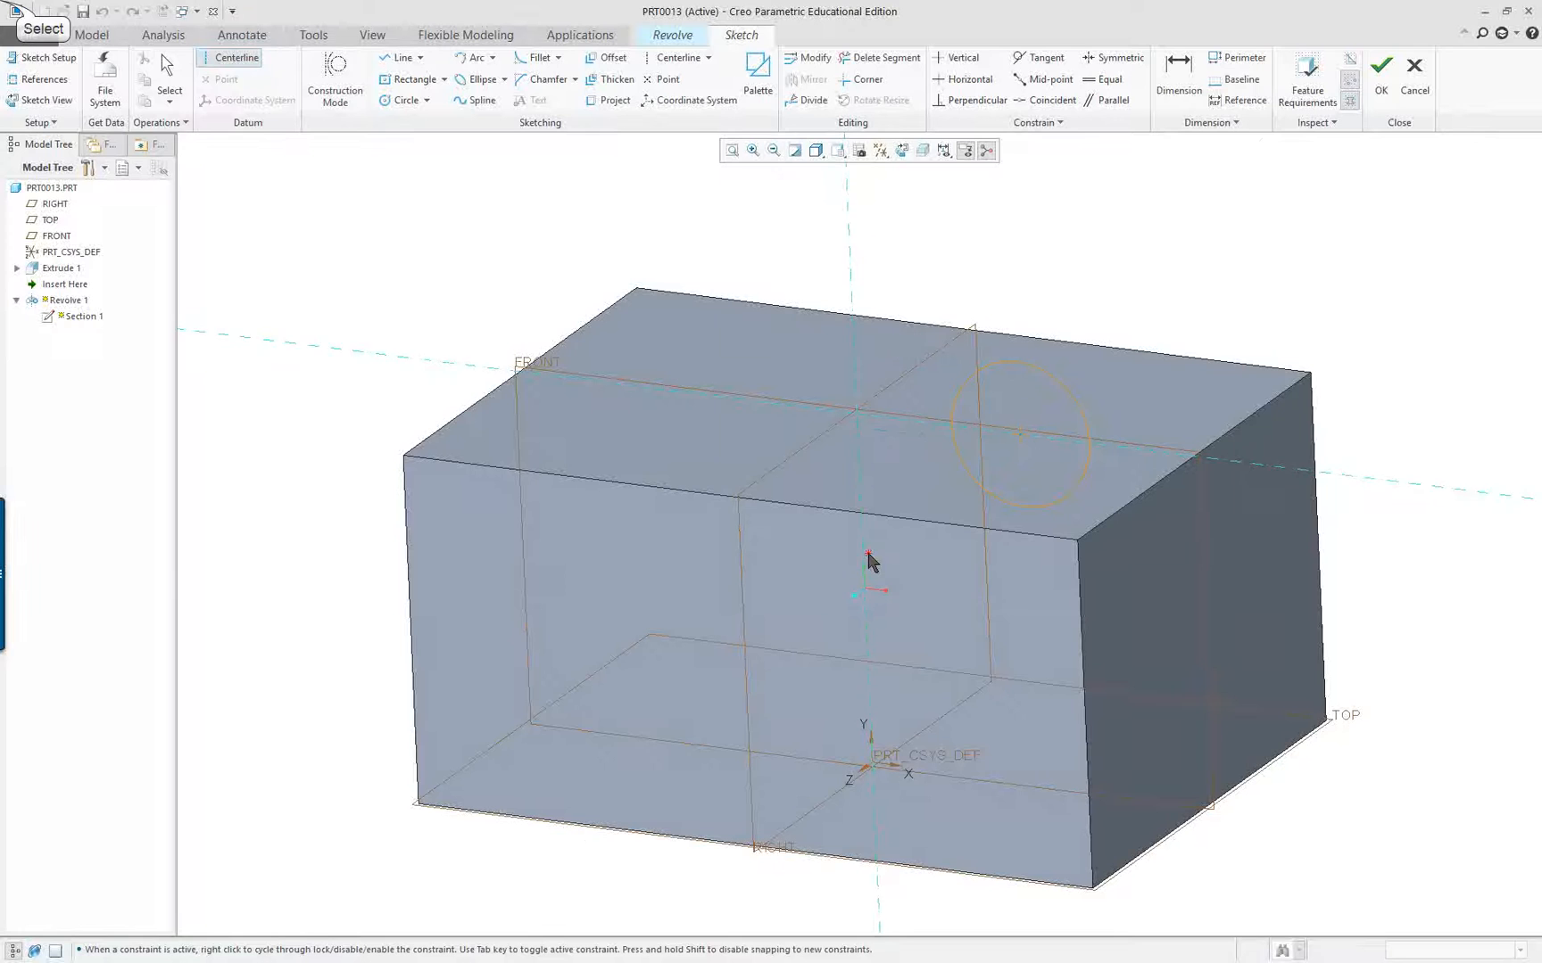
click(860, 365)
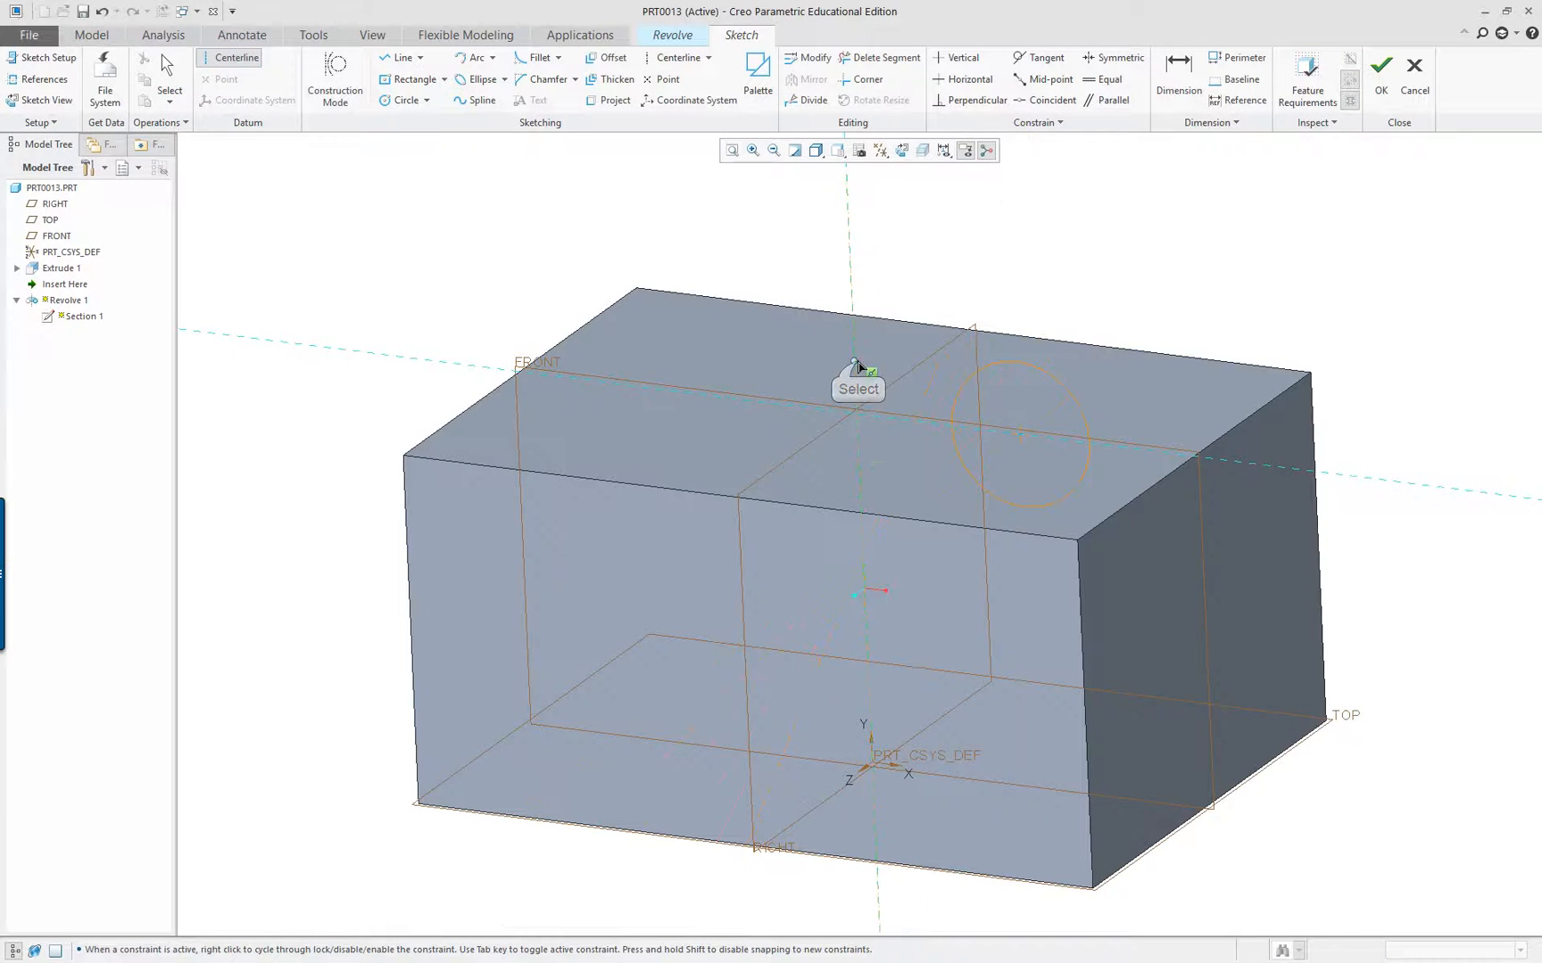
right_click(464, 277)
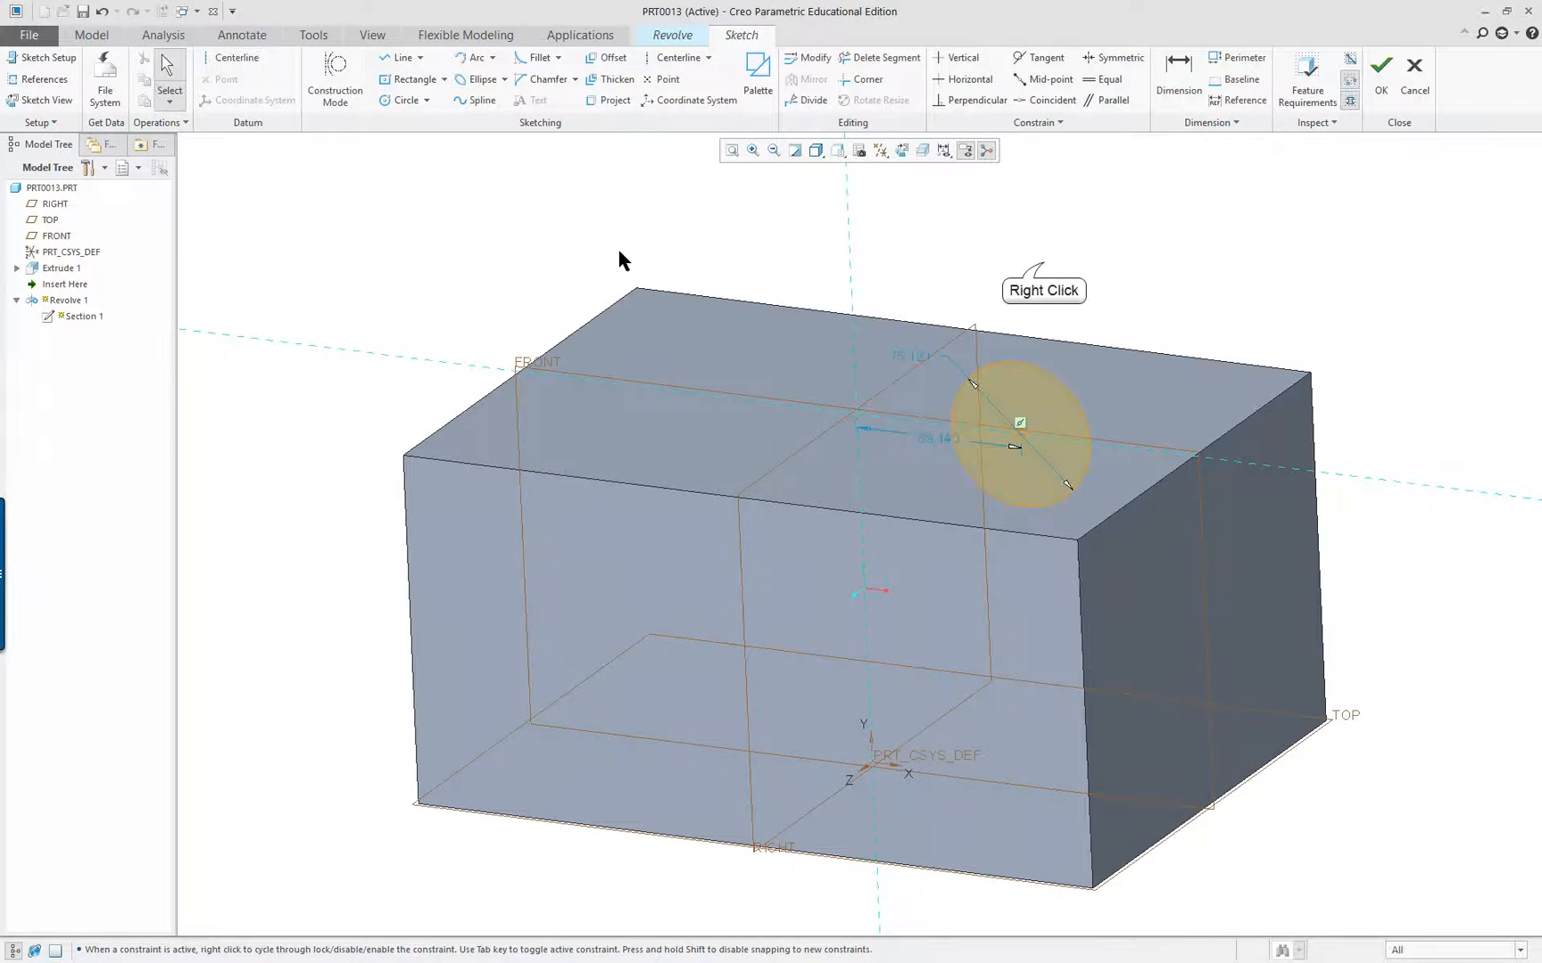
click(1085, 404)
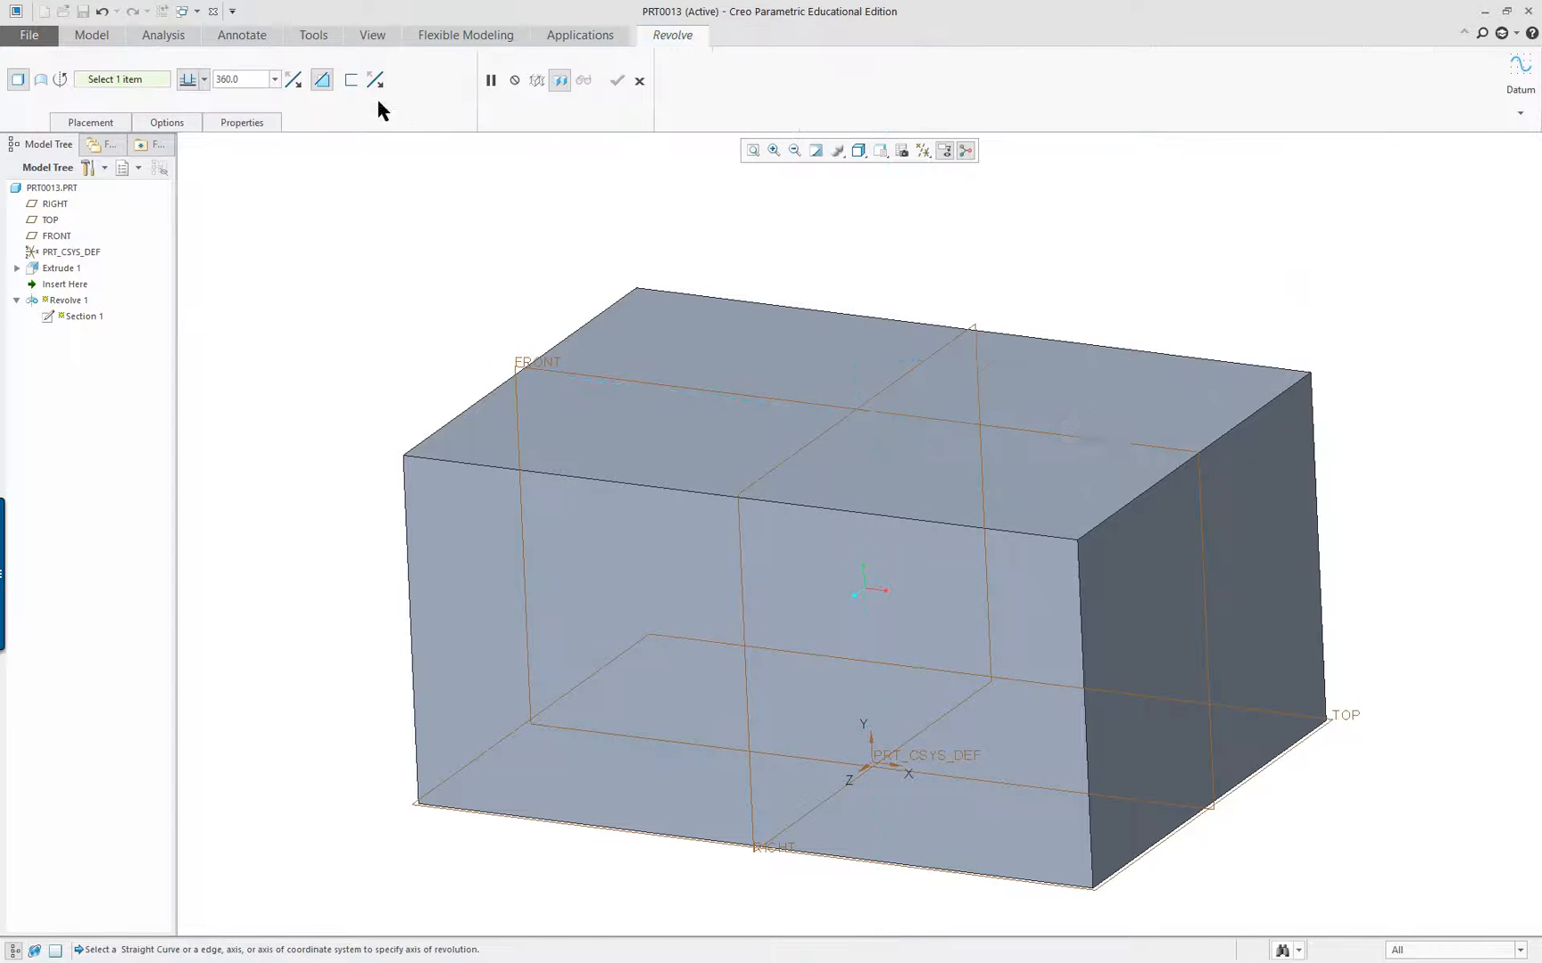
middle_drag(852, 462, 846, 459)
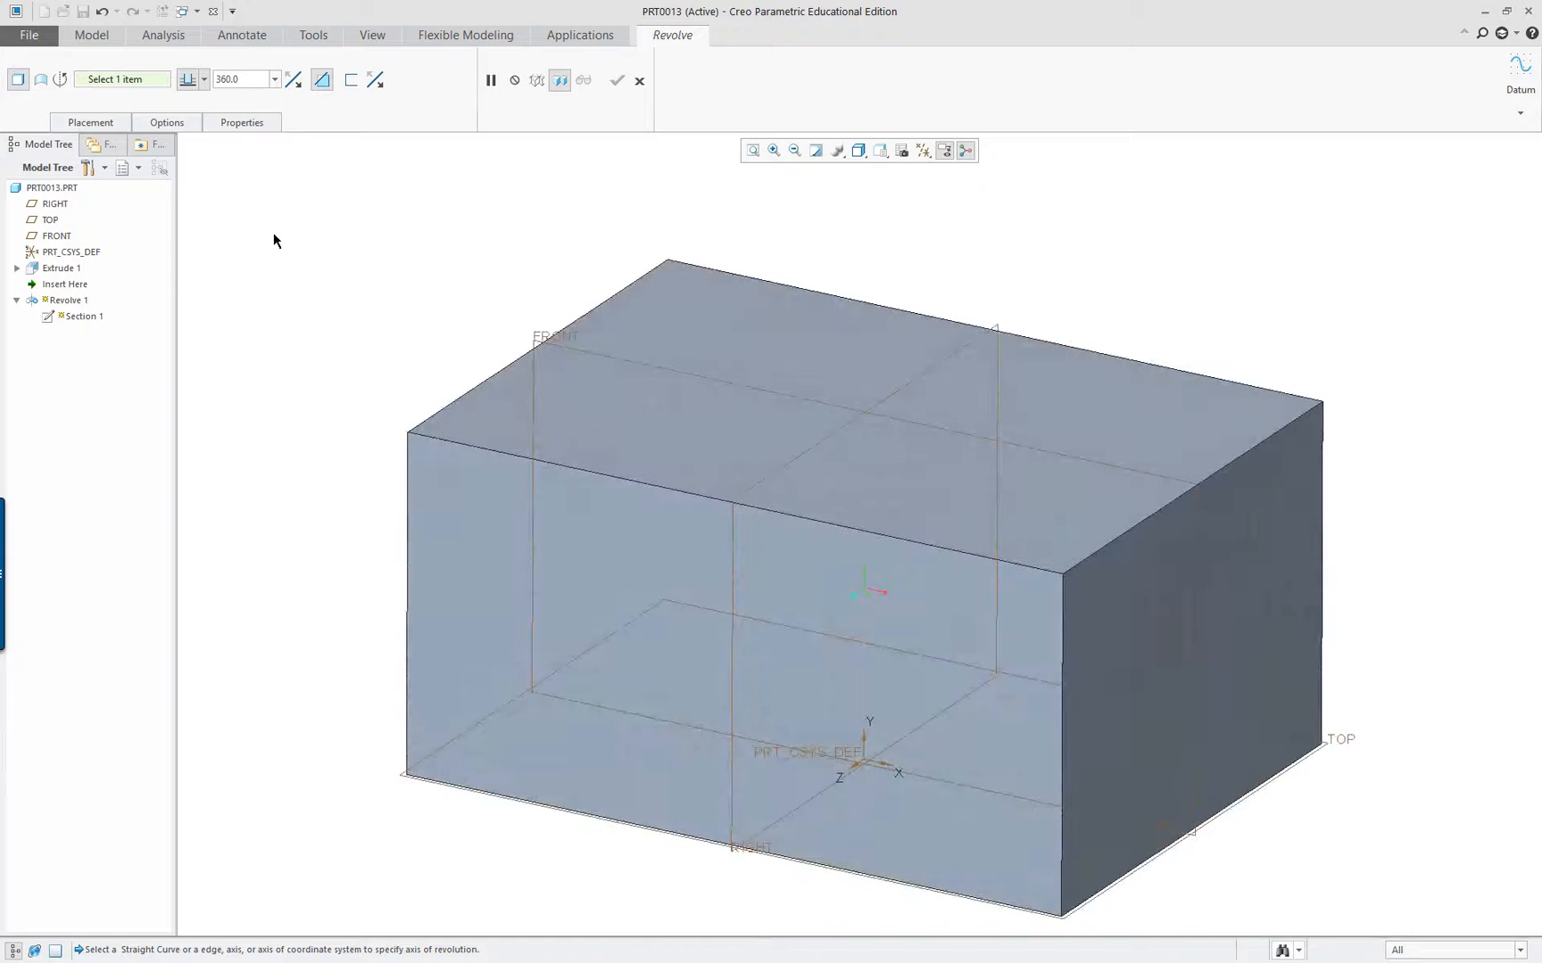
click(65, 301)
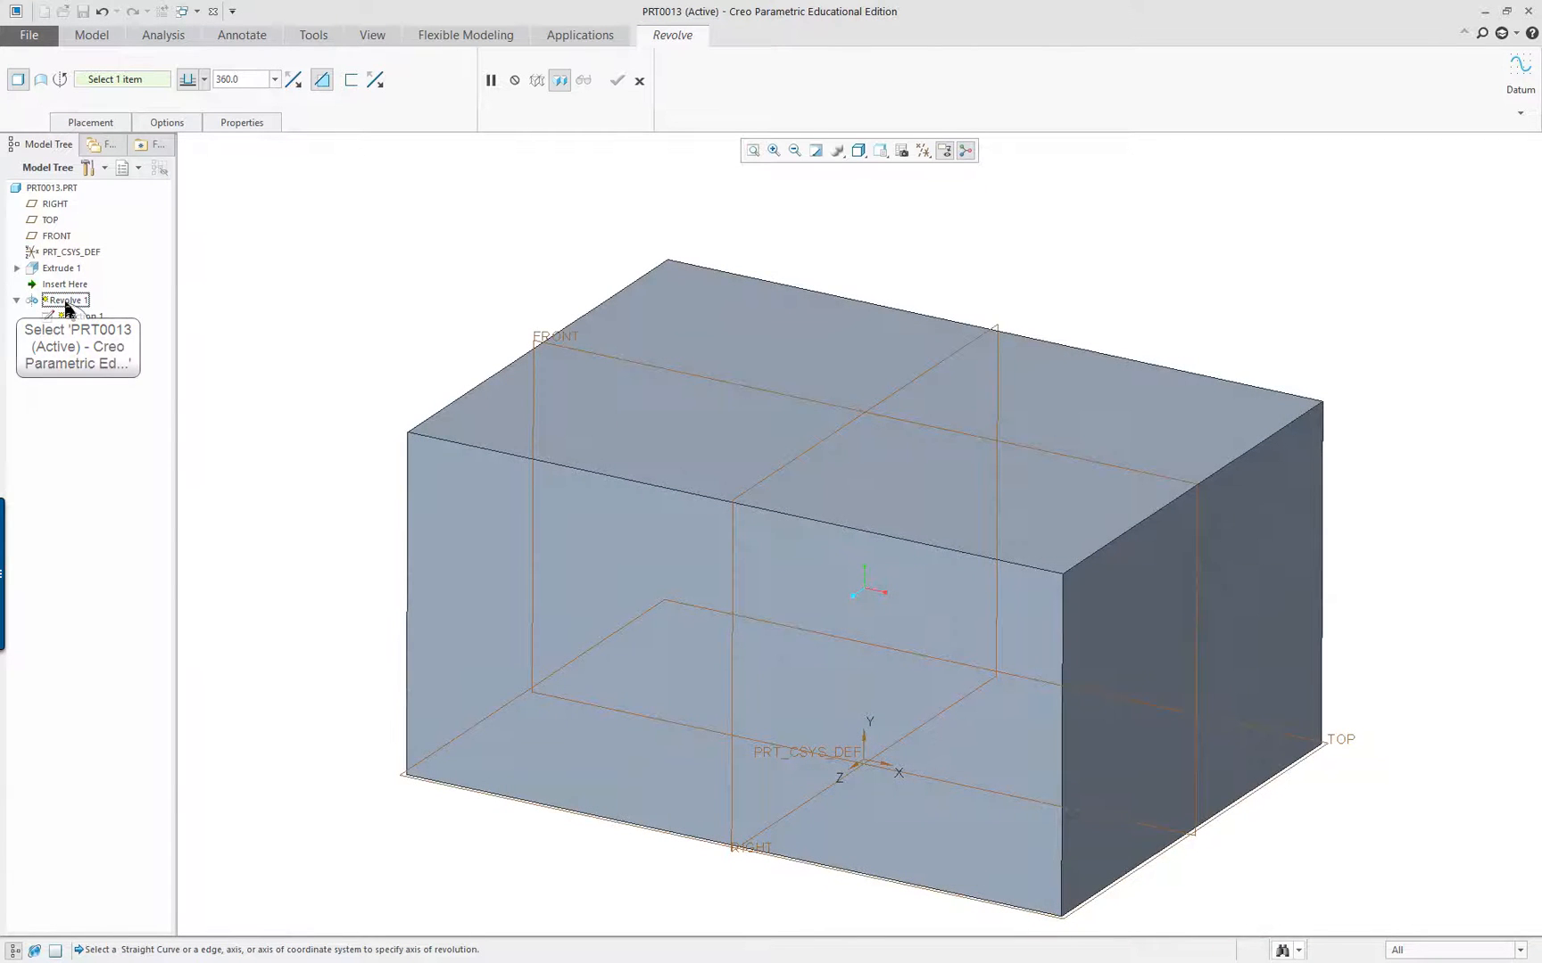
right_click(366, 87)
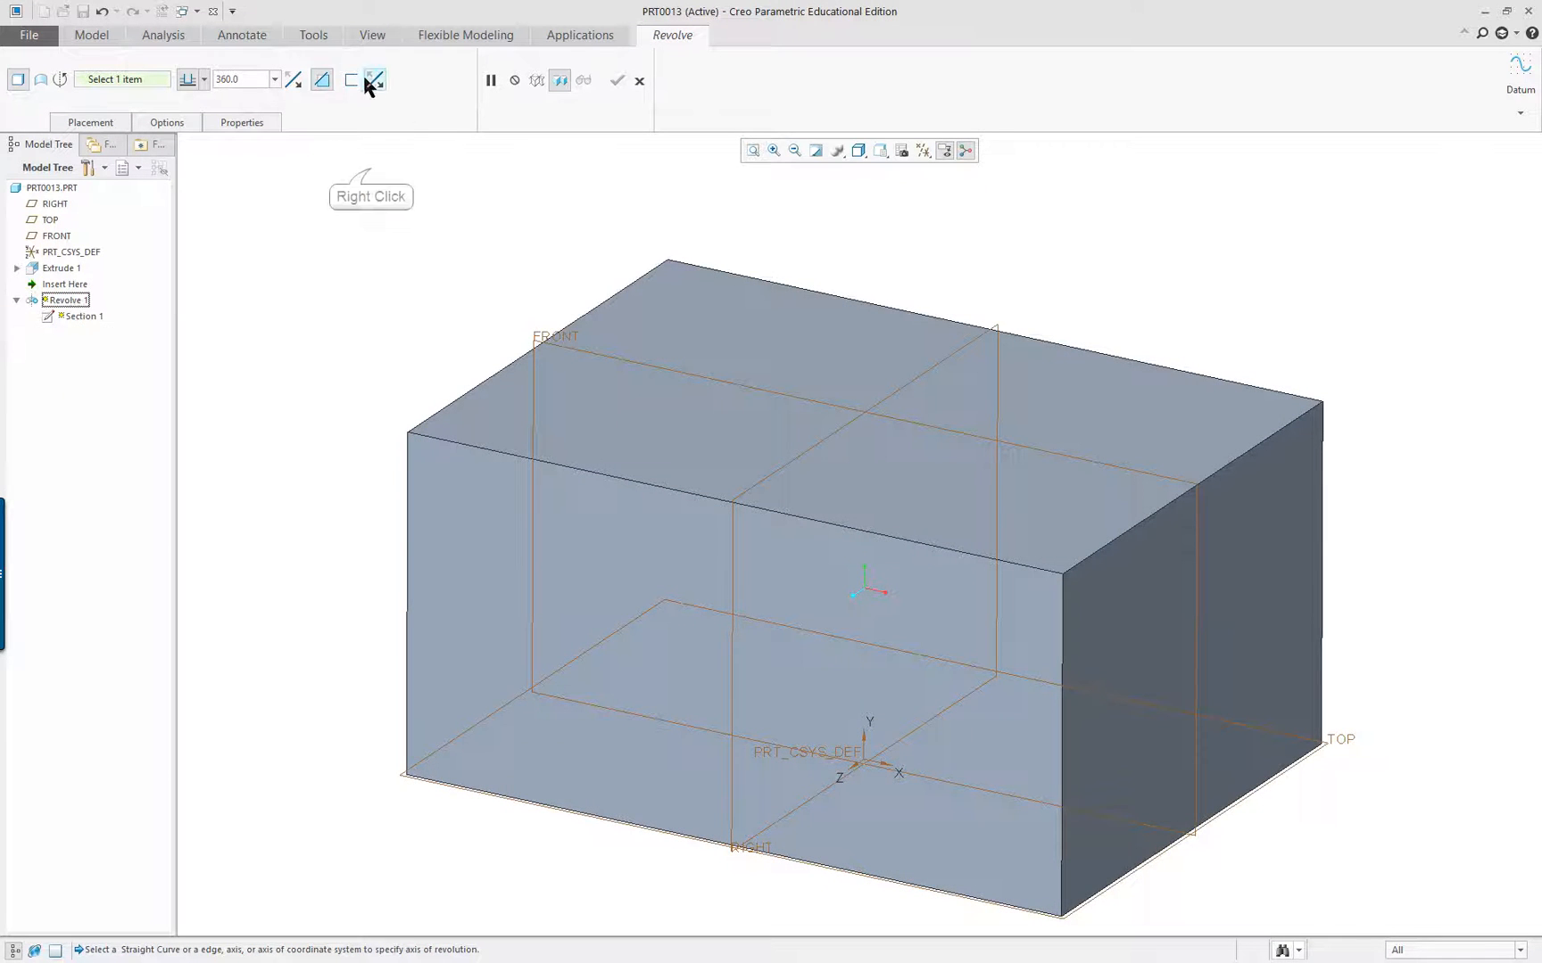
right_click(371, 169)
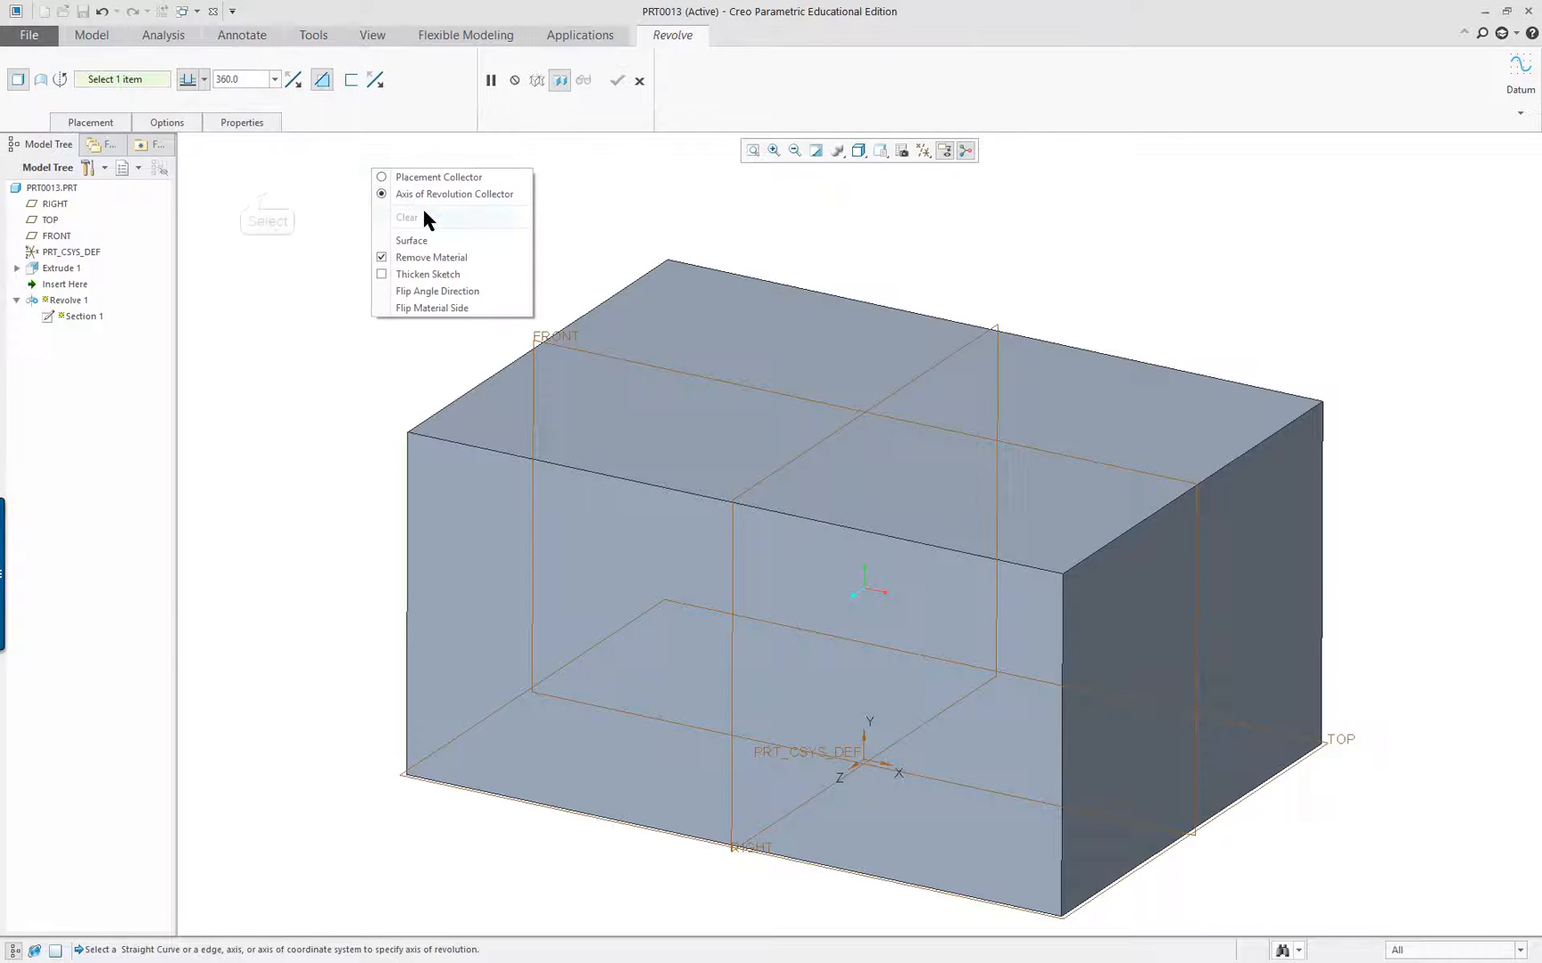
click(279, 202)
Reopen the revolve's section for editing and review its feature requirements for a missing item
click(98, 123)
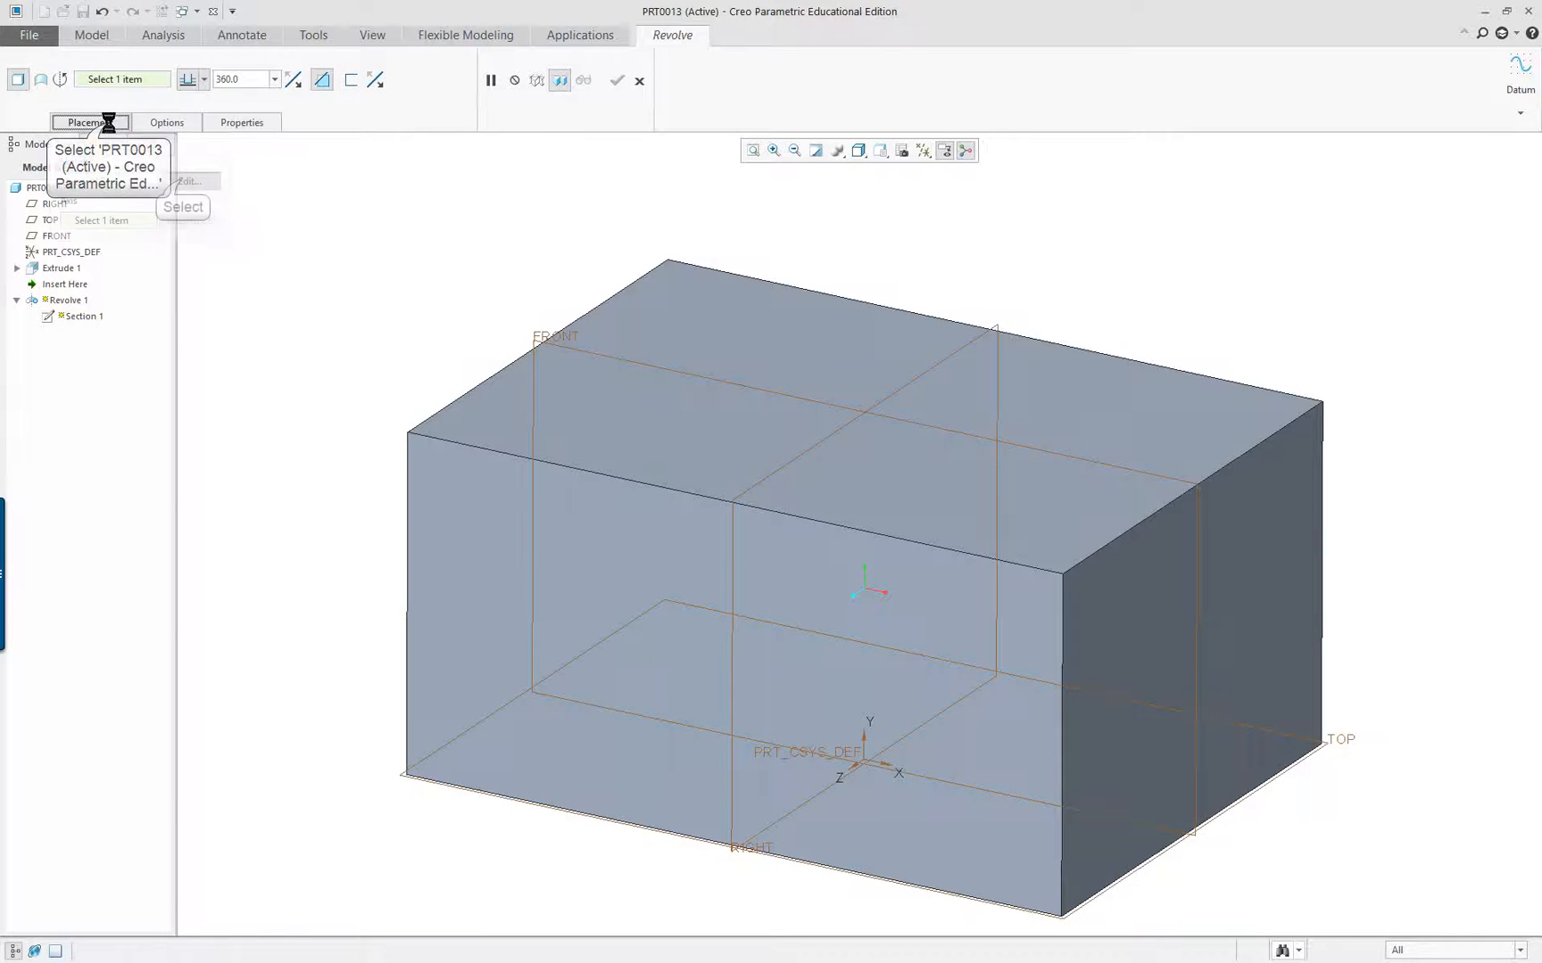
click(184, 181)
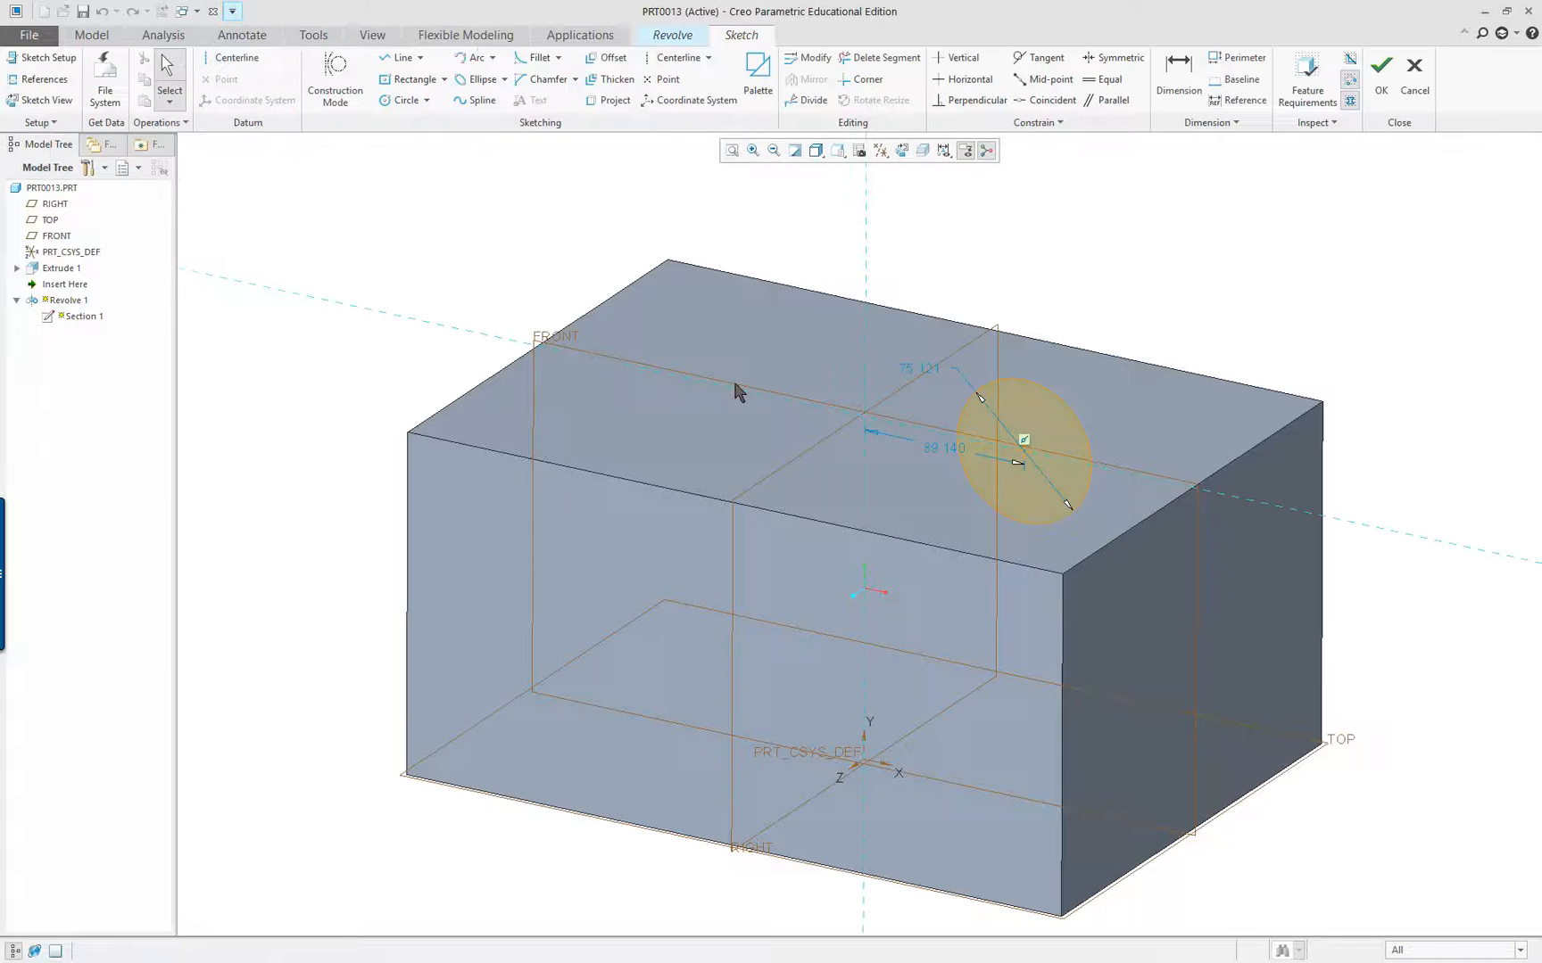
mouse_move(1083, 577)
middle_down()
mouse_move(1096, 590)
mouse_move(1108, 551)
mouse_move(1088, 572)
mouse_move(1115, 527)
mouse_move(1101, 558)
middle_up()
scroll(1094, 580, down, 2)
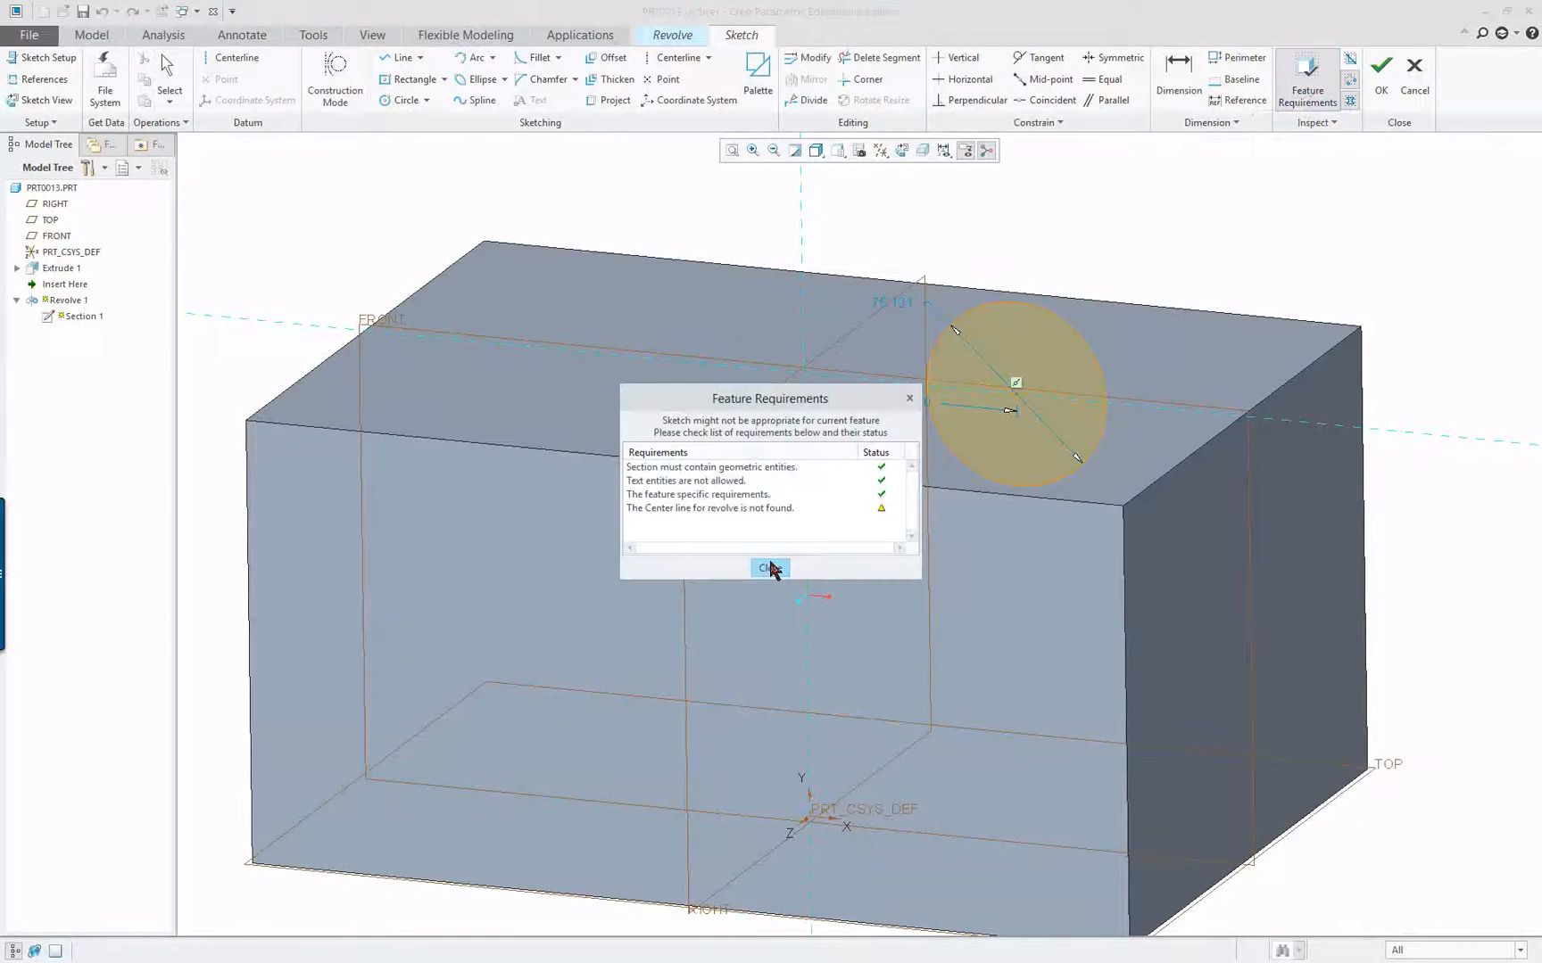
click(698, 509)
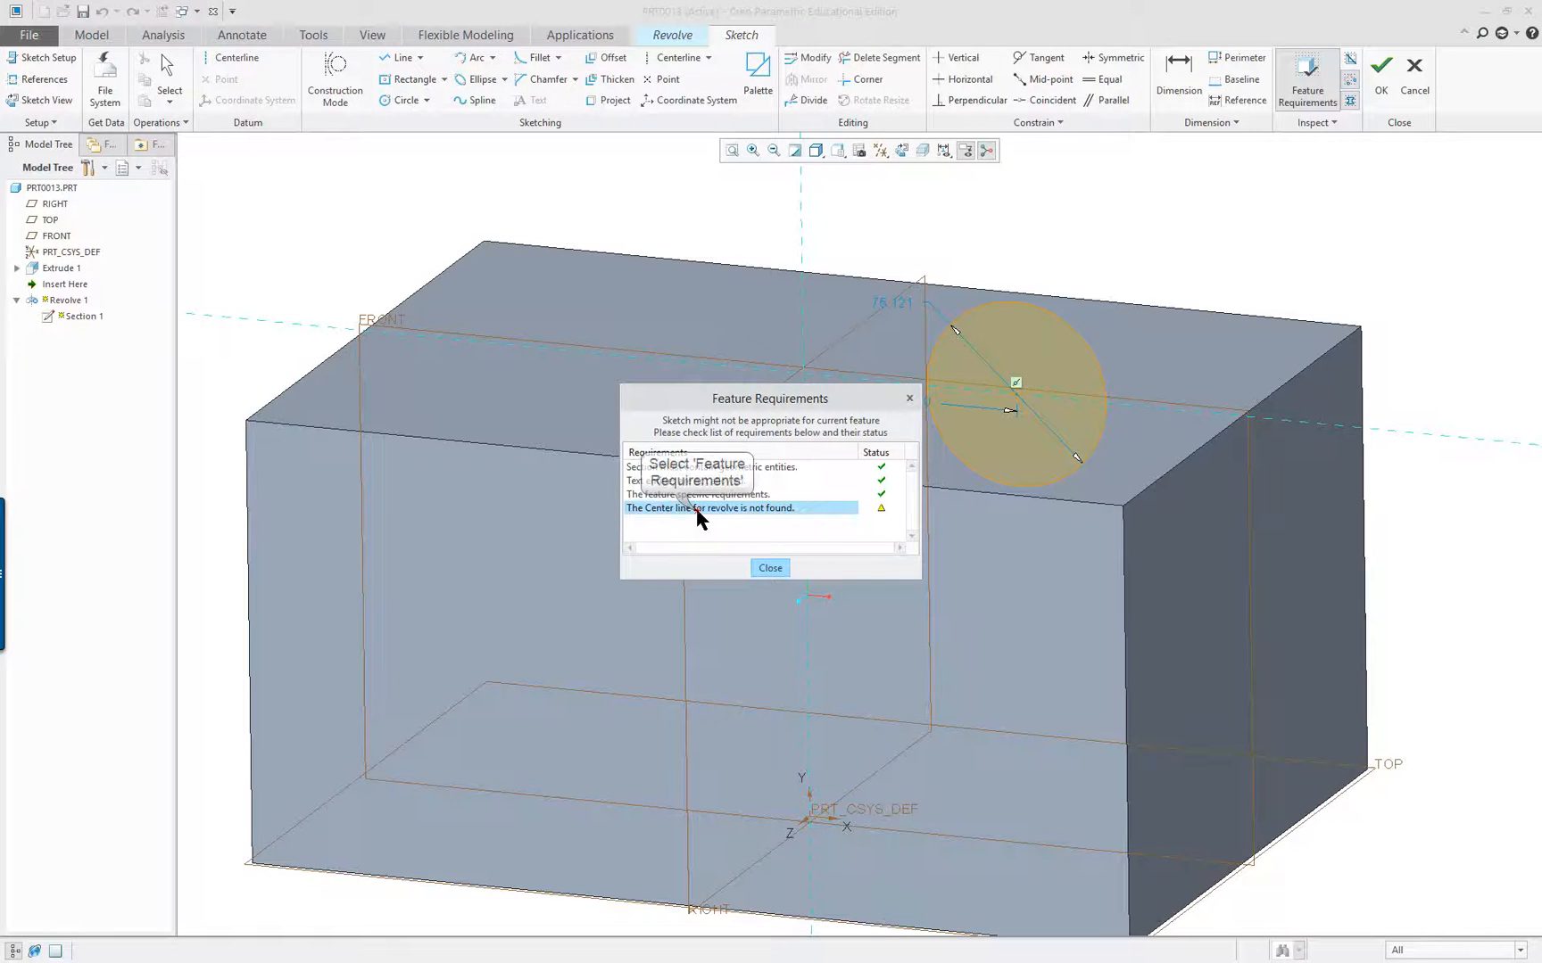
click(780, 569)
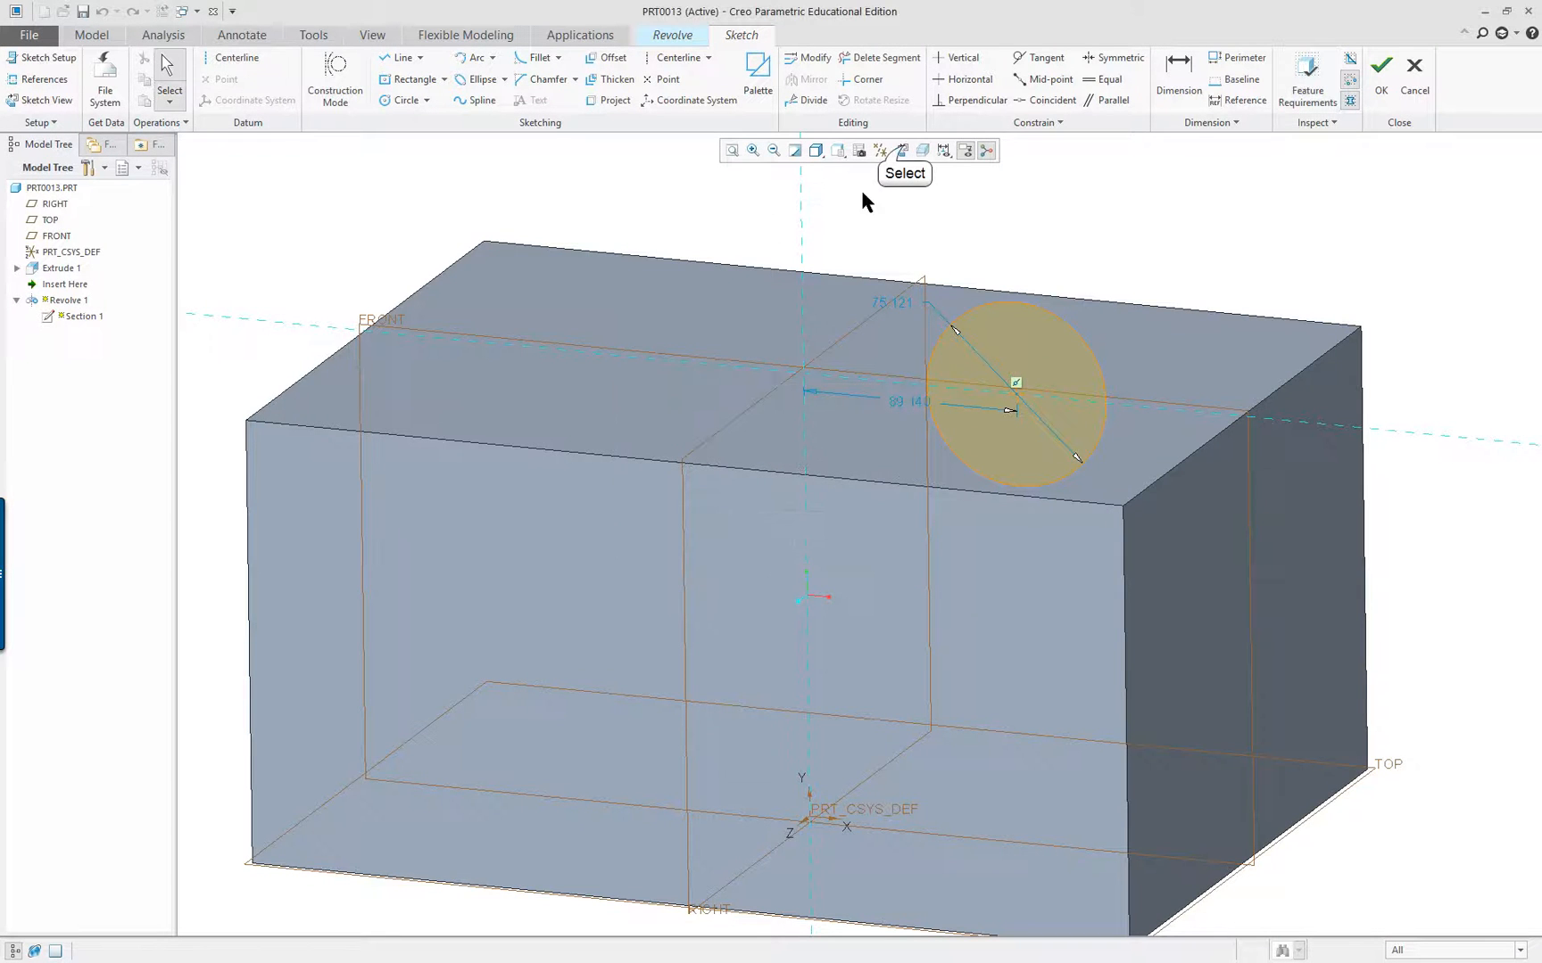
Orient the sketch square-on and add a datum centerline along the vertical reference as the axis of revolution
click(901, 150)
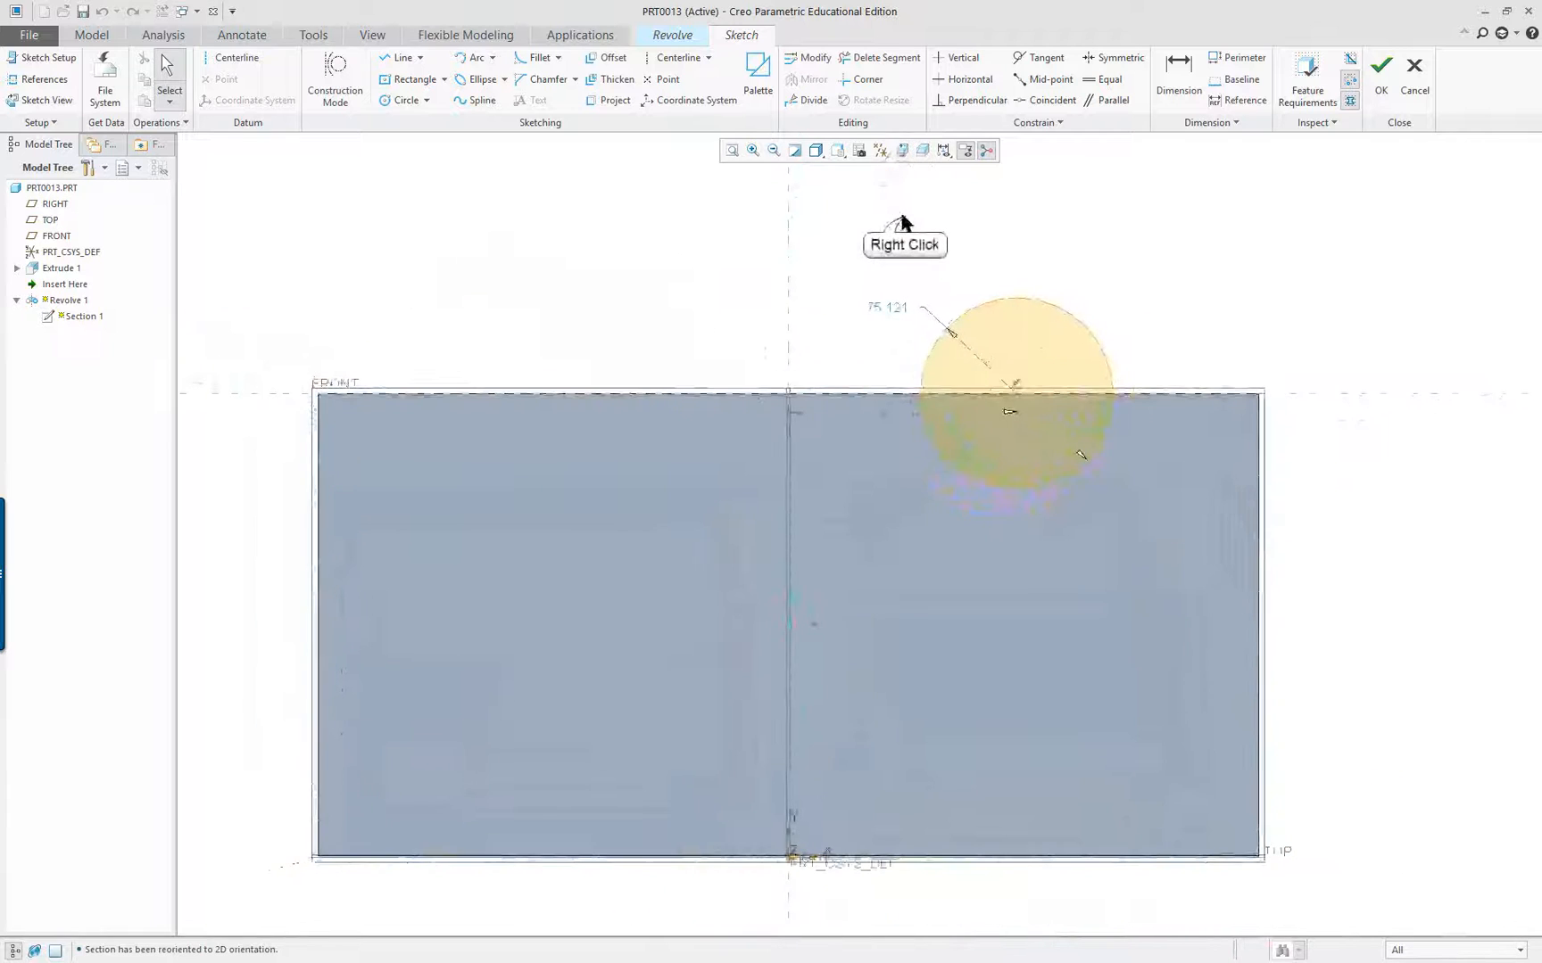
click(236, 59)
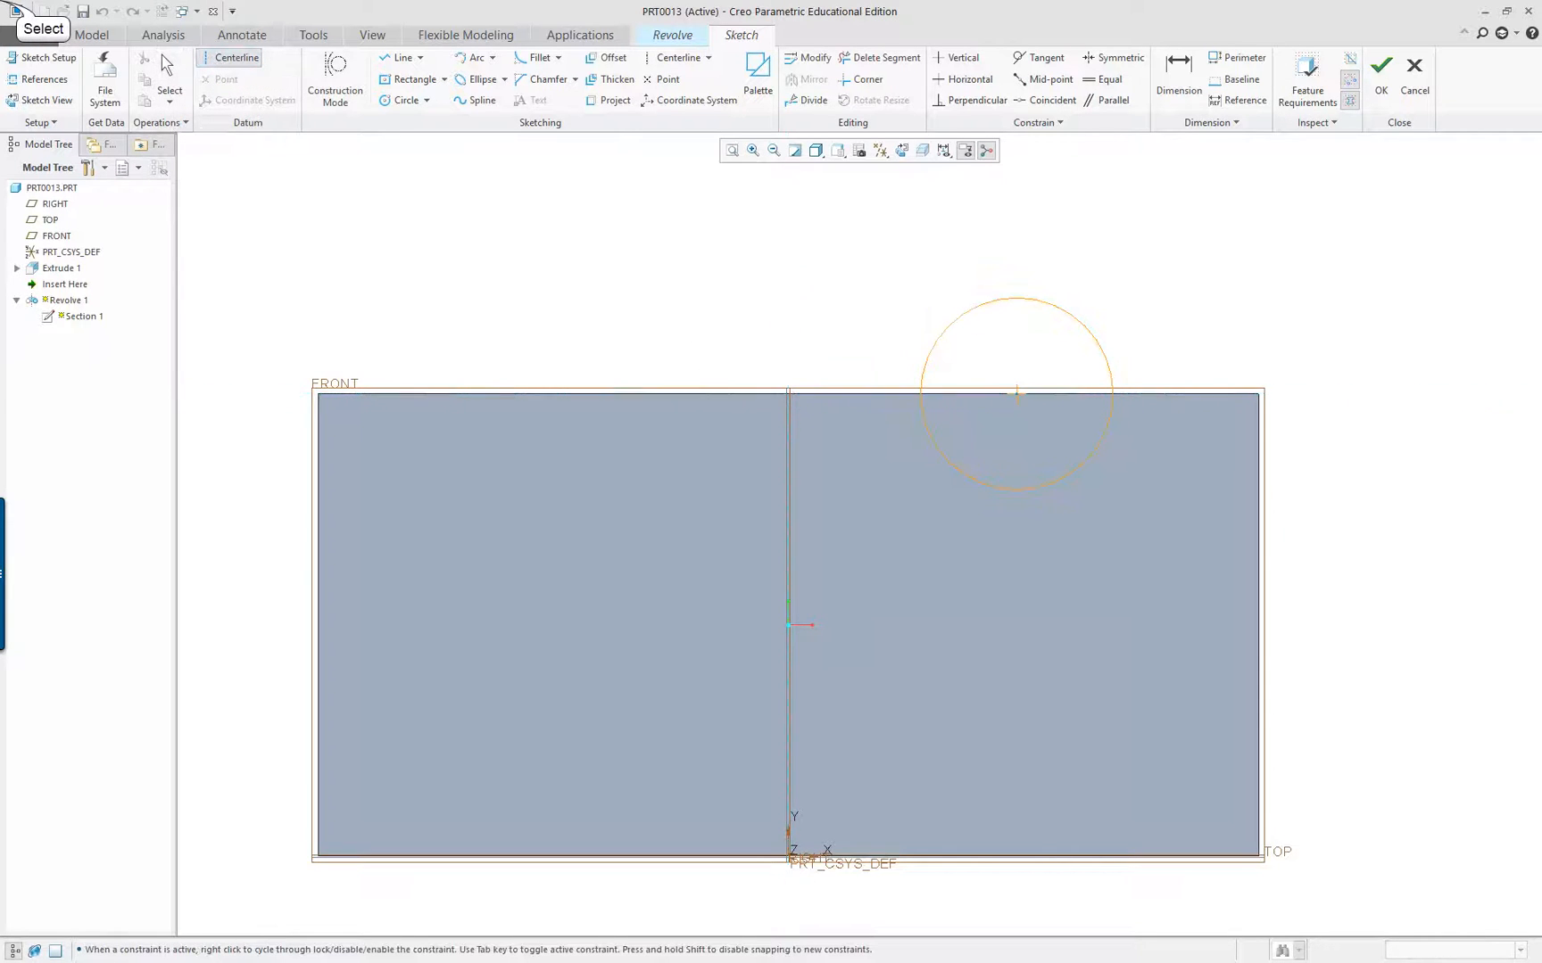
click(792, 533)
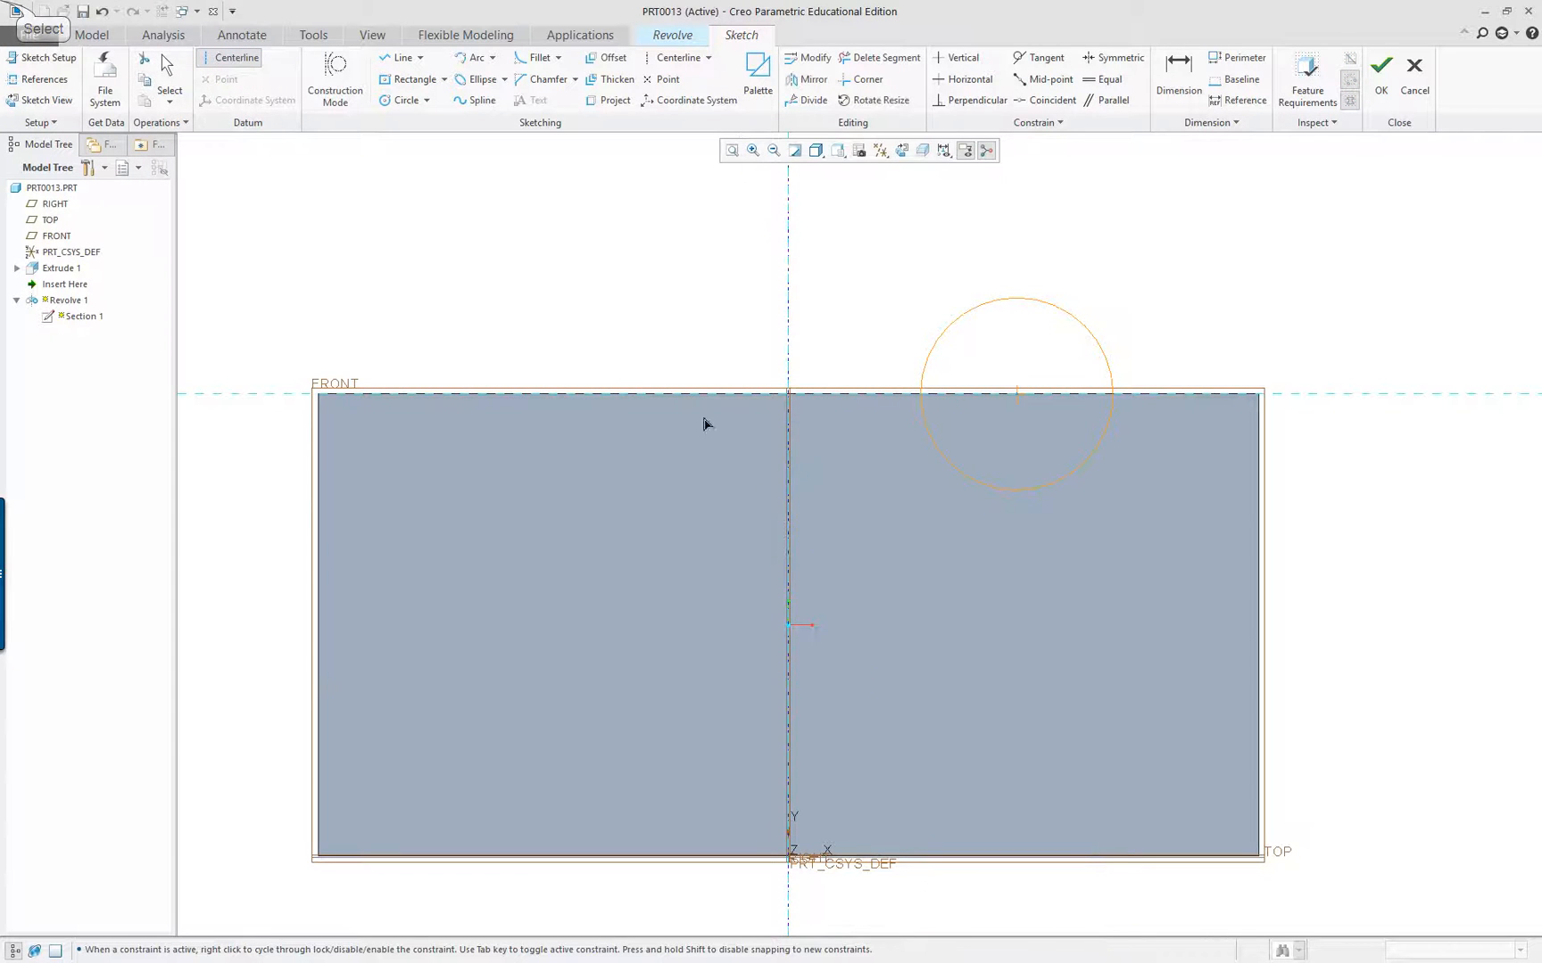
middle_click(626, 323)
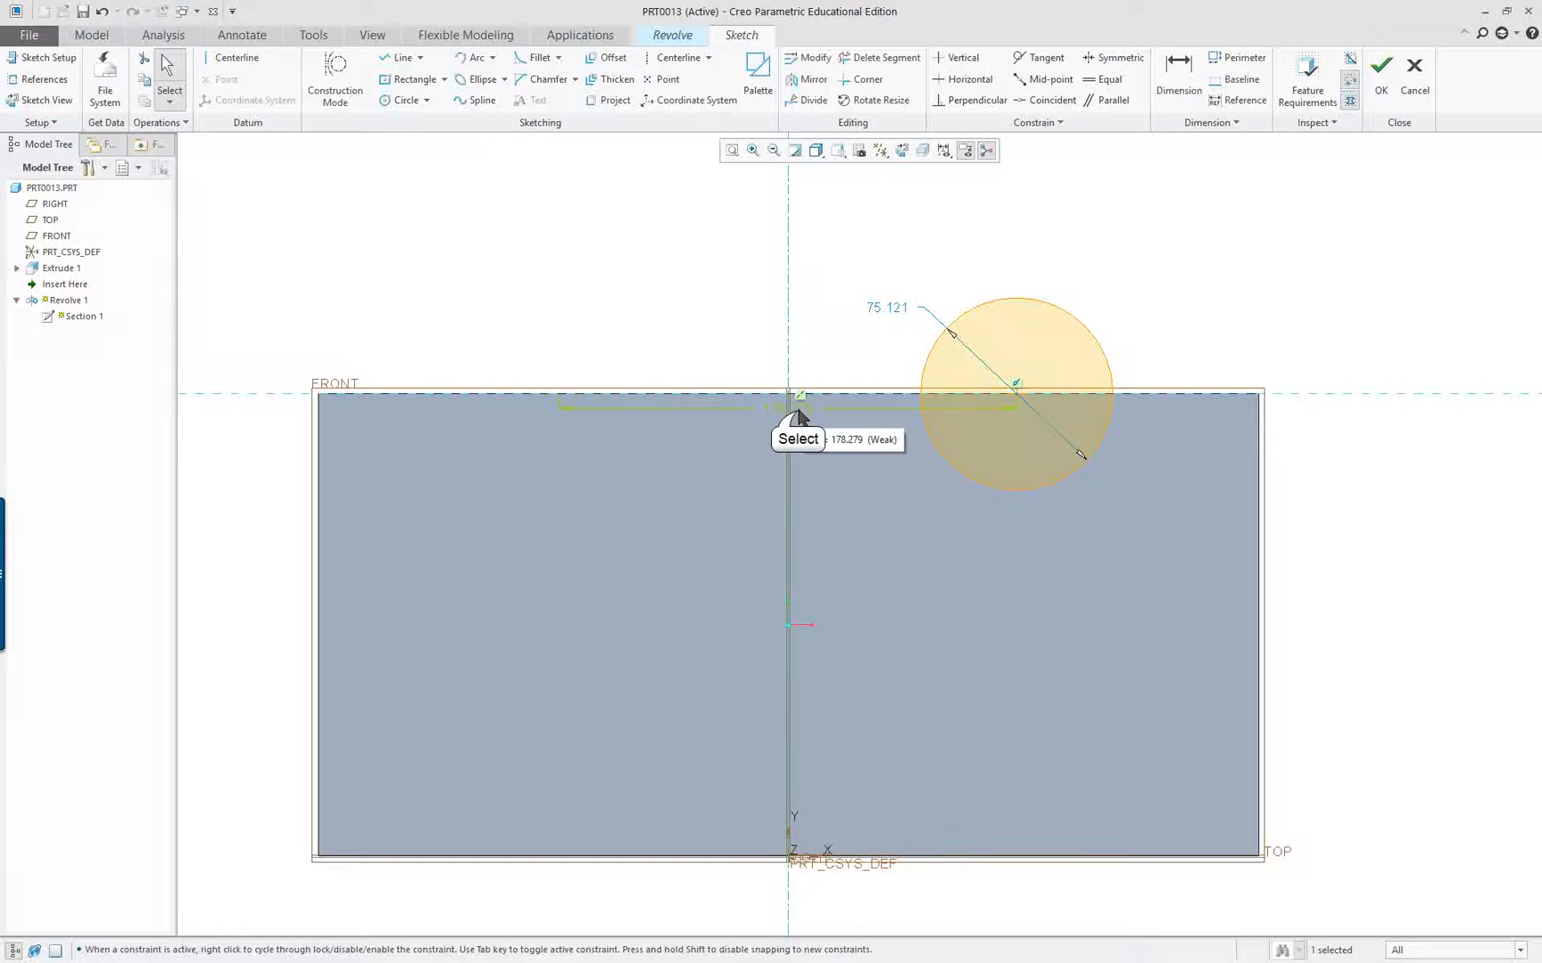
Reposition the circle's dimension across the centerline above the block and finish the revolve section sketch
drag(785, 414, 827, 248)
right_click(1040, 426)
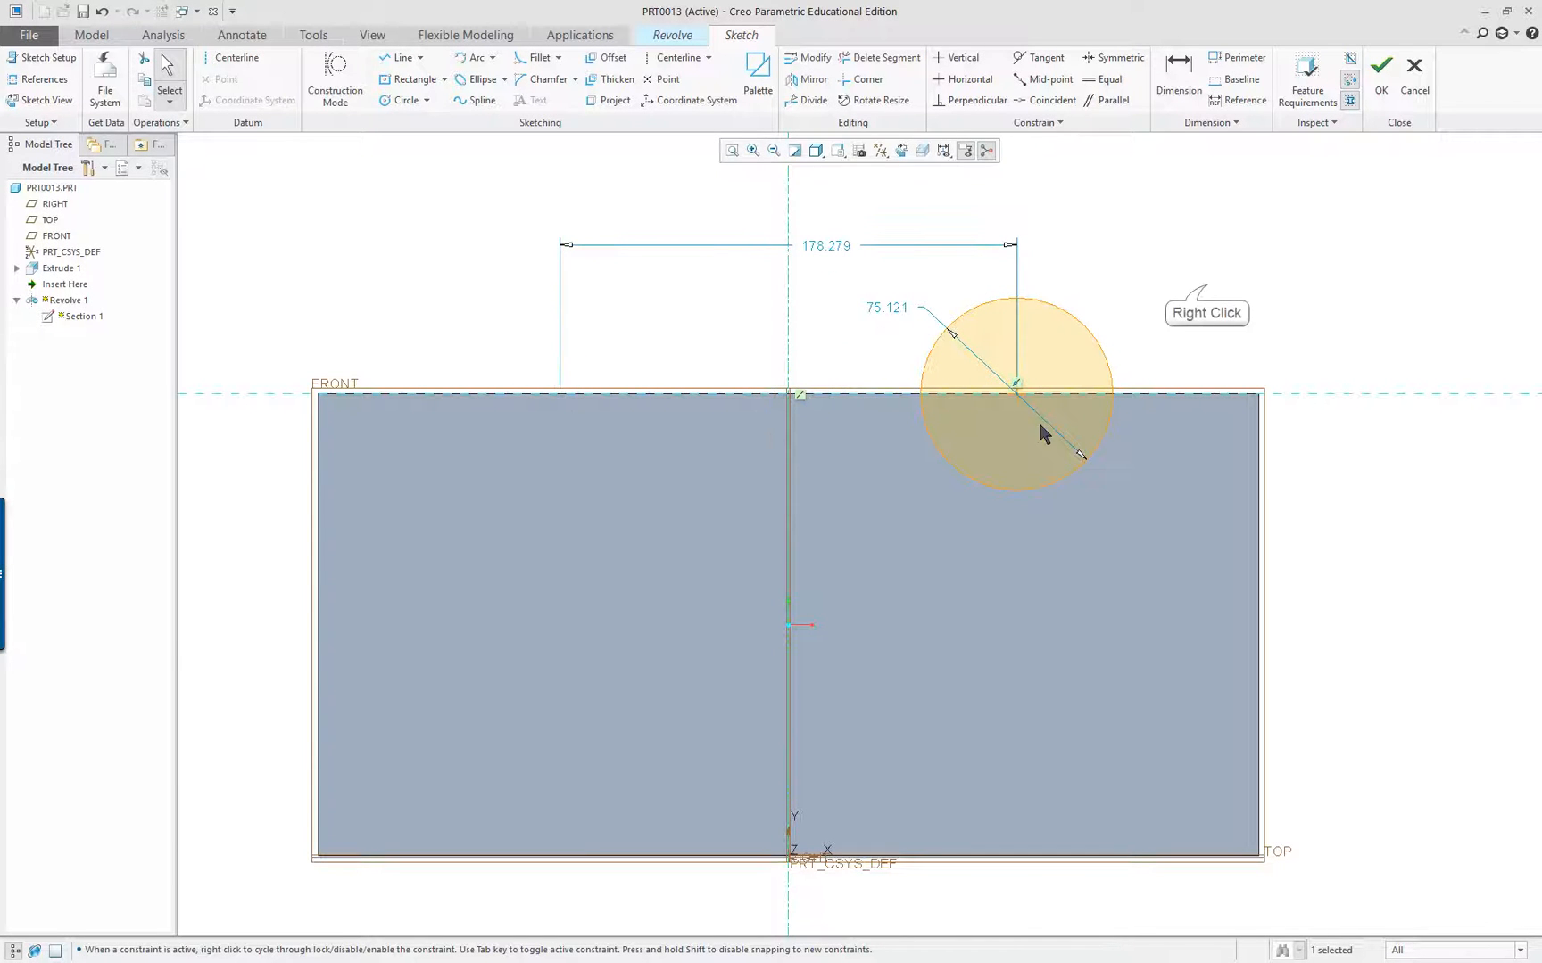
right_click(1209, 284)
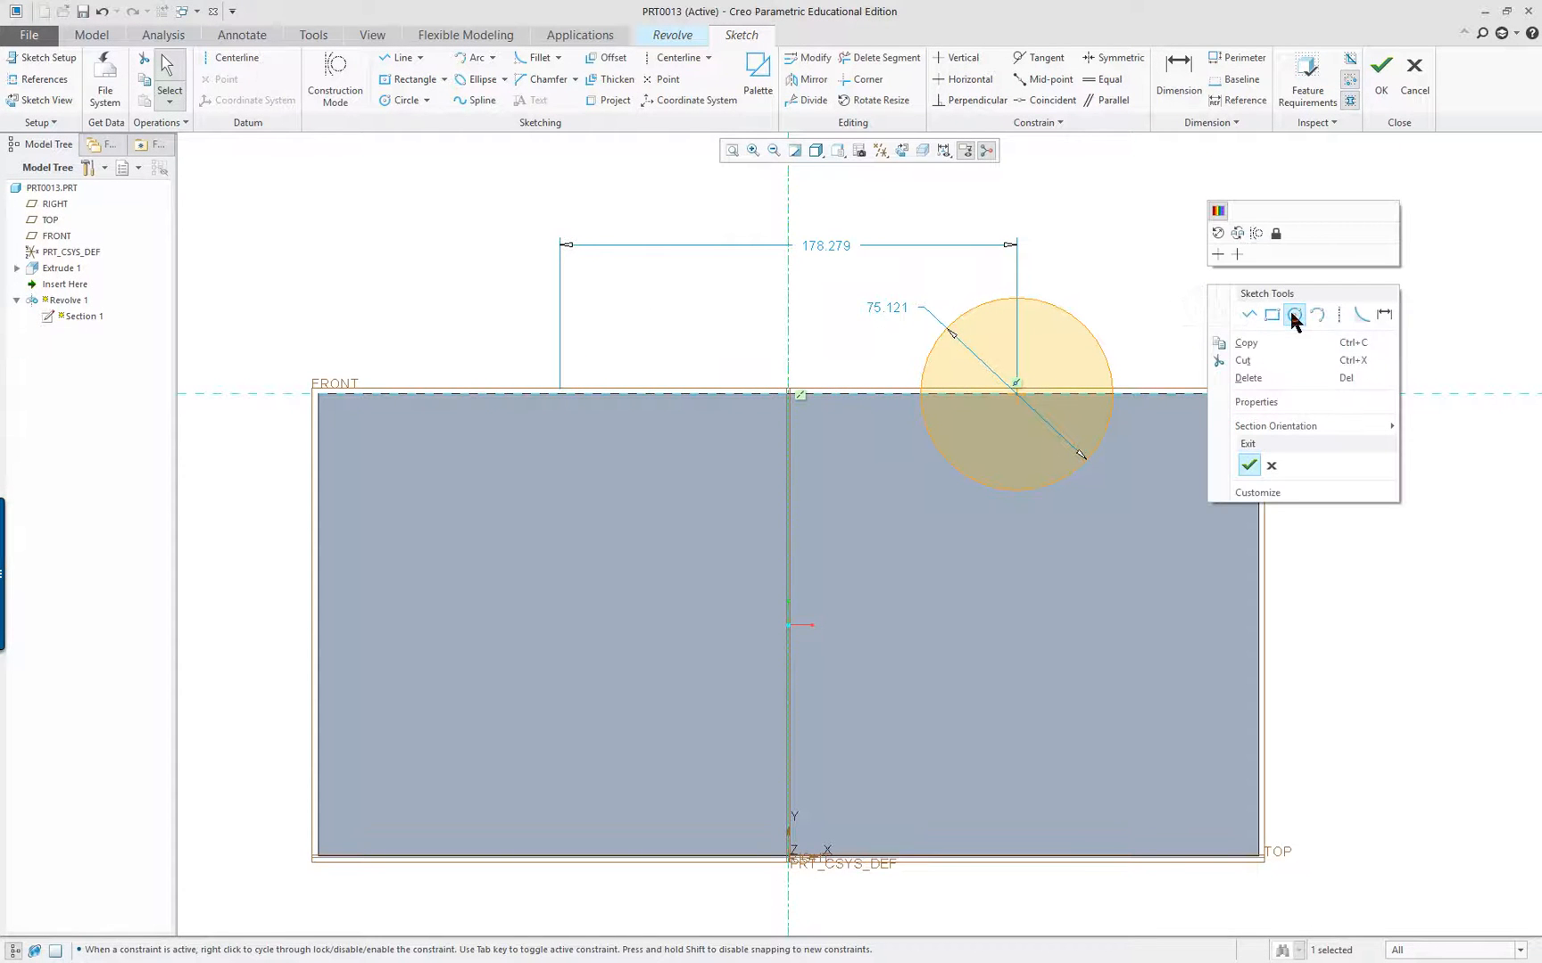
click(1250, 465)
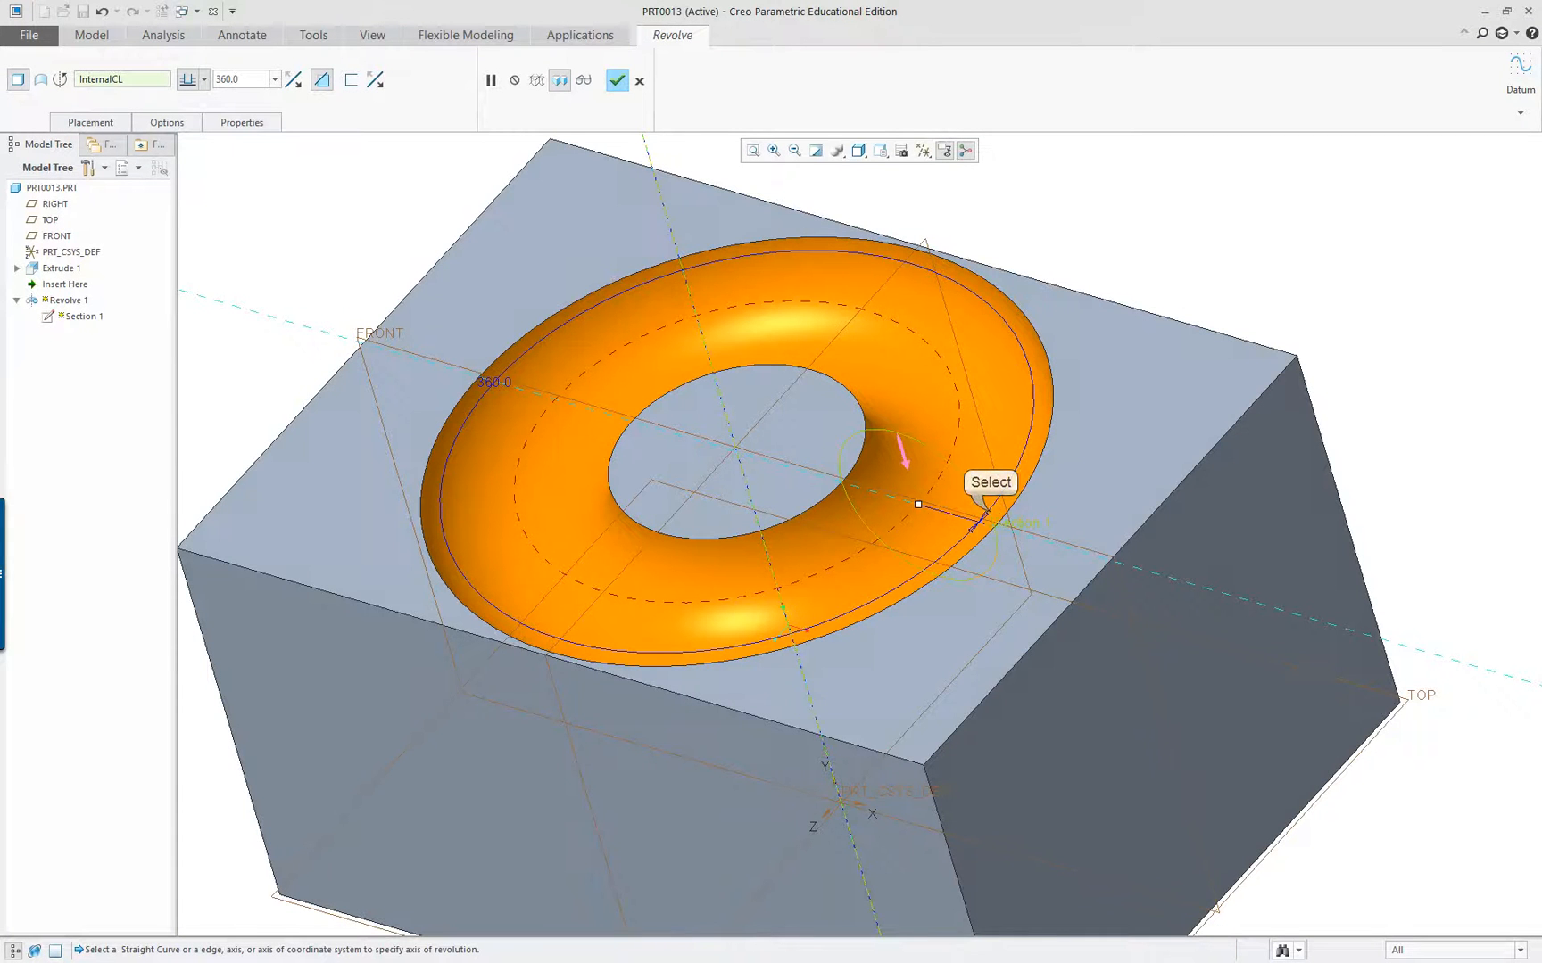
Enlarge the revolved cut's circular section until the groove breaks through two opposite block sides, and complete the feature
click(985, 516)
drag(998, 513, 1014, 512)
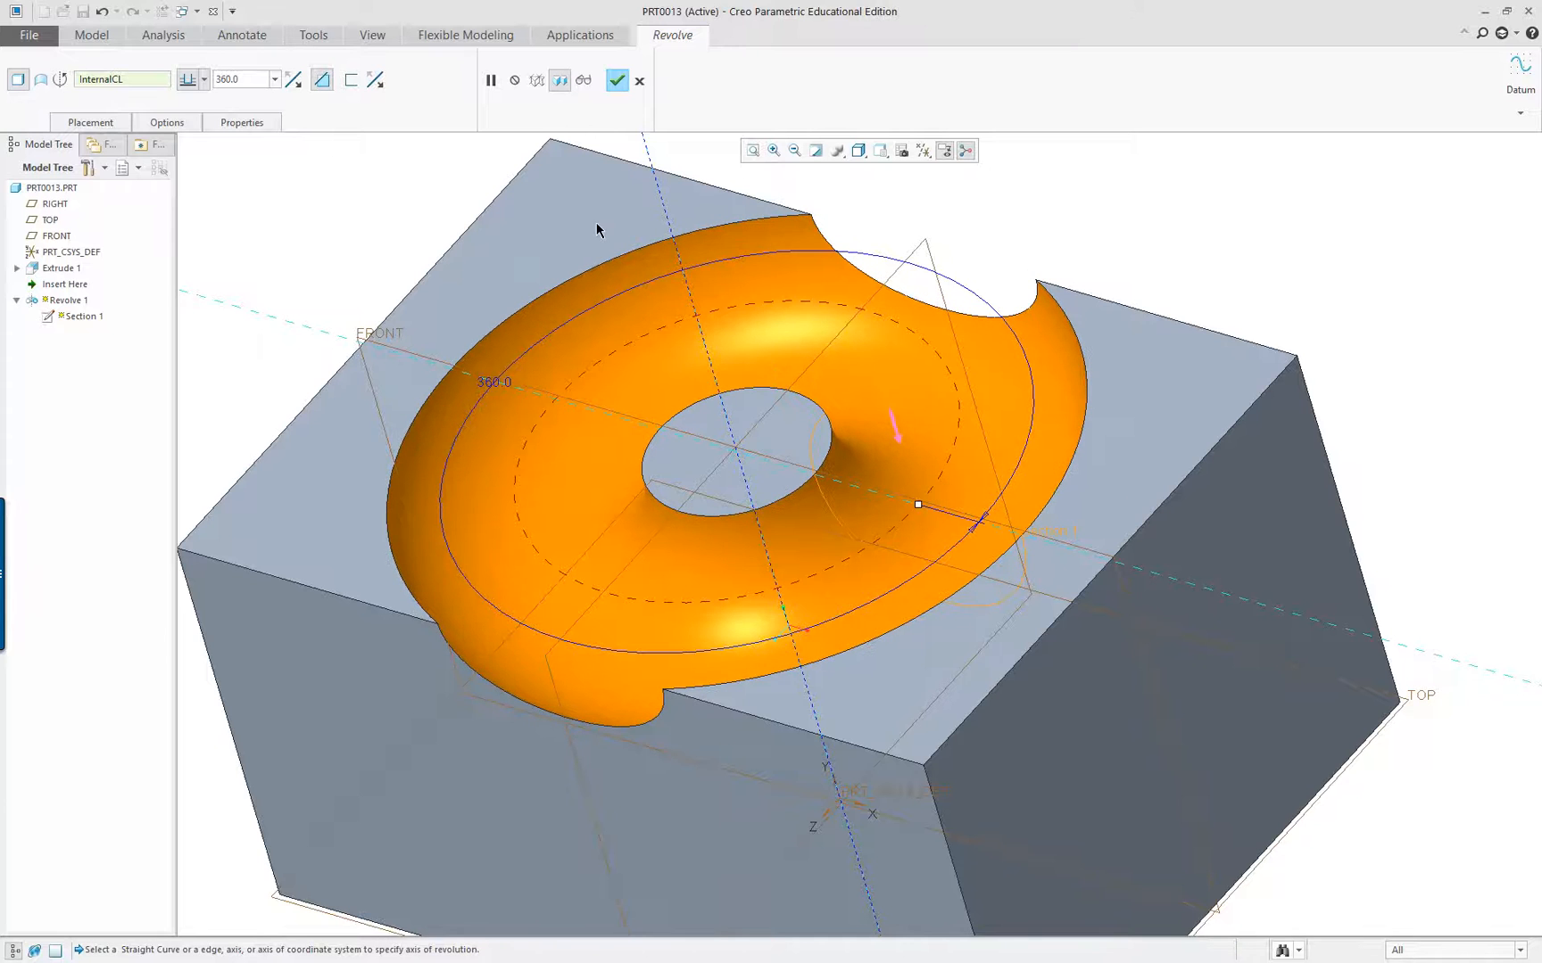
click(617, 81)
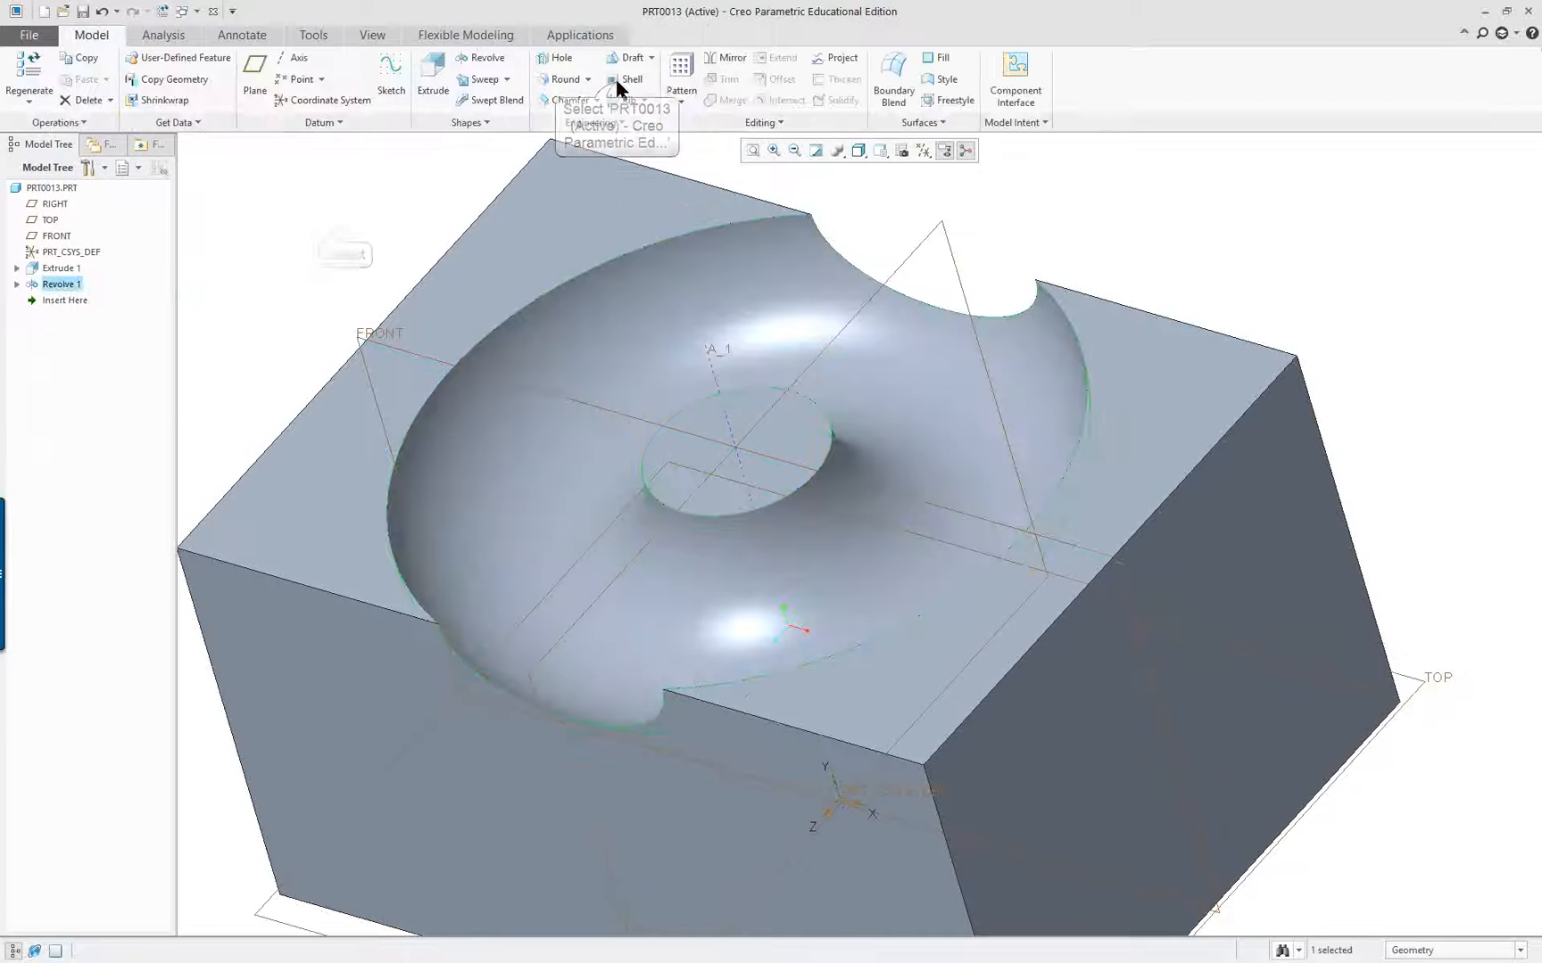
click(344, 234)
scroll(706, 491, down, 2)
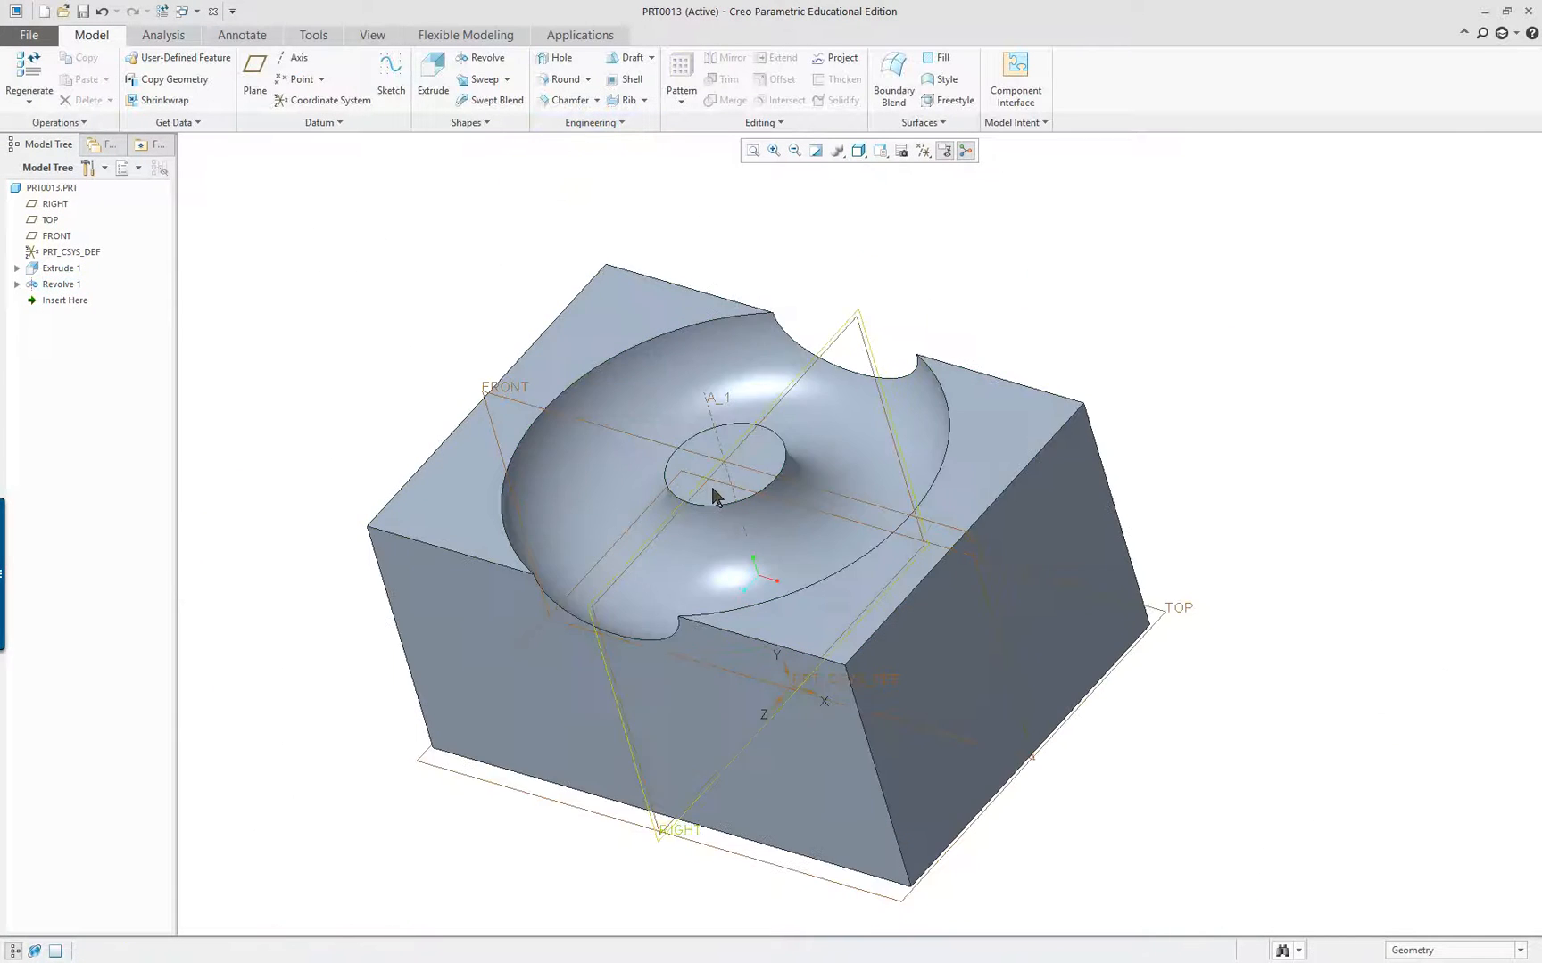
Create a 60-diameter hole through all, placed on the block's top face and coaxial with the groove's axis A_1
scroll(785, 439, up, 2)
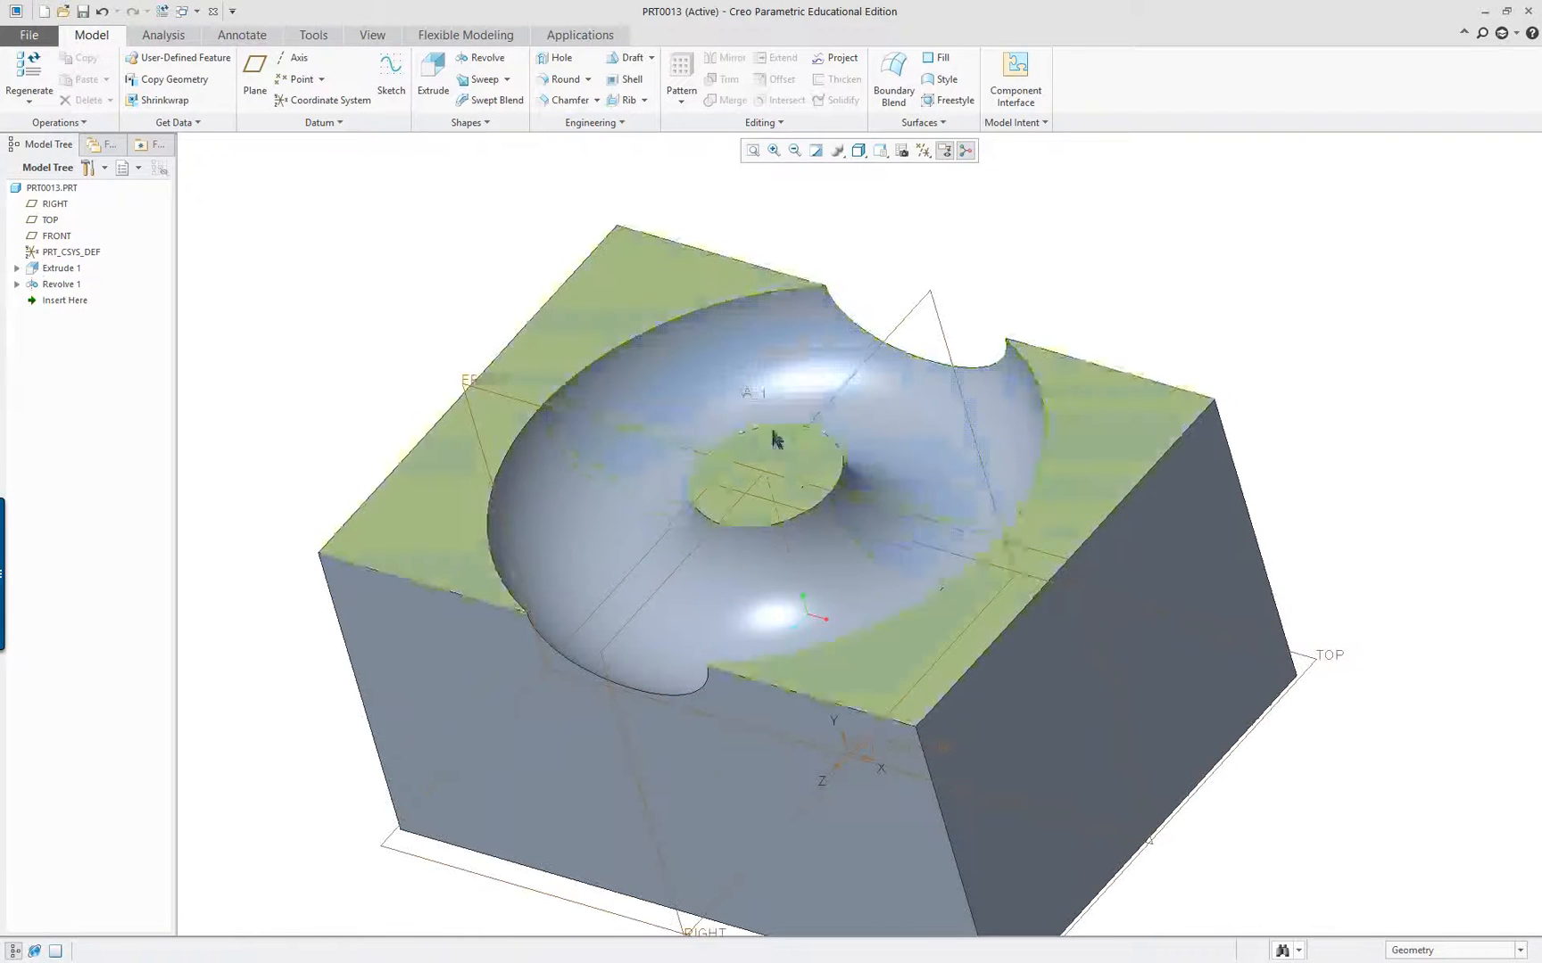
click(815, 466)
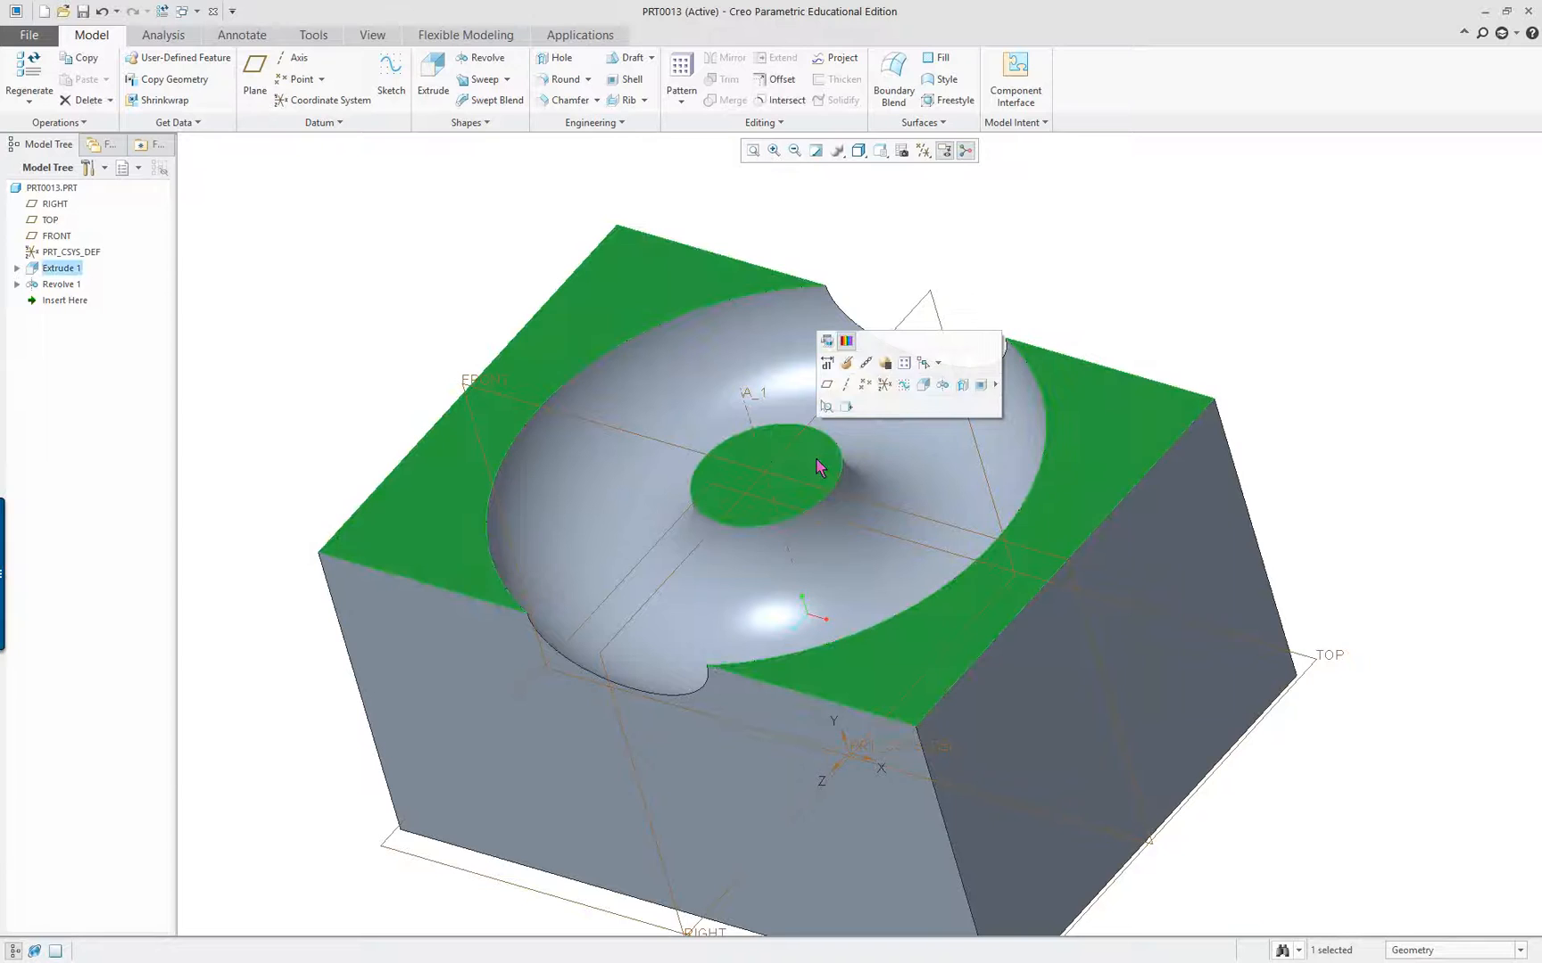
ctrl+click(760, 451)
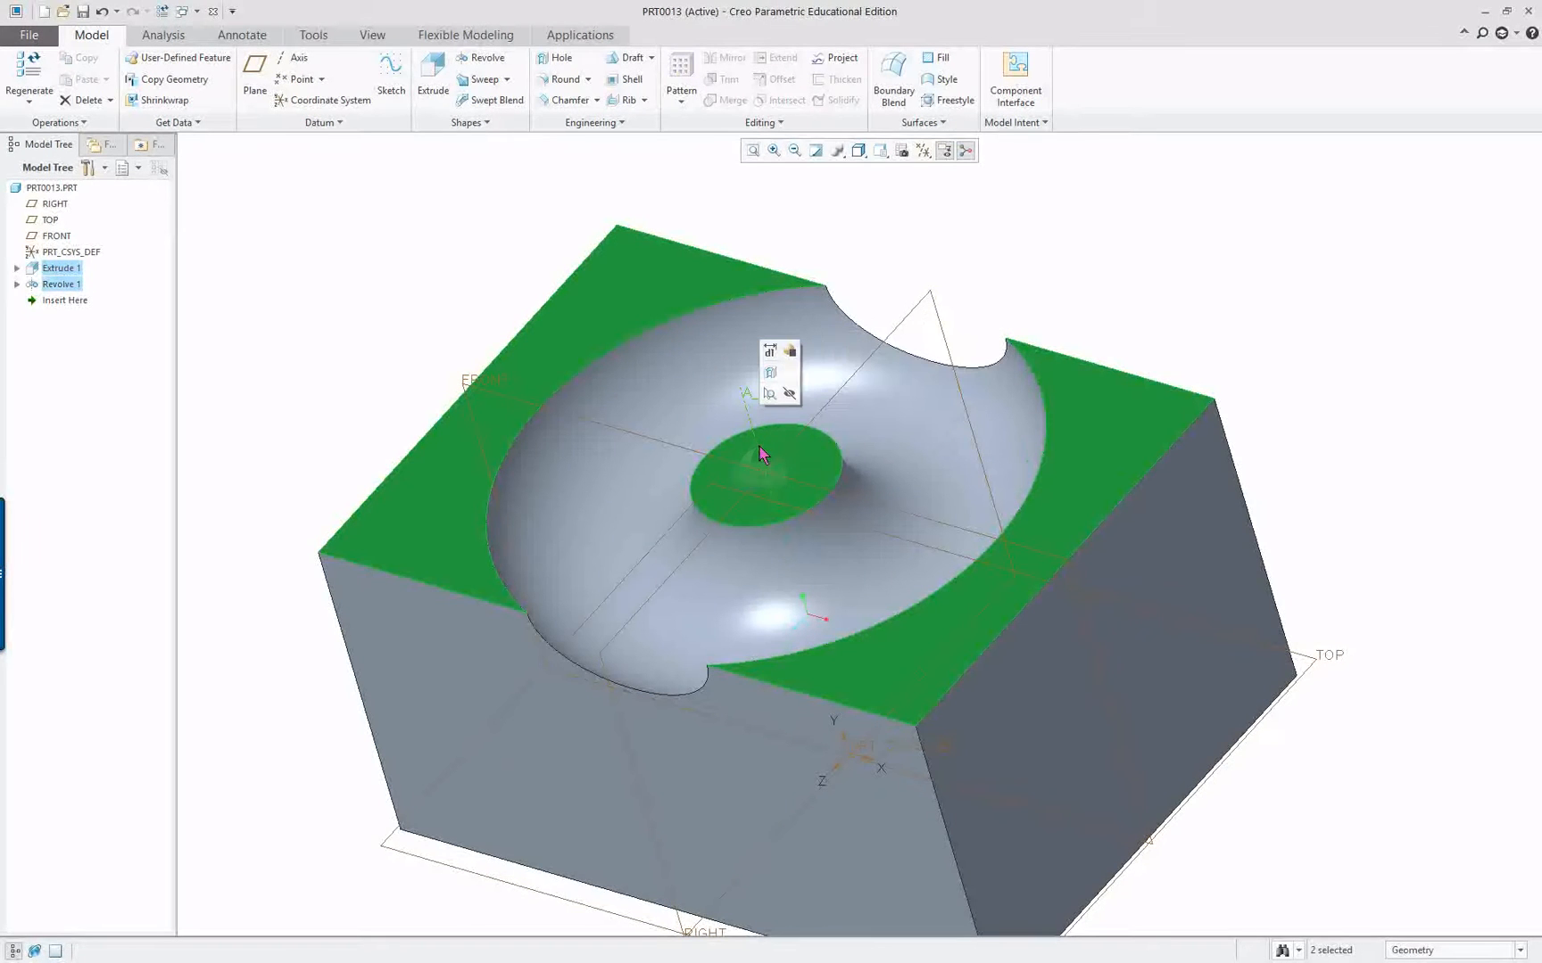
click(770, 375)
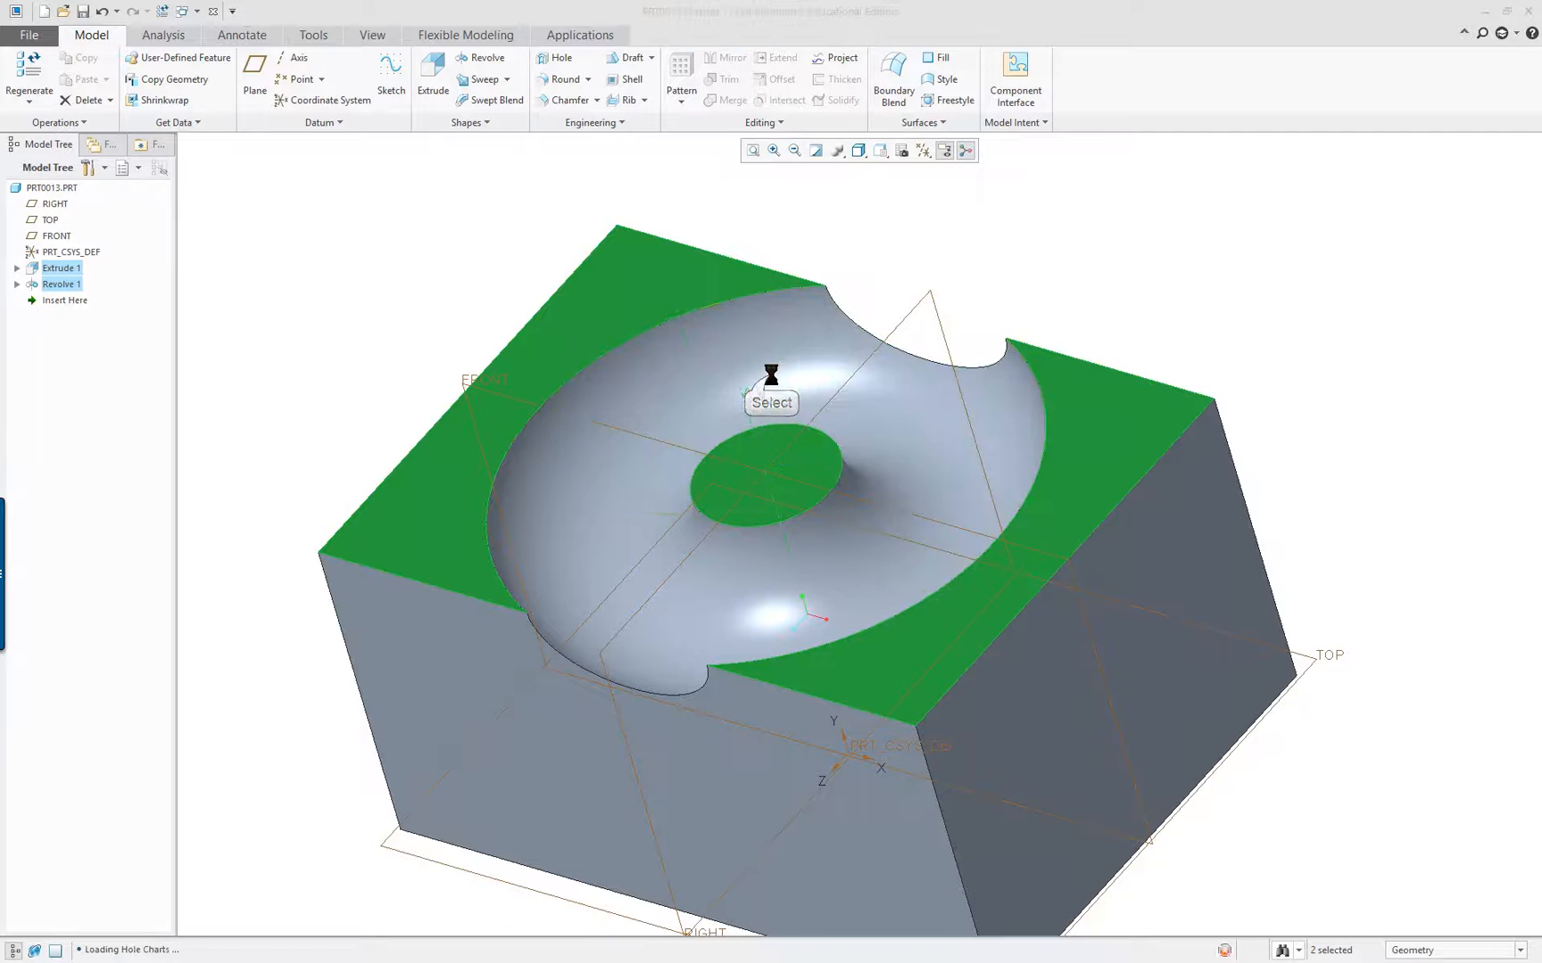
right_click(822, 667)
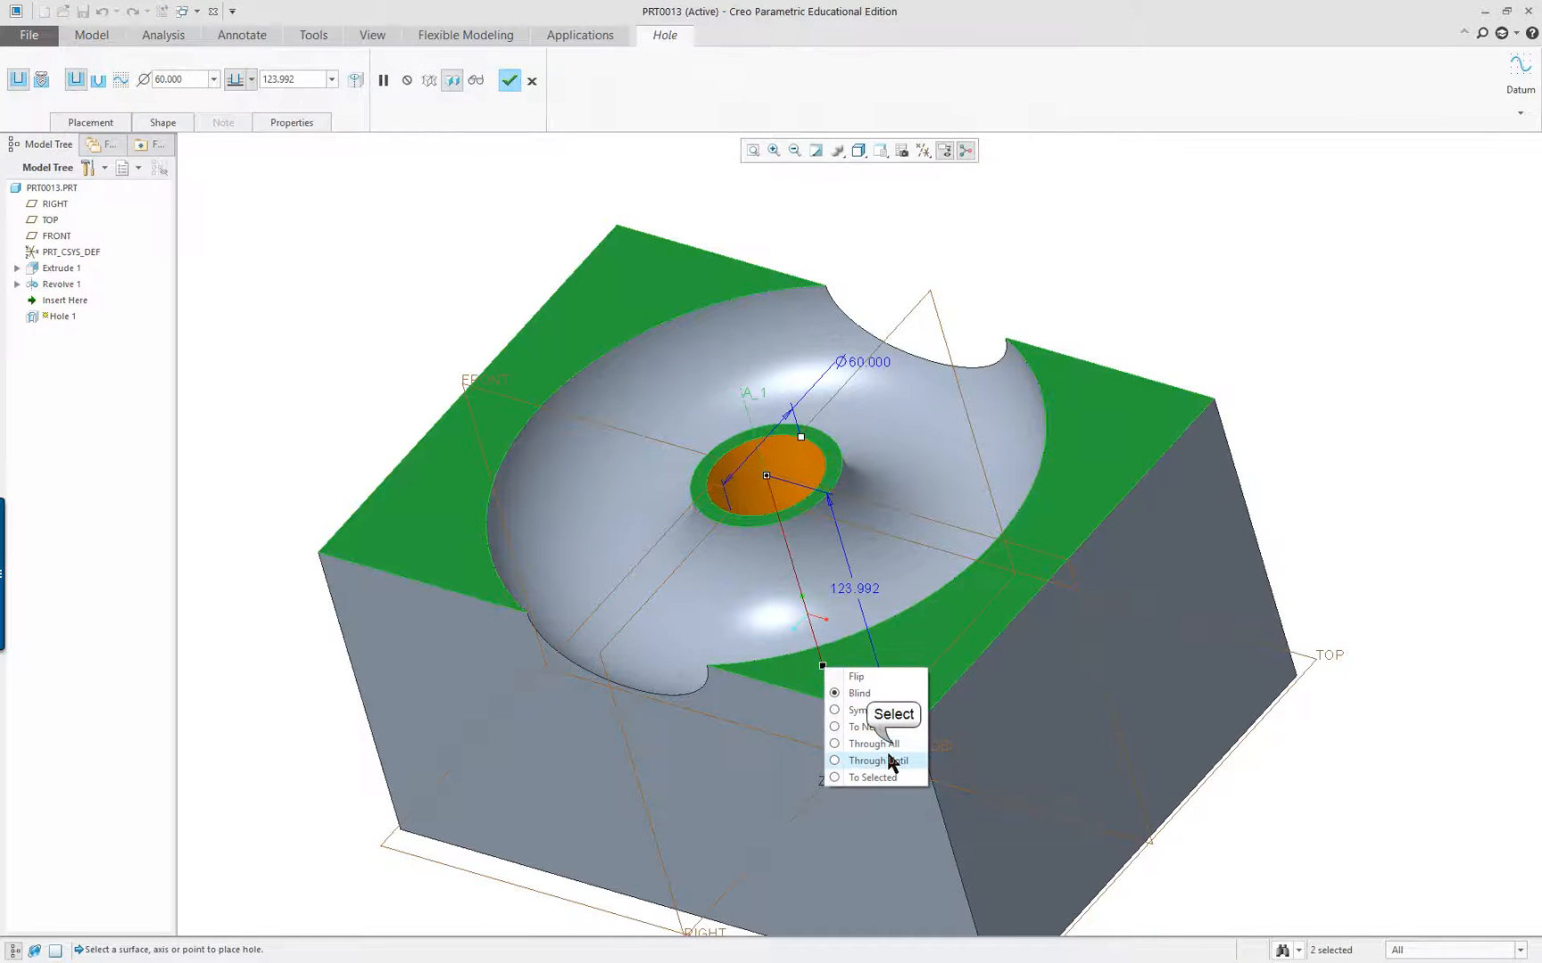
click(887, 745)
mouse_move(887, 746)
middle_down()
mouse_move(874, 705)
mouse_move(863, 720)
middle_up()
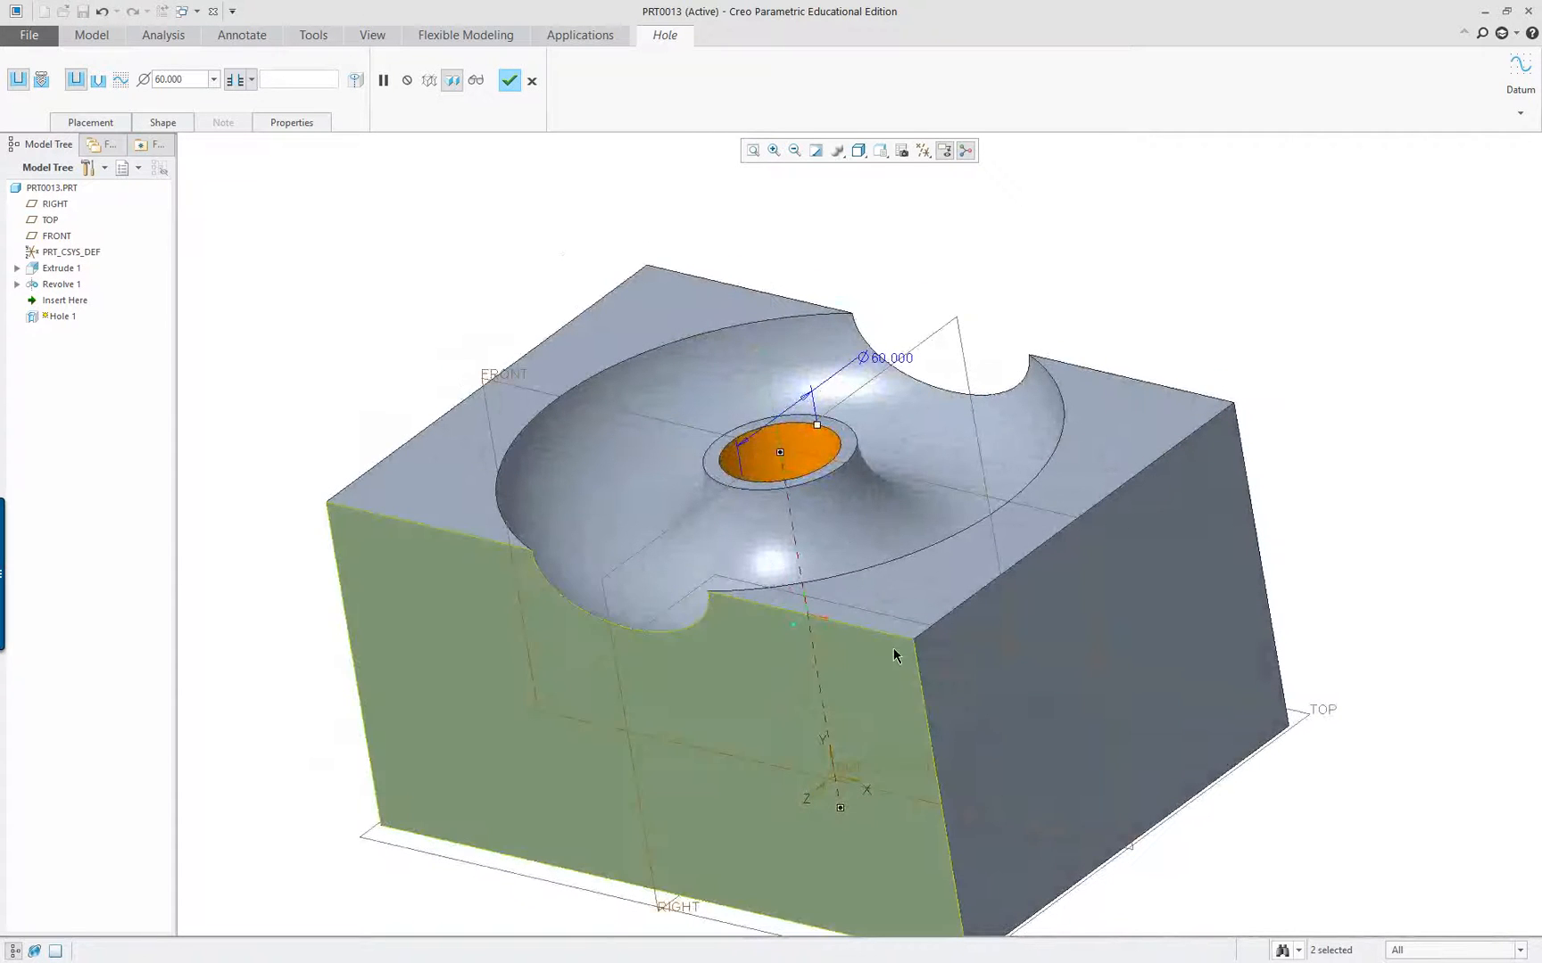
middle_click(1214, 340)
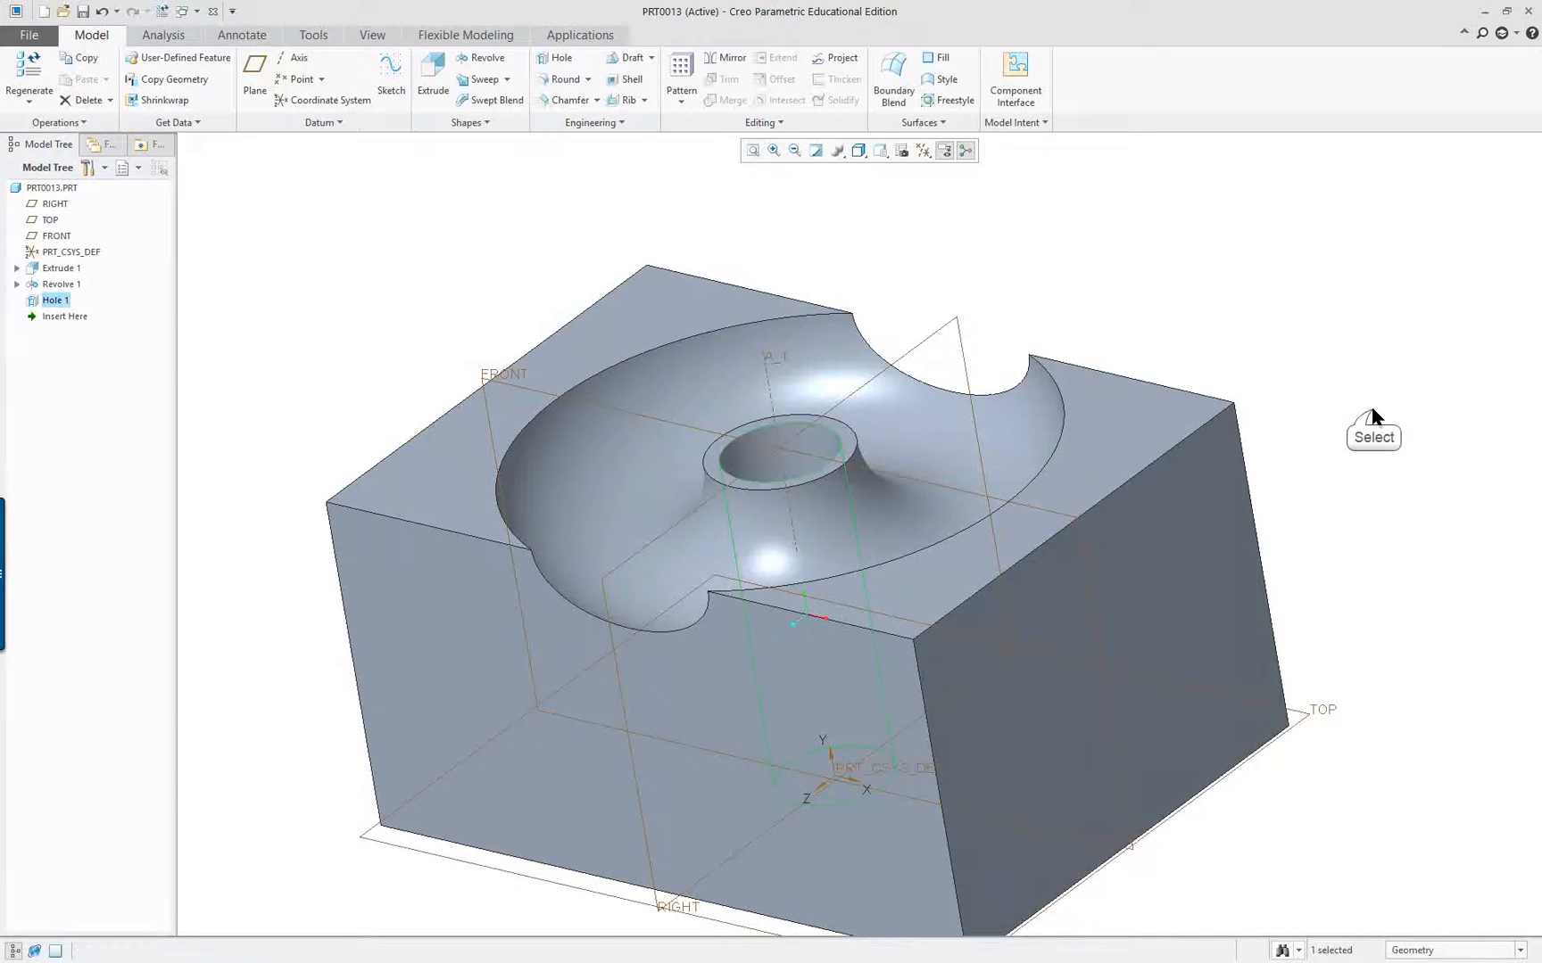
click(1371, 415)
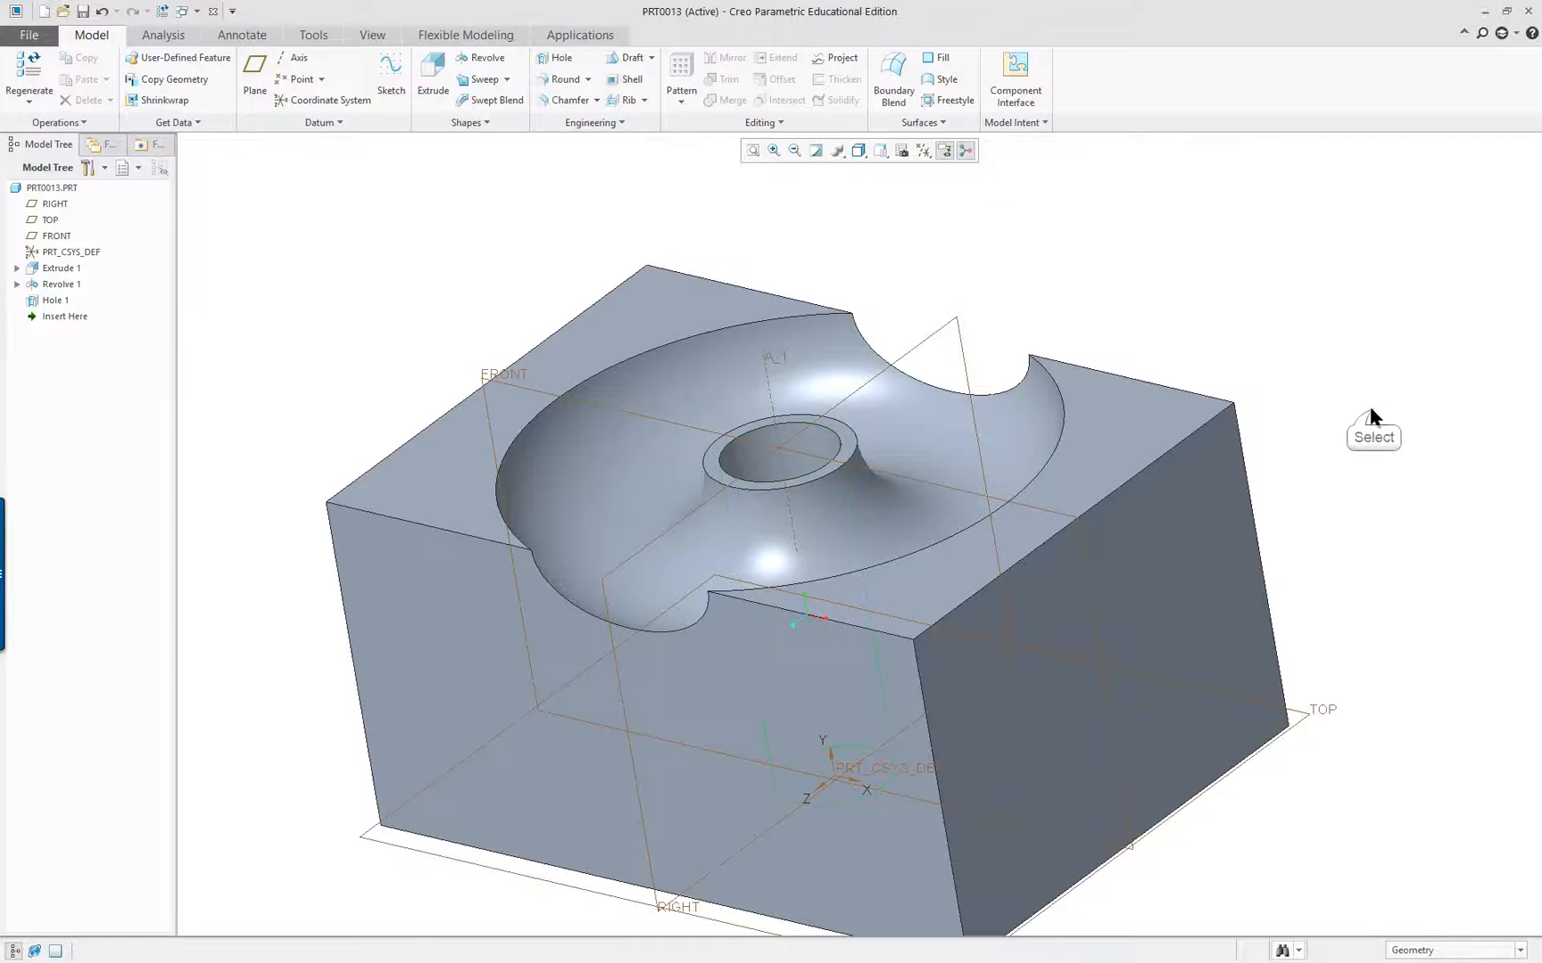
click(1165, 463)
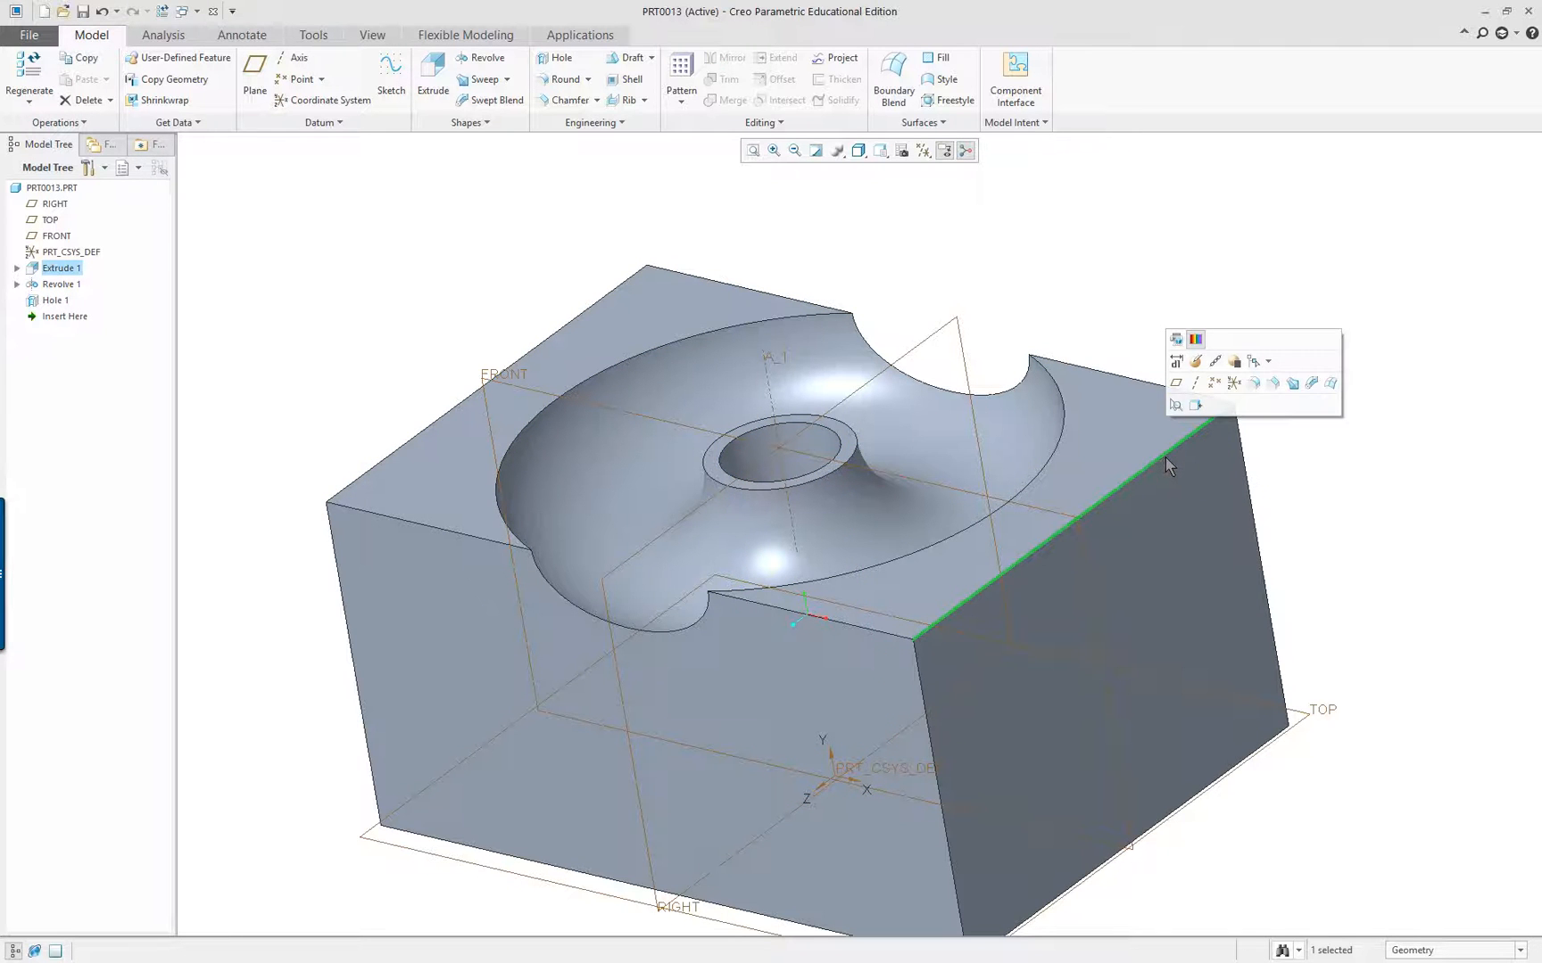
shift+click(1114, 431)
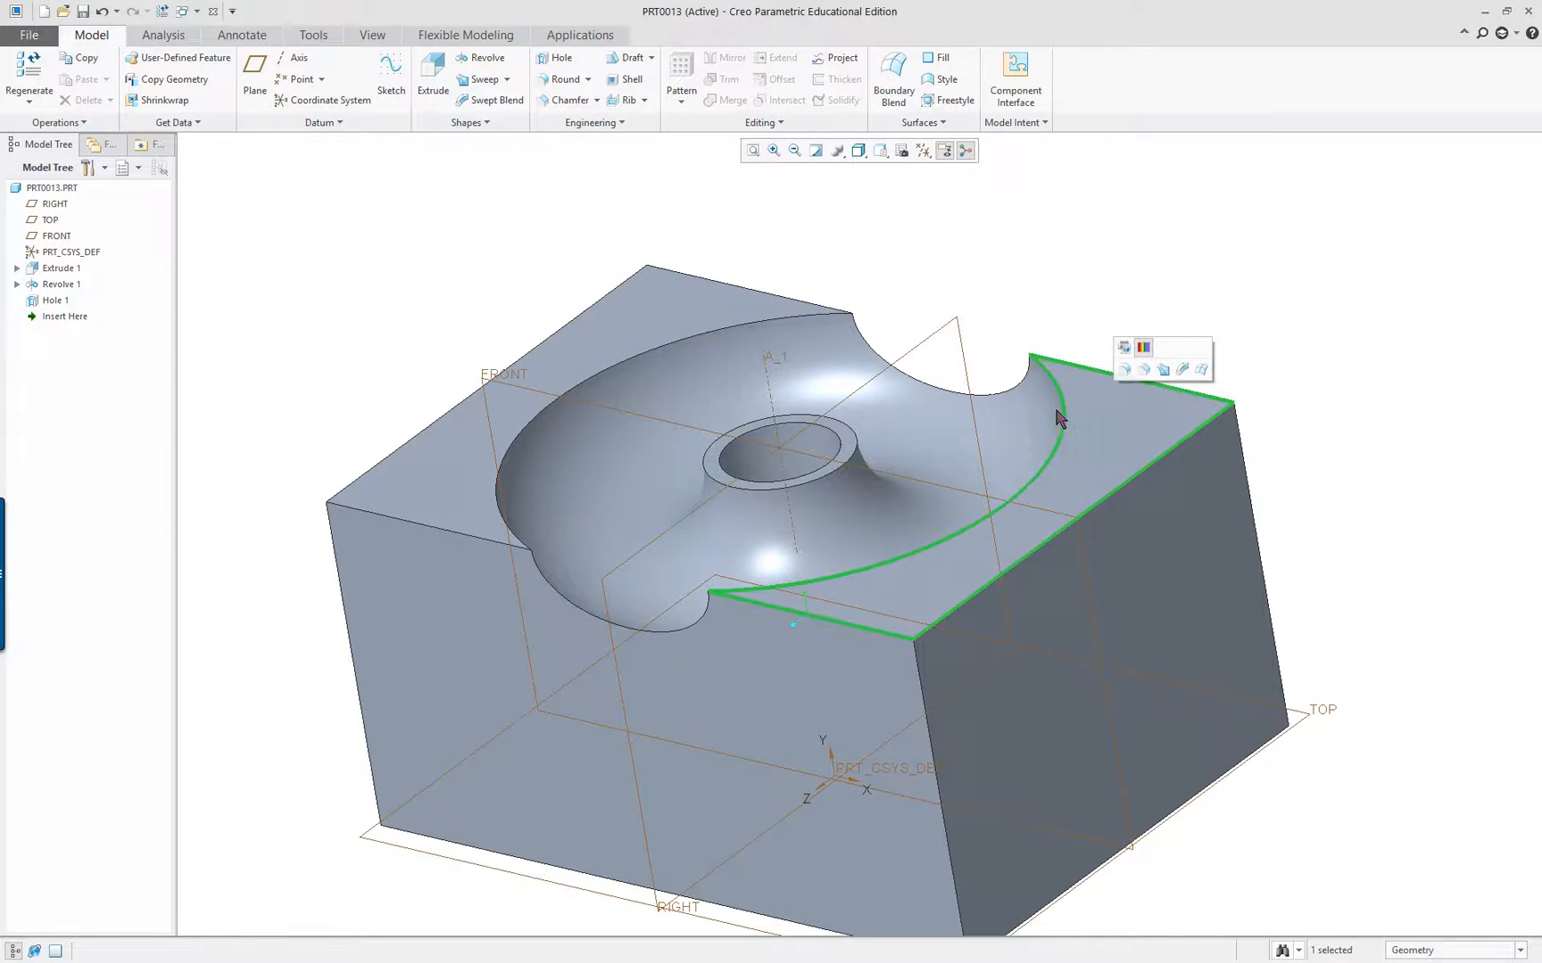
ctrl+click(996, 397)
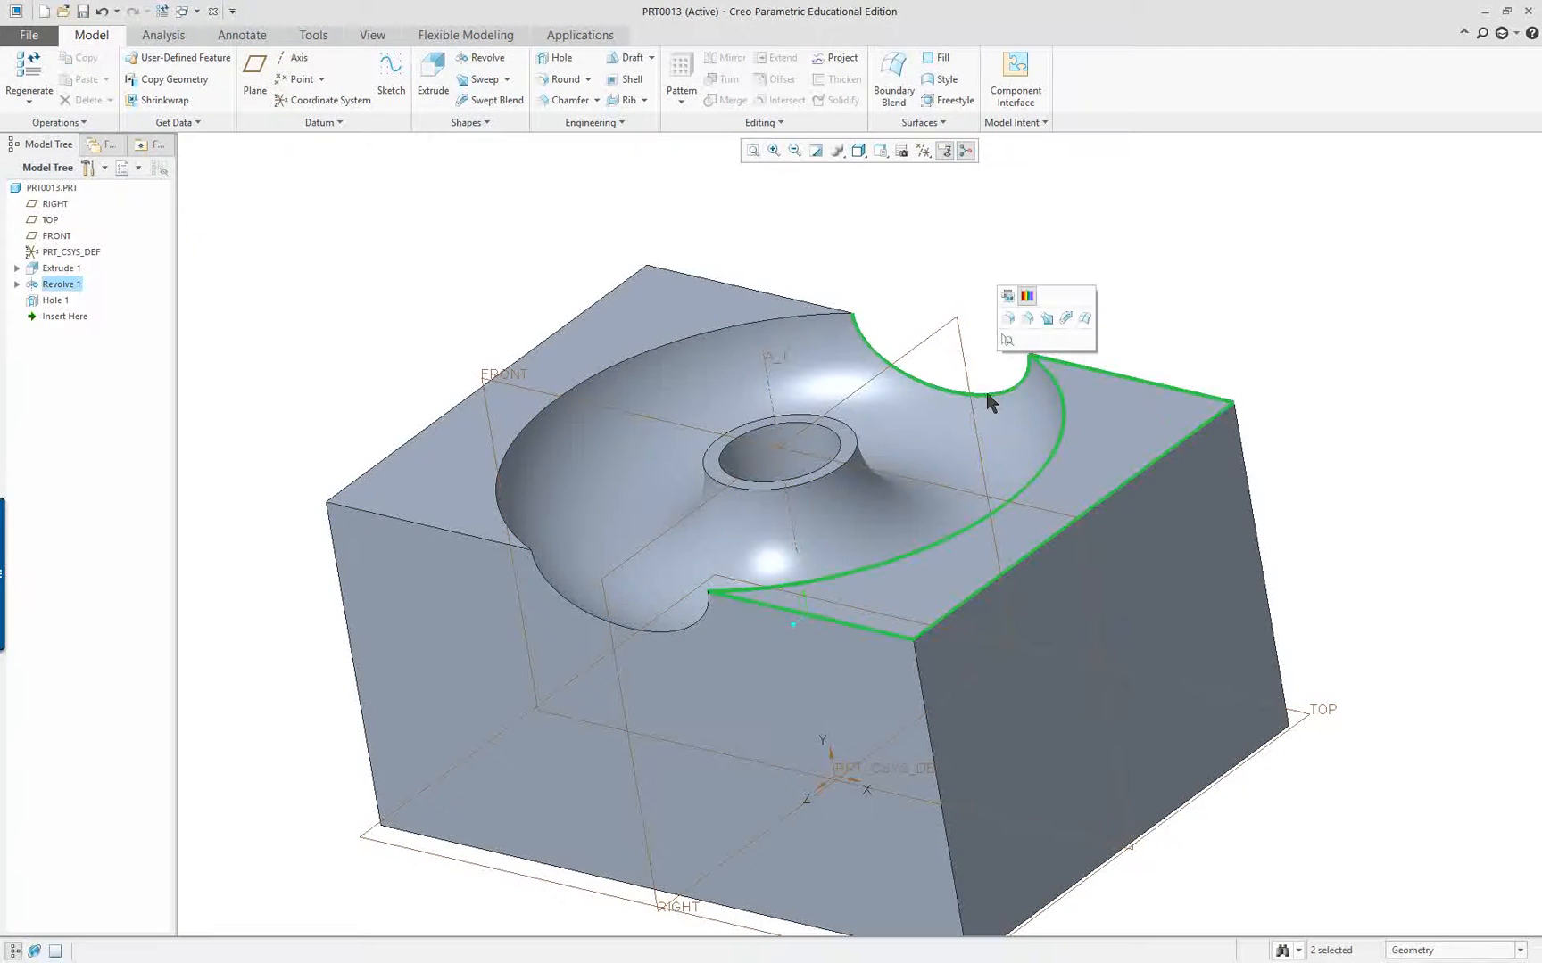
ctrl+click(678, 635)
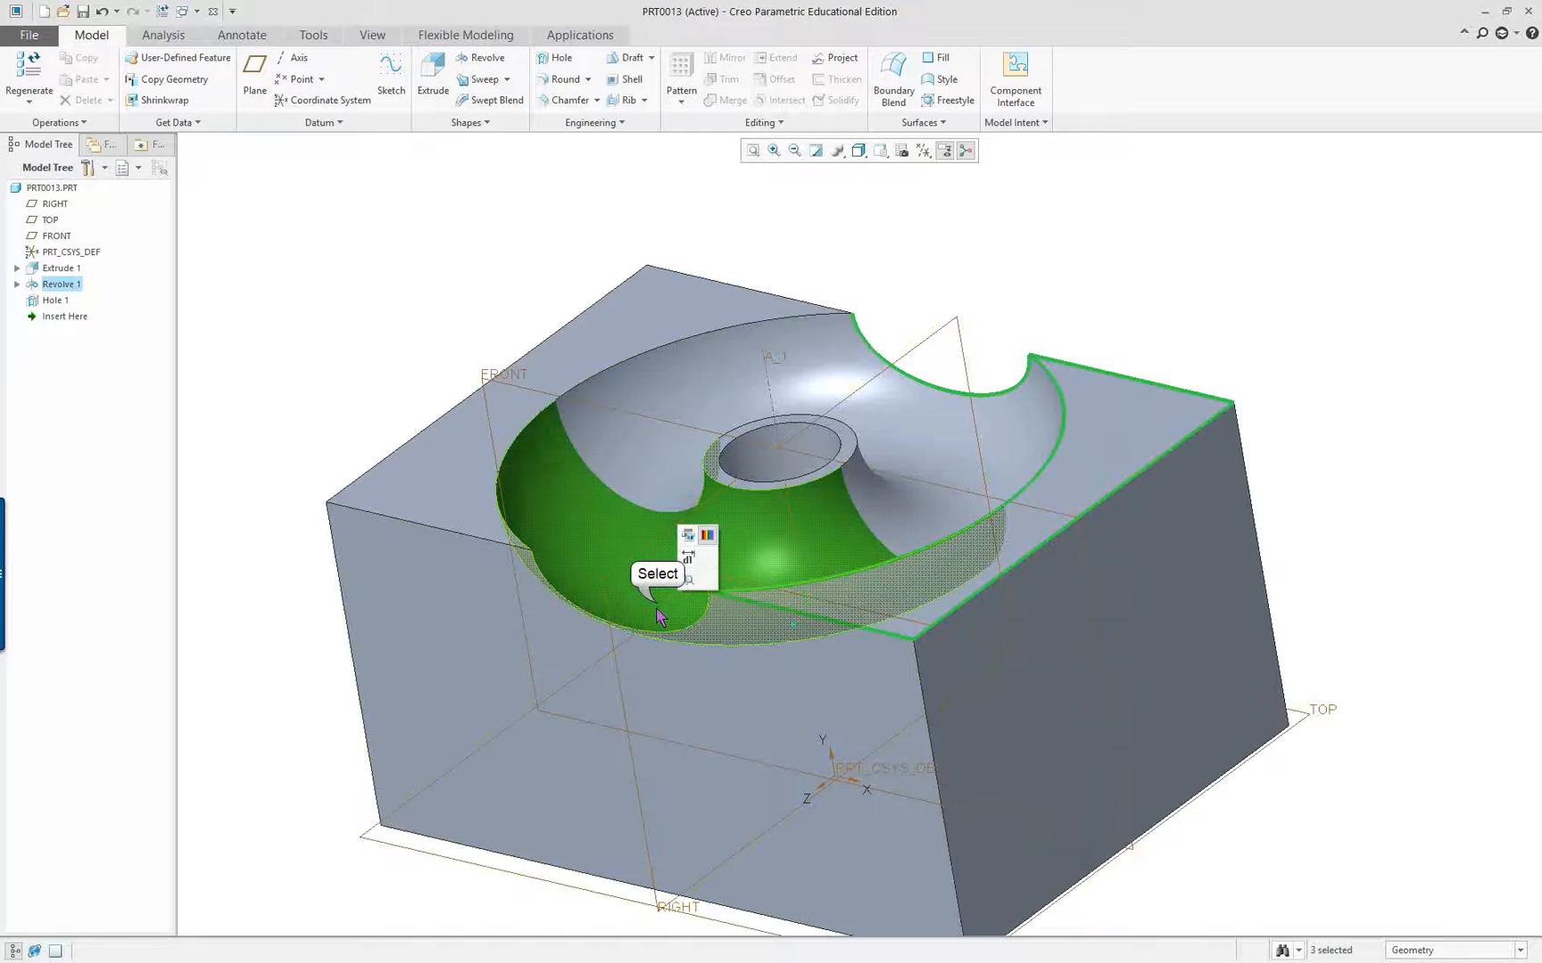
ctrl+click(674, 639)
ctrl+click(675, 633)
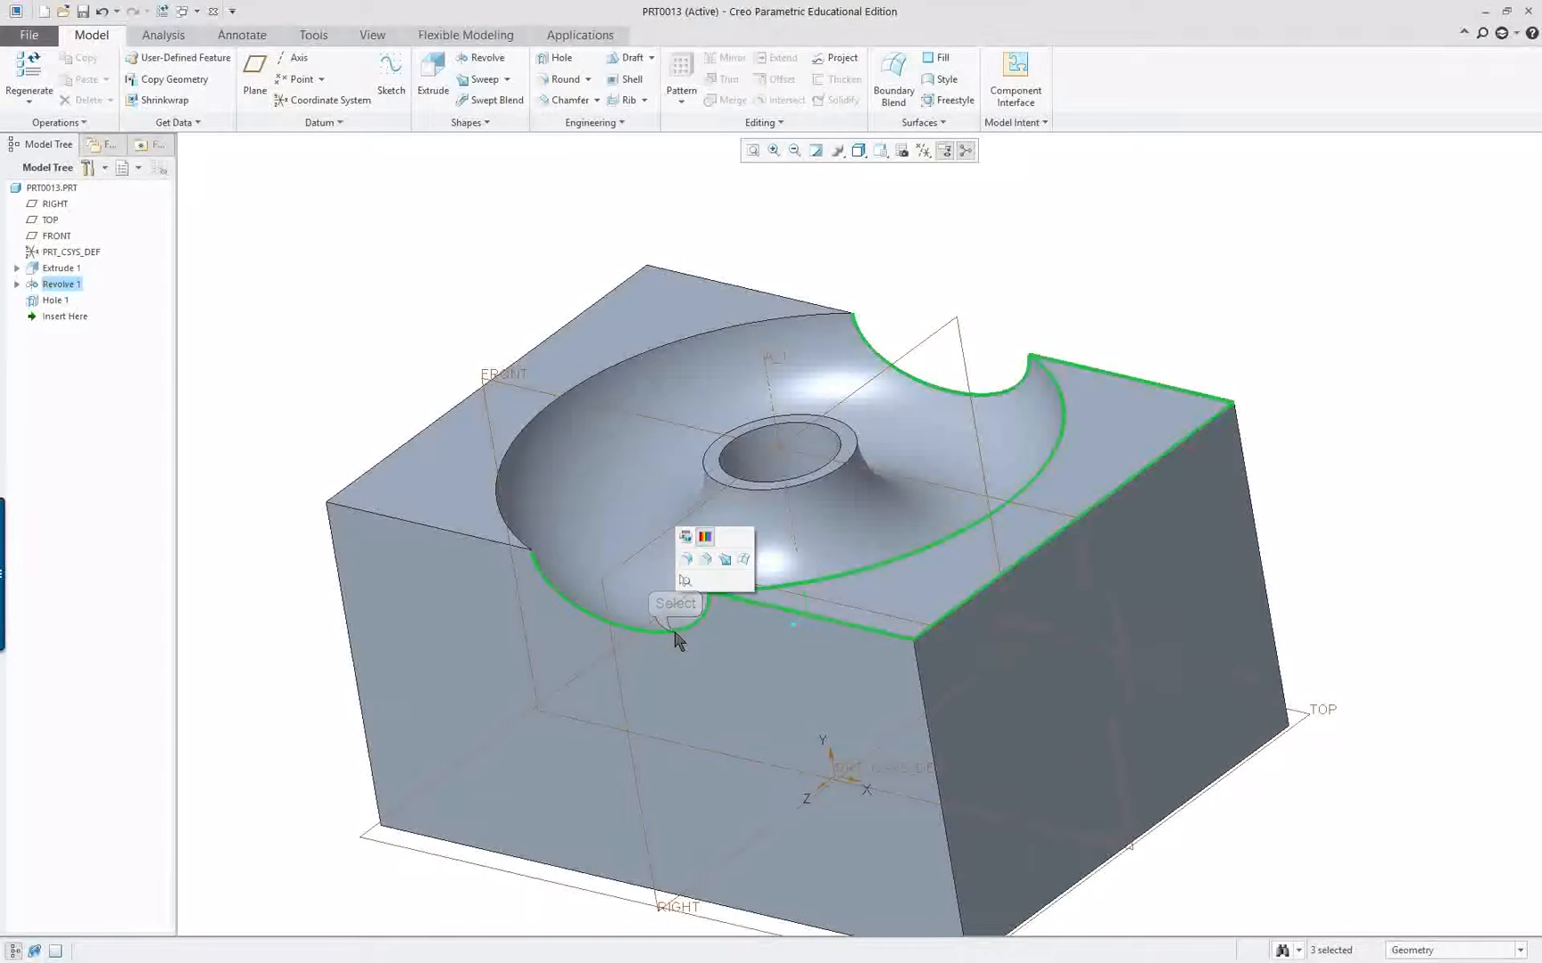
ctrl+click(428, 533)
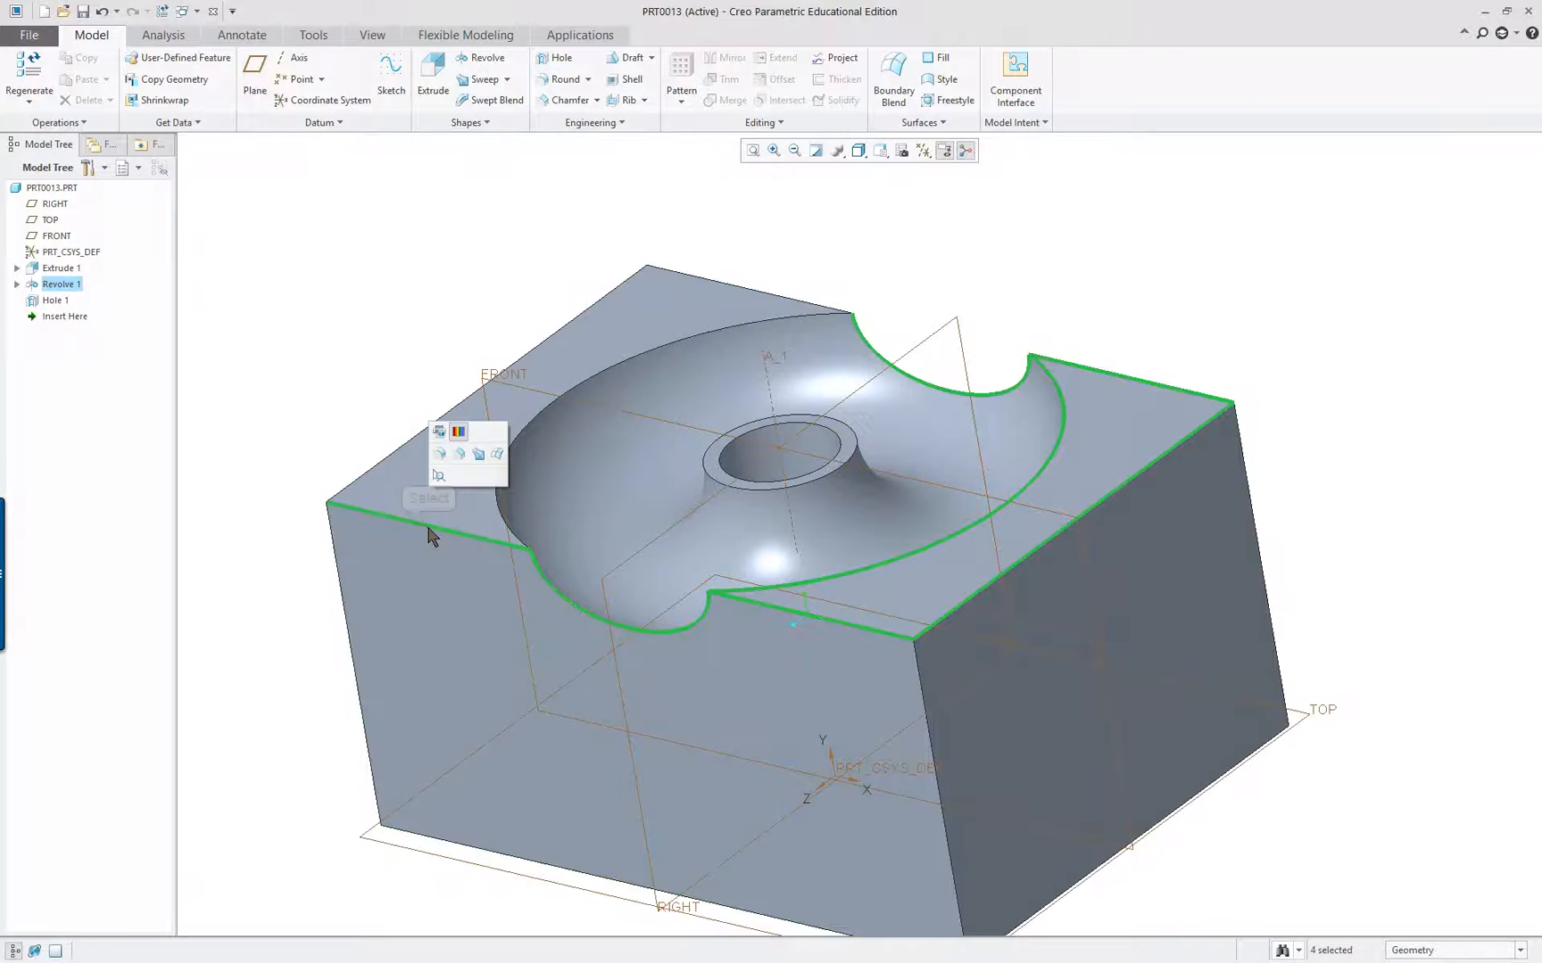
shift+click(406, 479)
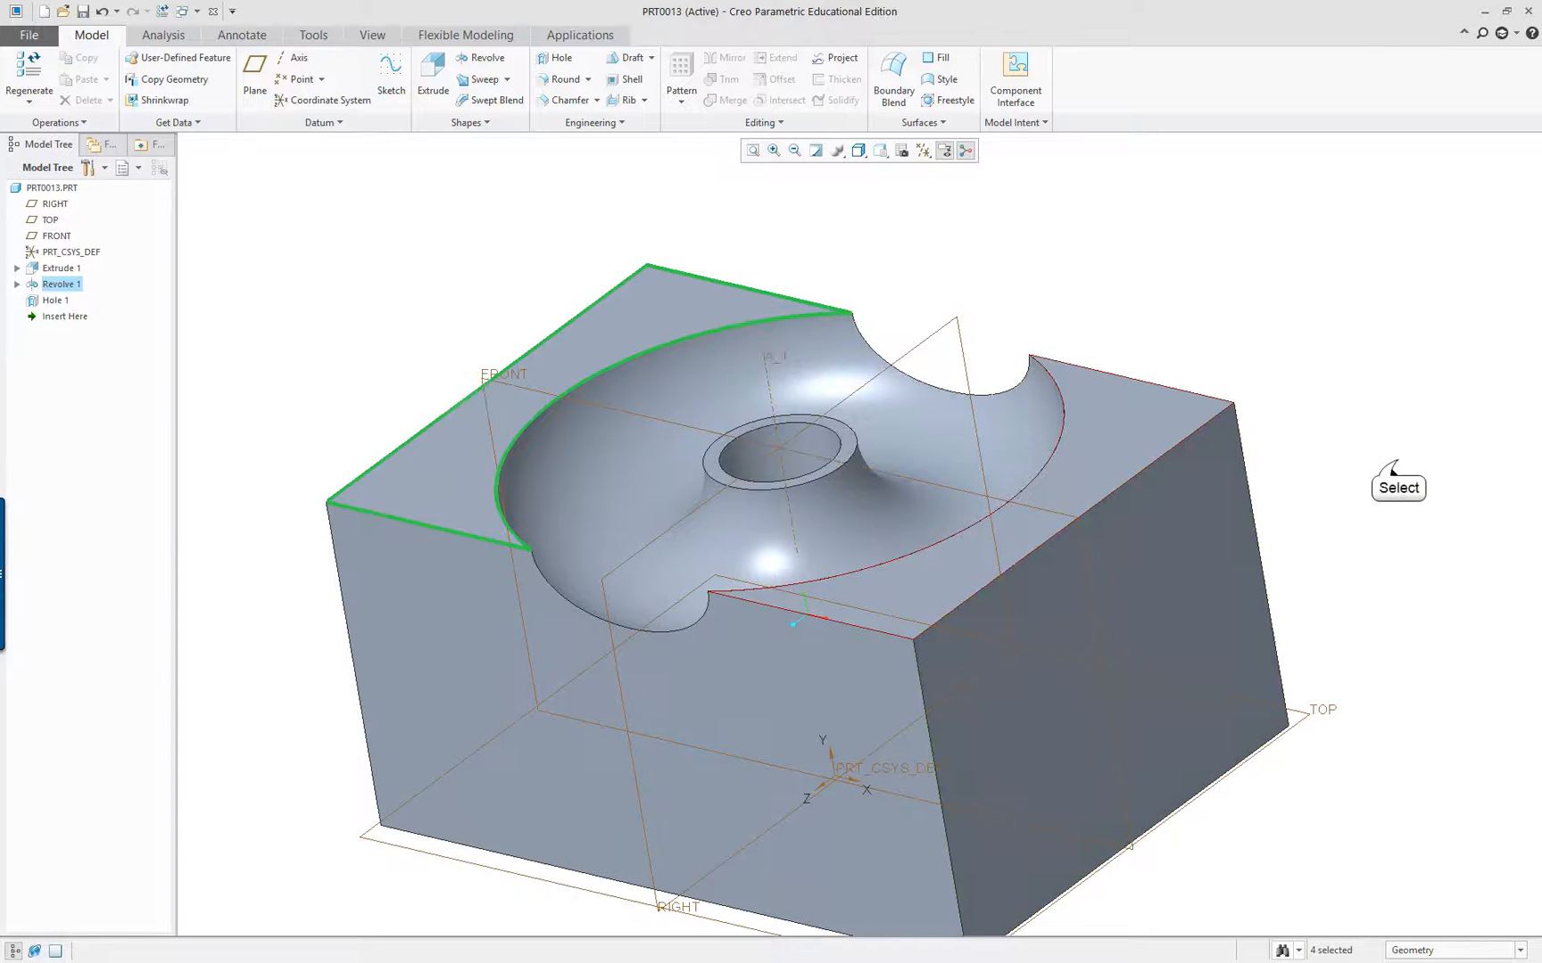
click(1401, 468)
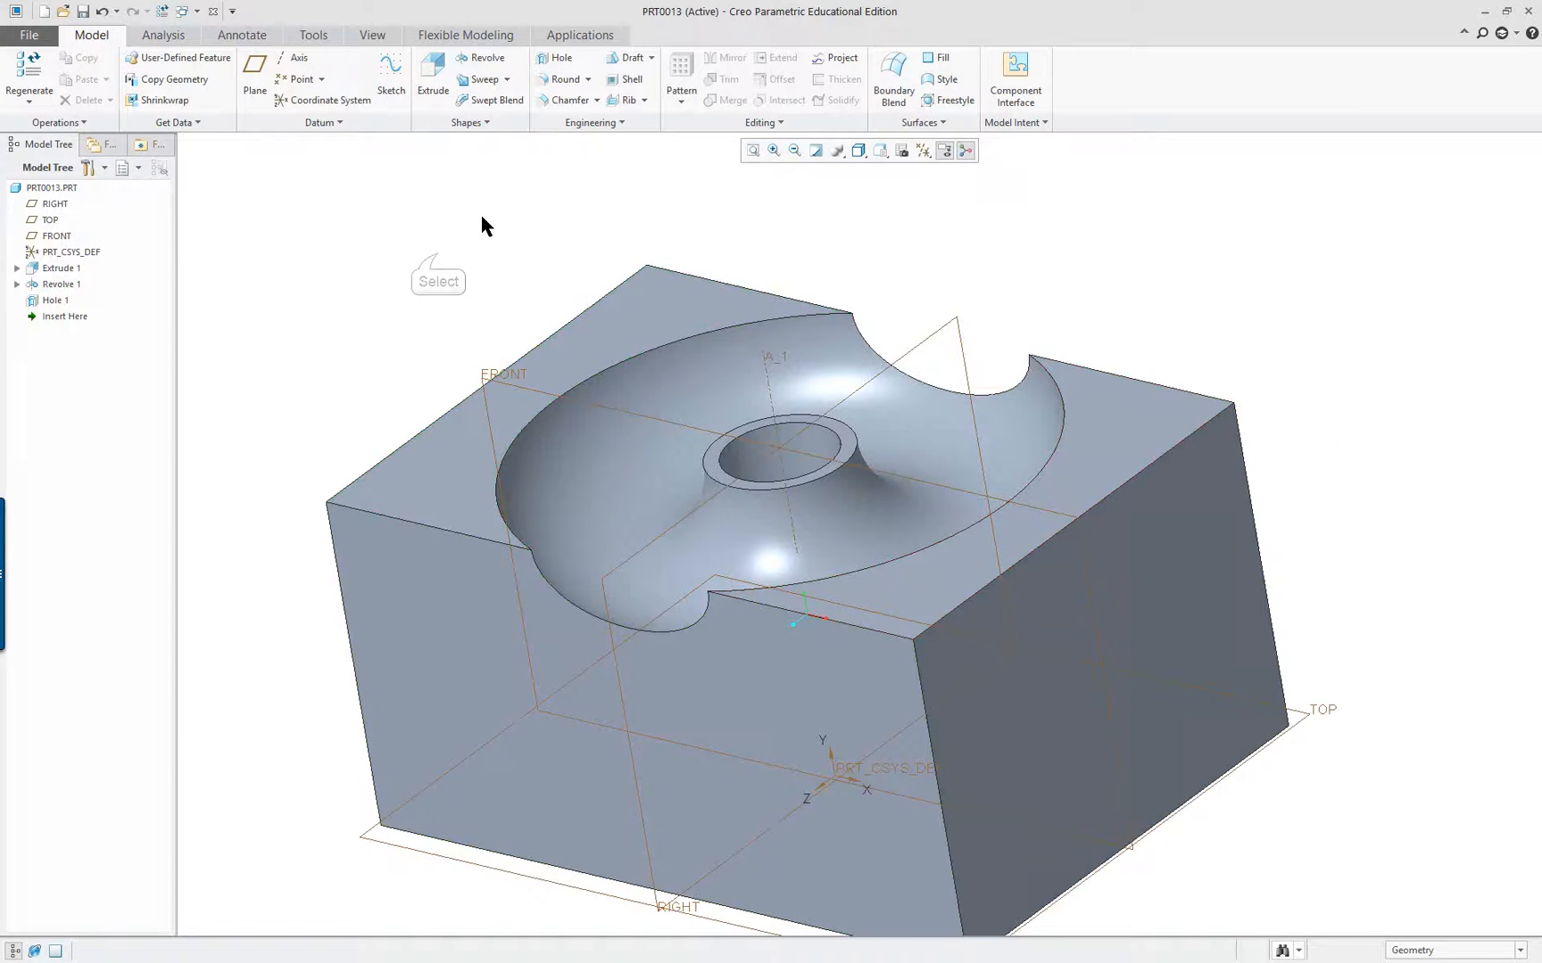
click(1112, 457)
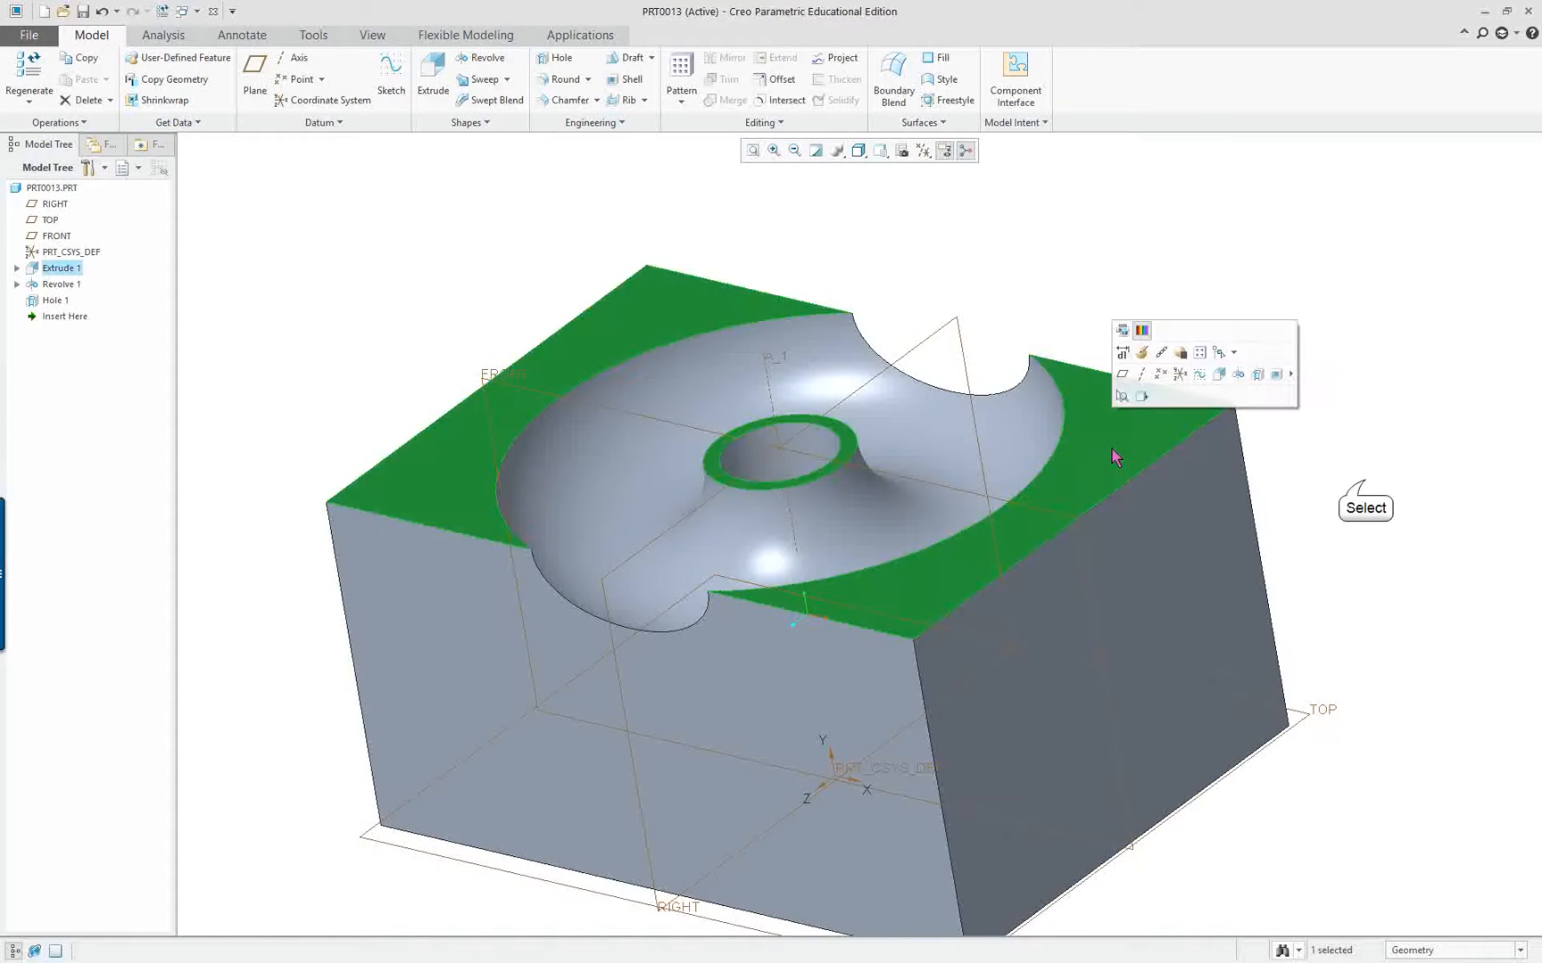
click(1361, 487)
Round the block's top outer edges, the groove's outer rim and its side breakout edges with a radius of 10
click(1149, 468)
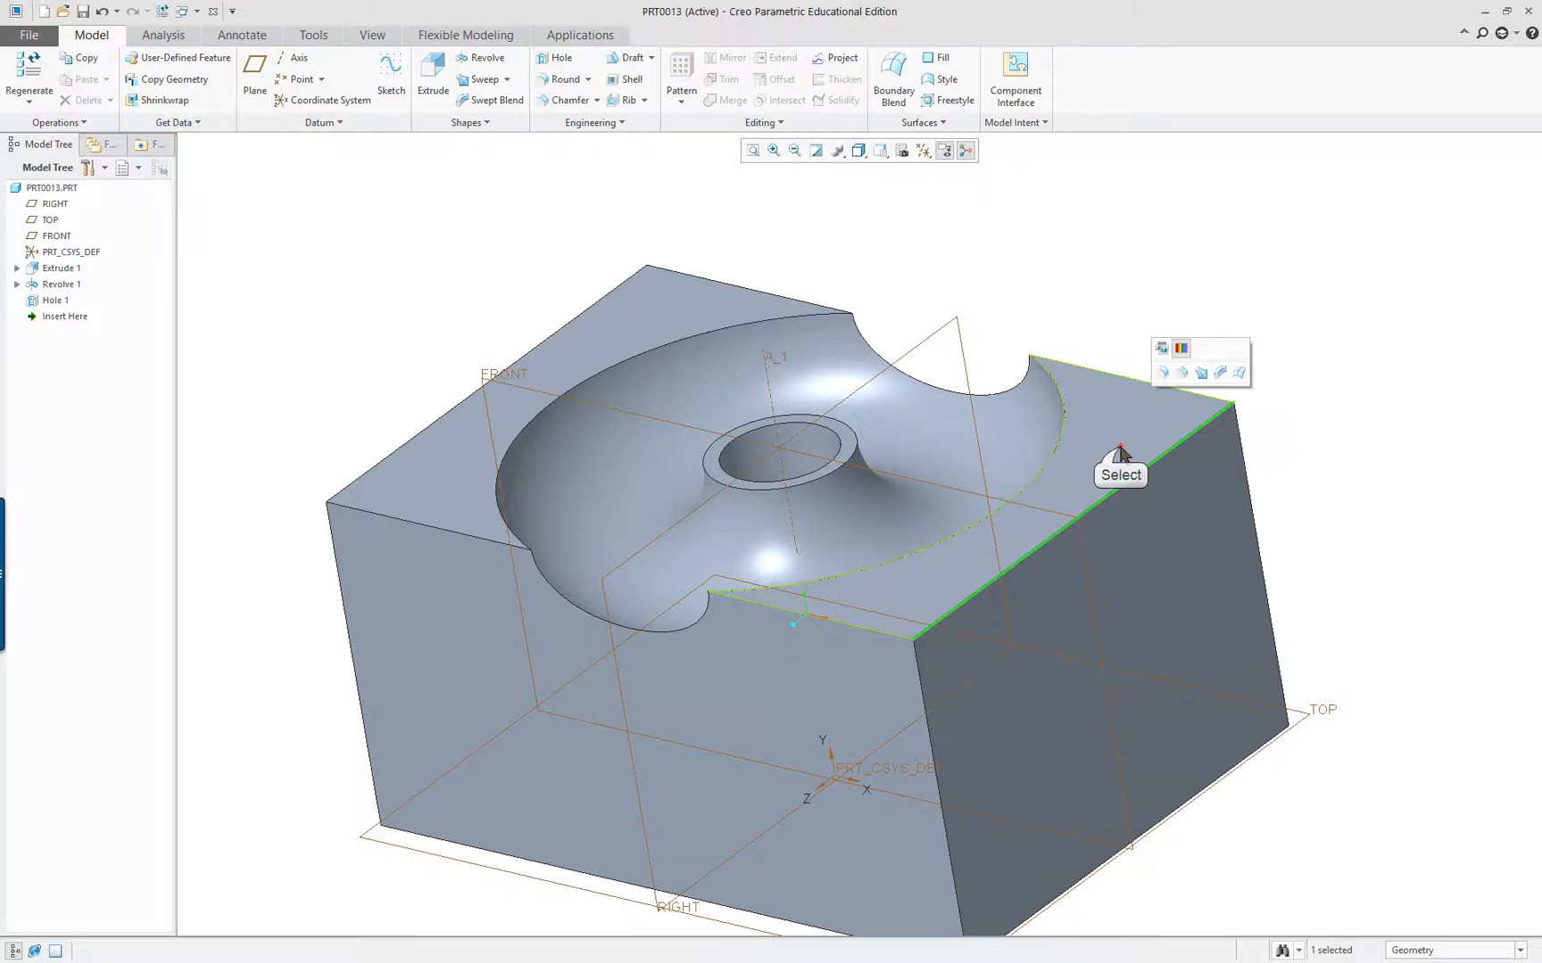
shift+click(1119, 446)
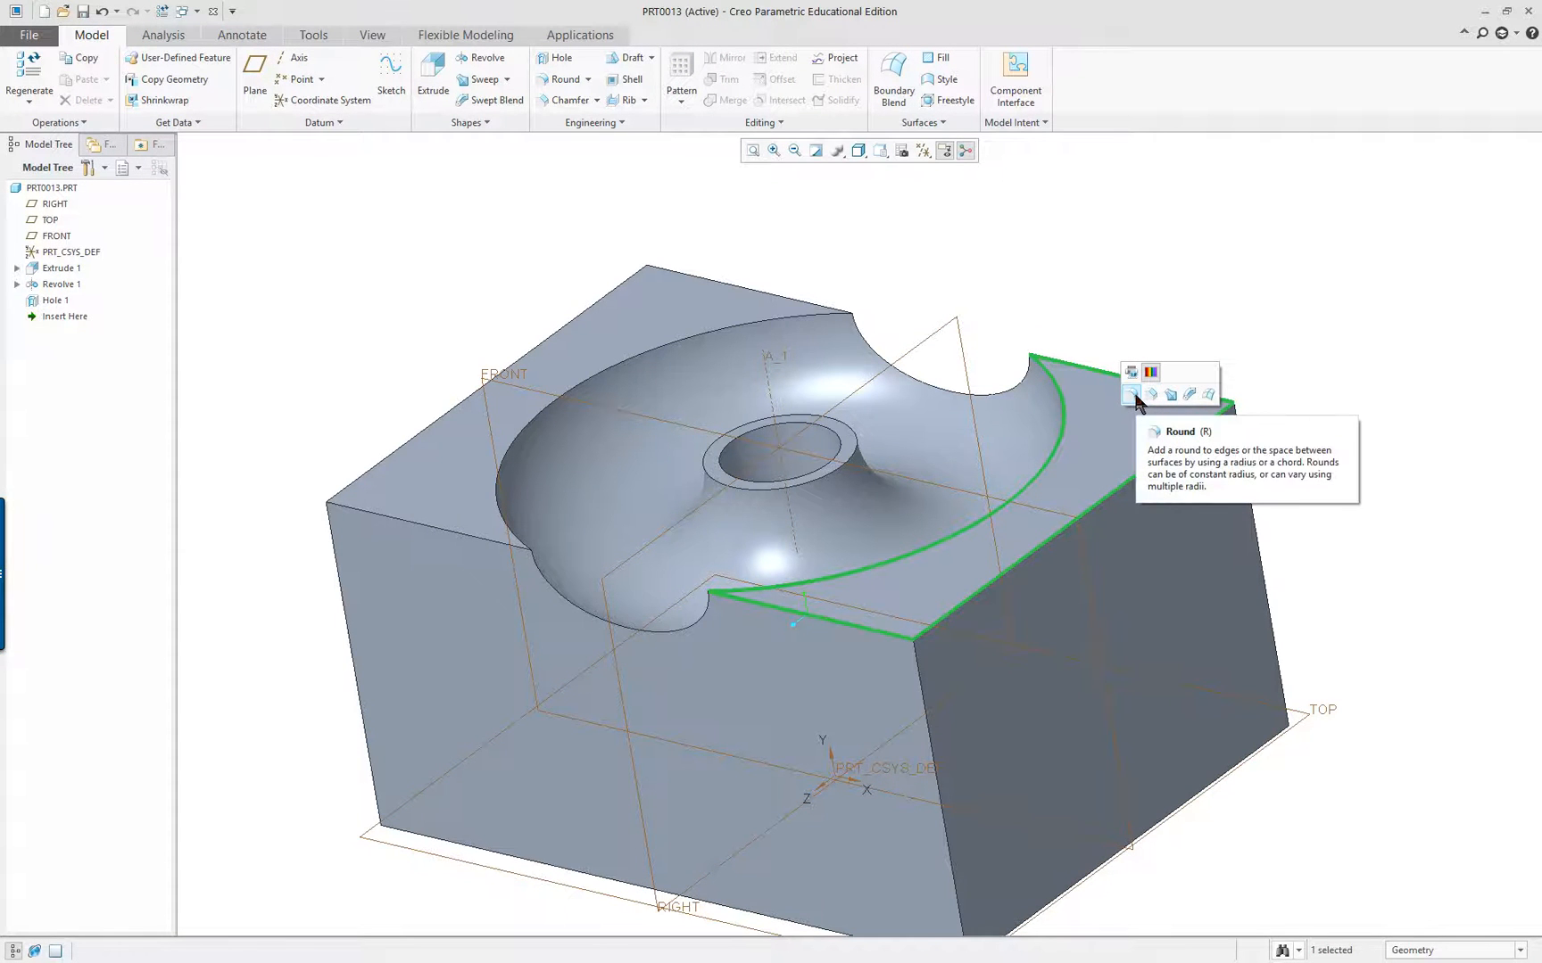
ctrl+click(1001, 398)
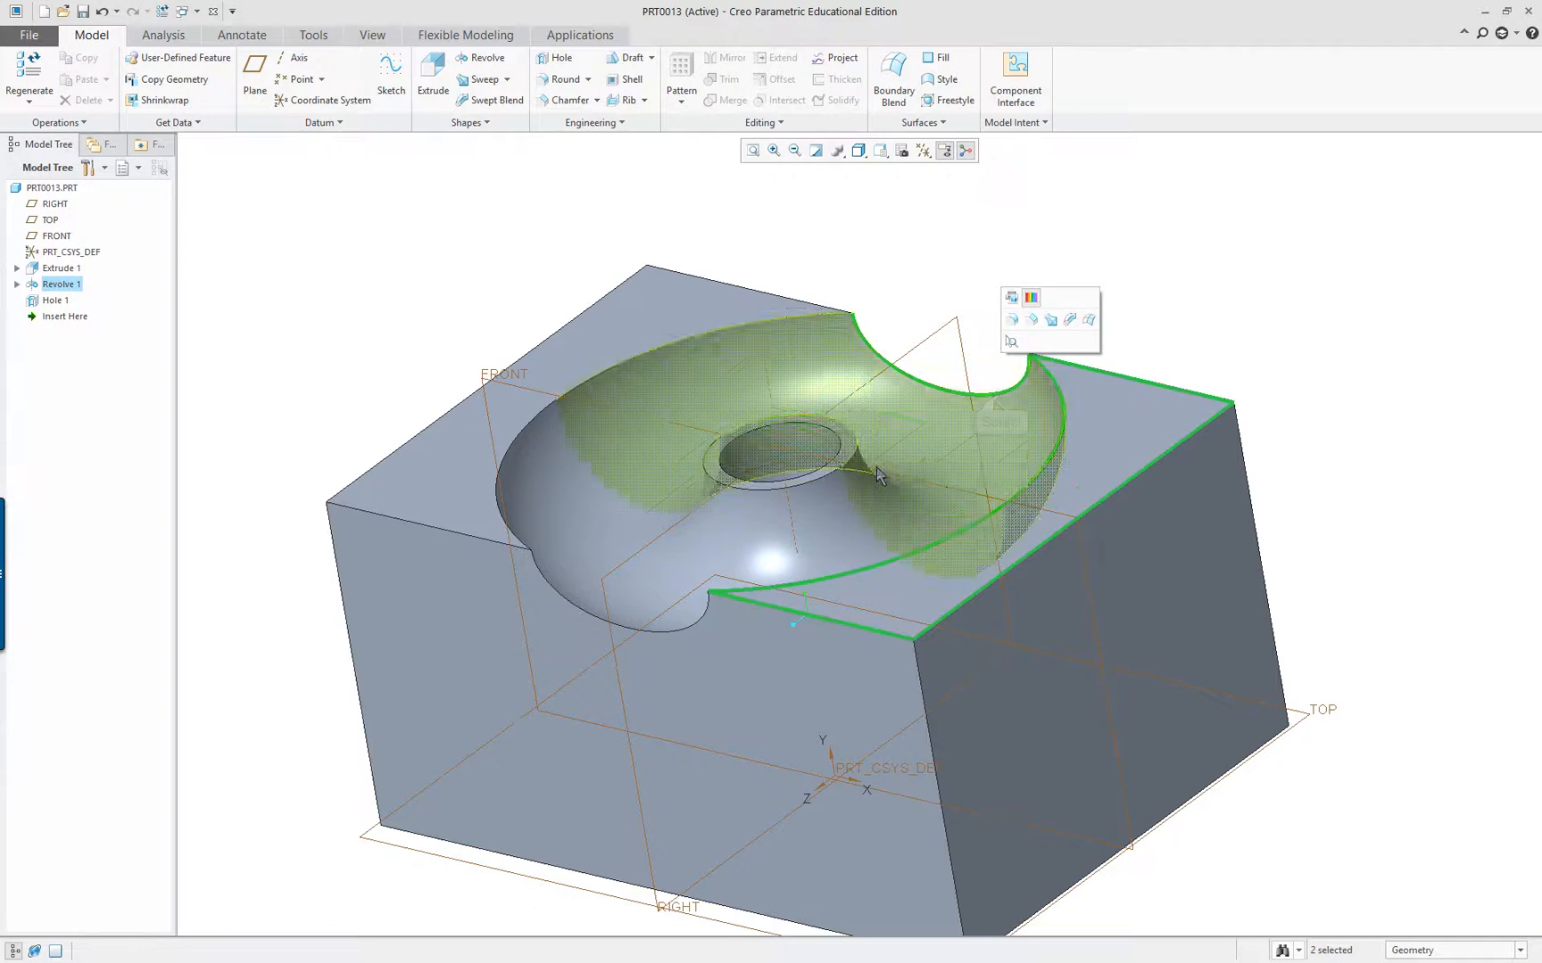
ctrl+click(686, 632)
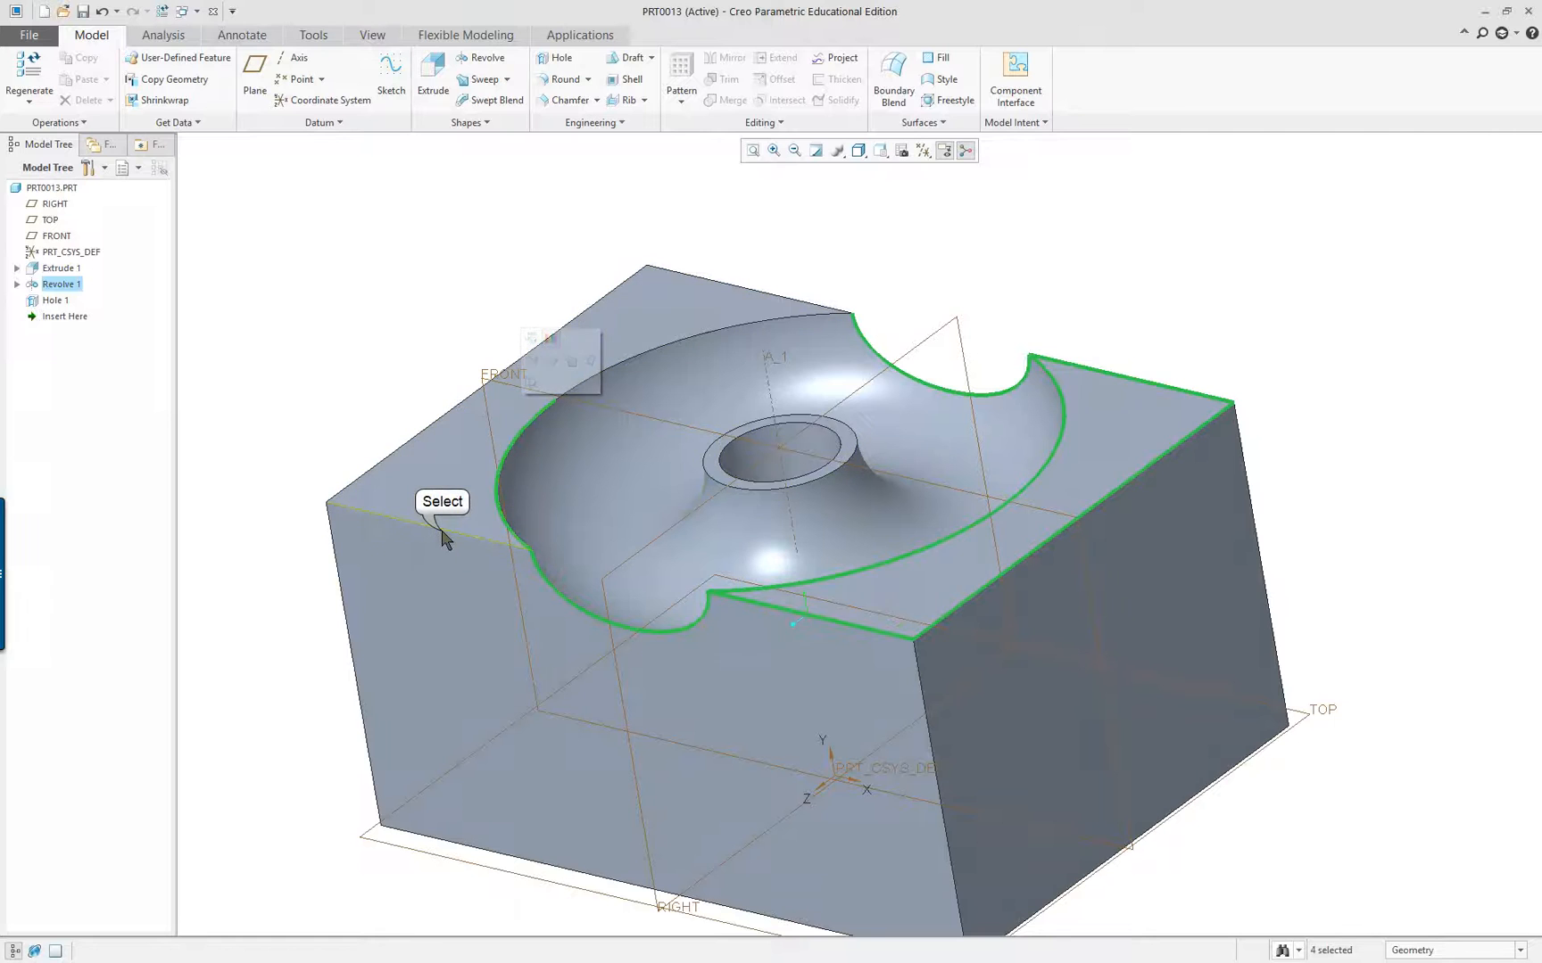
ctrl+click(428, 439)
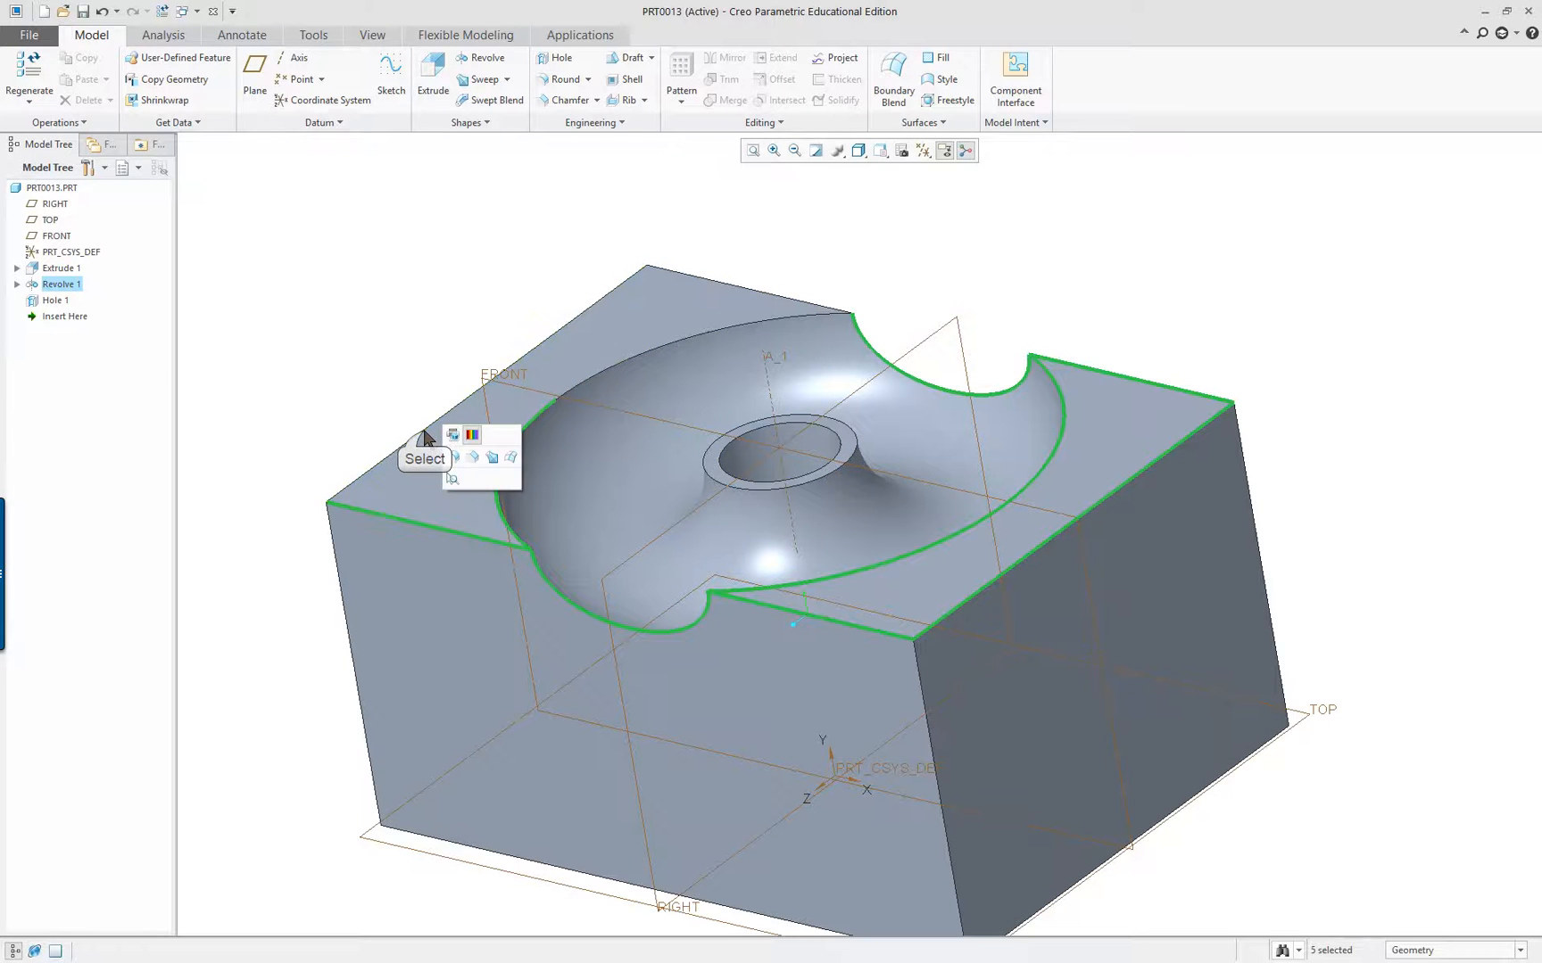
ctrl+click(427, 437)
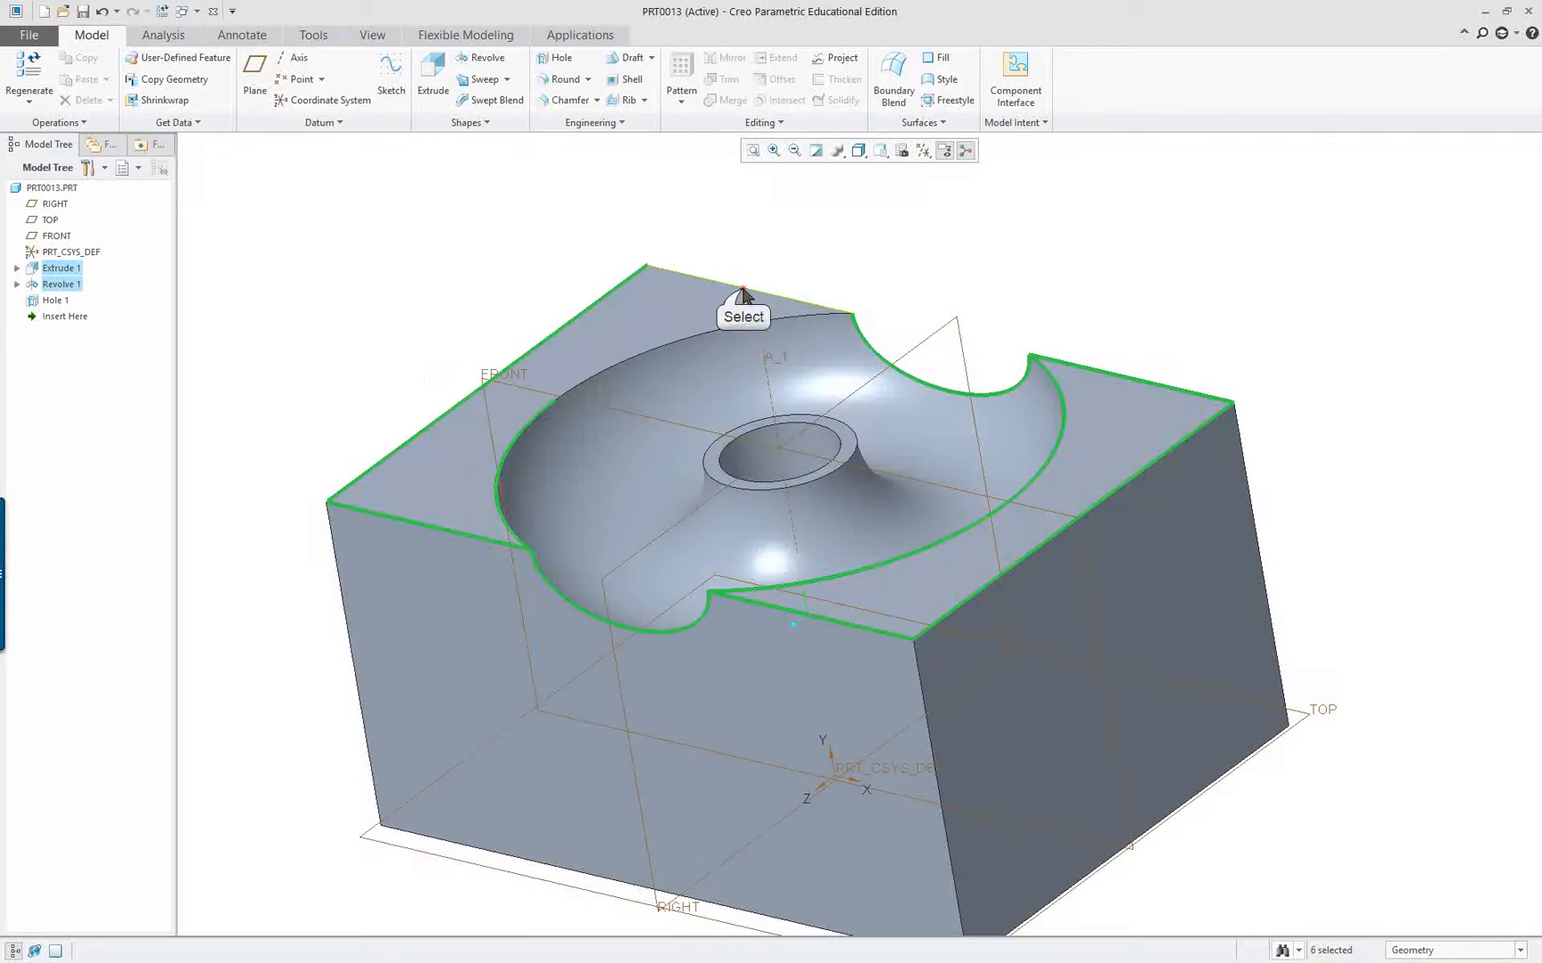
ctrl+click(735, 289)
right_click(1372, 549)
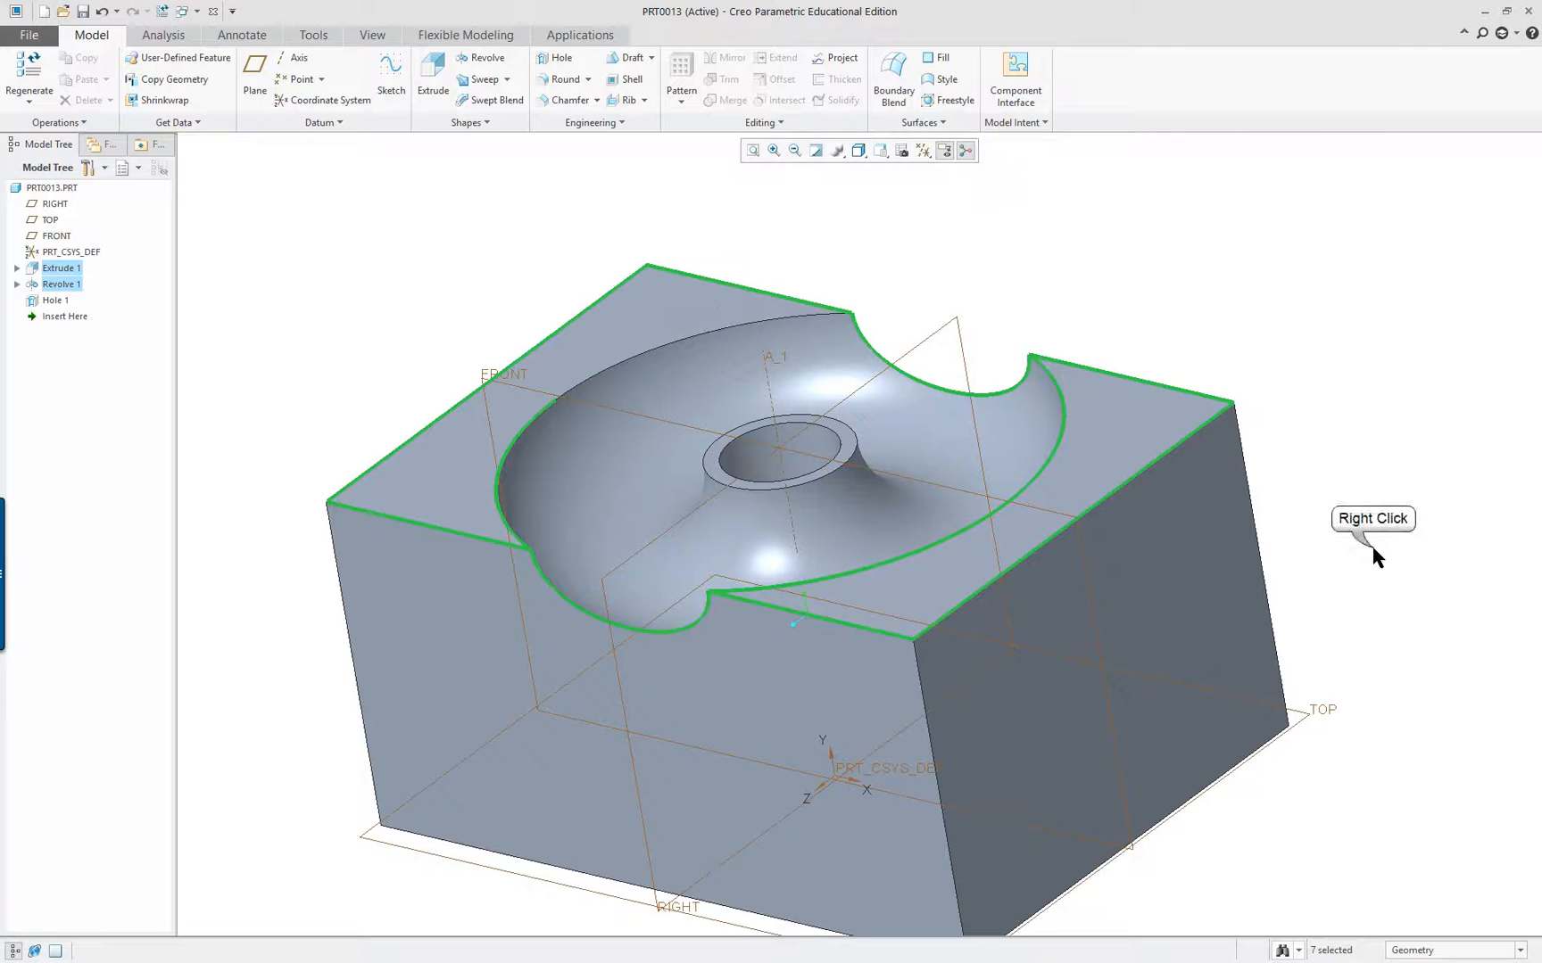
click(1385, 497)
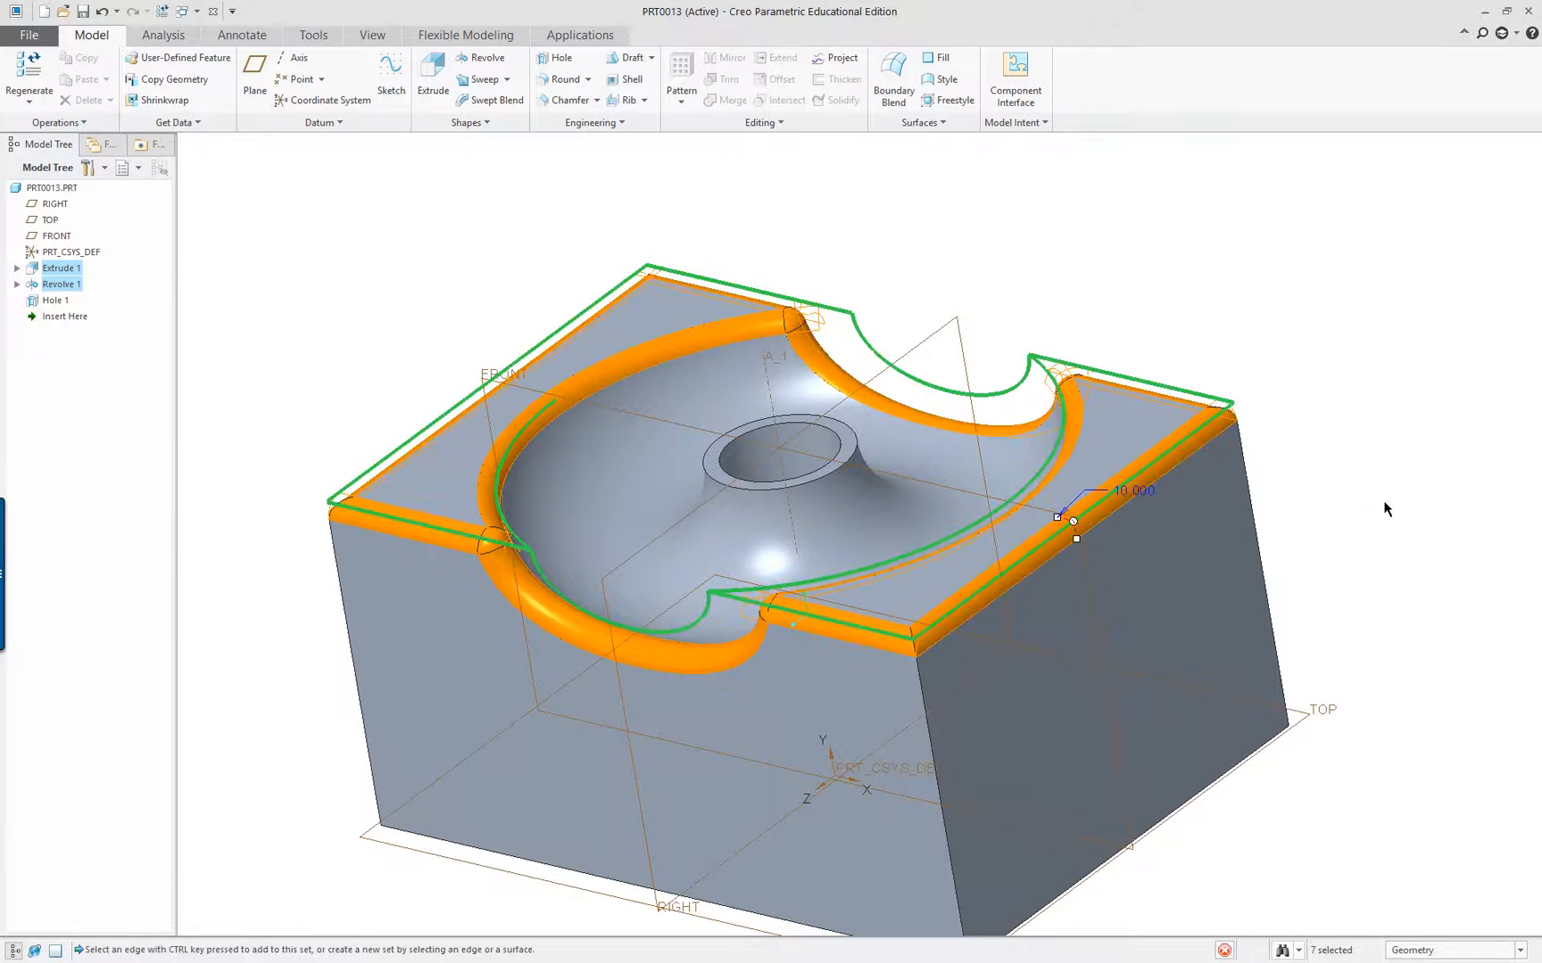
middle_drag(1132, 684, 1103, 698)
middle_click(1109, 694)
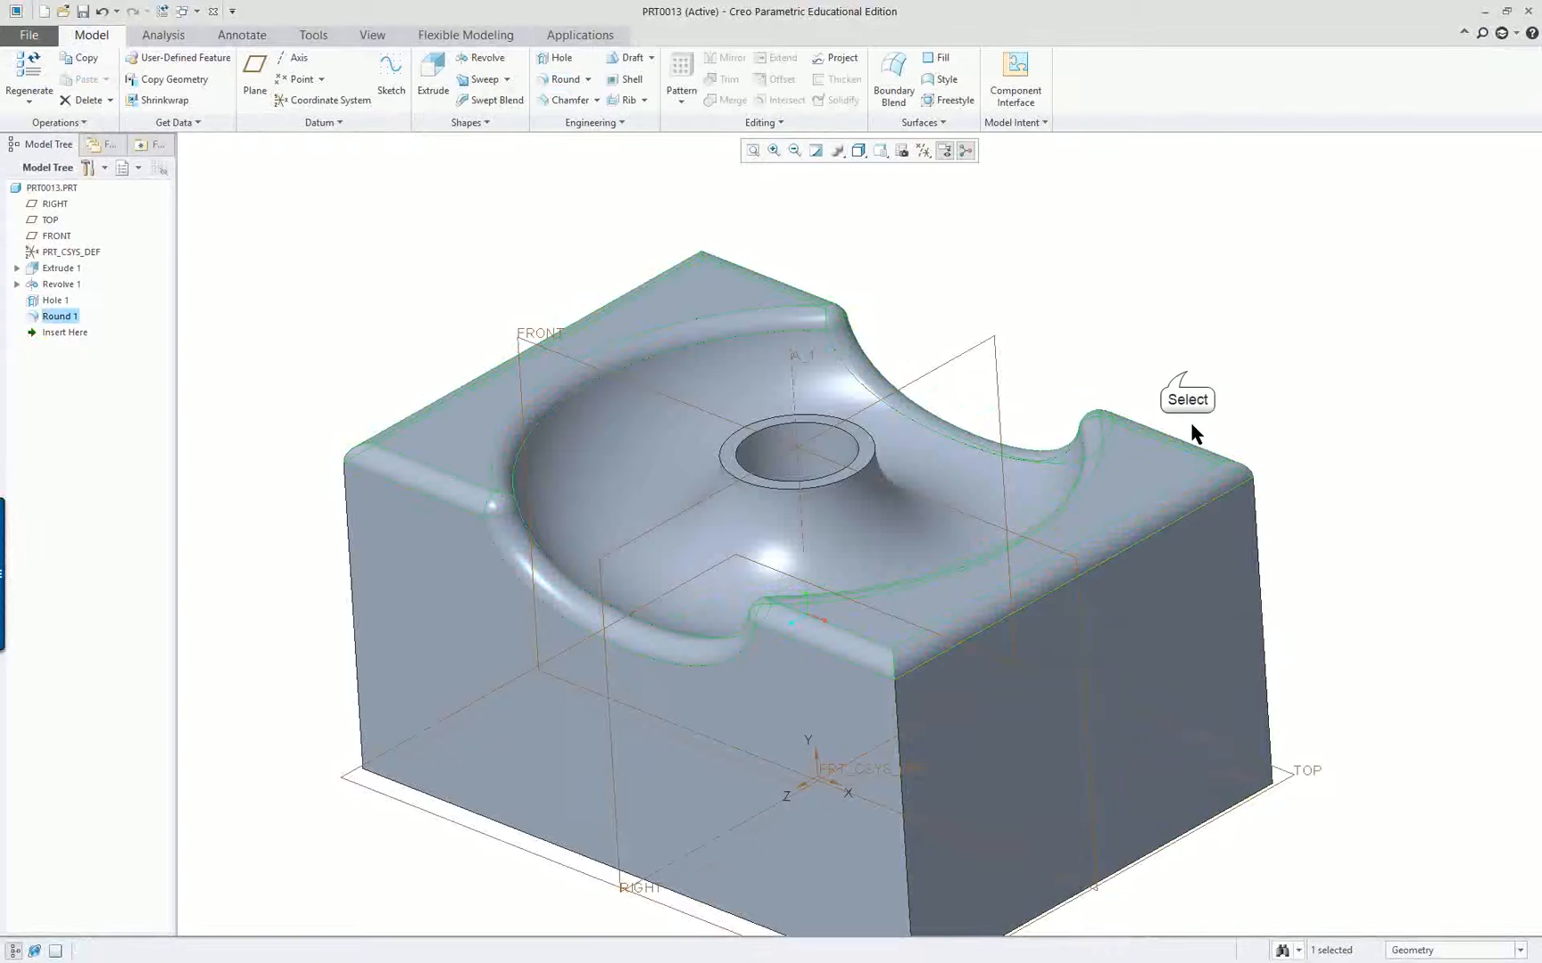
click(1186, 380)
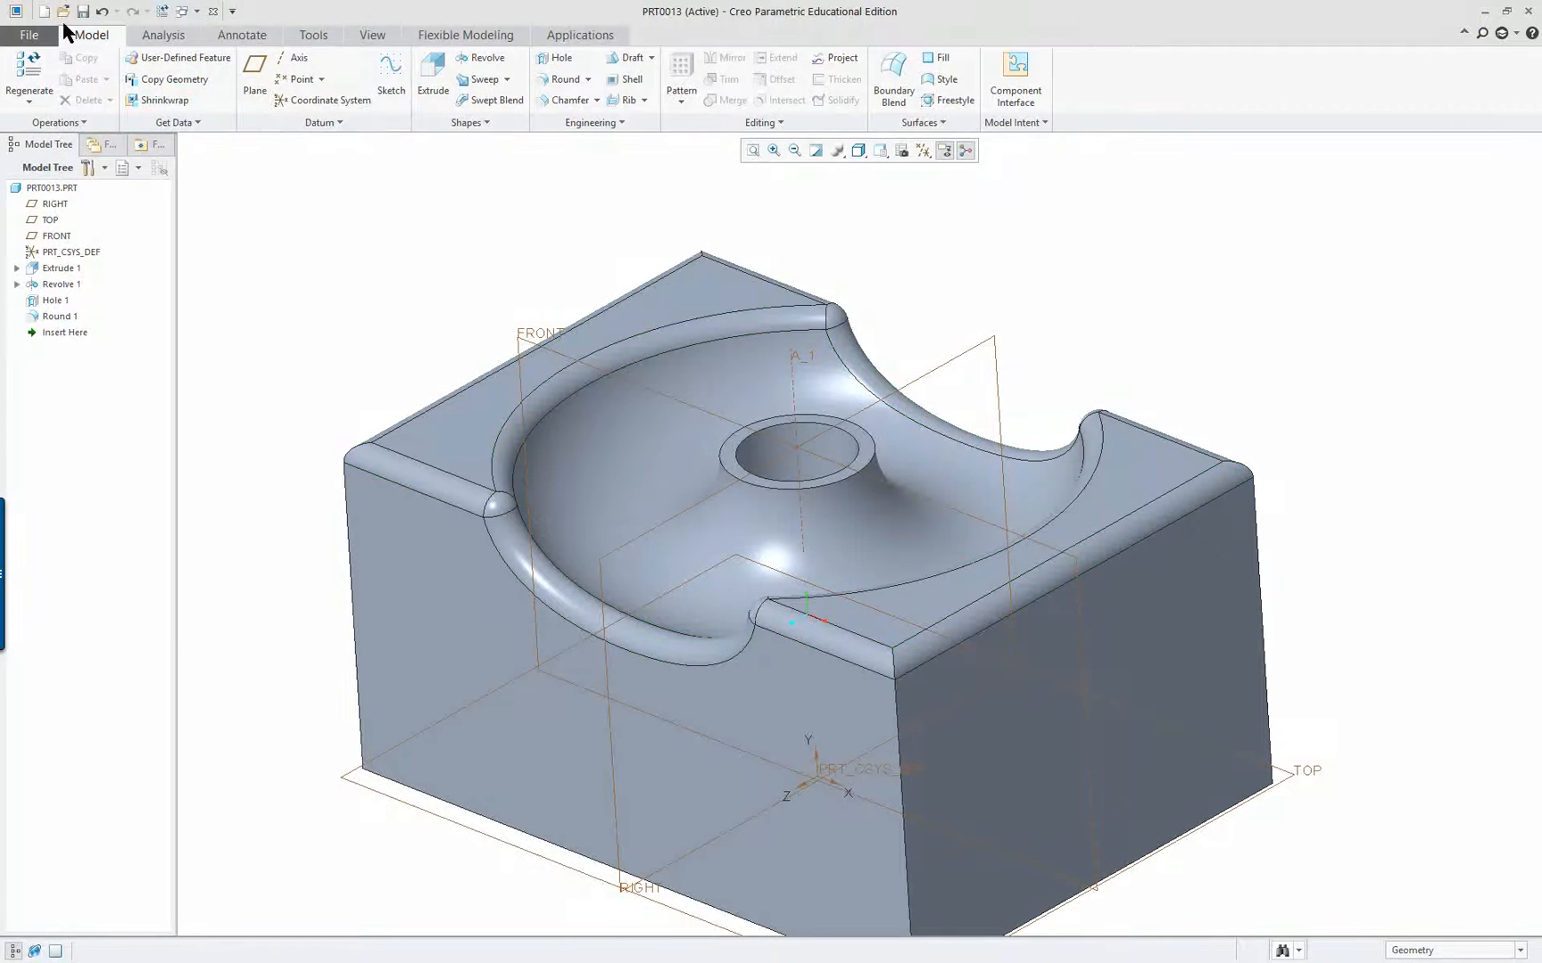
Close the finished part's window and switch to the lesson PDF in Acrobat Reader
click(212, 11)
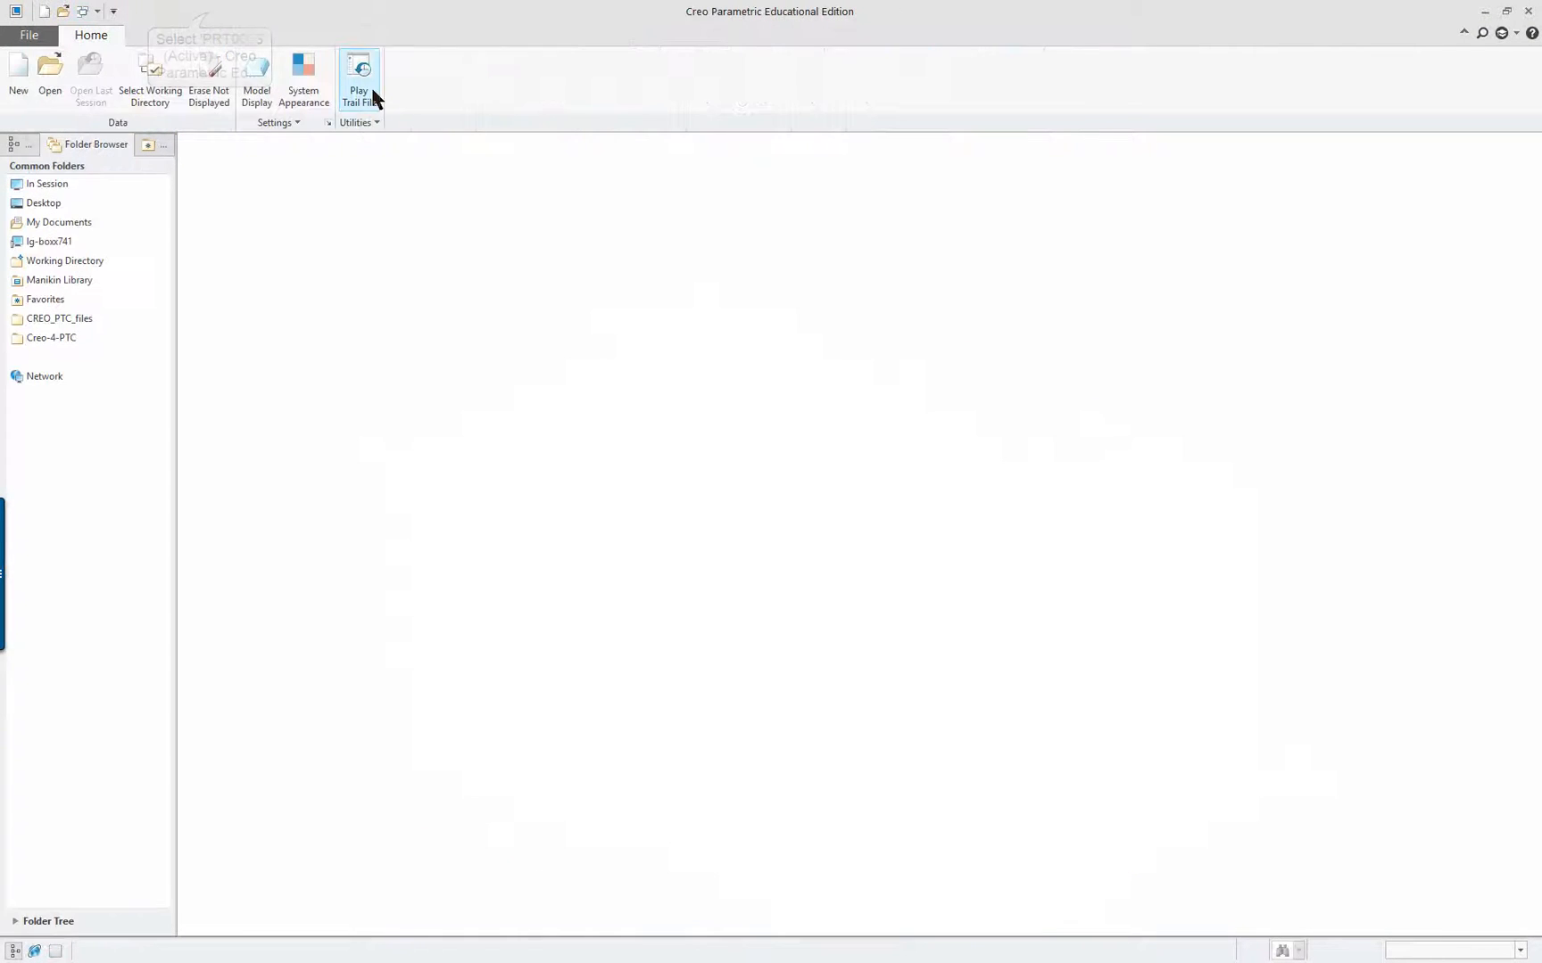
key(alt+Tab)
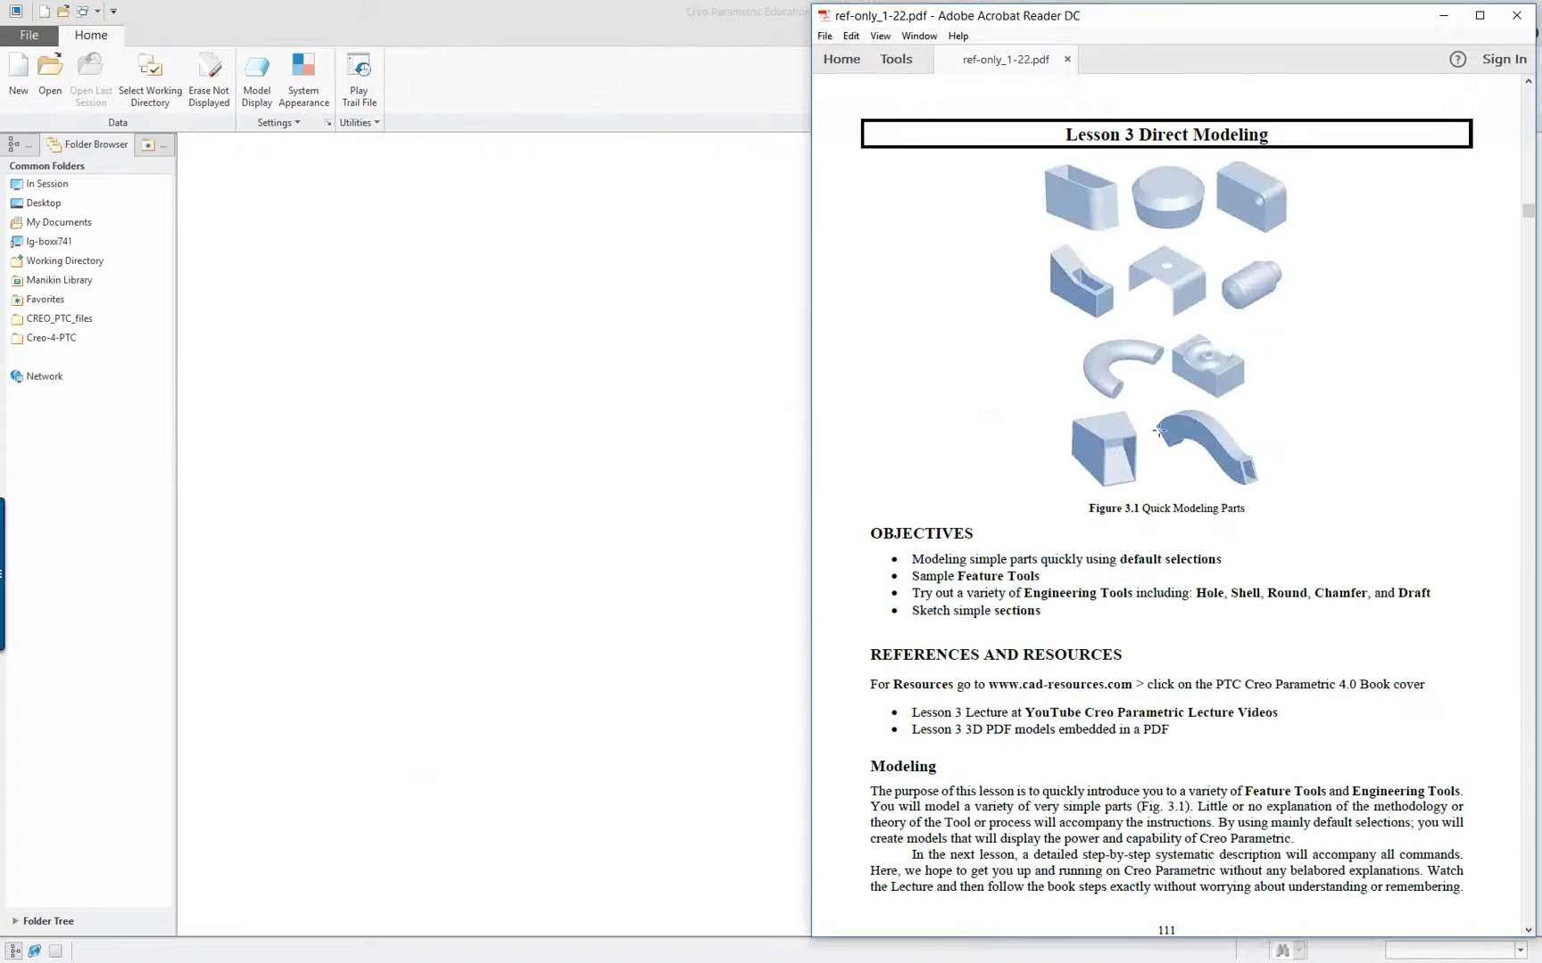
Switch back to Creo Parametric and create a new part with the default name and template
click(450, 374)
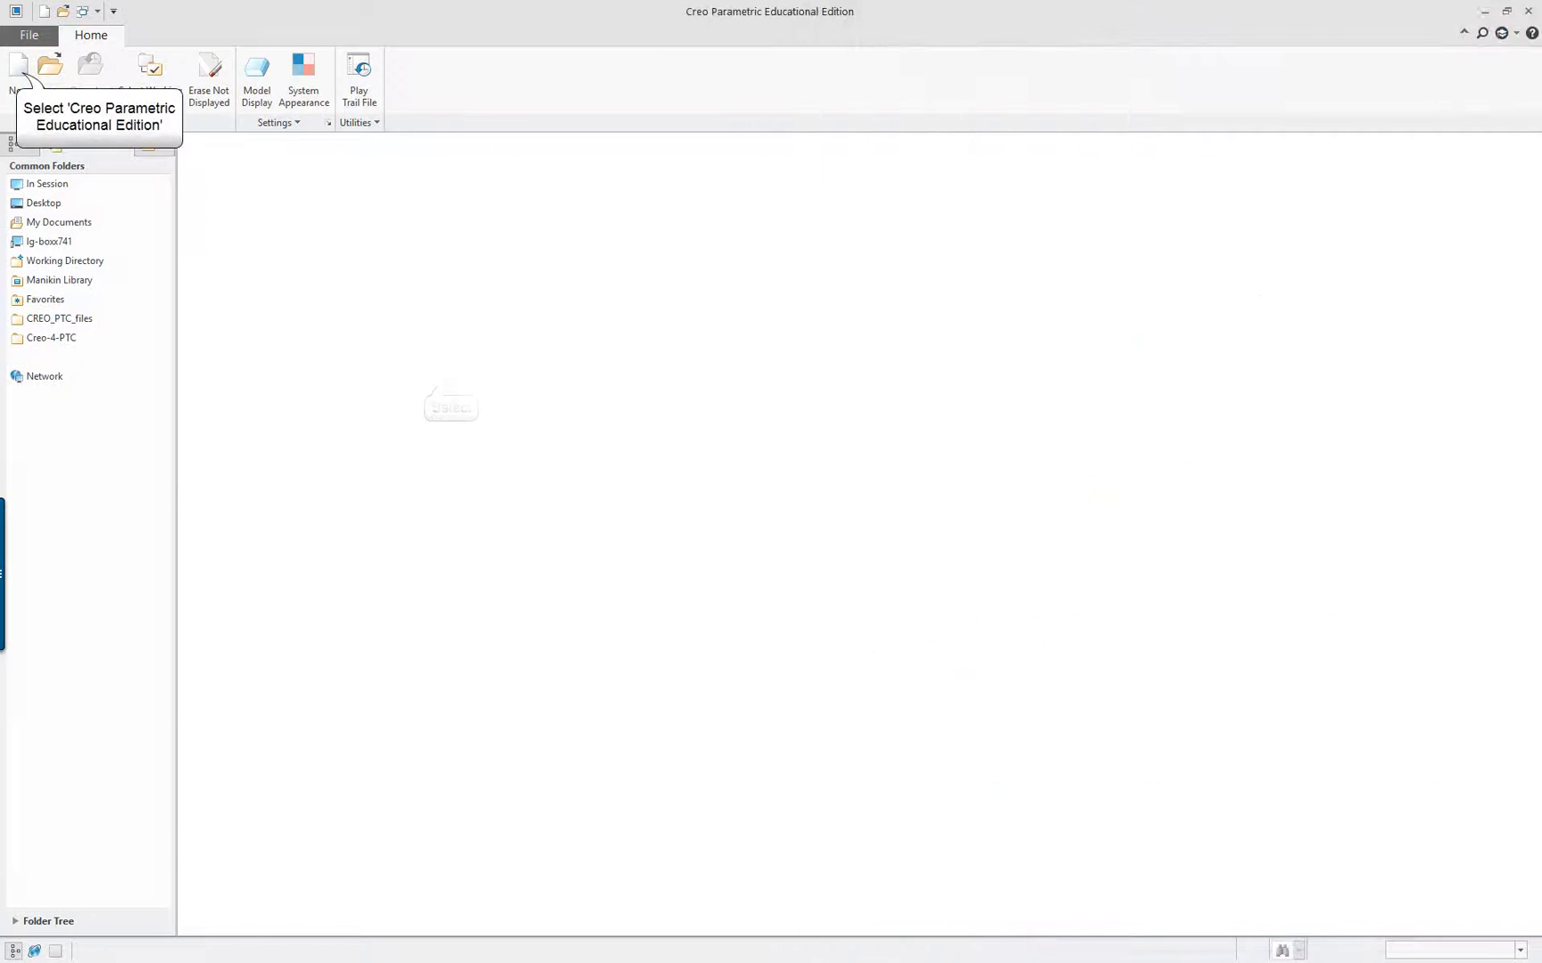
click(21, 73)
click(859, 658)
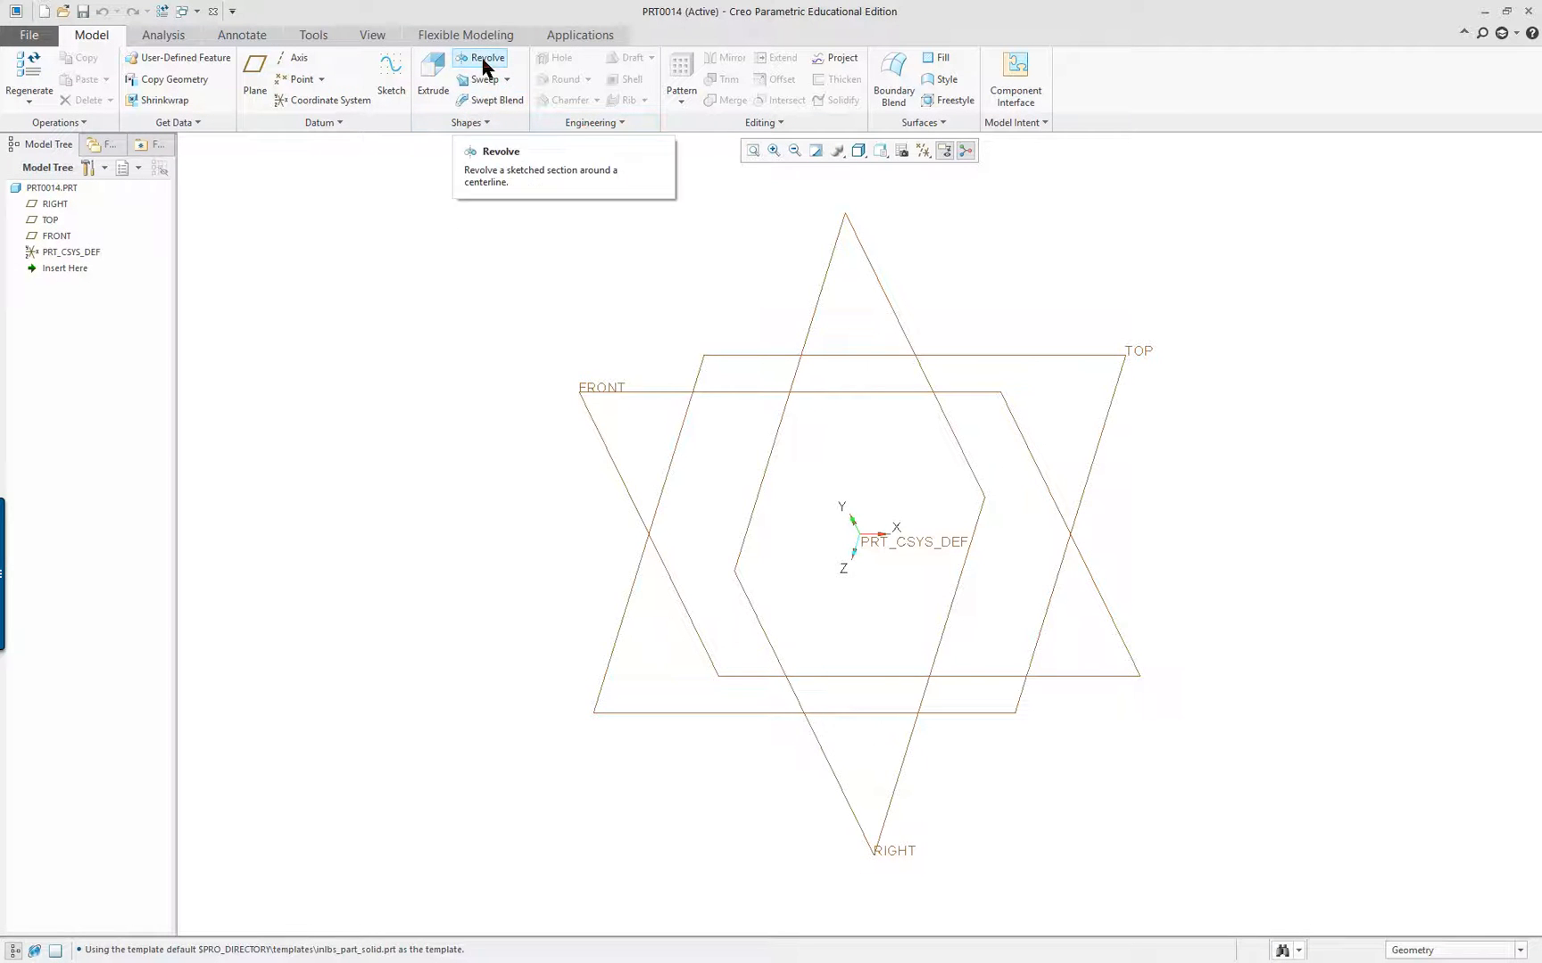
Start a Blend feature and define the internal sketch of Section 1 on the TOP datum plane
click(486, 124)
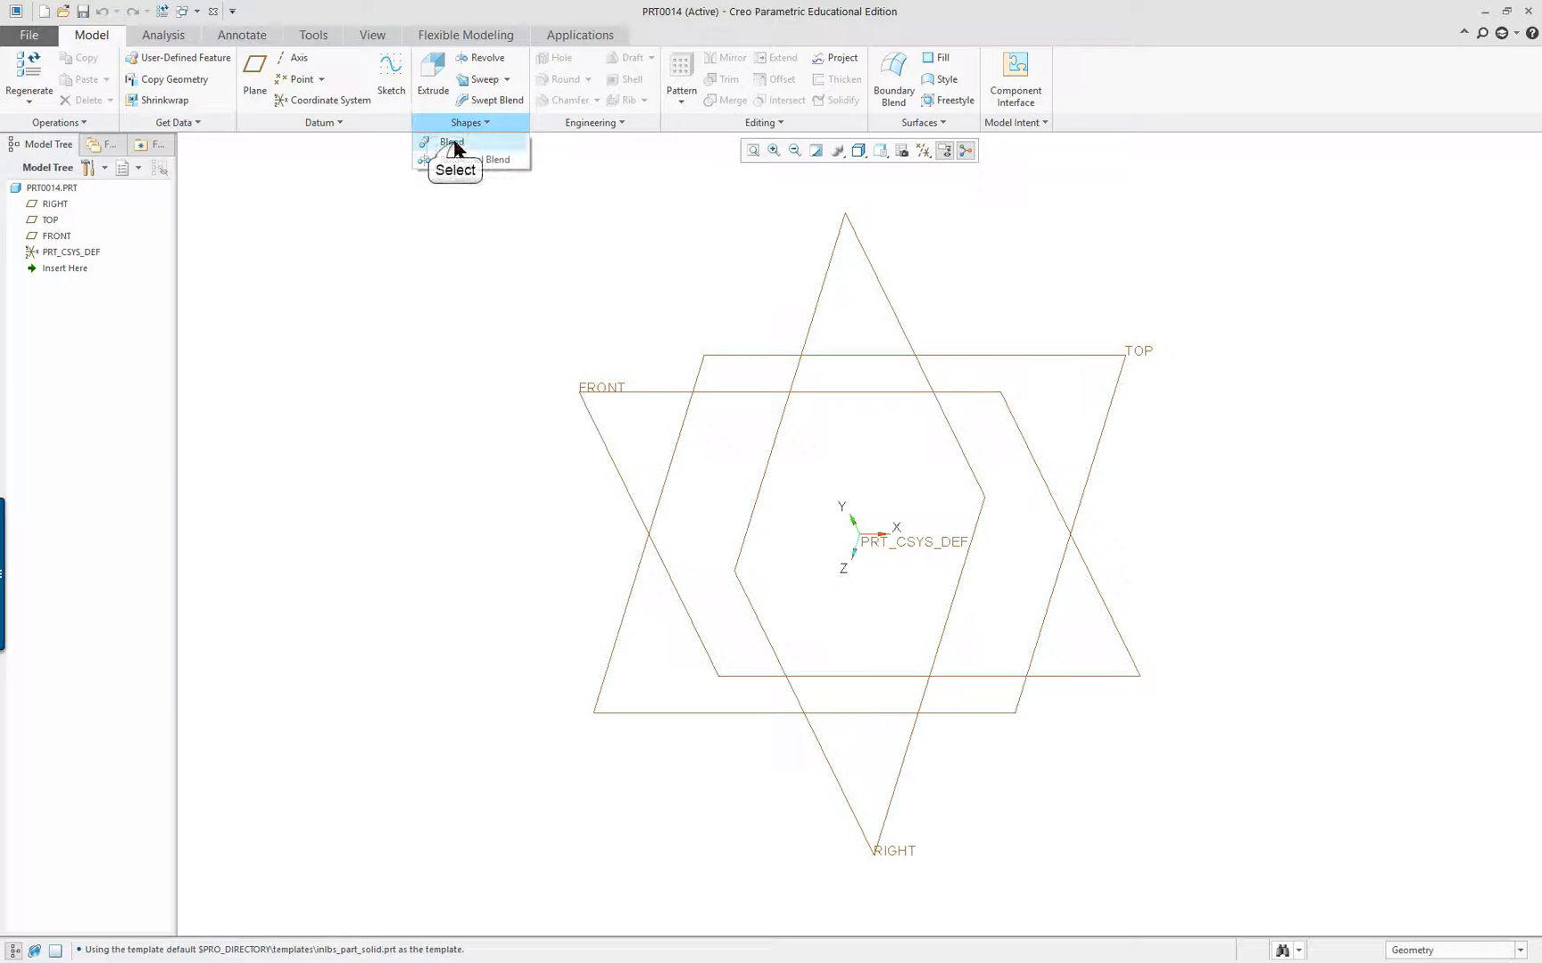
click(452, 143)
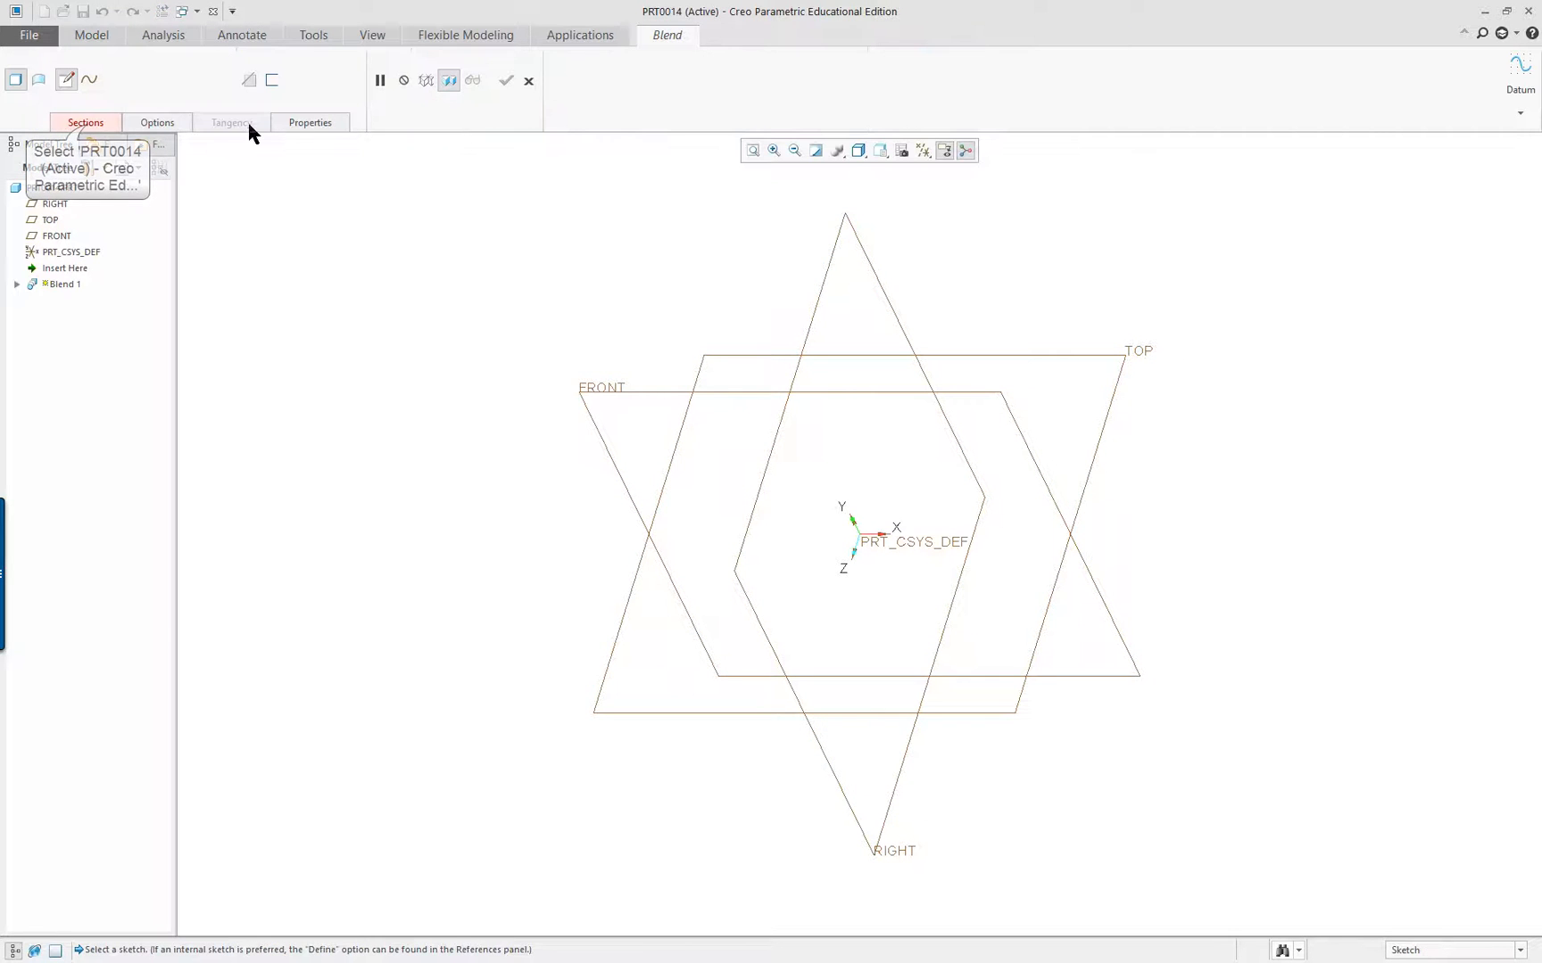
click(84, 123)
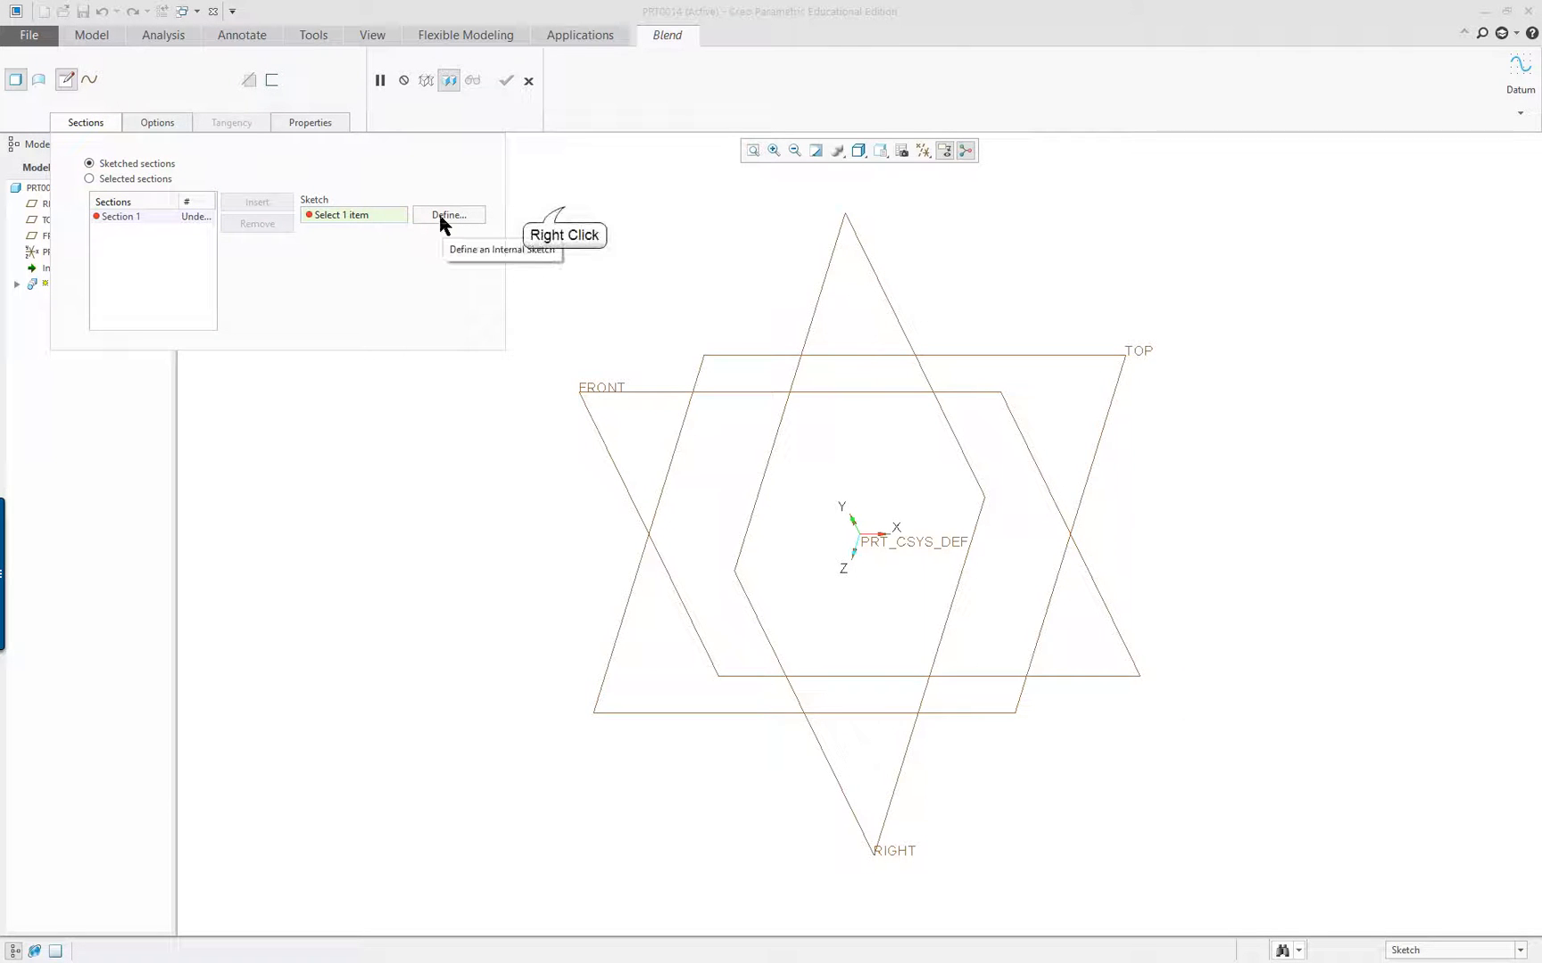
right_click(564, 212)
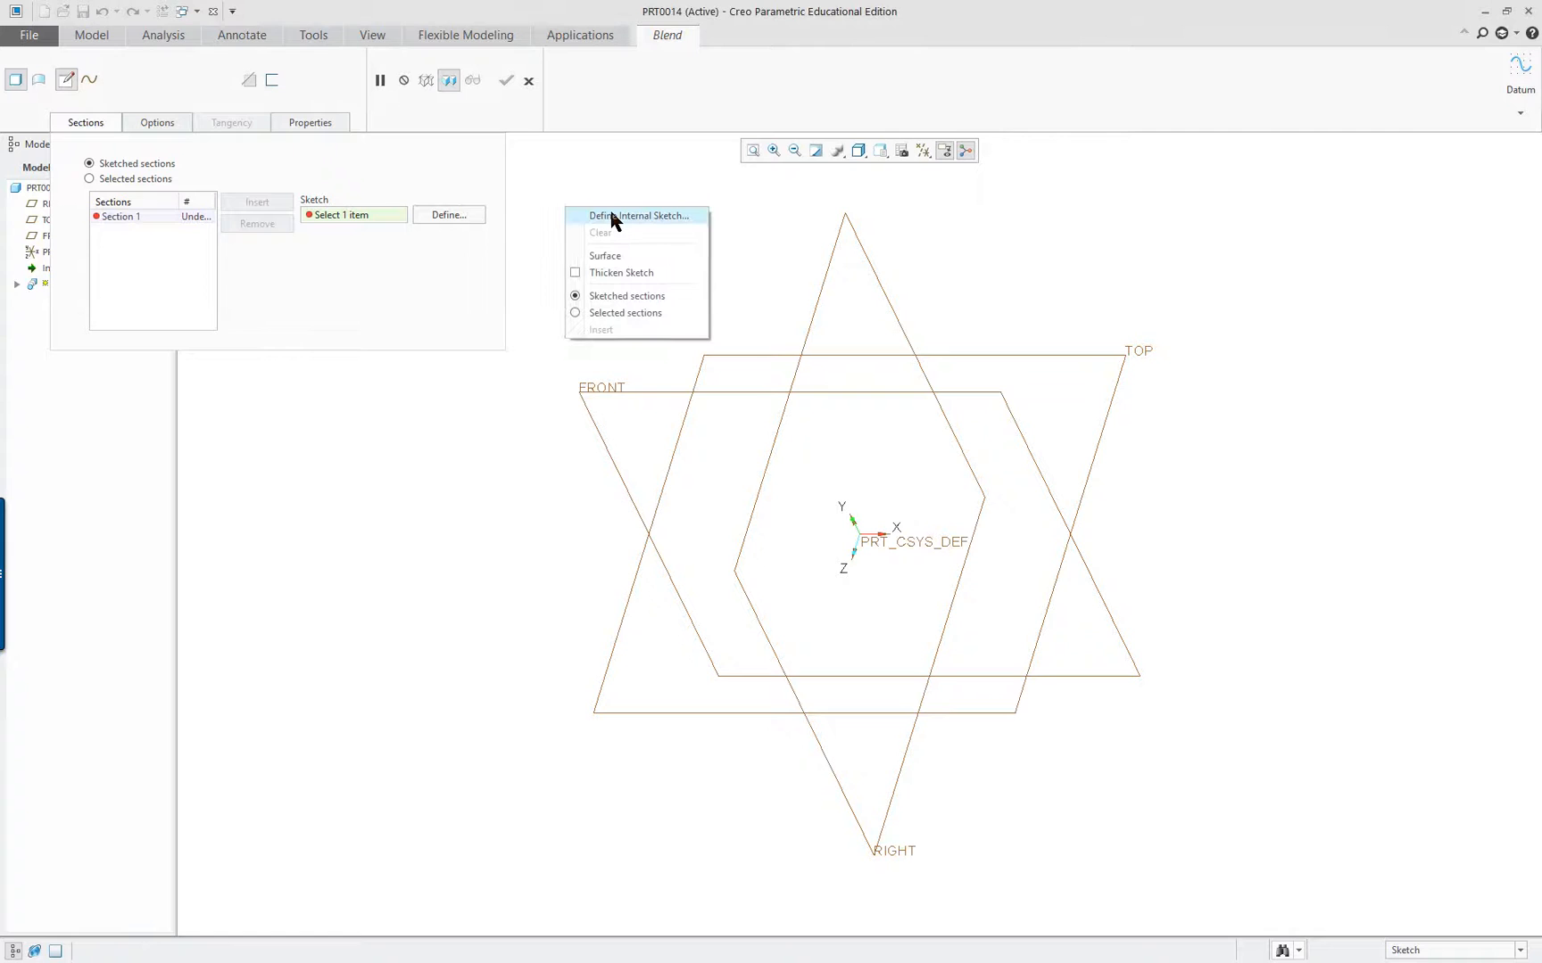
click(453, 217)
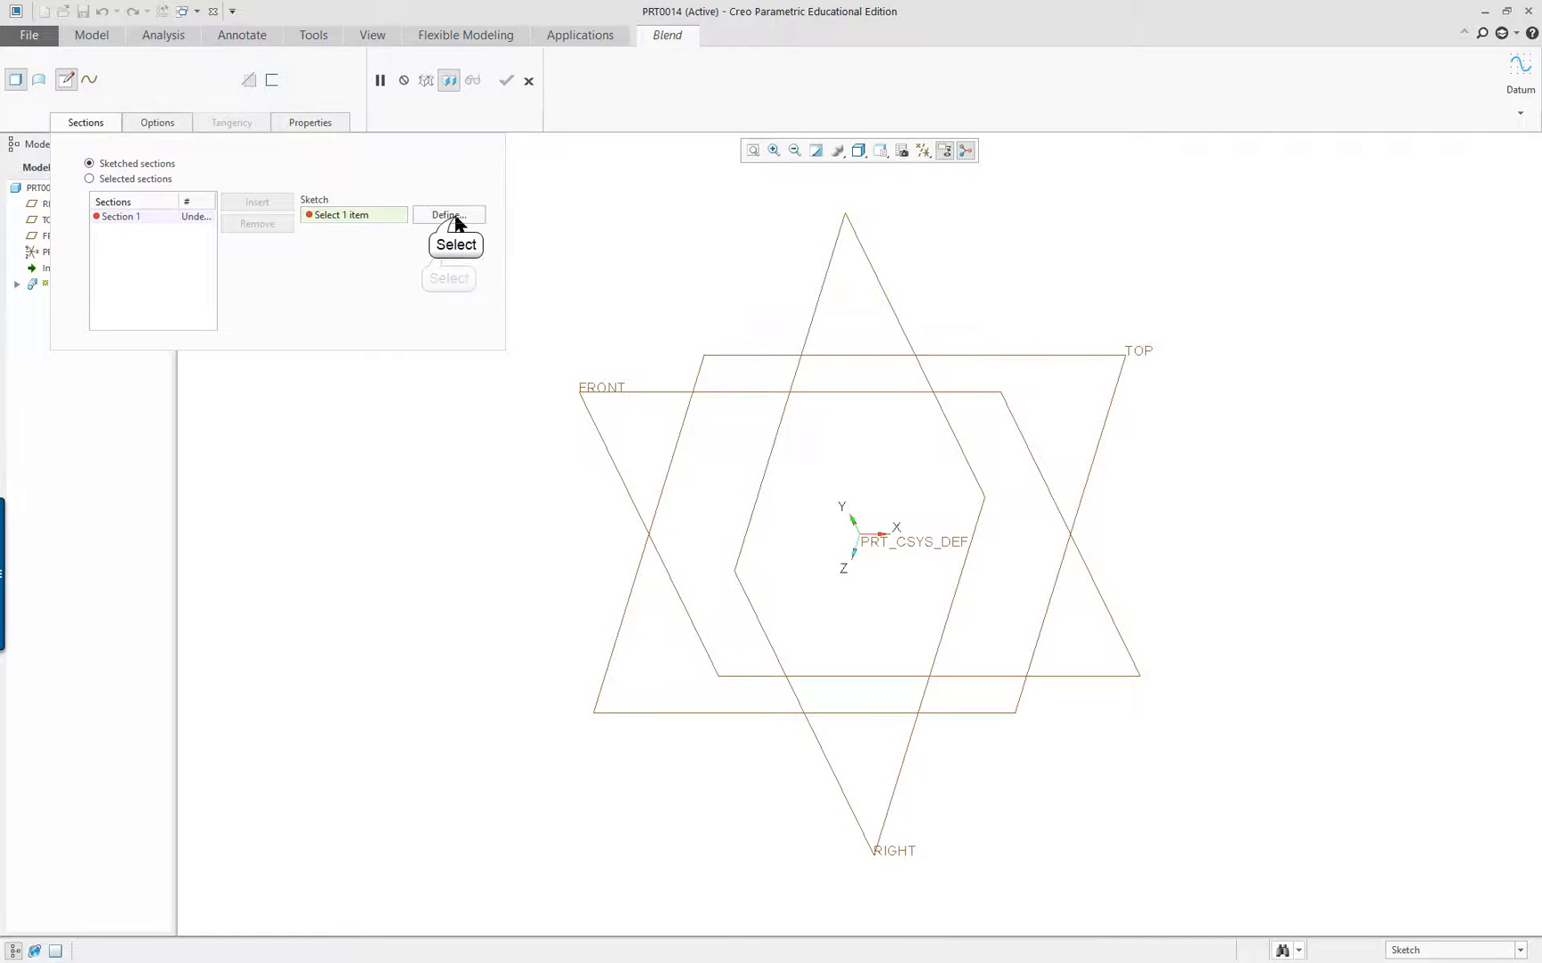
click(1125, 371)
click(1450, 372)
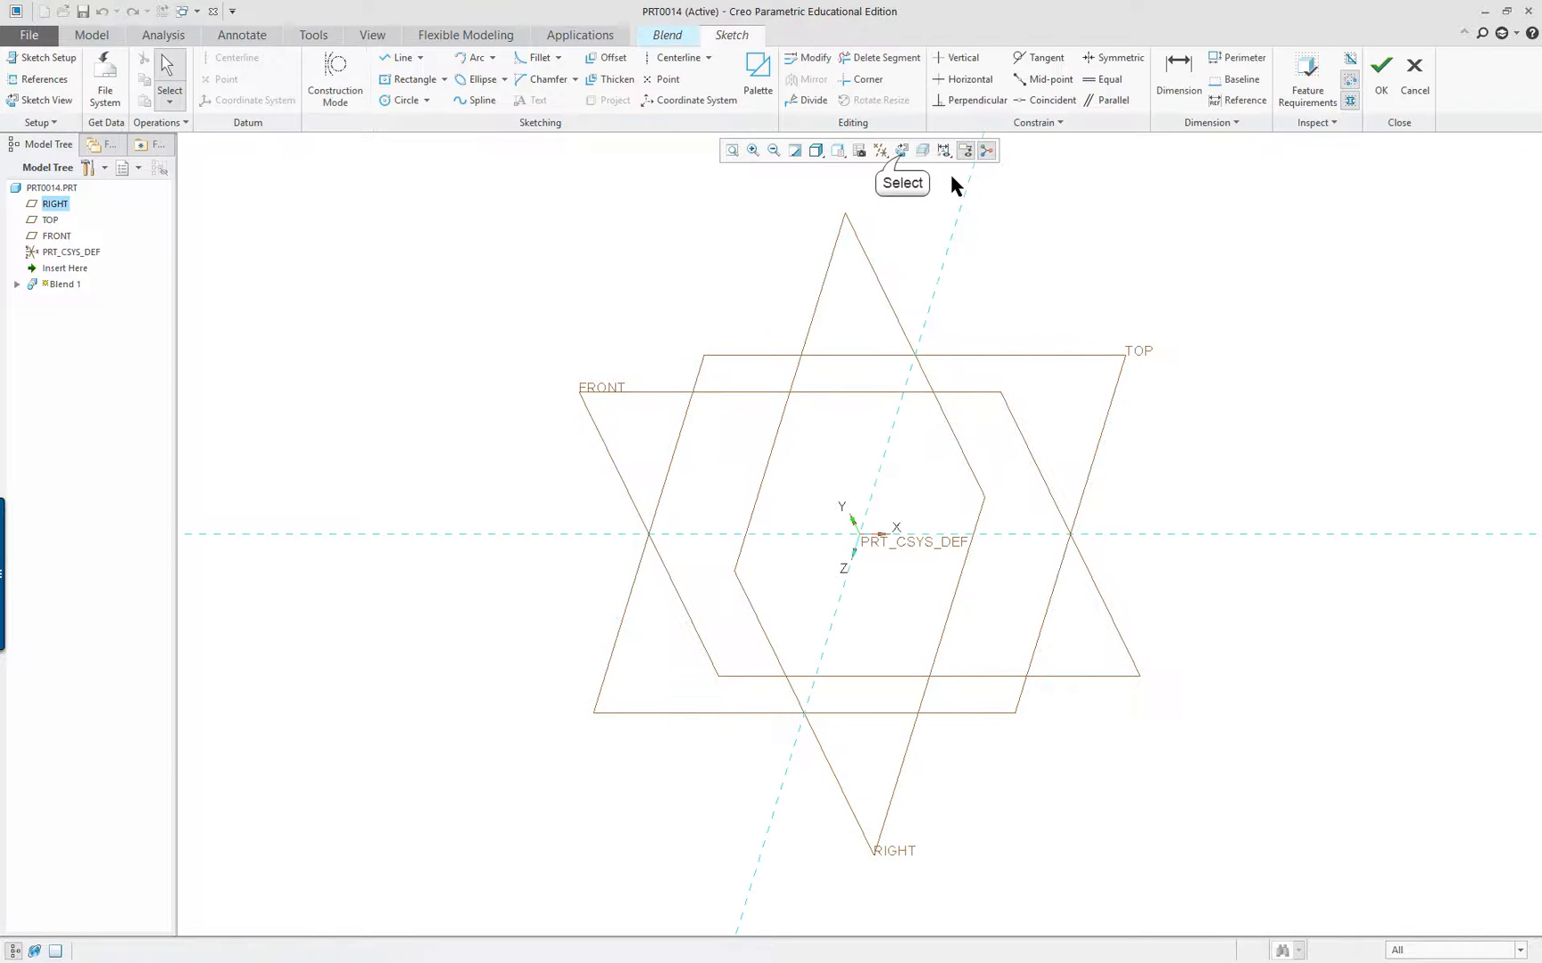
Sketch a rectangle about 343 by 187 around the origin as Section 1, viewed square to the plane, and finish the sketch
click(902, 151)
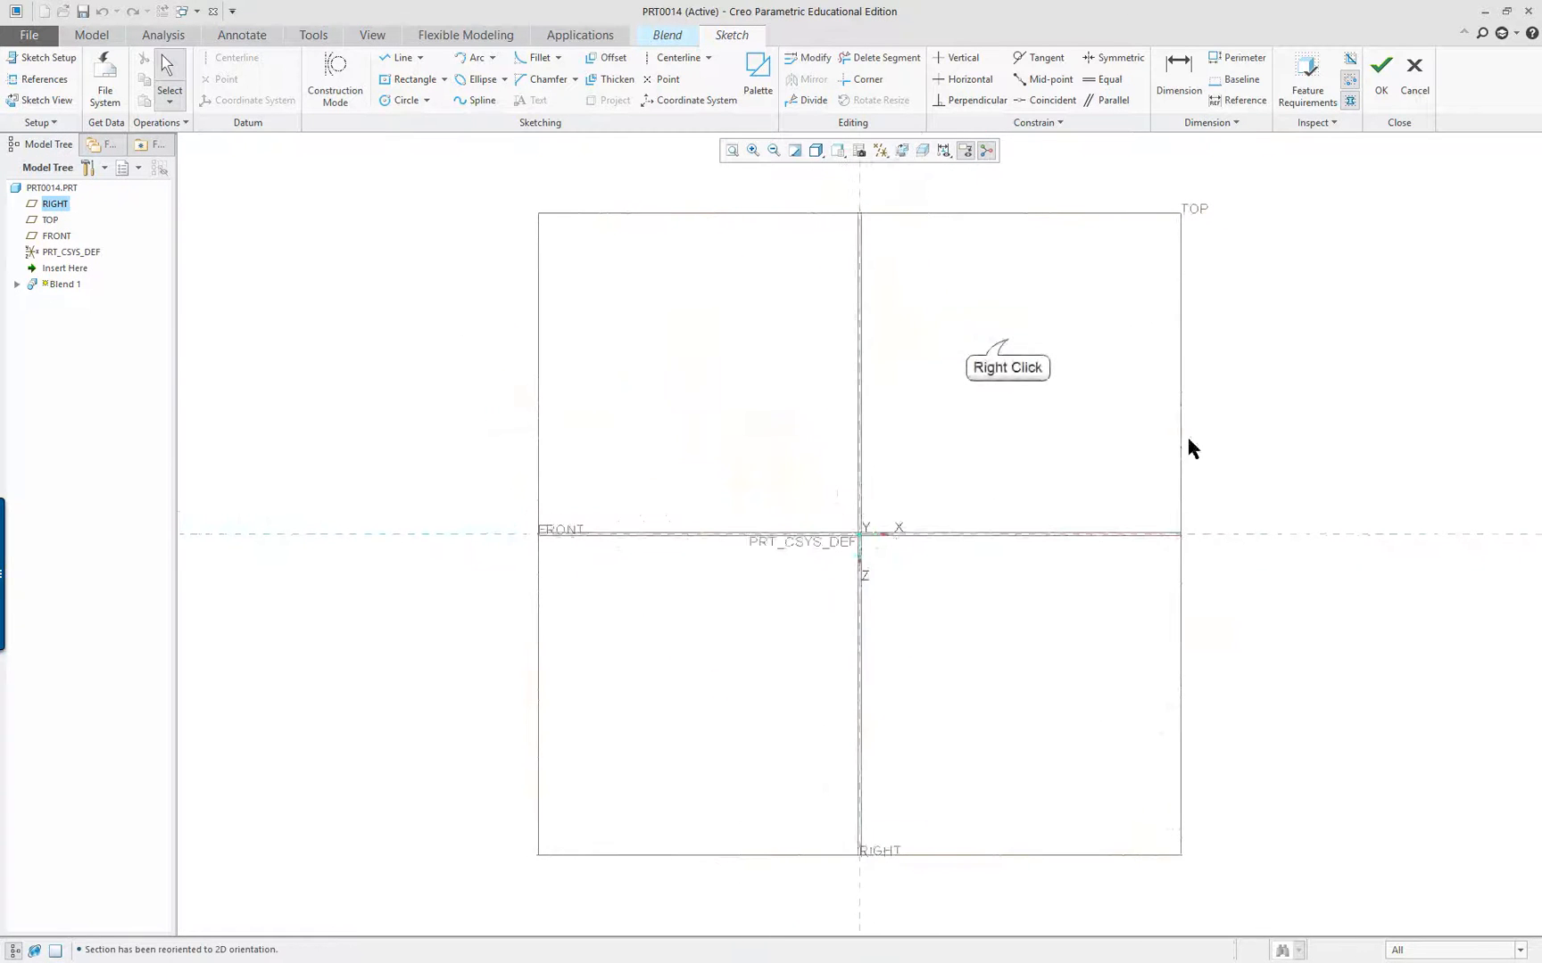
right_click(1007, 343)
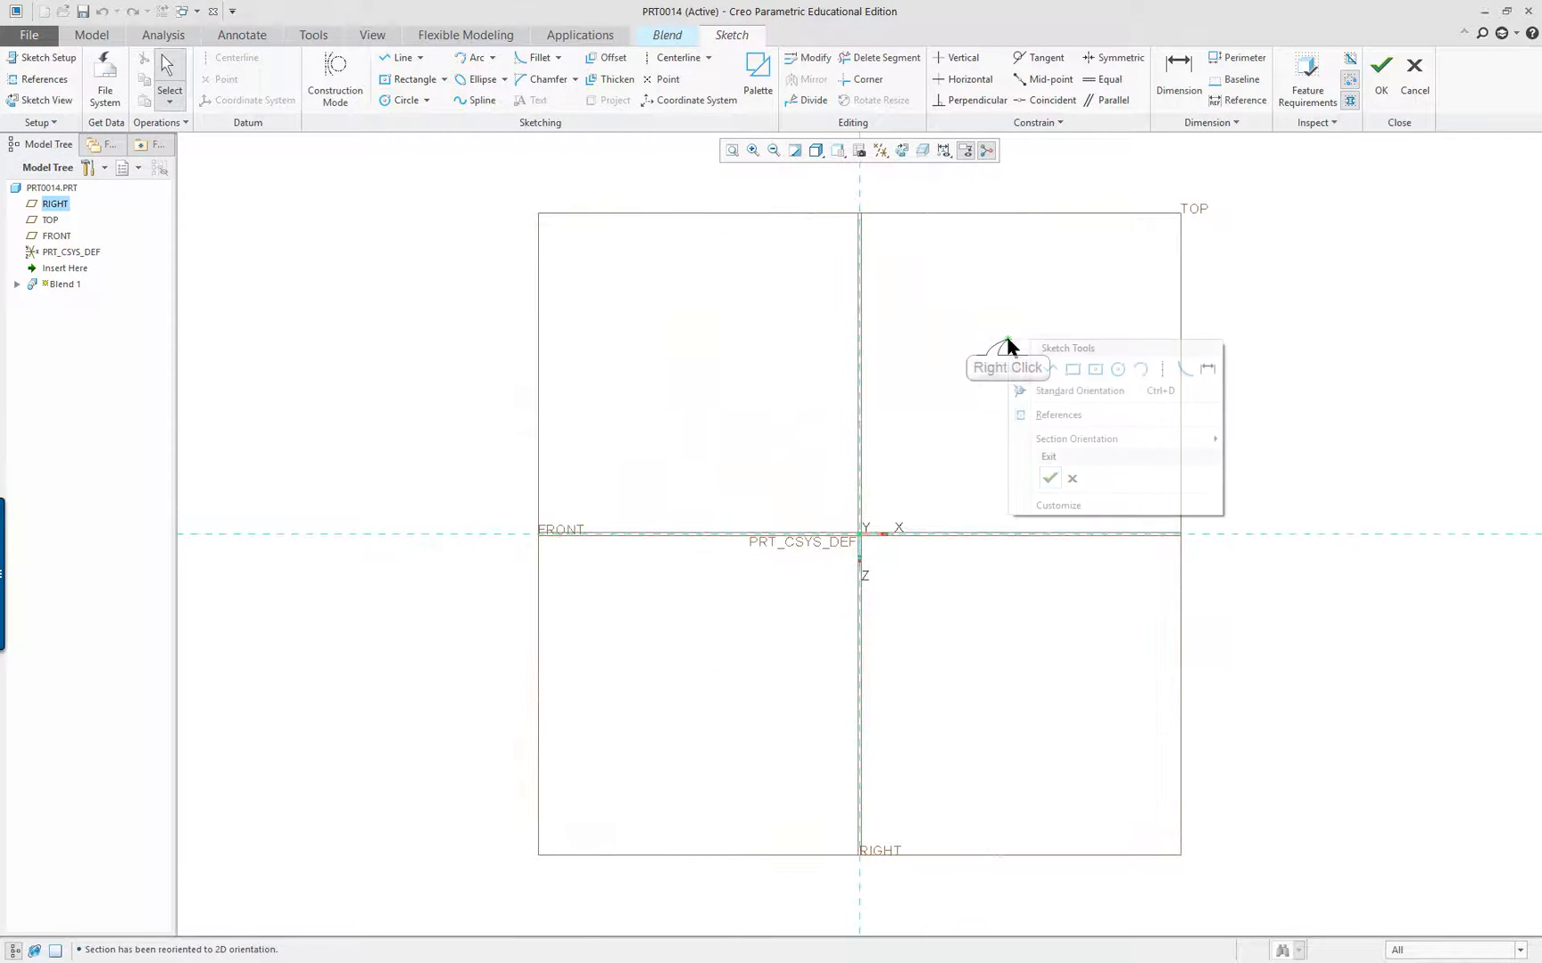
click(1072, 369)
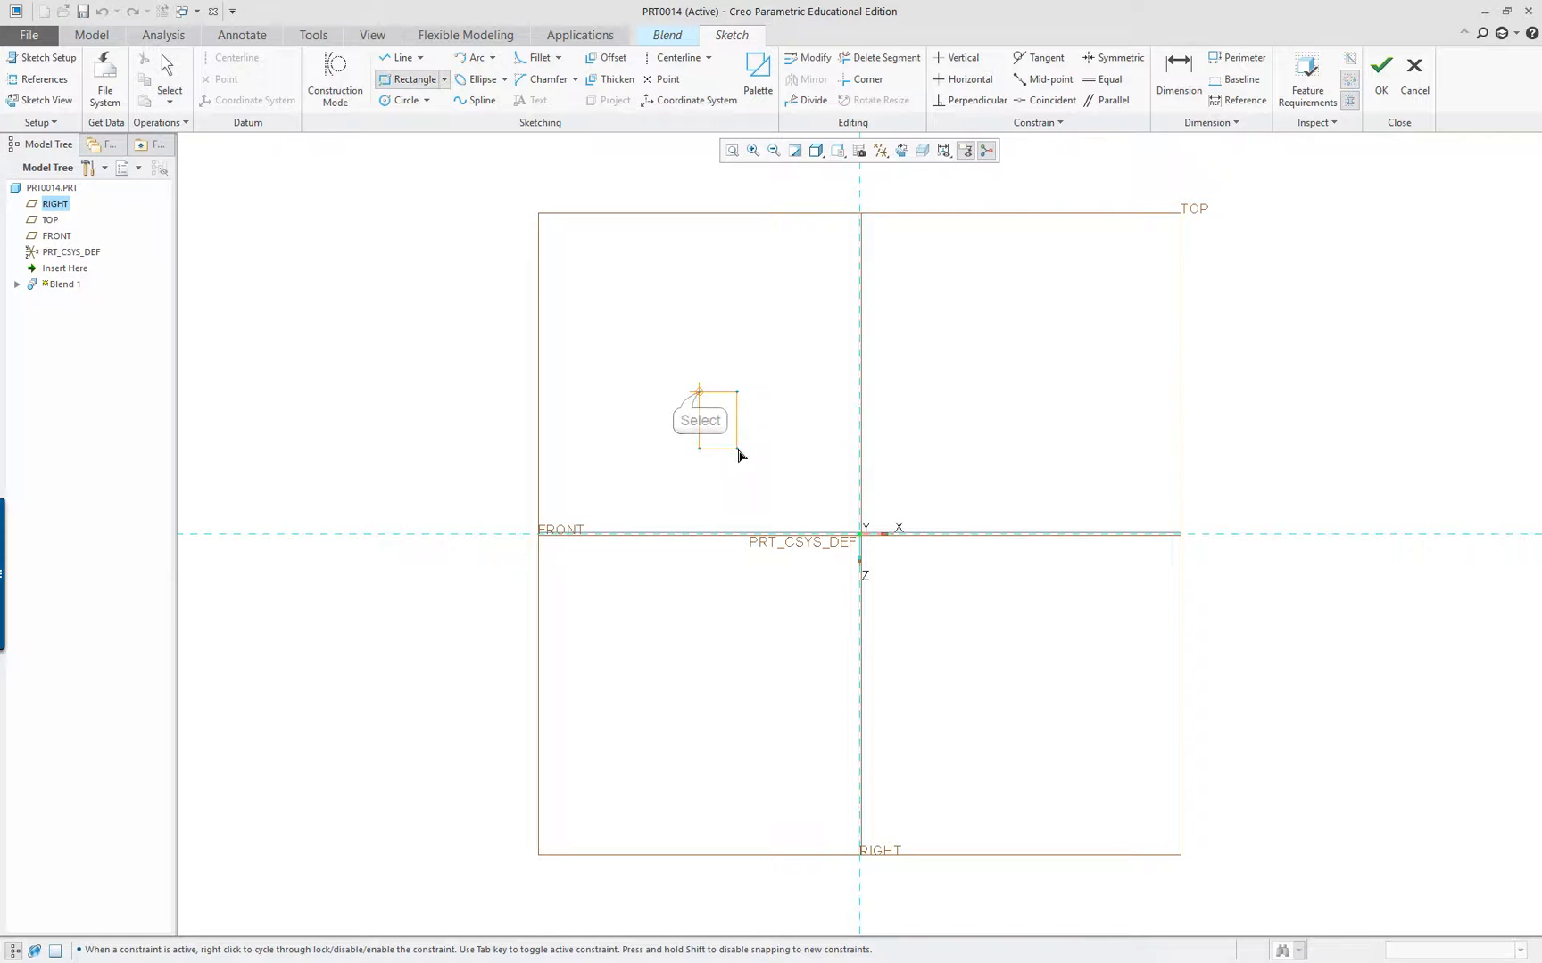
click(699, 391)
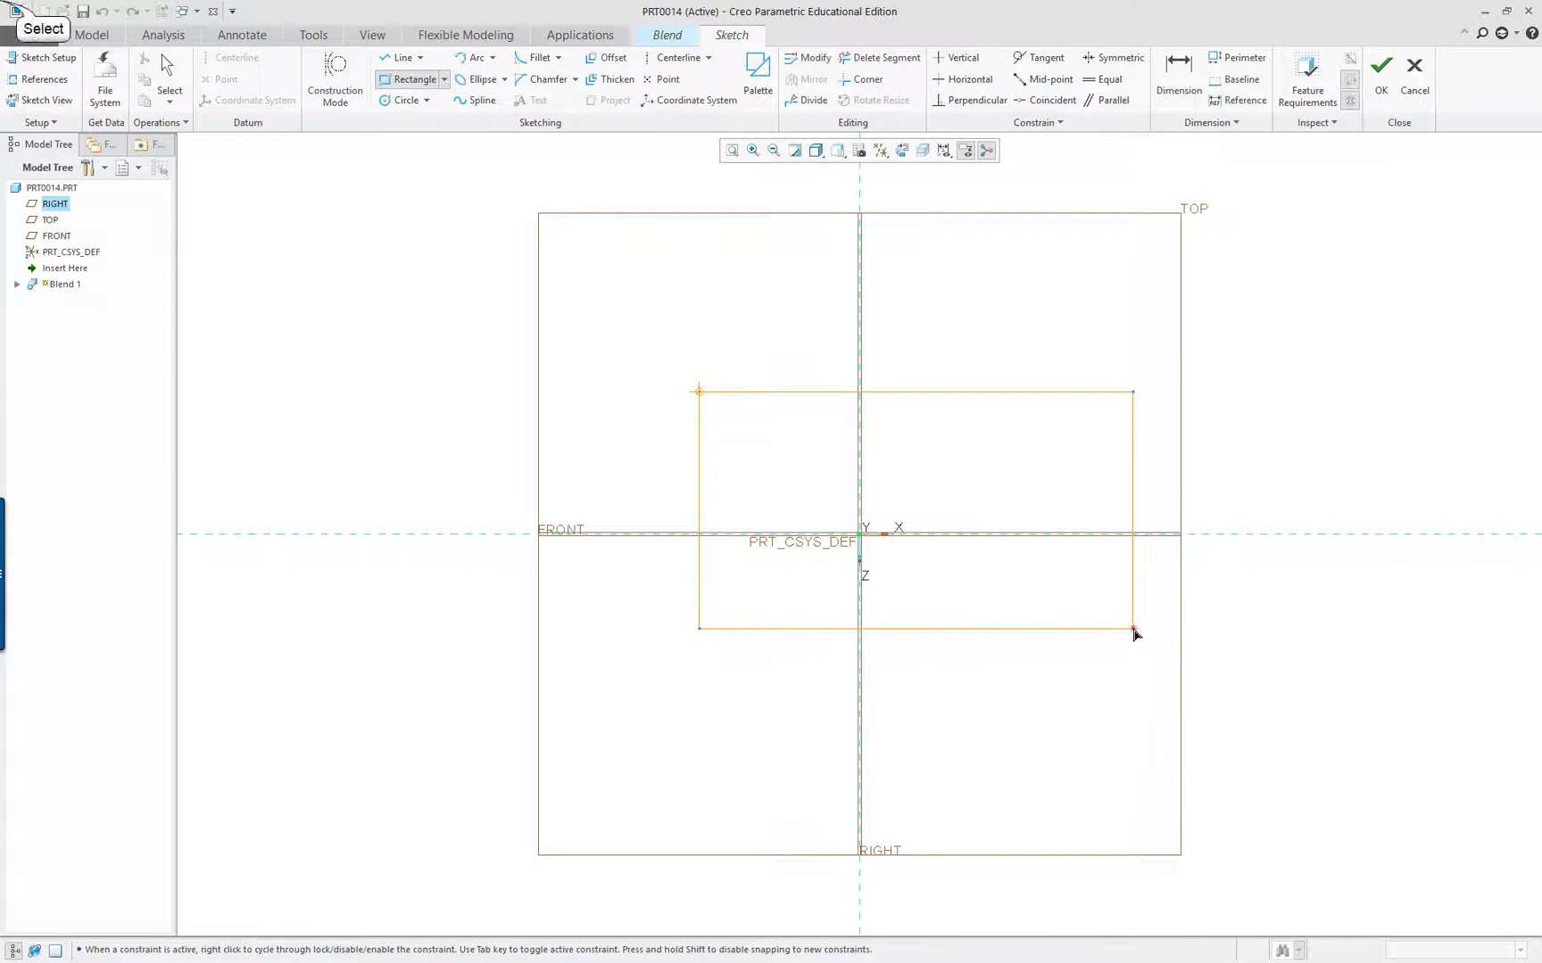
click(1133, 629)
middle_click(1028, 581)
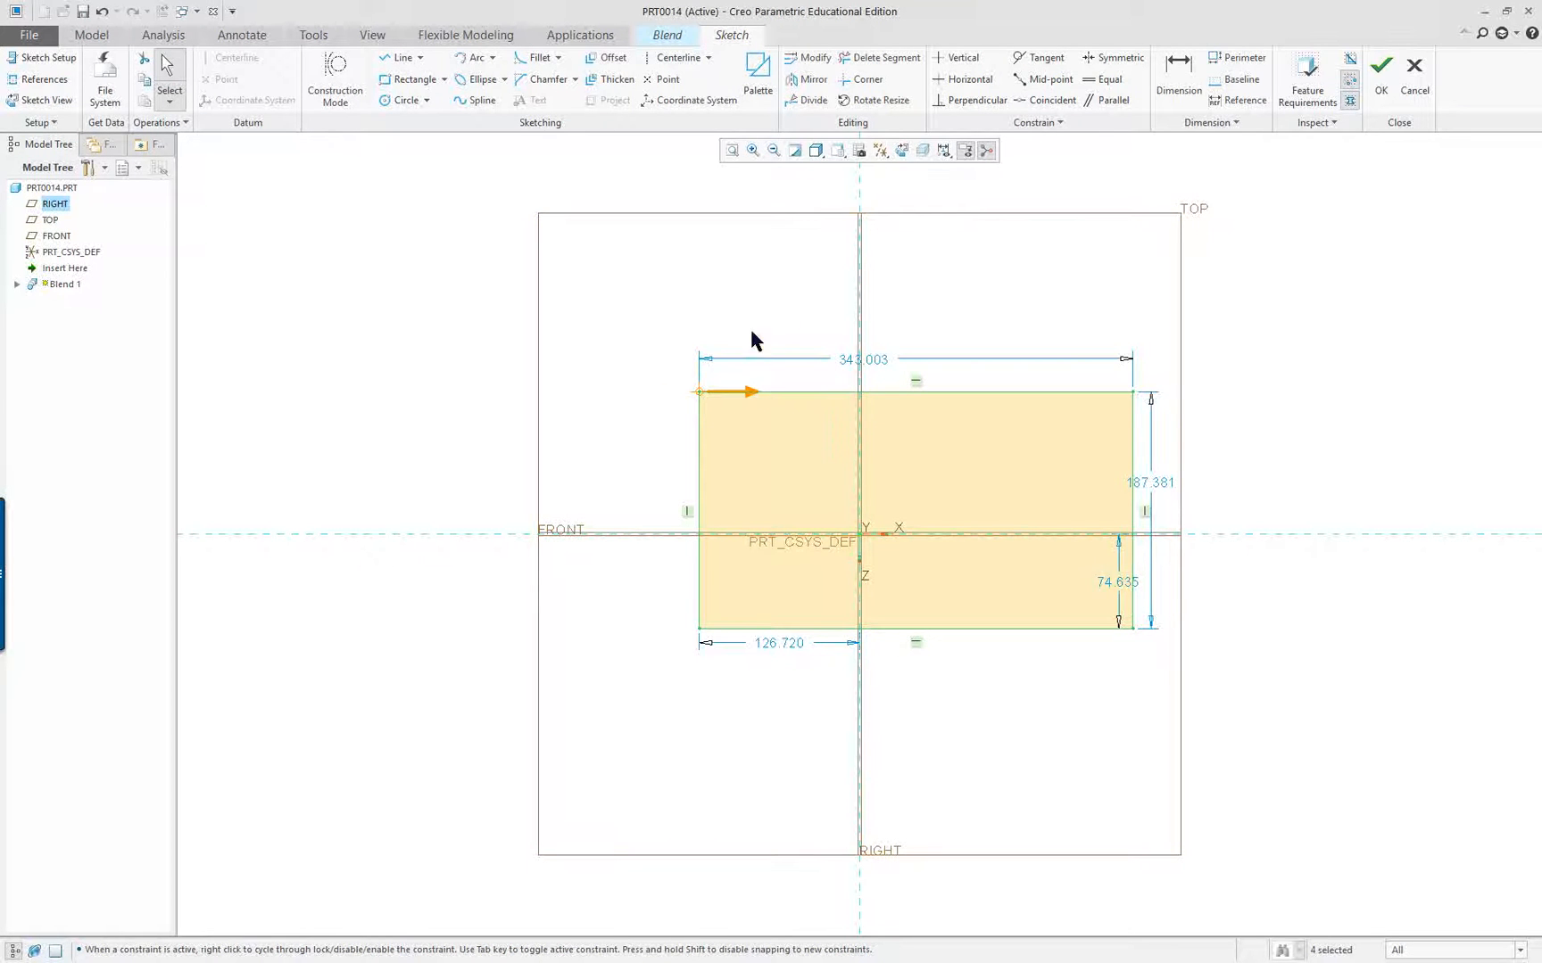
mouse_move(695, 402)
middle_down()
mouse_move(674, 333)
mouse_move(651, 320)
mouse_move(903, 321)
middle_up()
click(1381, 71)
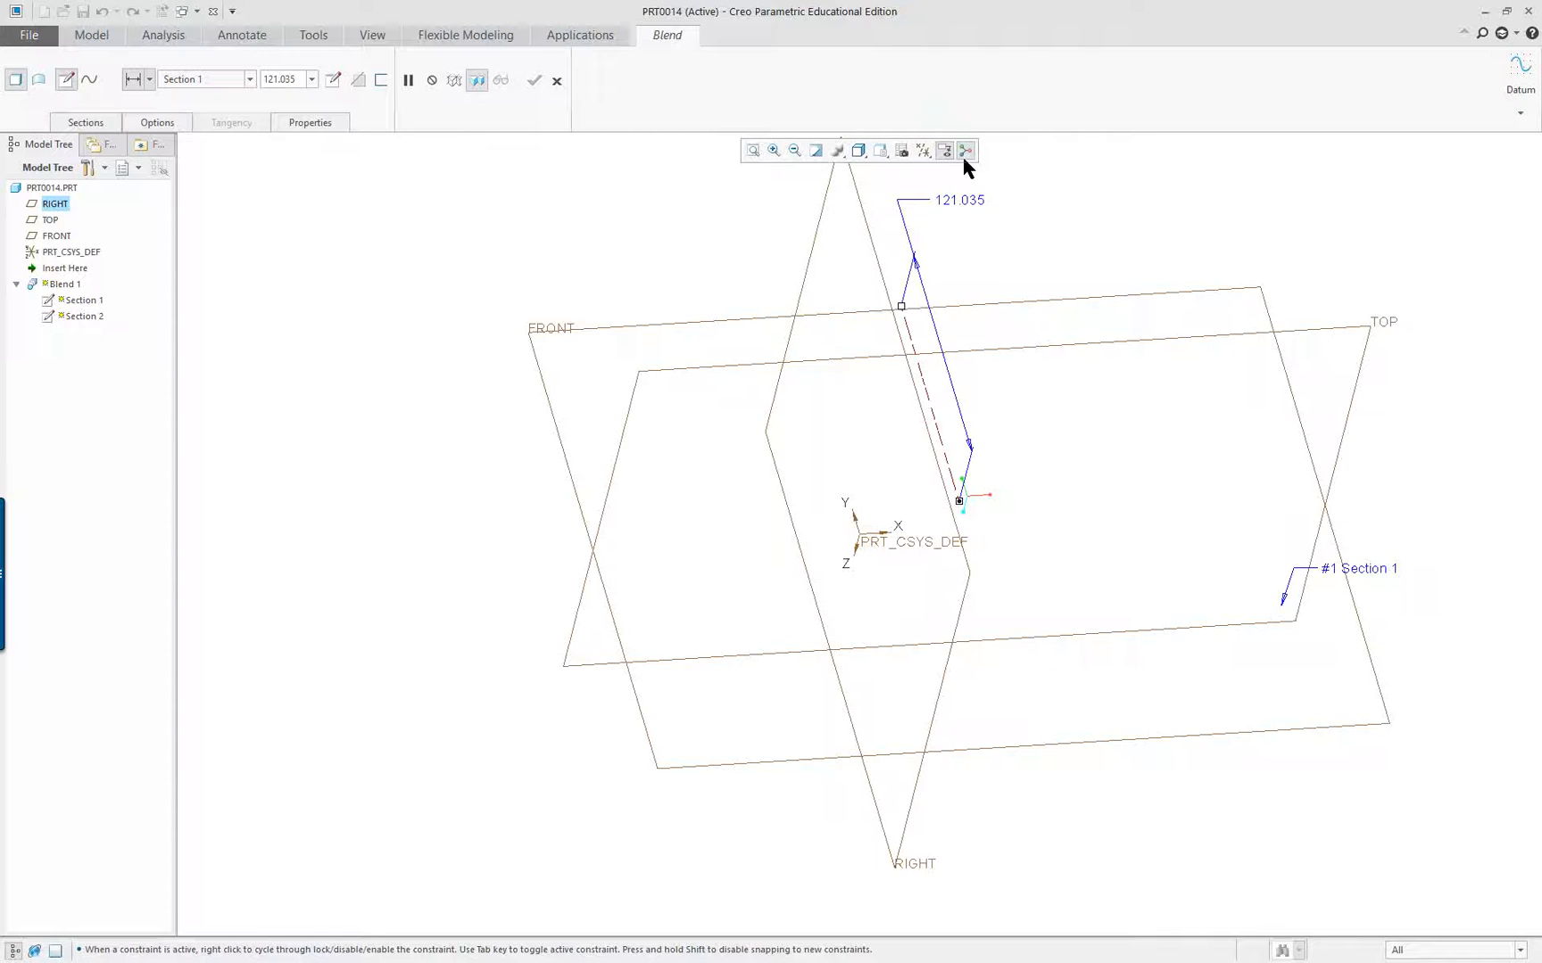
Sketch Section 2 of the blend as an upright rectangle about 162 wide by 258 high, overlapping the first section, and finish the sketch
click(85, 122)
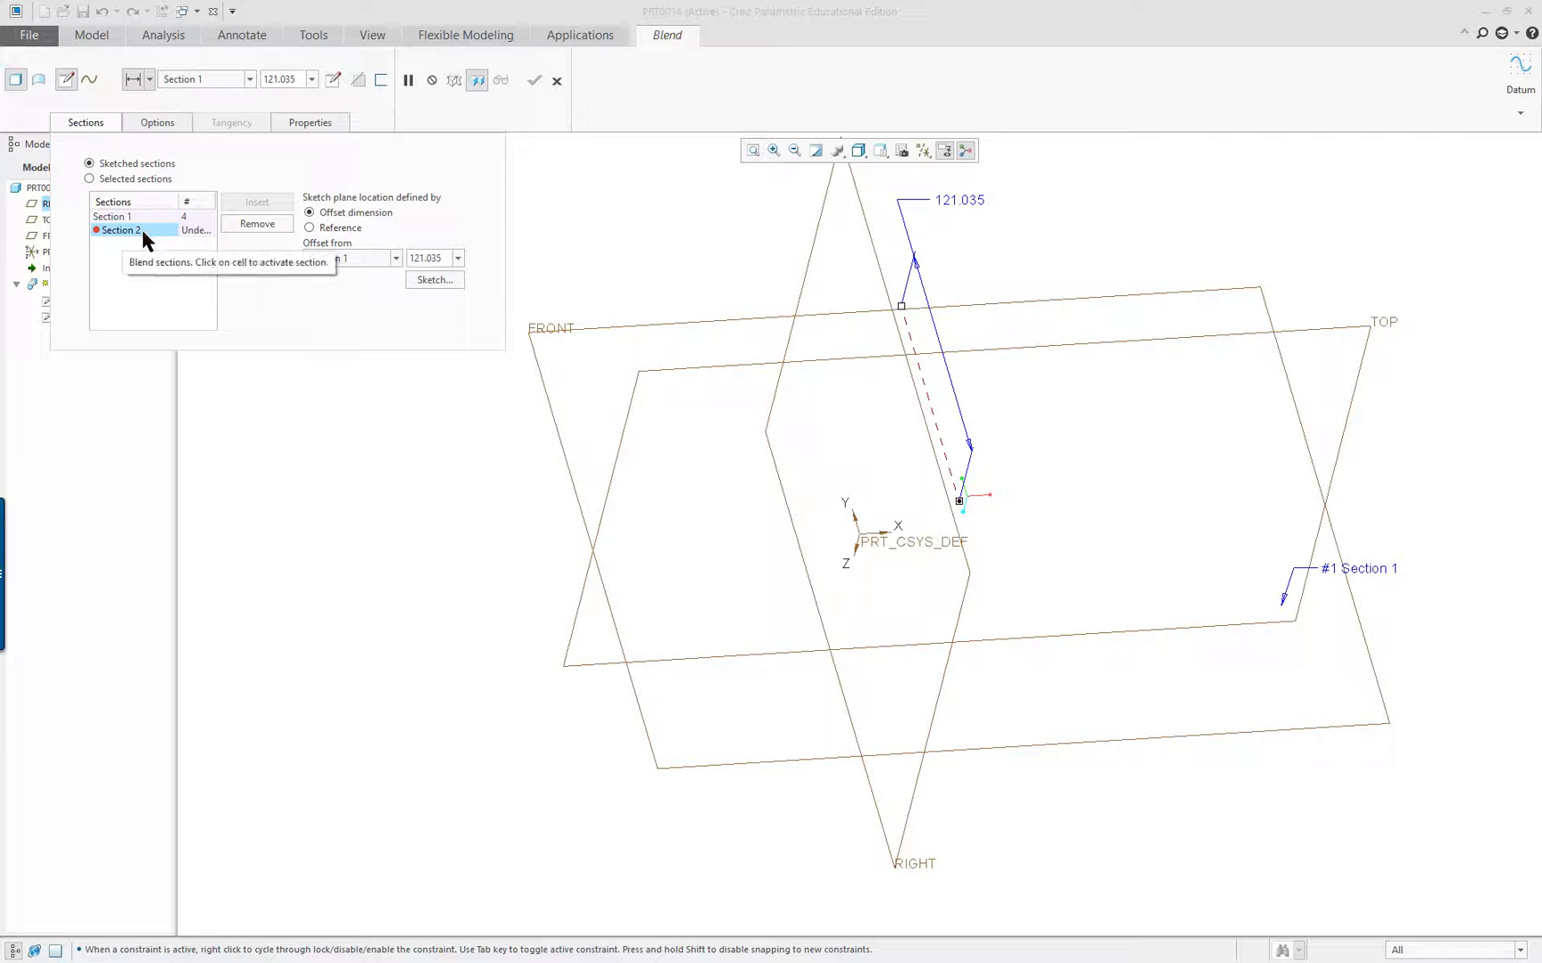
click(435, 280)
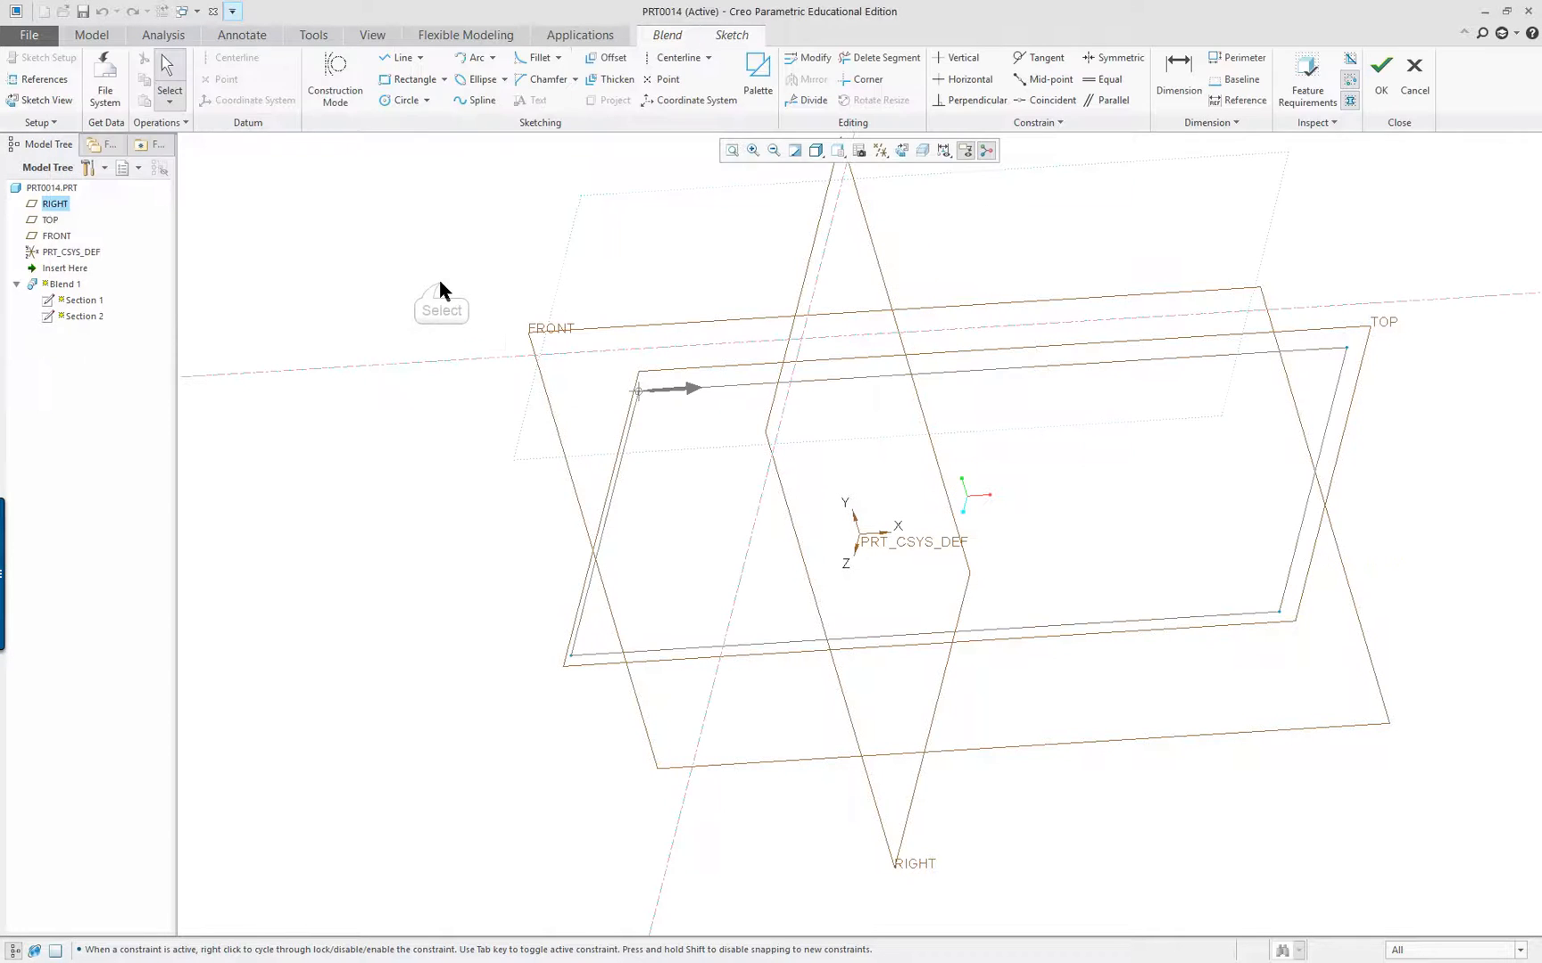
click(903, 159)
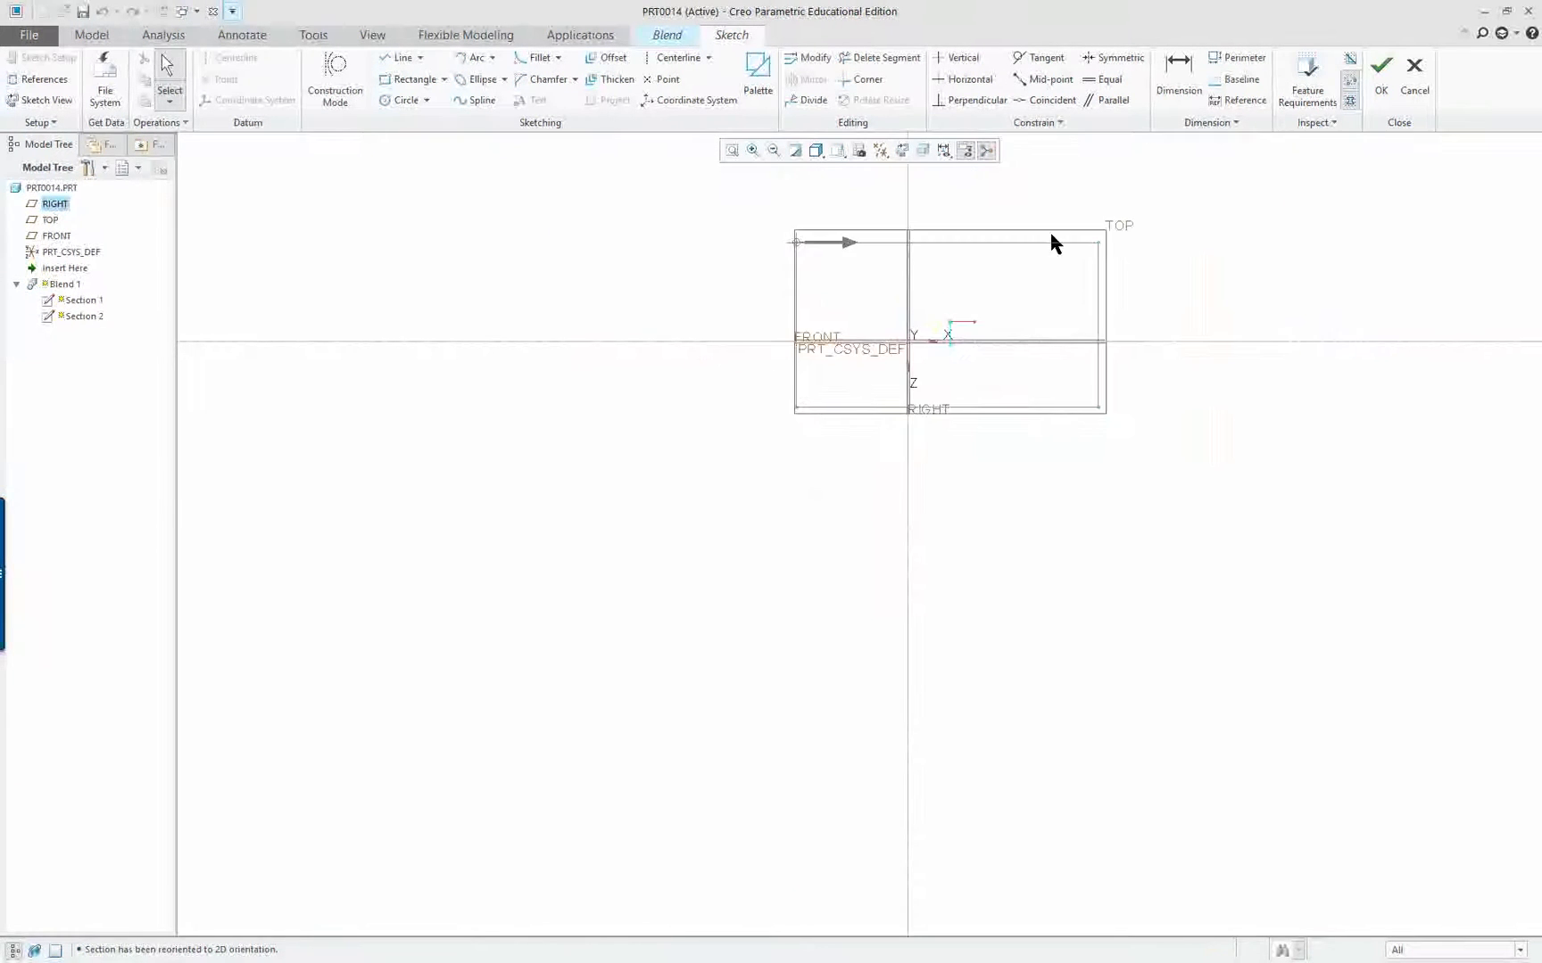
right_click(1052, 241)
right_click(586, 211)
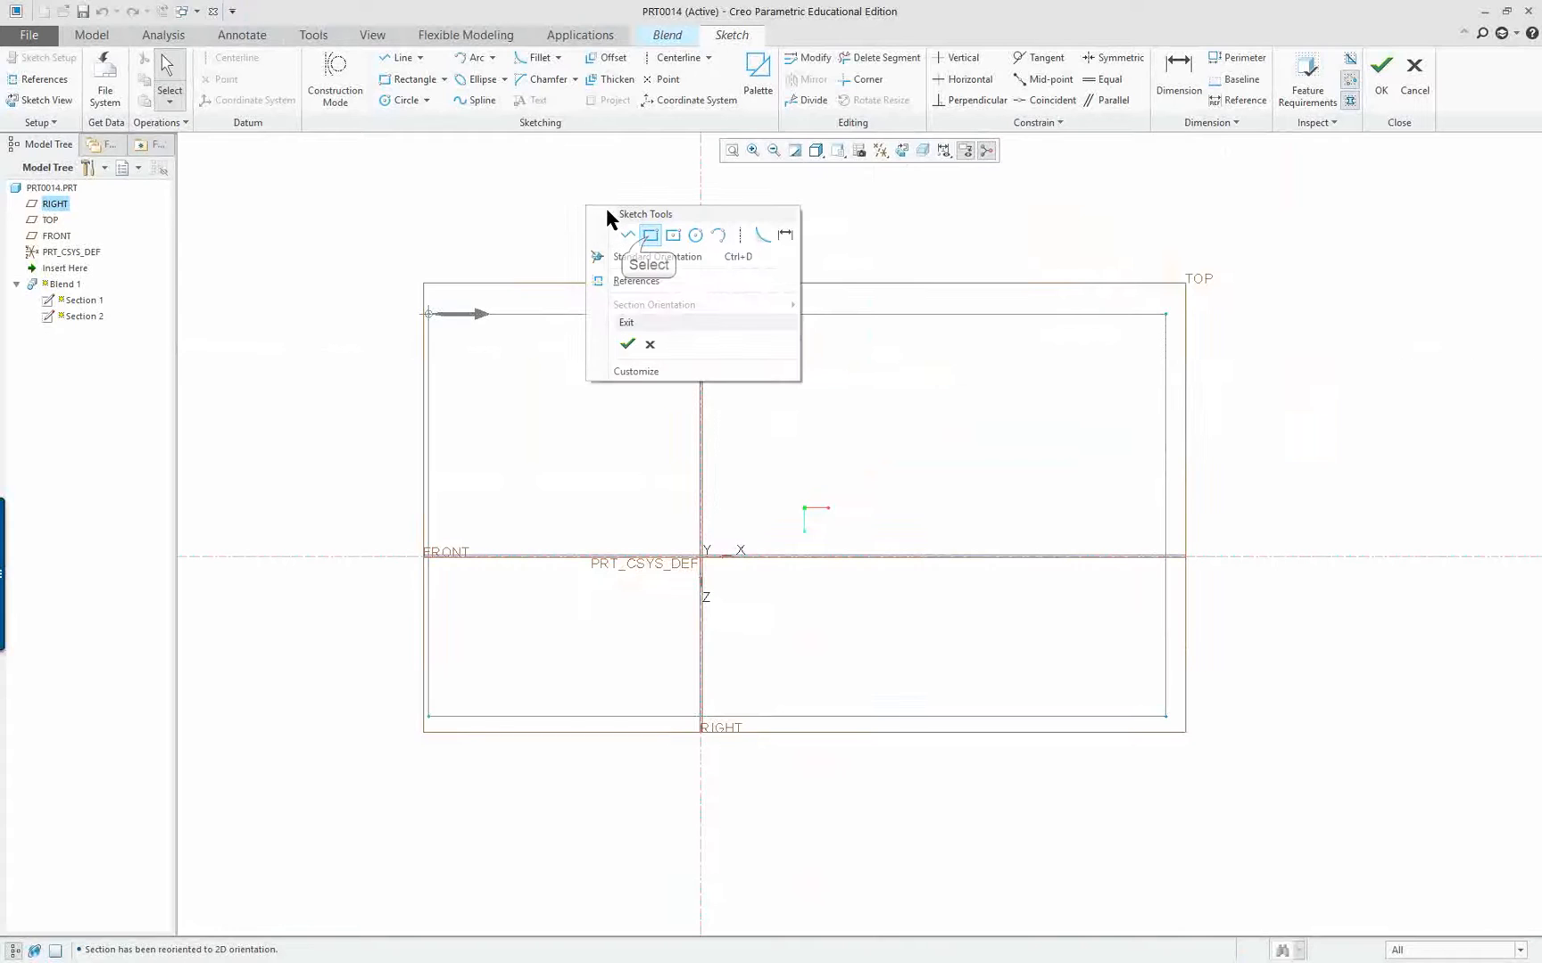
click(650, 237)
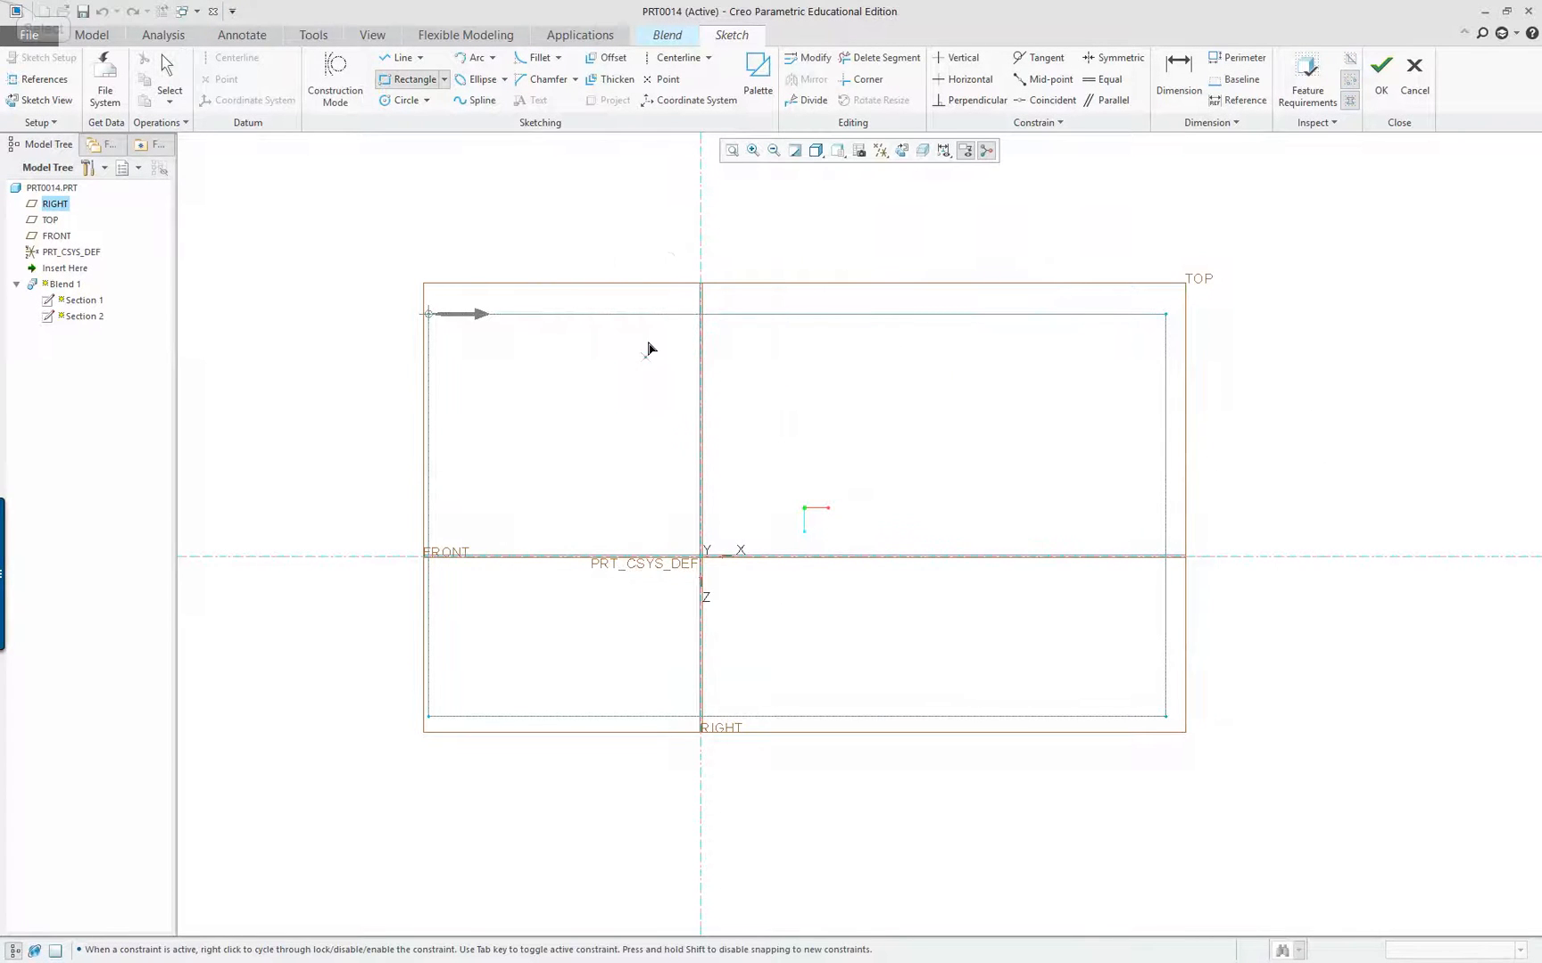
click(618, 242)
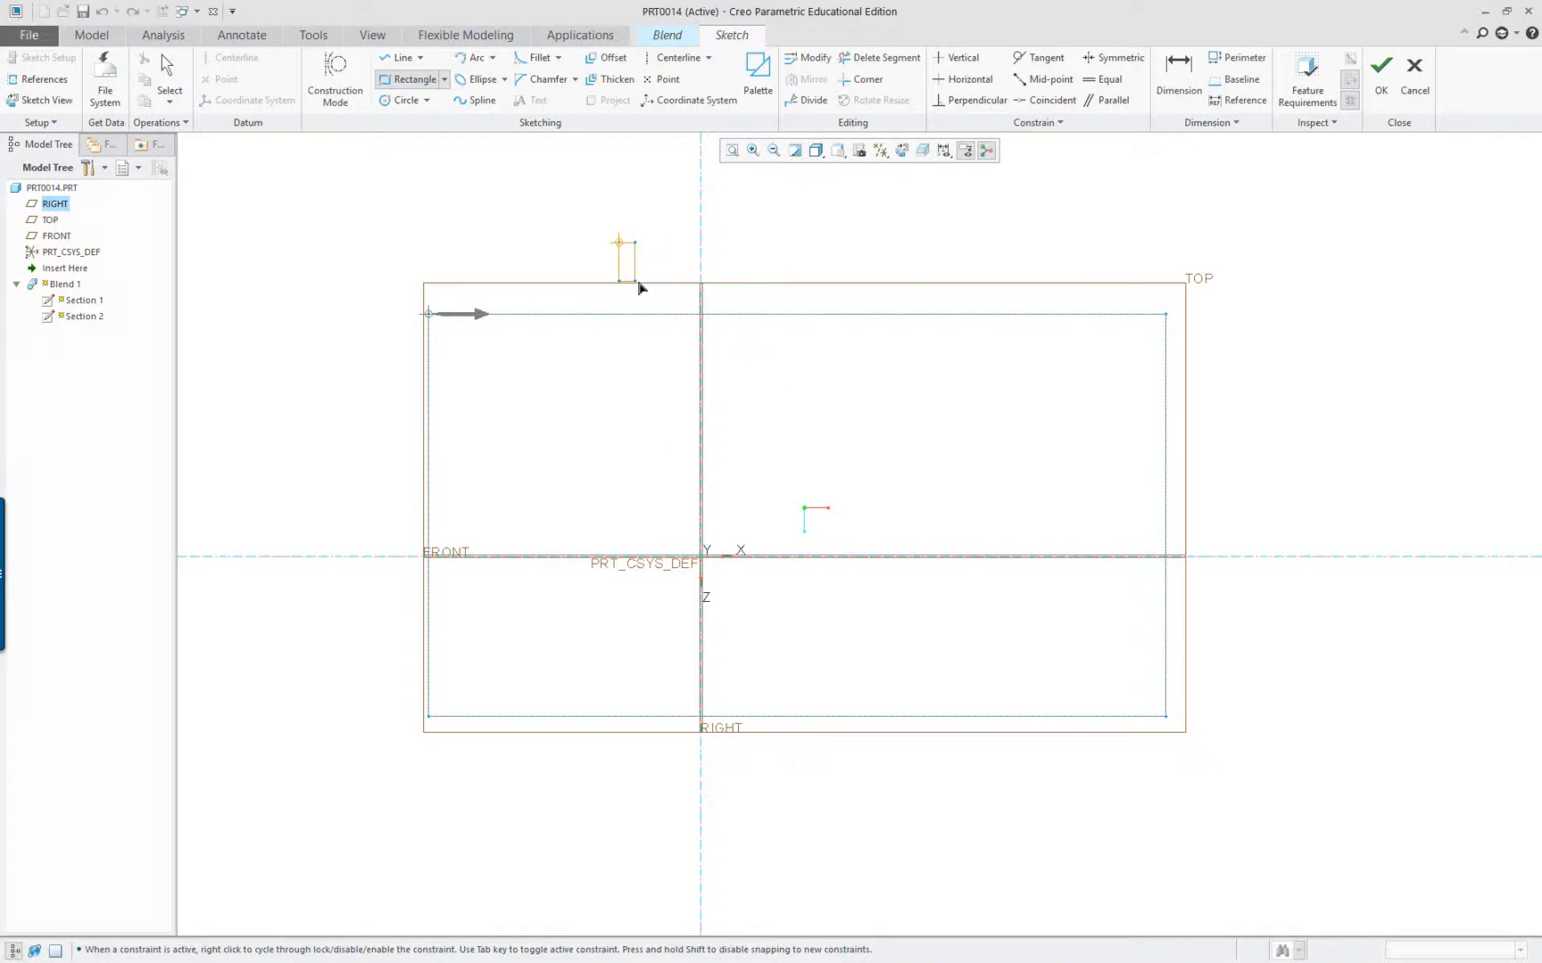
click(968, 797)
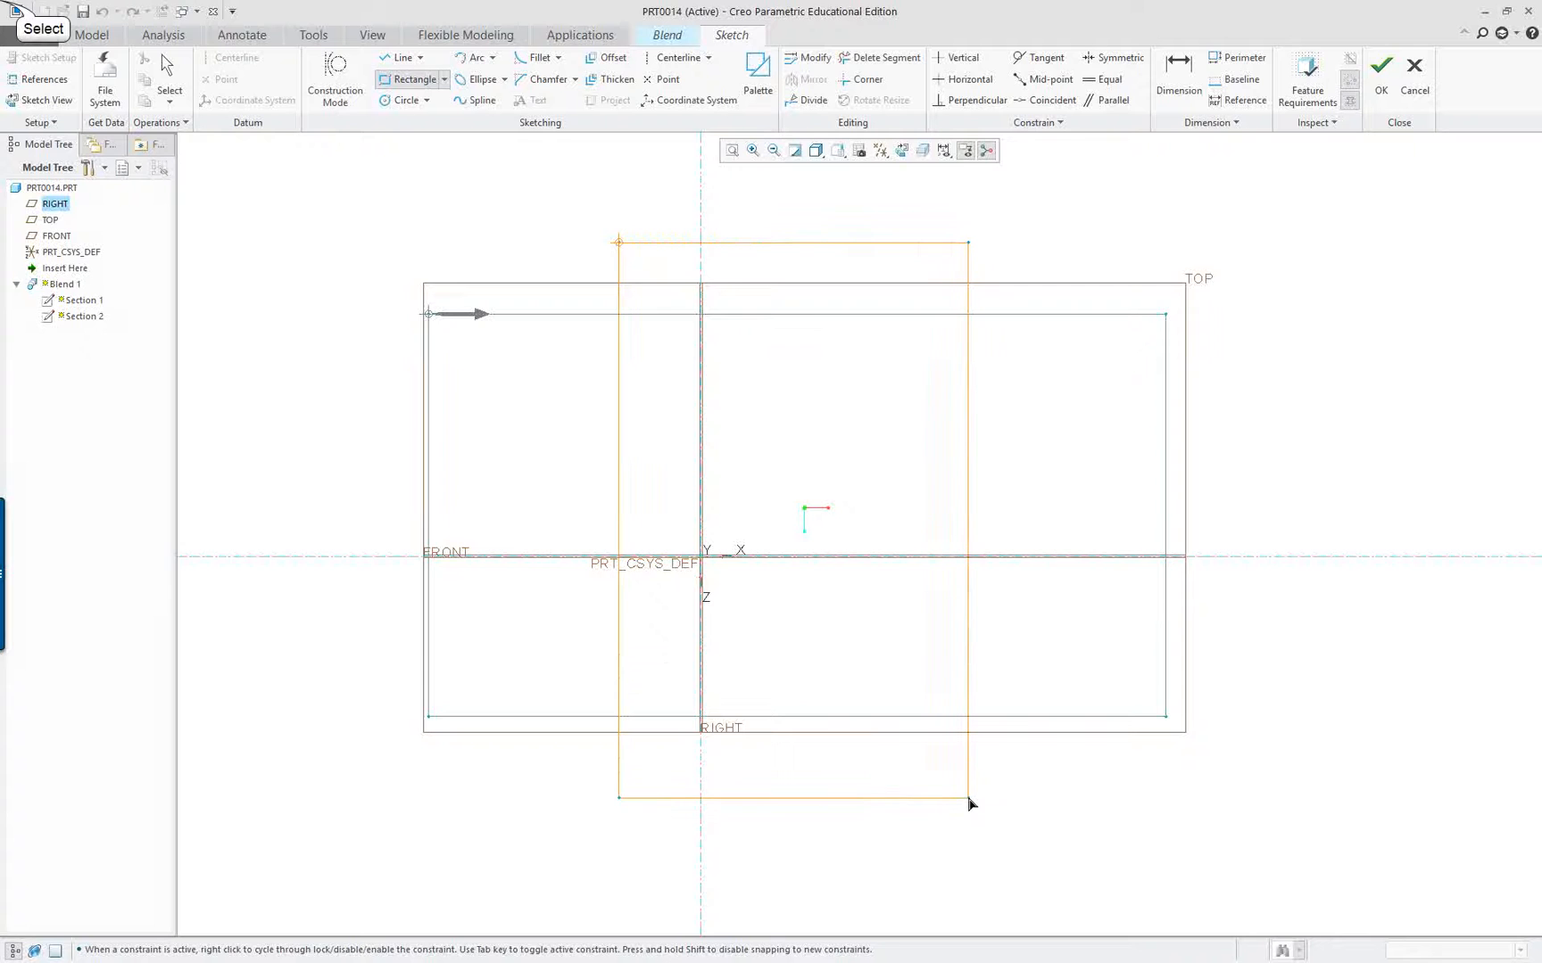
middle_click(1055, 794)
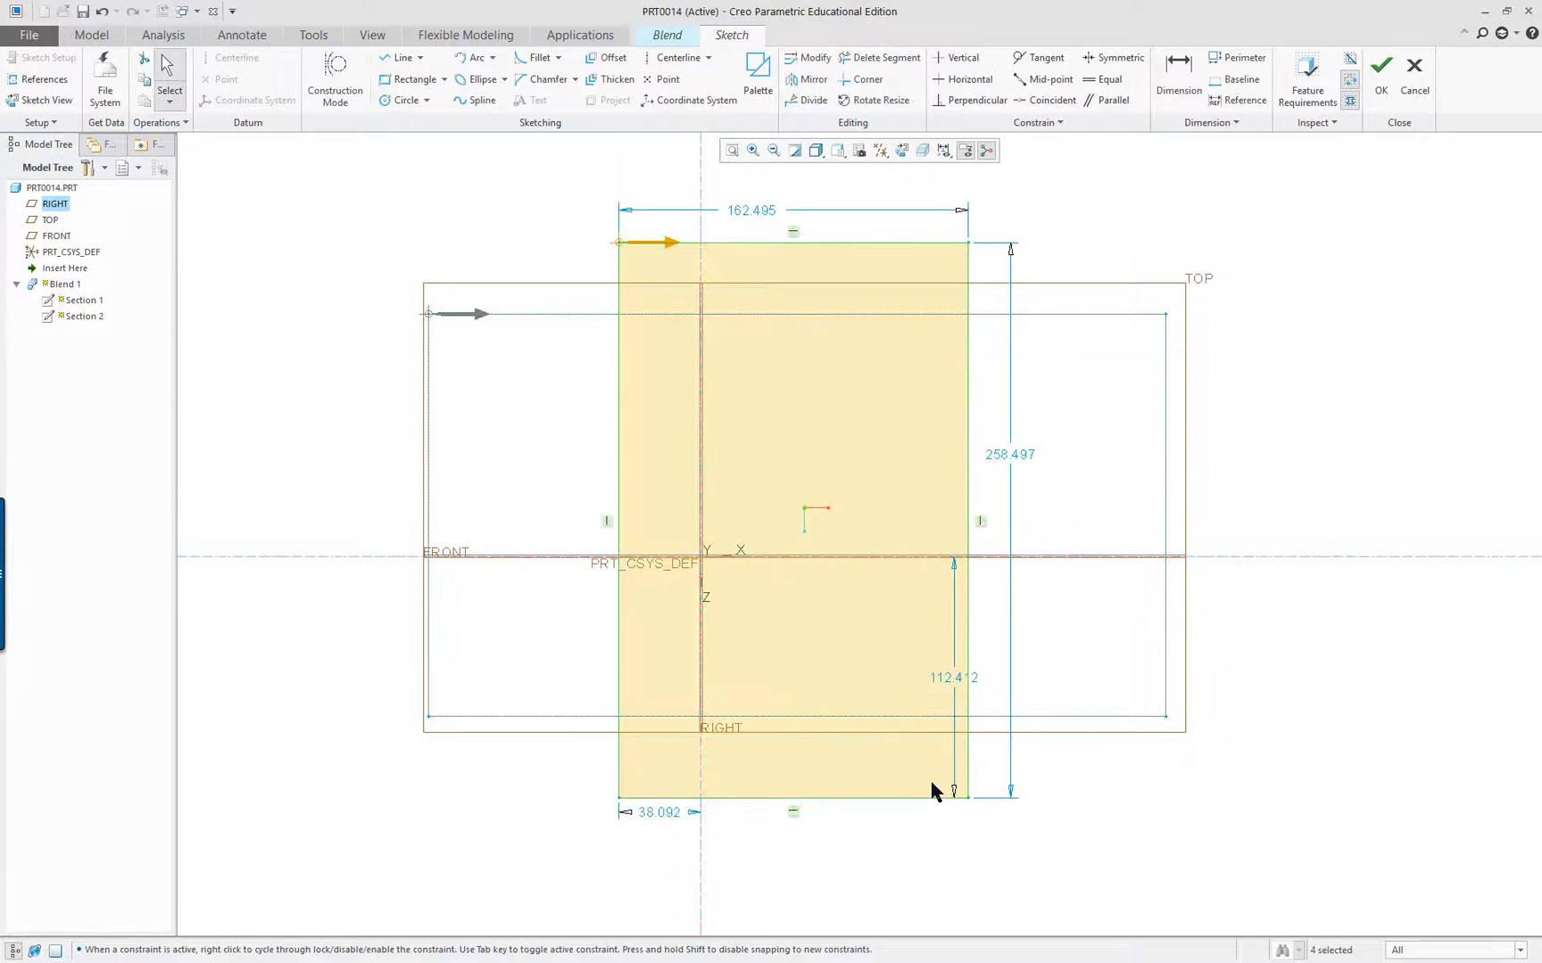
mouse_move(933, 791)
middle_down()
mouse_move(946, 745)
mouse_move(936, 769)
middle_up()
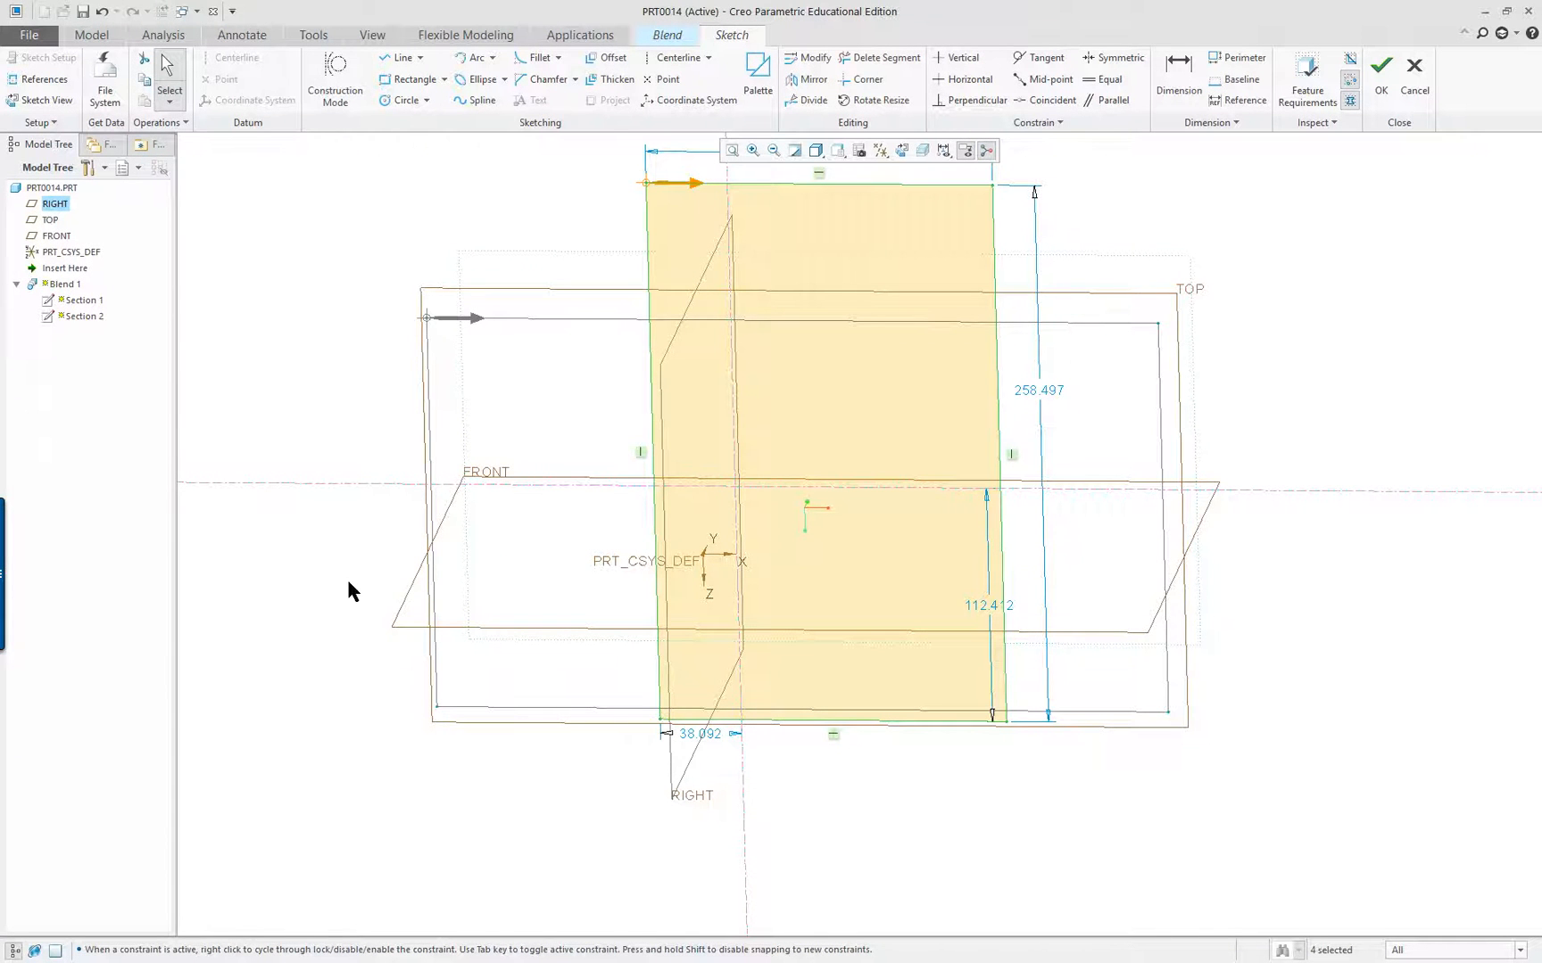
click(901, 150)
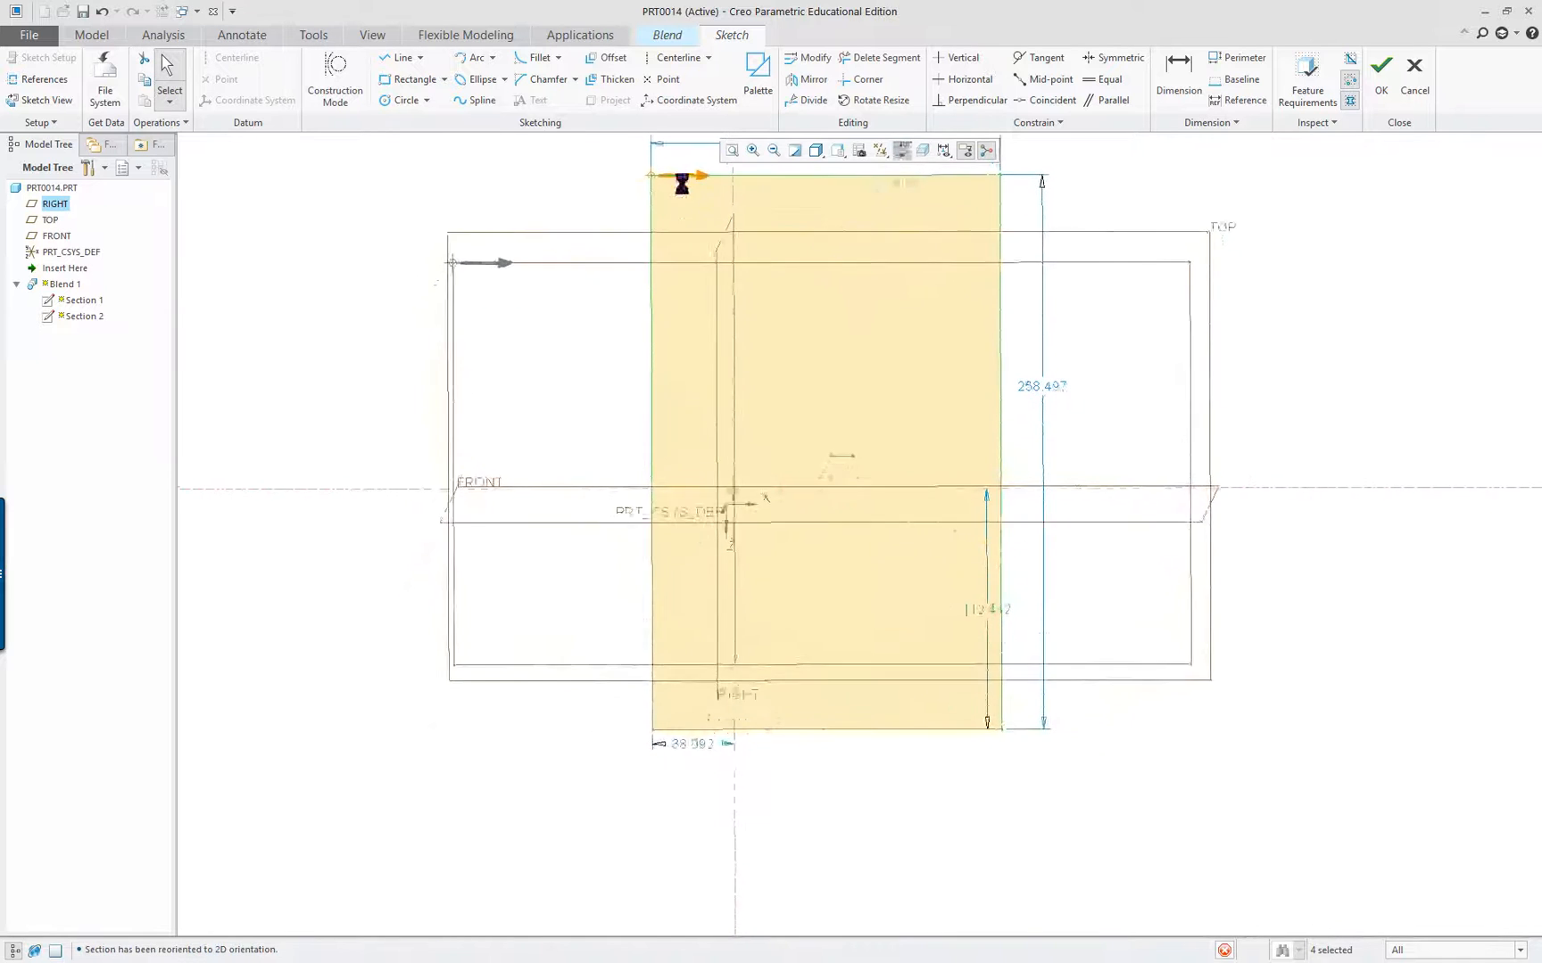
middle_drag(763, 339, 706, 515)
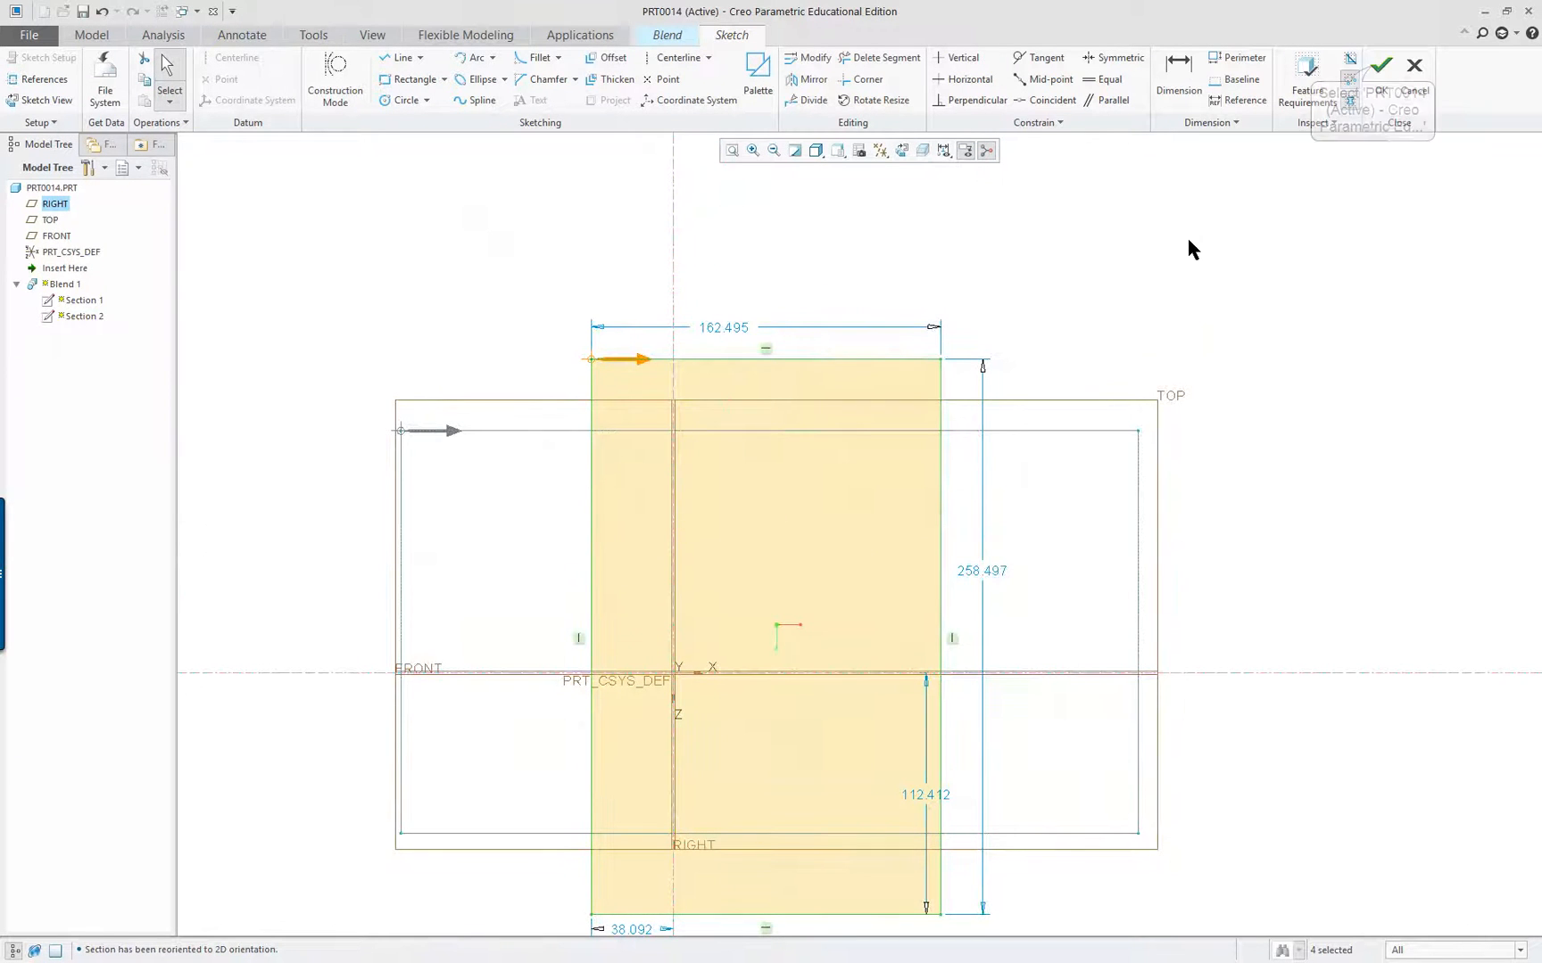
click(1381, 67)
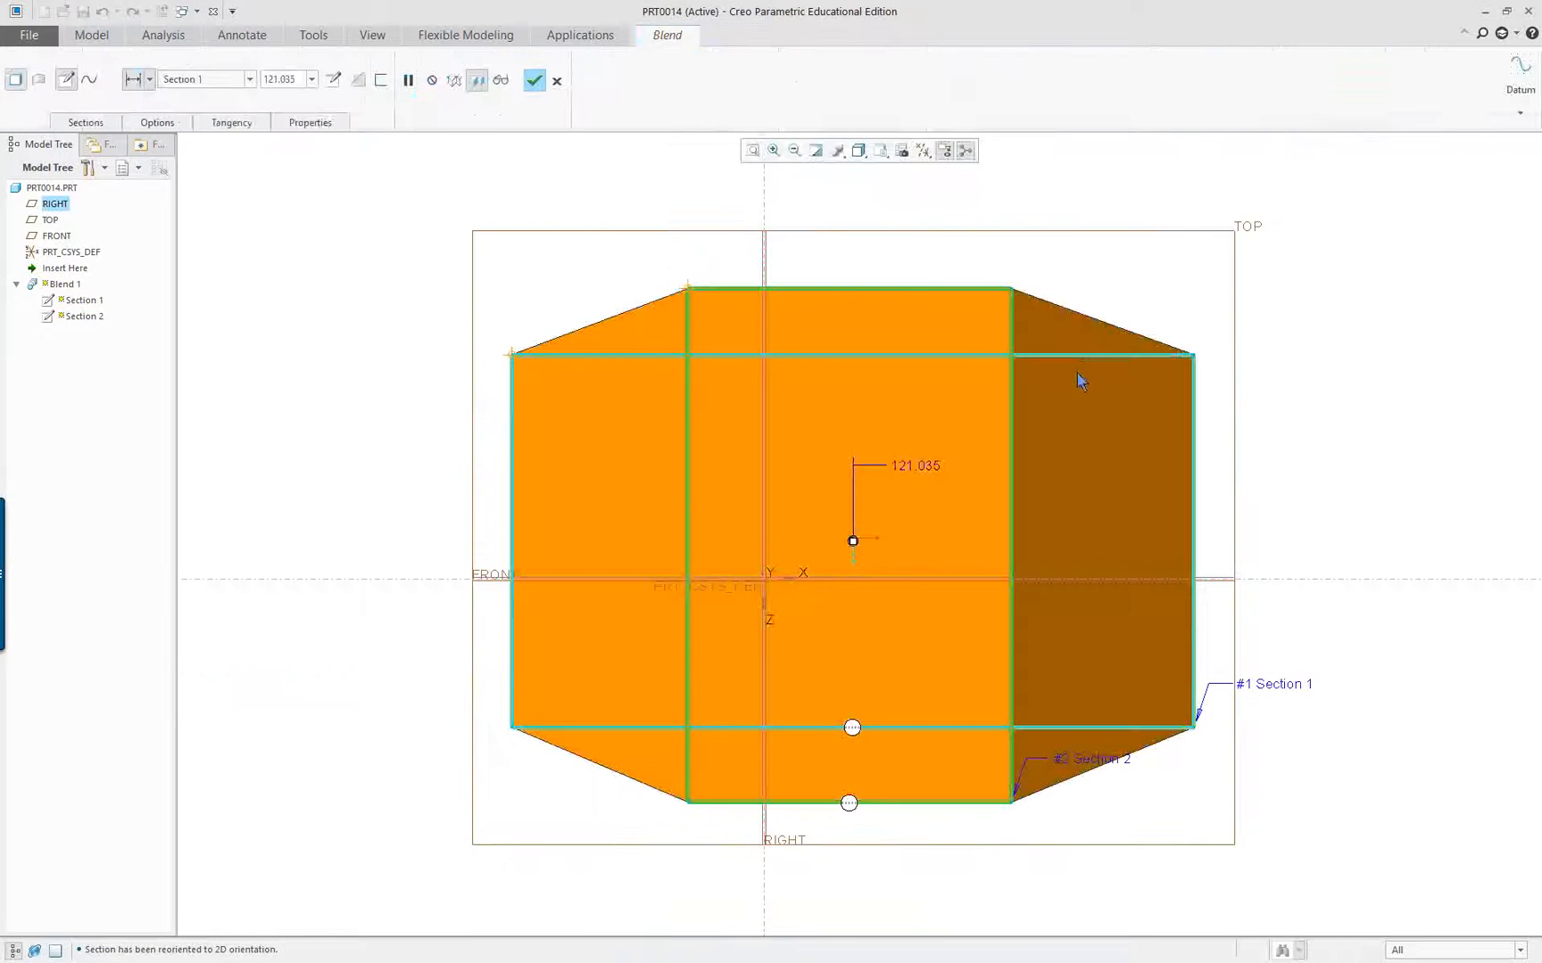
Stretch the blend by increasing the offset of Section 2 from Section 1 to about 320
middle_drag(1052, 391, 996, 442)
scroll(978, 478, up, 2)
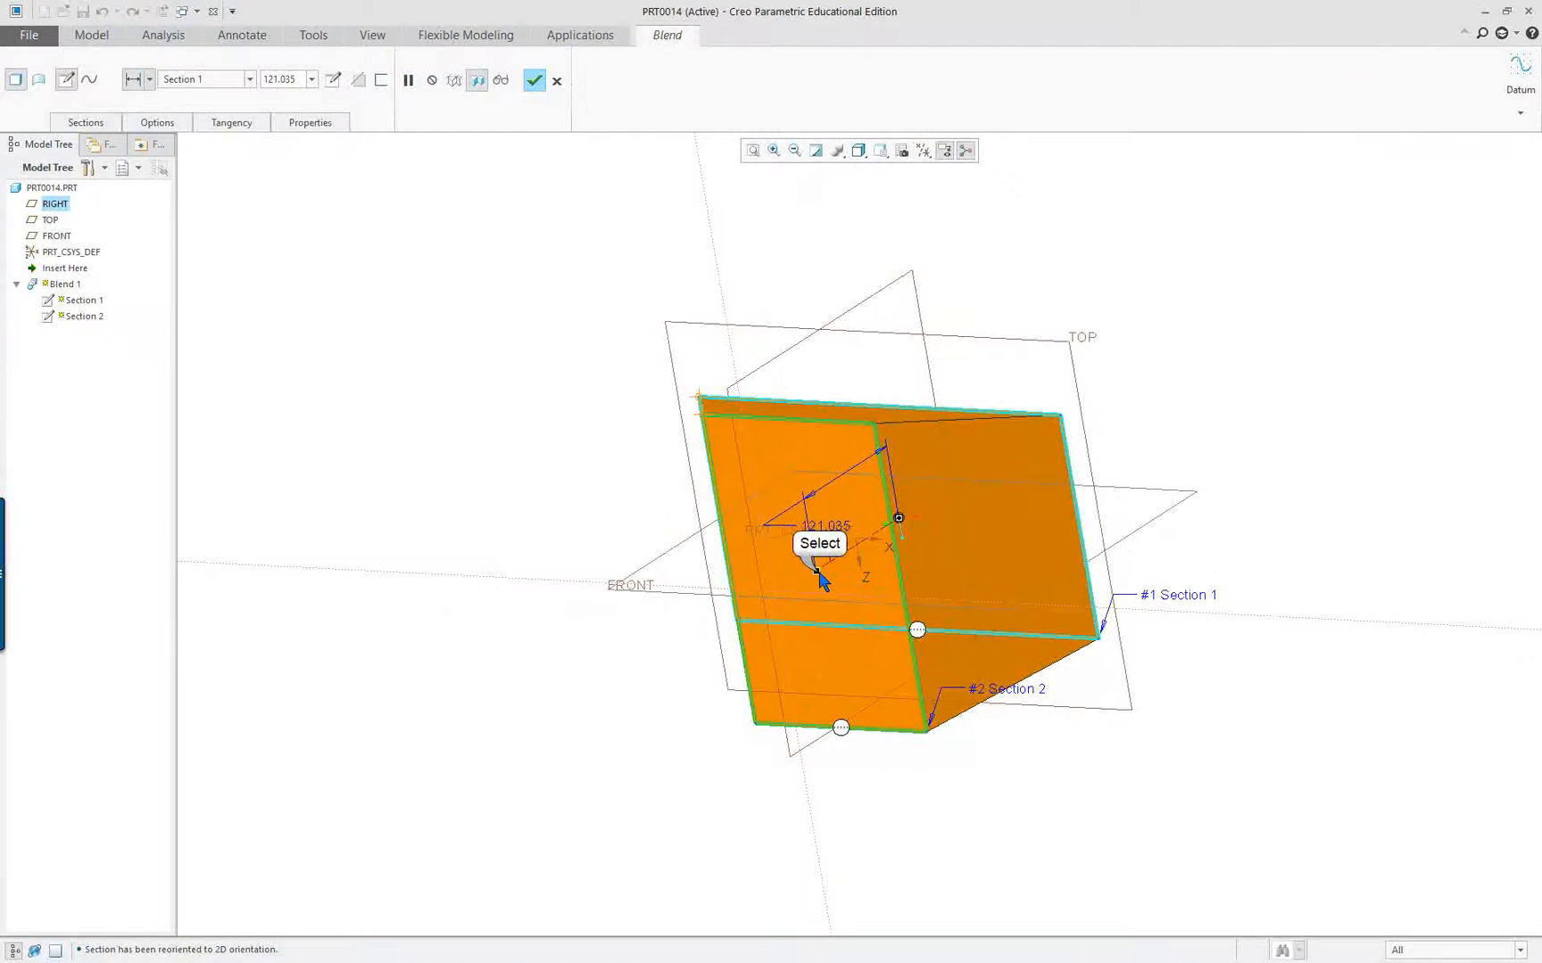
drag(818, 576, 694, 681)
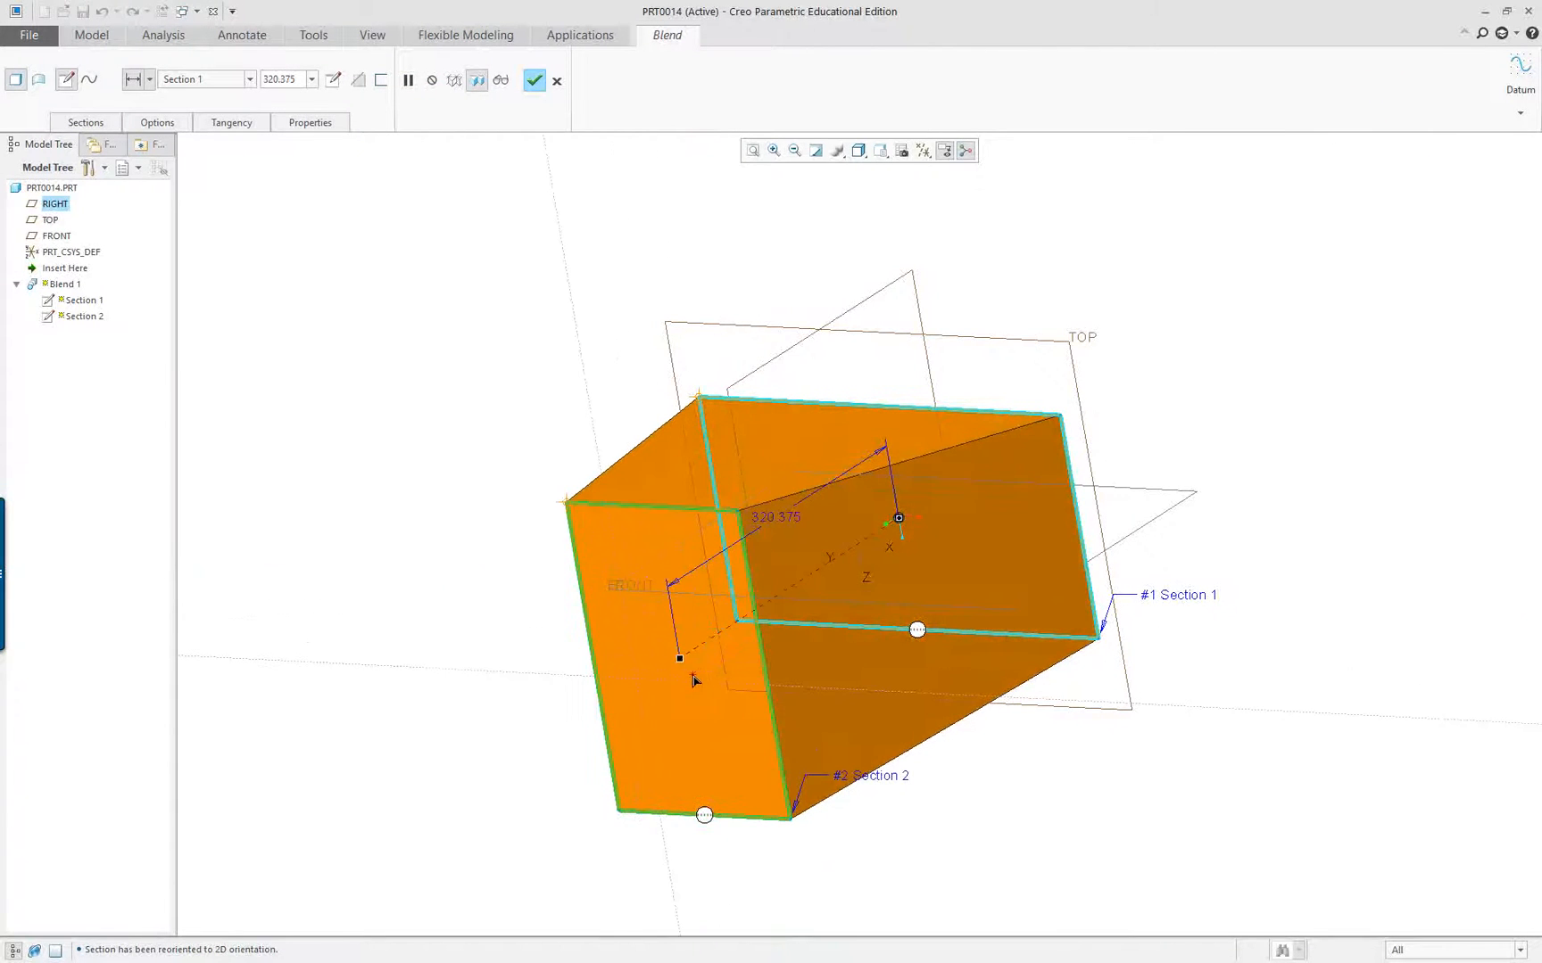
middle_drag(486, 384, 426, 346)
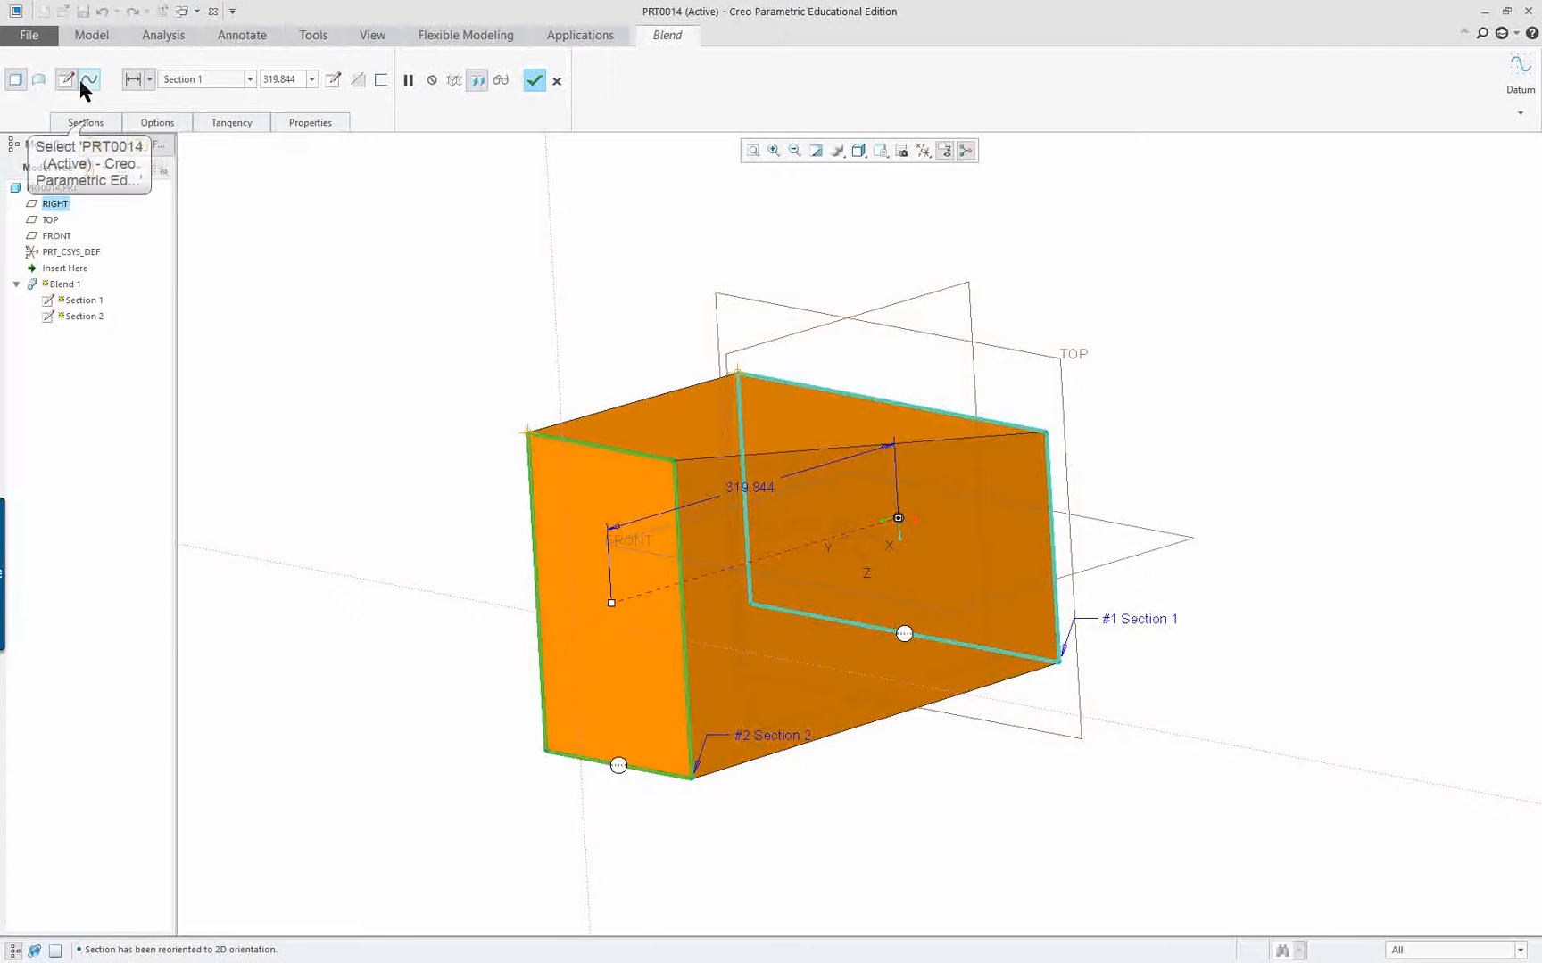
Insert a third blend section and increase its offset distance from Section 2
click(86, 122)
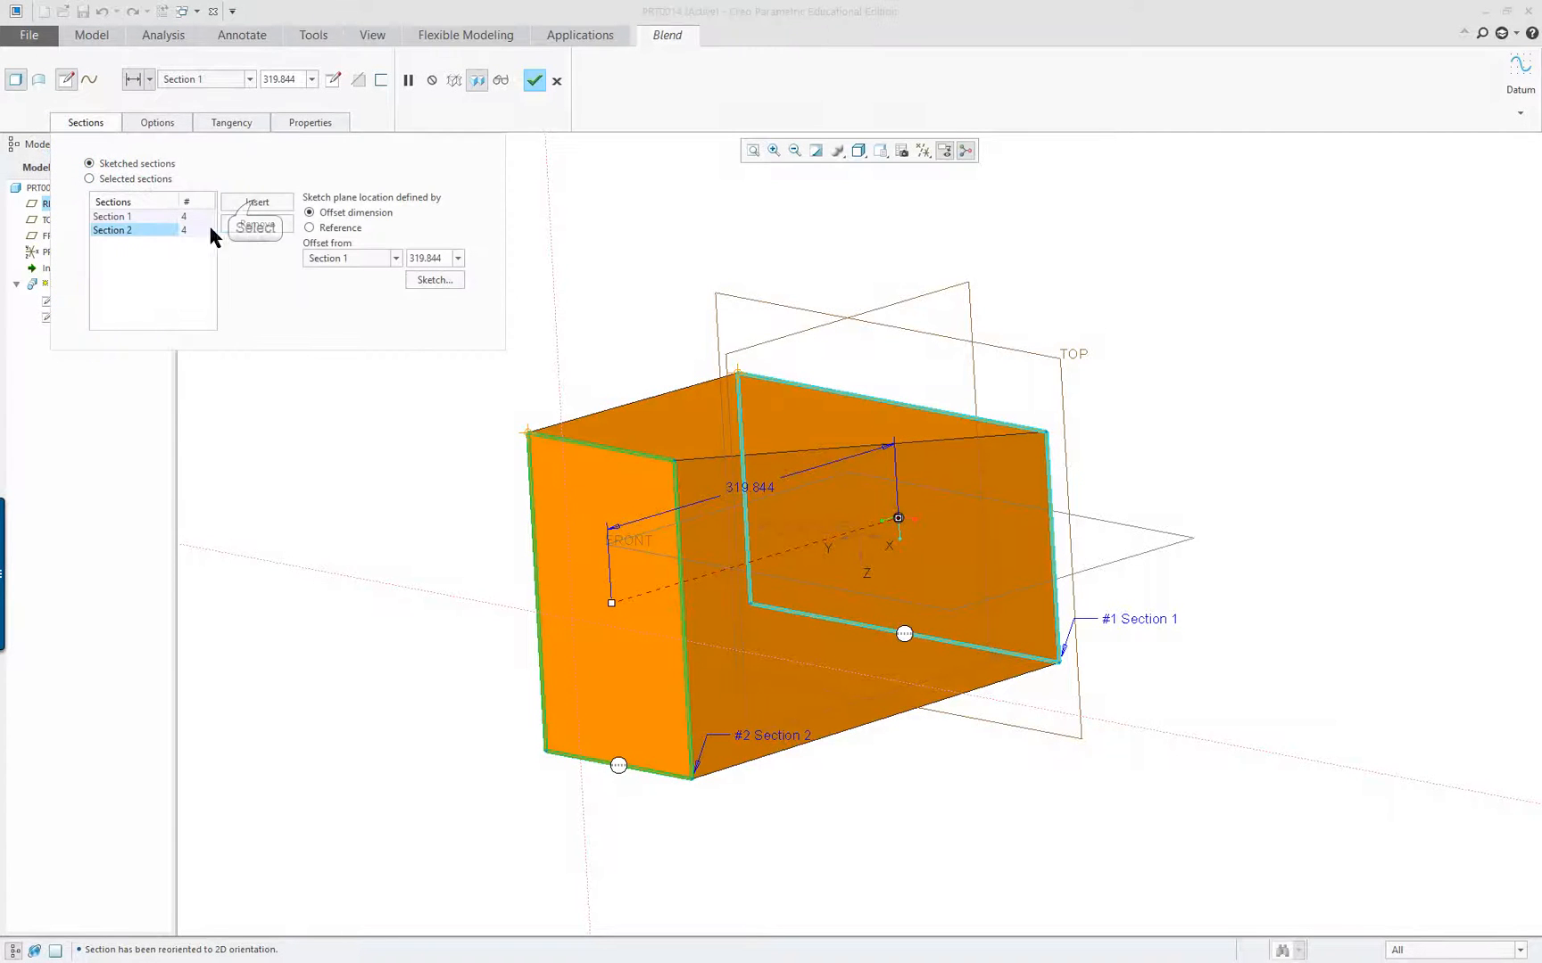
click(253, 203)
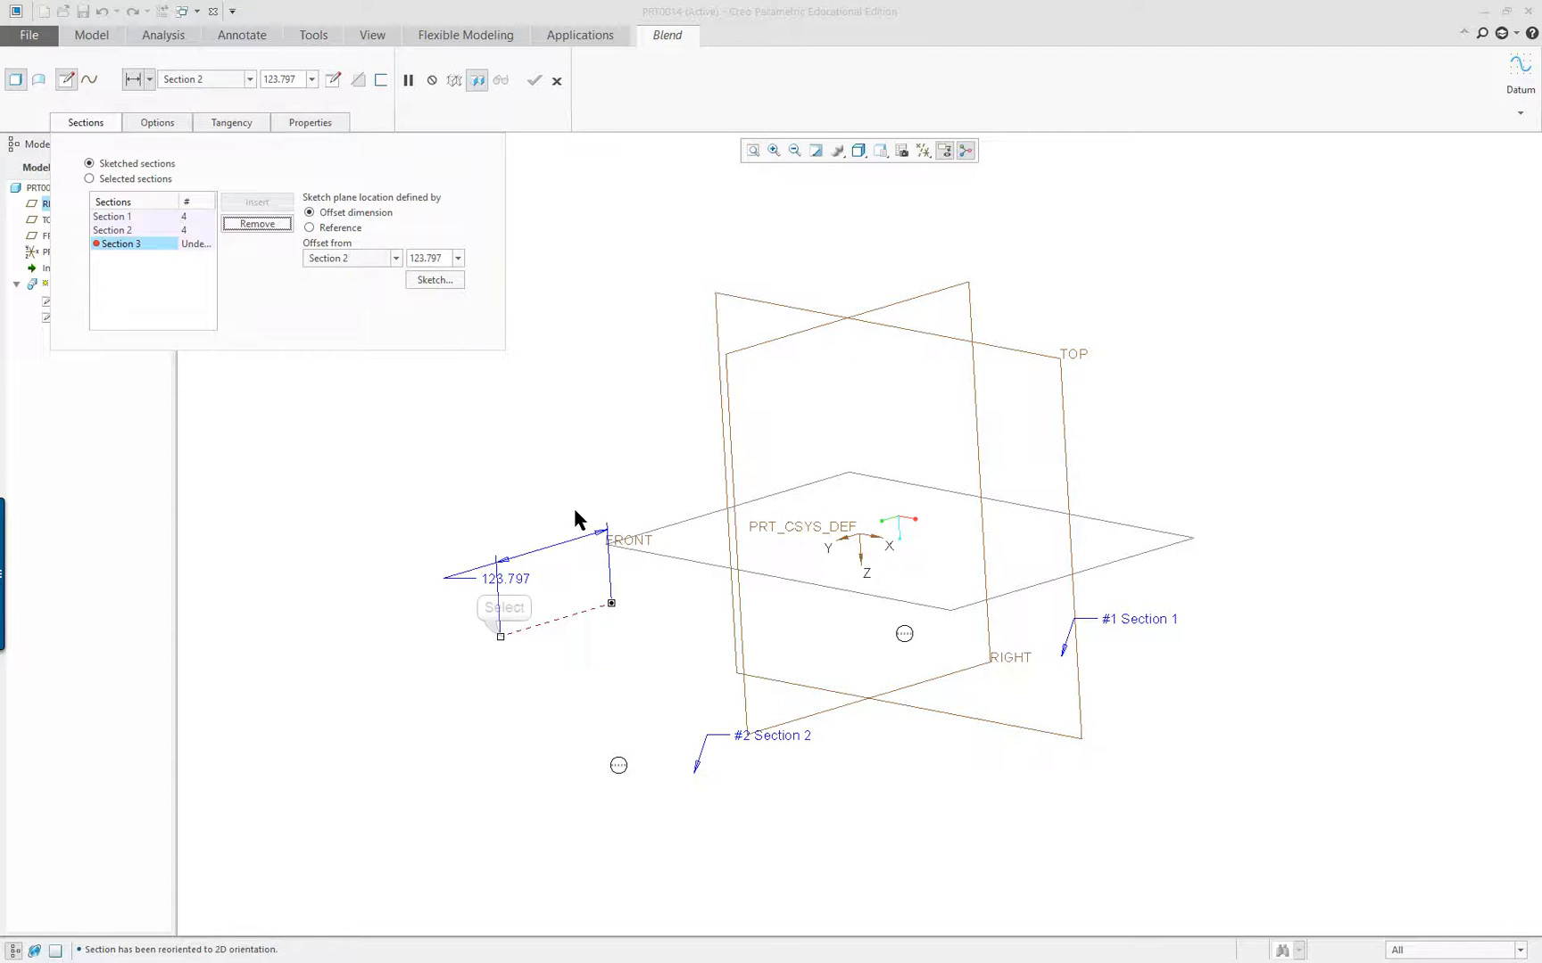
drag(501, 635, 405, 666)
Sketch Section 3 of the blend as a rectangle about 240 wide by 115 high around the origin, and finish the sketch
click(445, 281)
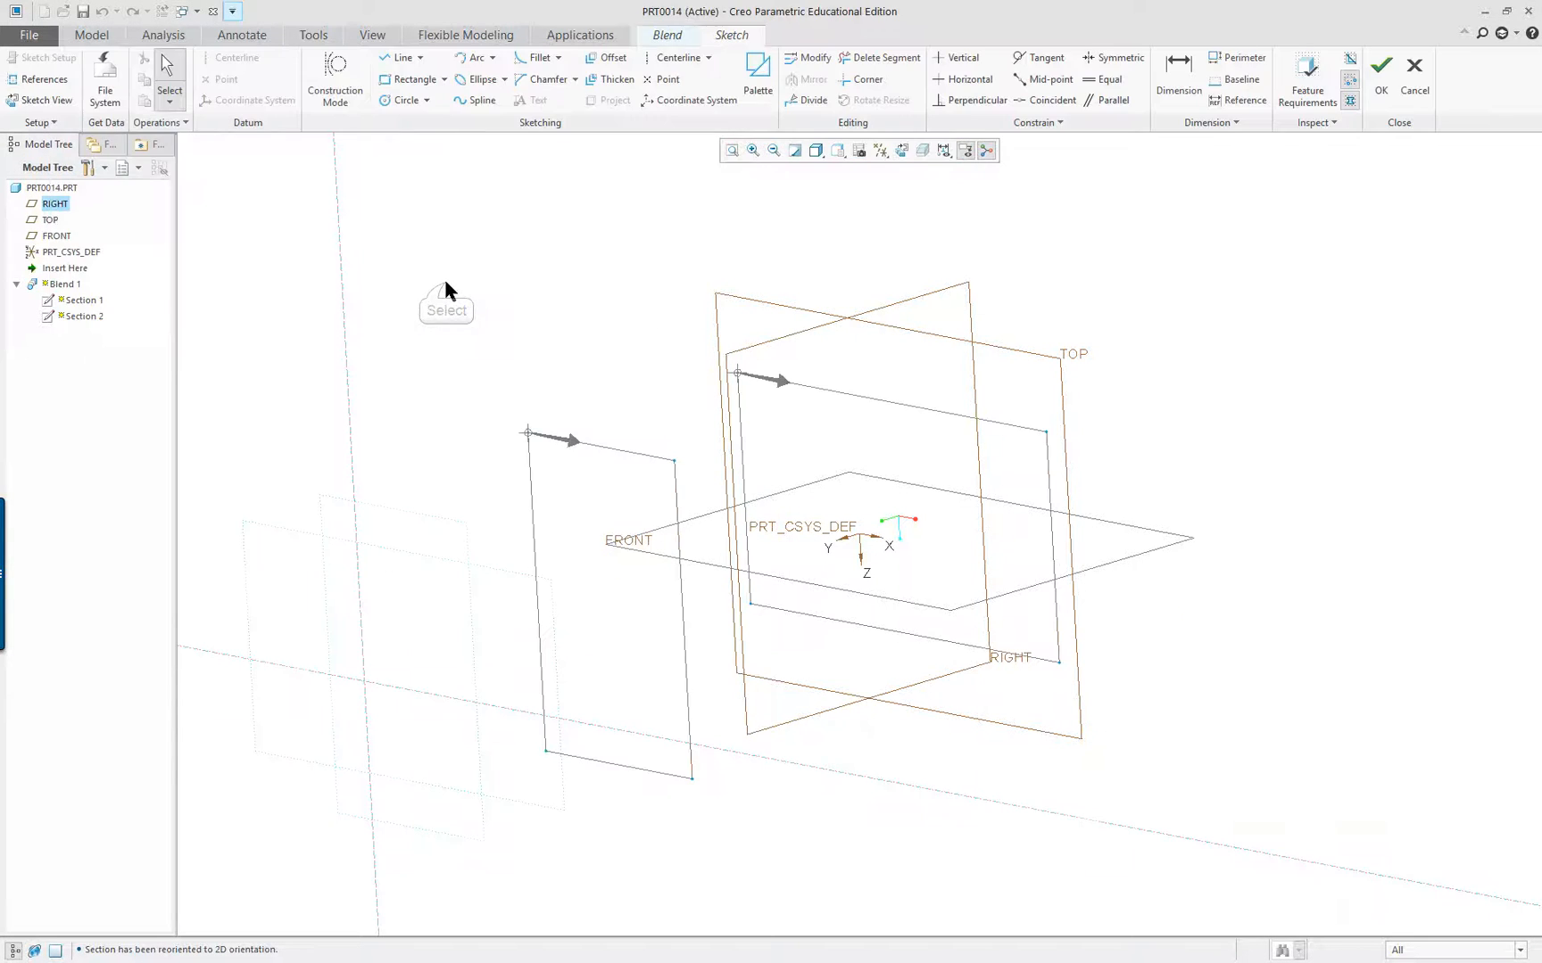
click(901, 150)
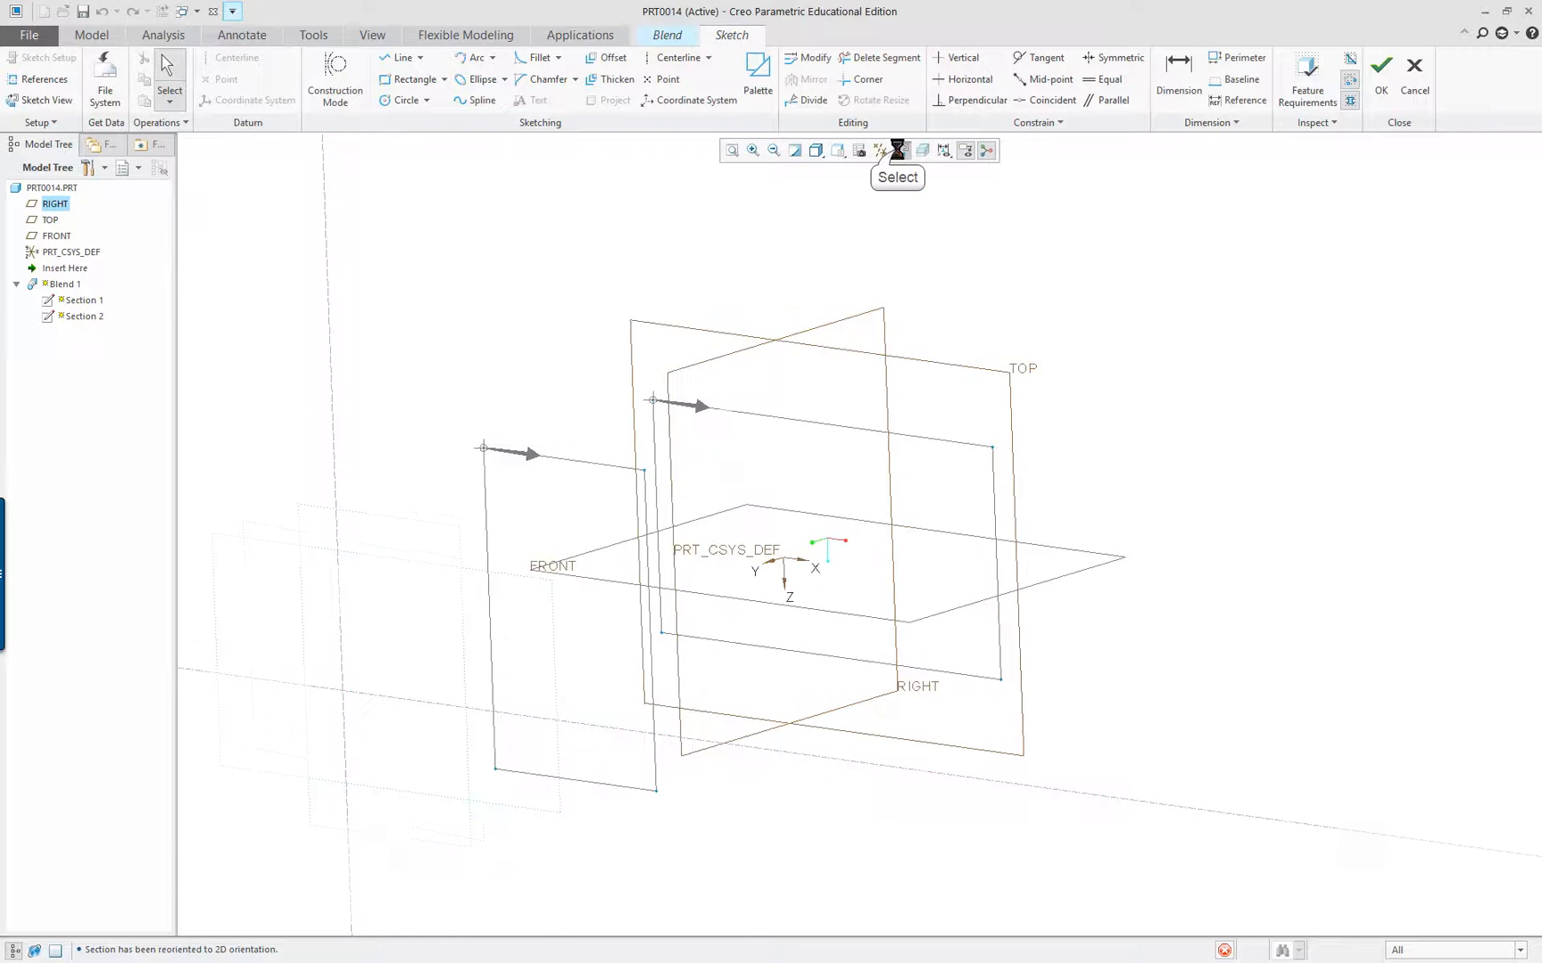
scroll(810, 423, up, 4)
scroll(549, 477, down, 4)
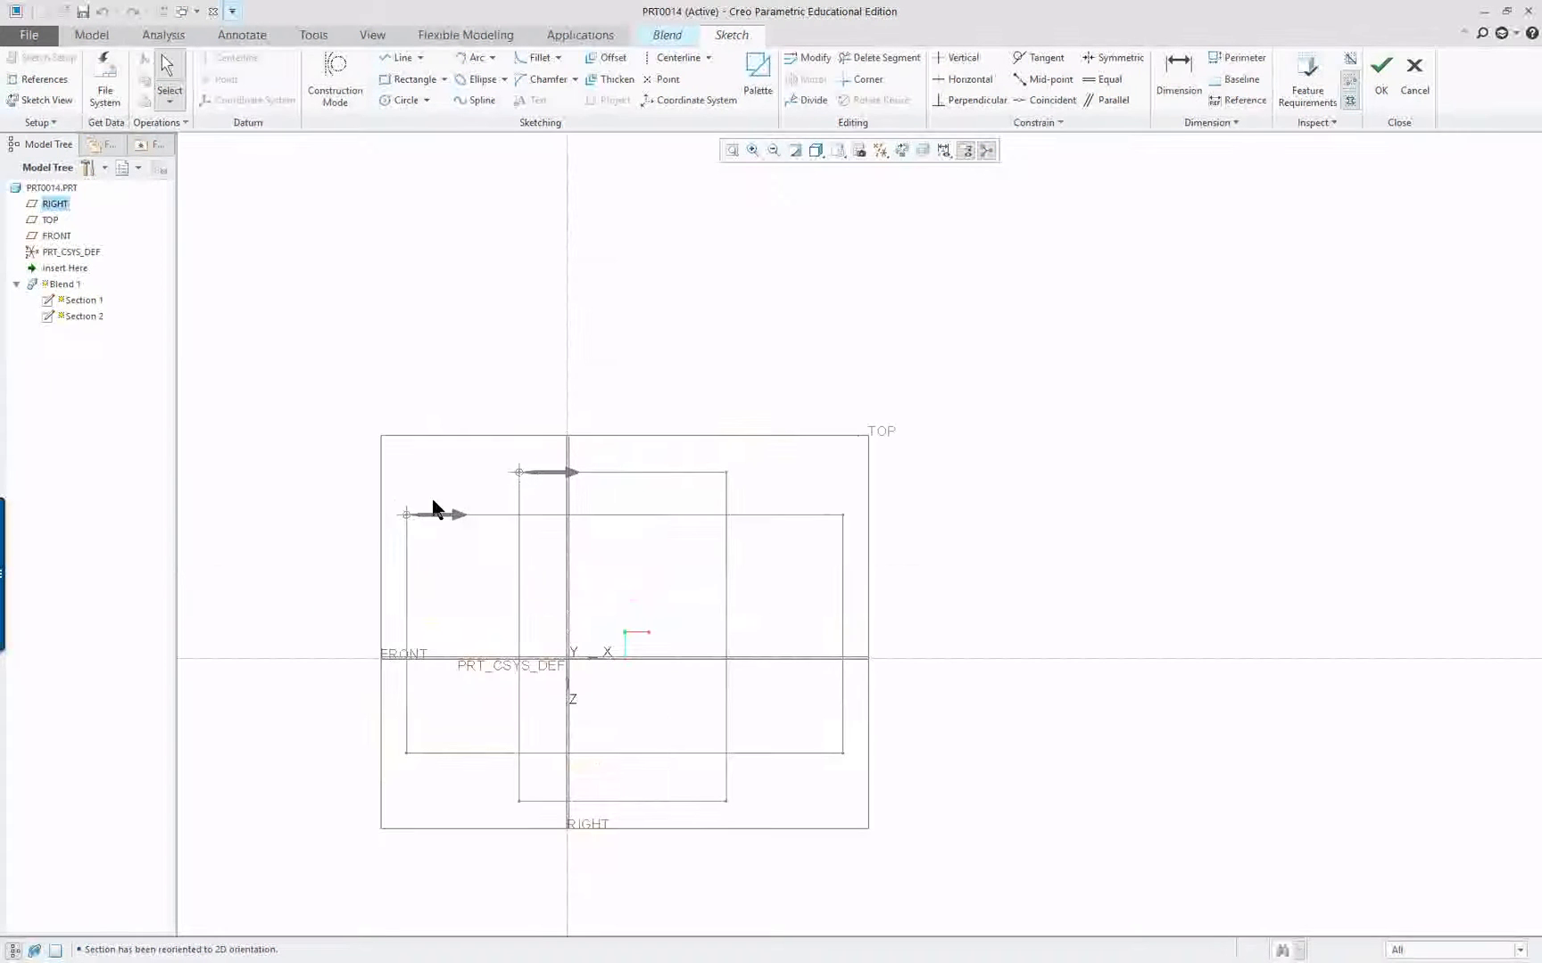
scroll(437, 498, up, 4)
scroll(326, 510, down, 5)
right_click(425, 345)
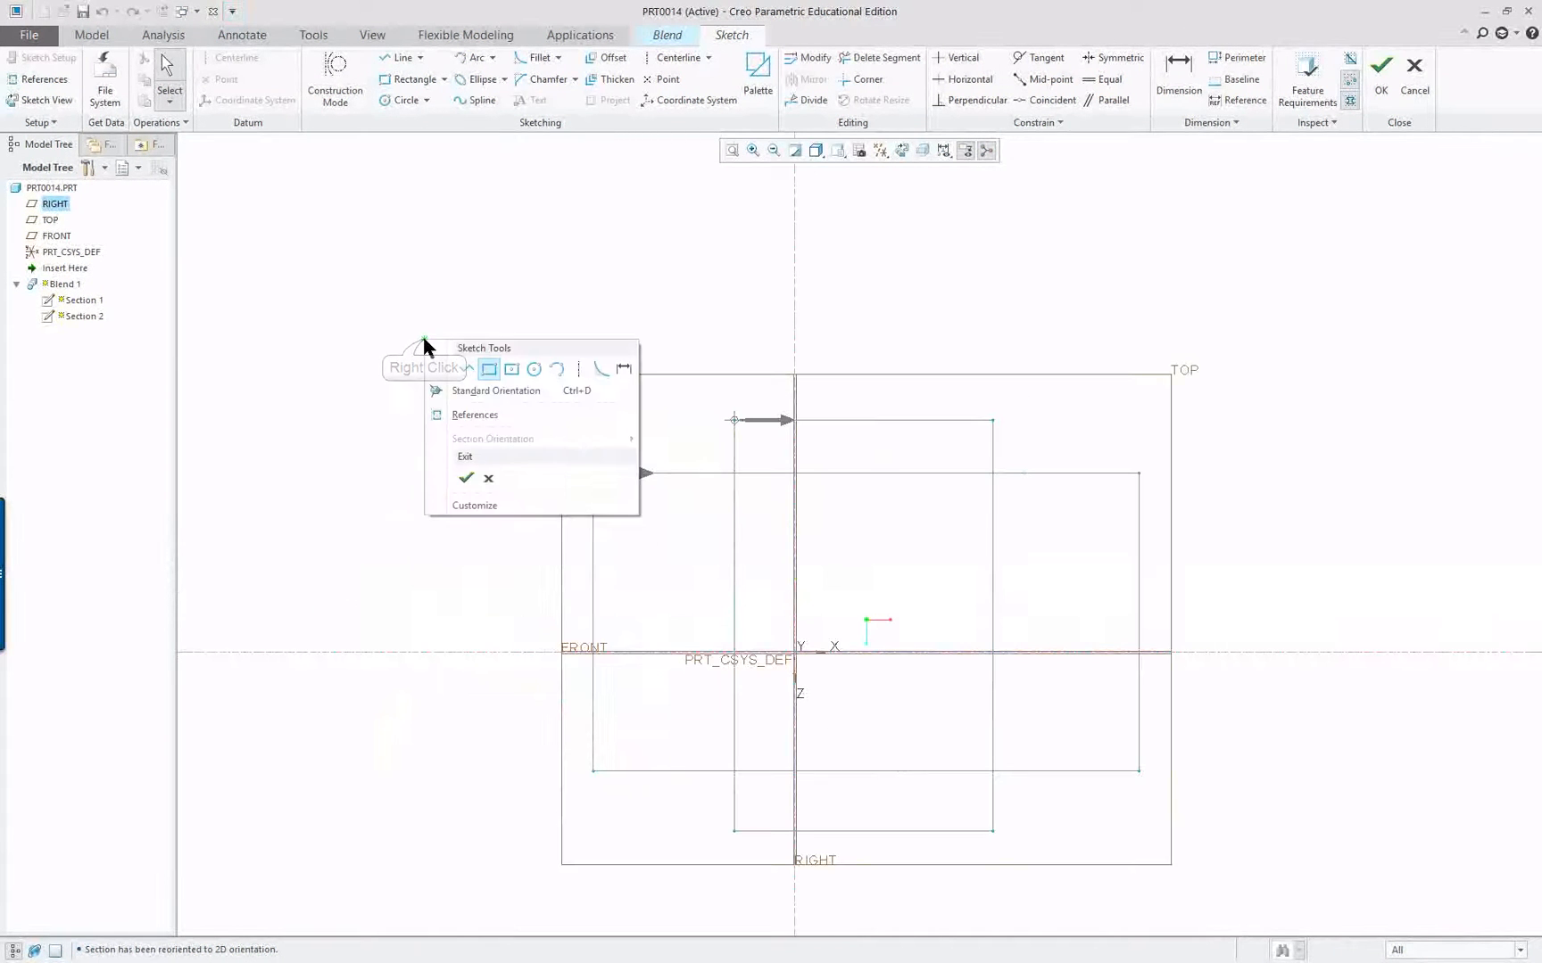
click(489, 370)
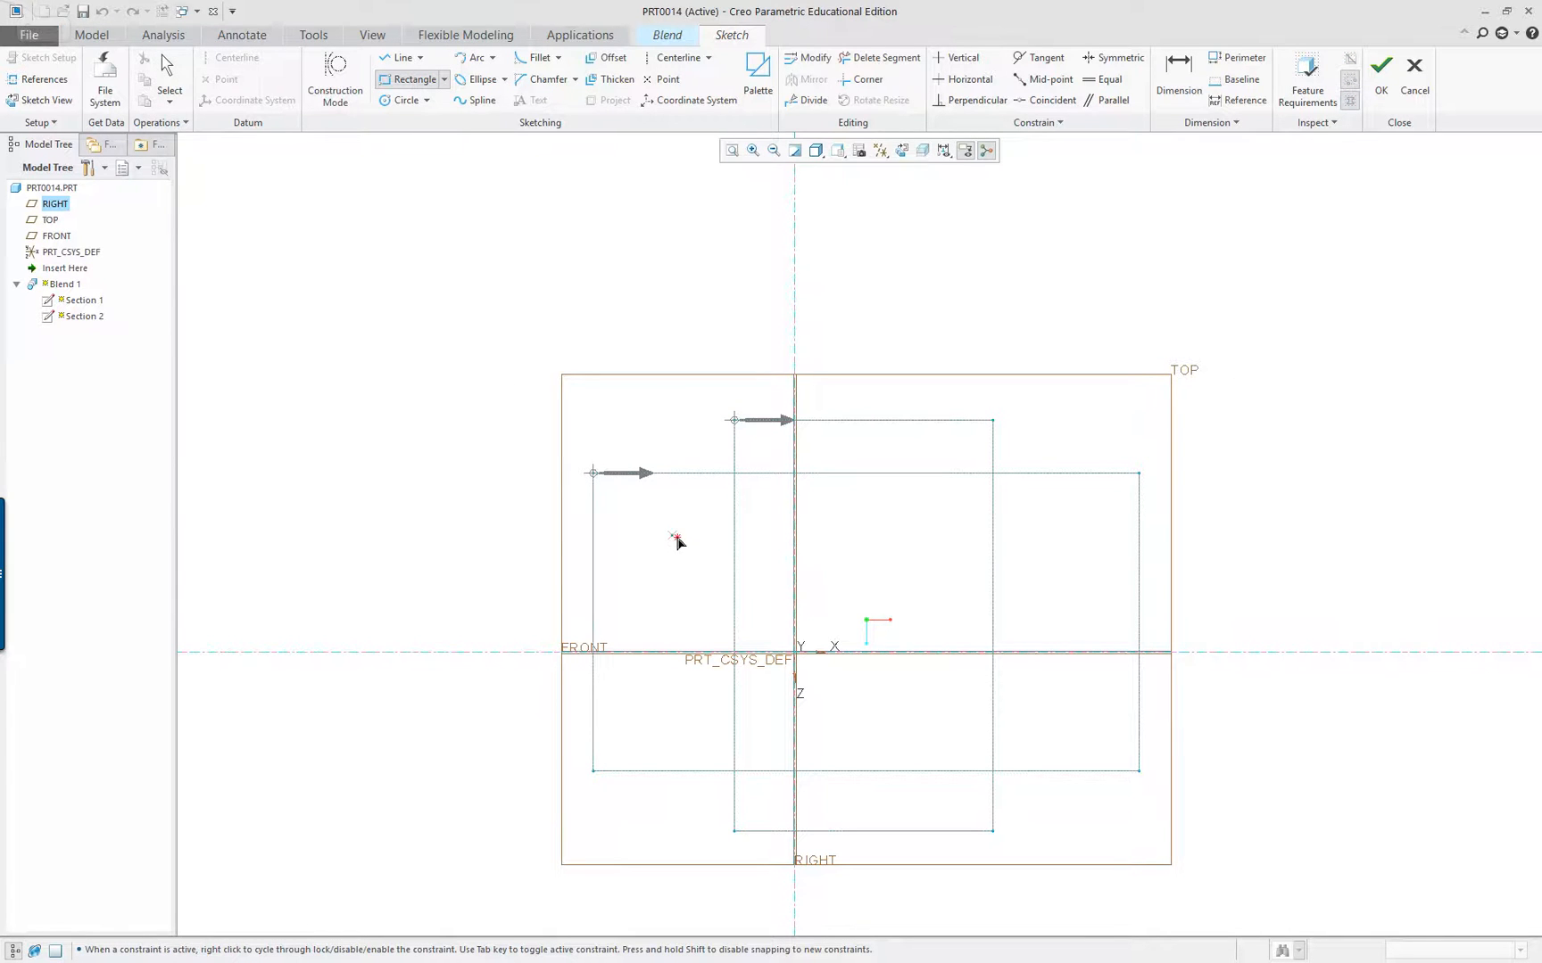
click(670, 535)
click(1056, 721)
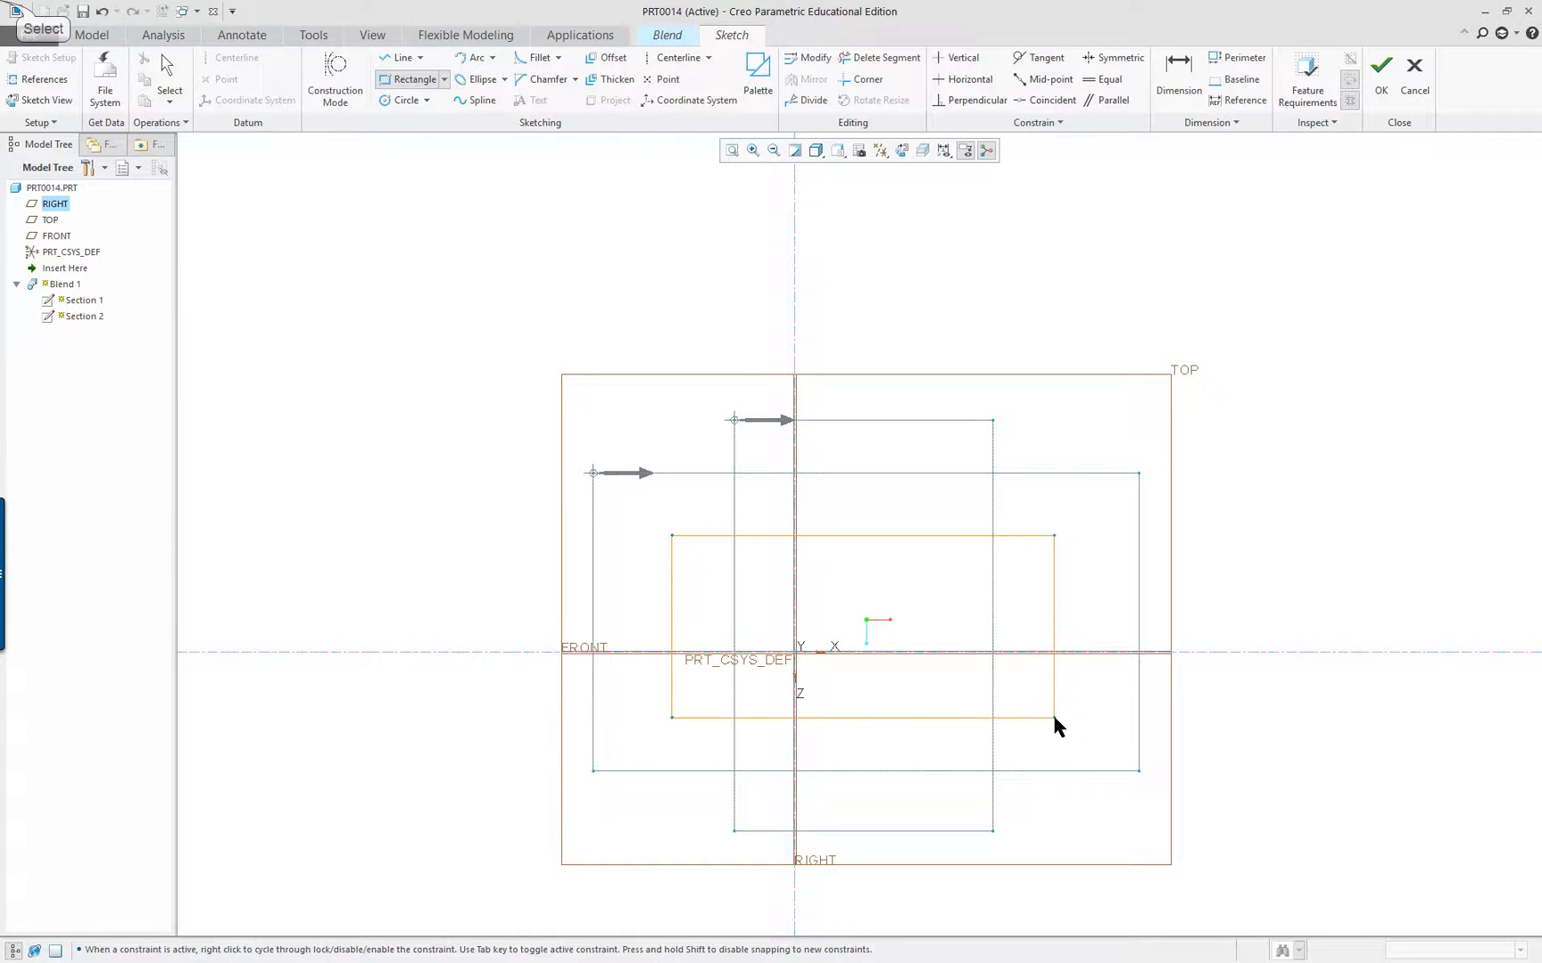
middle_click(384, 487)
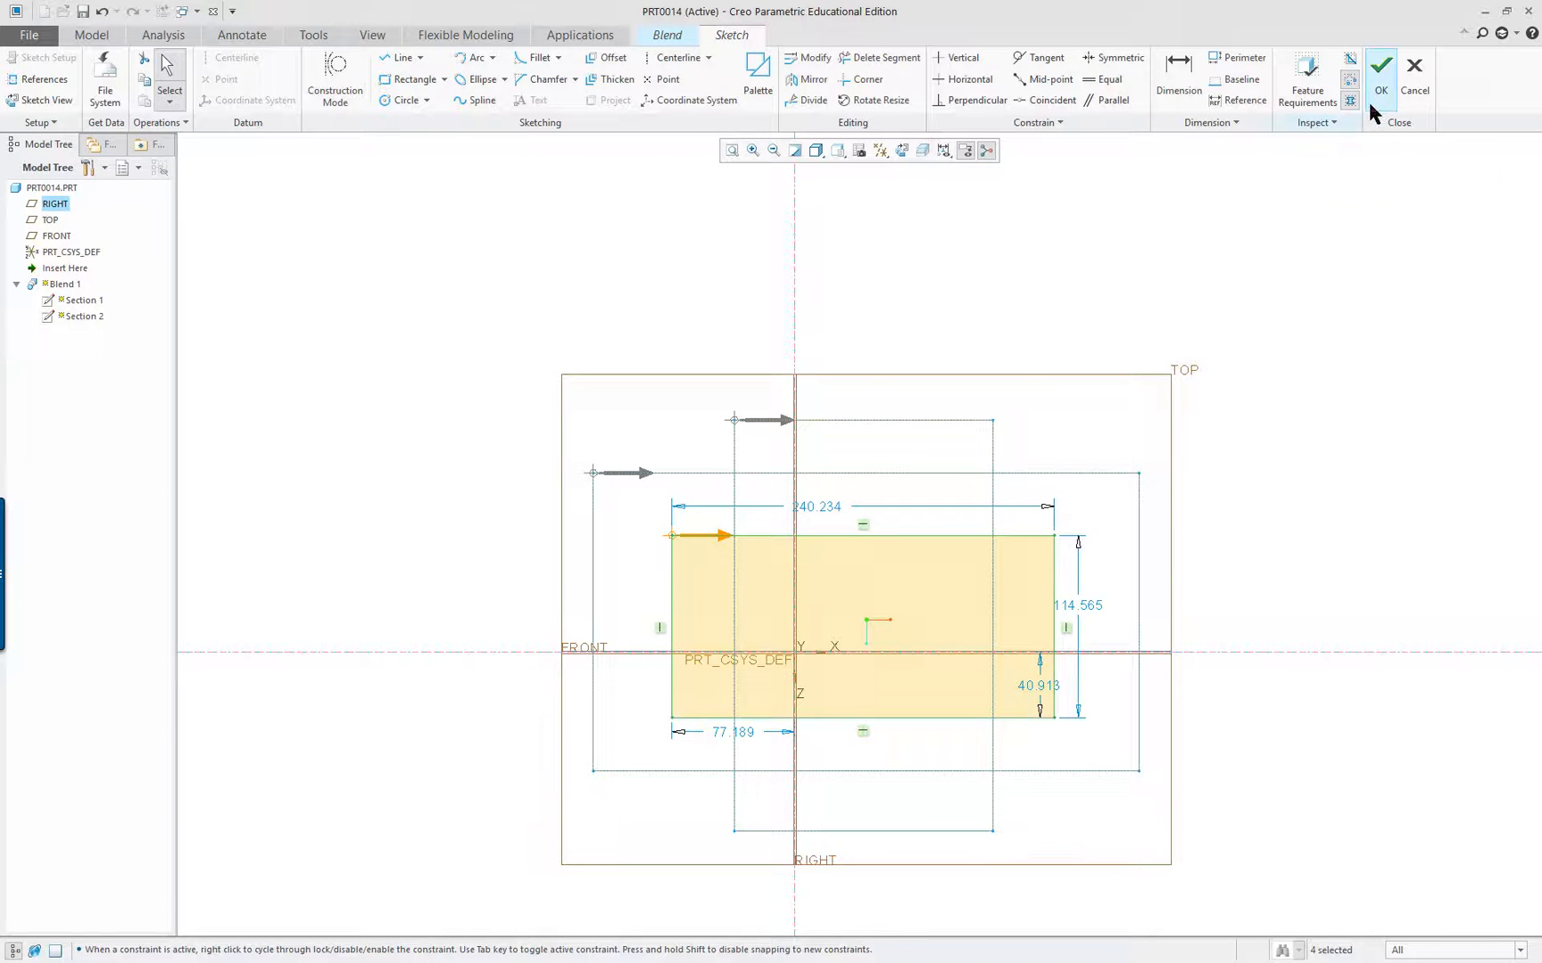
click(1379, 69)
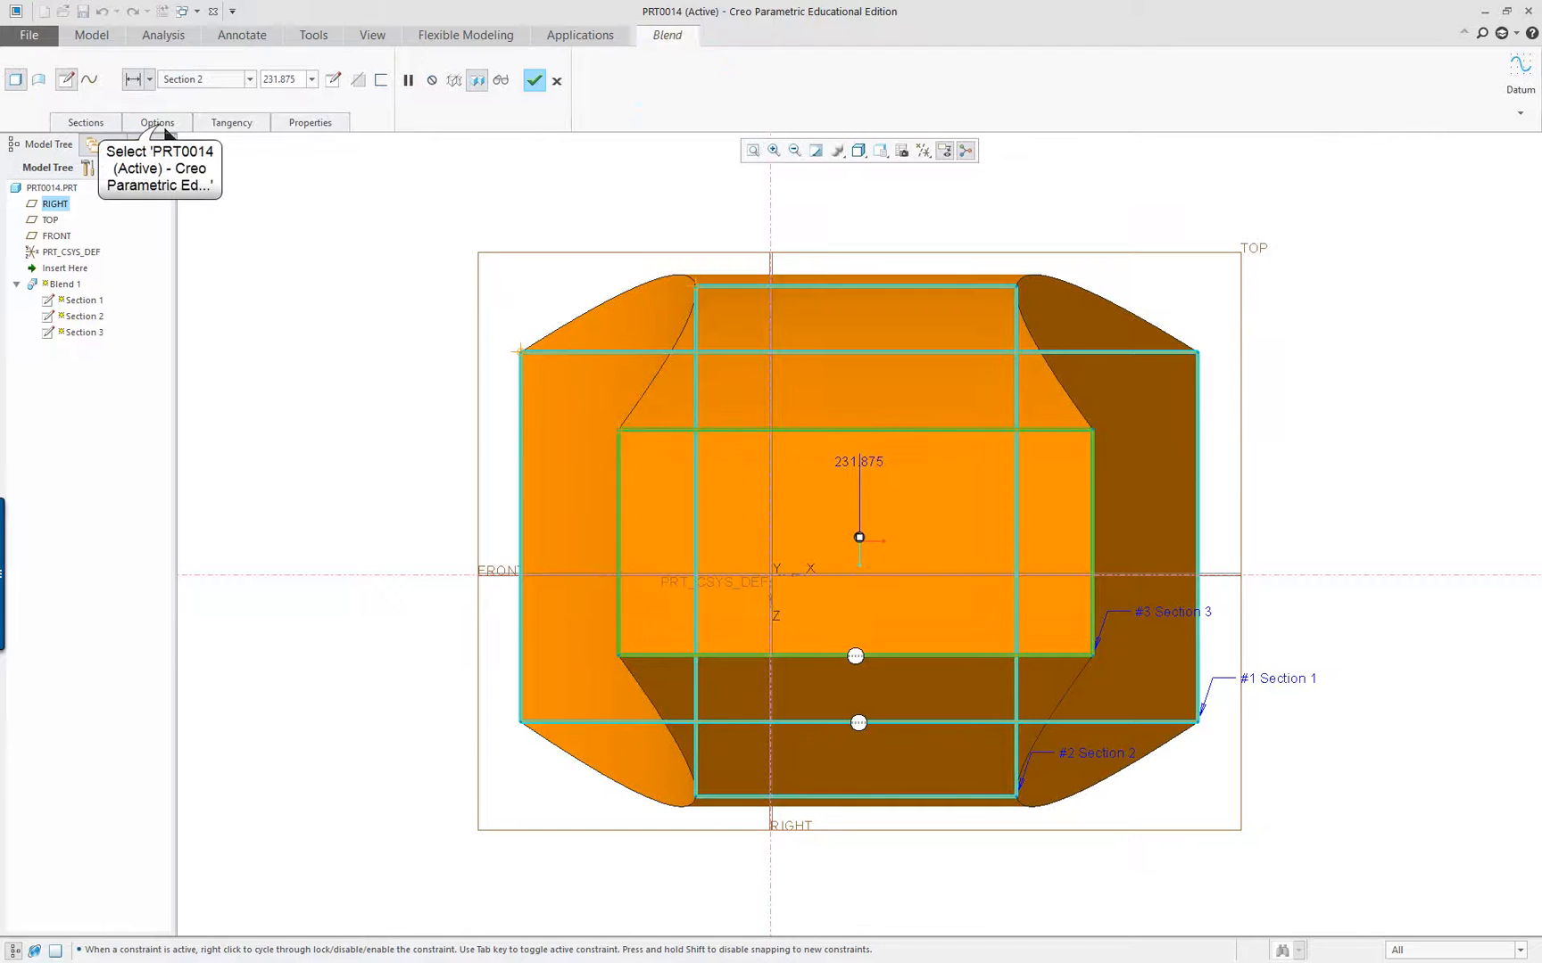
Try the Straight option for the blended surfaces between the three sections
click(157, 122)
middle_drag(350, 312, 385, 282)
click(165, 175)
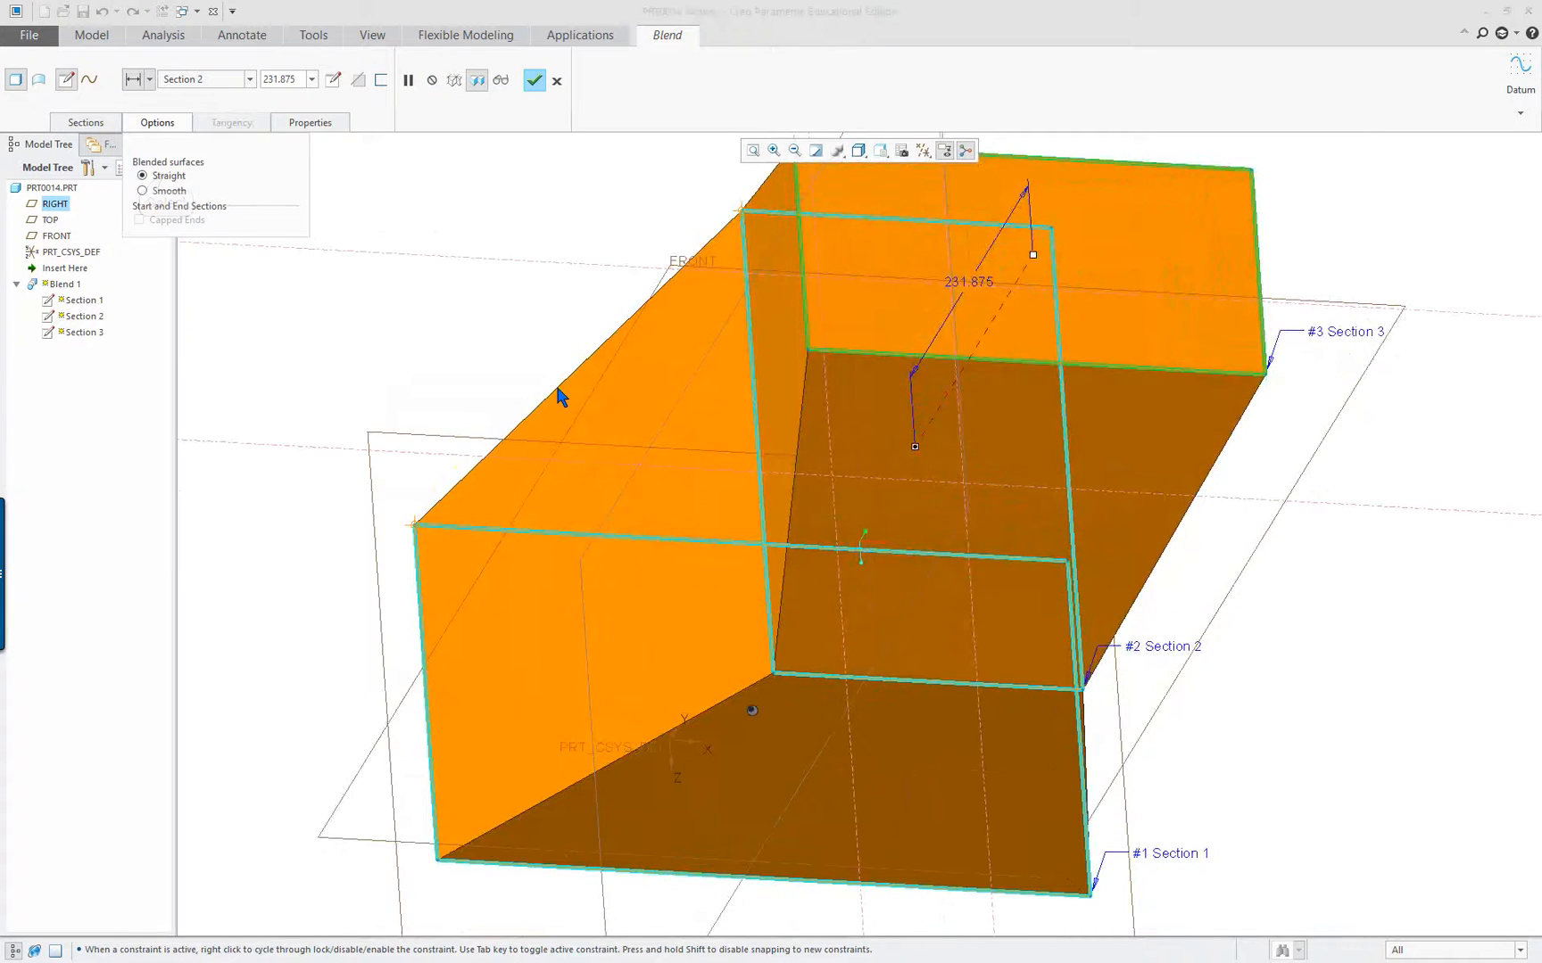
middle_drag(561, 389, 586, 430)
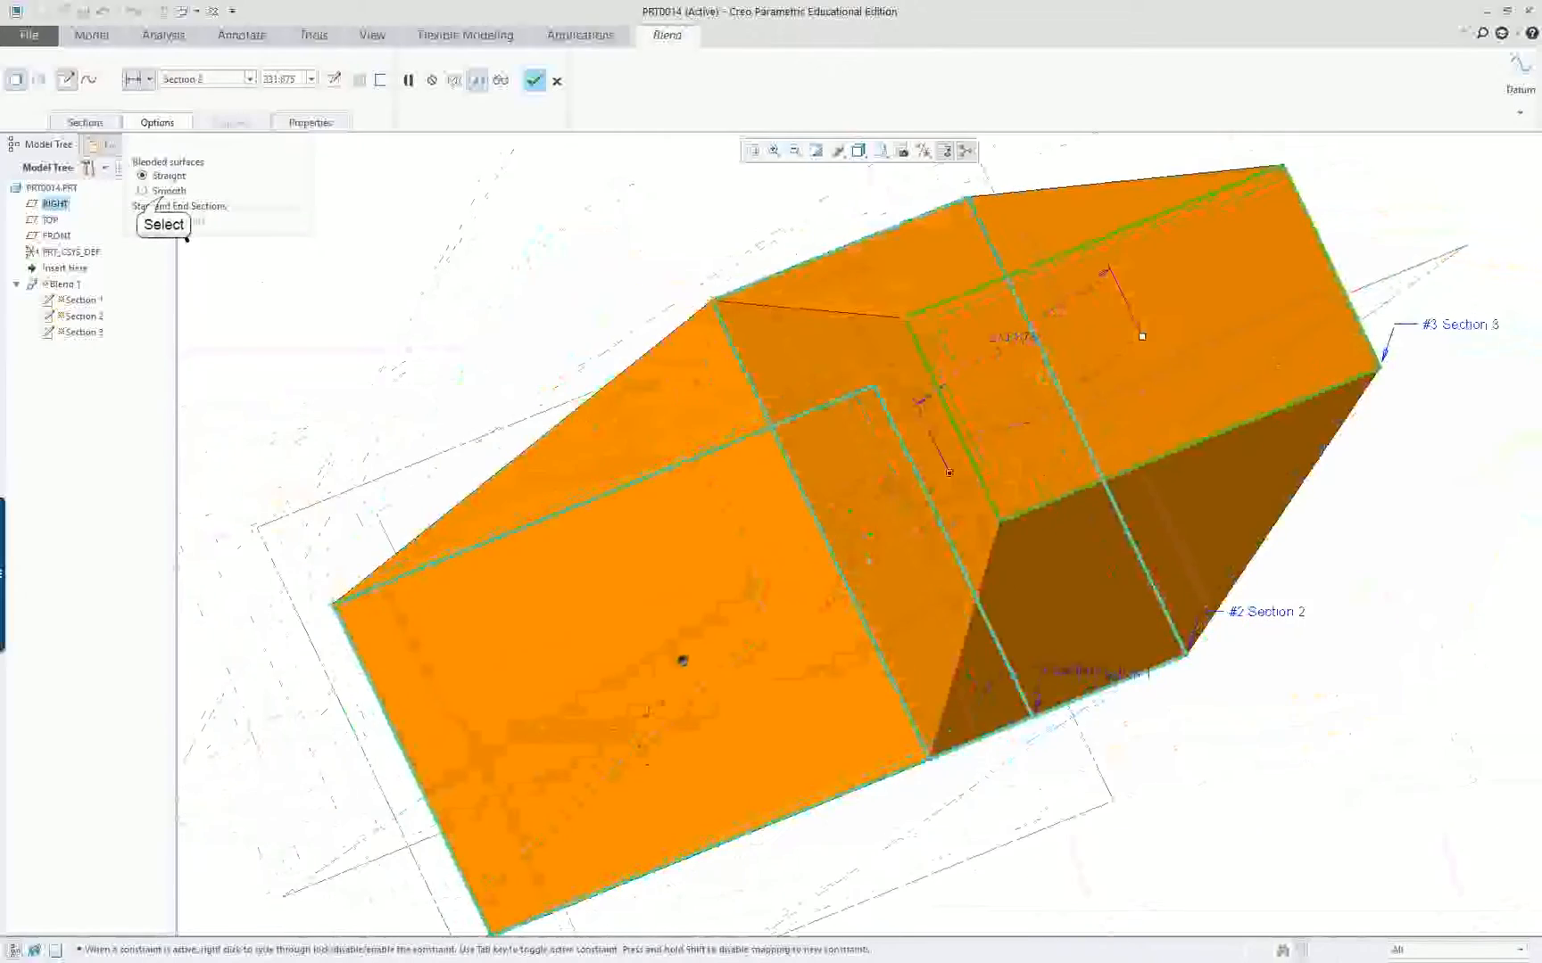
Set the blended surfaces to Smooth and complete the blend feature
click(165, 191)
mouse_move(451, 320)
middle_down()
mouse_move(509, 321)
mouse_move(620, 393)
mouse_move(578, 623)
mouse_move(654, 417)
mouse_move(433, 361)
mouse_move(546, 373)
mouse_move(426, 348)
mouse_move(424, 323)
middle_up()
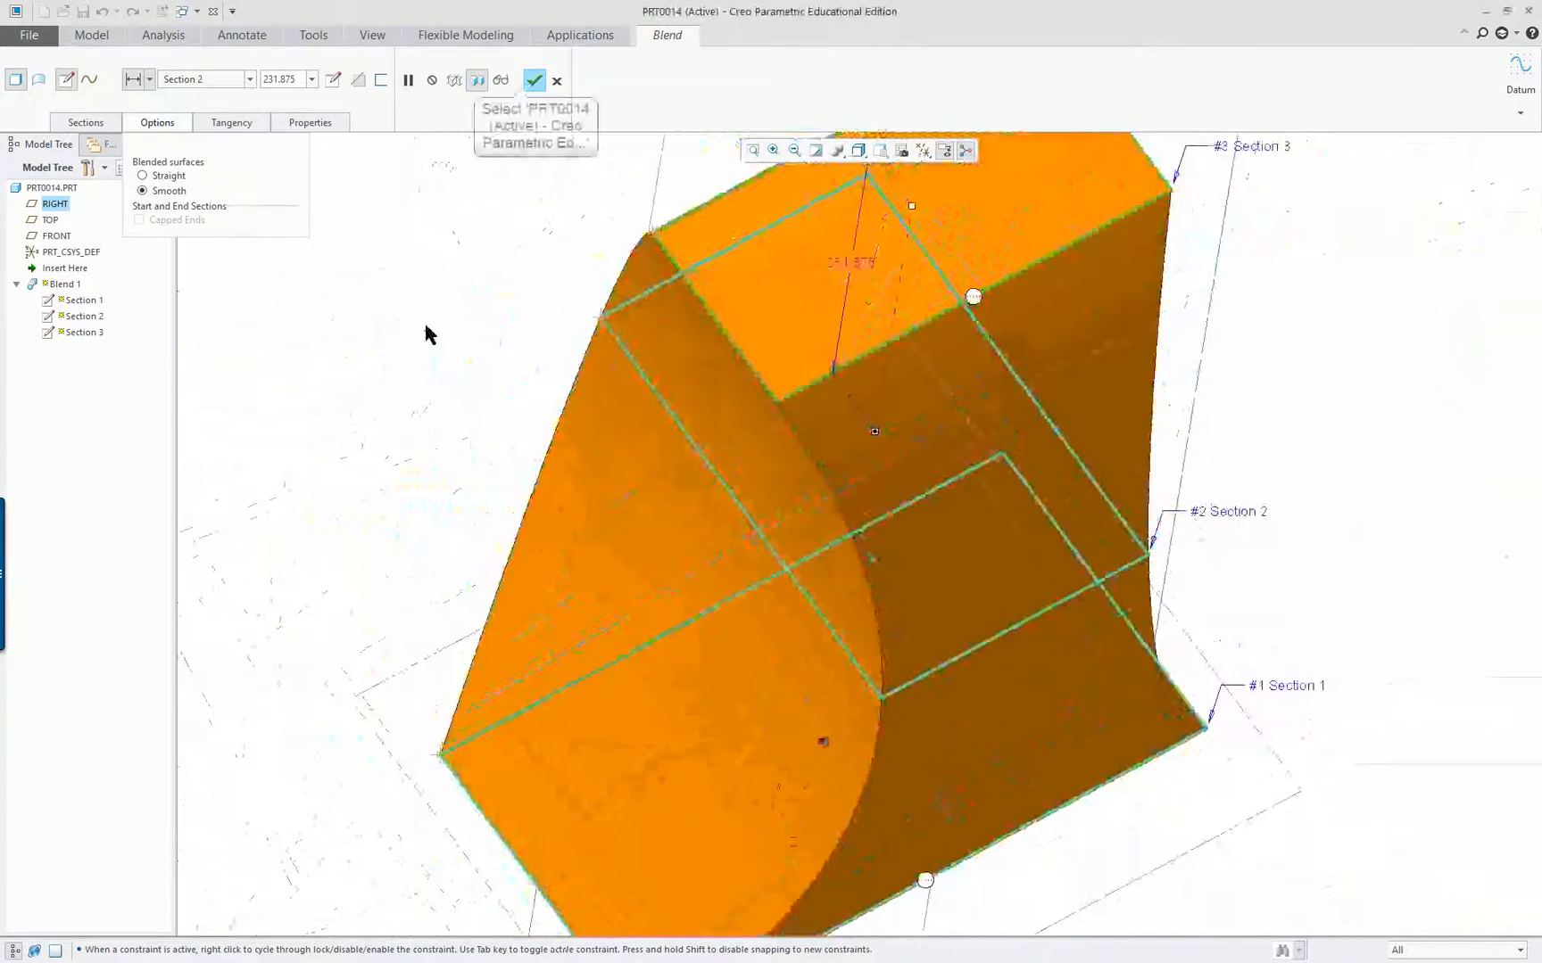
click(533, 82)
scroll(804, 468, down, 2)
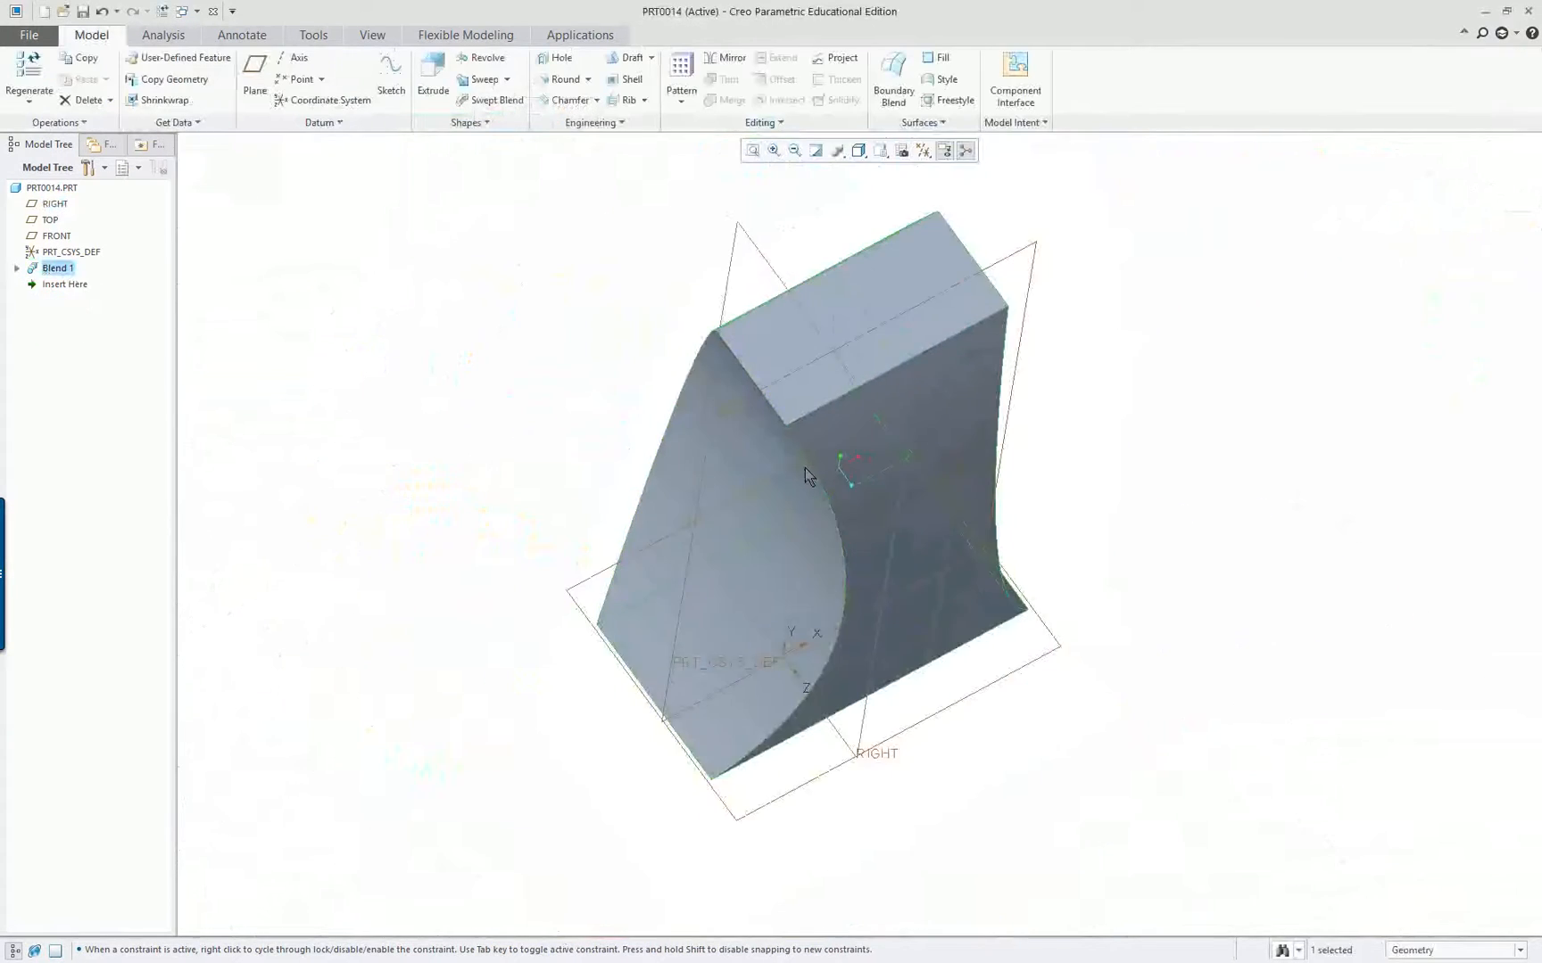
Shell the blended solid at the default thickness, removing the two opposite curved-edged side faces so it is open straight through
mouse_move(805, 468)
middle_down()
mouse_move(1088, 533)
mouse_move(806, 528)
mouse_move(829, 471)
mouse_move(808, 417)
mouse_move(778, 458)
mouse_move(699, 404)
mouse_move(800, 490)
middle_up()
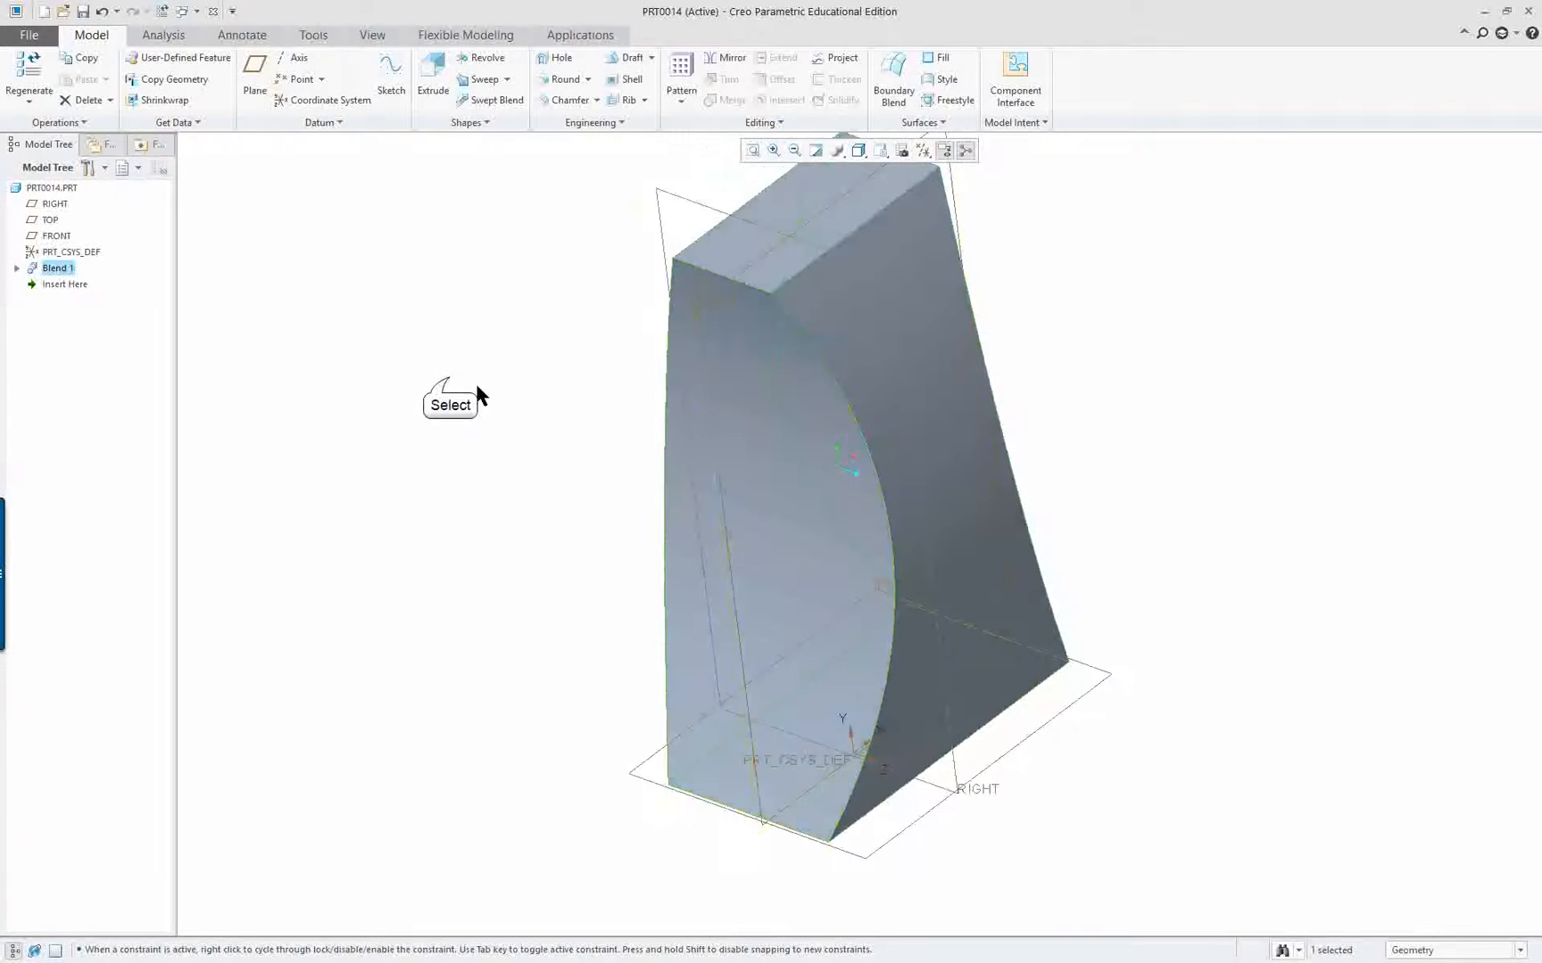
click(447, 379)
click(628, 79)
click(775, 473)
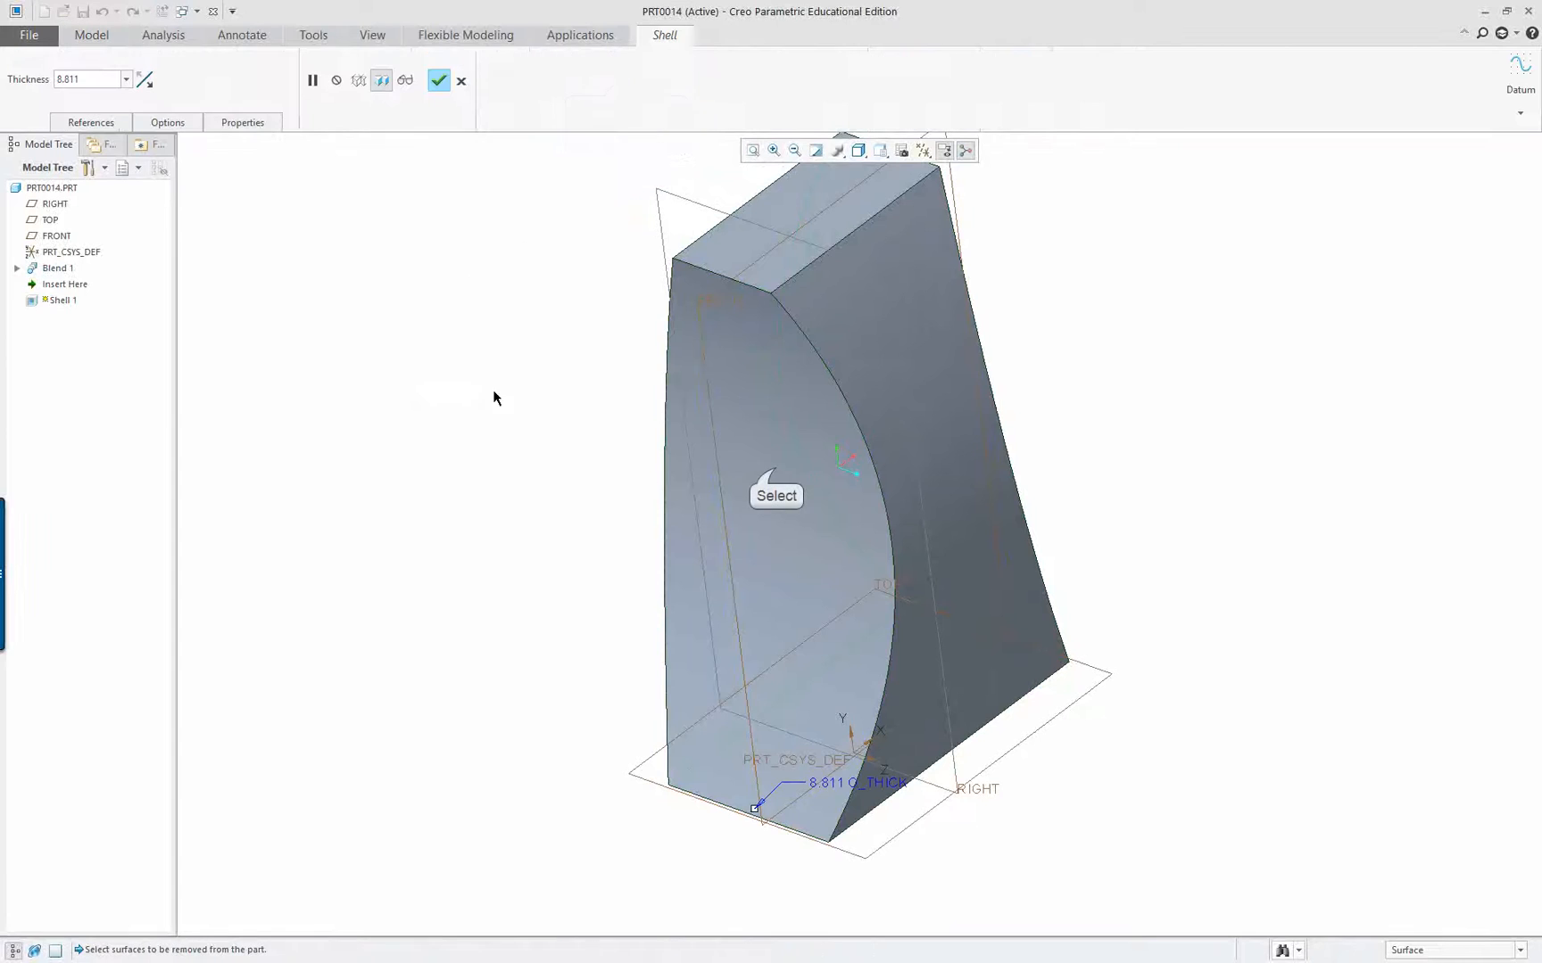
middle_drag(1064, 533, 992, 607)
click(986, 597)
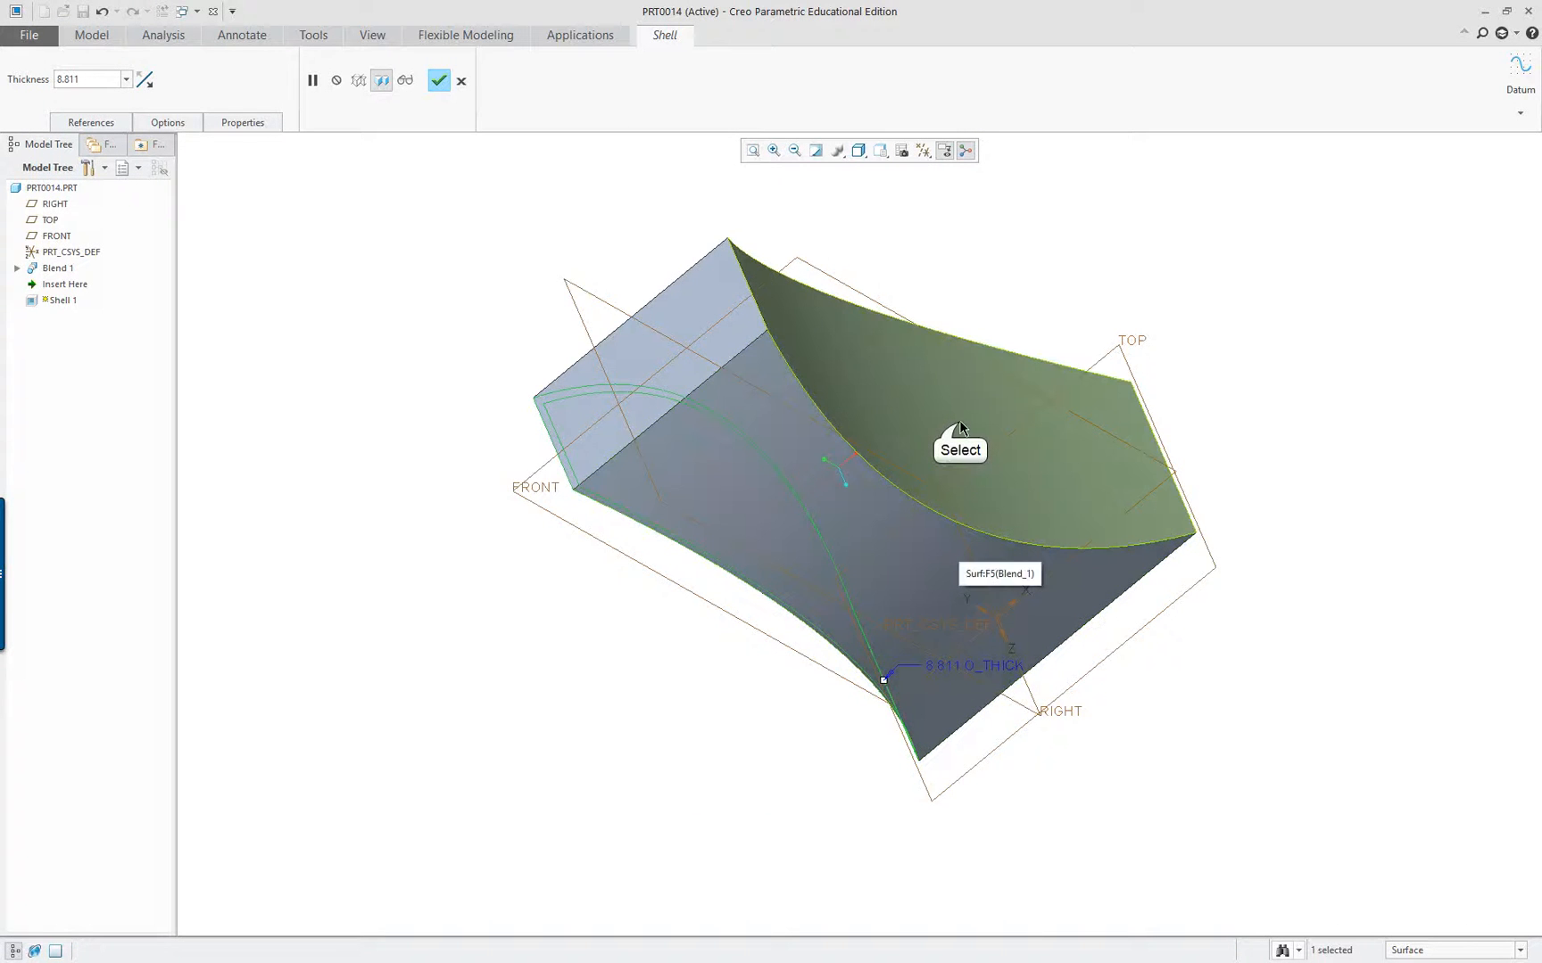
ctrl+click(959, 427)
middle_drag(790, 564, 874, 494)
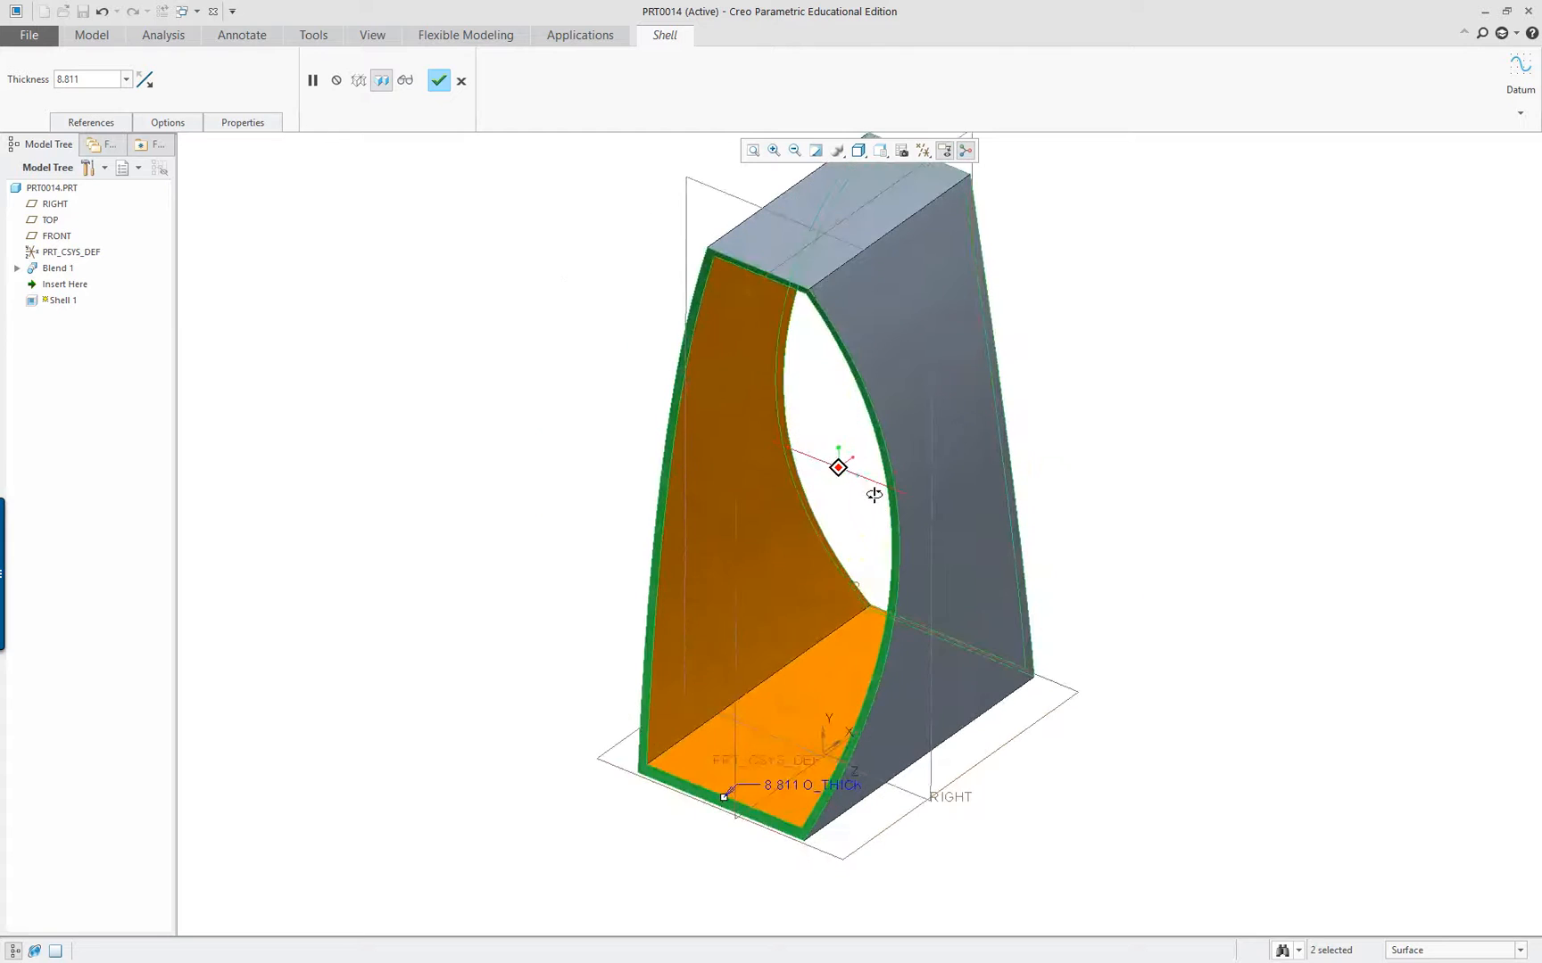
middle_click(508, 468)
middle_drag(580, 513, 602, 440)
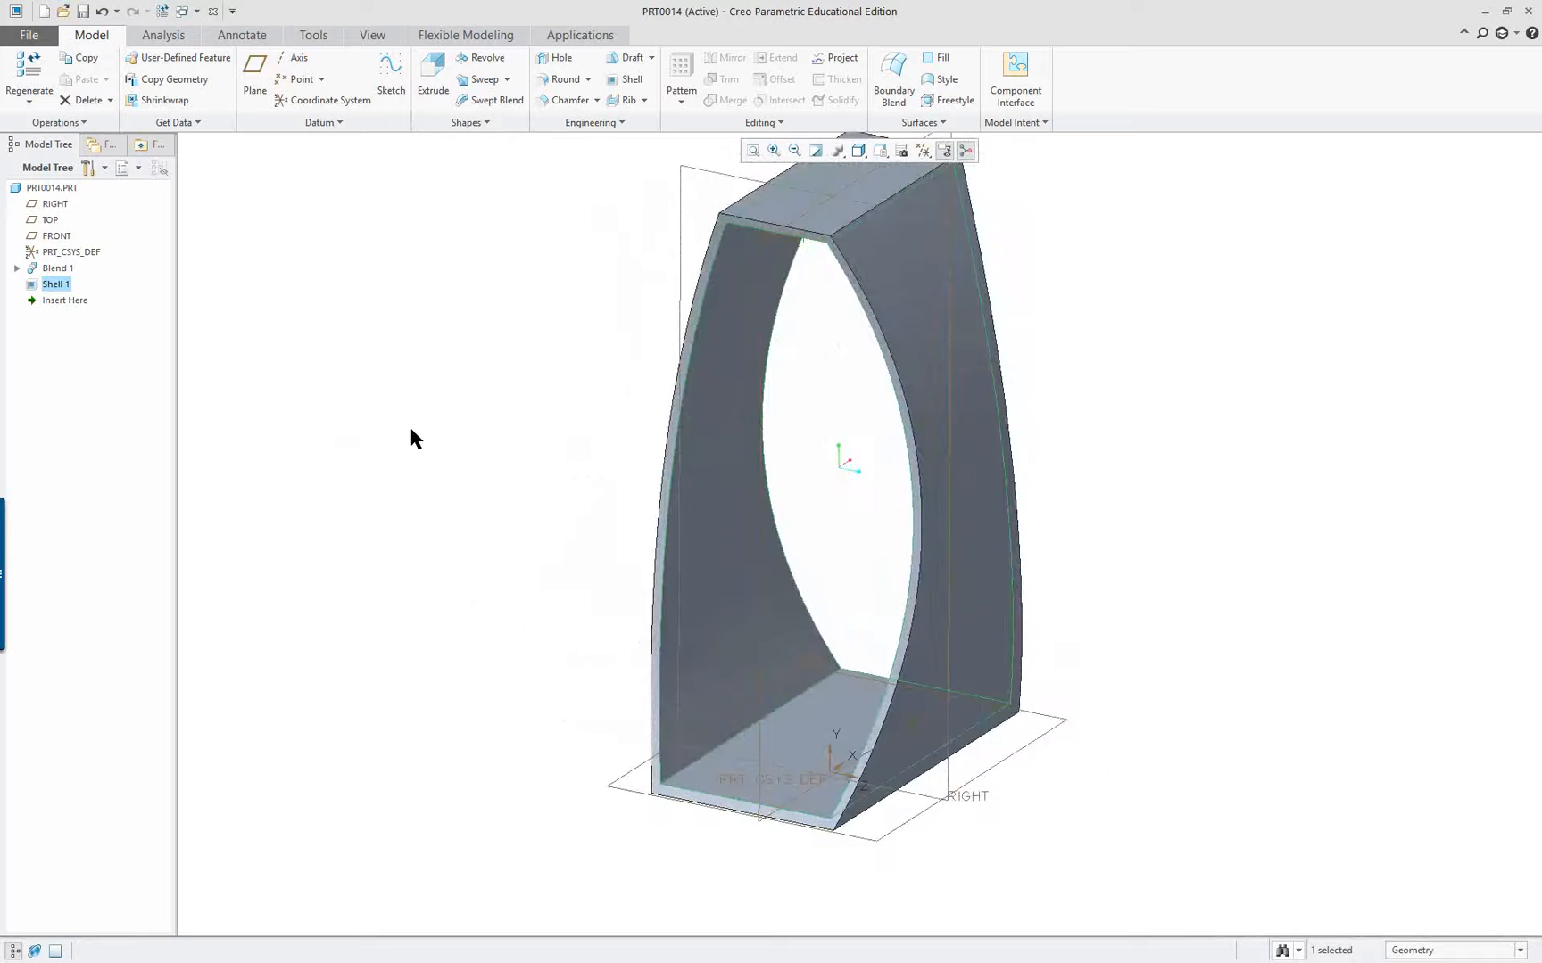
middle_drag(410, 430, 623, 460)
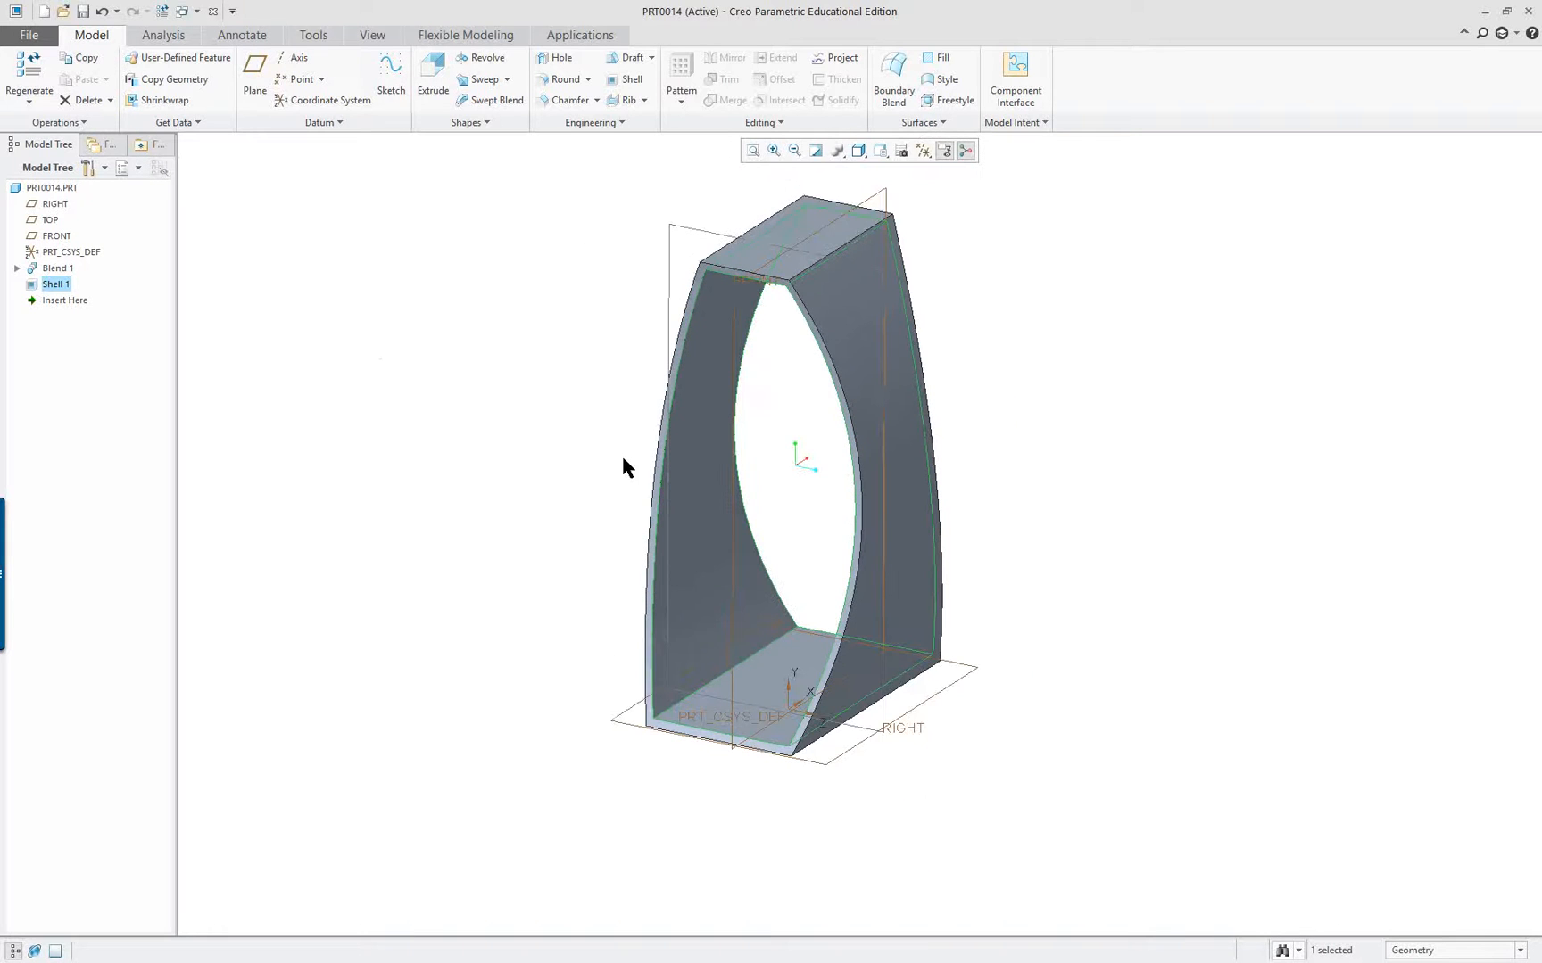
click(382, 364)
Close the shelled part and create a new solid part with the default name and template
click(214, 12)
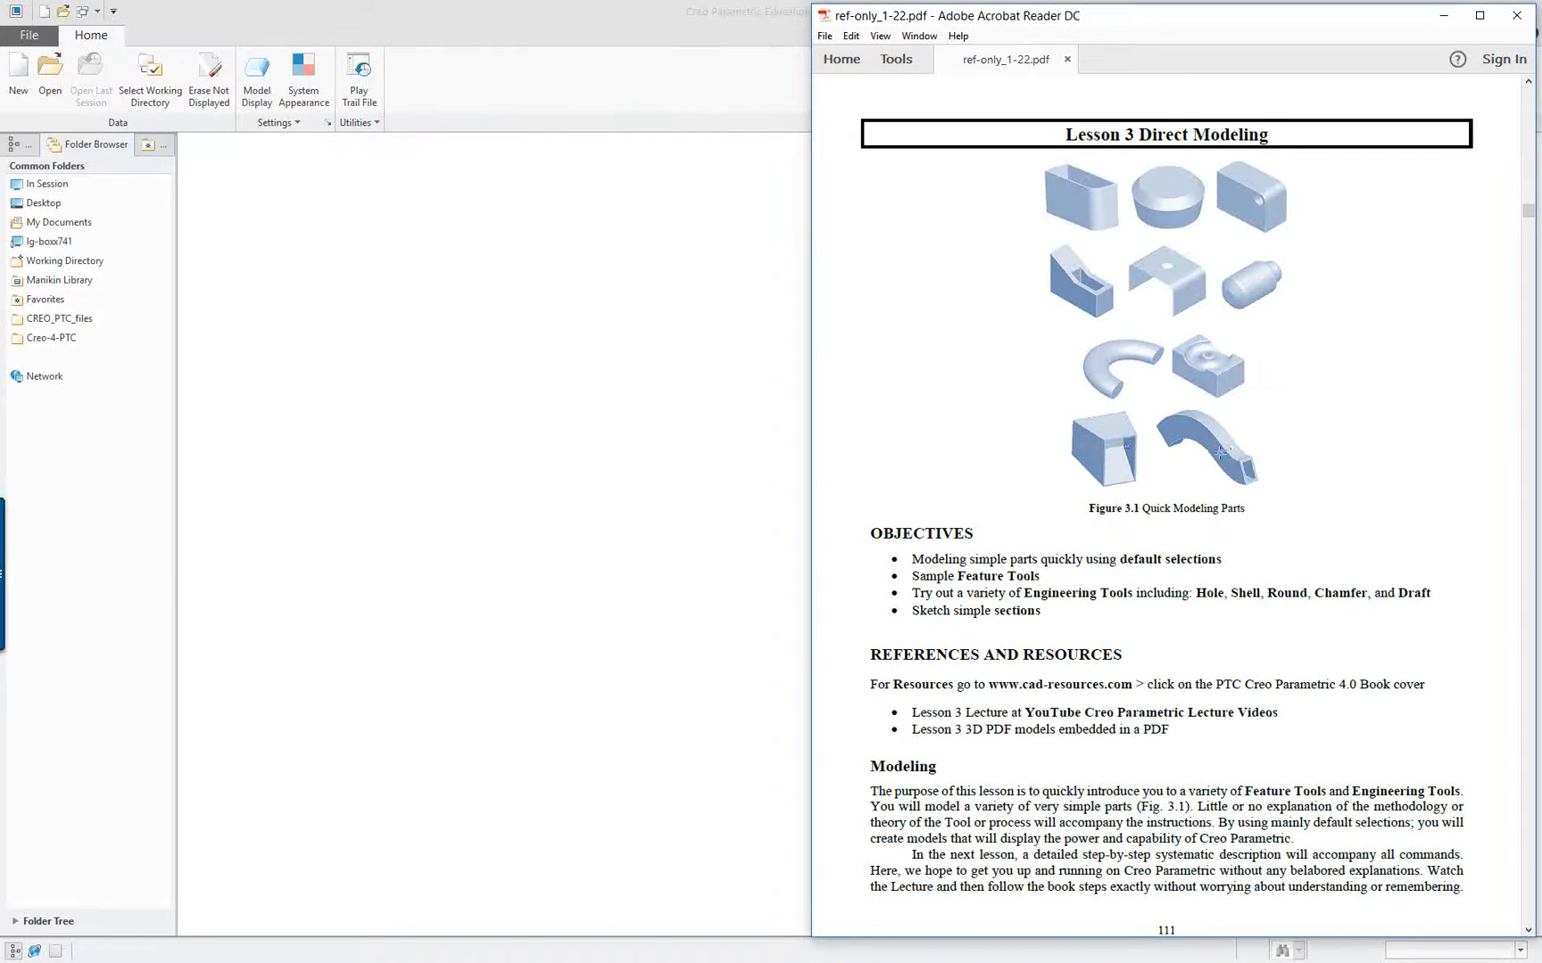
click(781, 458)
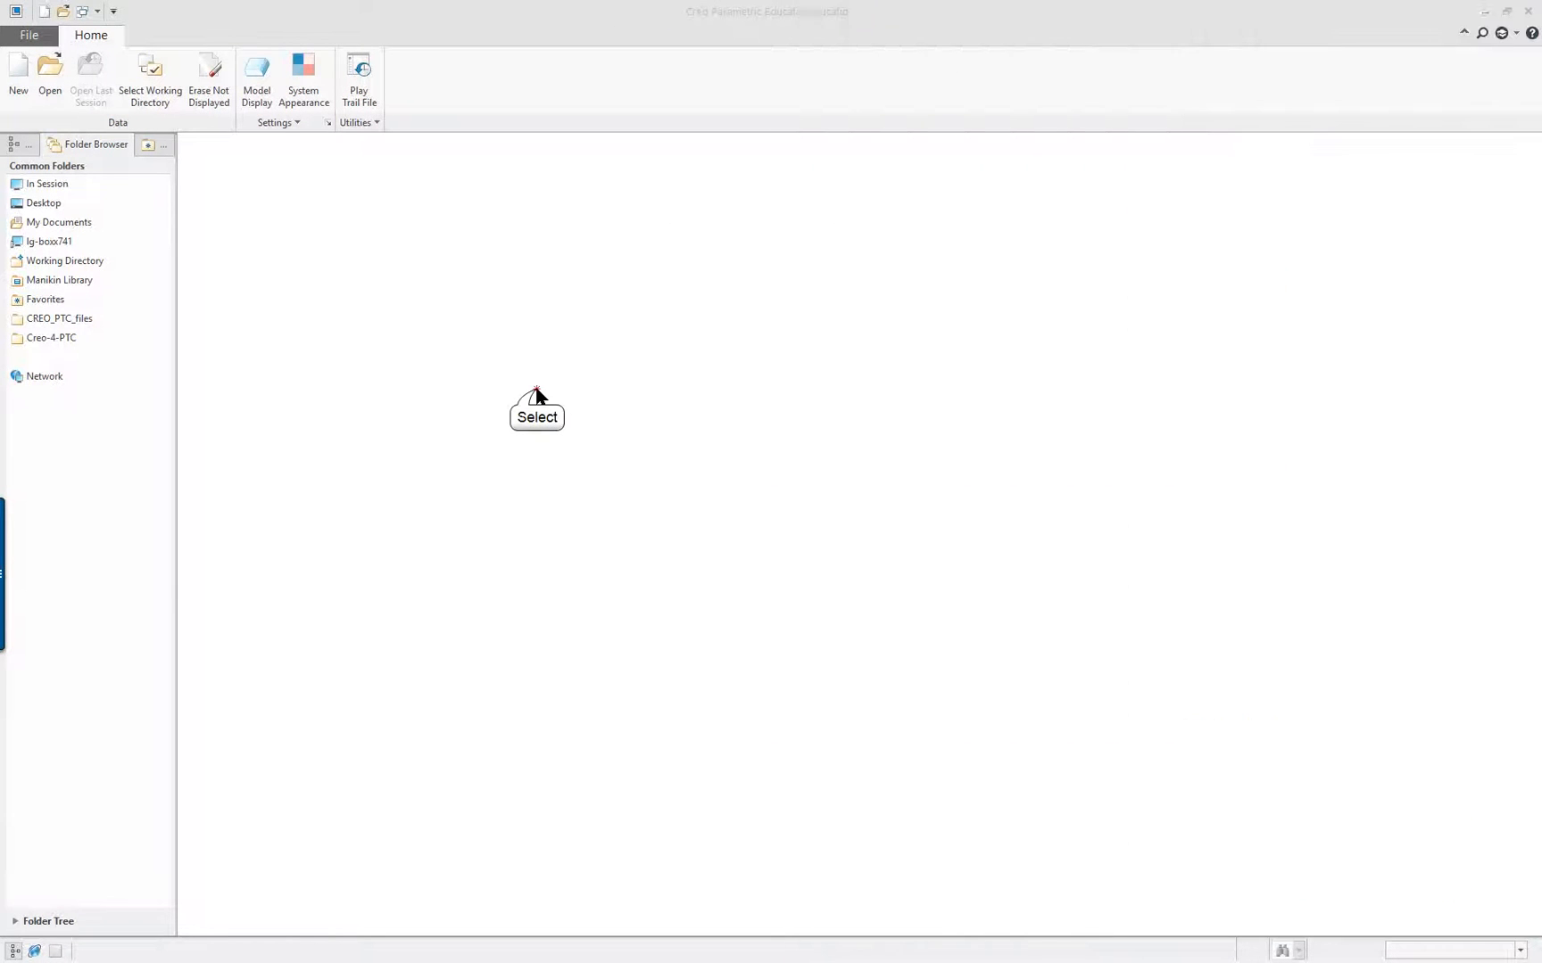
click(13, 71)
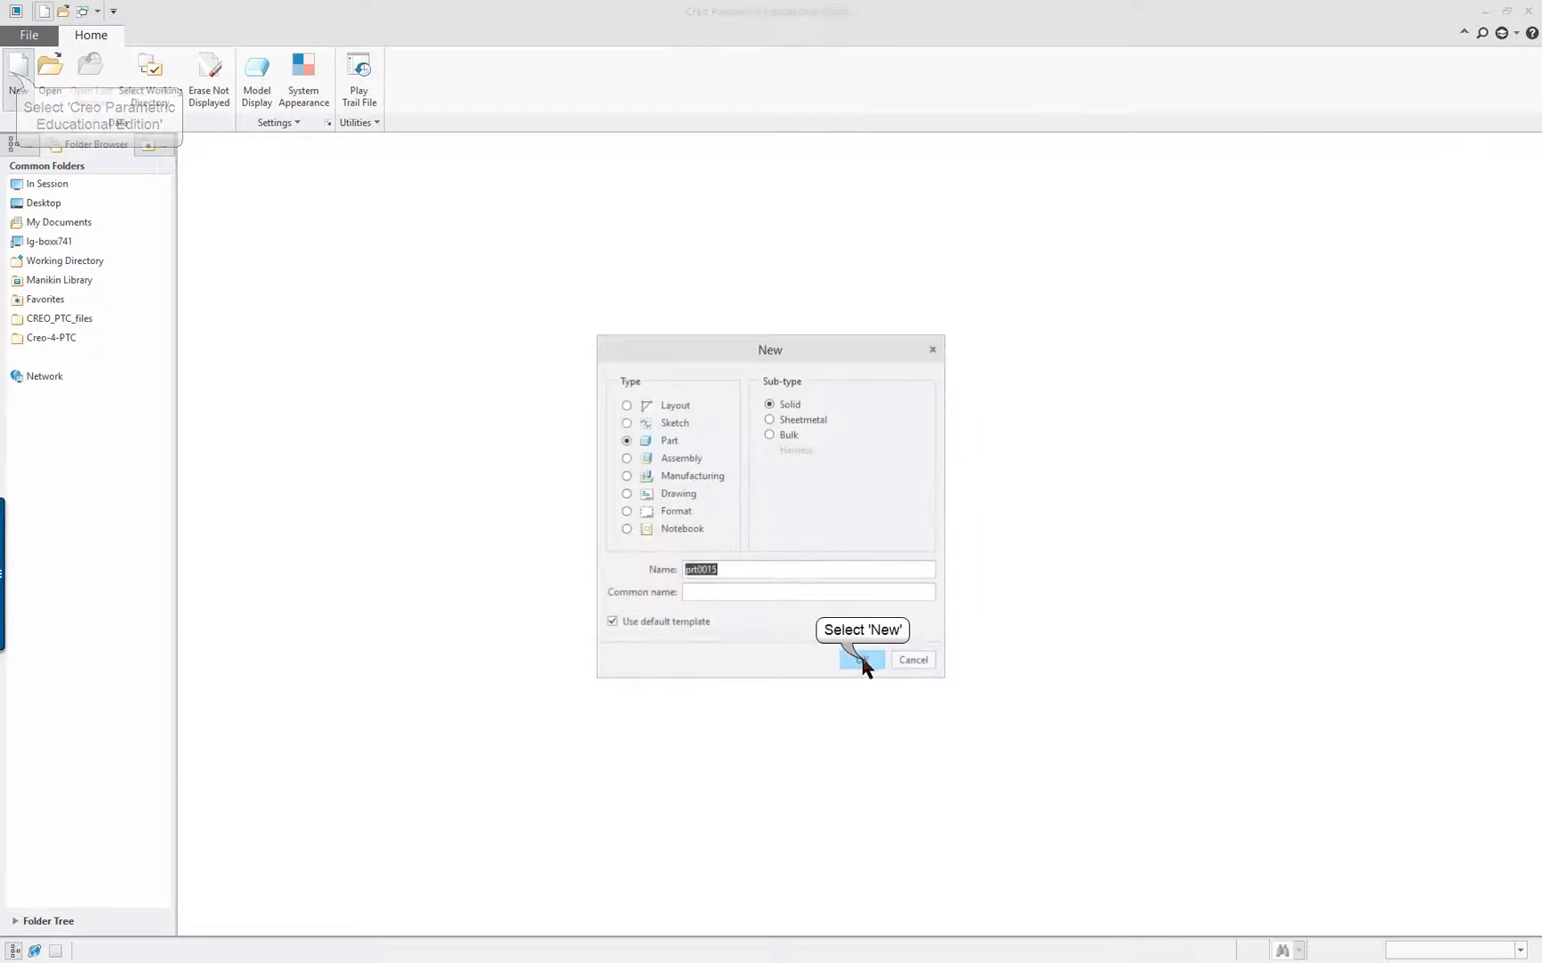
click(857, 650)
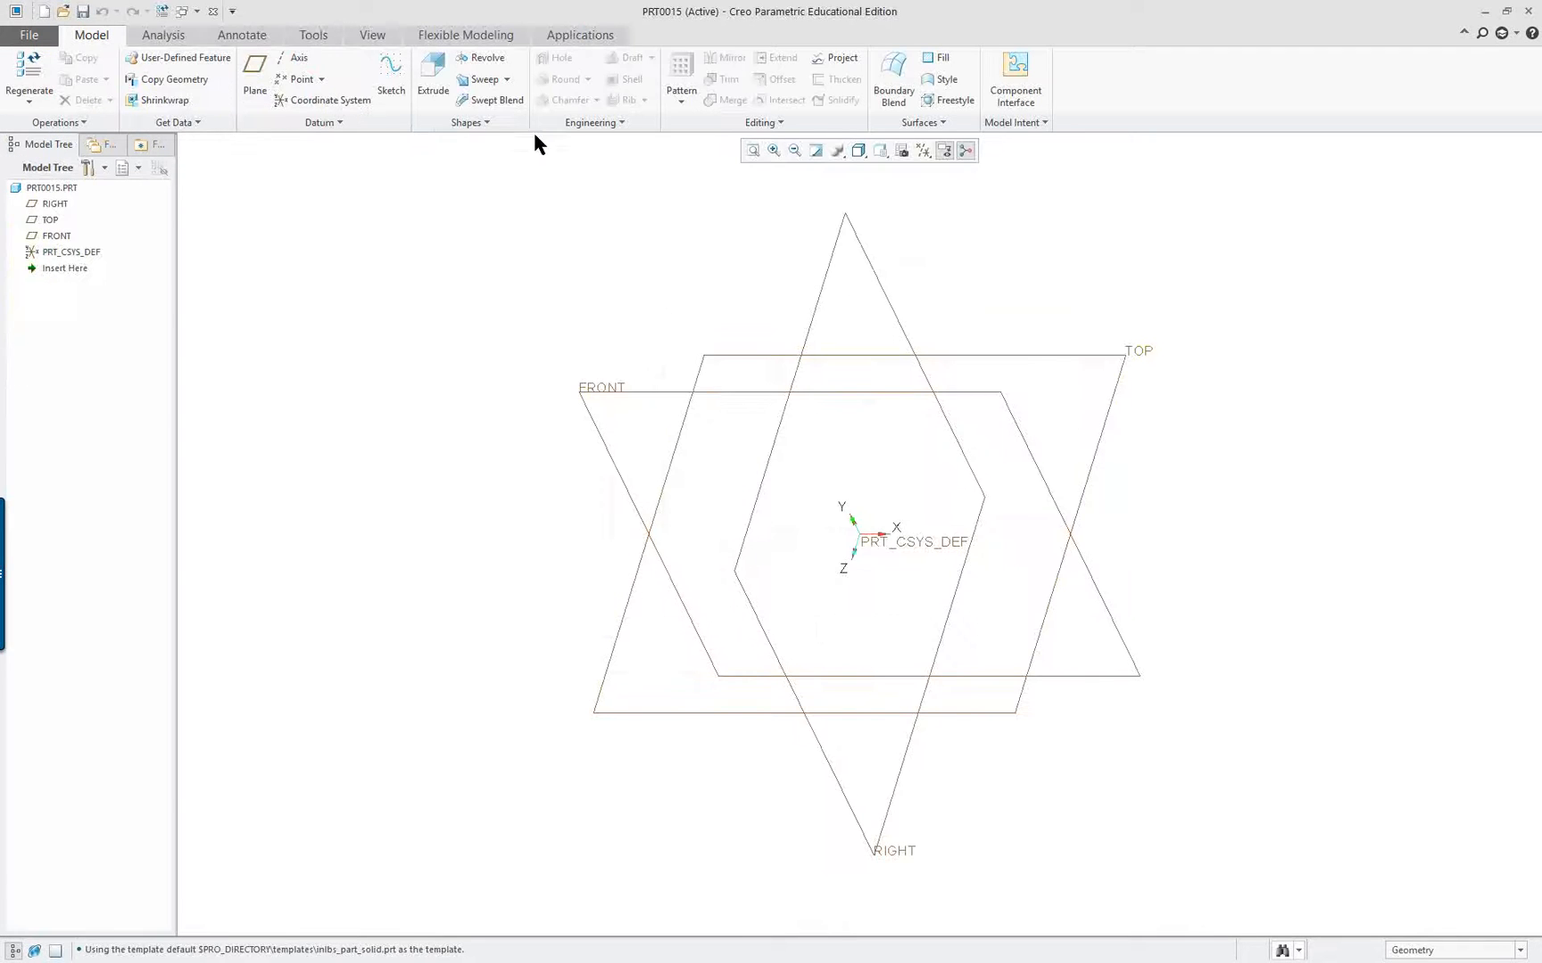
Start a Swept Blend and open a datum sketch on the FRONT plane for its trajectory, viewed square to the plane
click(496, 100)
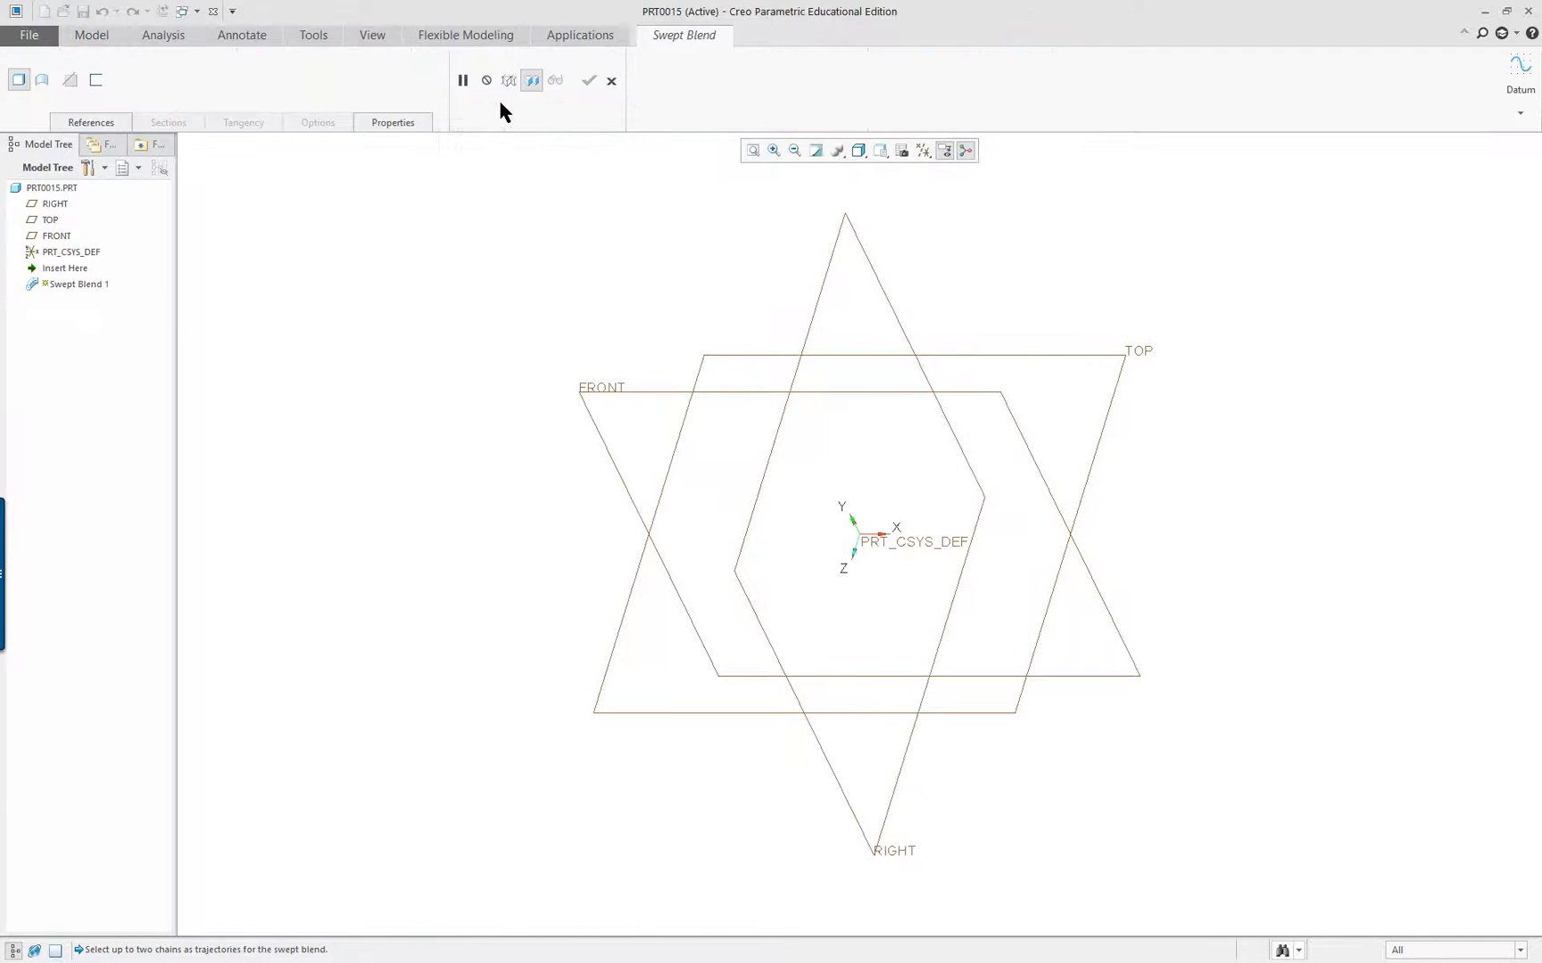
click(92, 124)
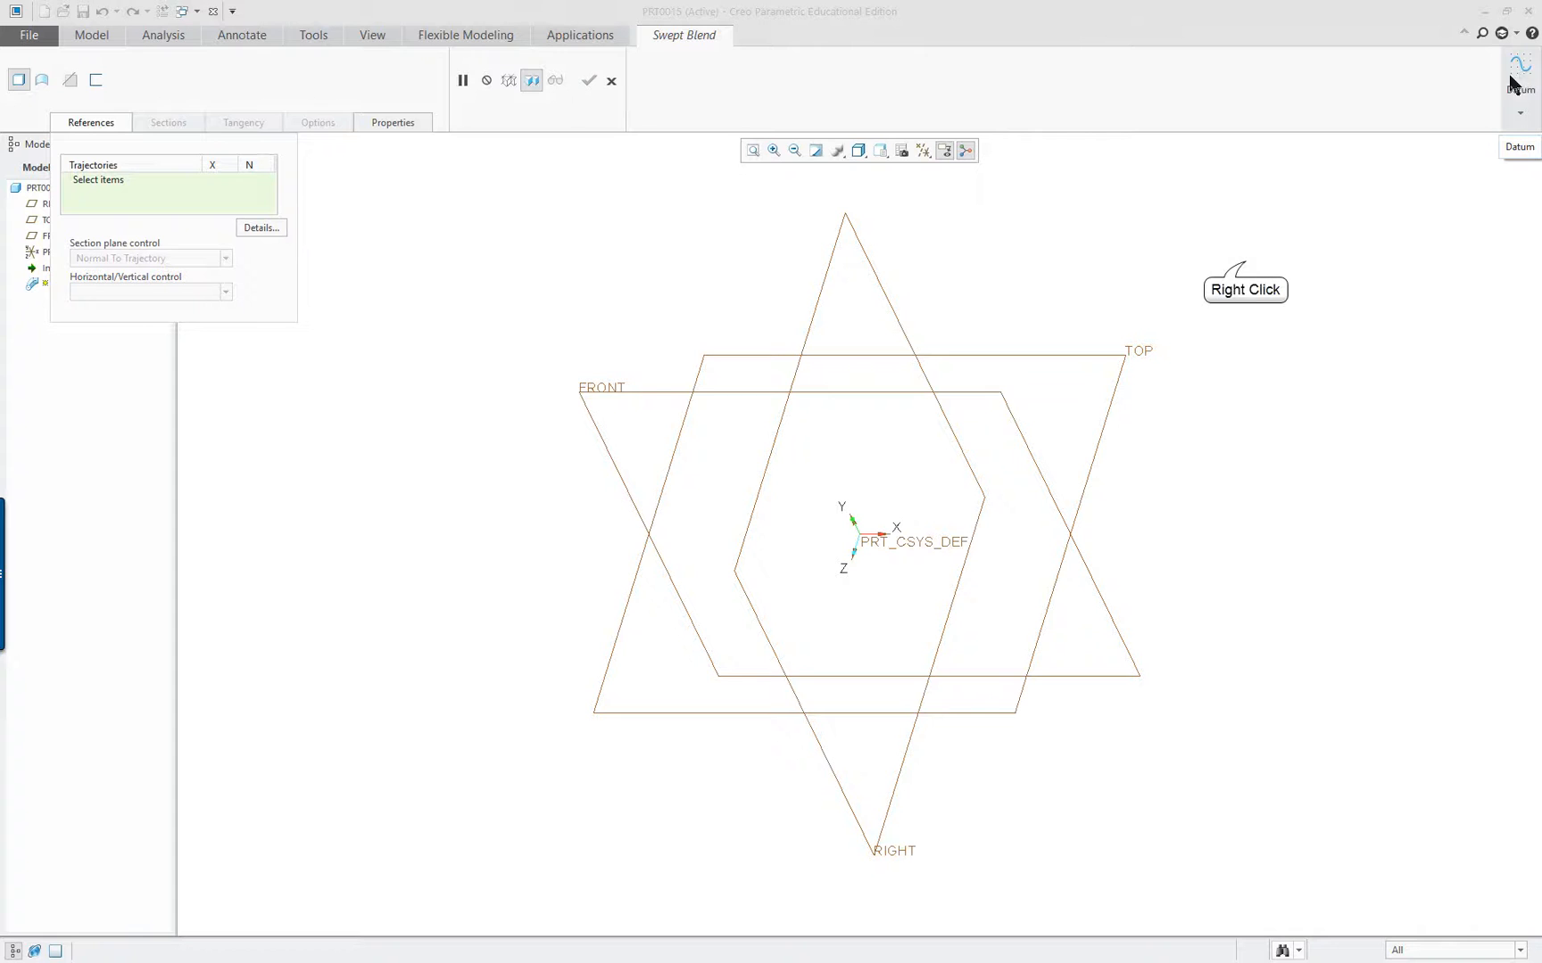
right_click(1244, 259)
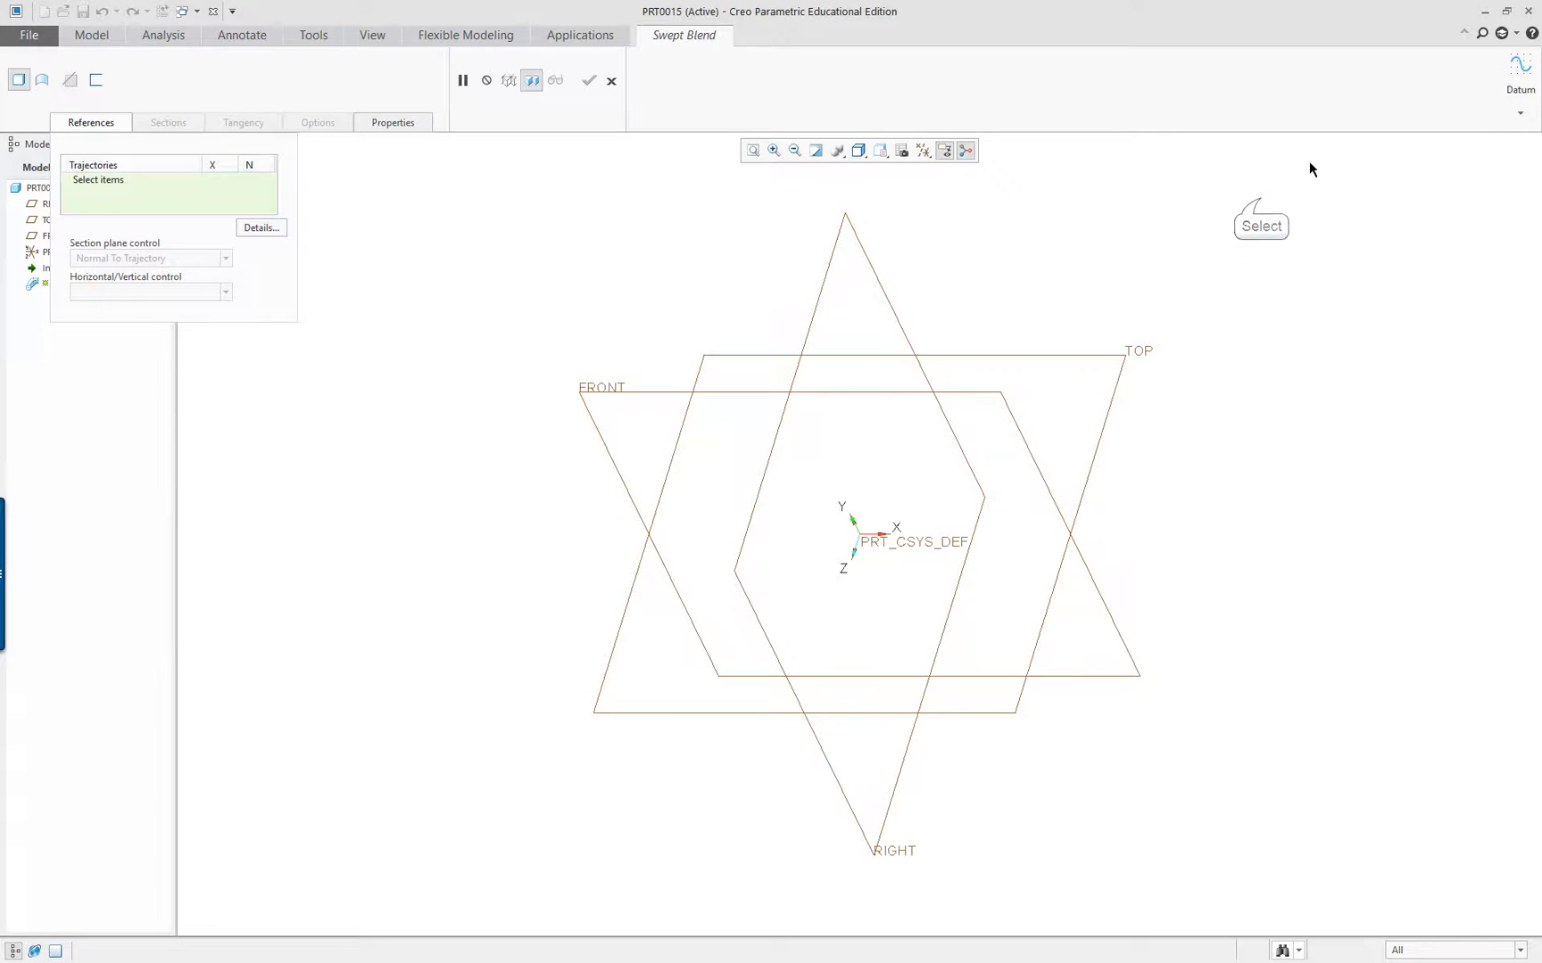
click(1518, 73)
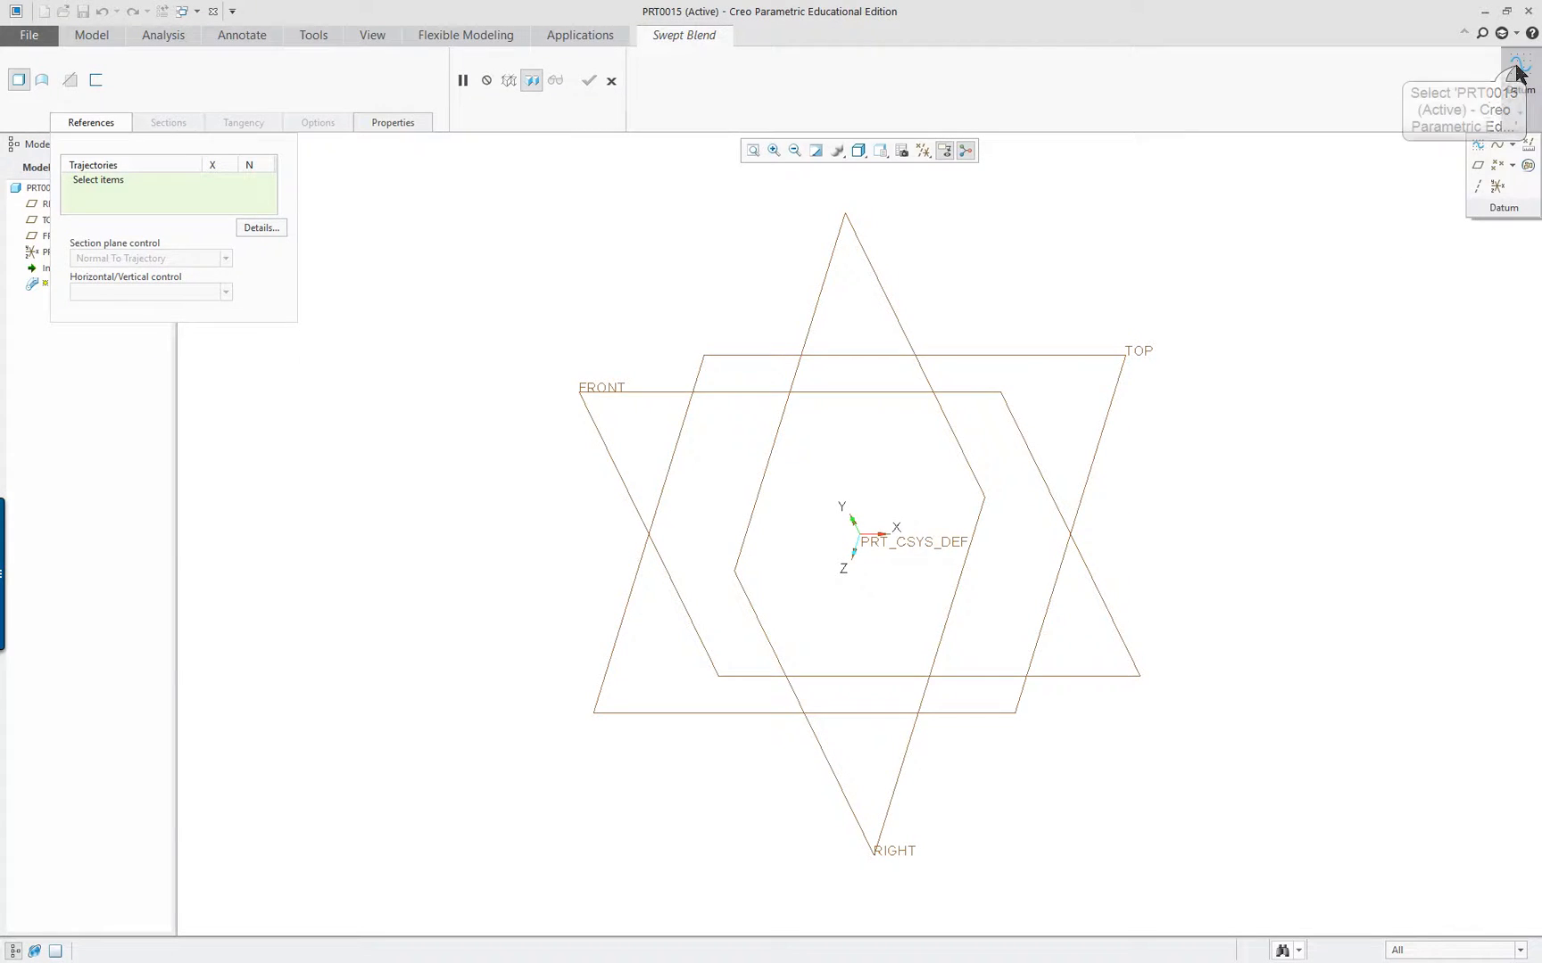
click(1475, 150)
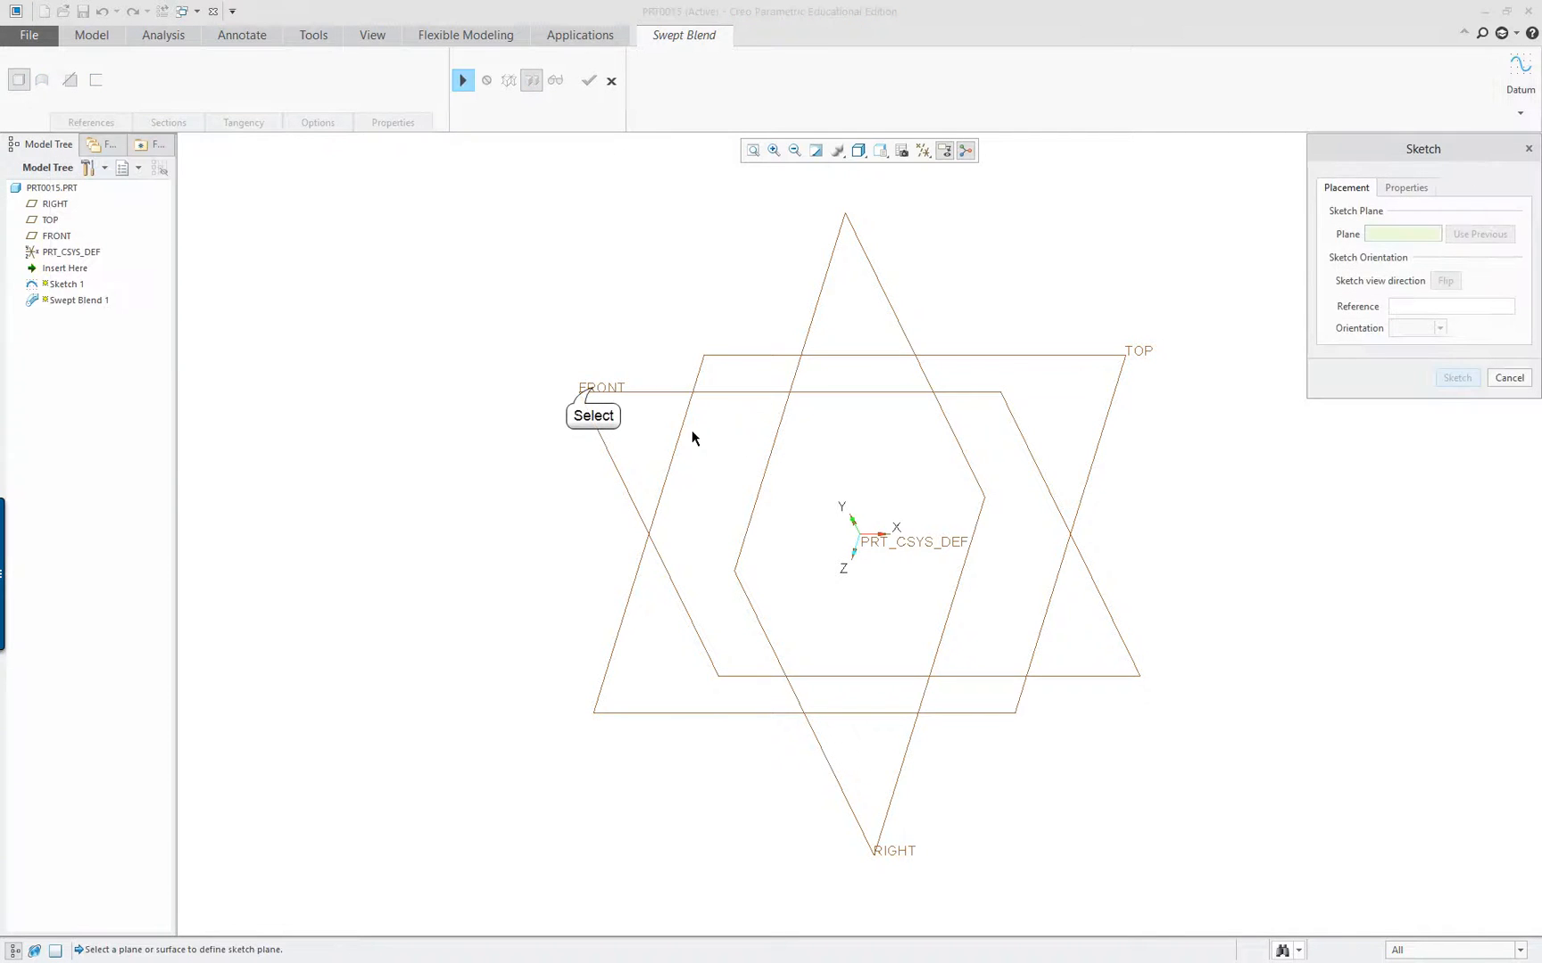
click(593, 387)
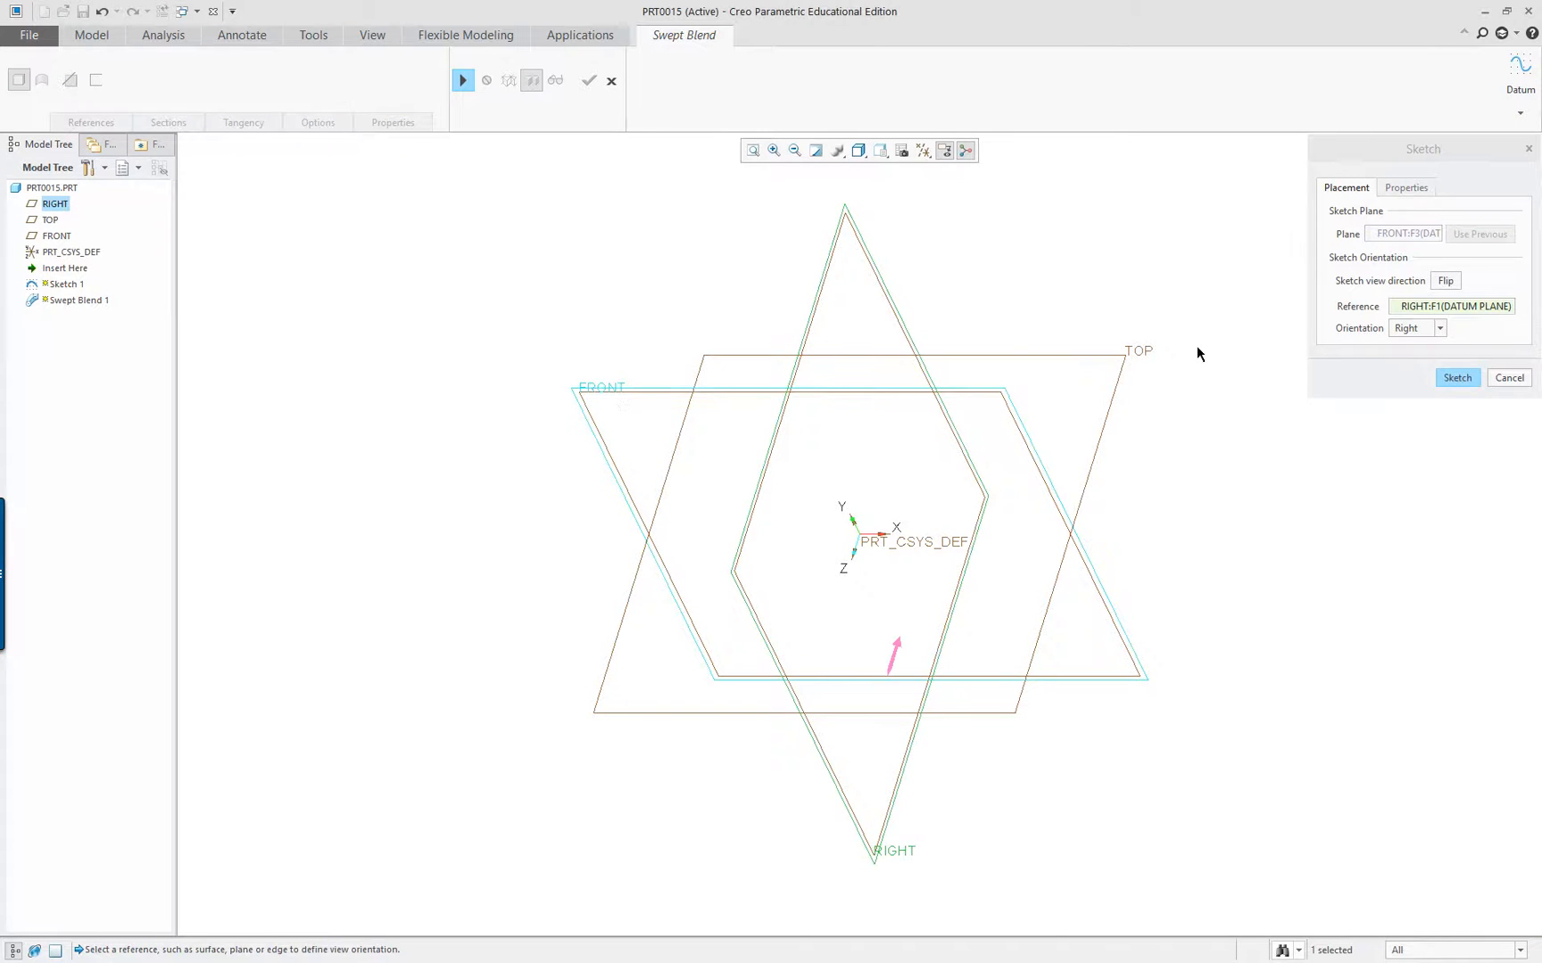
click(1457, 377)
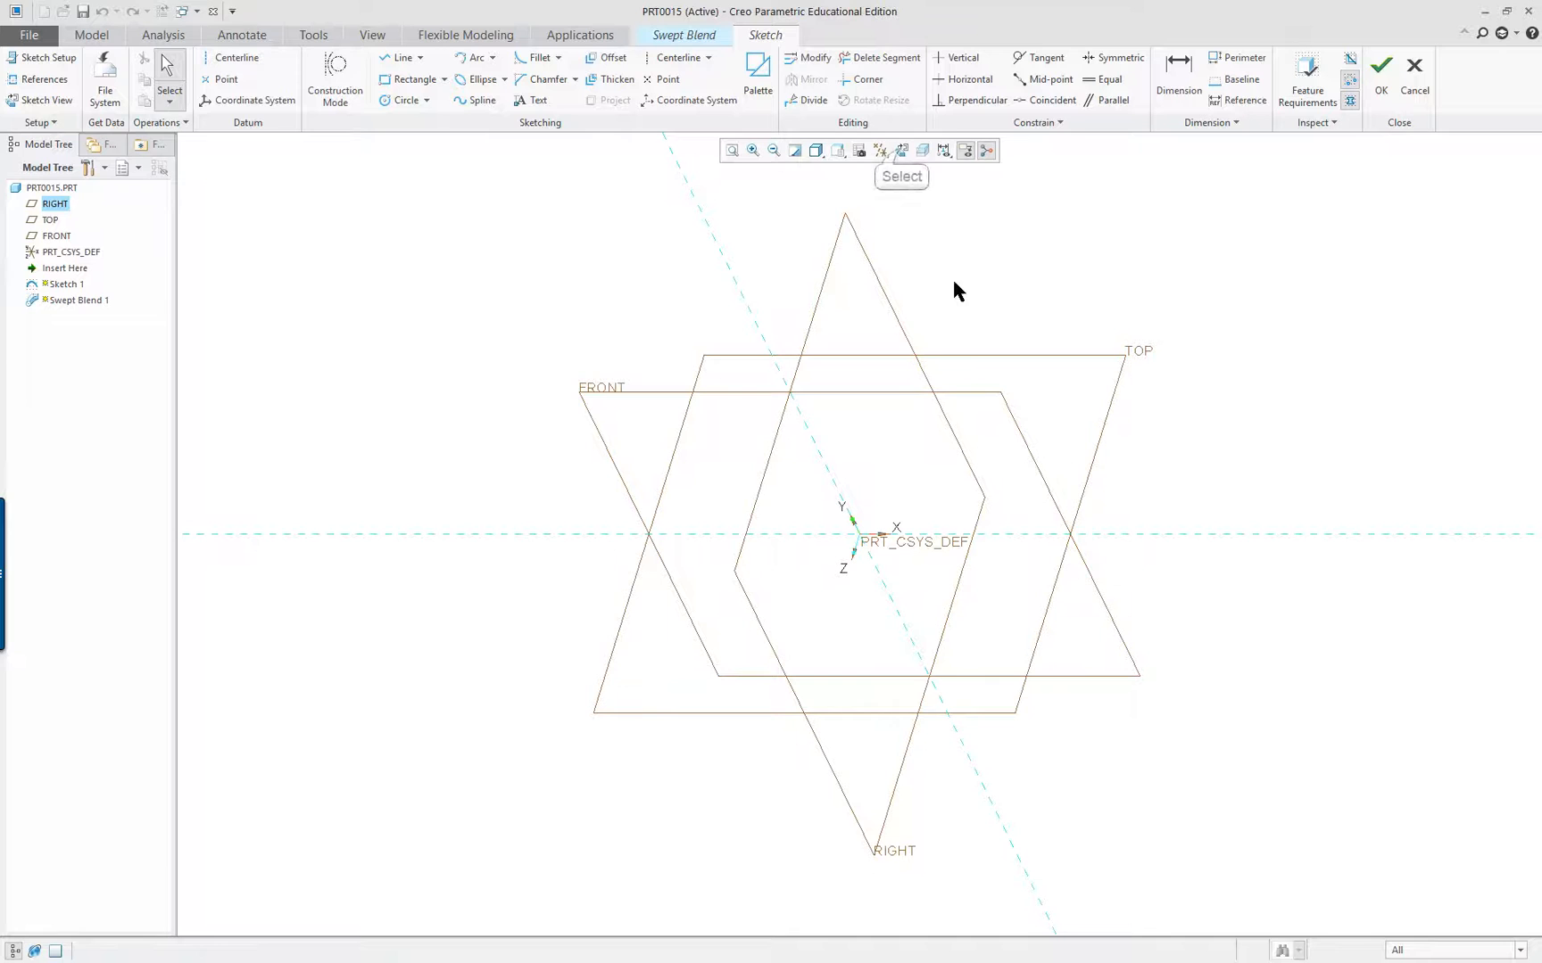
click(901, 150)
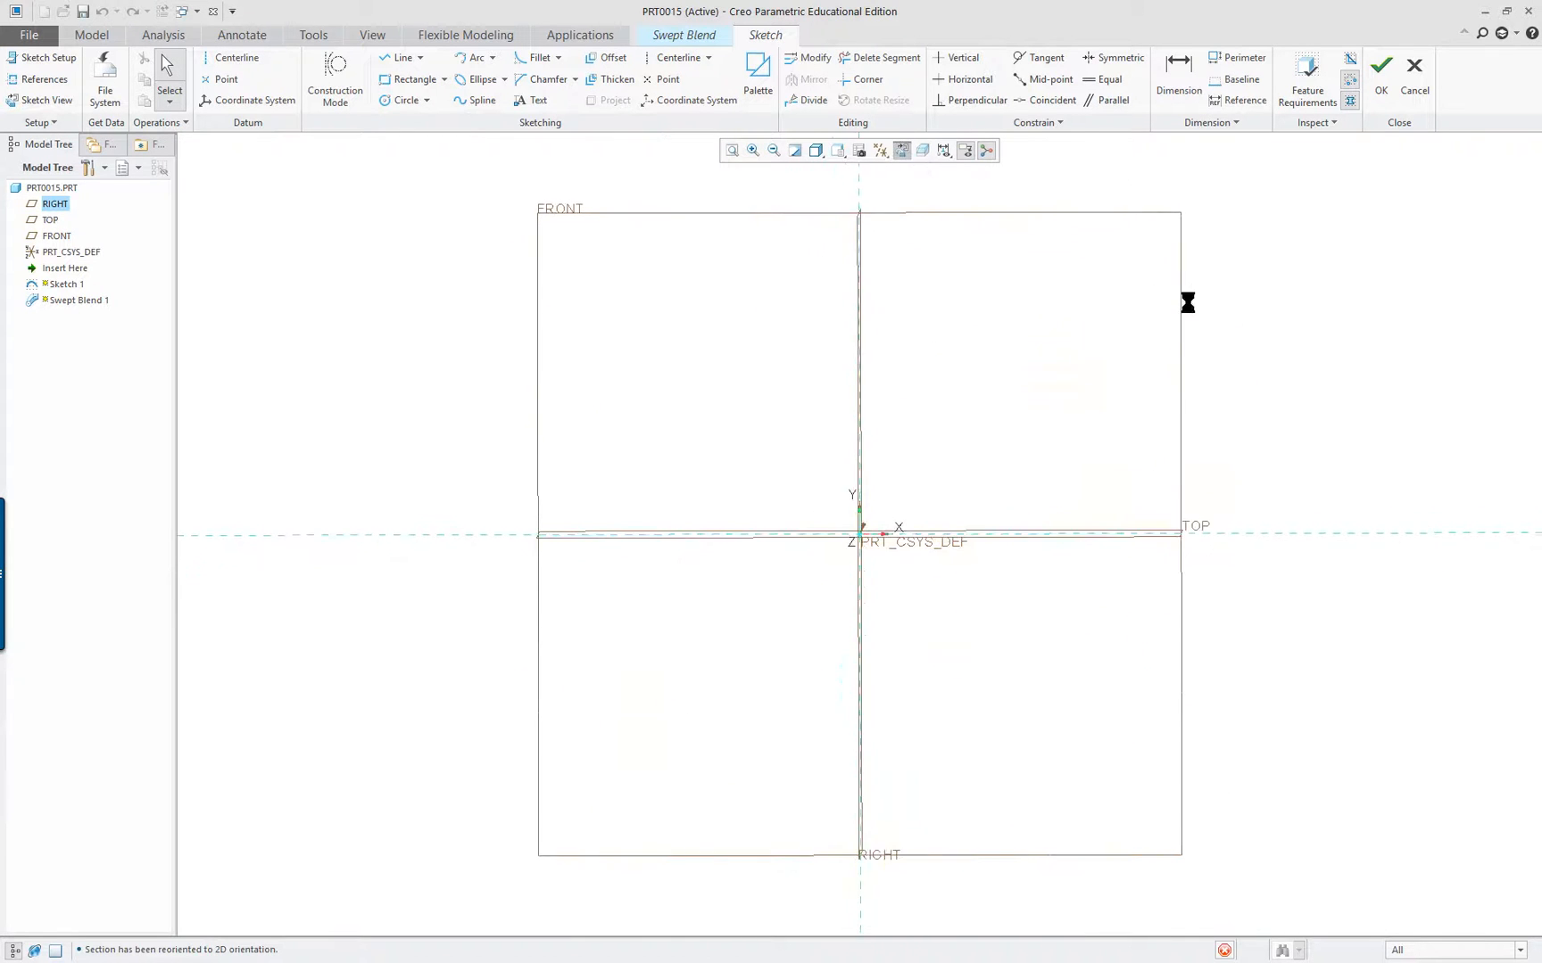
Sketch the trajectory as a four-point spline arching from the origin to an end point about 266 across and 186 up
click(477, 100)
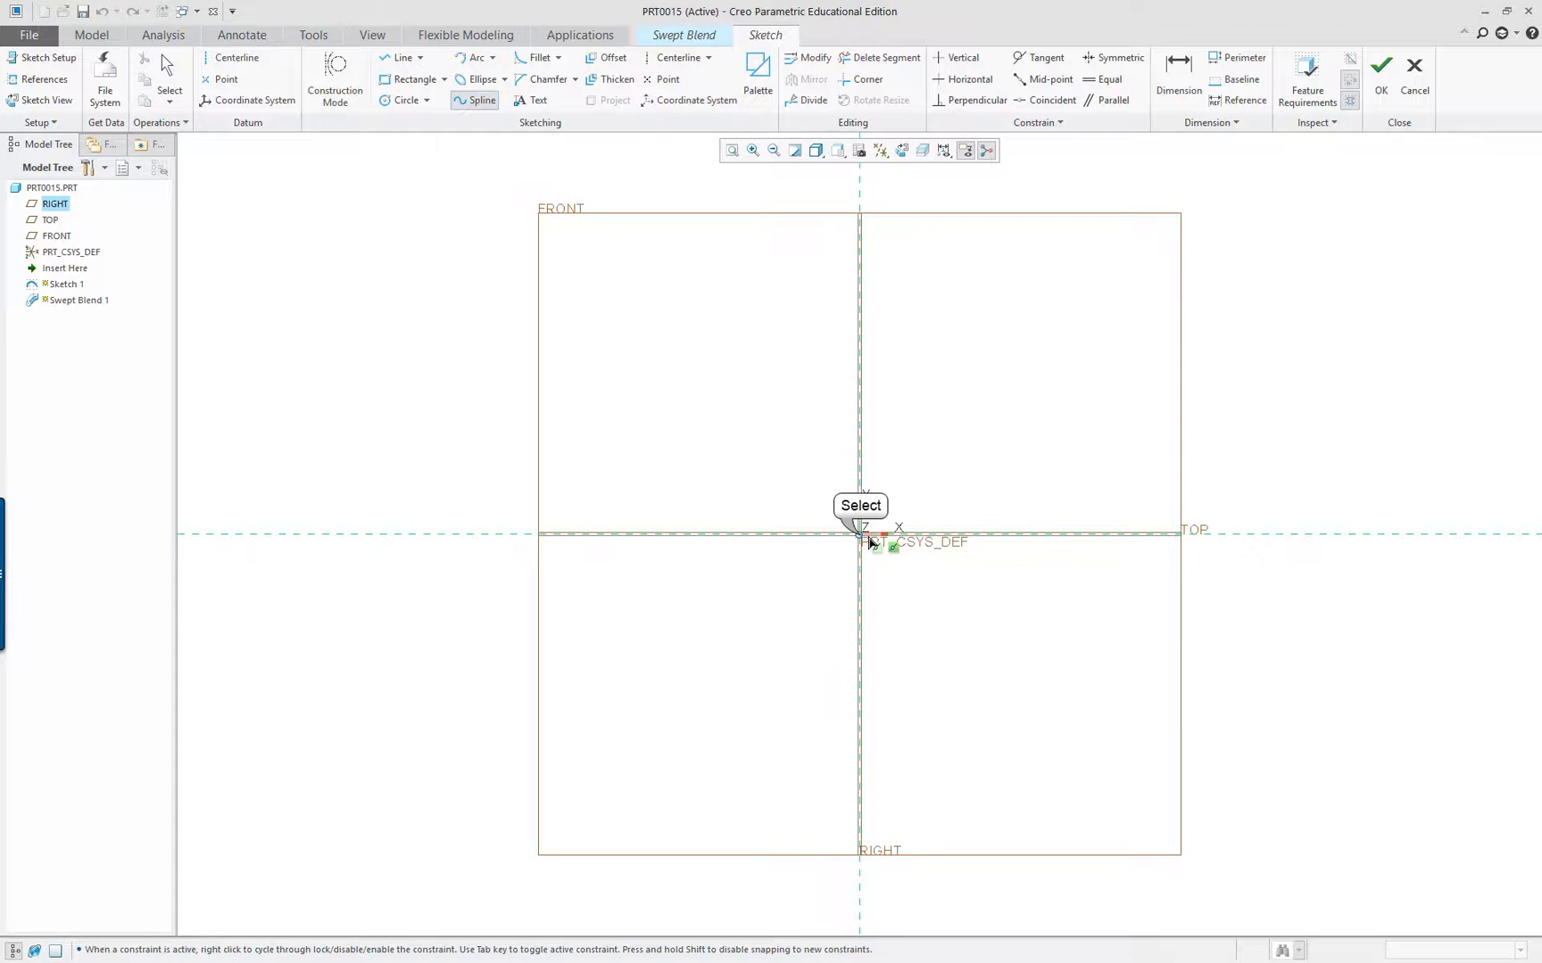
click(859, 534)
click(1060, 323)
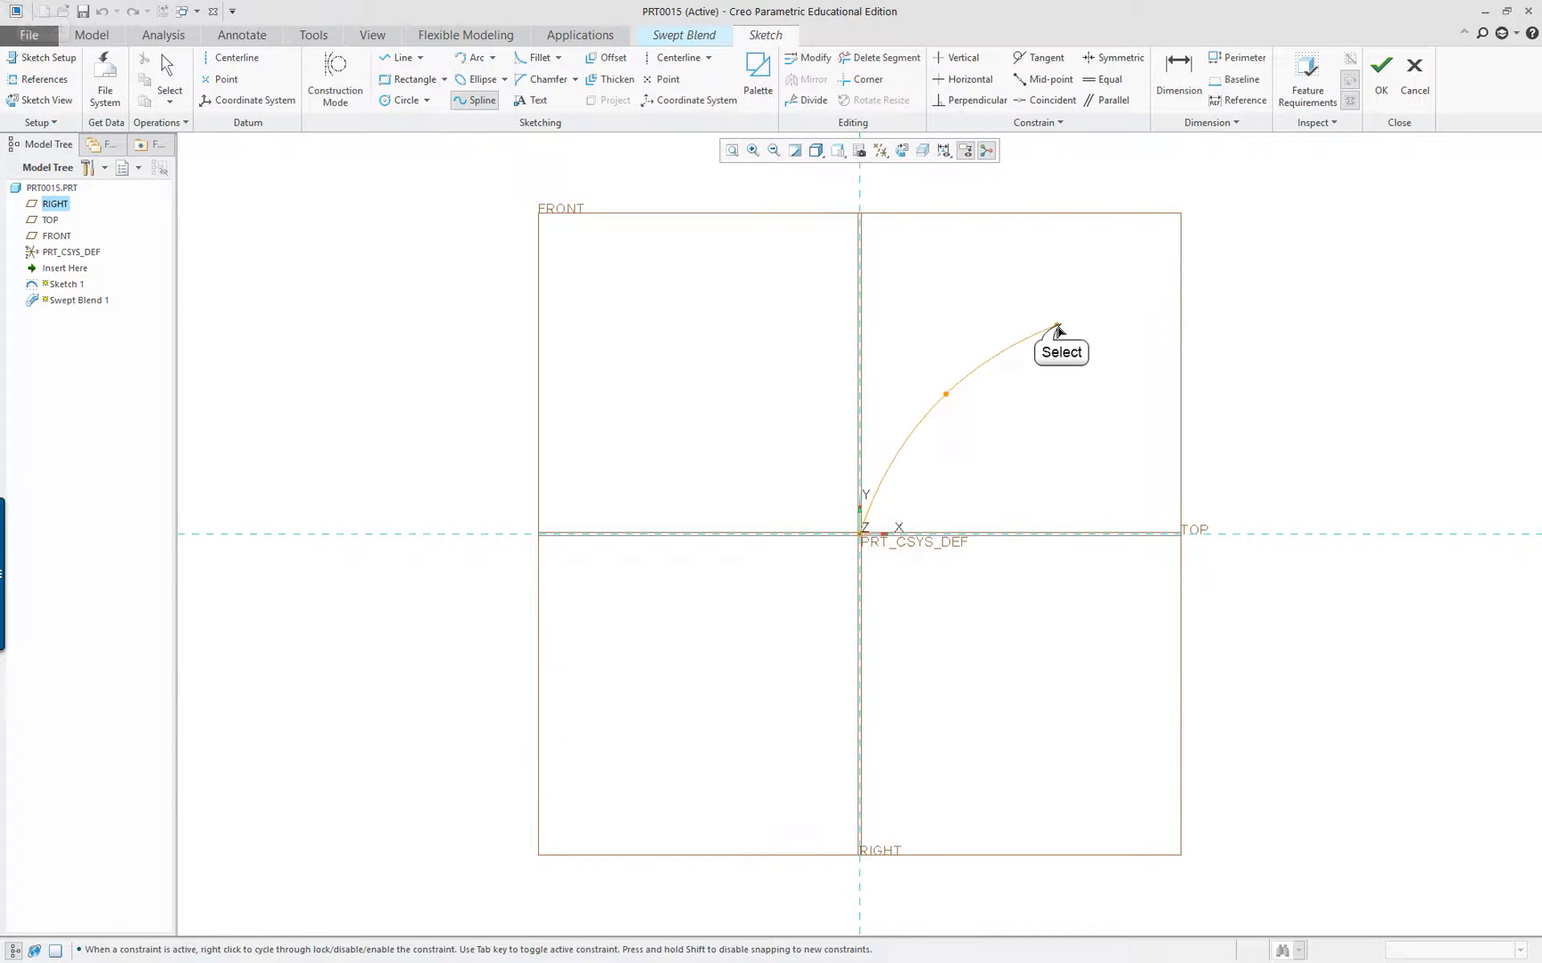
click(1196, 299)
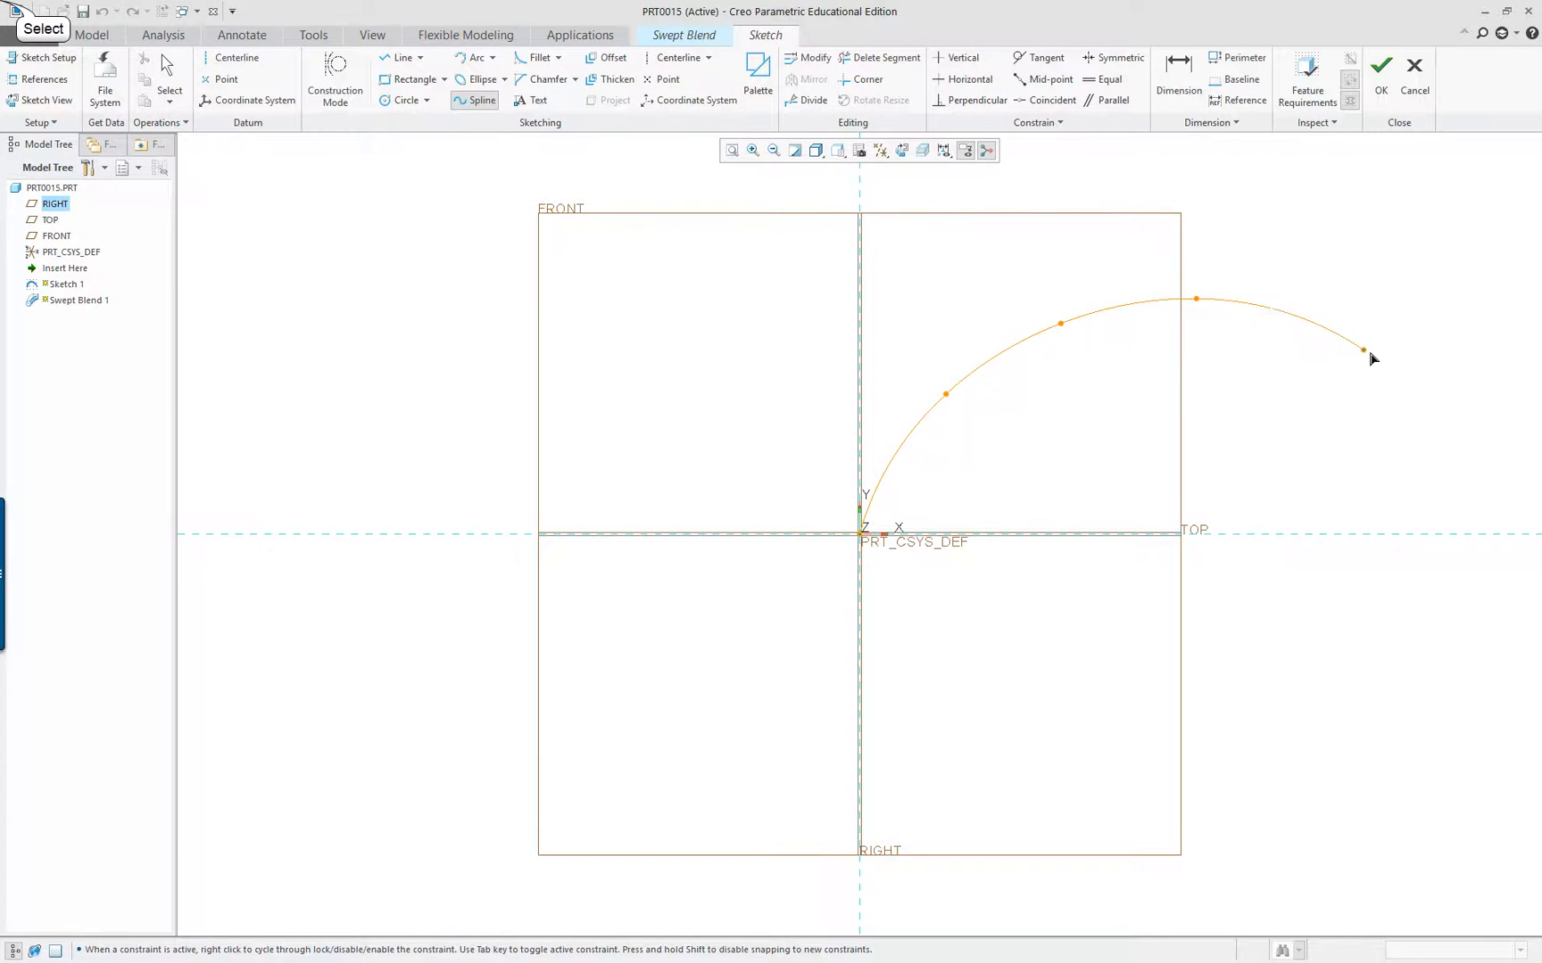
middle_click(1369, 356)
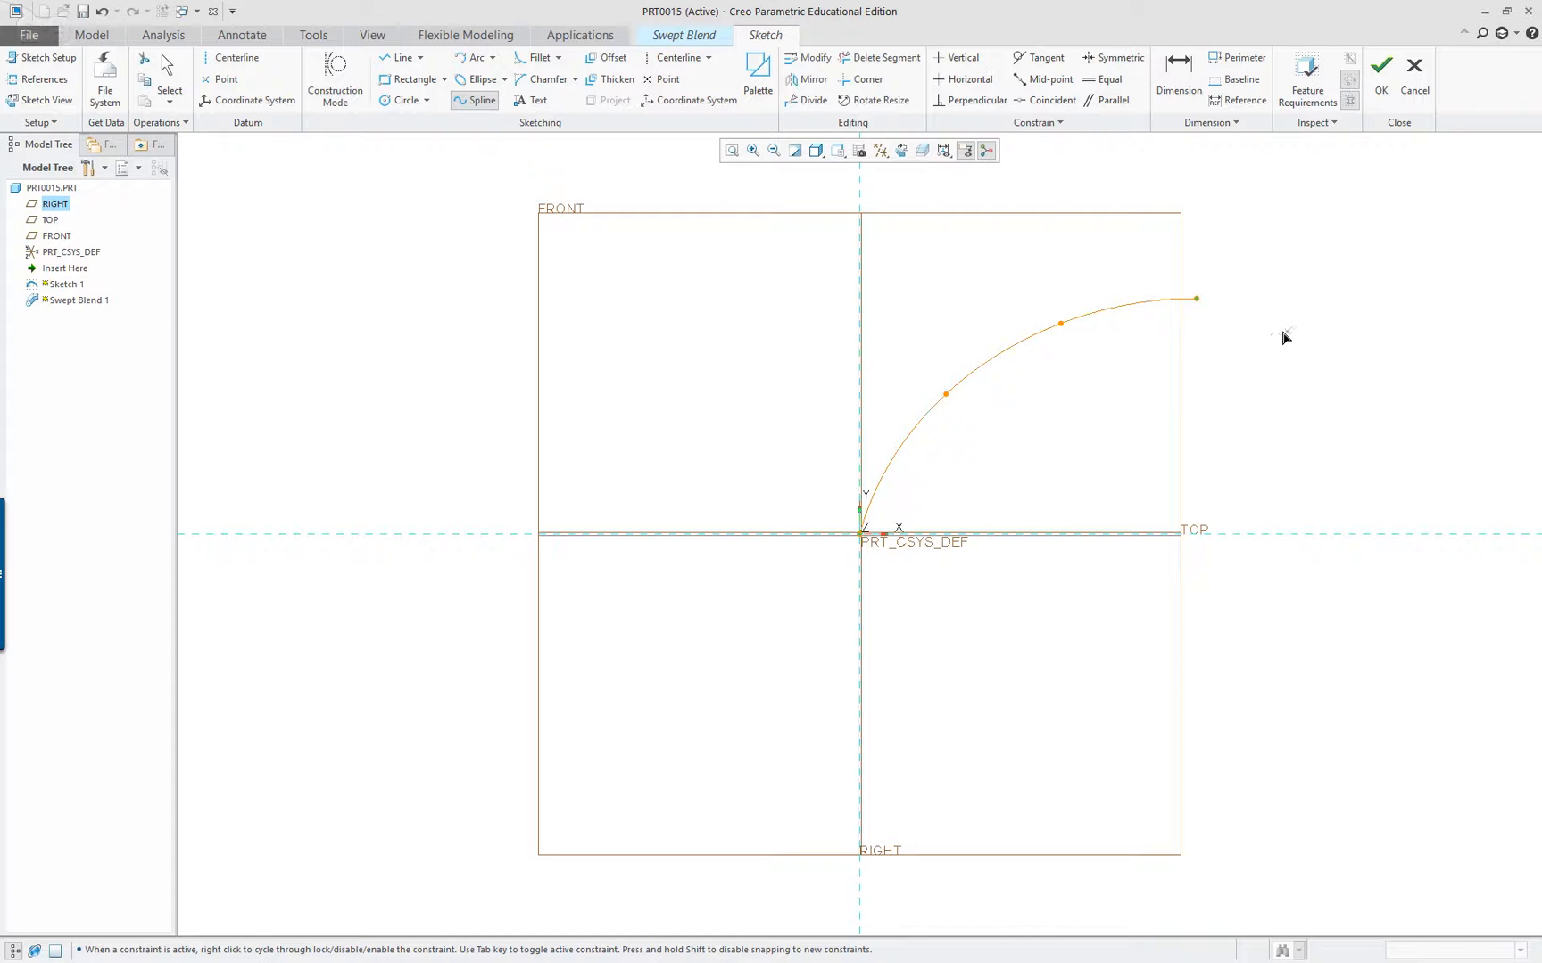
click(1336, 342)
middle_click(1065, 420)
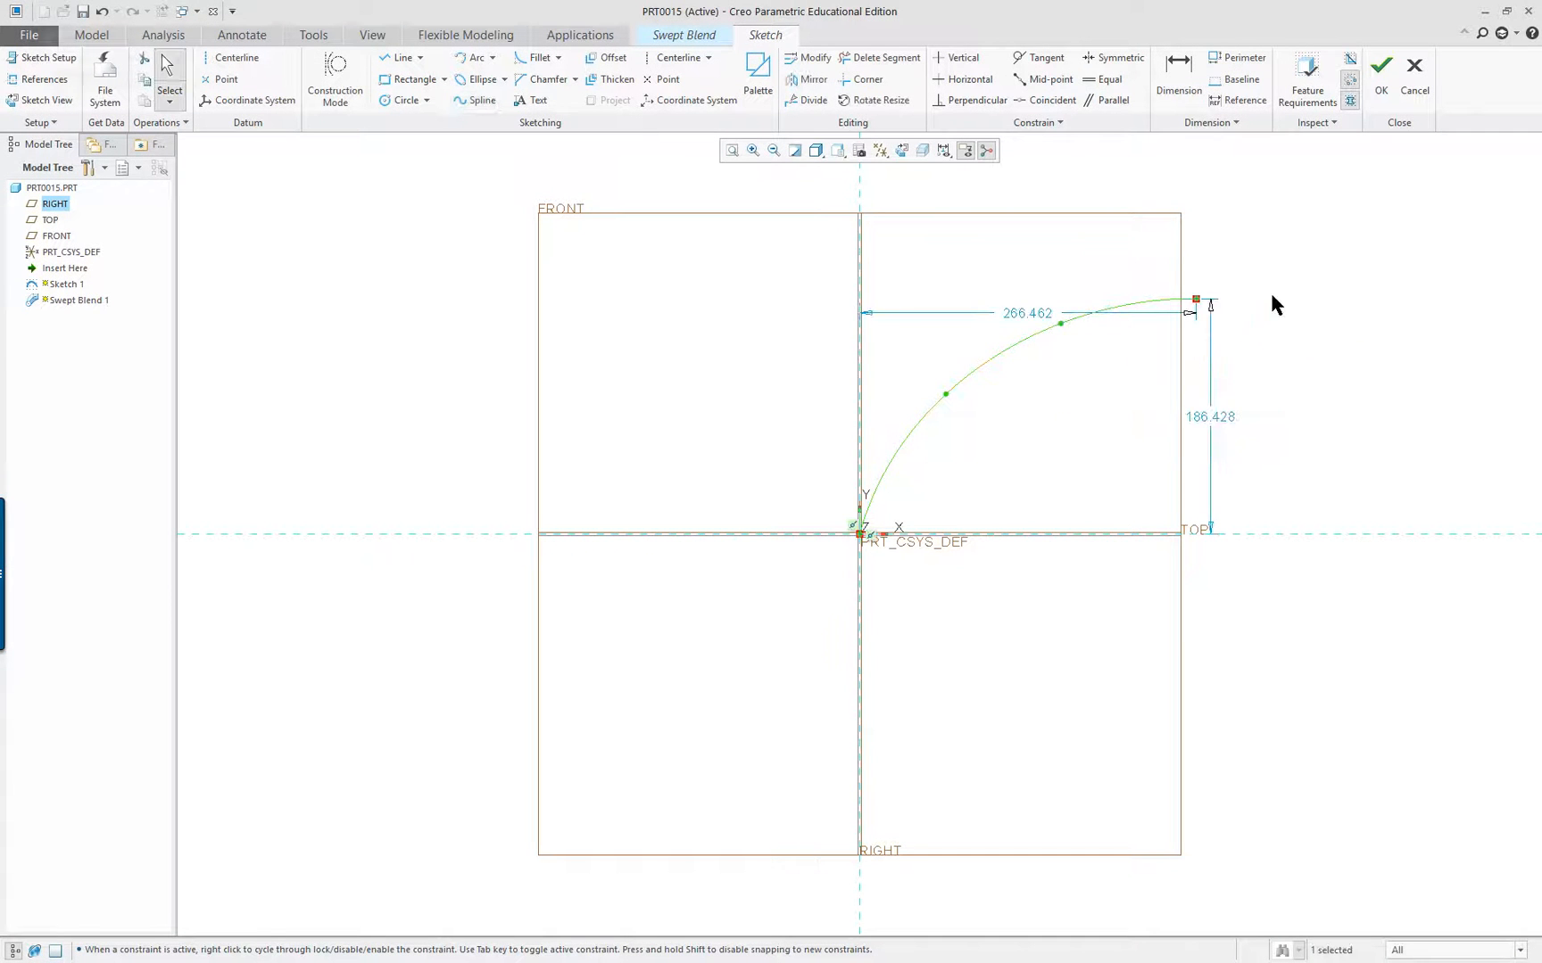
Undo the four-point trajectory spline so the sketch on the FRONT plane is empty again
click(102, 11)
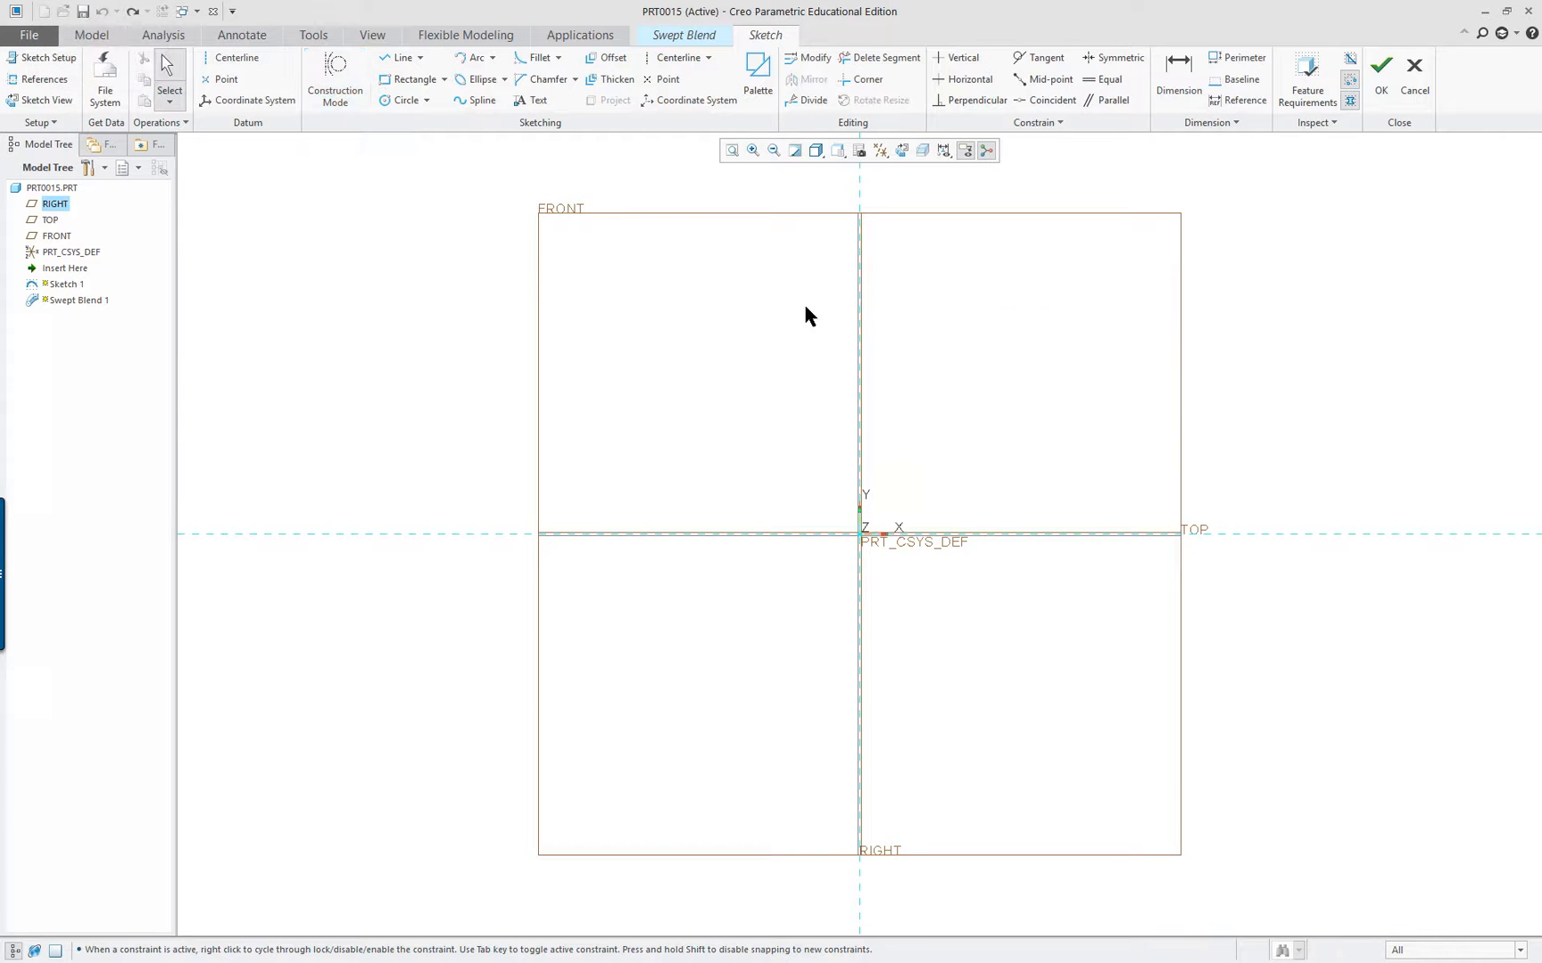
click(475, 100)
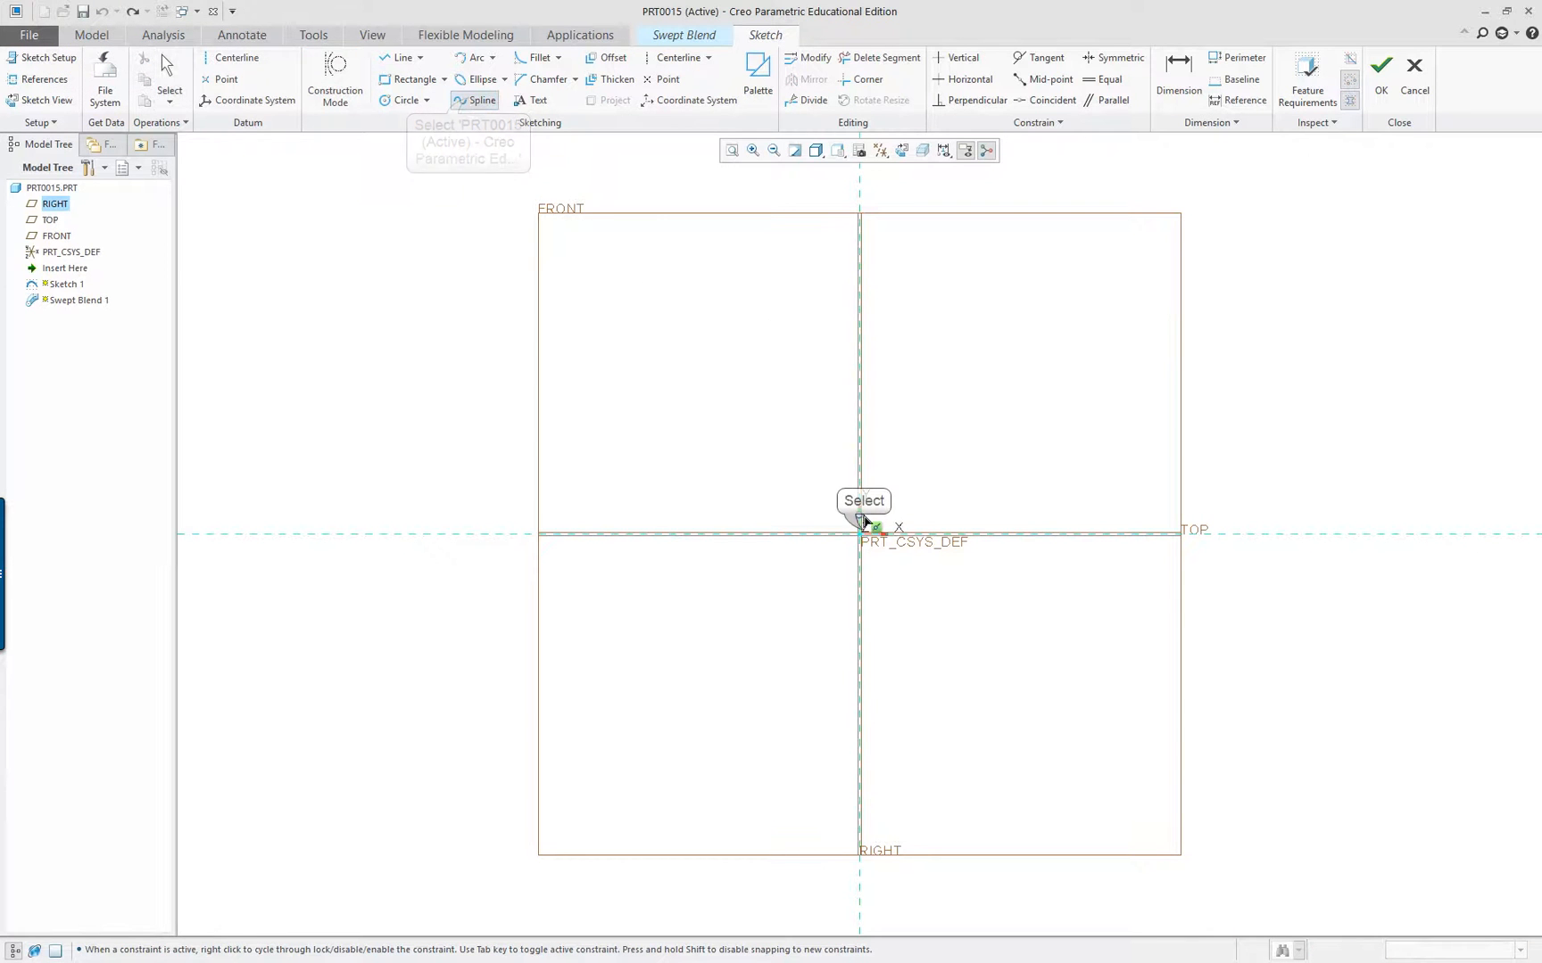
click(860, 533)
middle_click(960, 389)
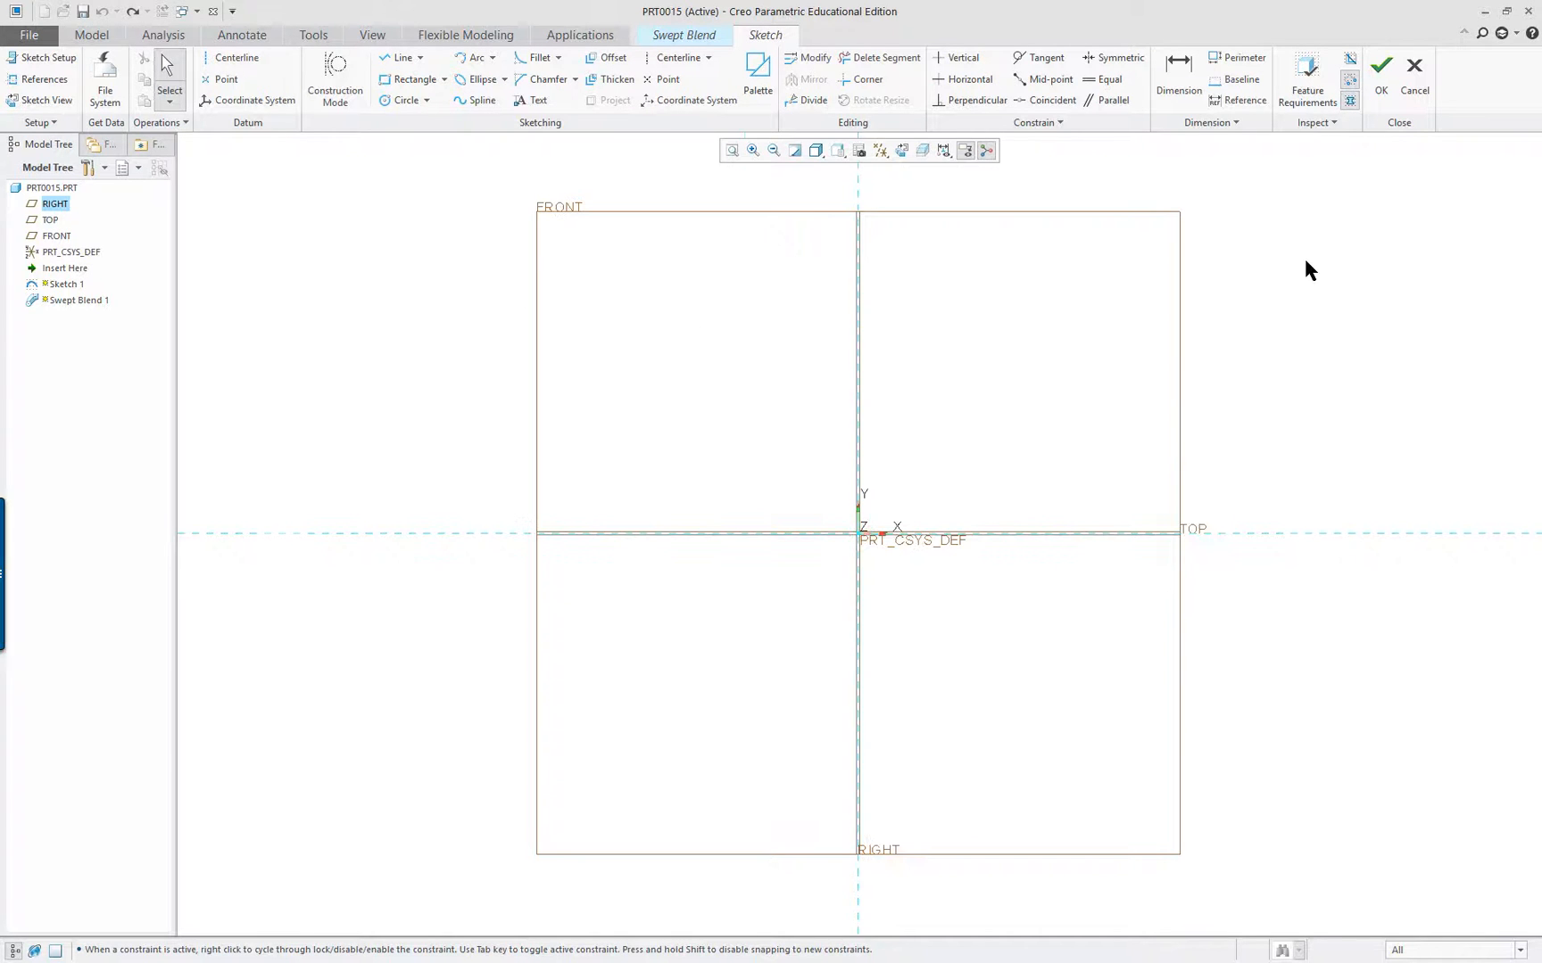
mouse_move(1283, 259)
middle_down()
mouse_move(1128, 364)
mouse_move(1083, 327)
middle_up()
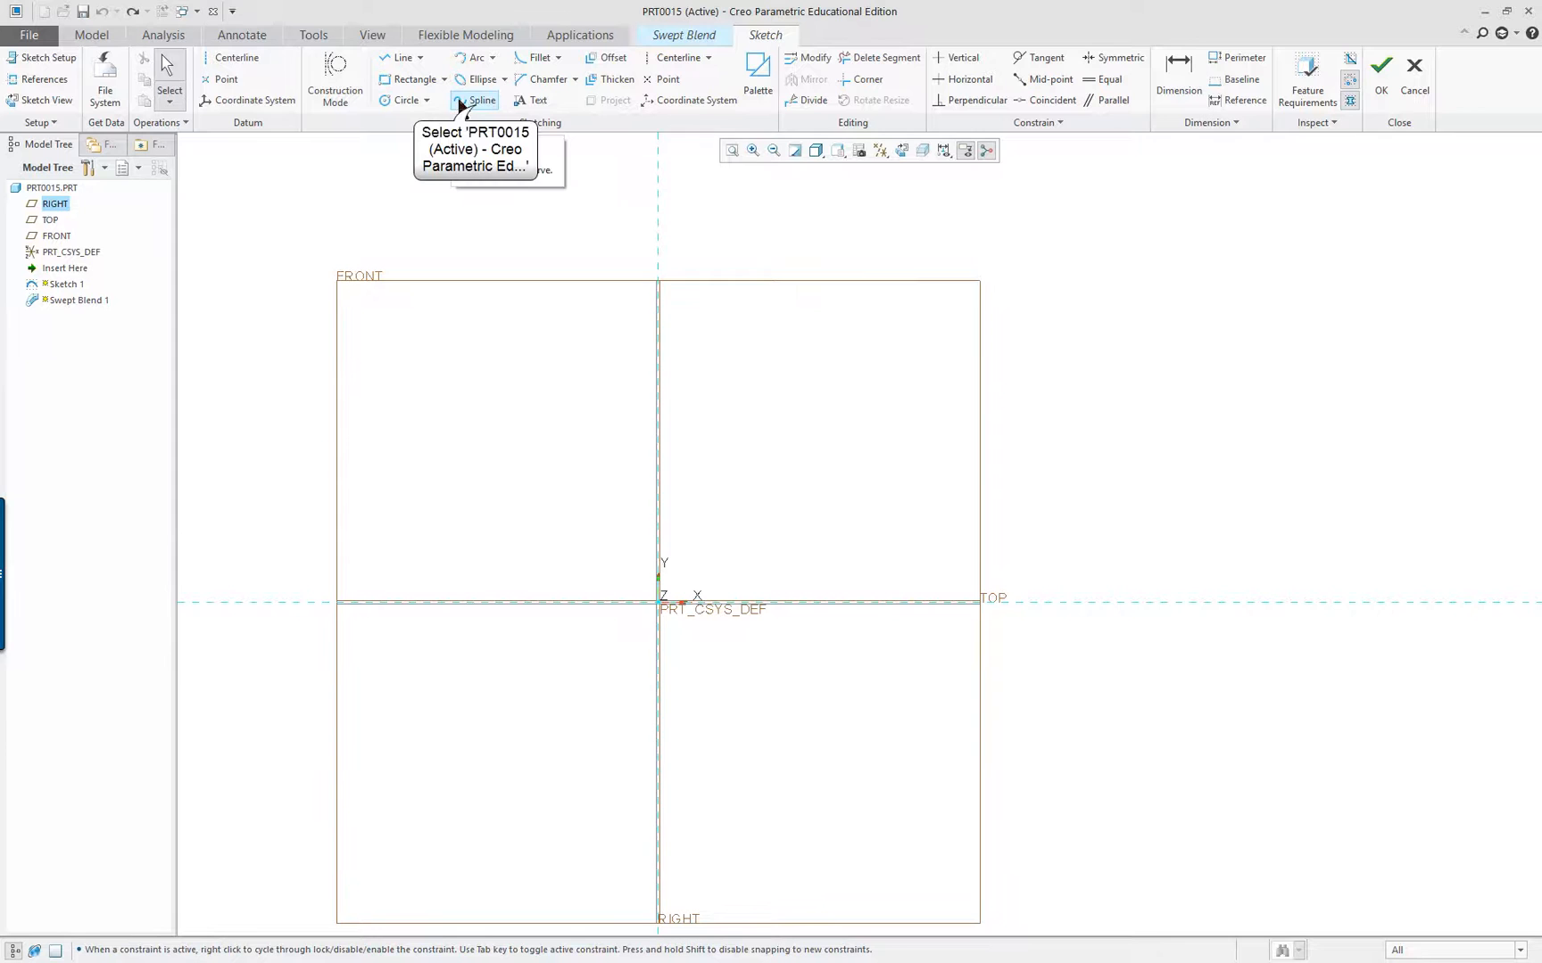
Sketch a five-point spline arching from the origin to an end point about 461 across and 80 up
click(476, 101)
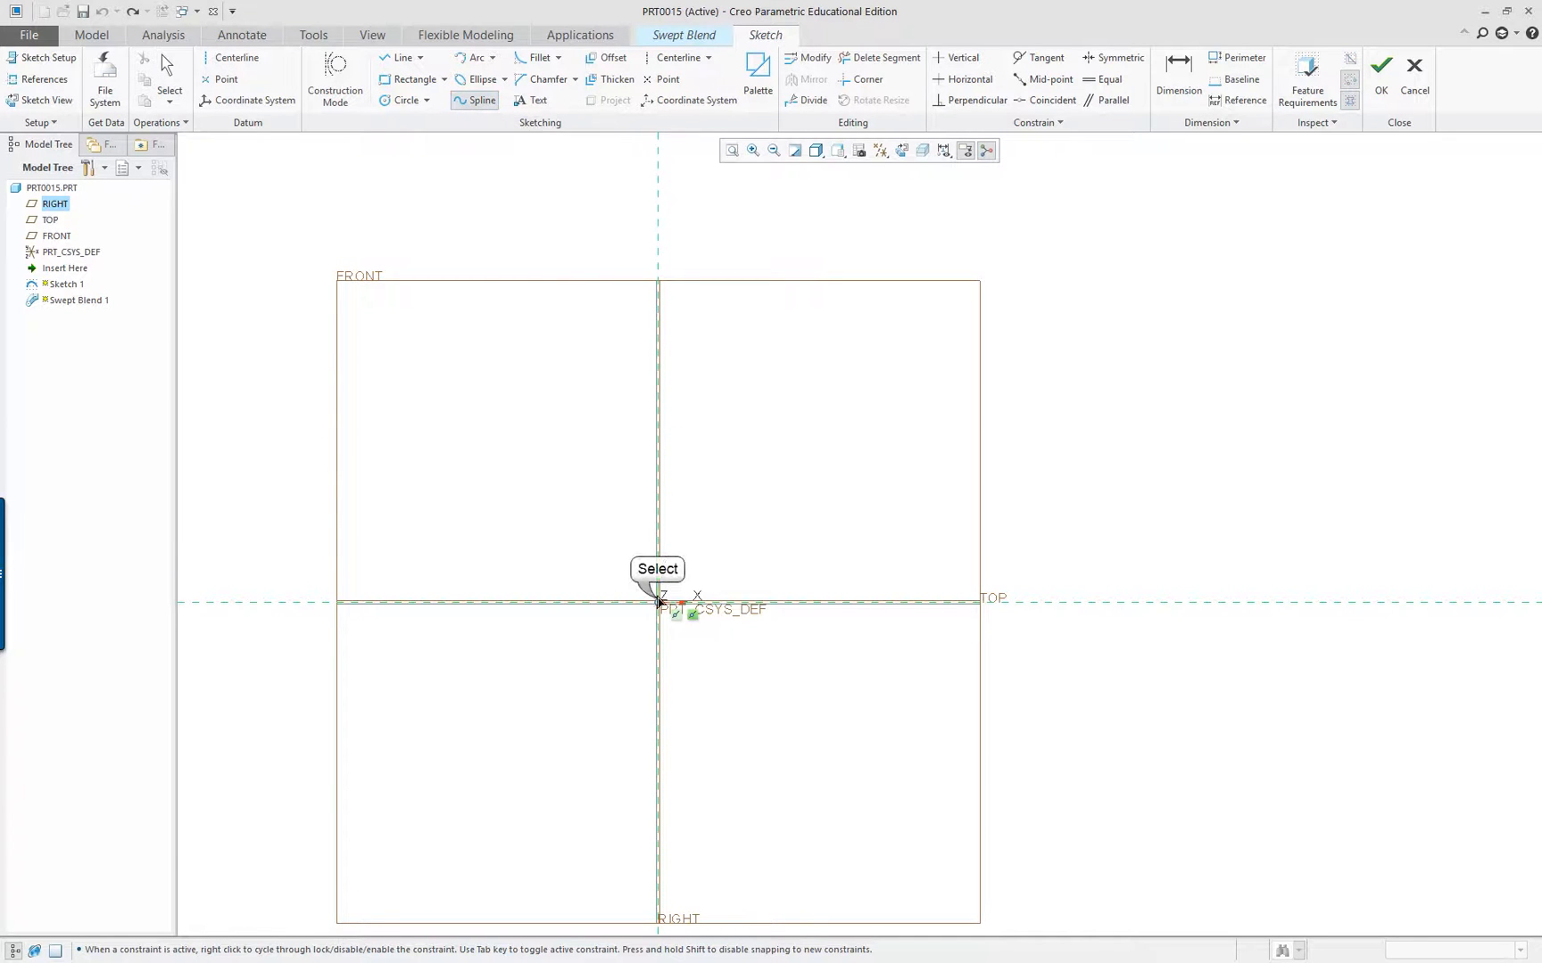
click(658, 603)
click(790, 421)
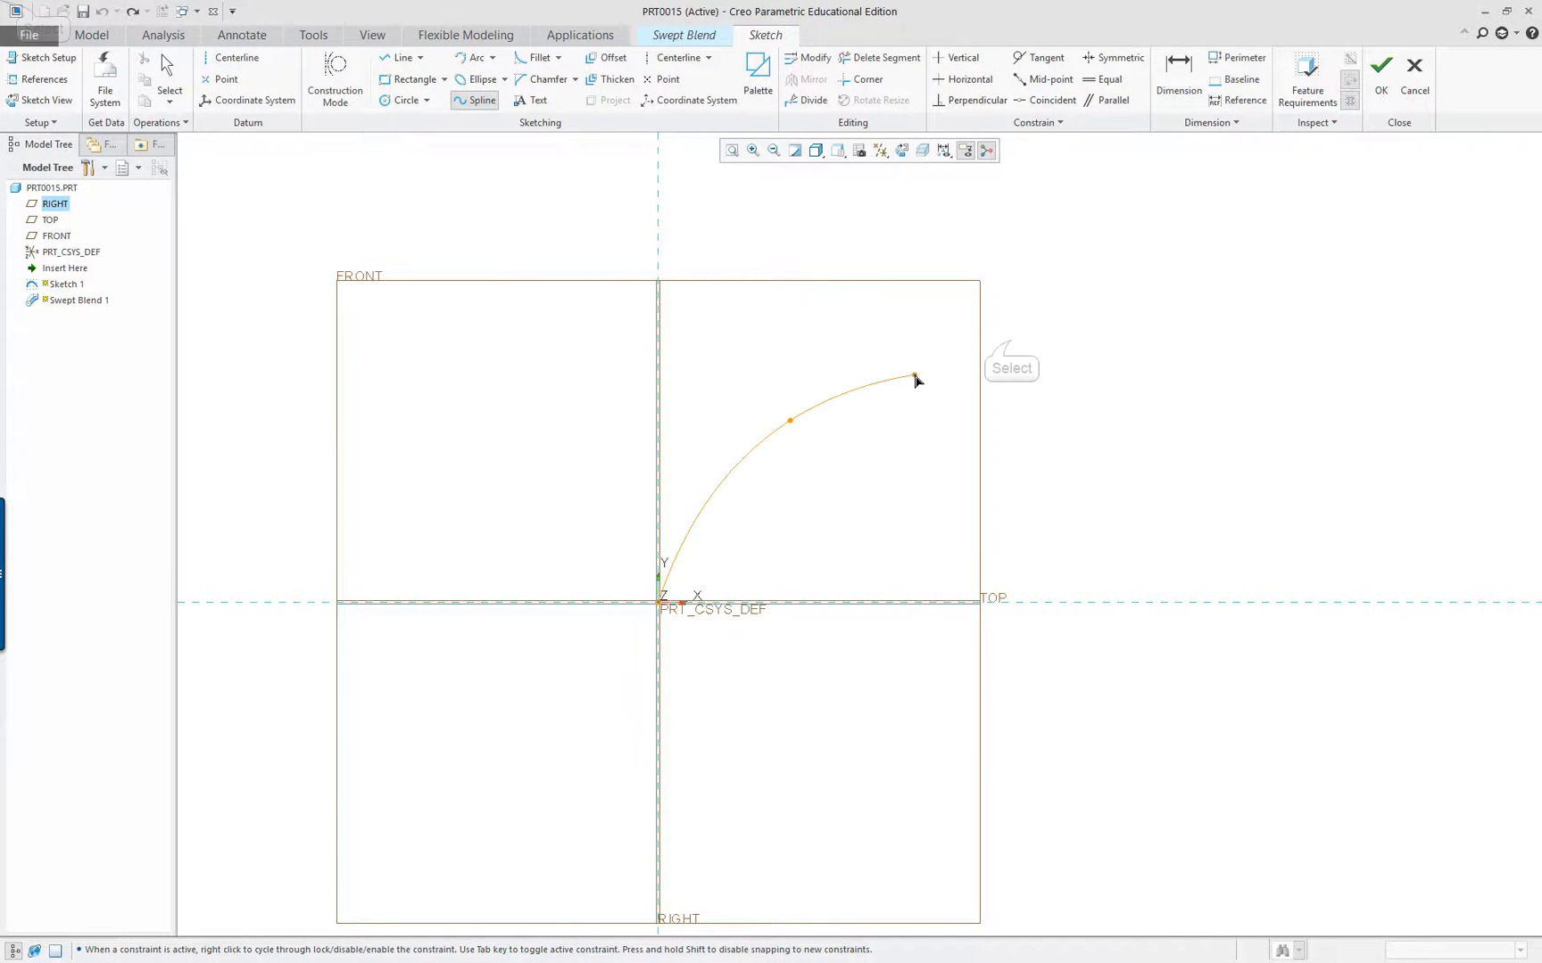
click(1011, 341)
click(1185, 431)
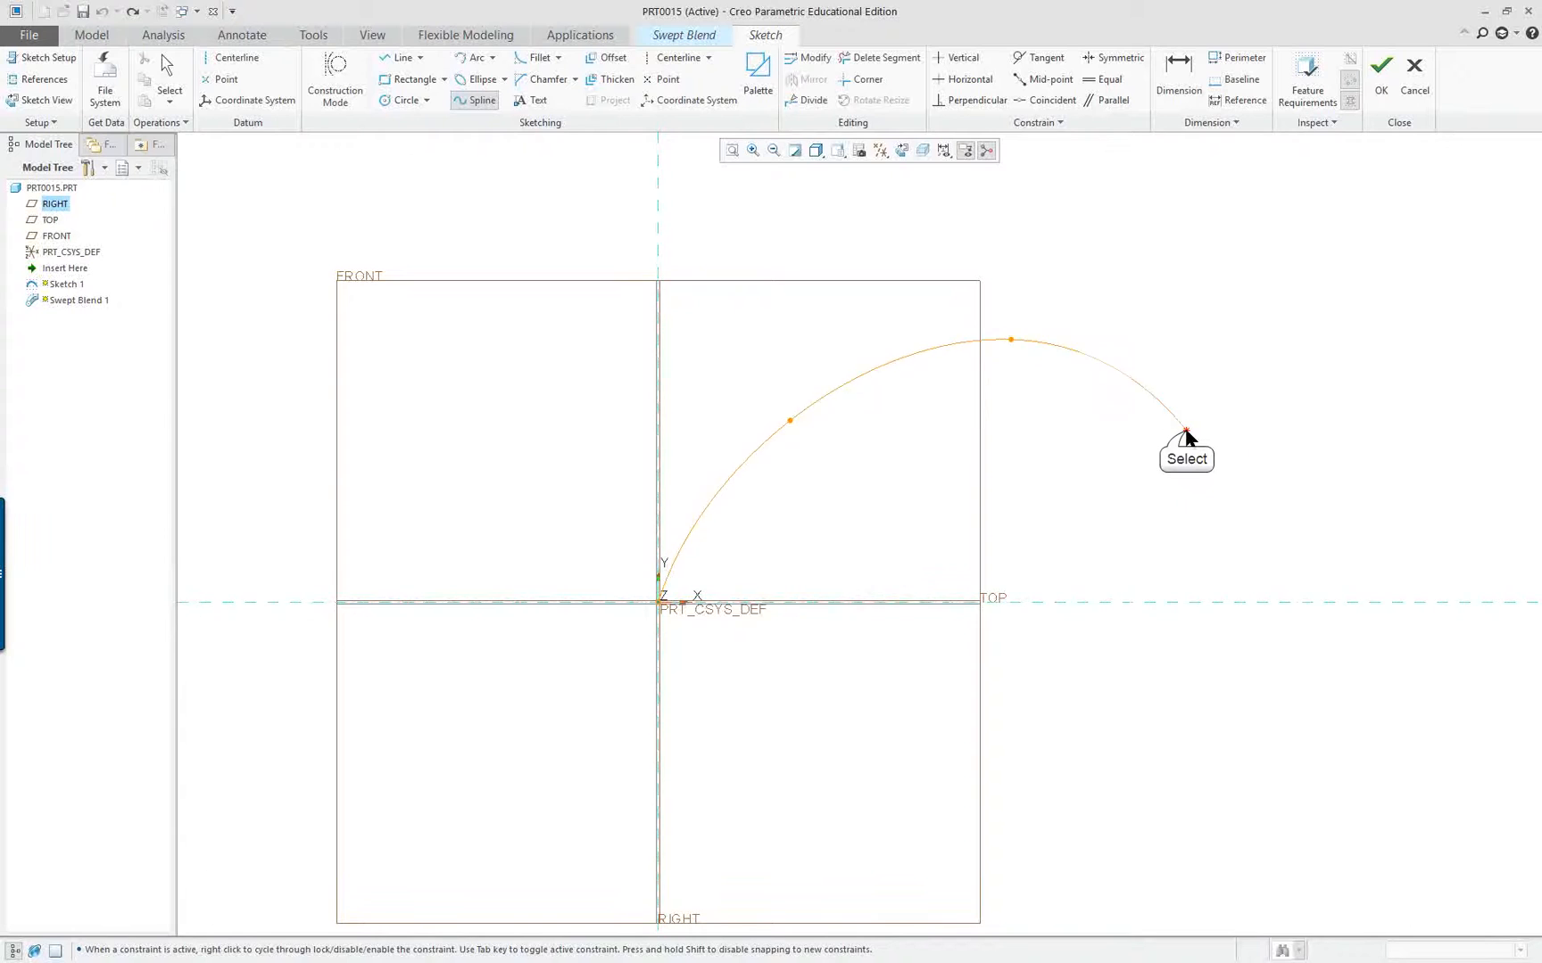
click(1241, 501)
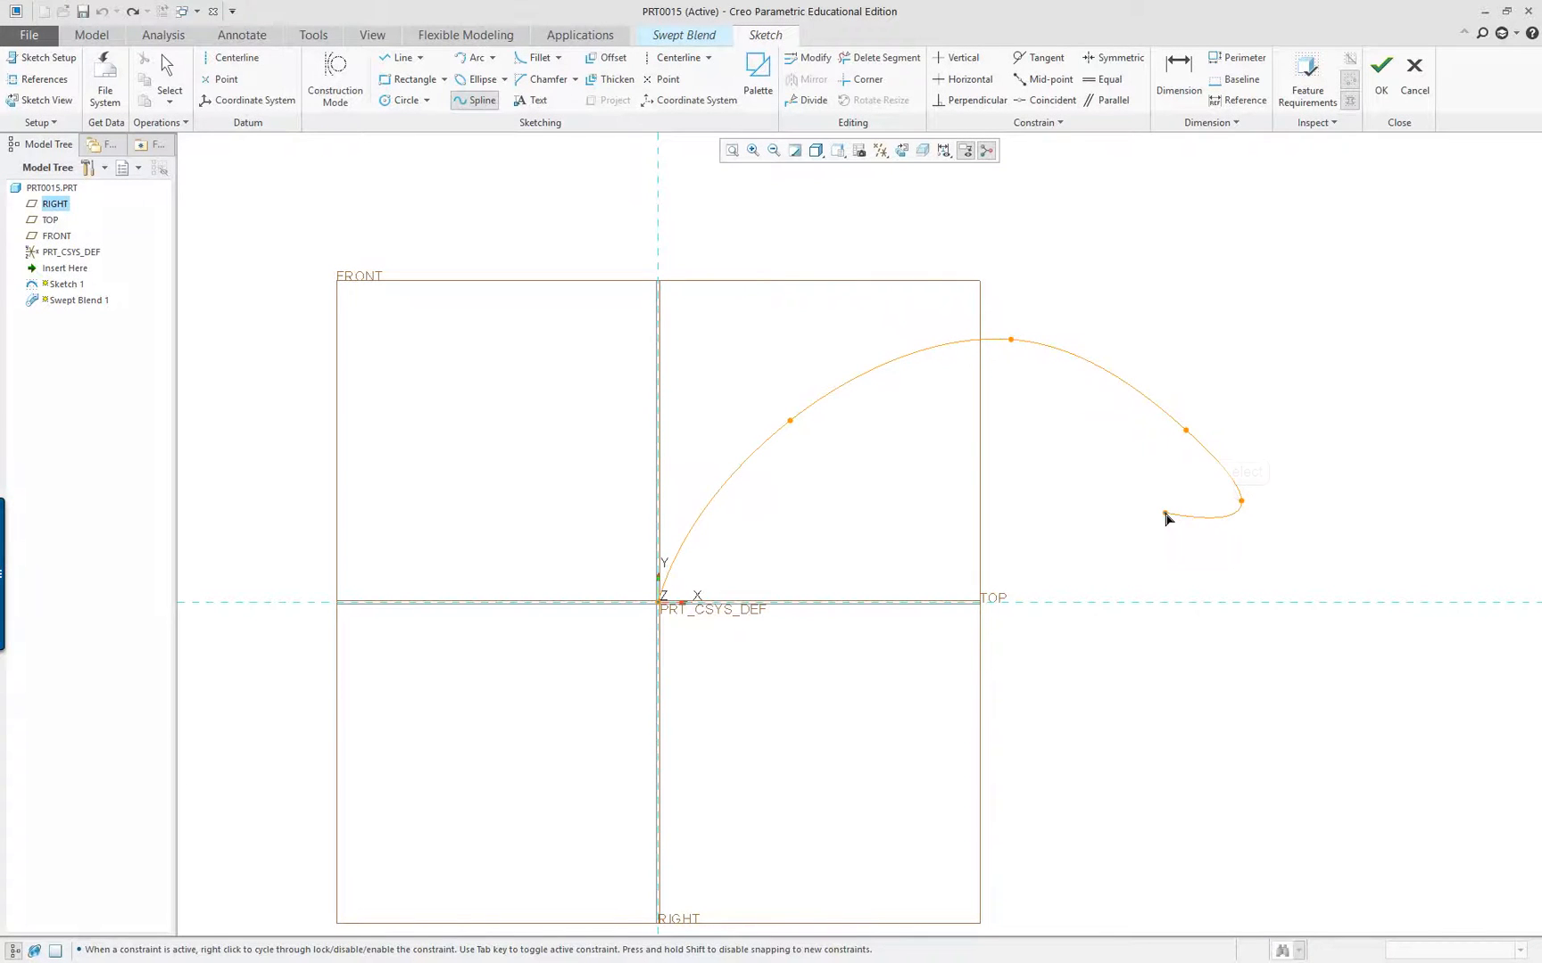
middle_click(1163, 515)
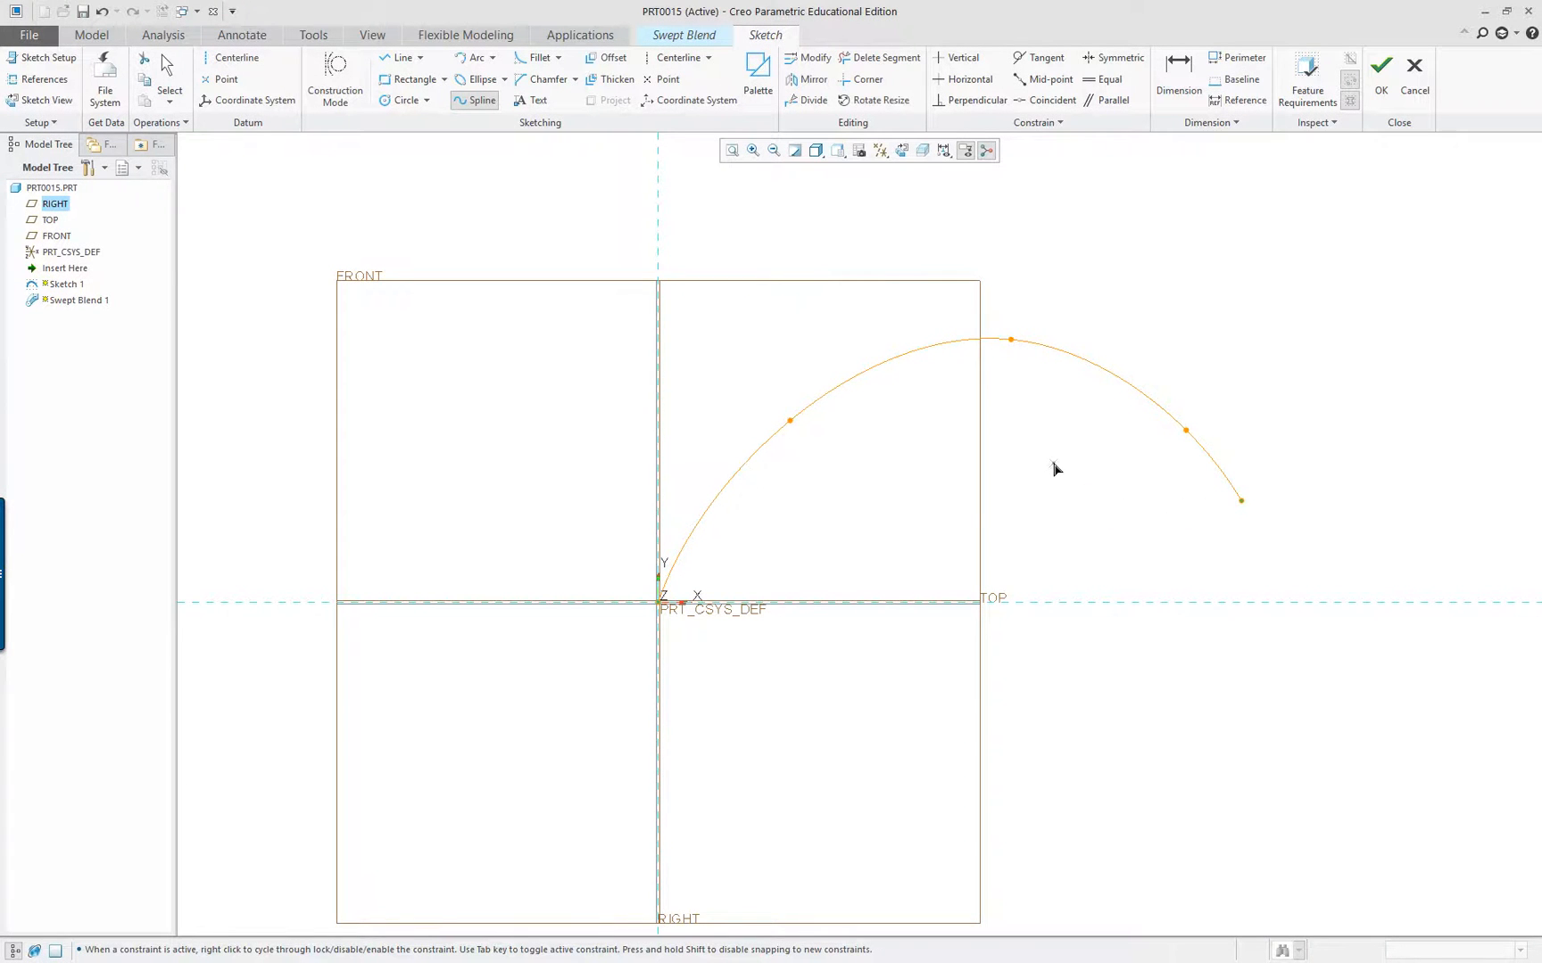
middle_click(1013, 474)
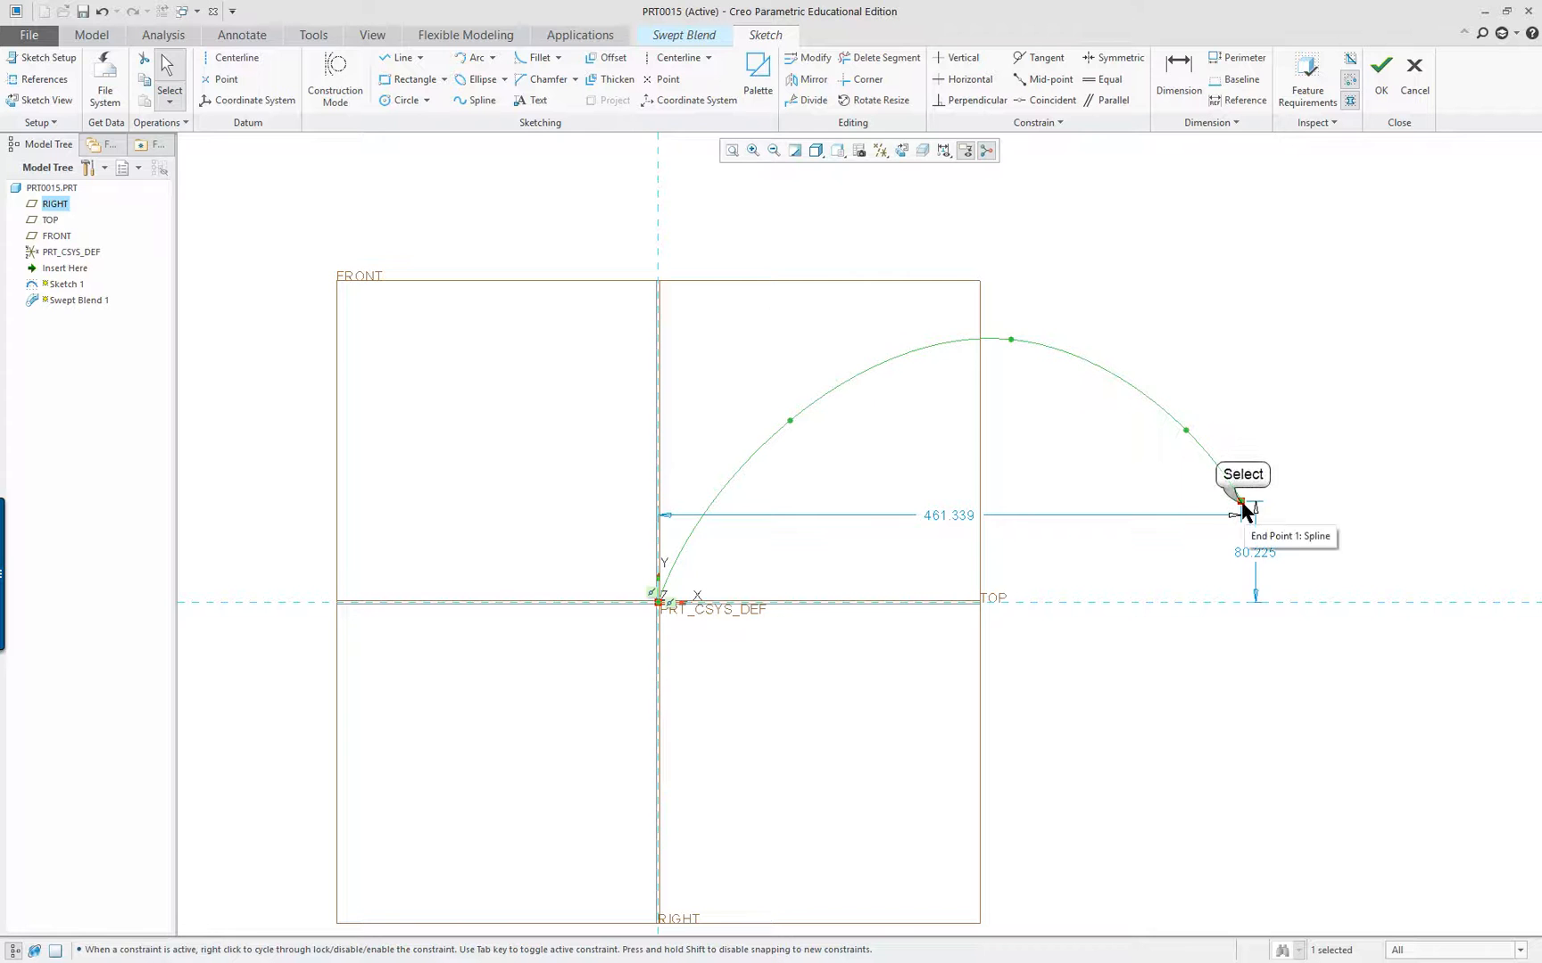
Reshape the spline to end about 444 across and 167 up, respacing its interior points and adding an interpolation point just past the crest
drag(1241, 502, 1218, 393)
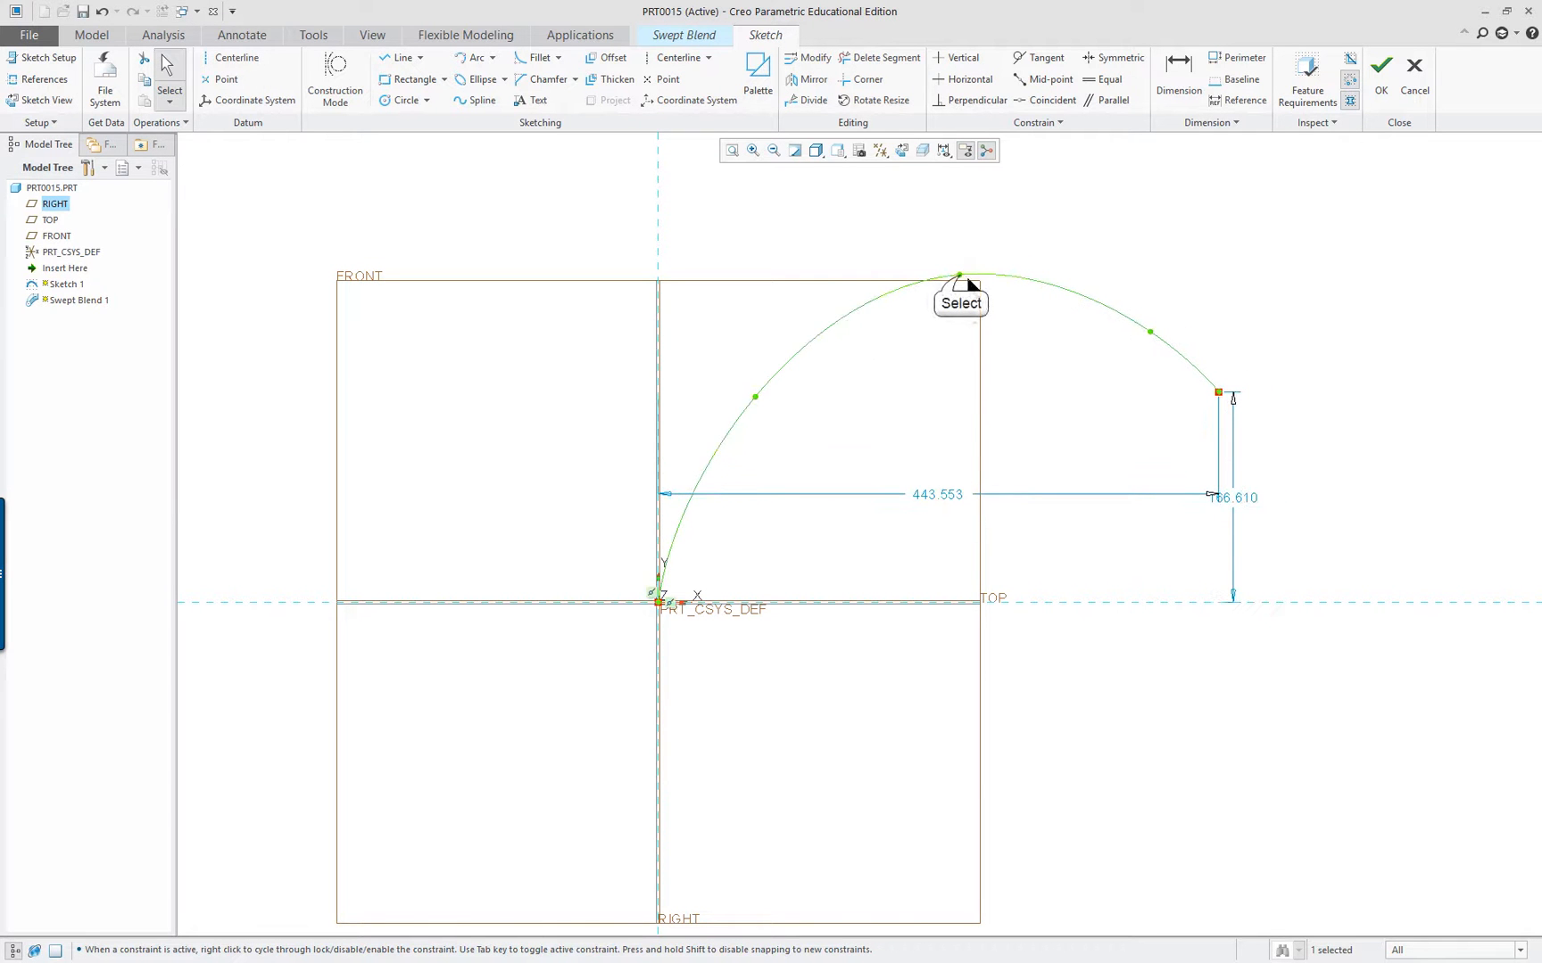
click(960, 294)
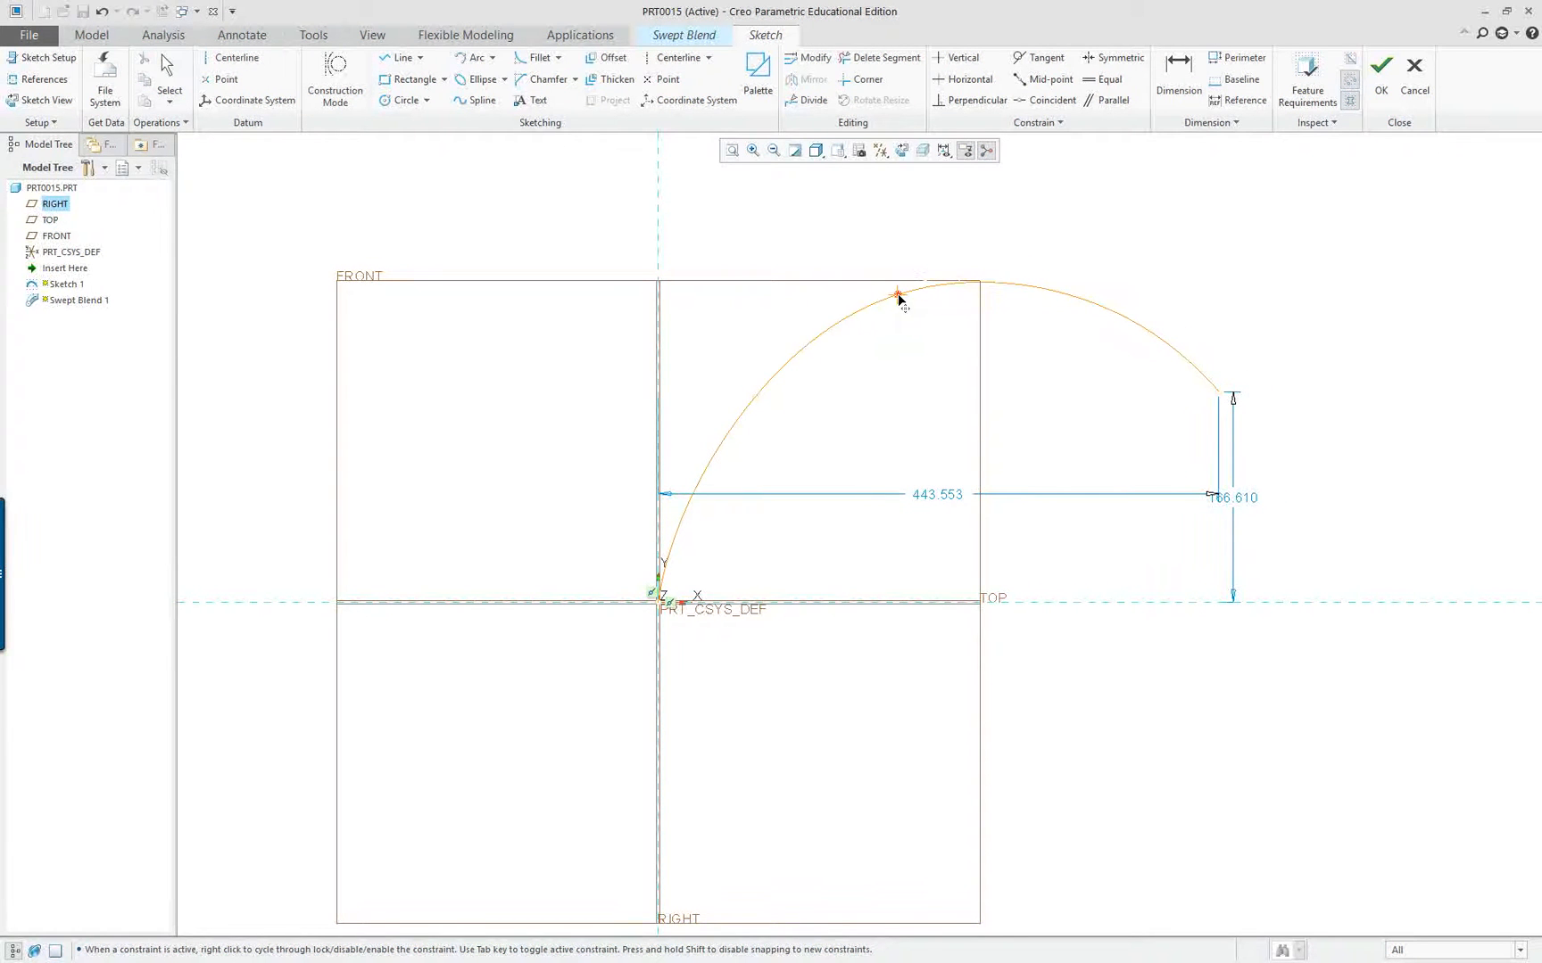
double_click(1085, 306)
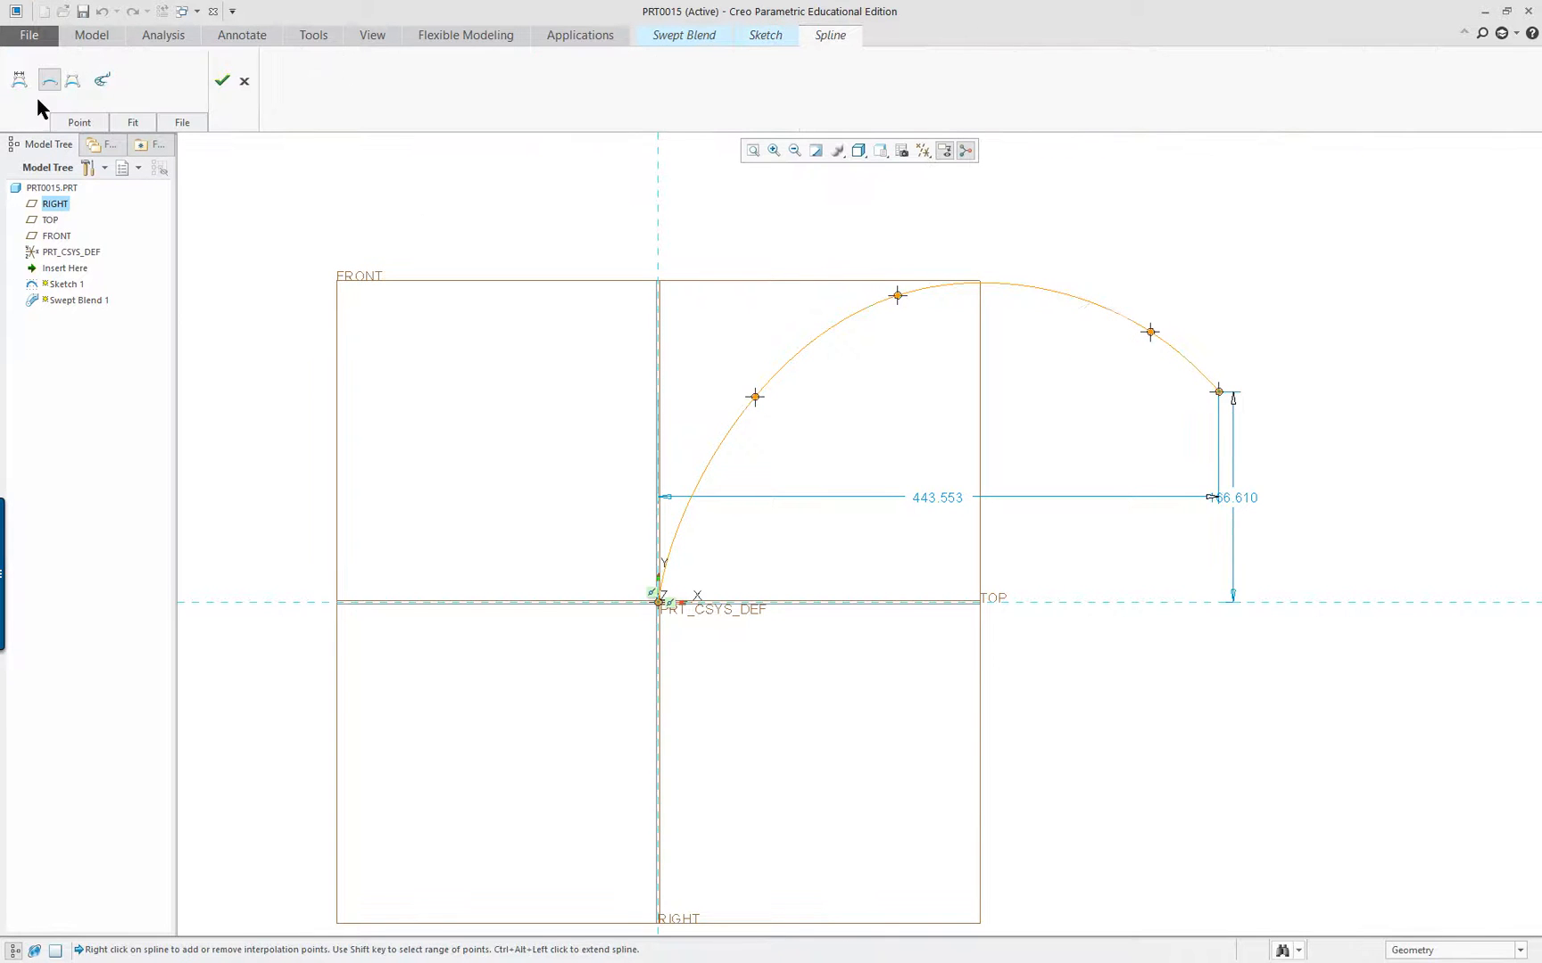
right_click(1003, 285)
click(1034, 295)
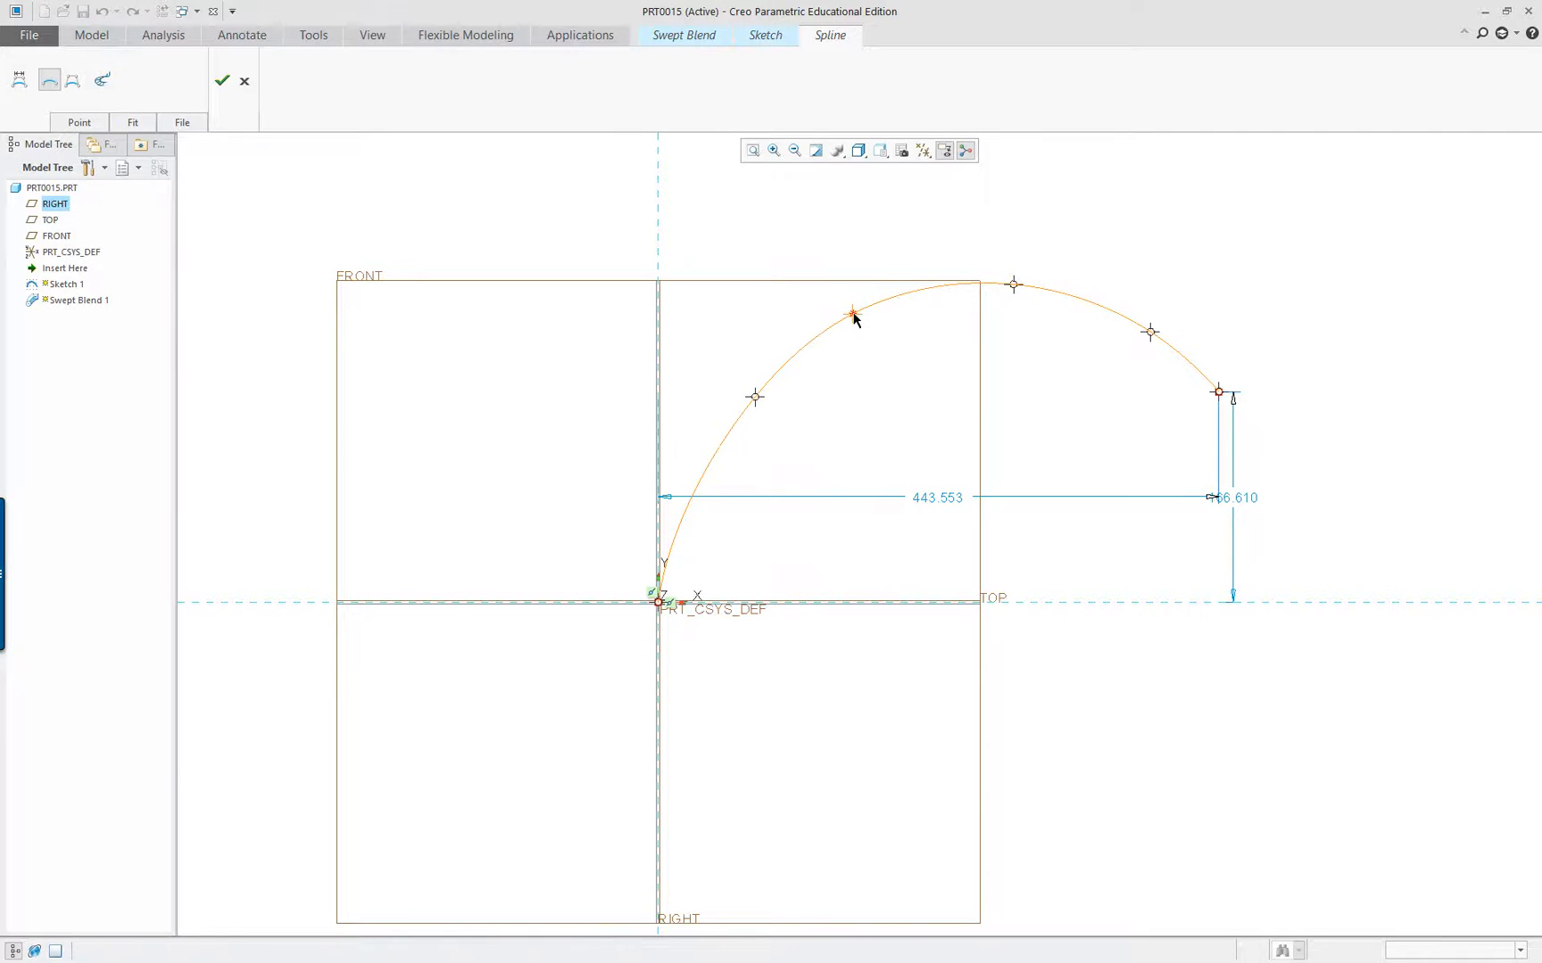
click(854, 319)
click(224, 83)
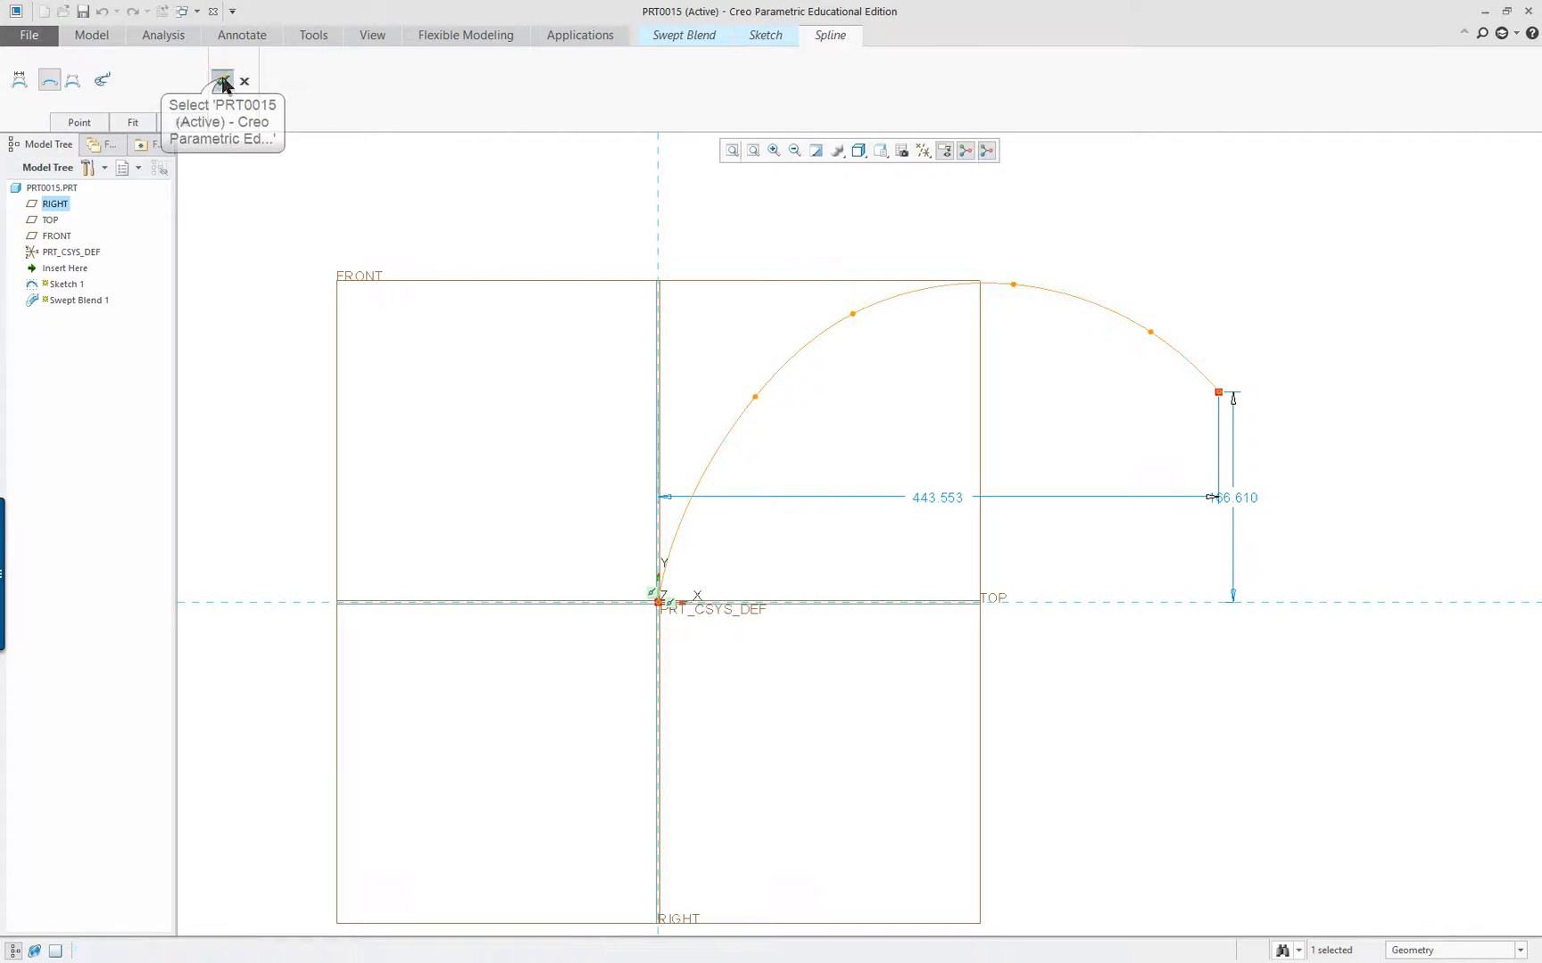
Finish the trajectory sketch and resume the Swept Blend, switching the trajectory's start point to the origin end
middle_drag(1089, 434, 1053, 472)
right_click(1254, 300)
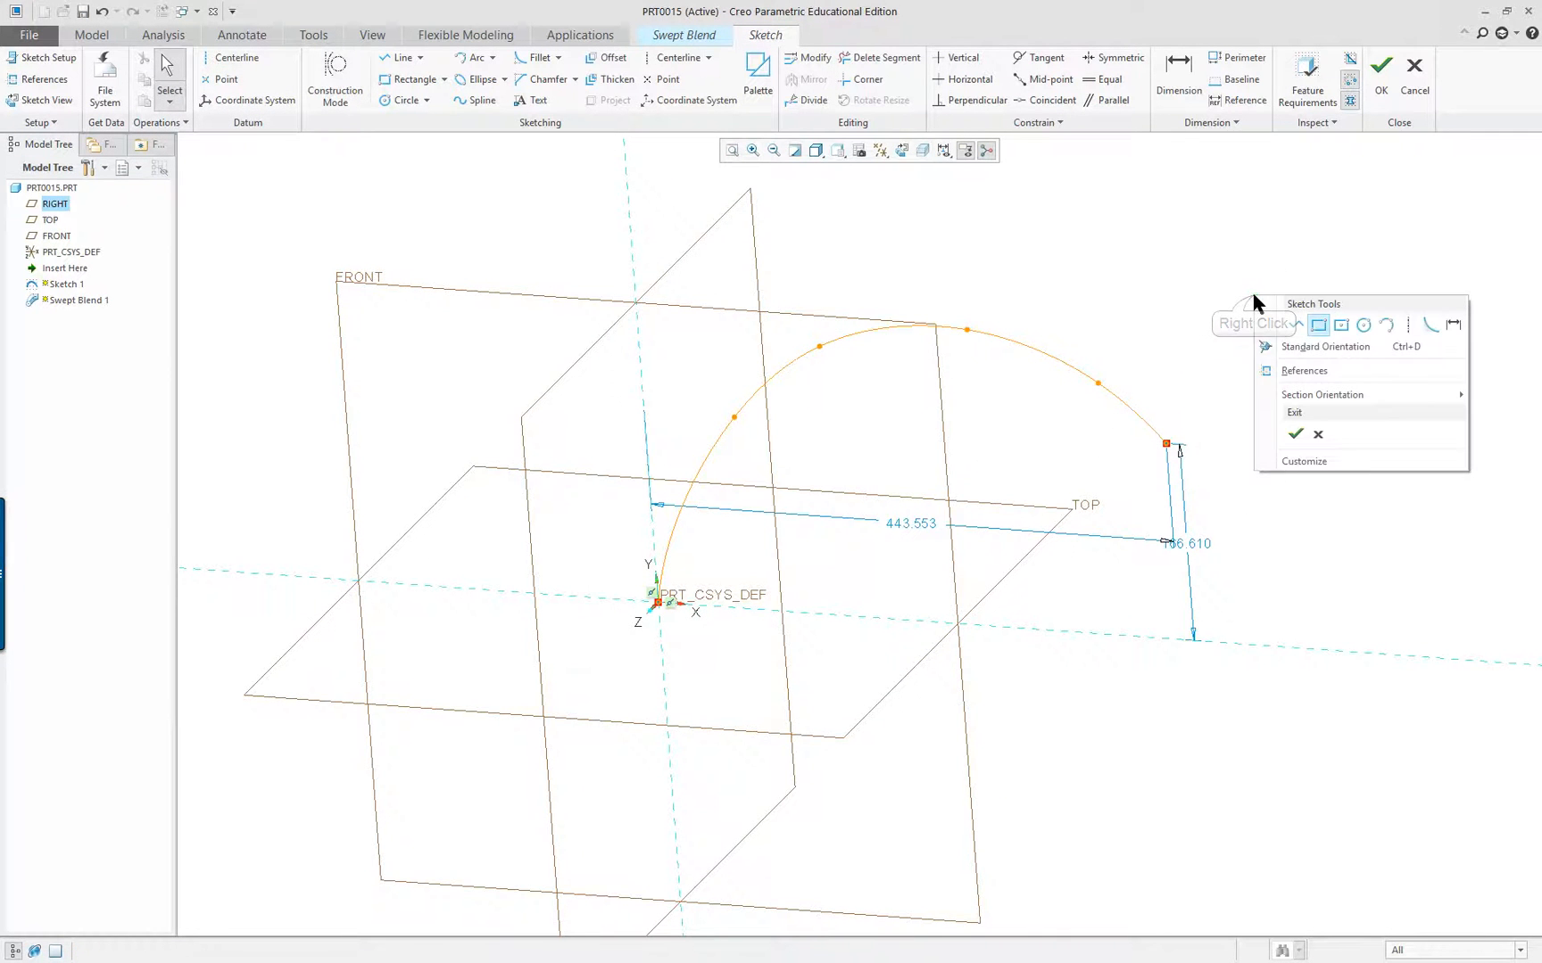
click(1293, 436)
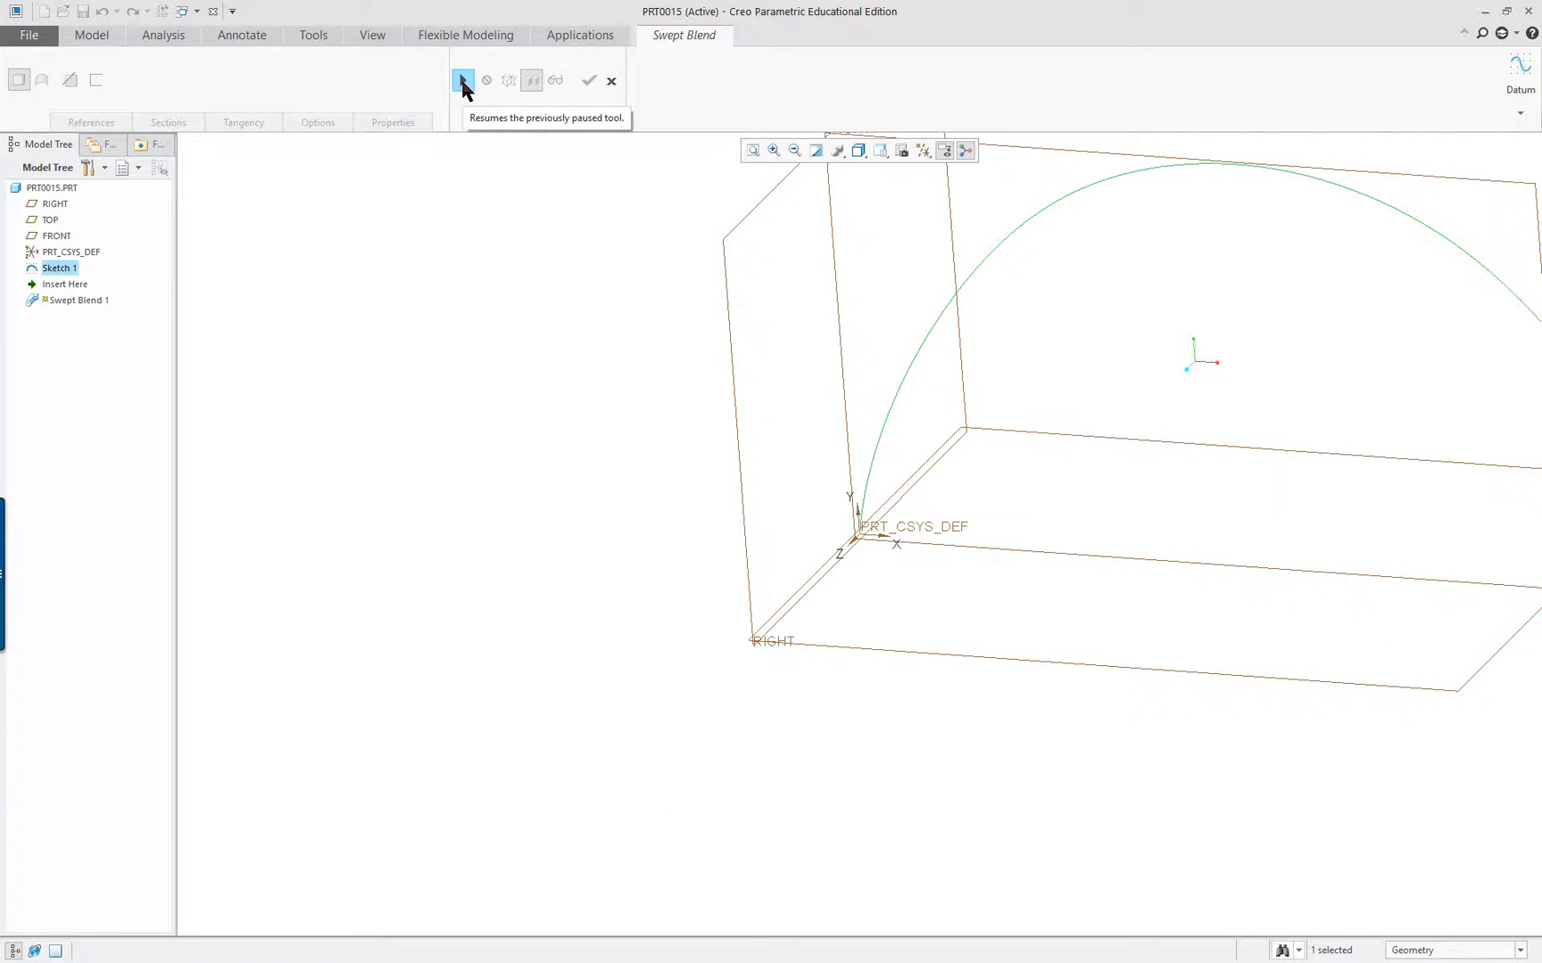
click(463, 82)
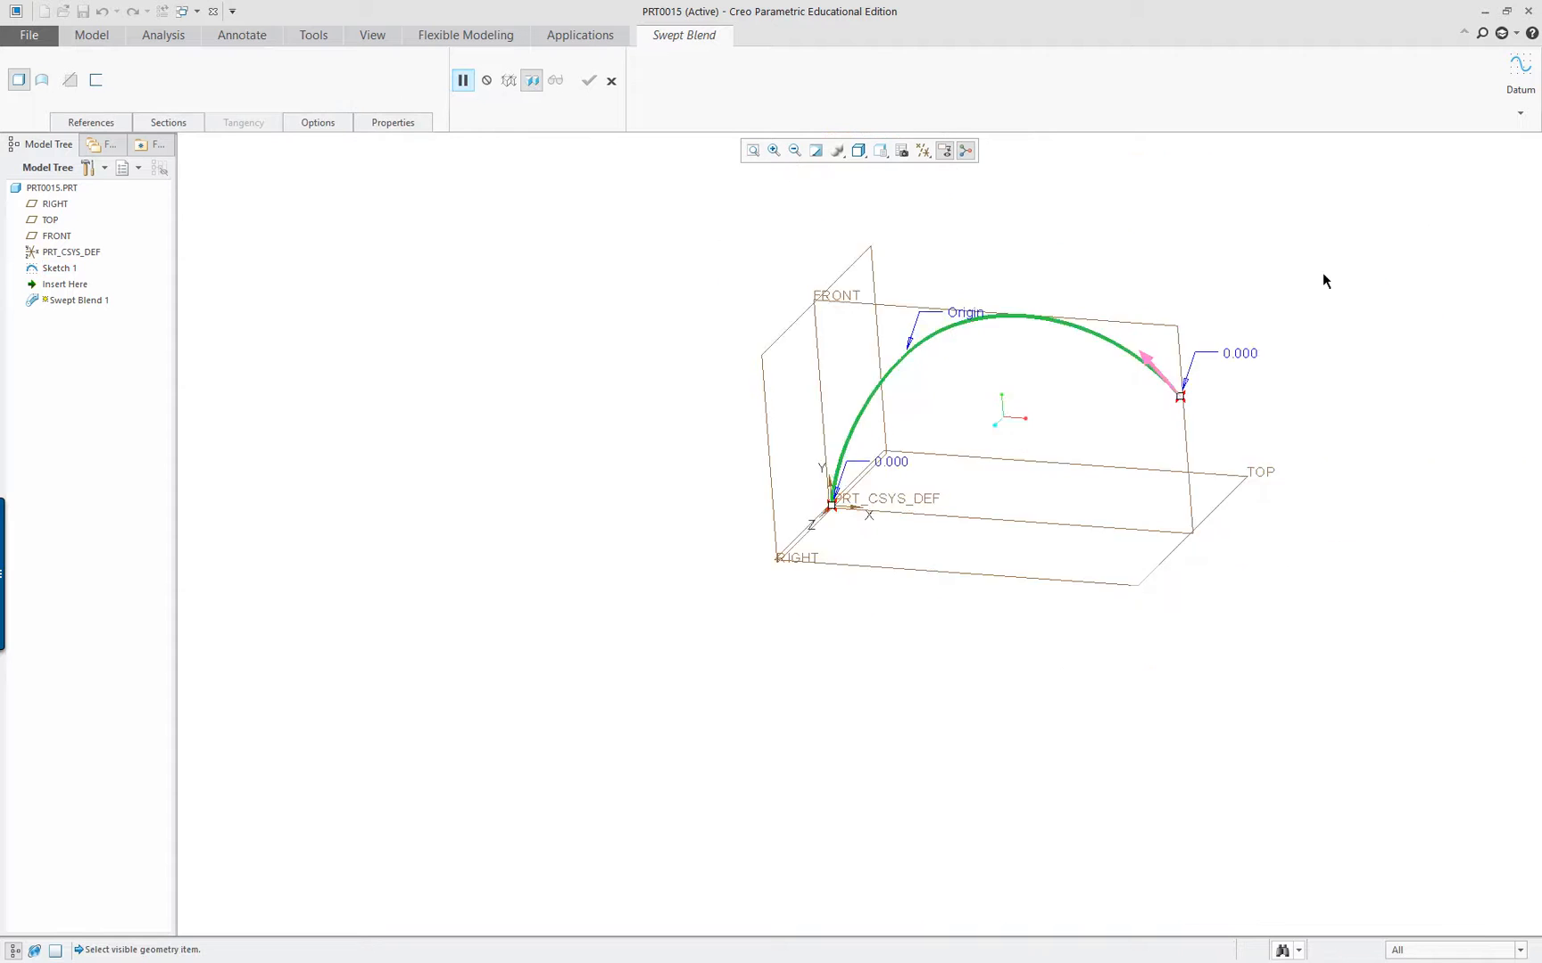
scroll(1303, 282, up, 2)
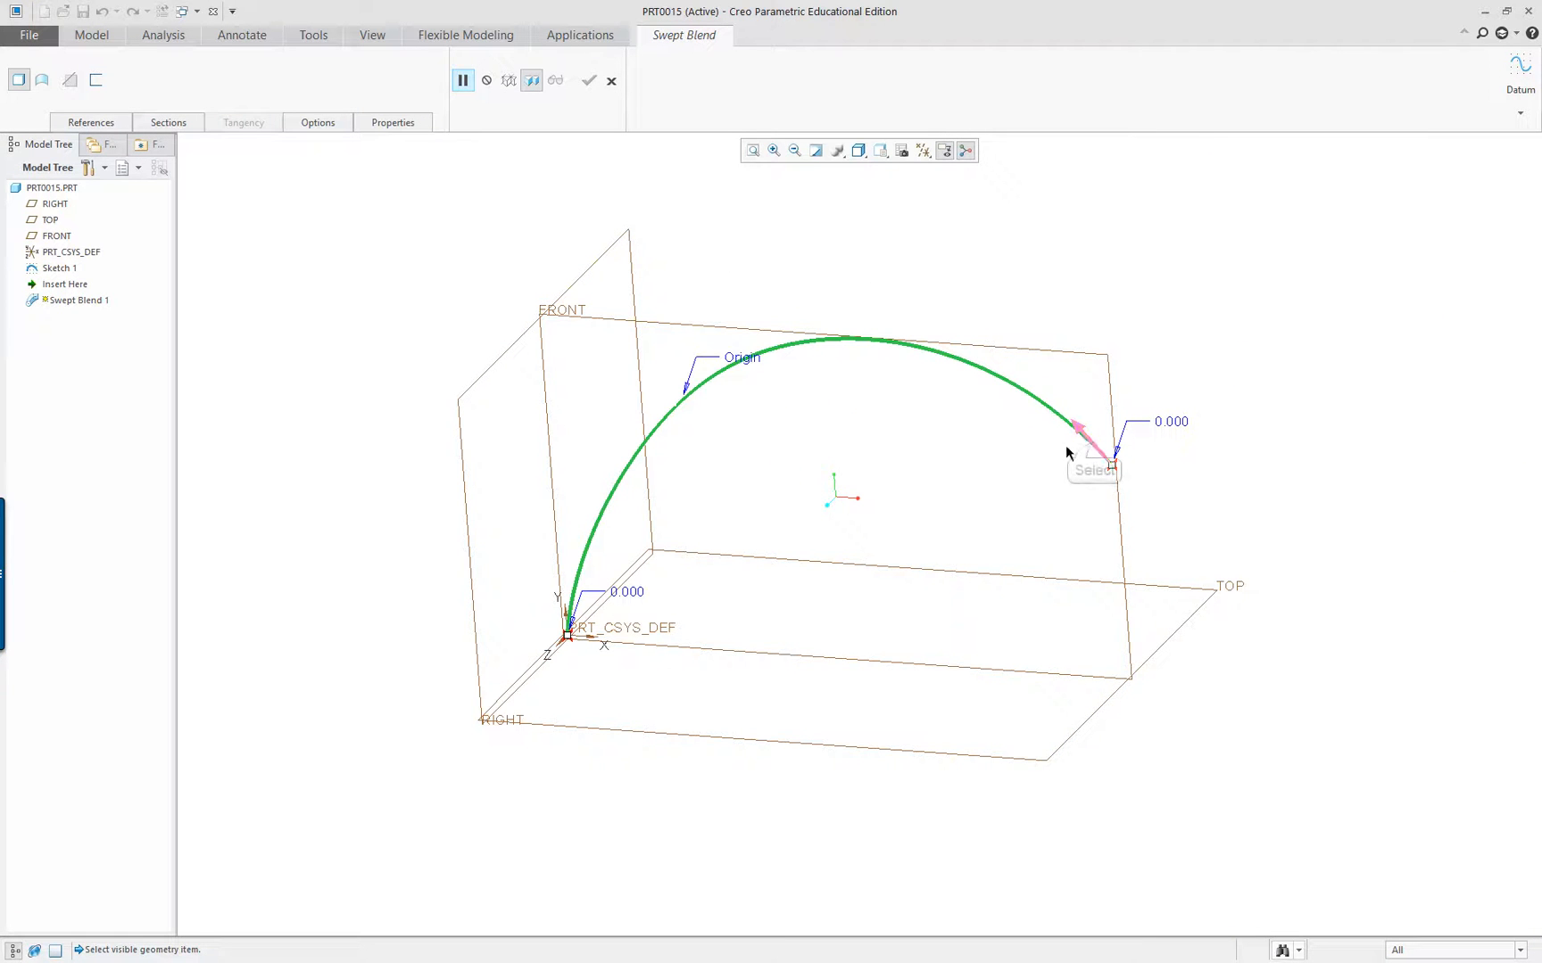
click(1095, 449)
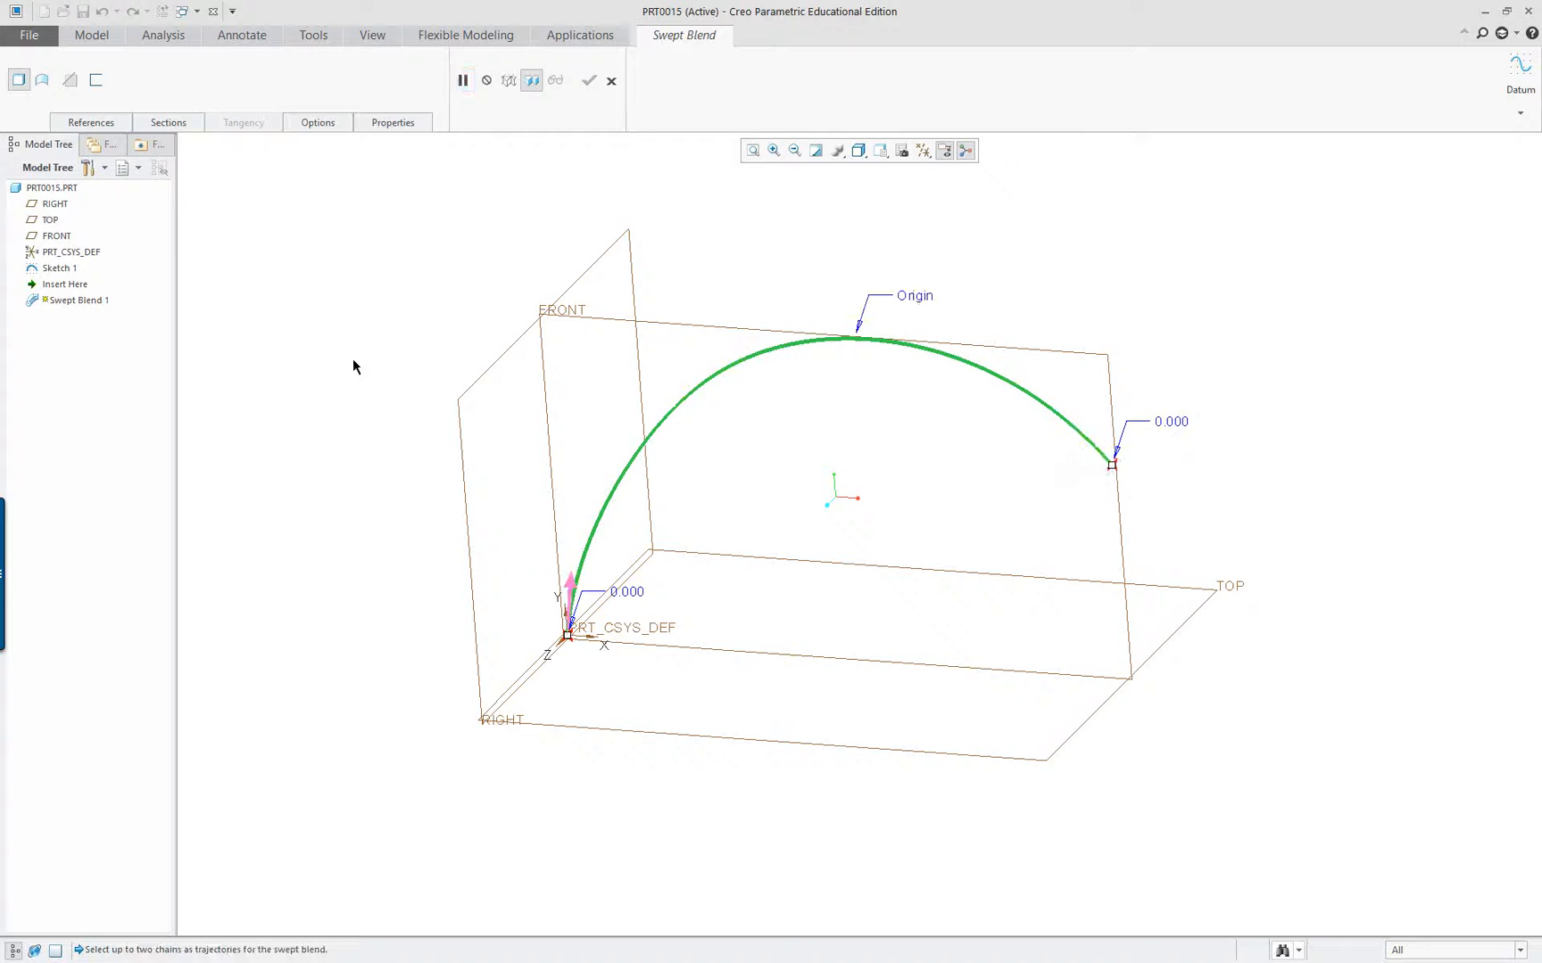
Open the sketch of the first section at the trajectory's start, viewed square to its plane
click(85, 123)
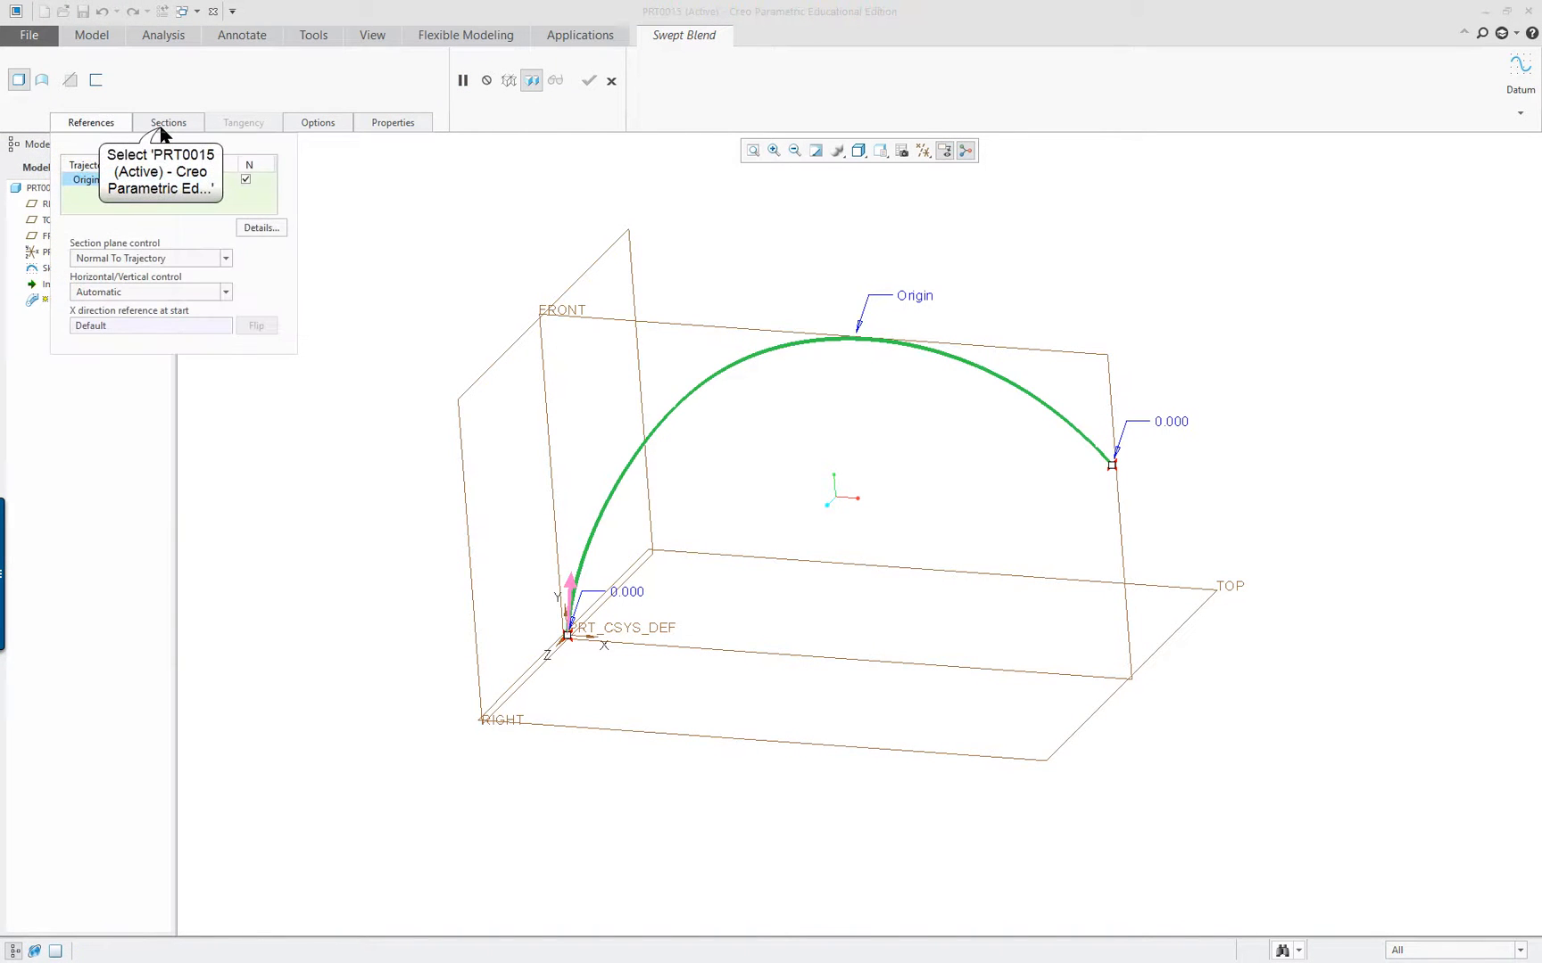
click(166, 123)
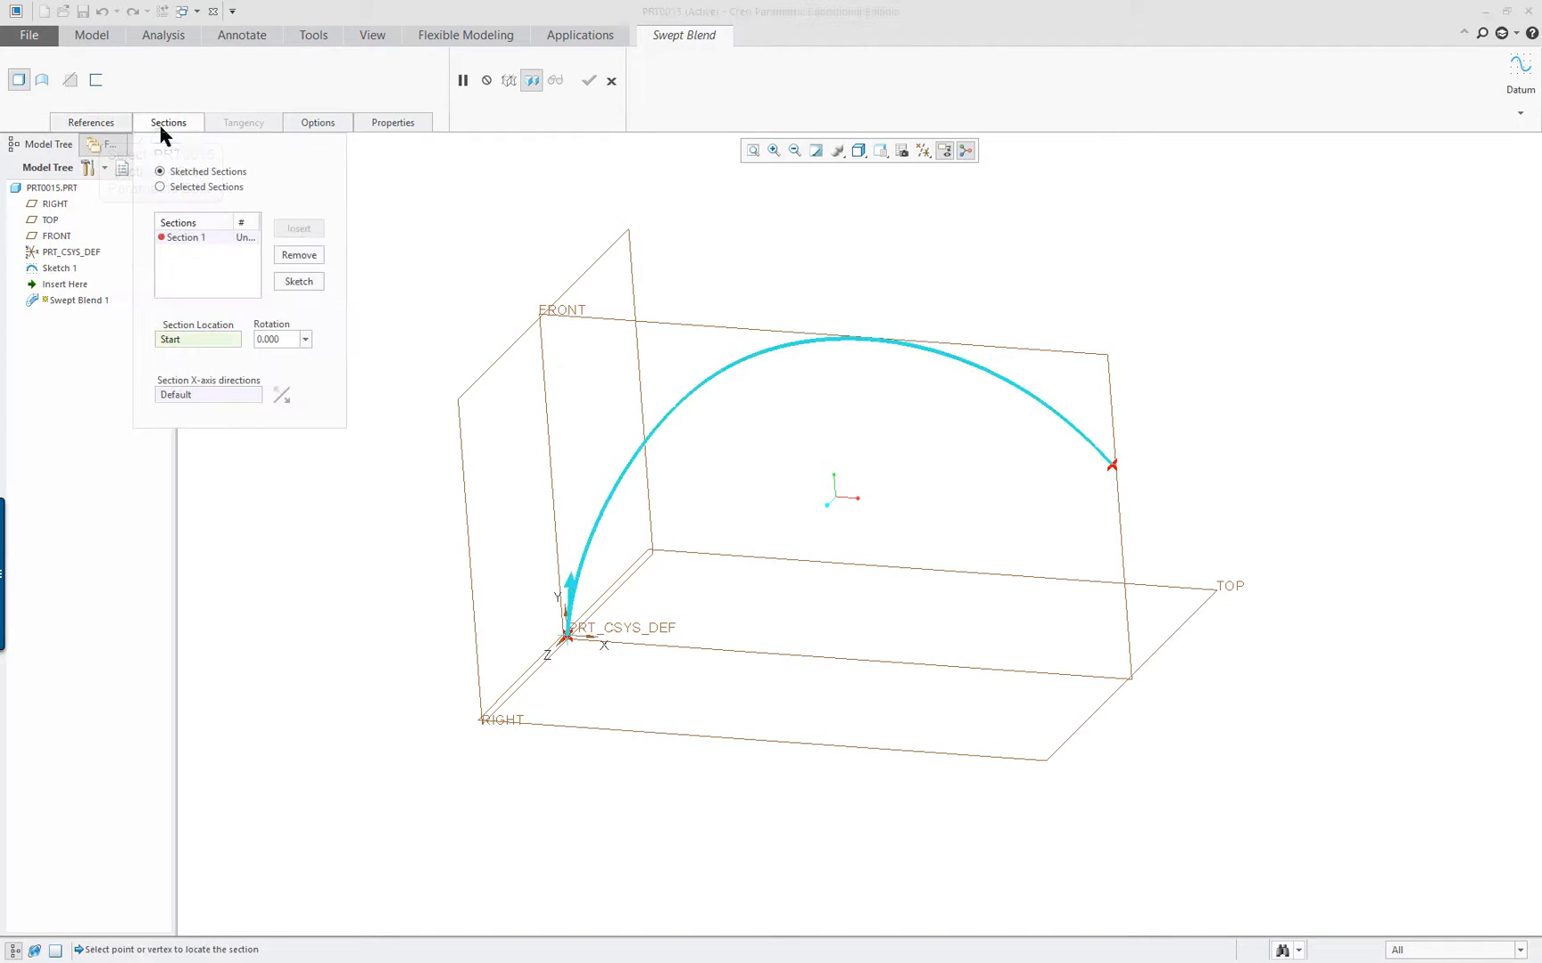
click(300, 282)
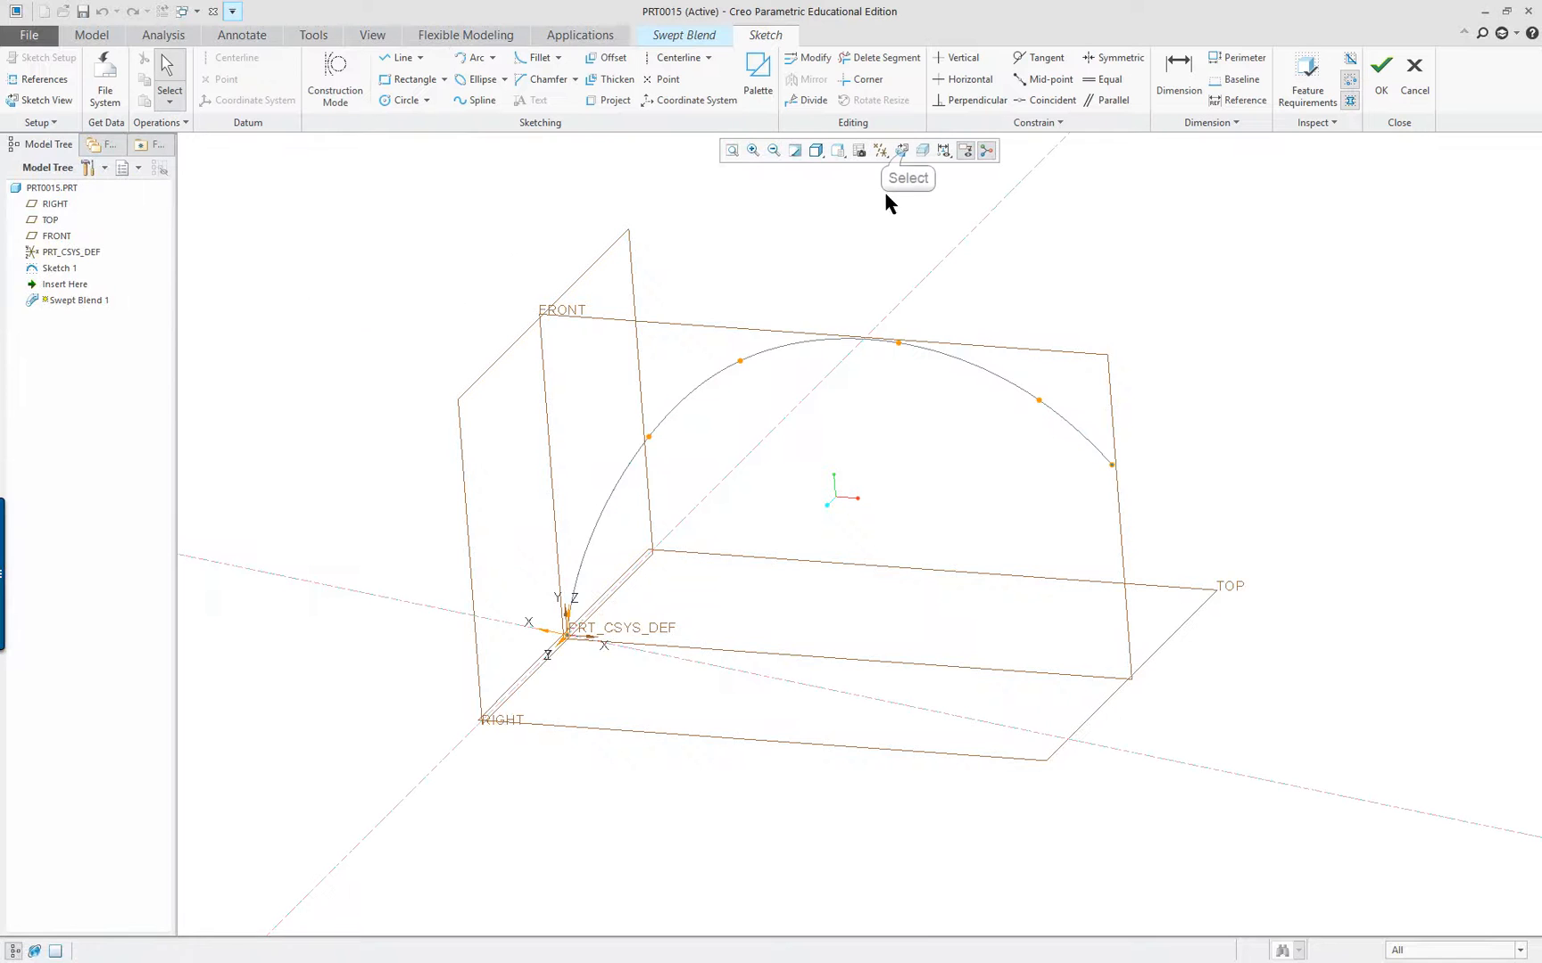
click(901, 150)
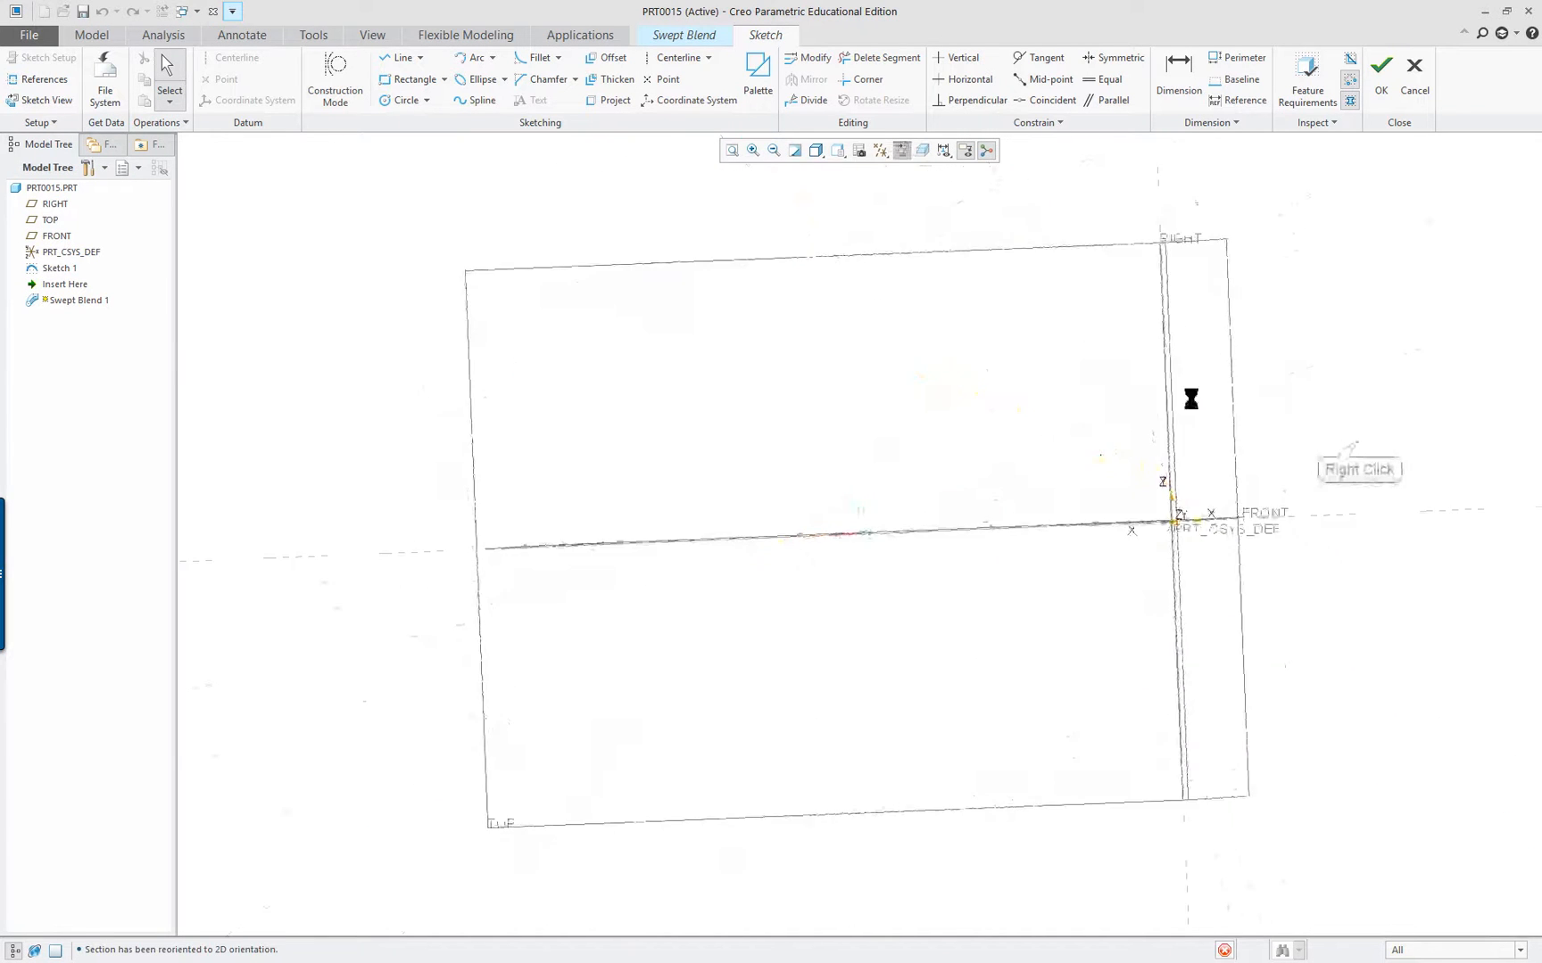
right_click(1360, 441)
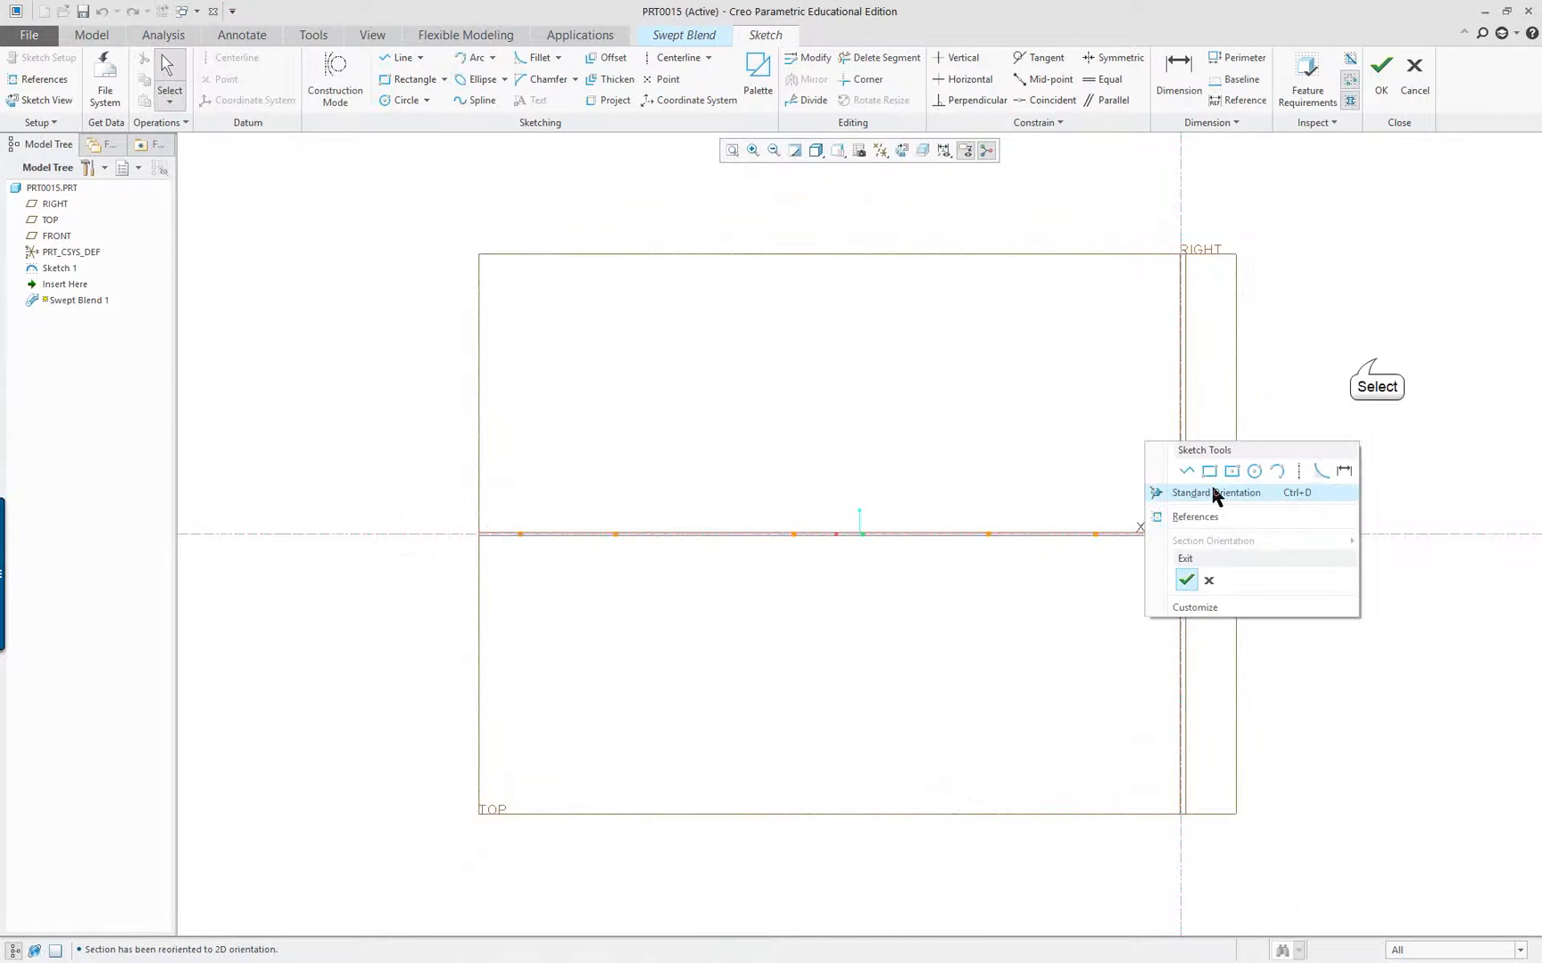
click(1376, 360)
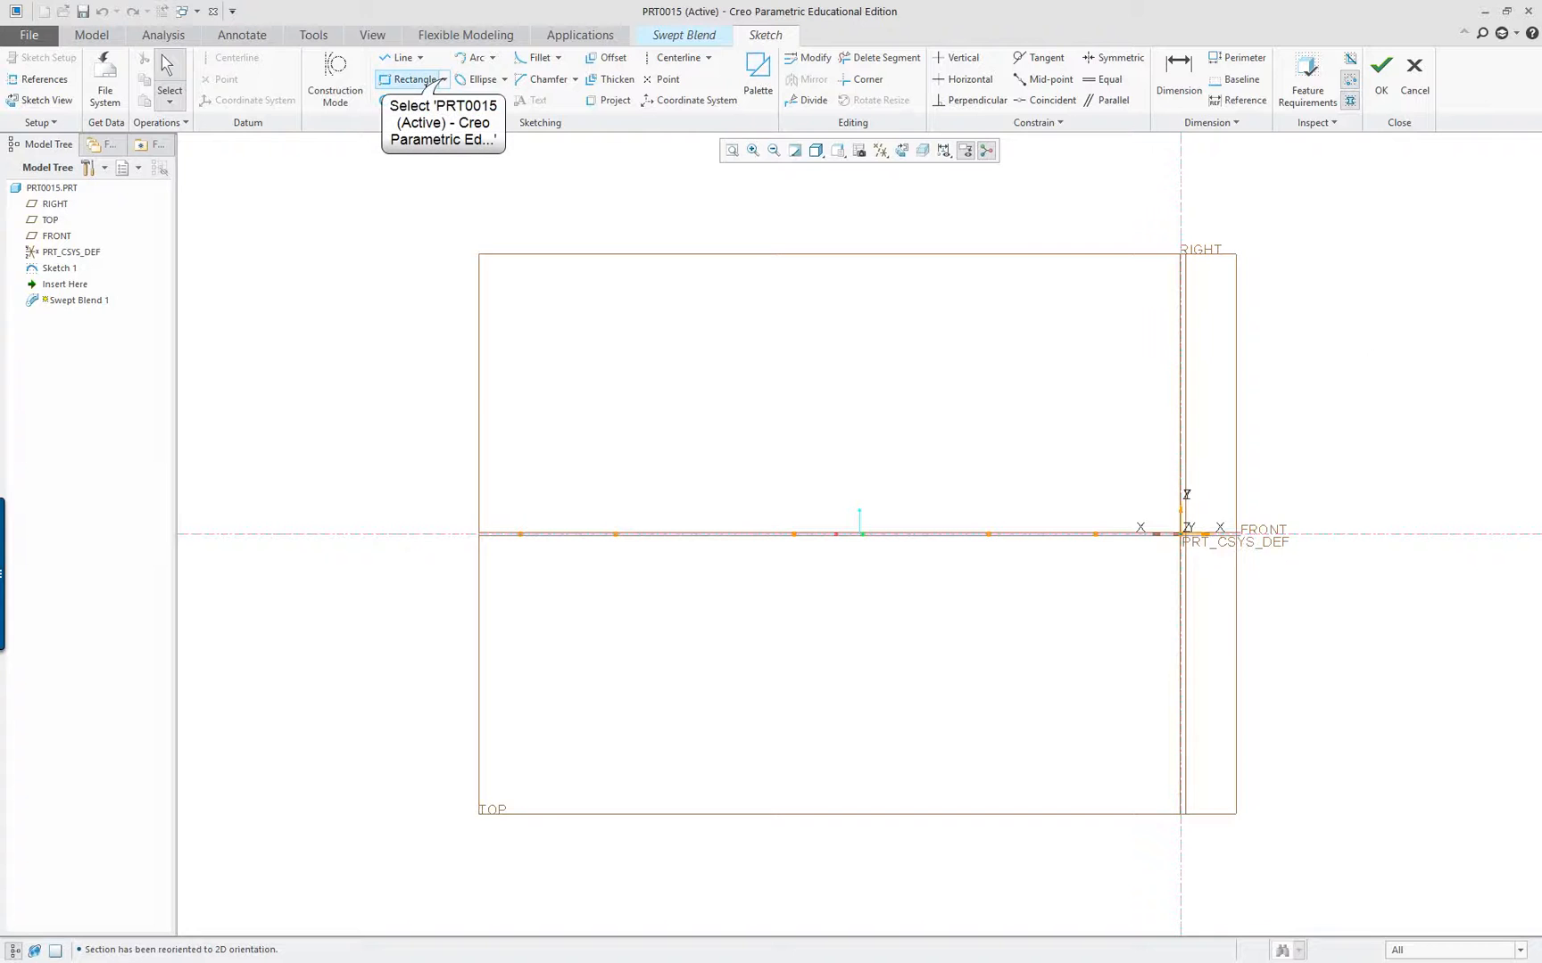
Sketch a center rectangle about 152 wide and 242 high on the trajectory's start point and accept it as the first section
click(444, 80)
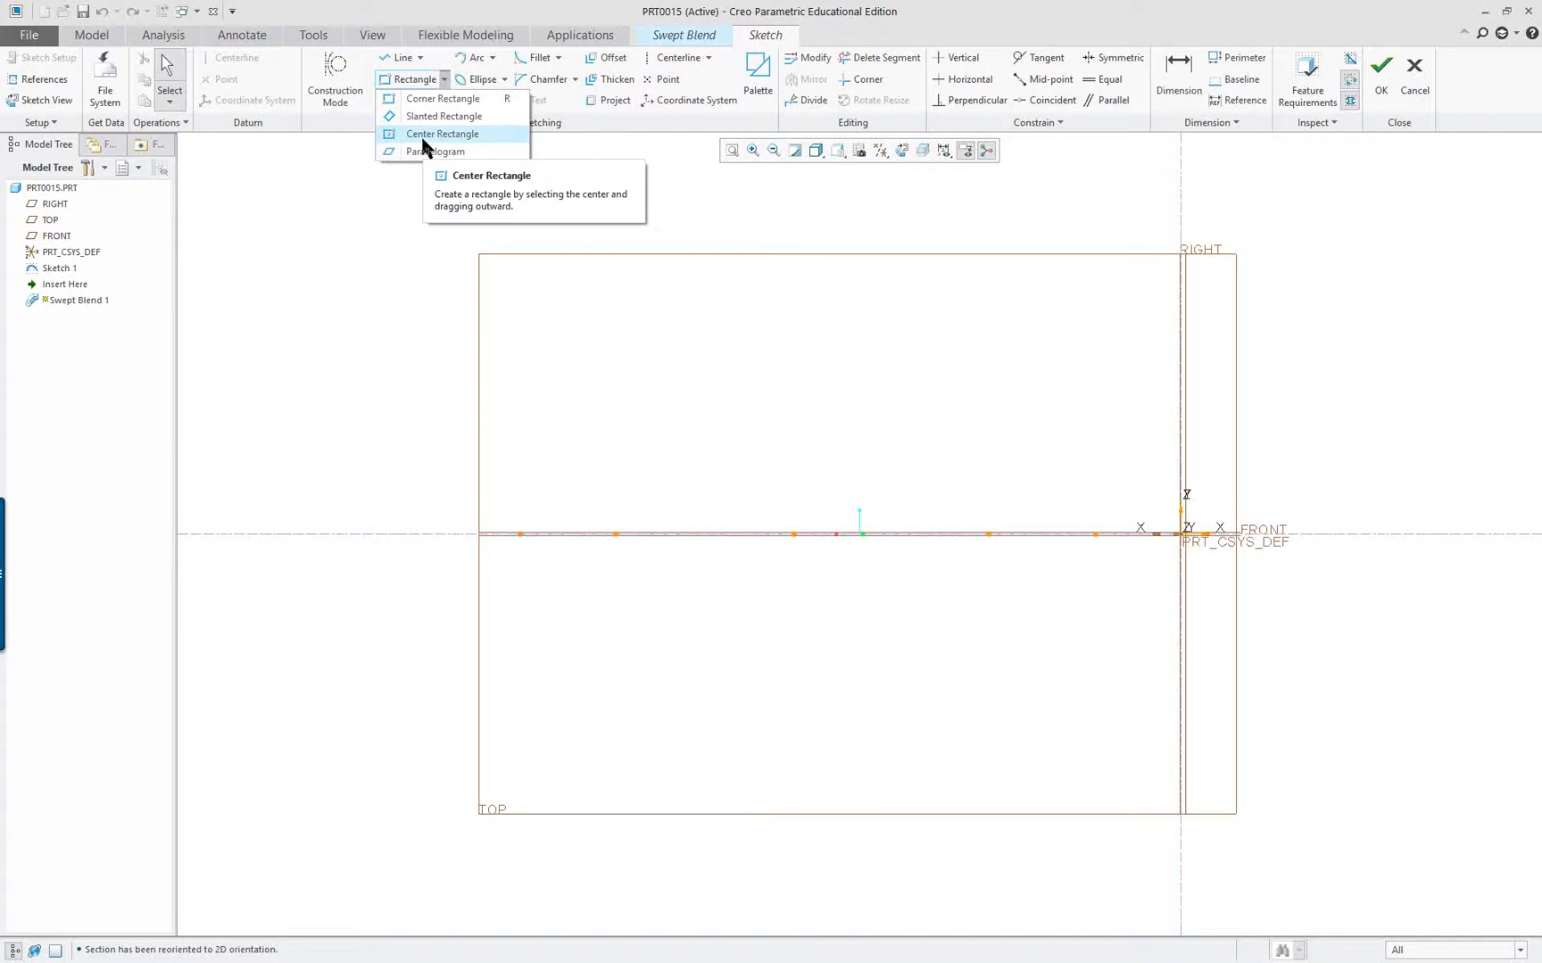
click(430, 143)
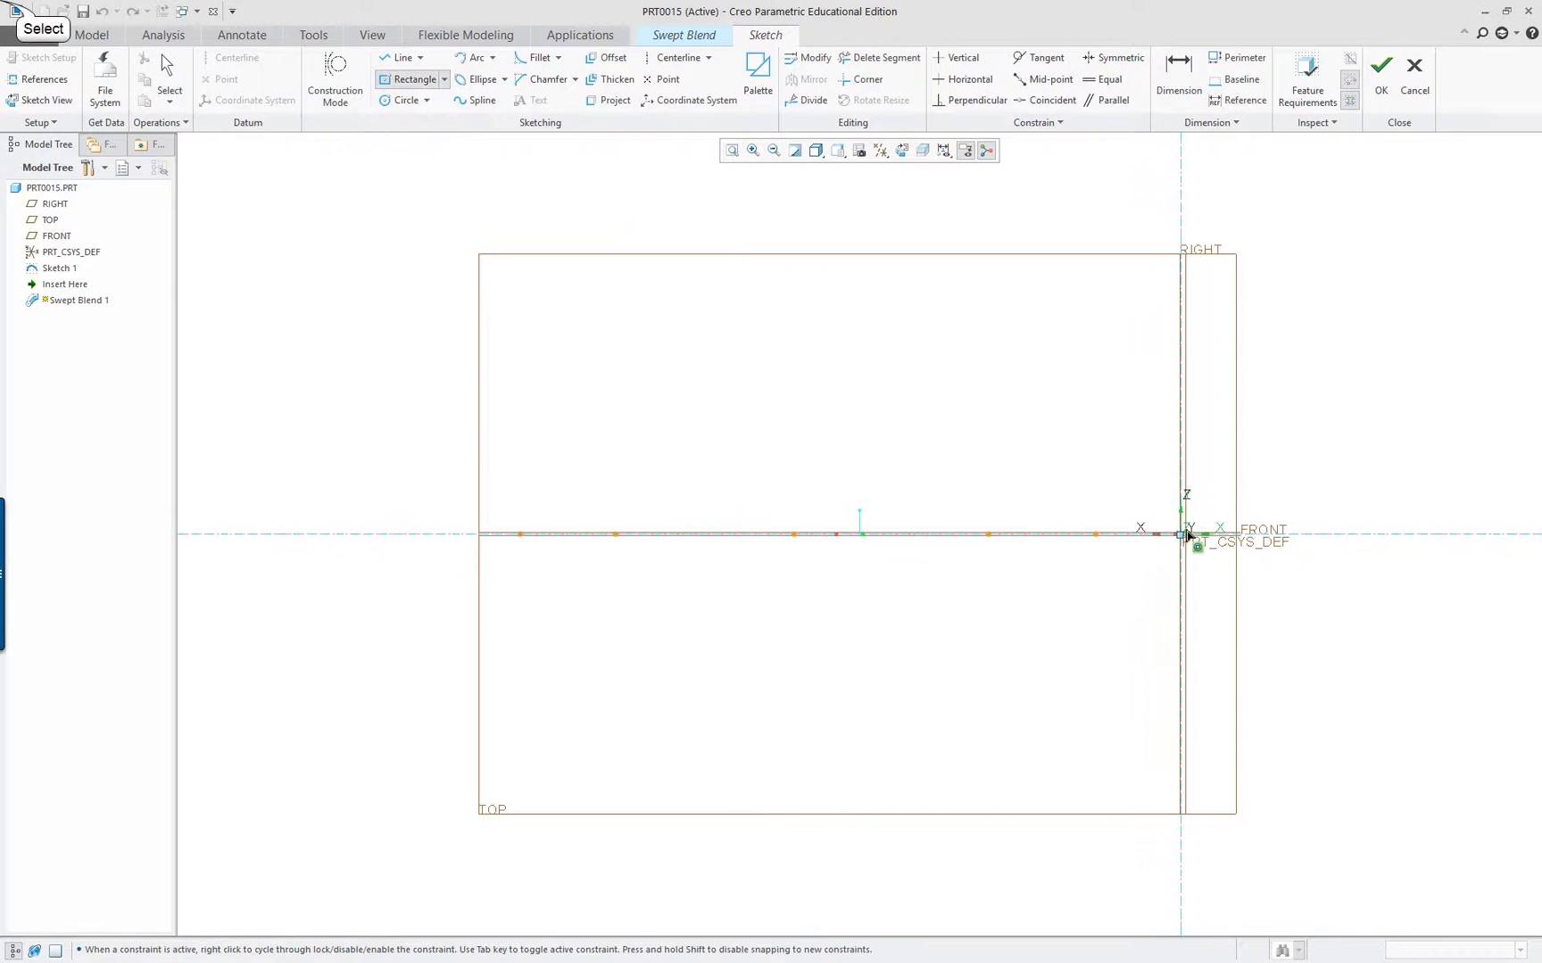
click(1180, 533)
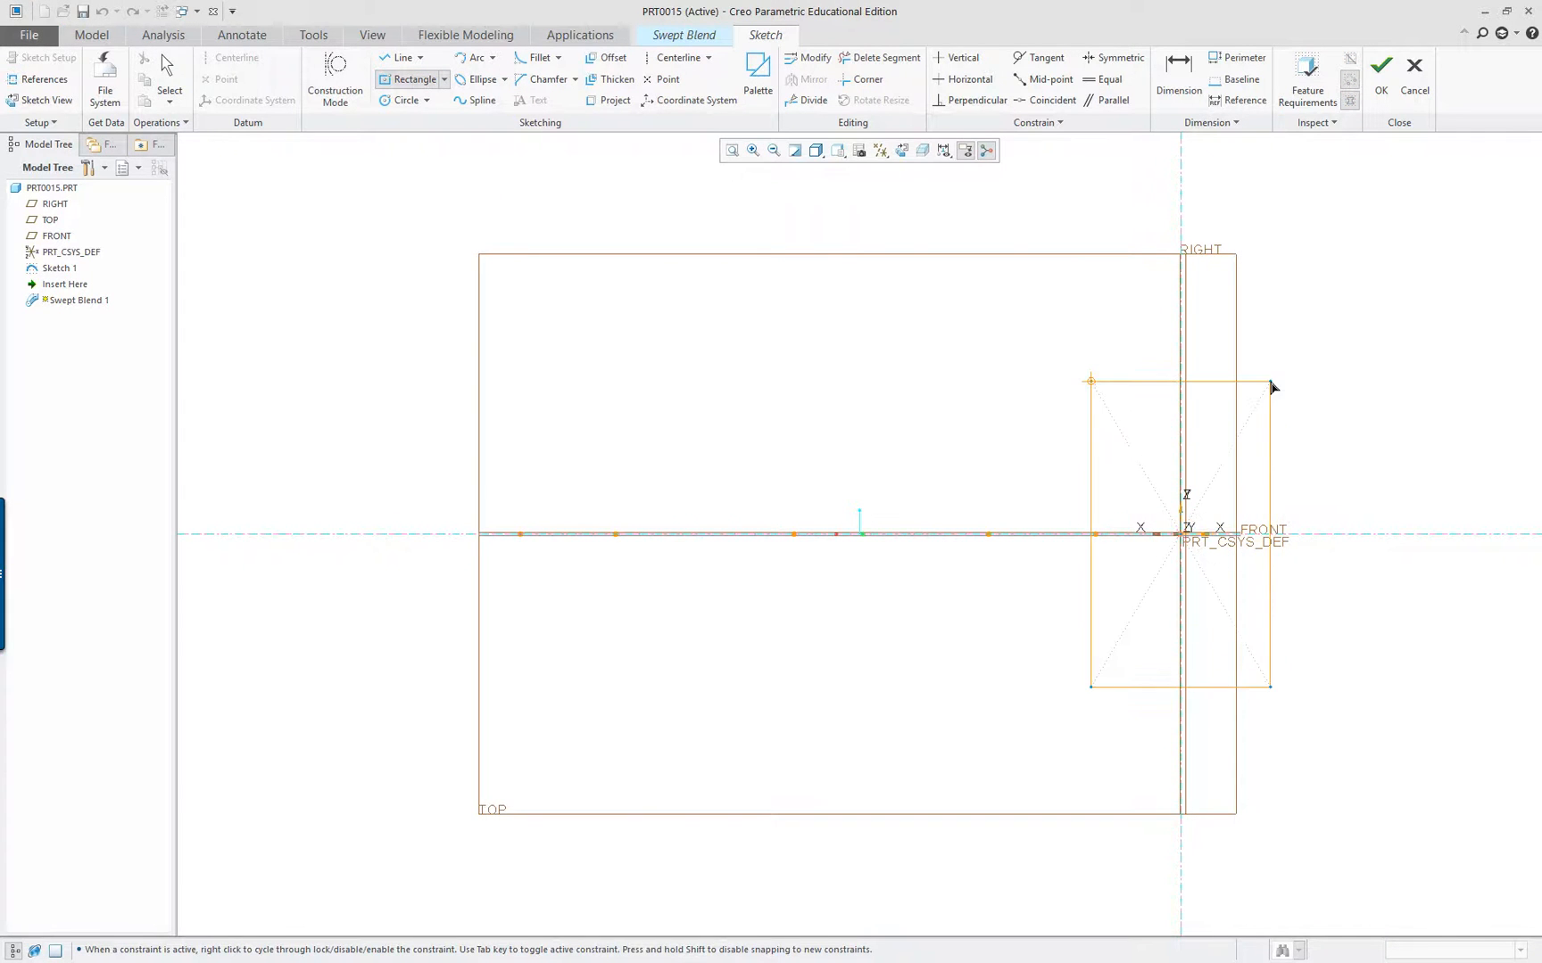
click(1301, 343)
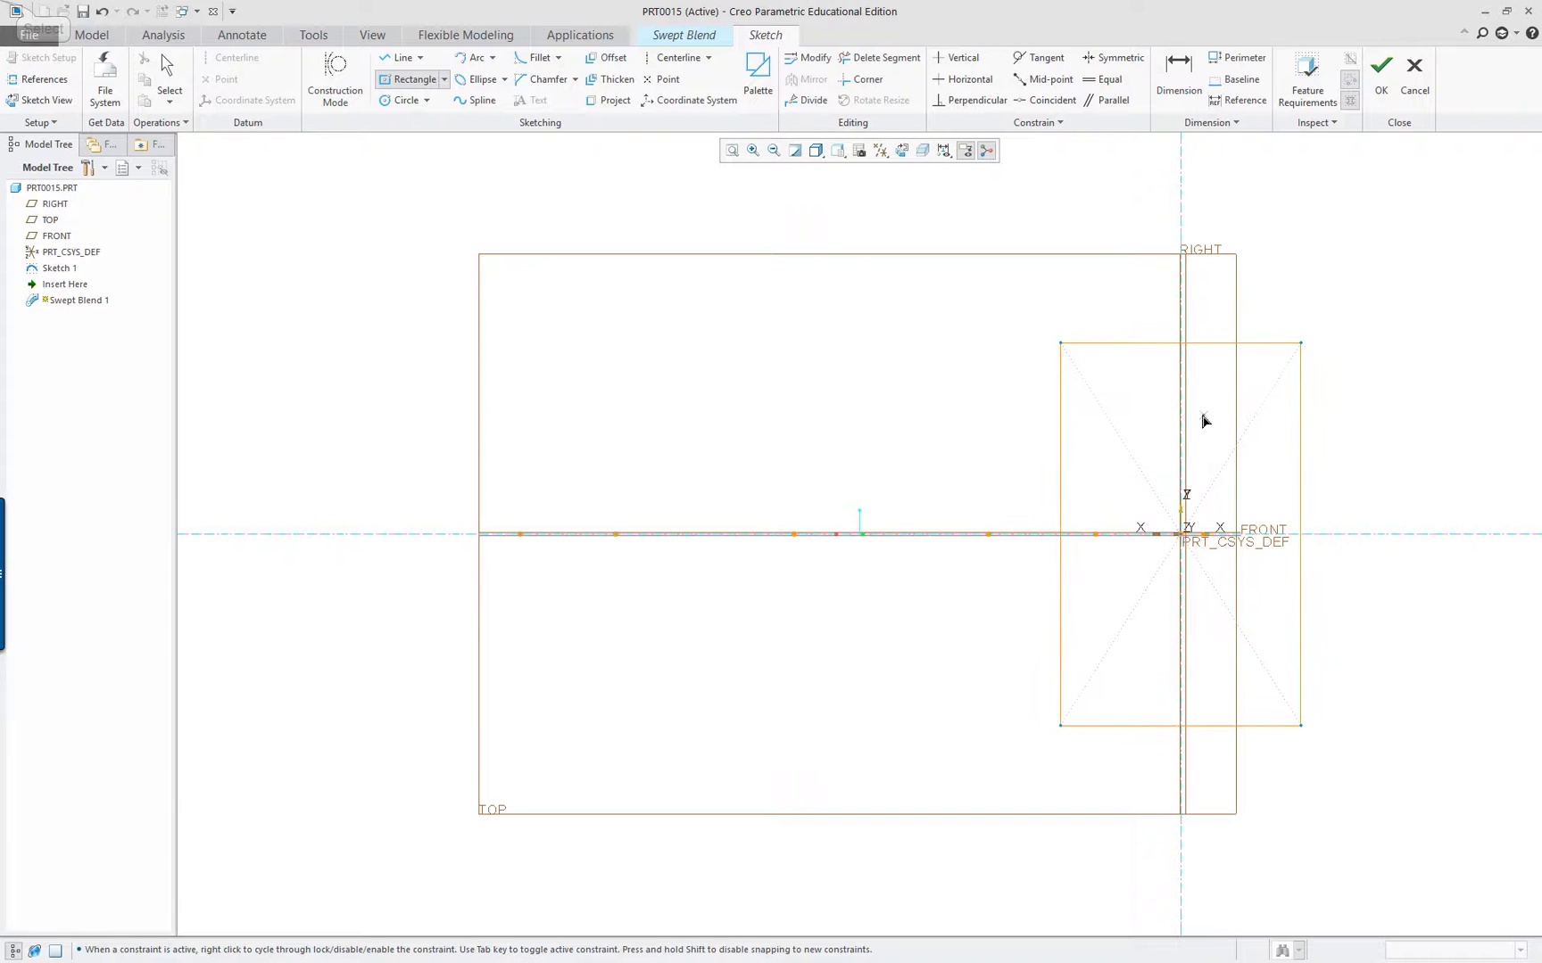
middle_click(1143, 432)
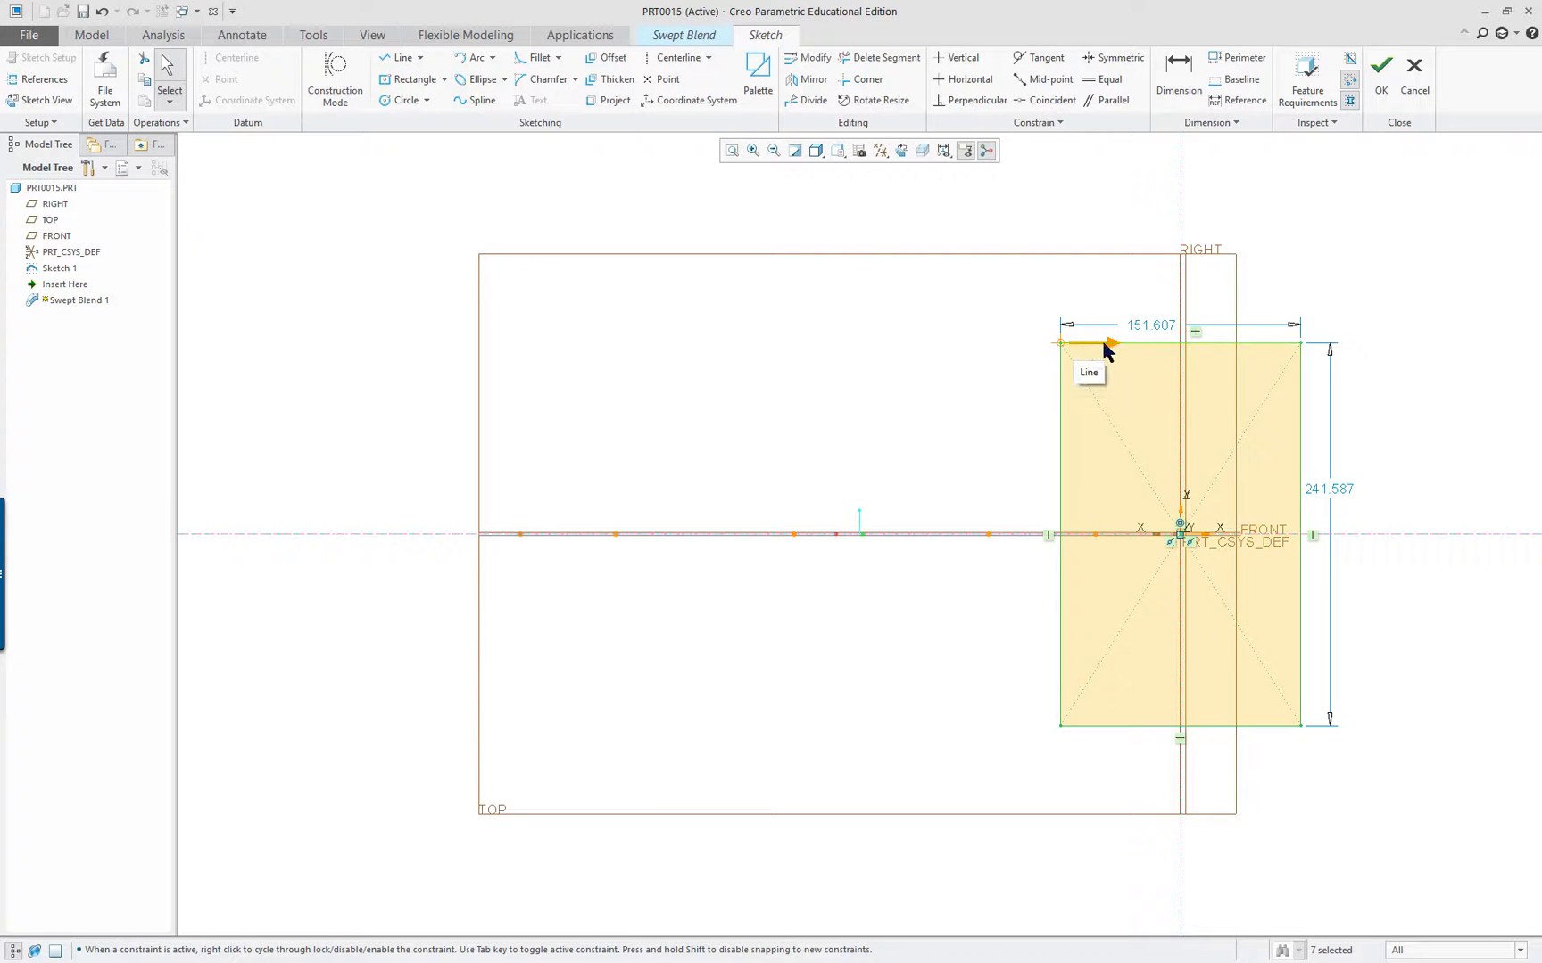
click(1381, 71)
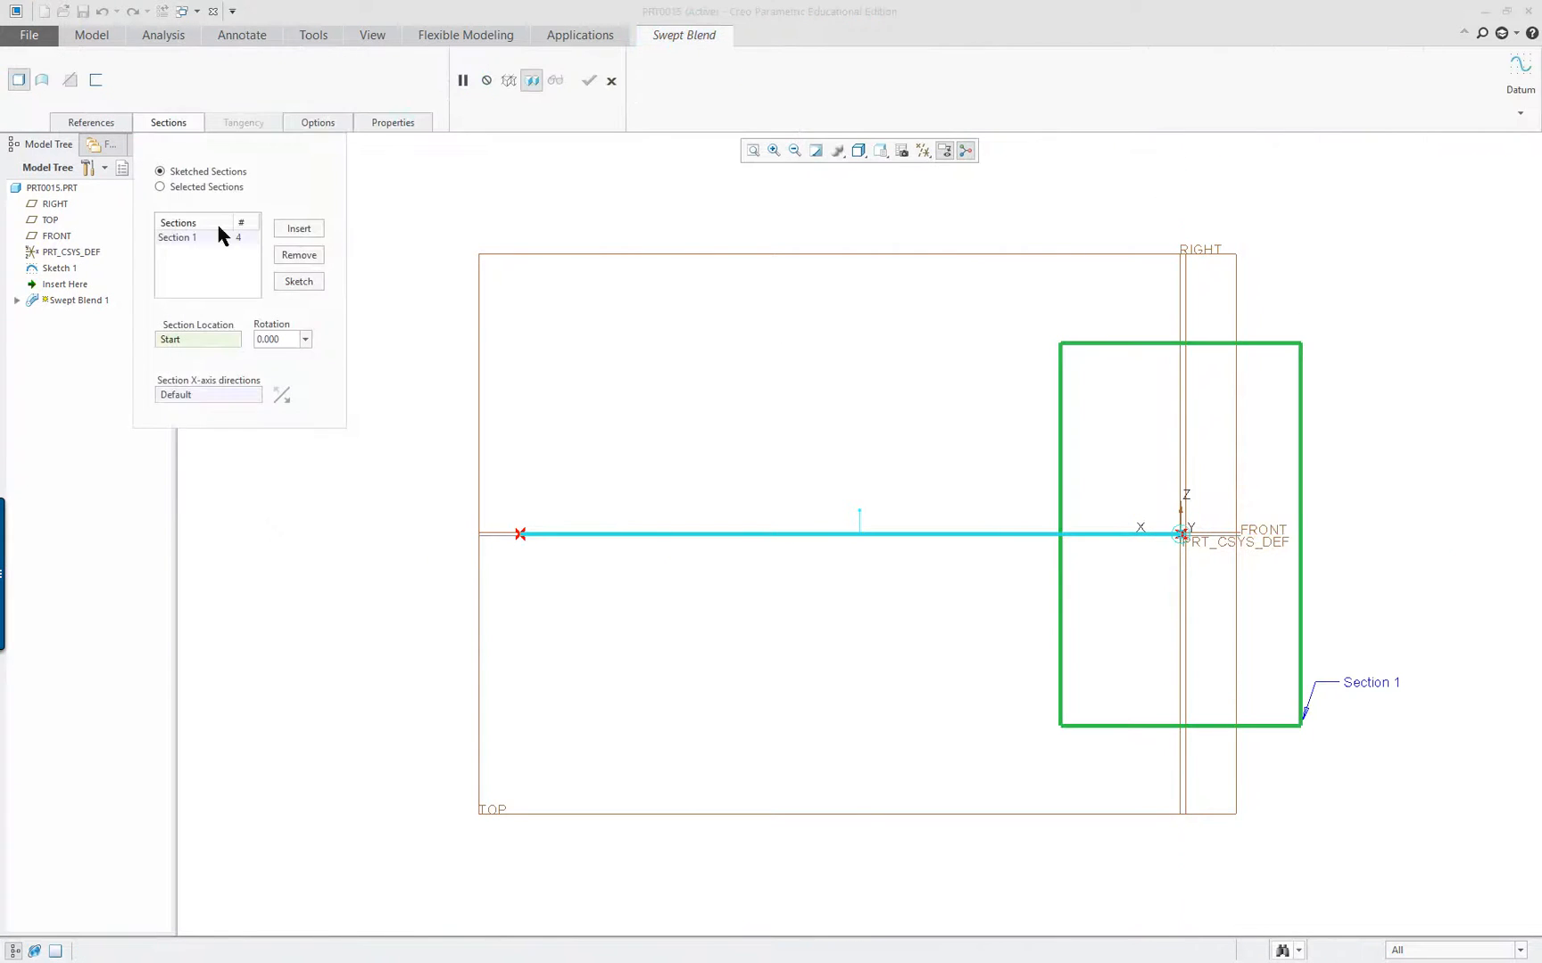
Insert a second section at the trajectory's far end and open its sketch, viewed square to its plane
click(304, 230)
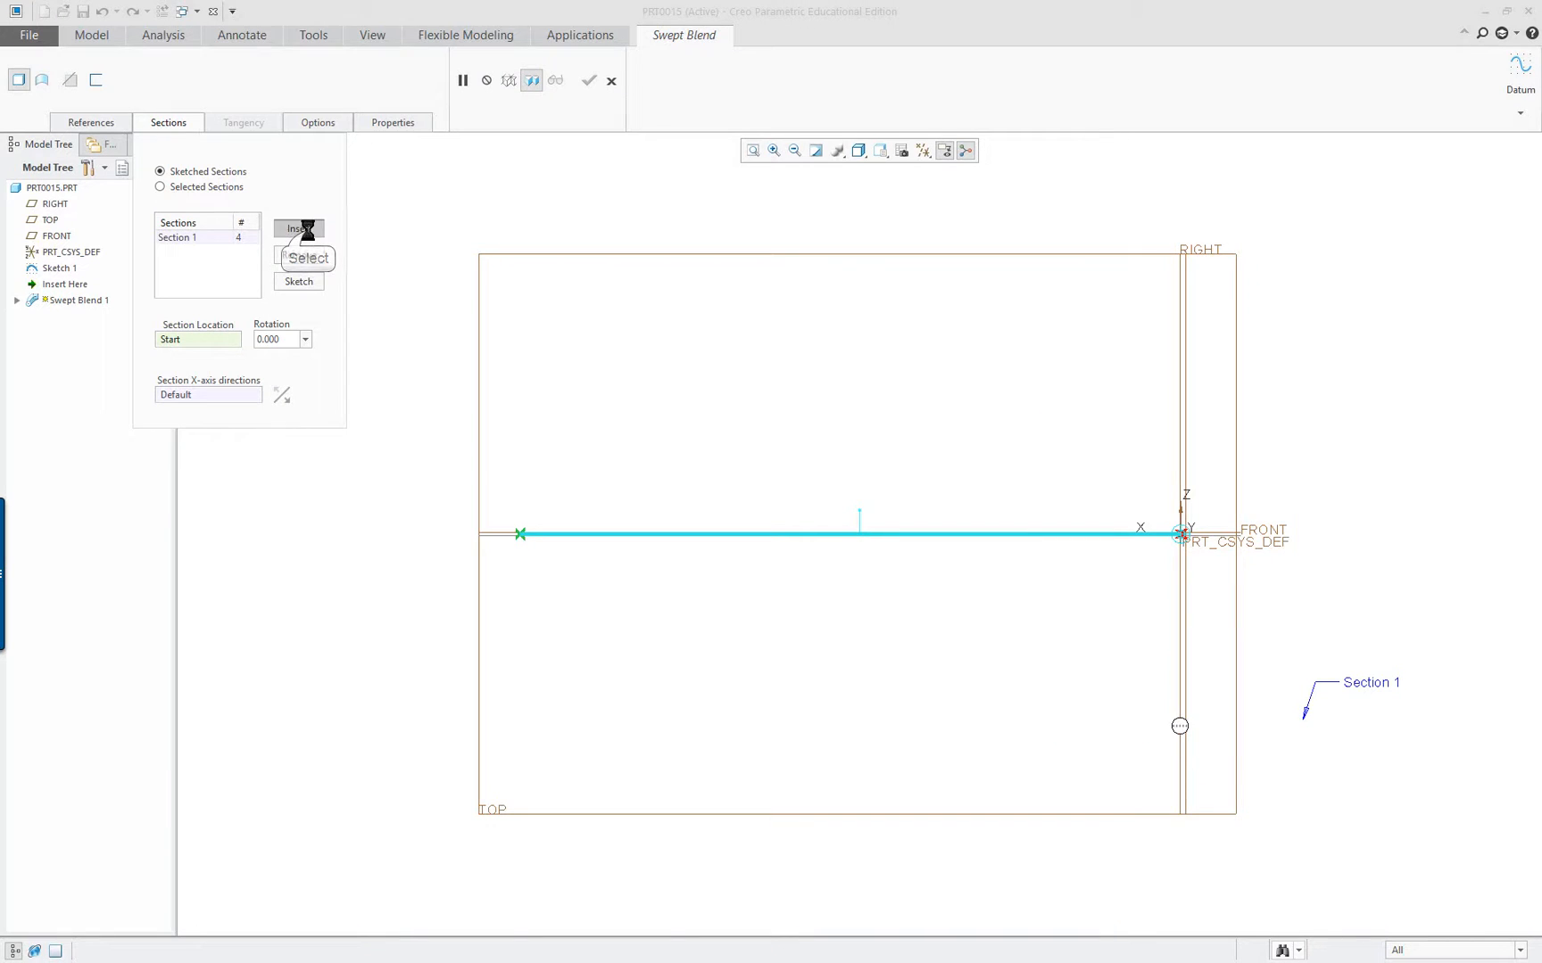
click(295, 282)
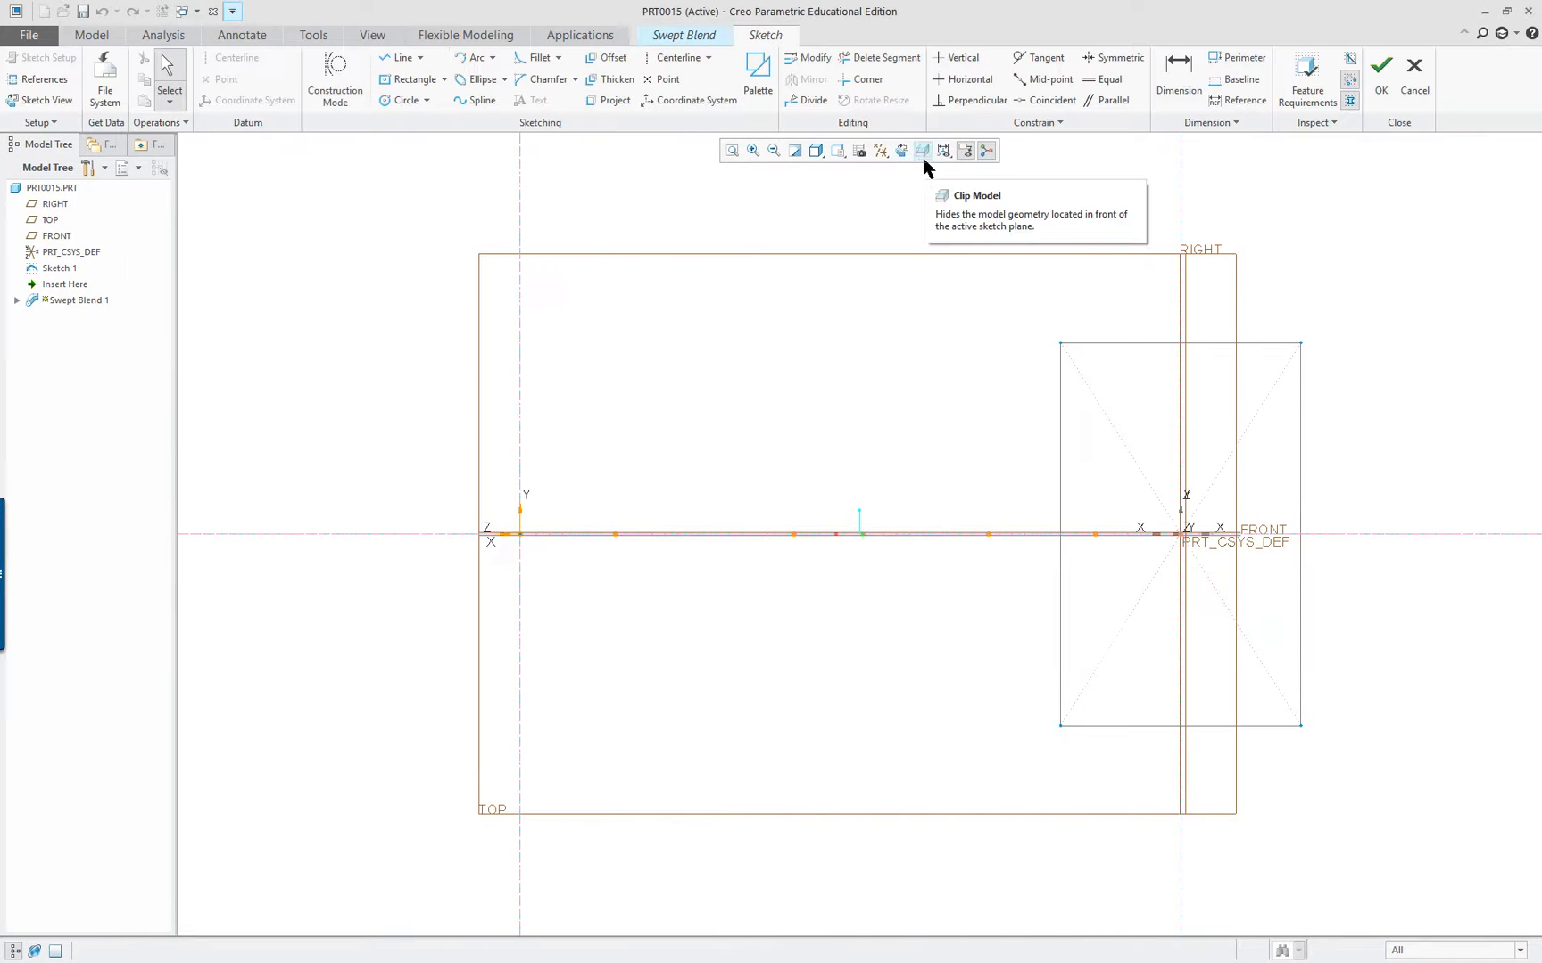
click(900, 152)
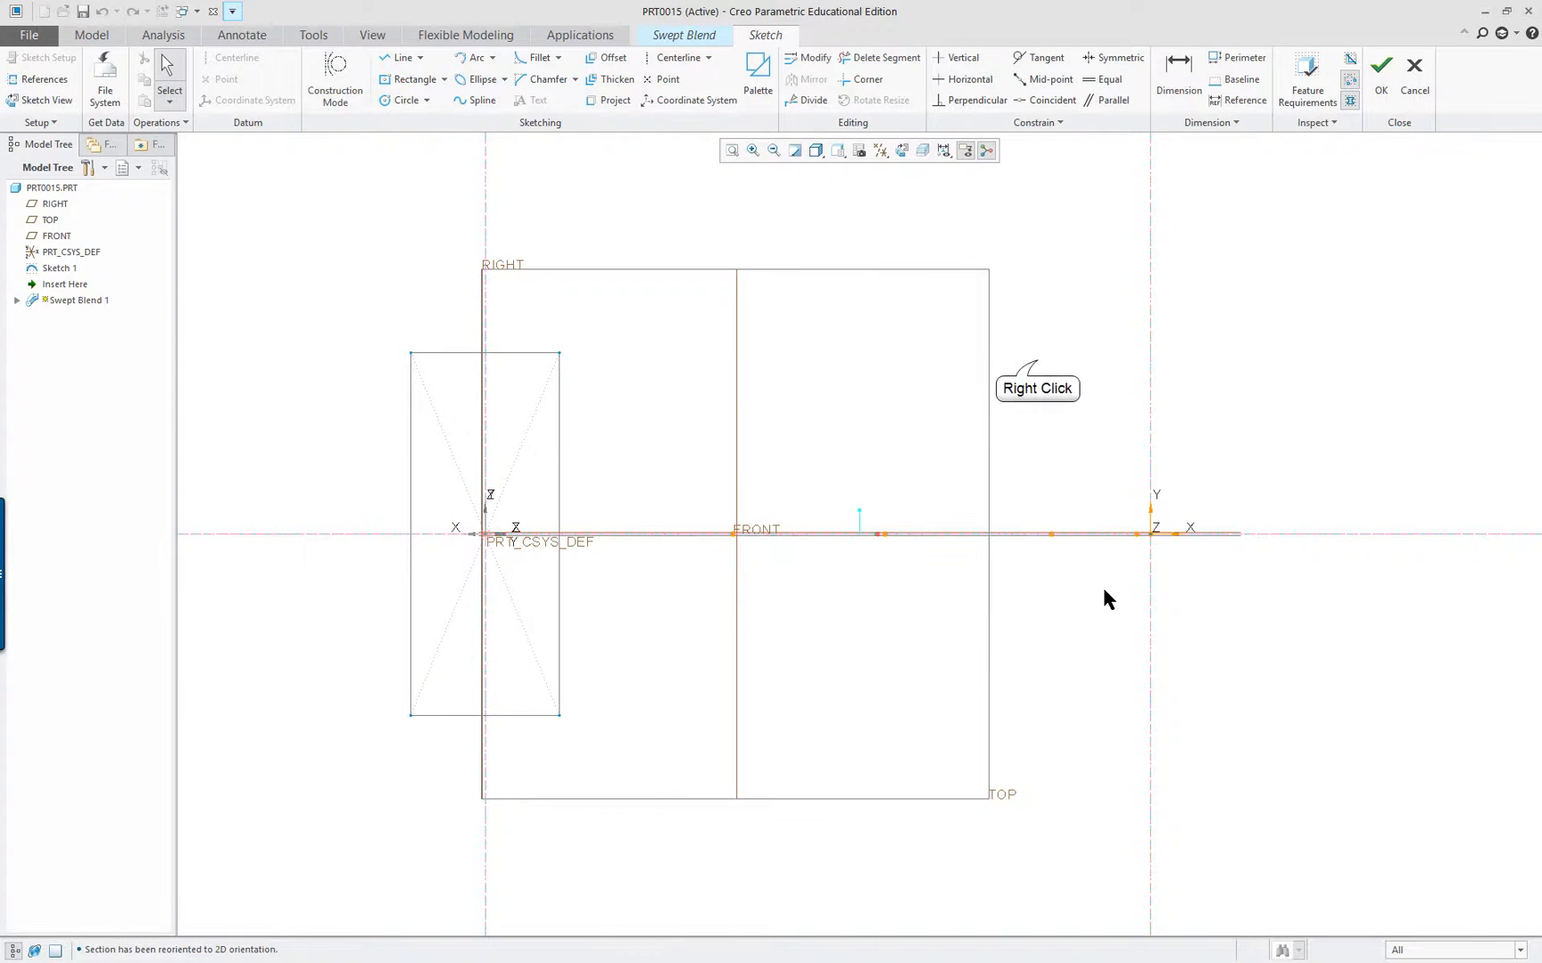
Sketch a center rectangle about 58 wide and 103 high on the trajectory's far endpoint and accept it as the second section
right_click(1038, 366)
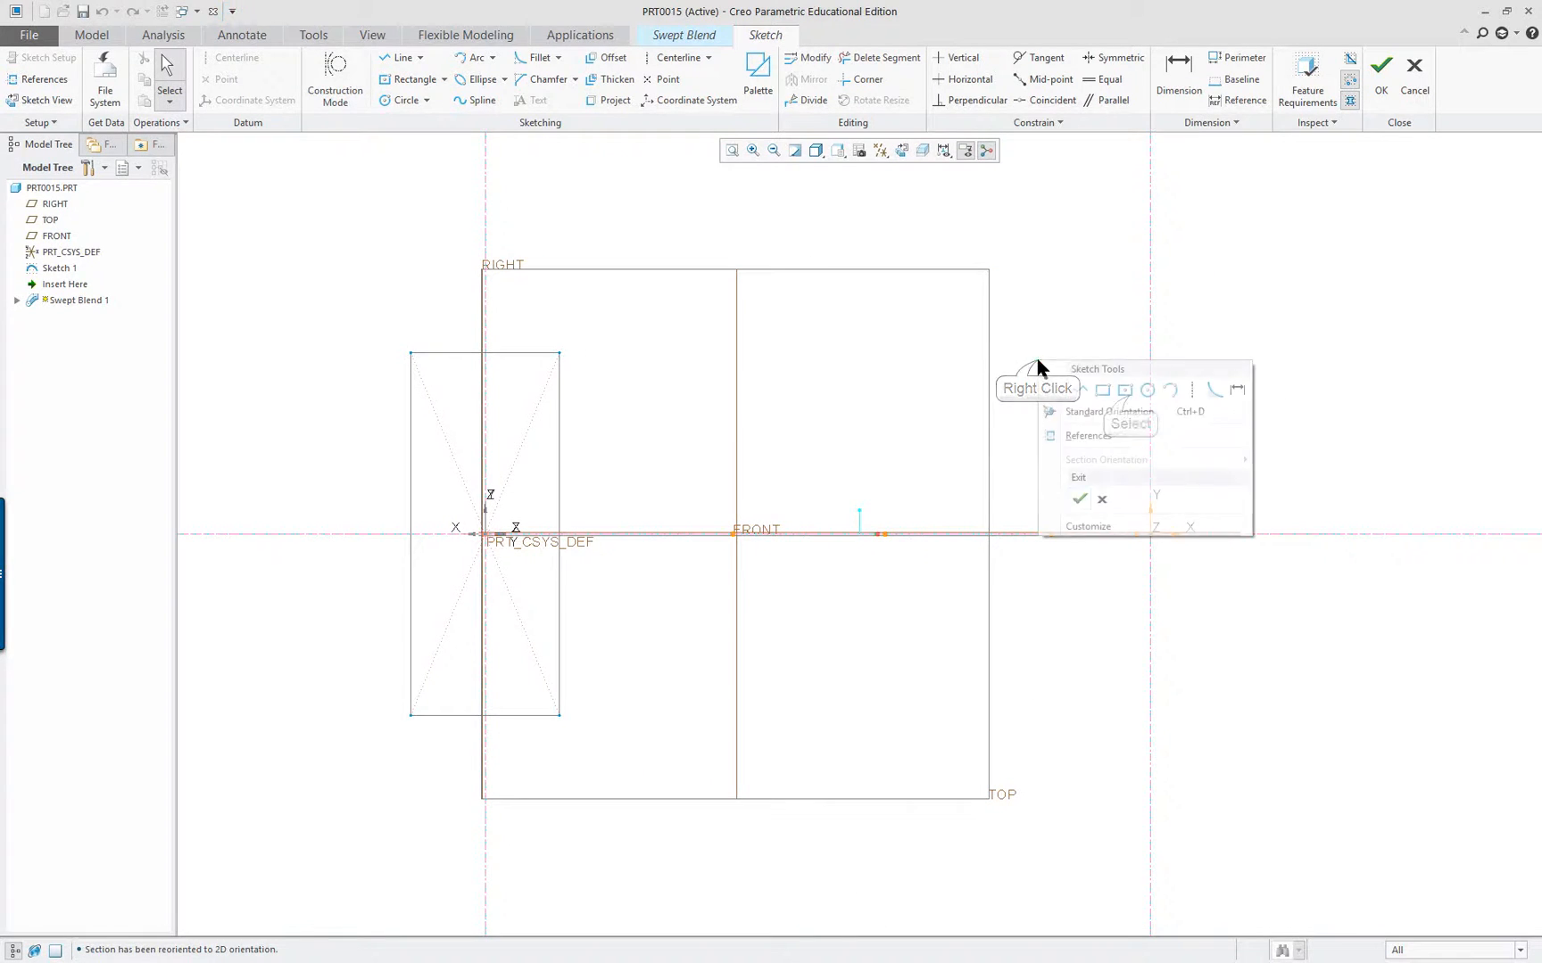
click(1134, 396)
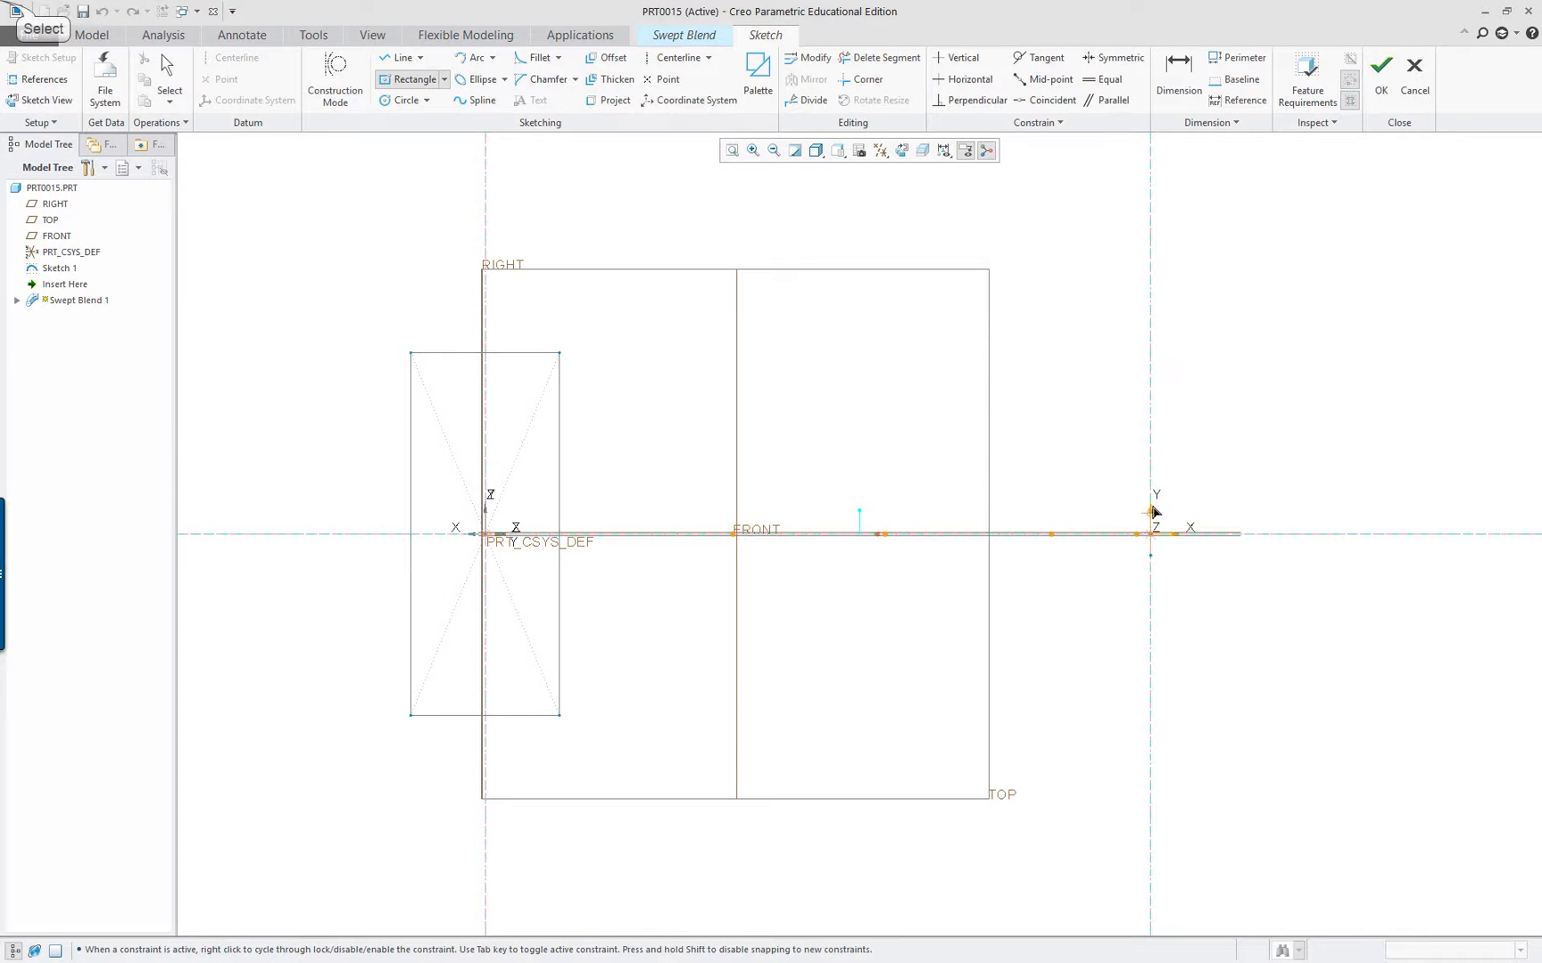
click(1151, 534)
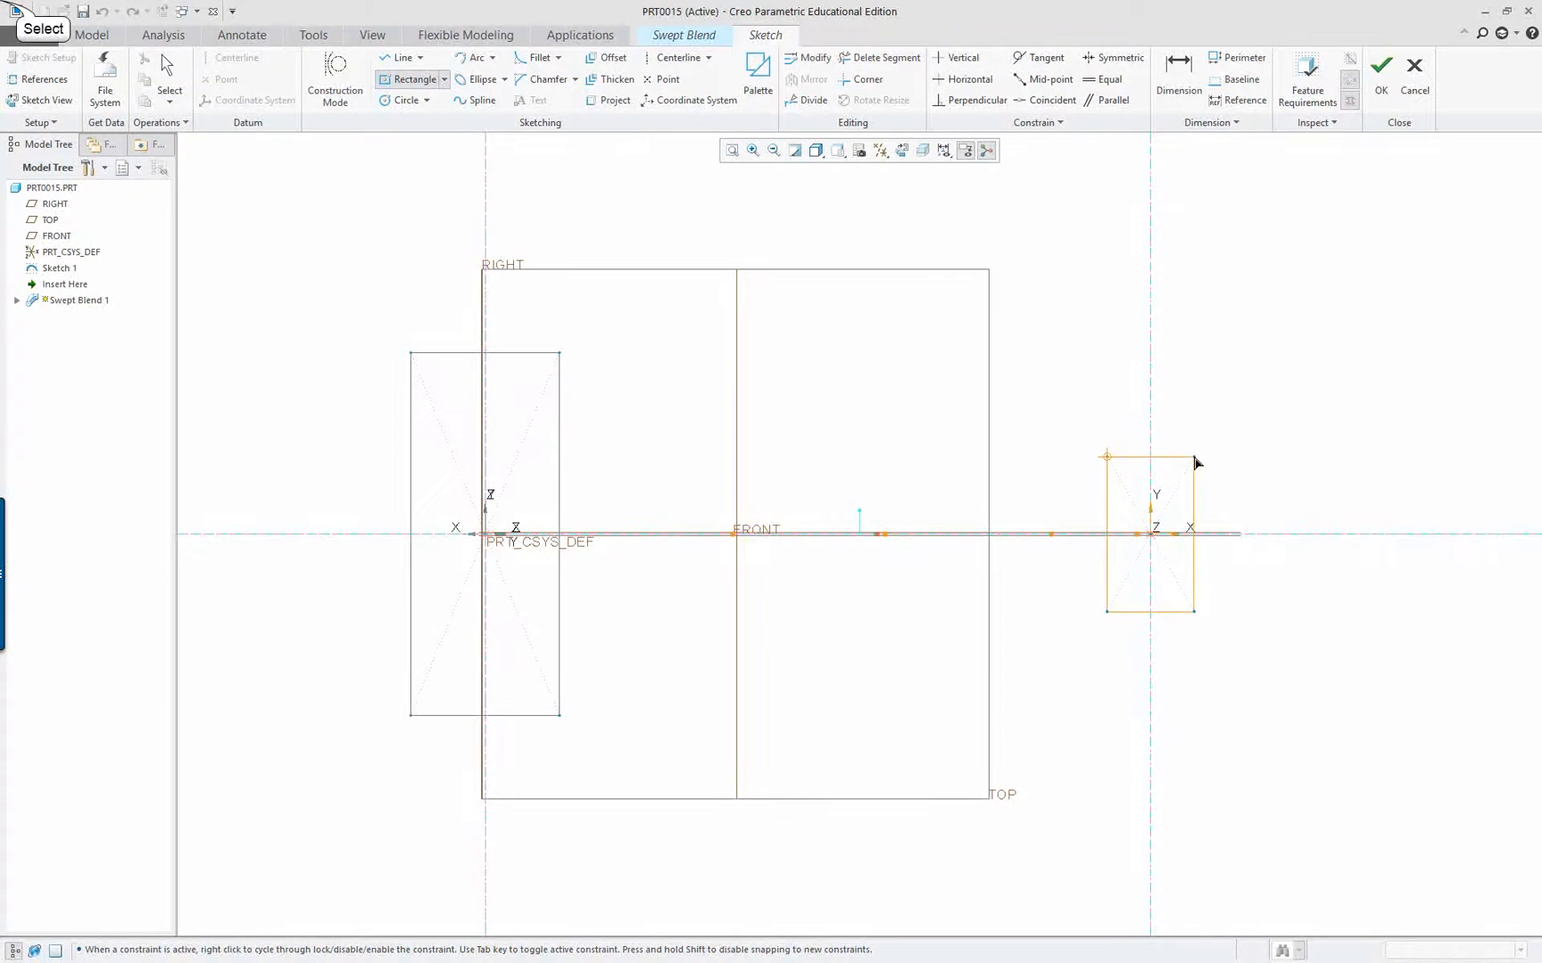
click(1194, 457)
middle_click(1075, 427)
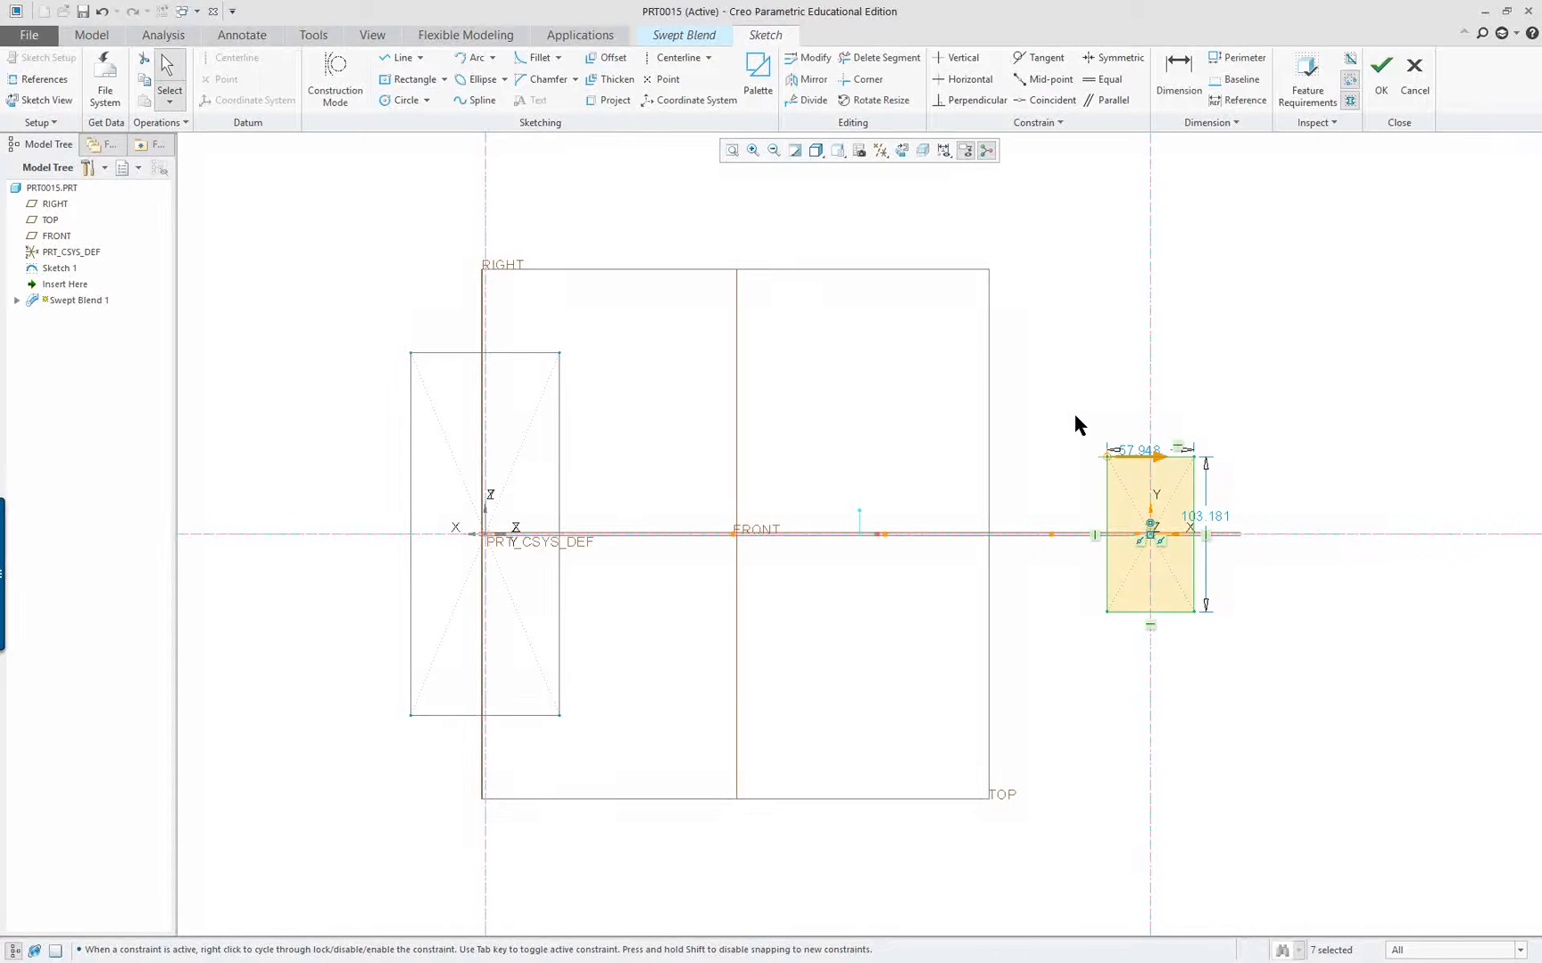
click(1382, 71)
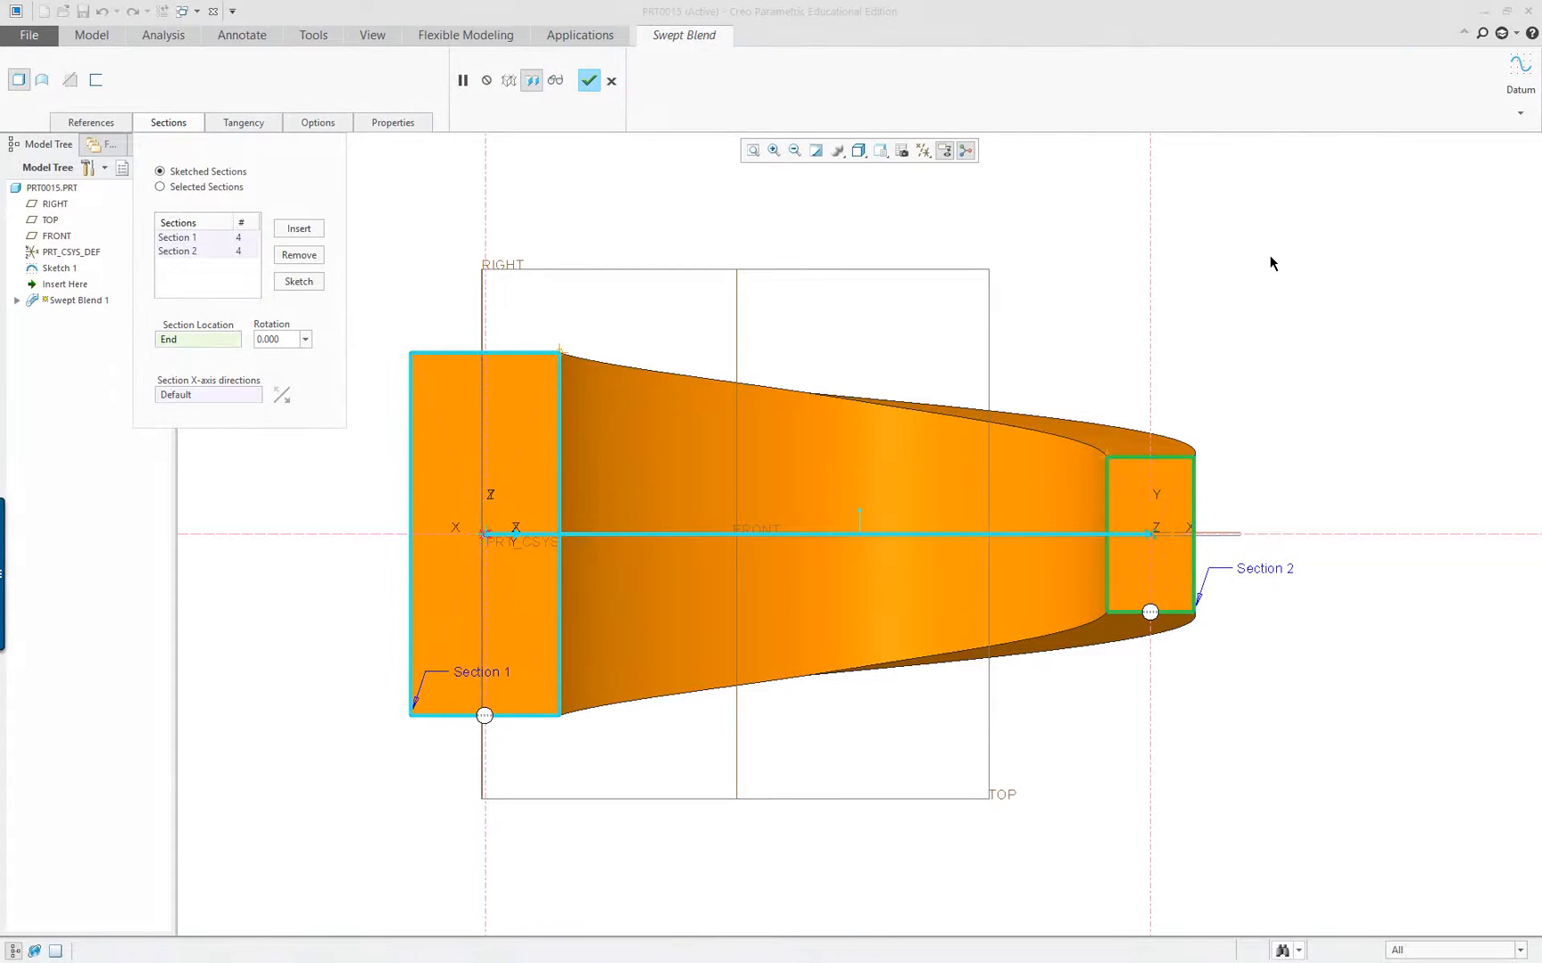
Reopen the second section's sketch, set its start point to the rectangle's lower-left corner, and accept the sketch
right_click(553, 195)
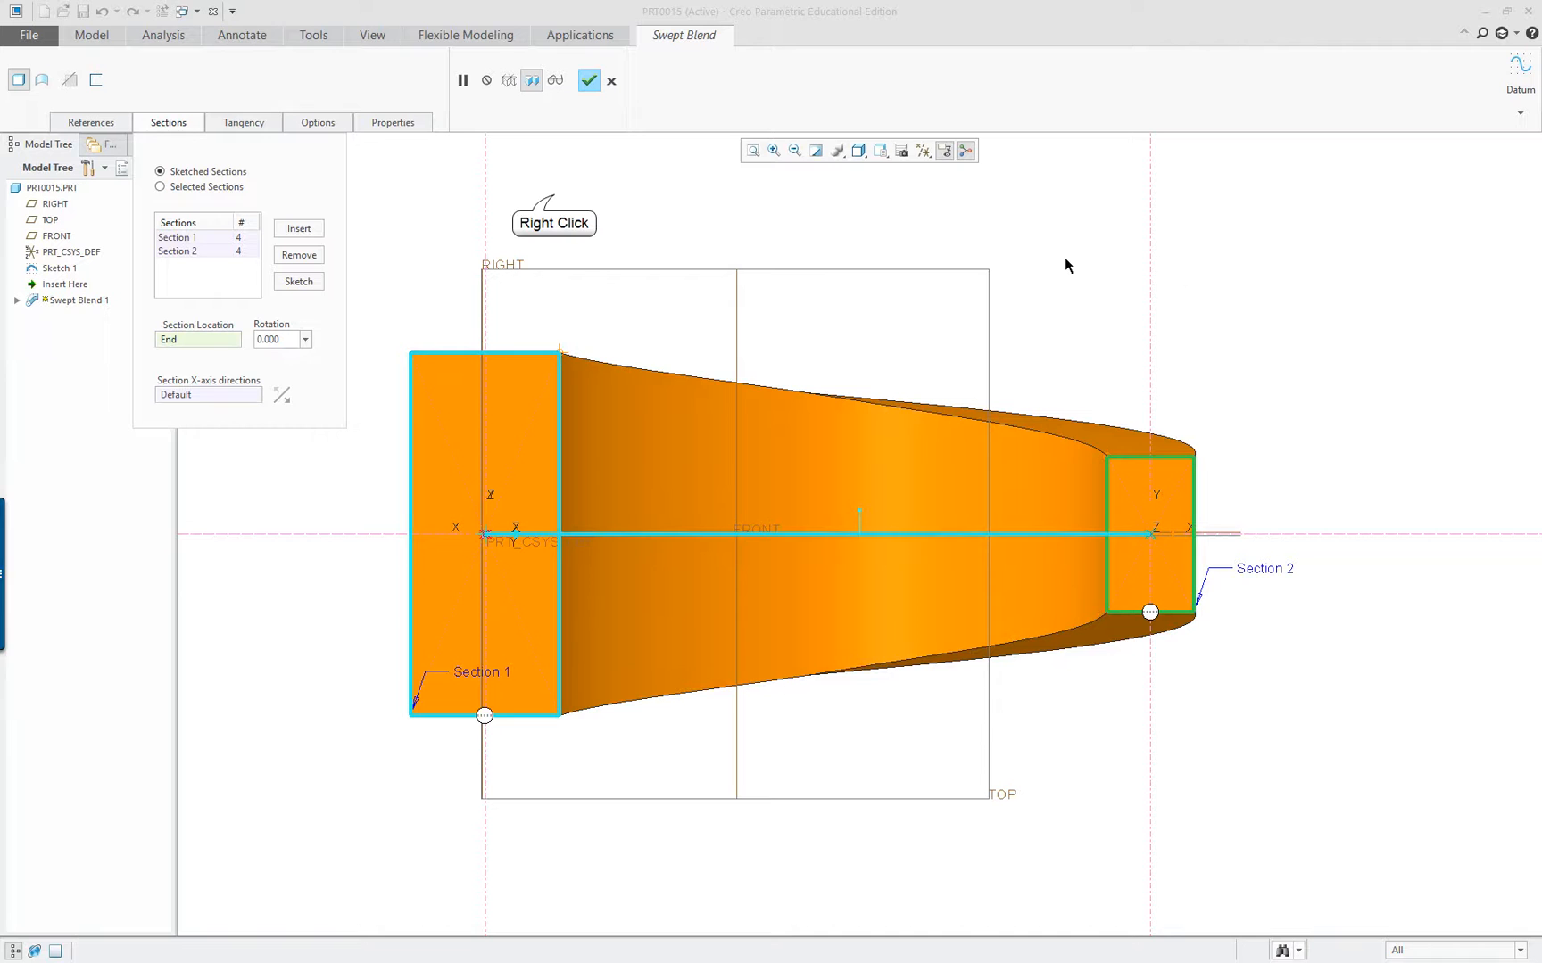
click(399, 207)
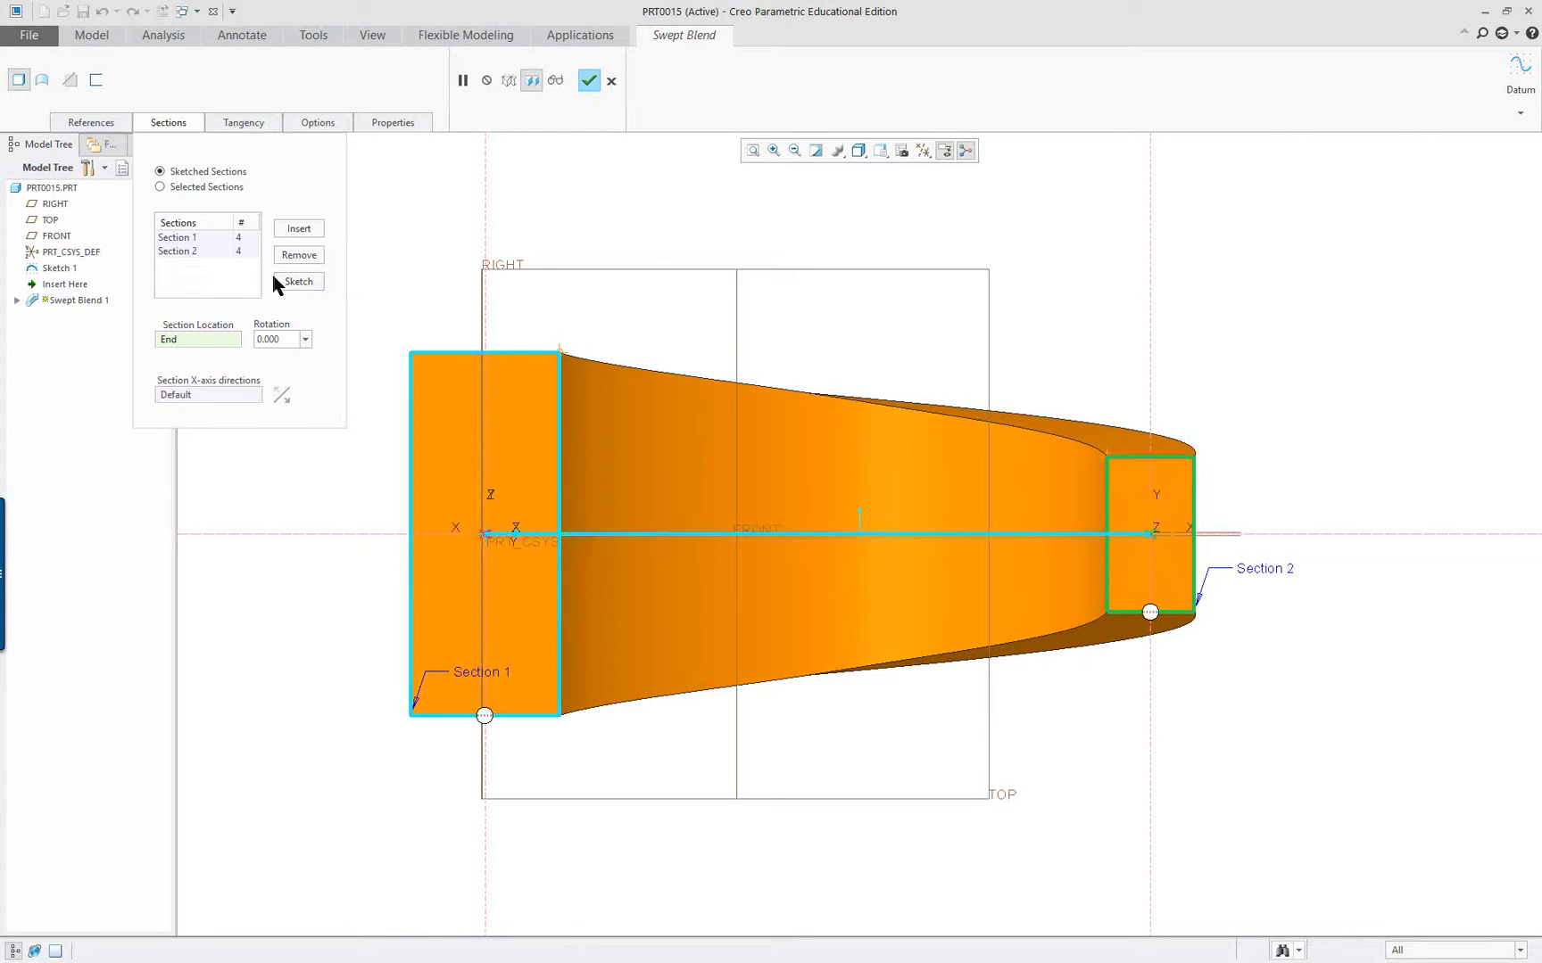
click(185, 254)
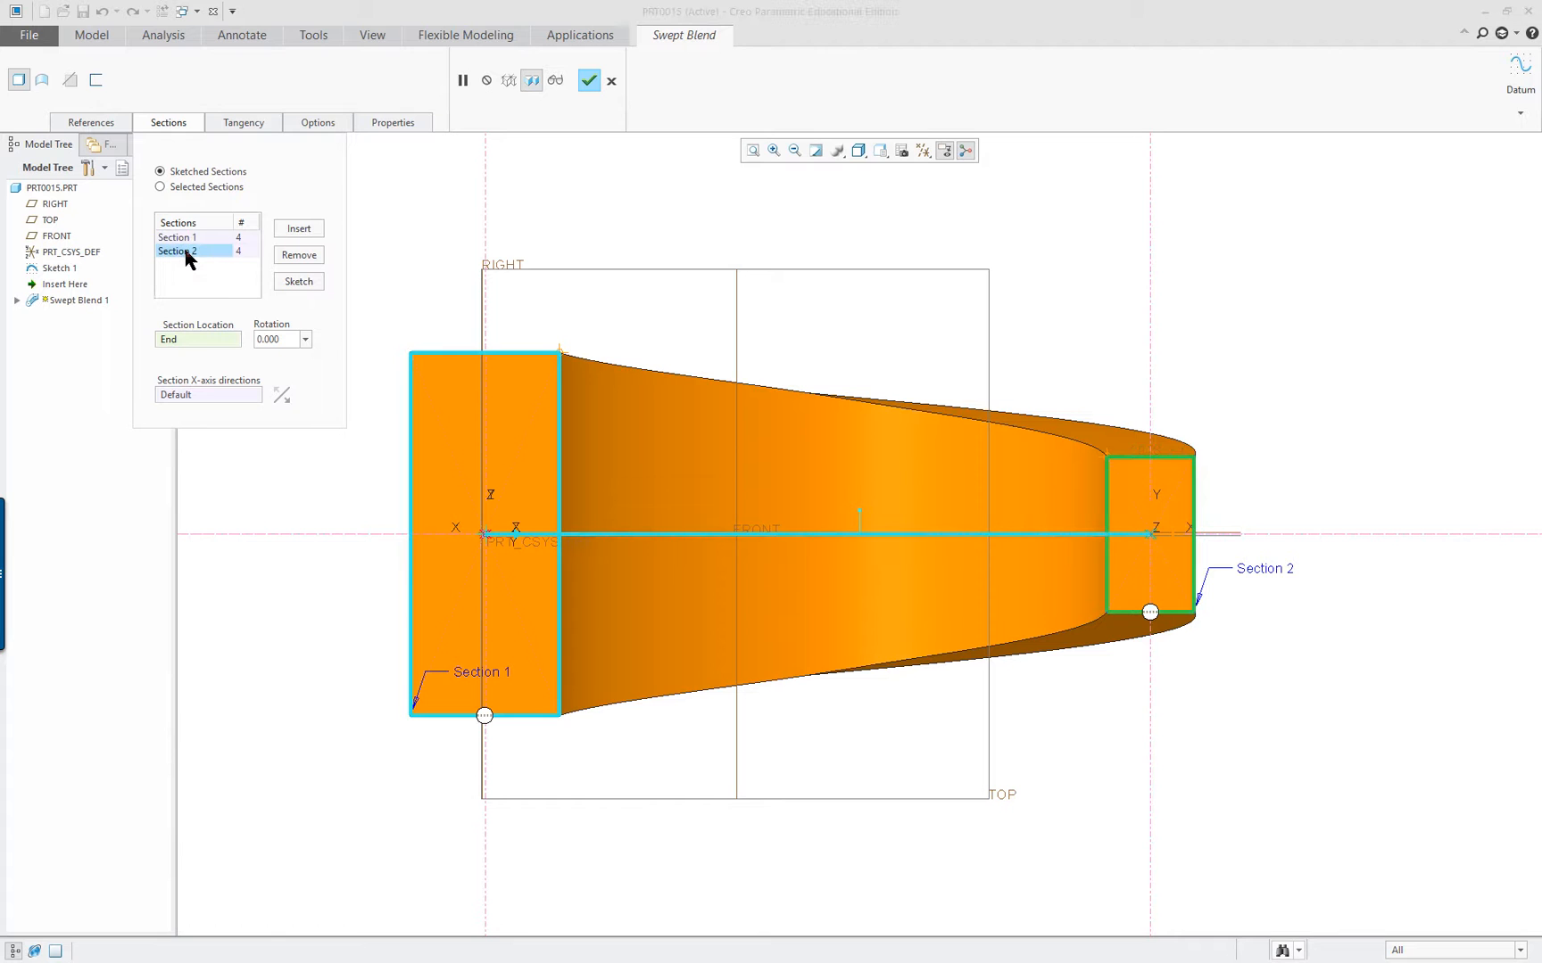
click(299, 283)
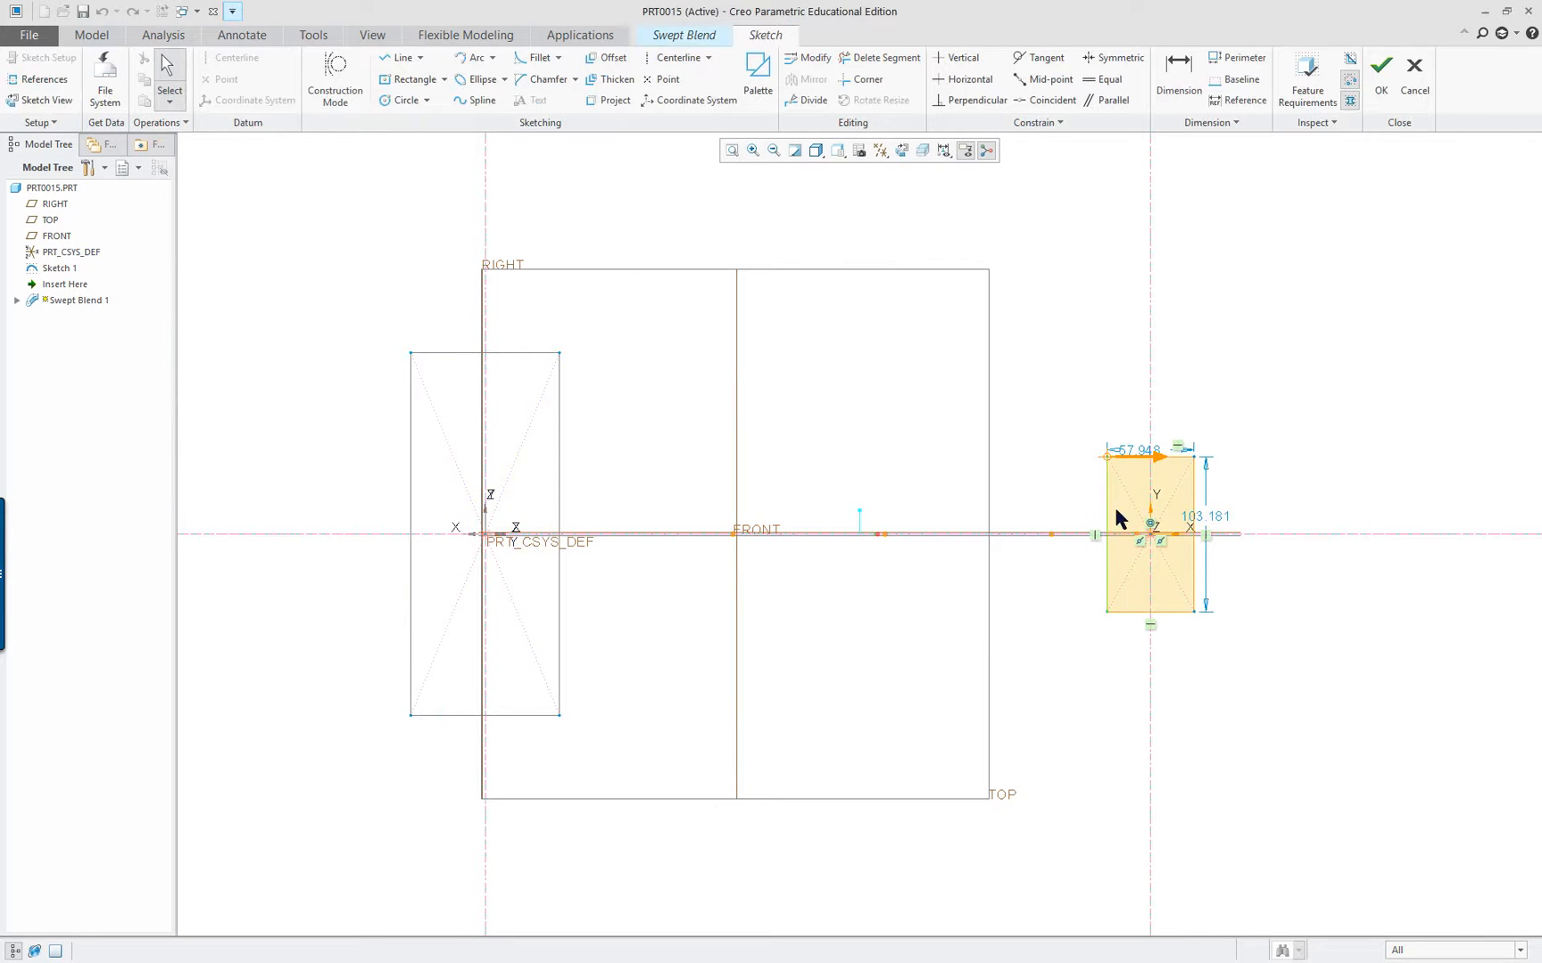
right_click(1106, 612)
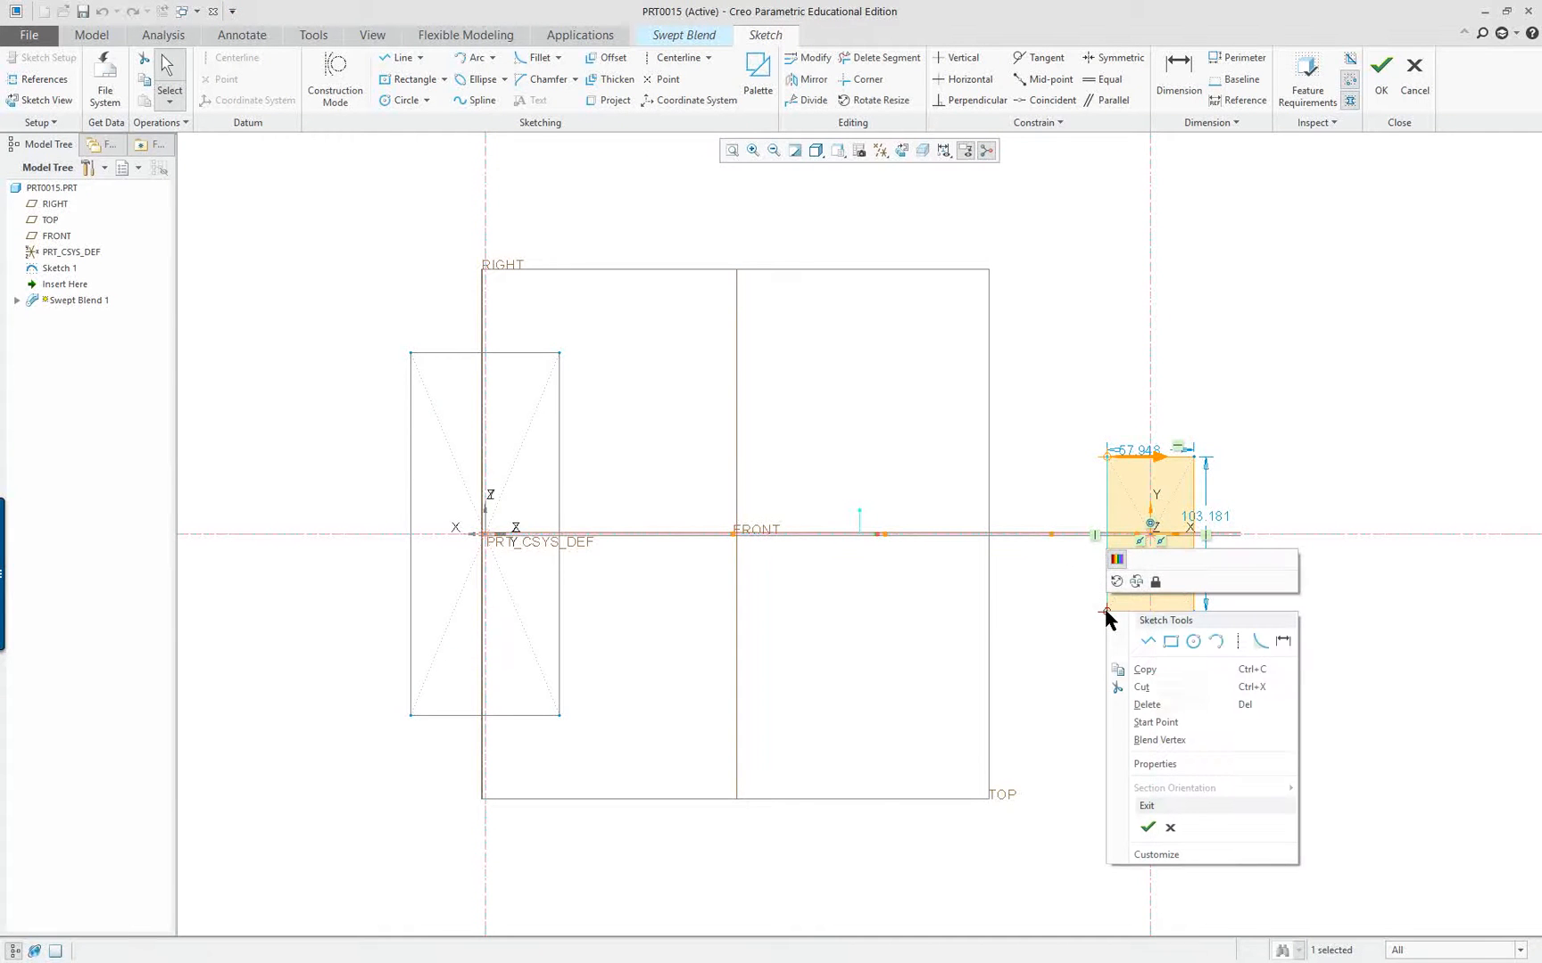
click(1156, 722)
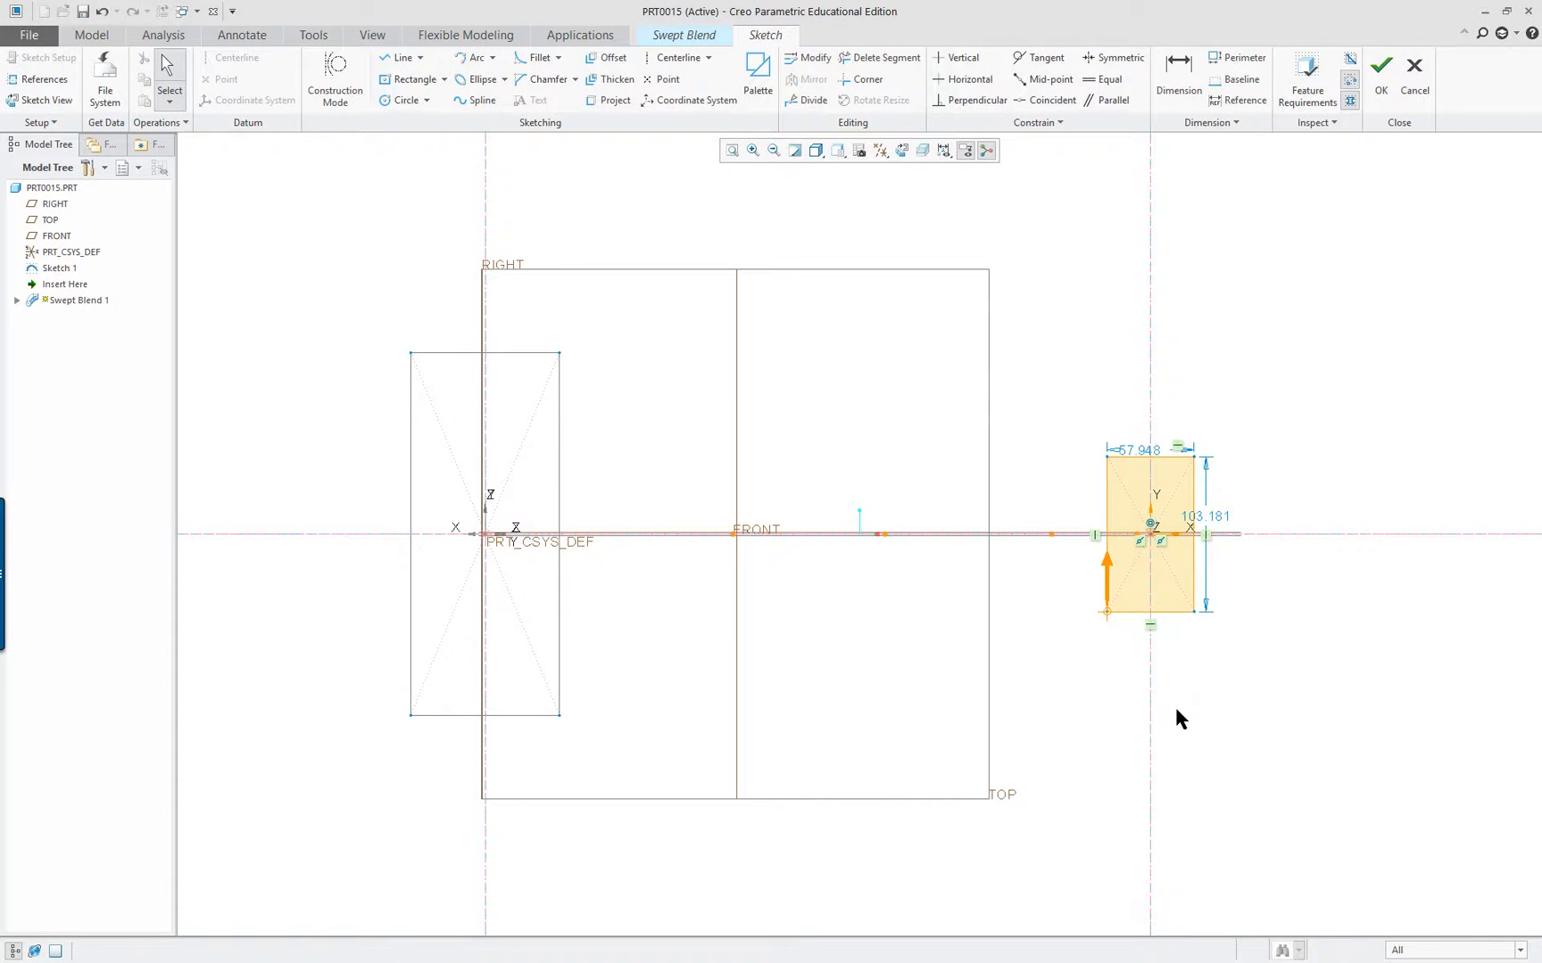
click(1381, 66)
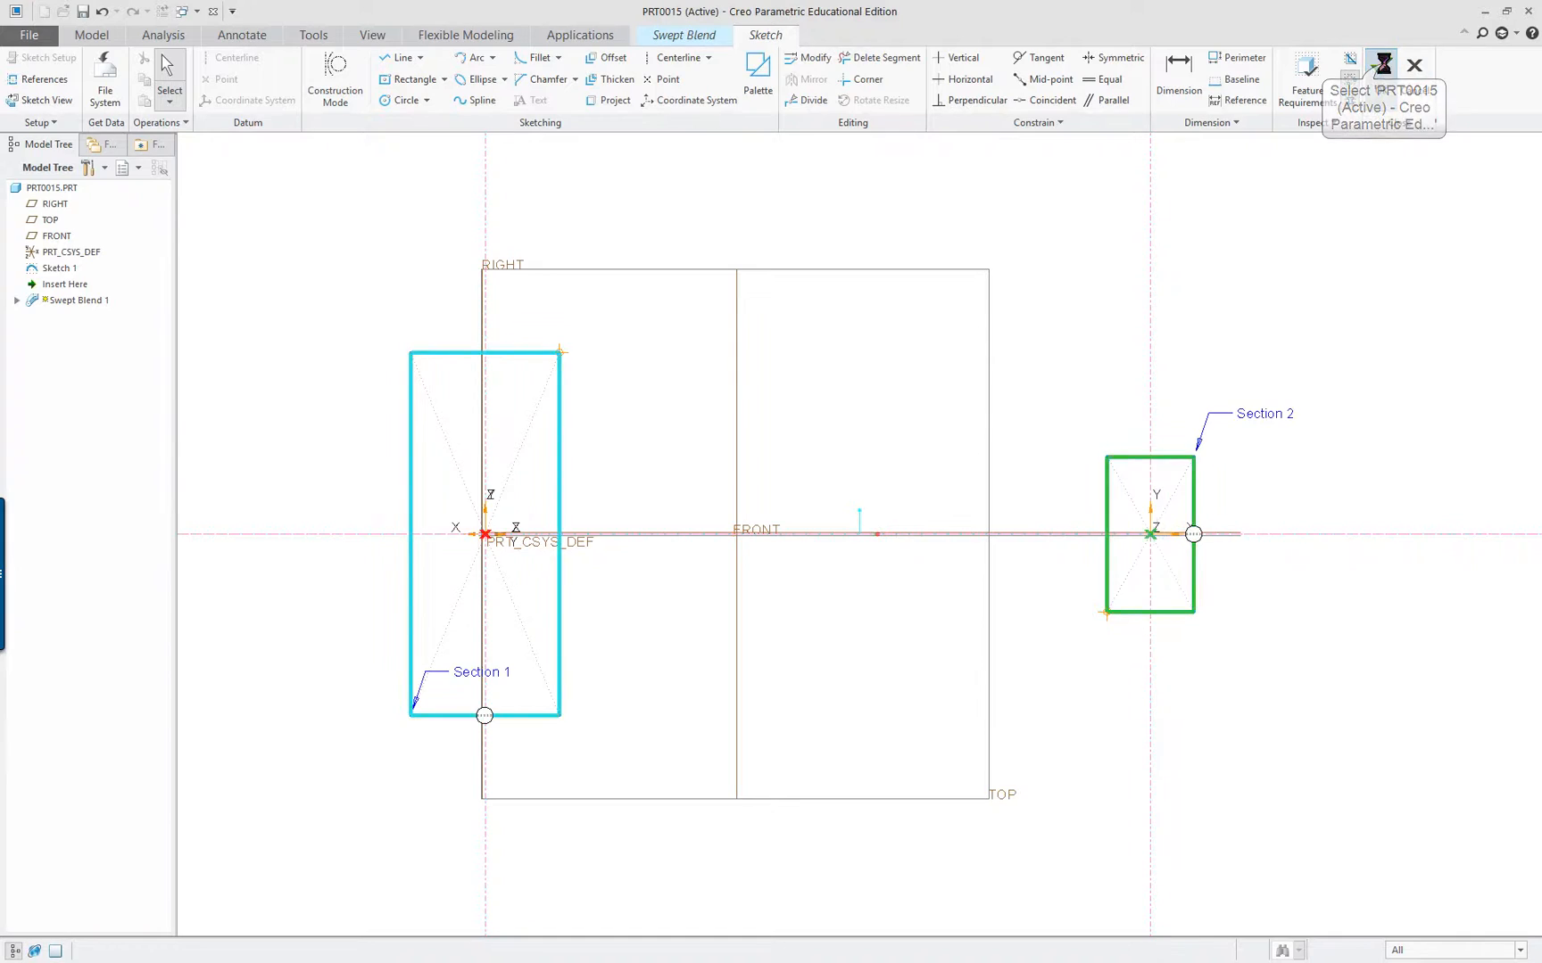
Complete the Swept Blend with its two rectangular sections and inspect the resulting solid from several angles
mouse_move(1188, 338)
middle_down()
mouse_move(1174, 399)
mouse_move(1122, 450)
mouse_move(1135, 320)
mouse_move(1140, 408)
middle_up()
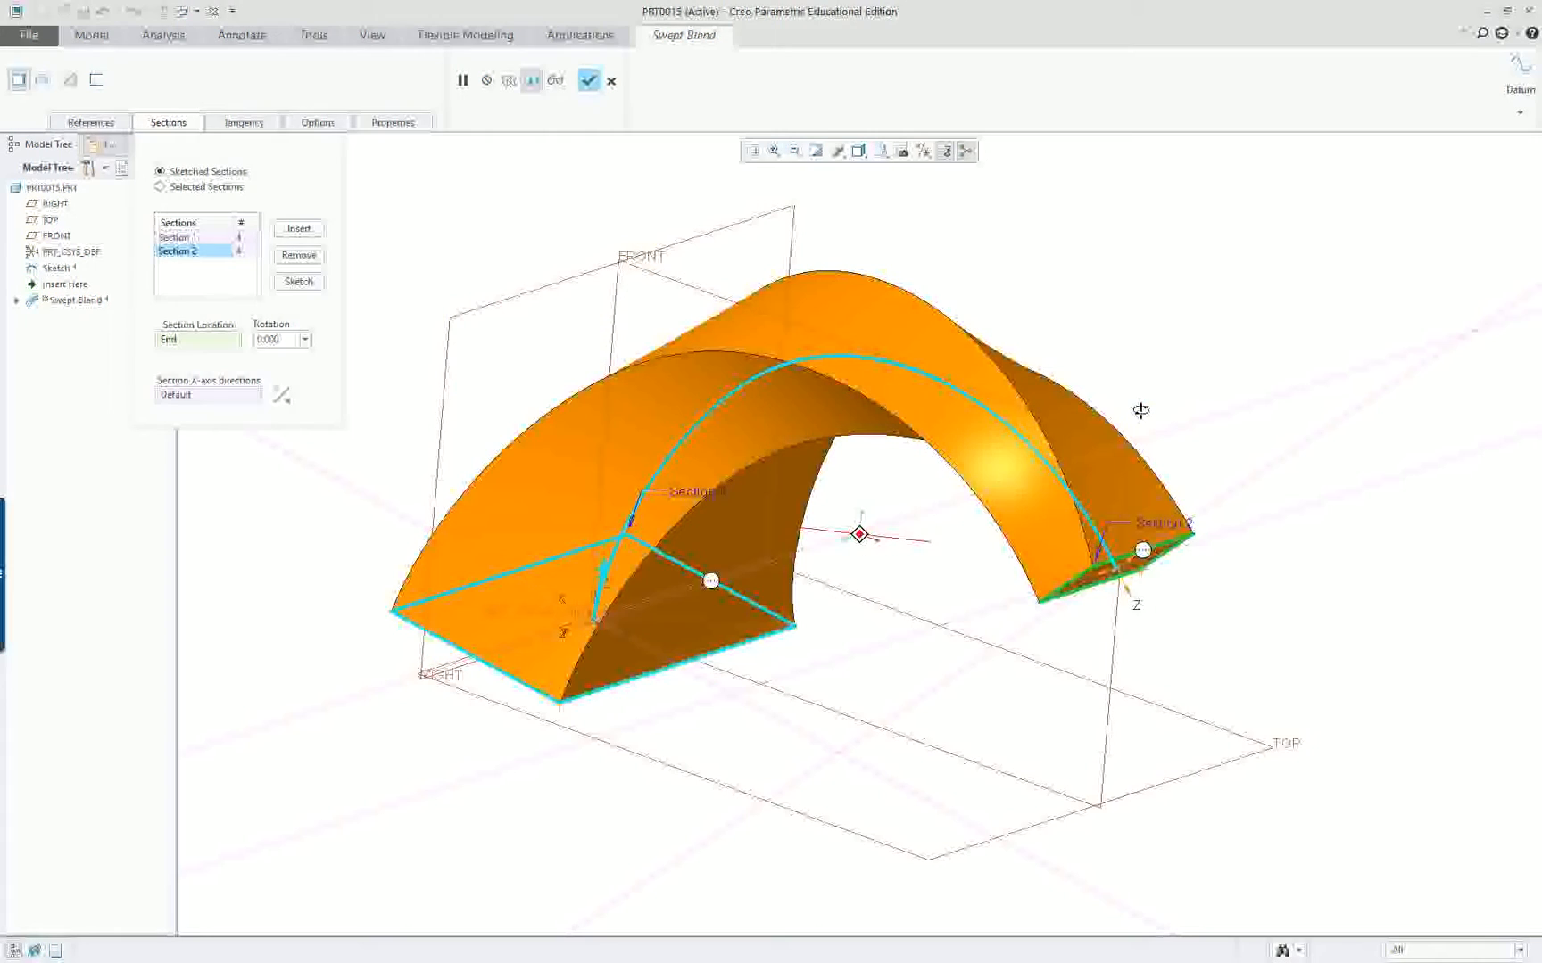
click(589, 81)
middle_drag(974, 312, 1053, 282)
scroll(756, 508, up, 3)
scroll(756, 507, down, 1)
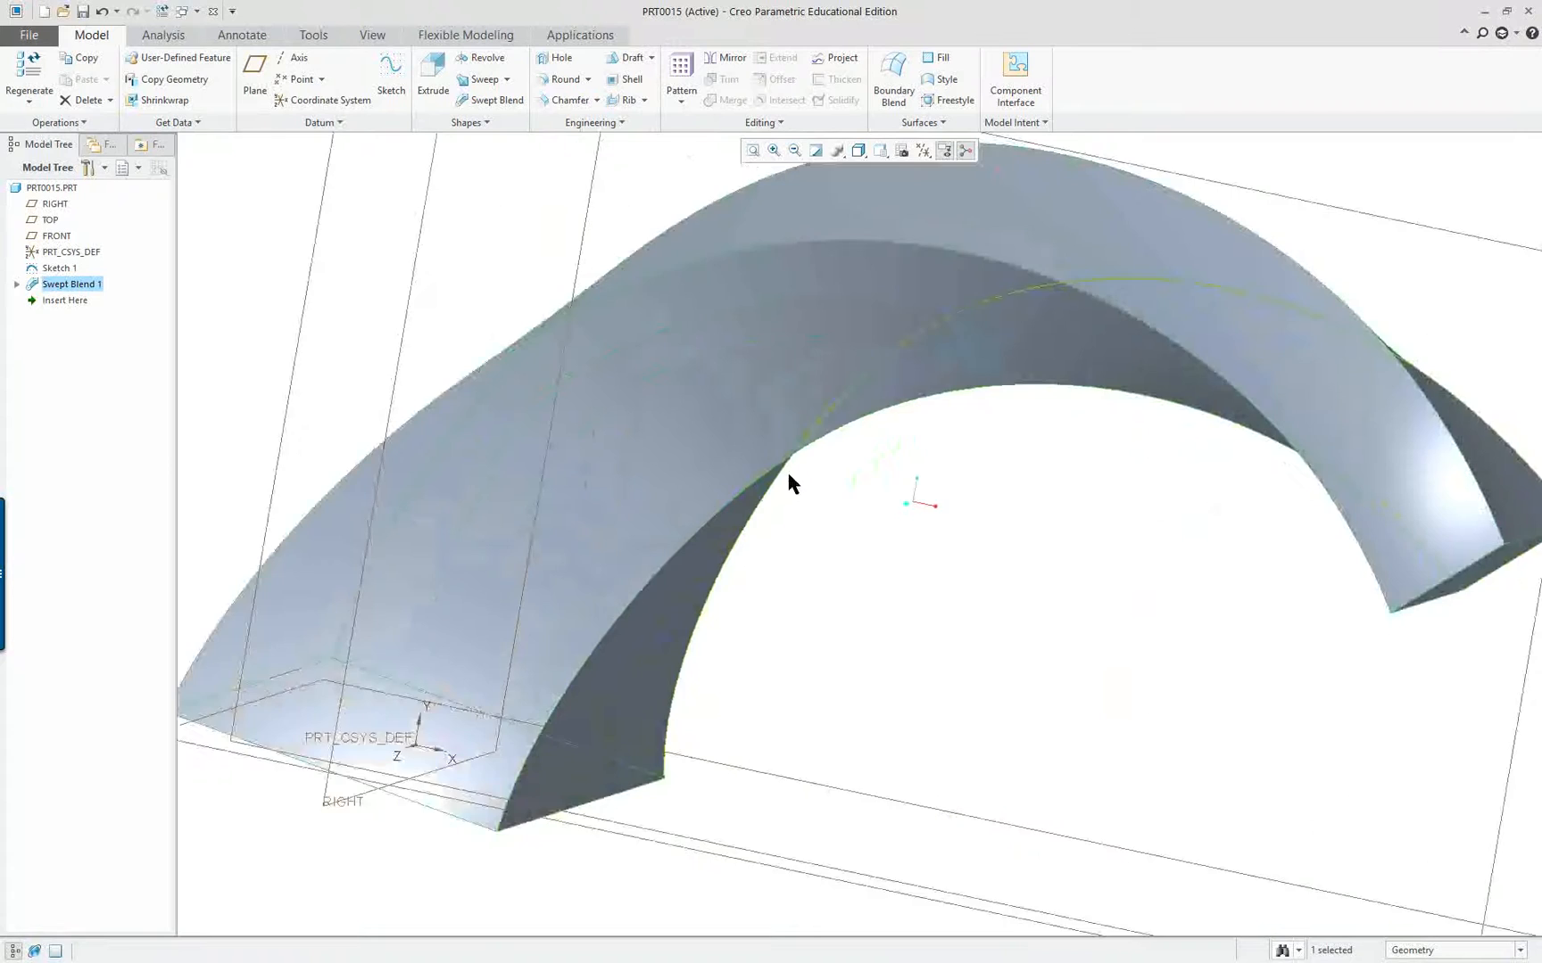
scroll(787, 471, up, 1)
mouse_move(781, 488)
middle_down()
mouse_move(768, 479)
mouse_move(887, 406)
mouse_move(489, 613)
mouse_move(547, 647)
middle_up()
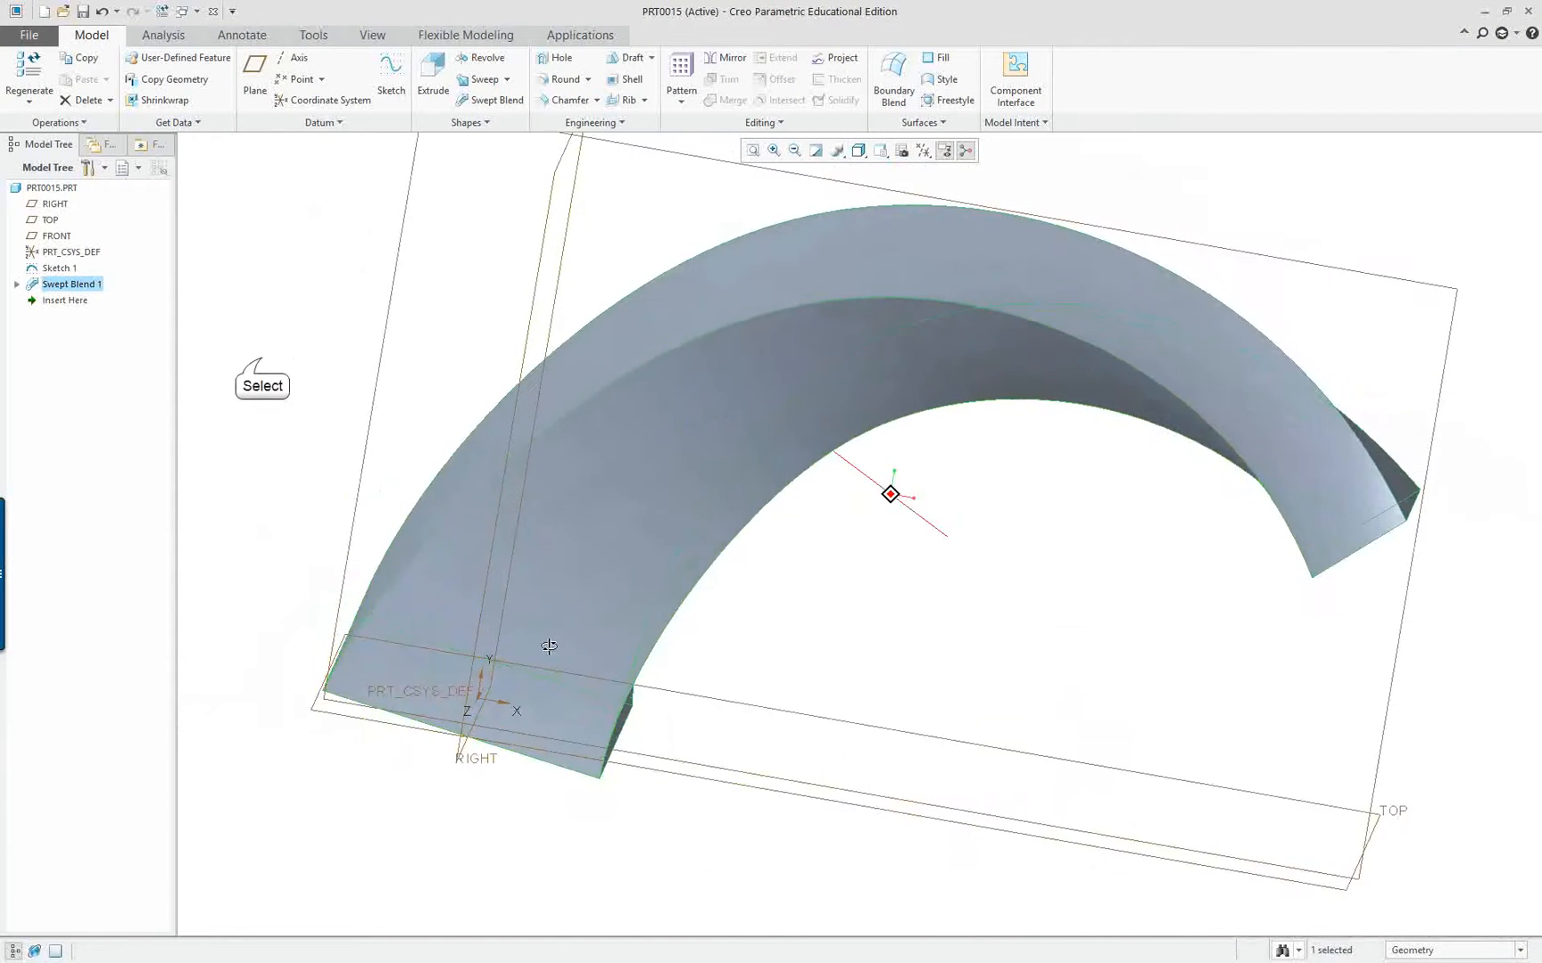
Reopen the spline trajectory sketch for editing, viewed square to its plane
click(260, 360)
click(58, 269)
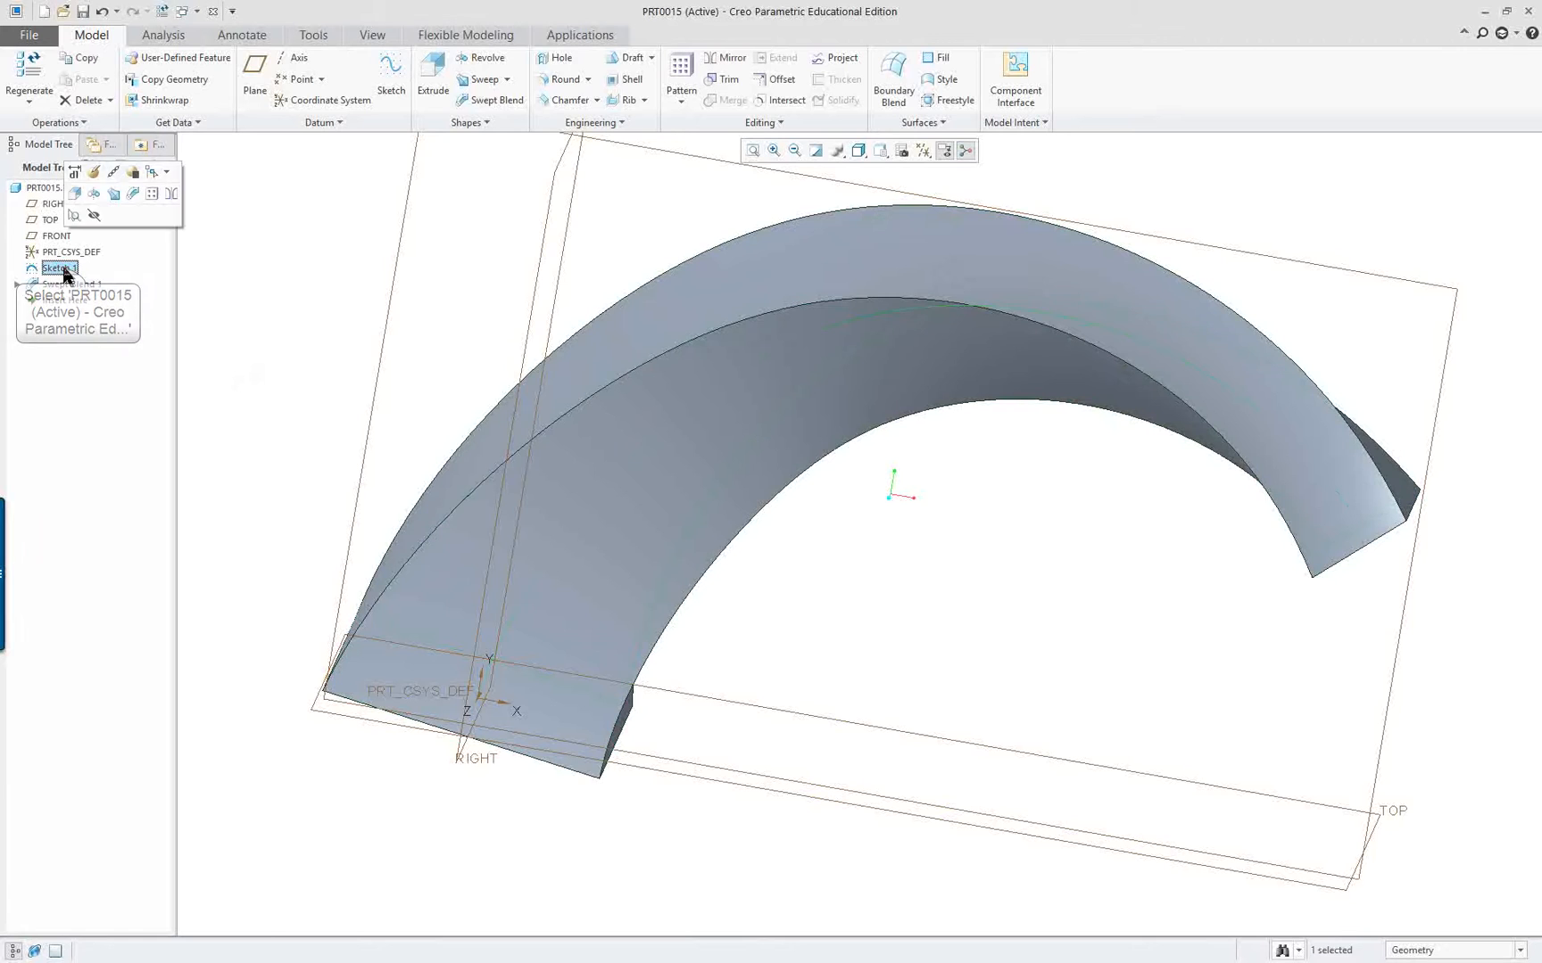
right_click(280, 366)
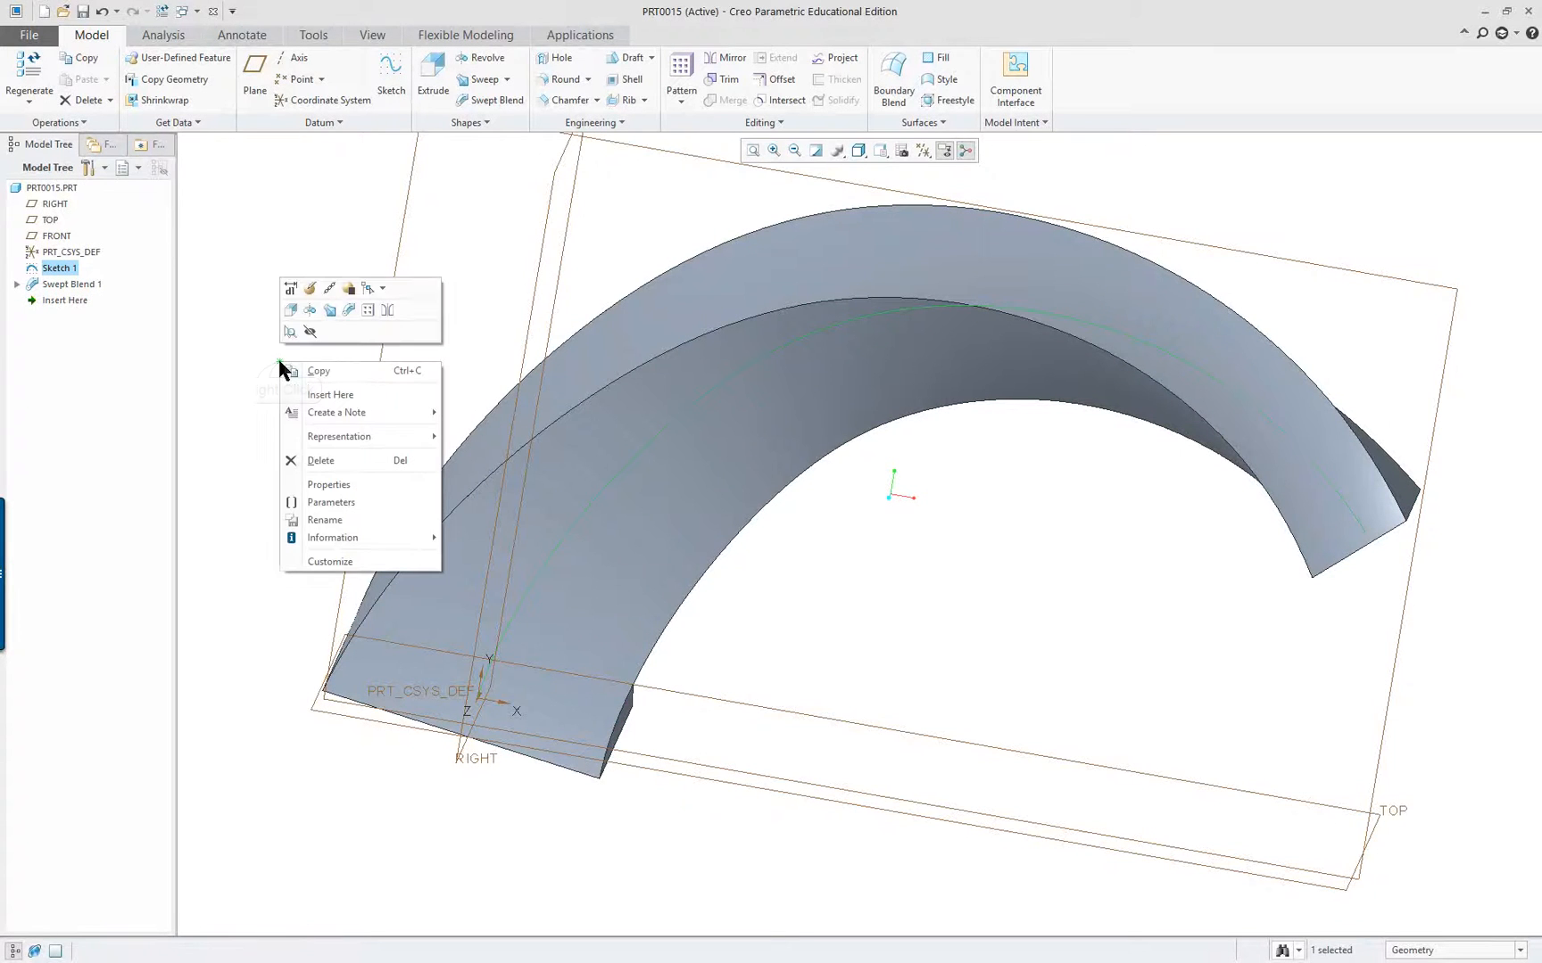
click(309, 289)
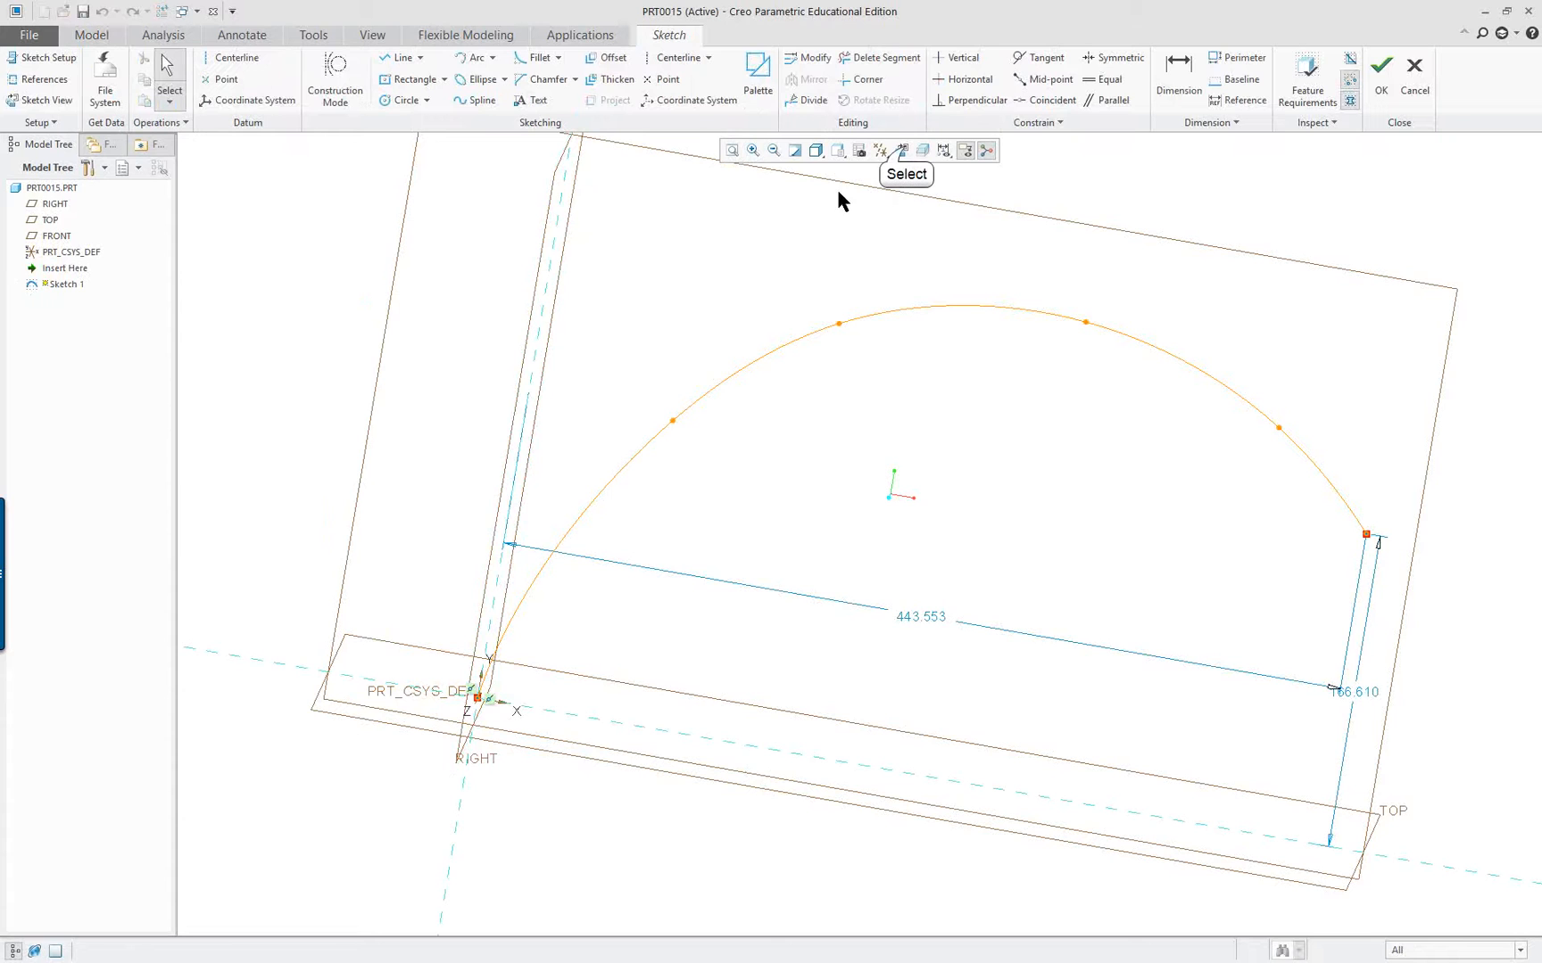
click(901, 151)
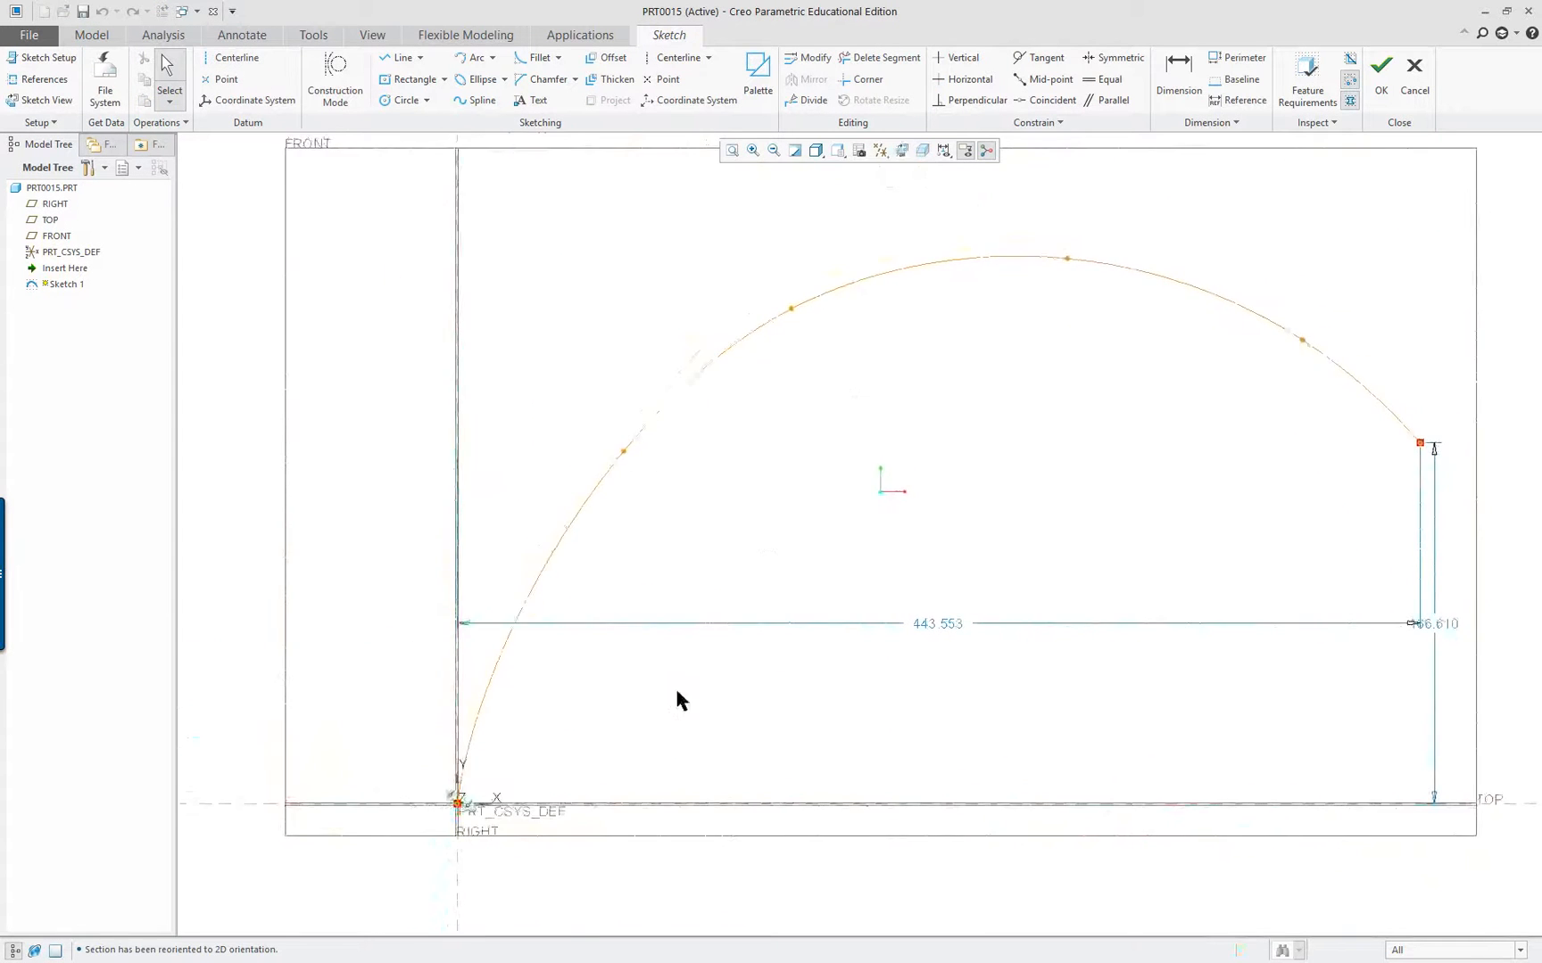
scroll(675, 689, up, 3)
scroll(641, 739, down, 3)
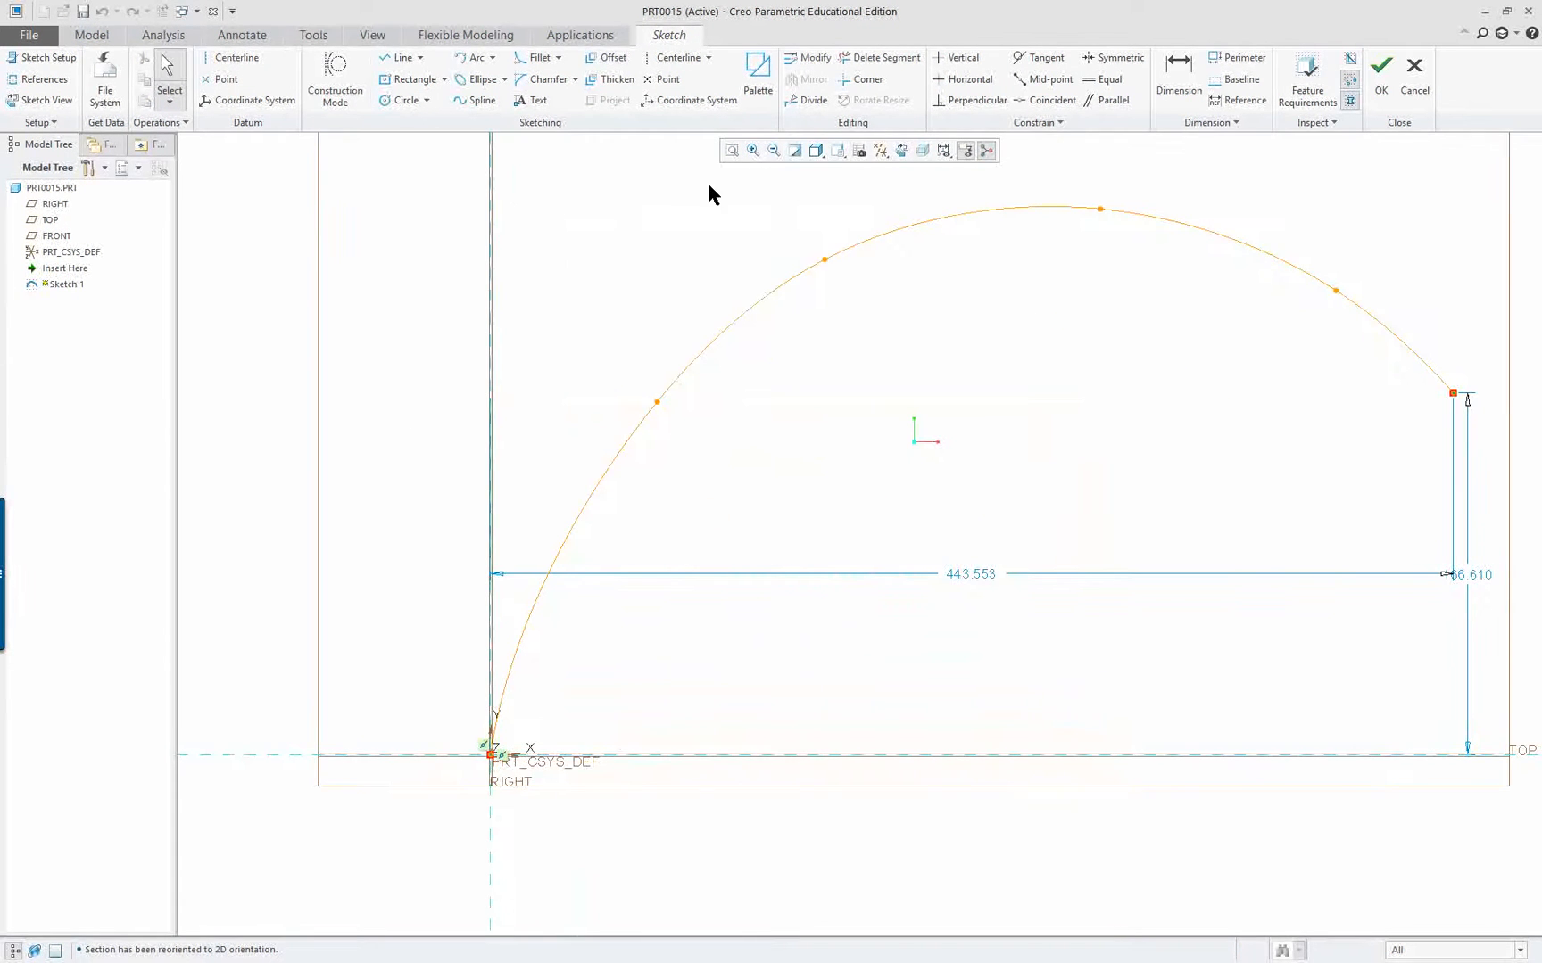
Make the spline tangent to the vertical reference through the origin, and finish the trajectory sketch
click(1028, 69)
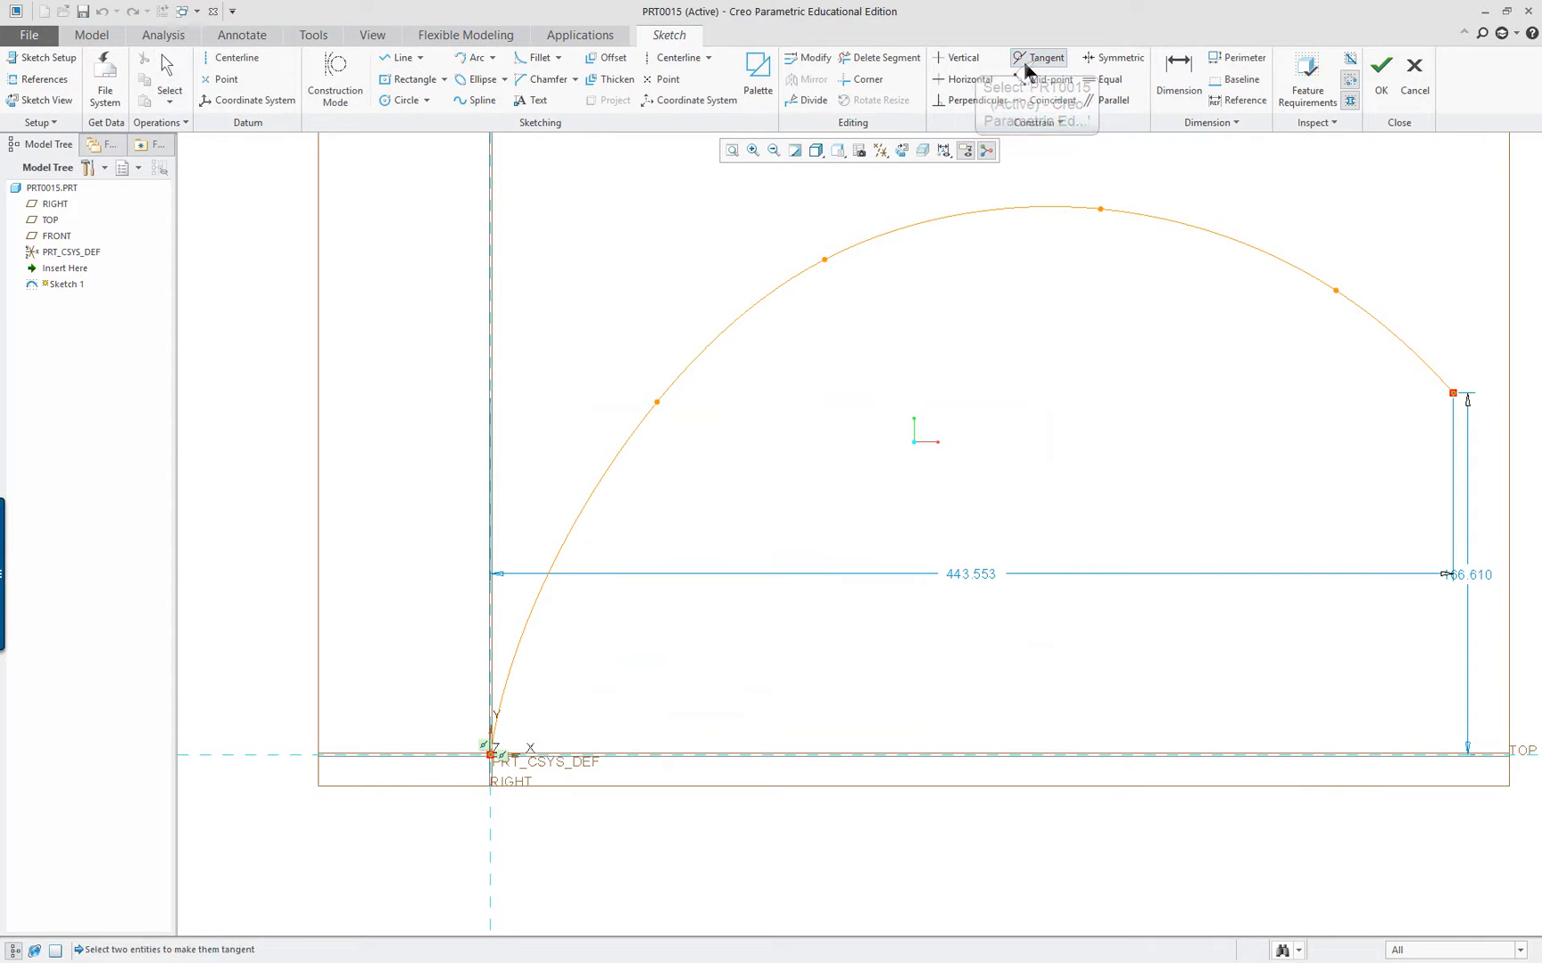
click(488, 827)
click(509, 683)
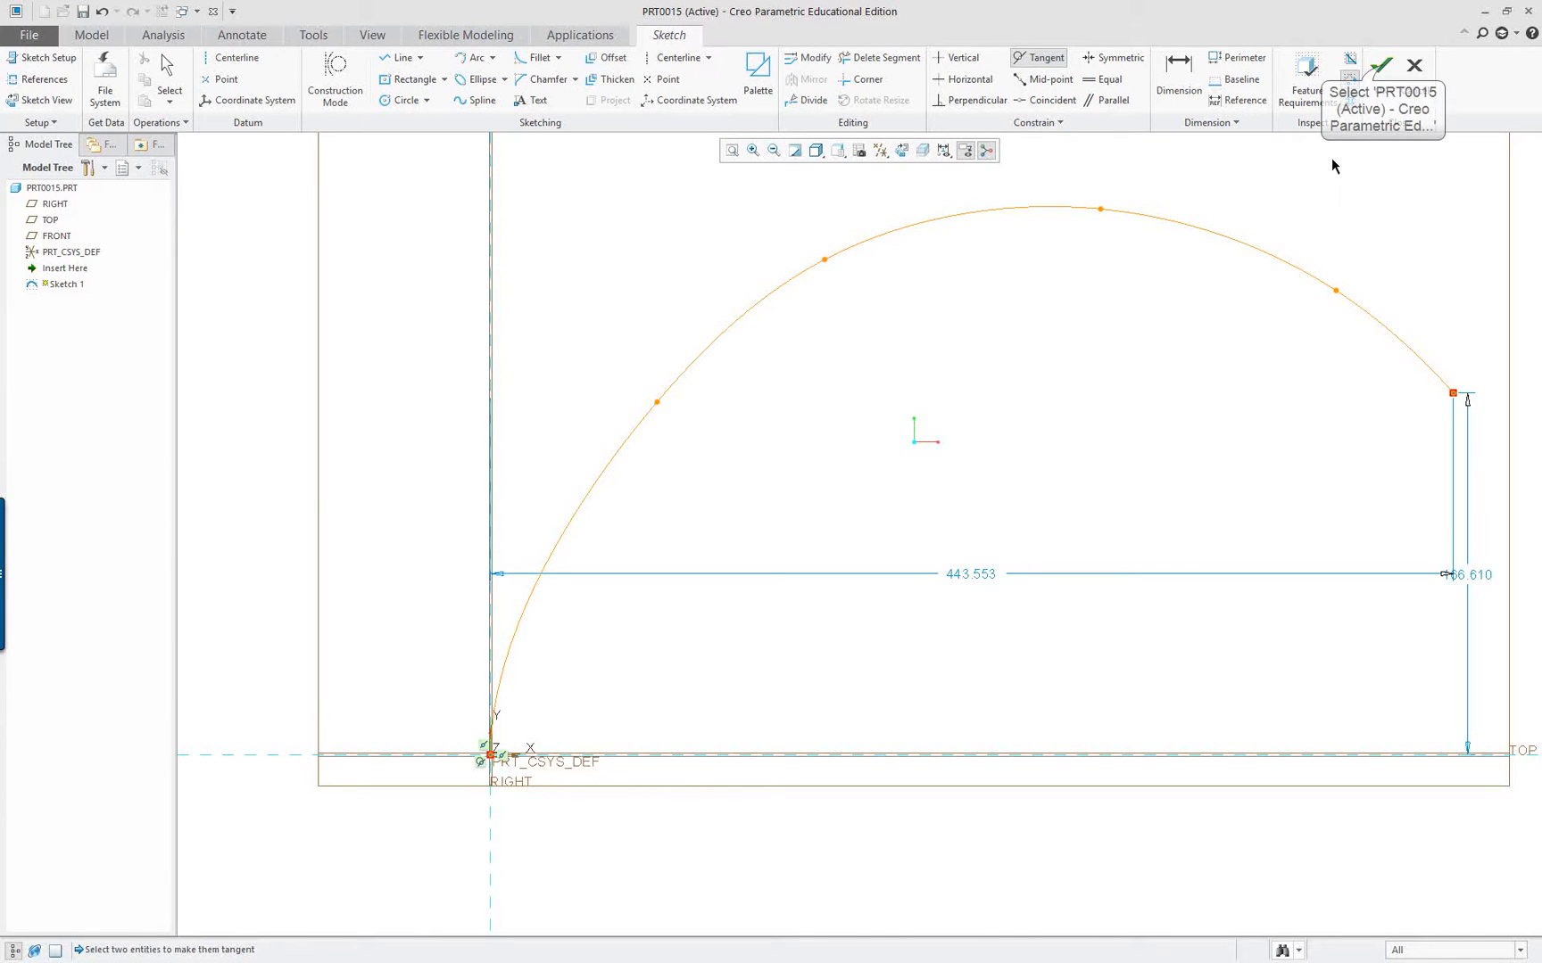
click(1381, 69)
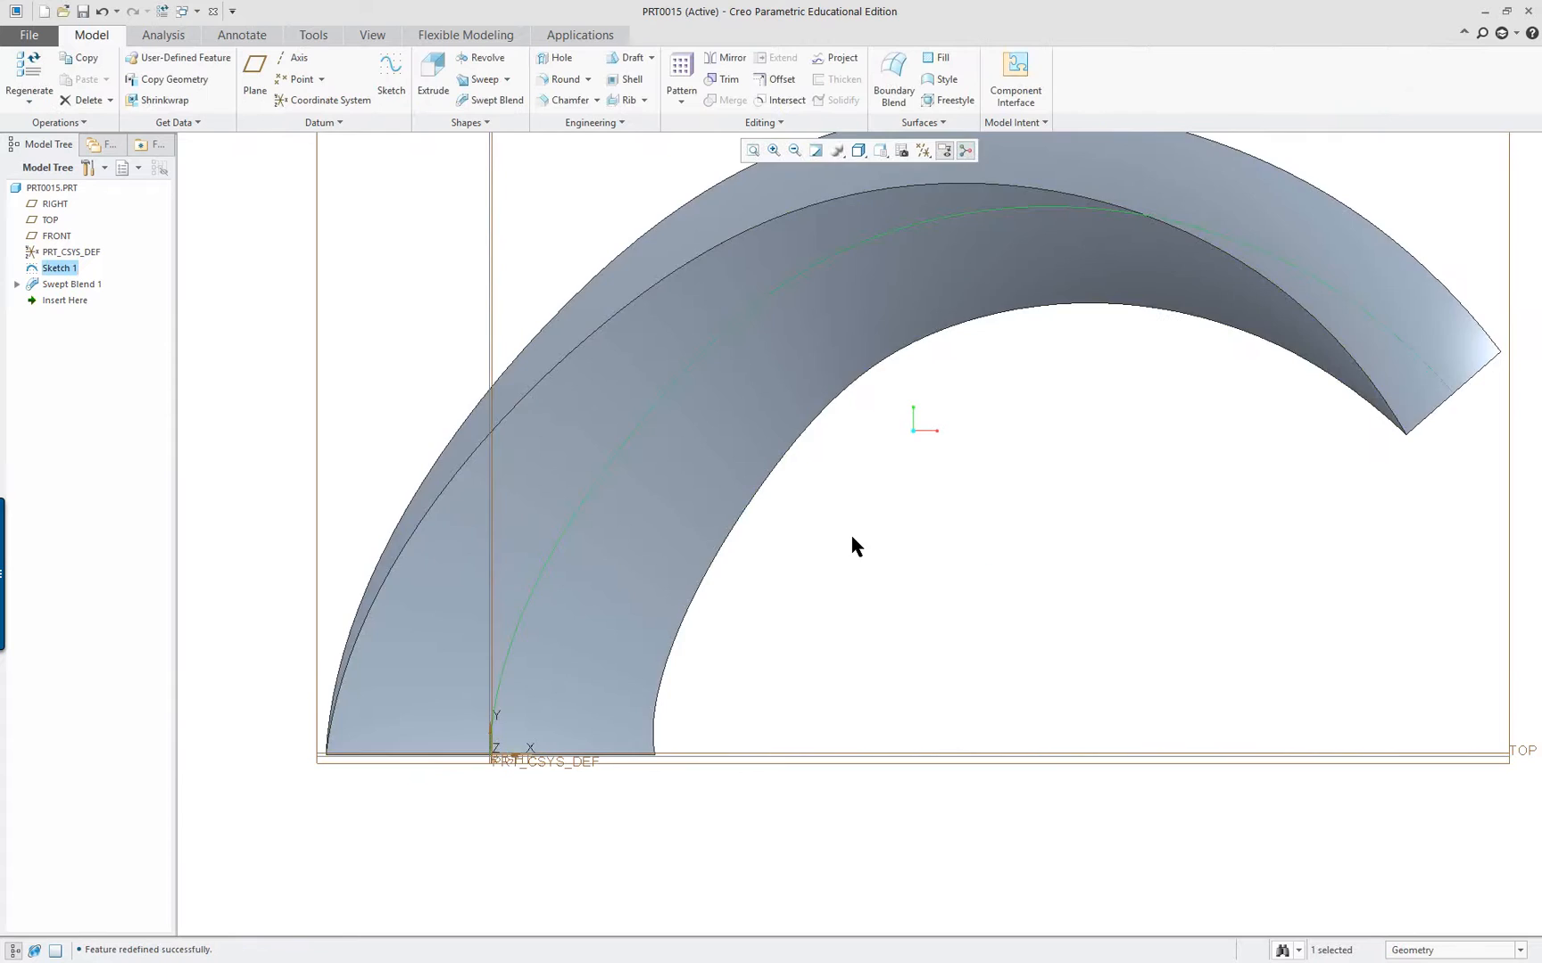
scroll(854, 531, up, 2)
middle_drag(803, 592, 924, 528)
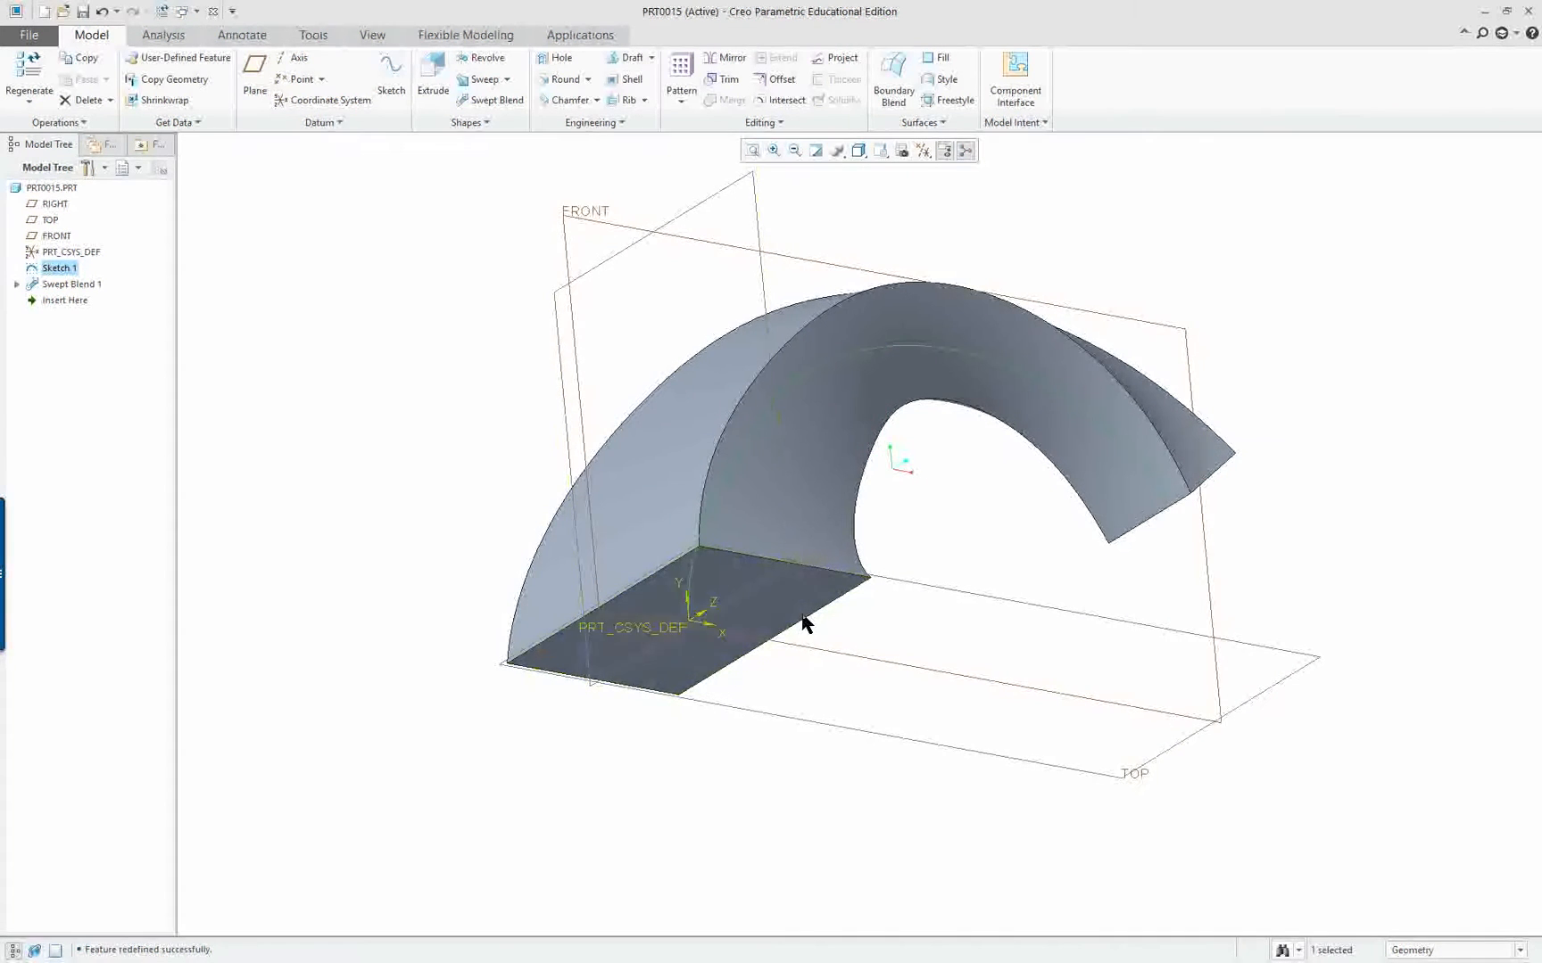
mouse_move(802, 619)
middle_down()
mouse_move(856, 625)
mouse_move(678, 675)
mouse_move(712, 644)
mouse_move(719, 692)
mouse_move(769, 592)
middle_up()
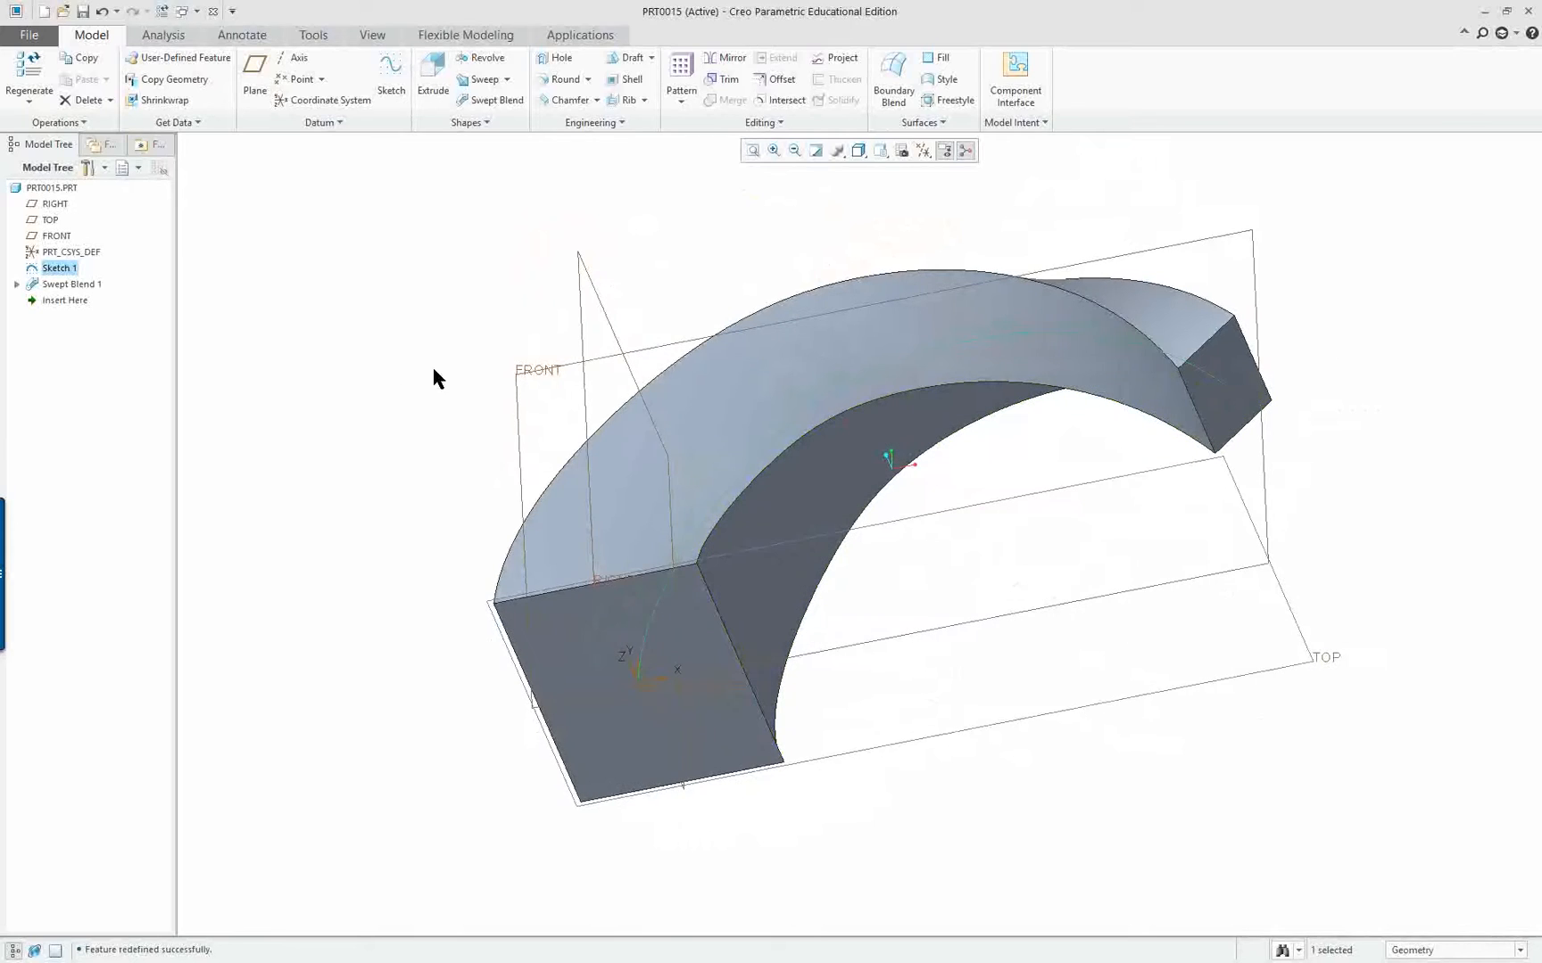
Round the four lengthwise edges of the swept blend as one set, enlarging the radius freehand, and complete the feature
click(757, 229)
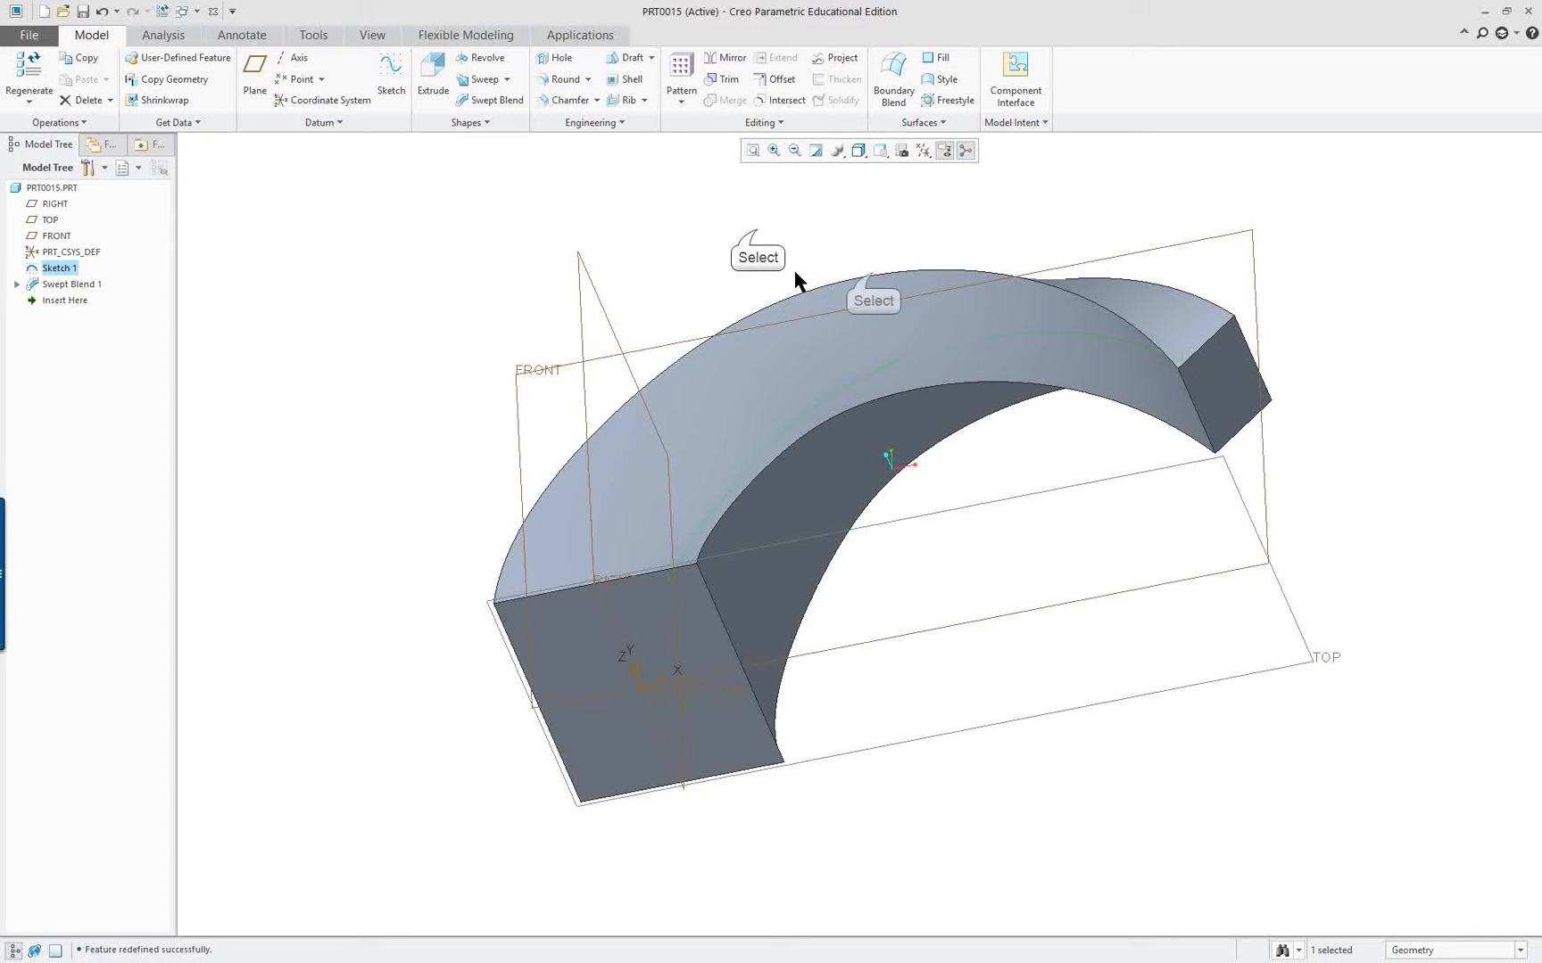
click(872, 279)
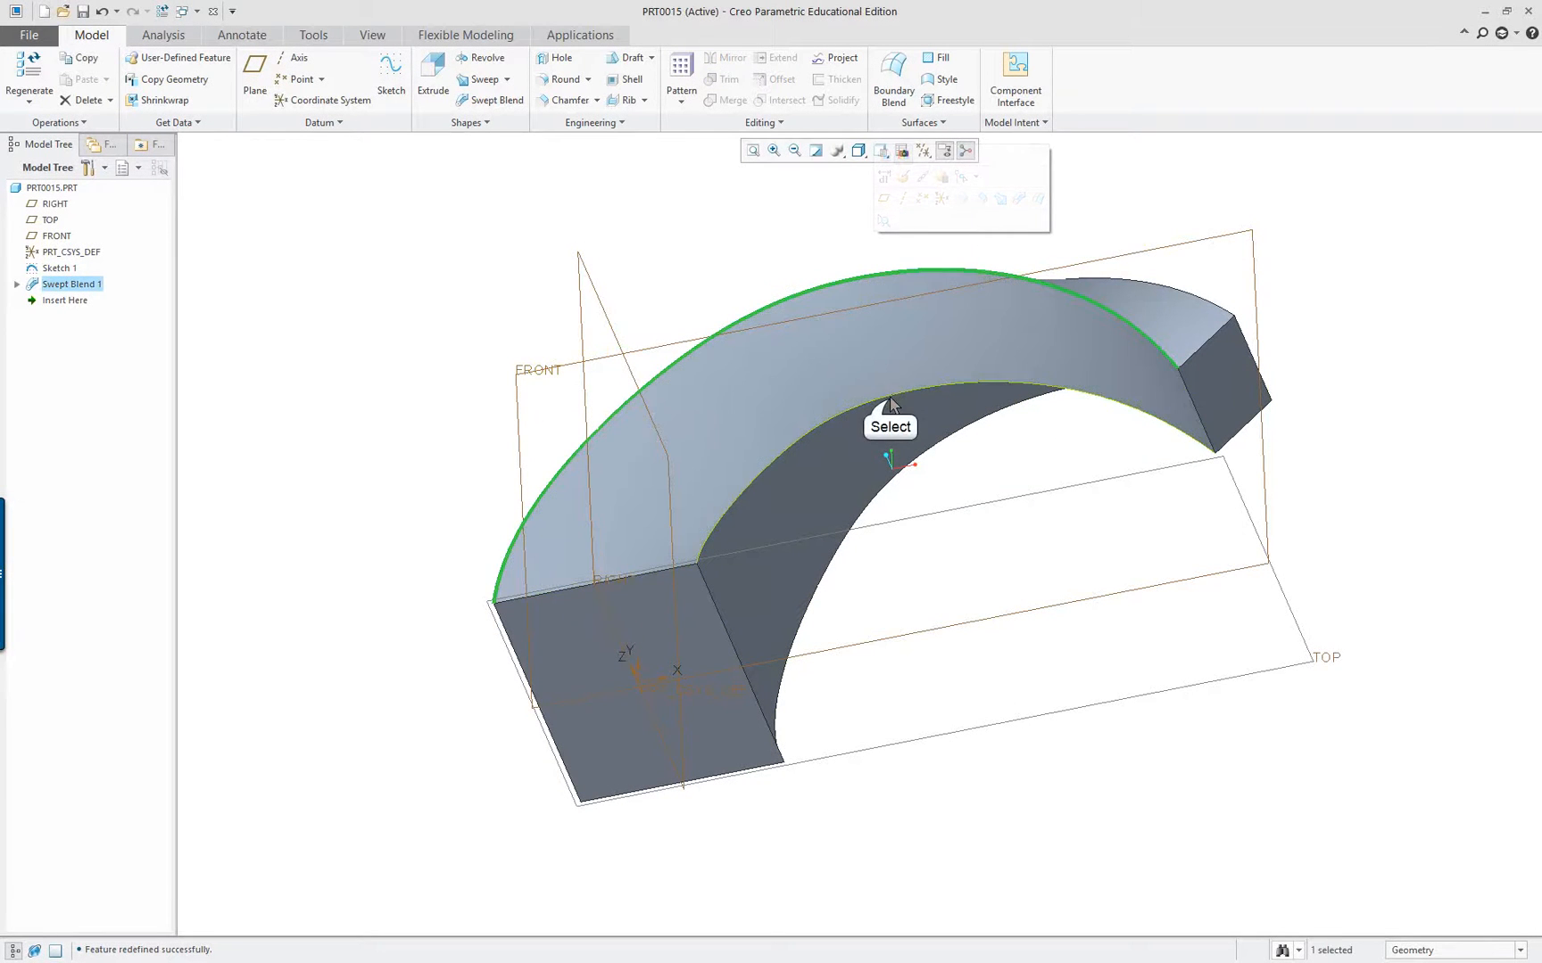
ctrl+click(891, 399)
ctrl+click(929, 445)
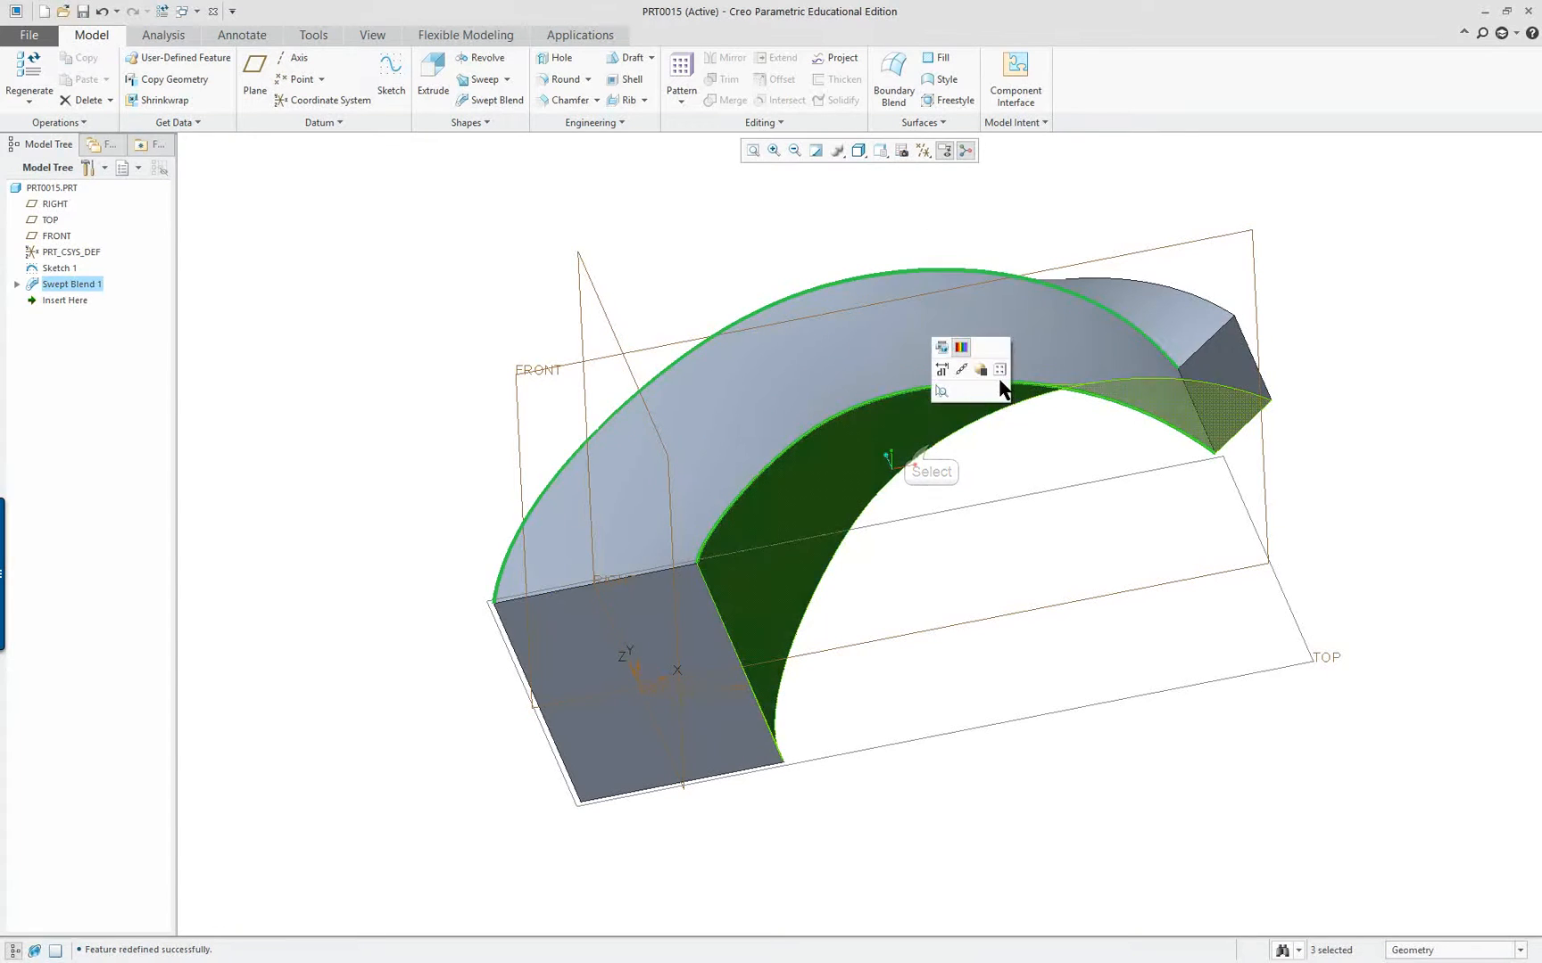
ctrl+click(910, 427)
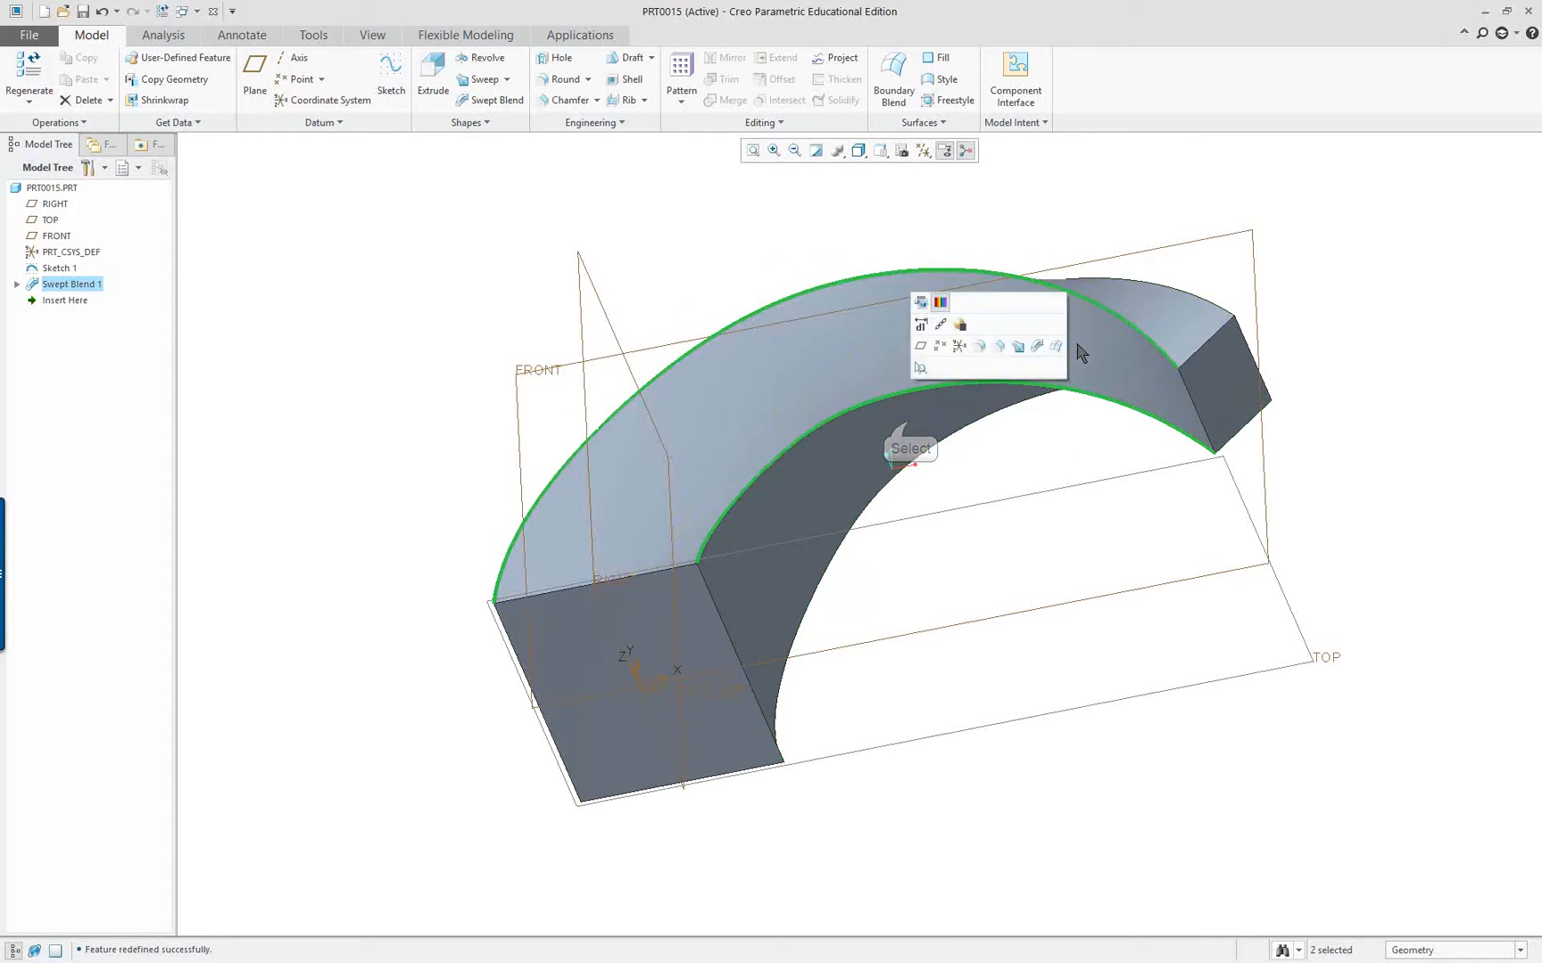
ctrl+click(1161, 293)
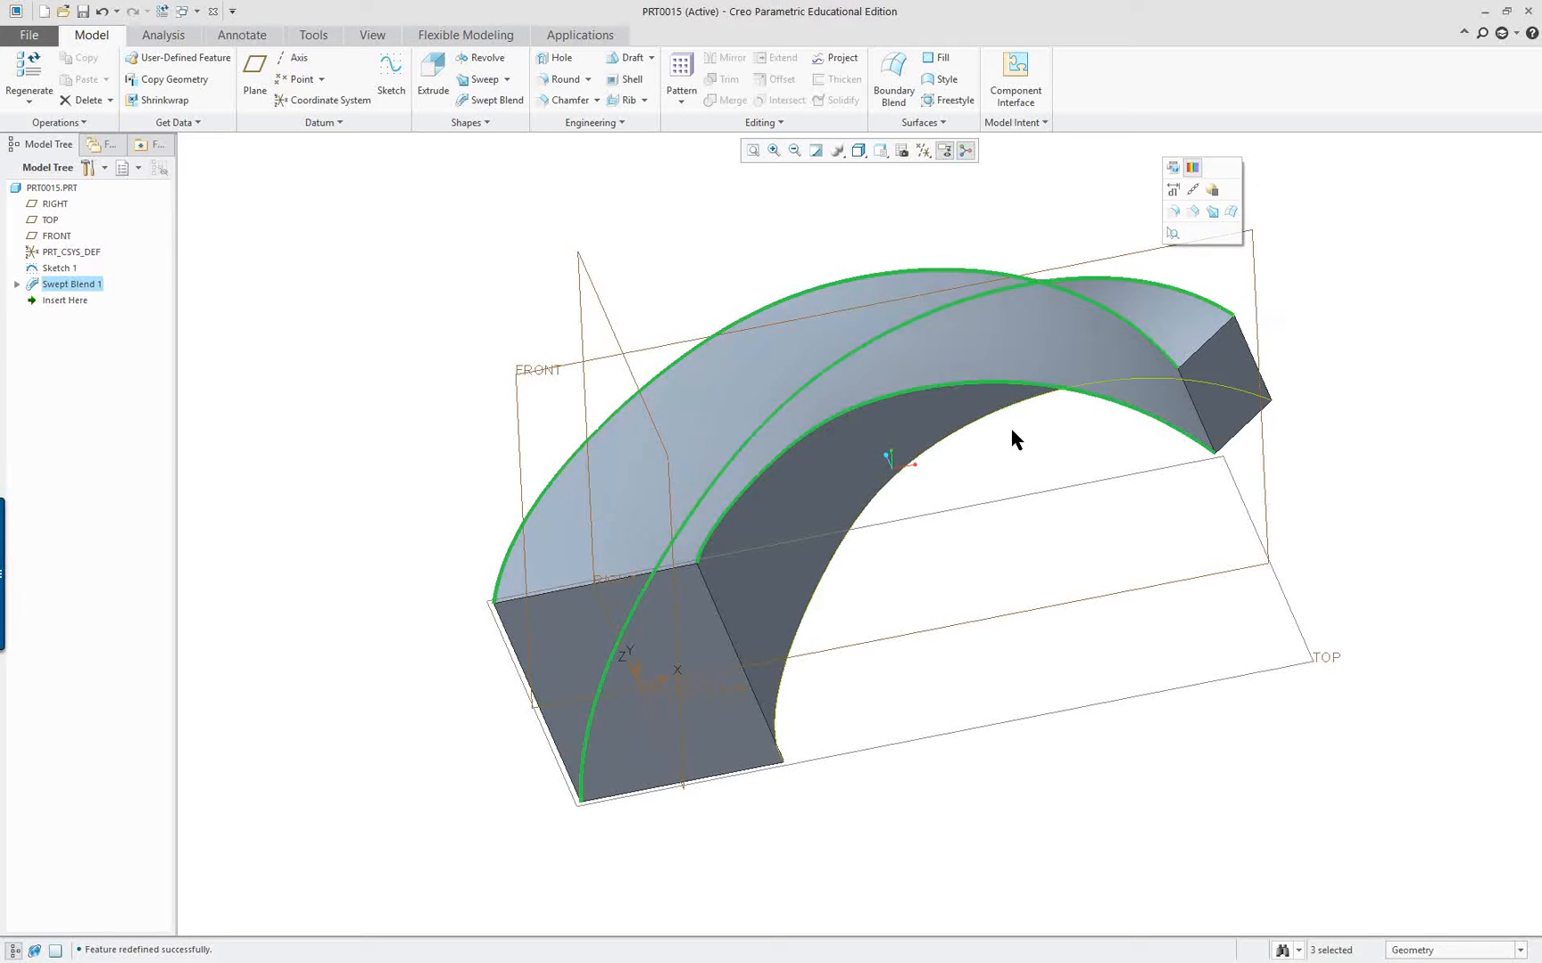
ctrl+click(827, 573)
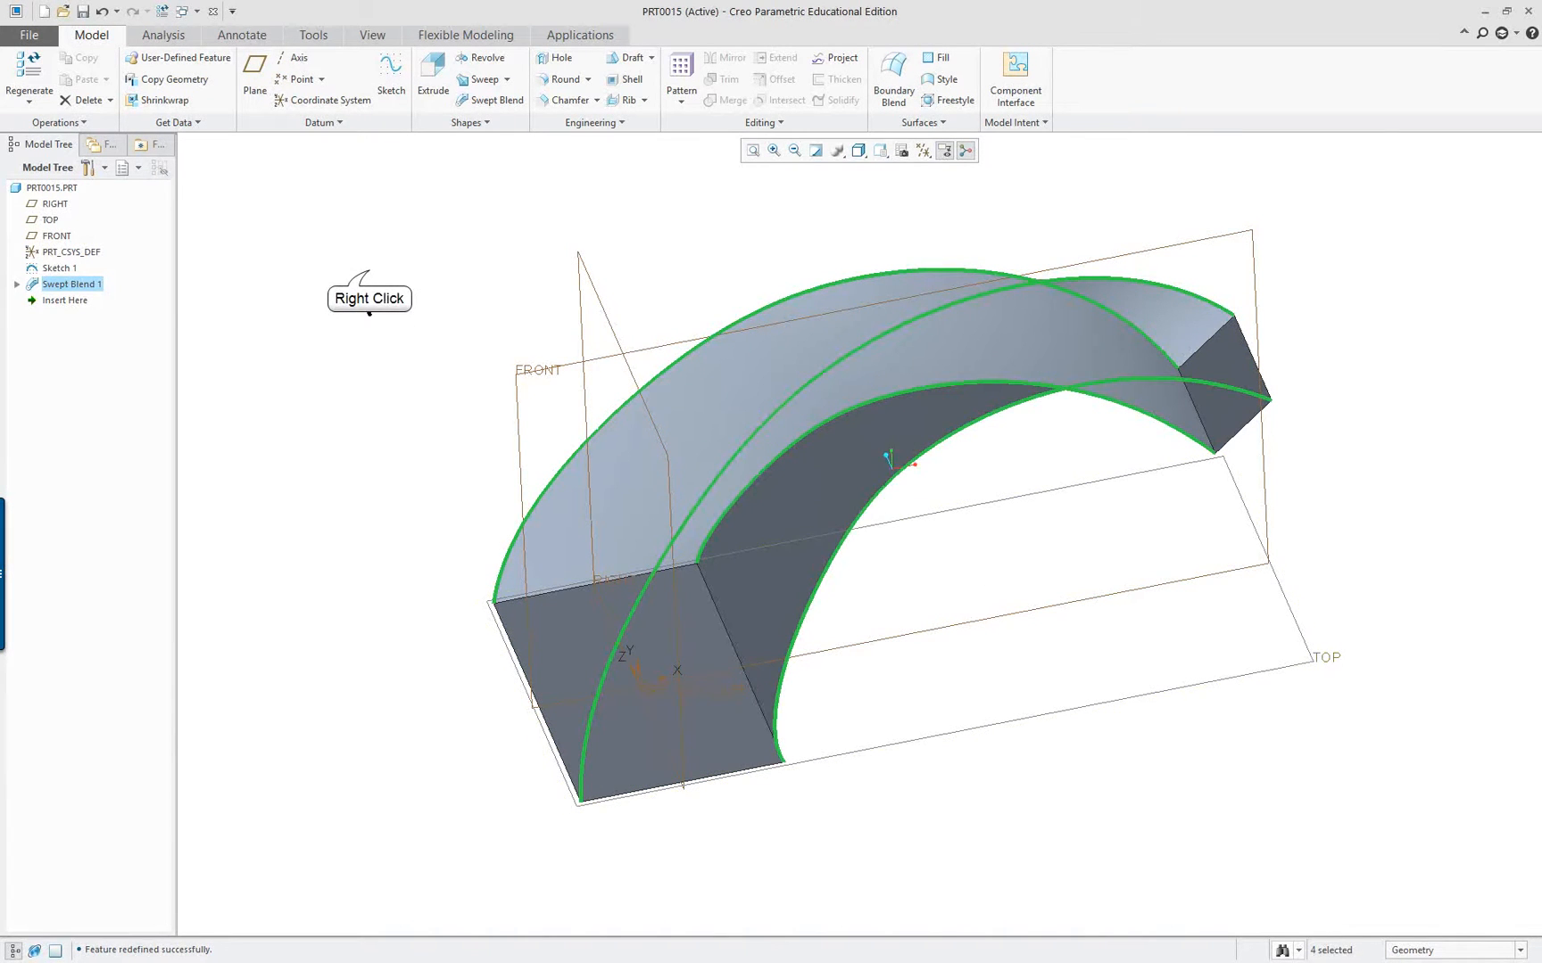
right_click(369, 277)
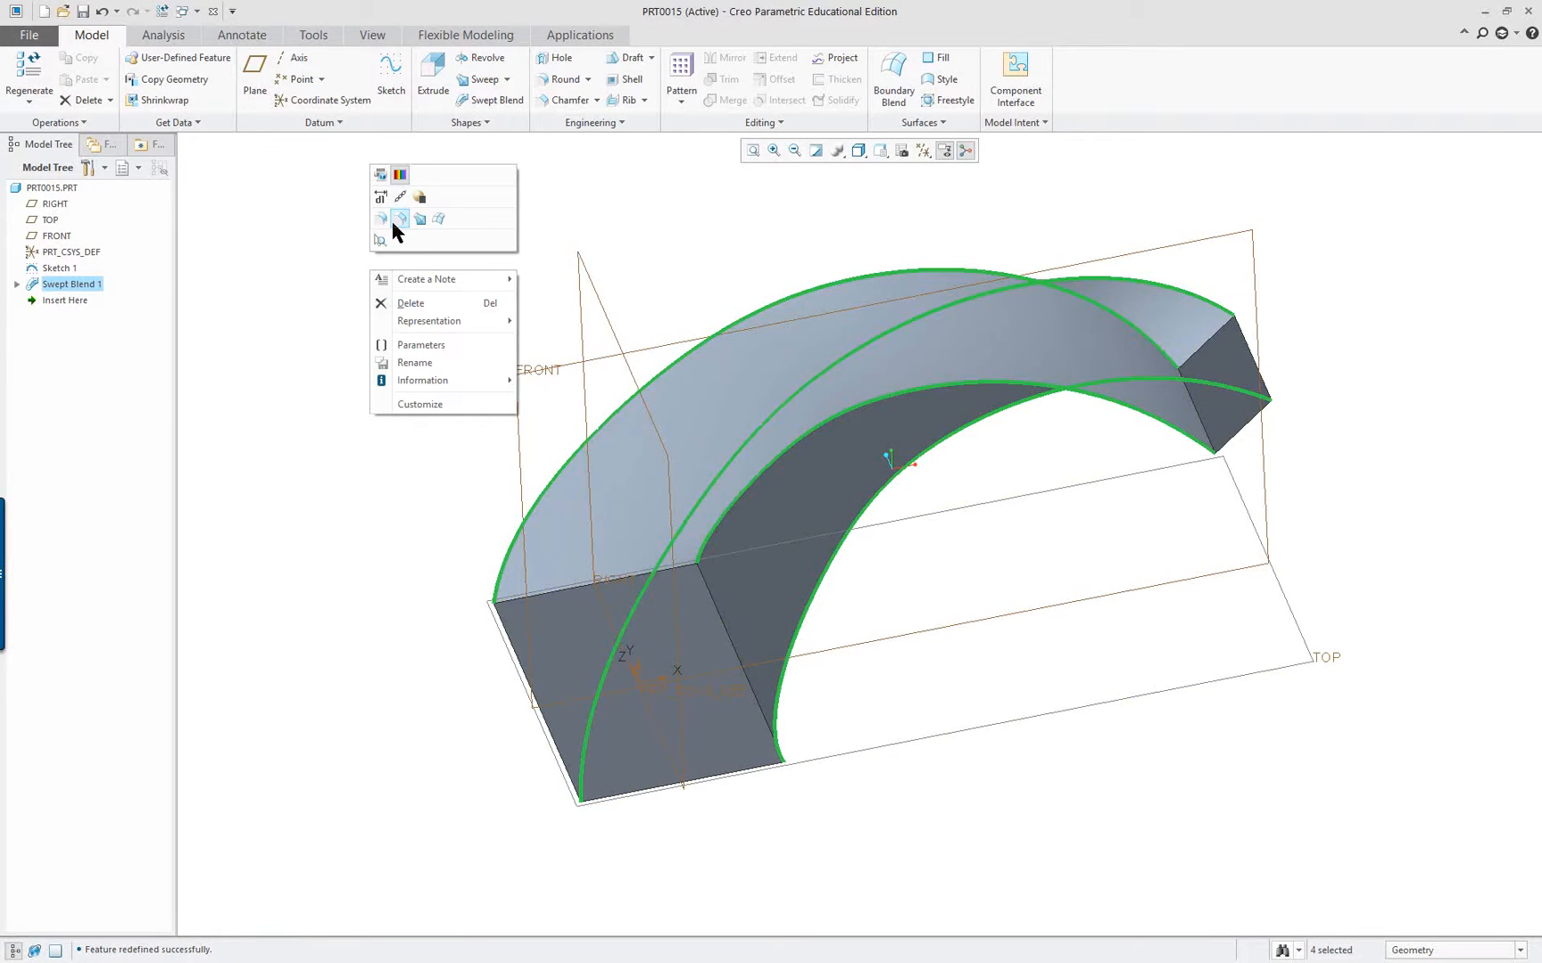
click(381, 220)
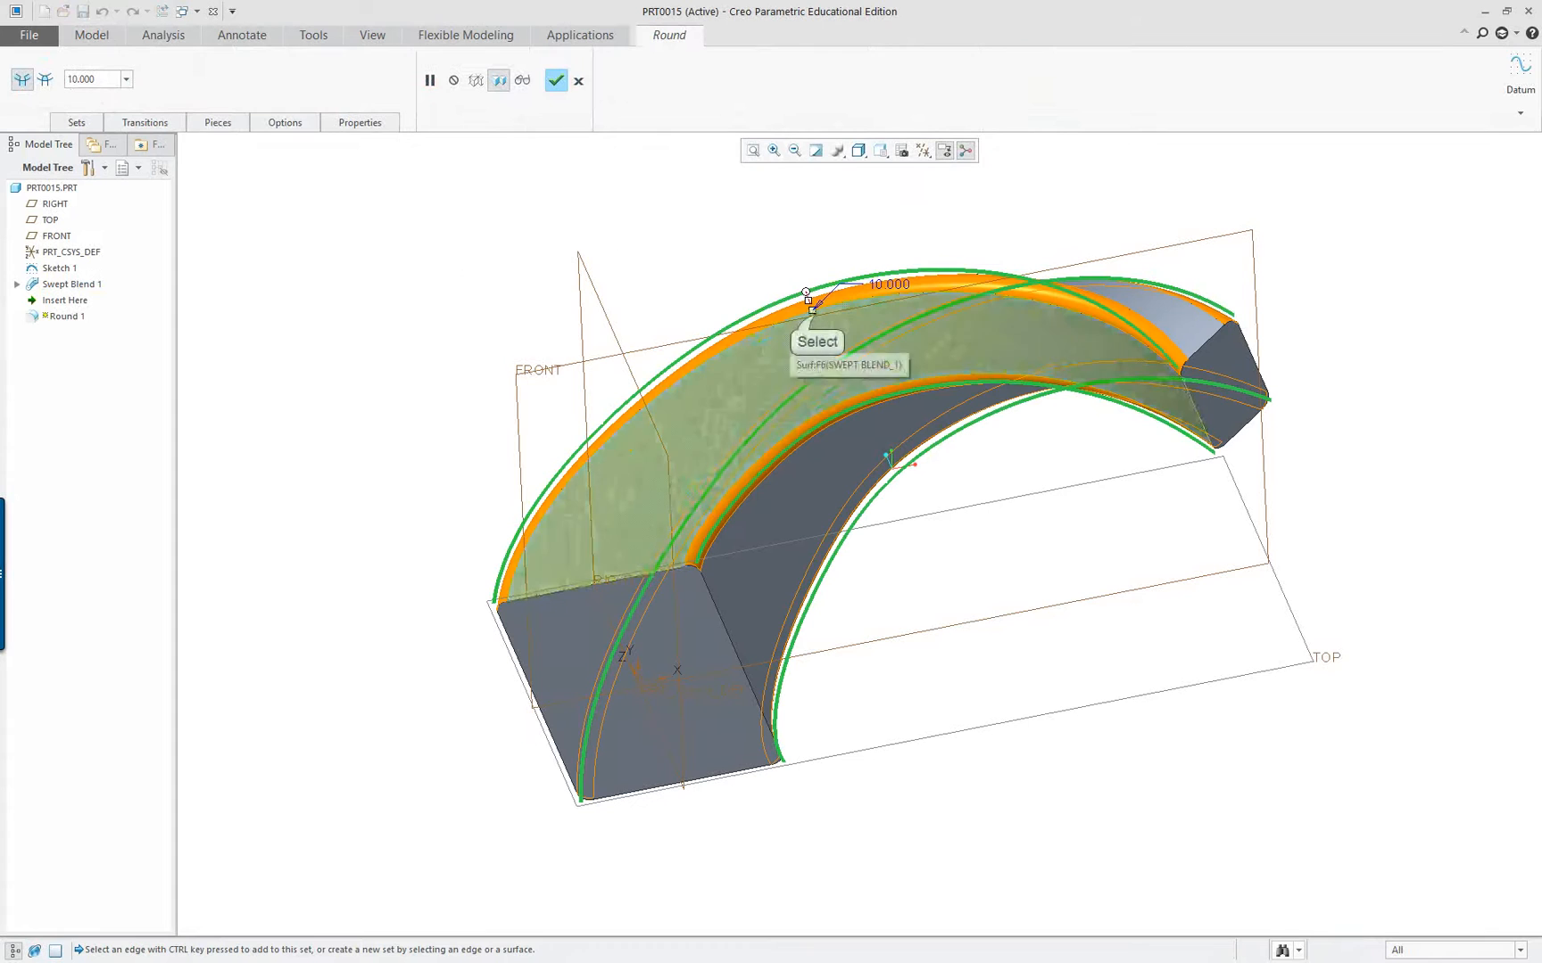
drag(813, 312, 821, 334)
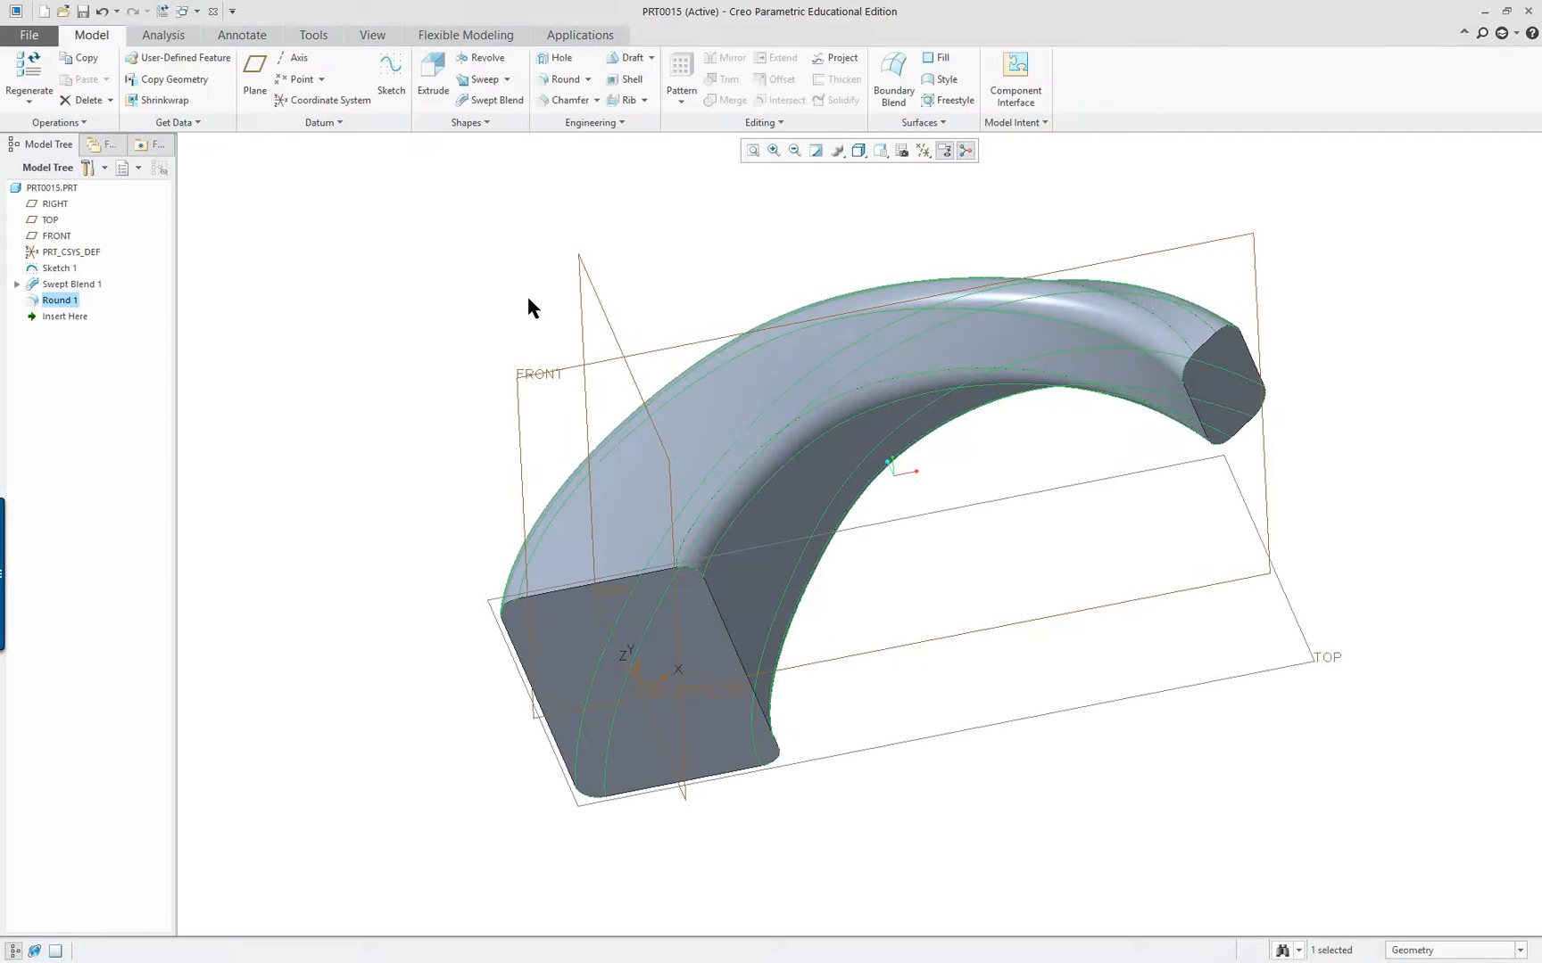
click(453, 259)
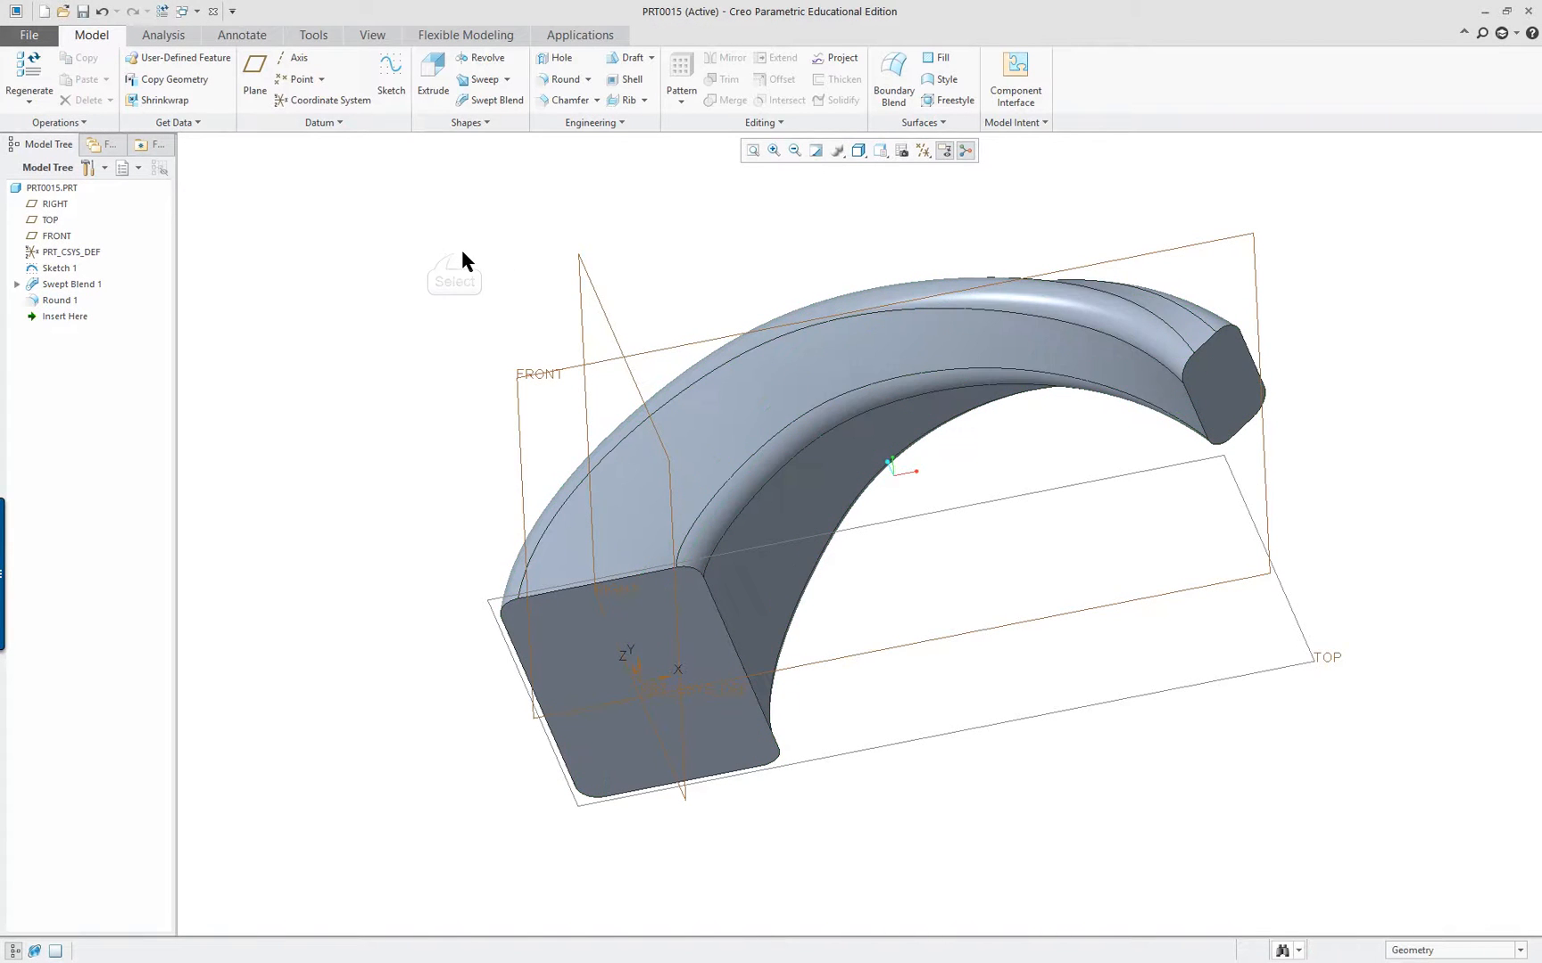
Shell the rounded swept blend at the default thickness of 8.389, removing both its small and large end faces
middle_drag(461, 254, 413, 330)
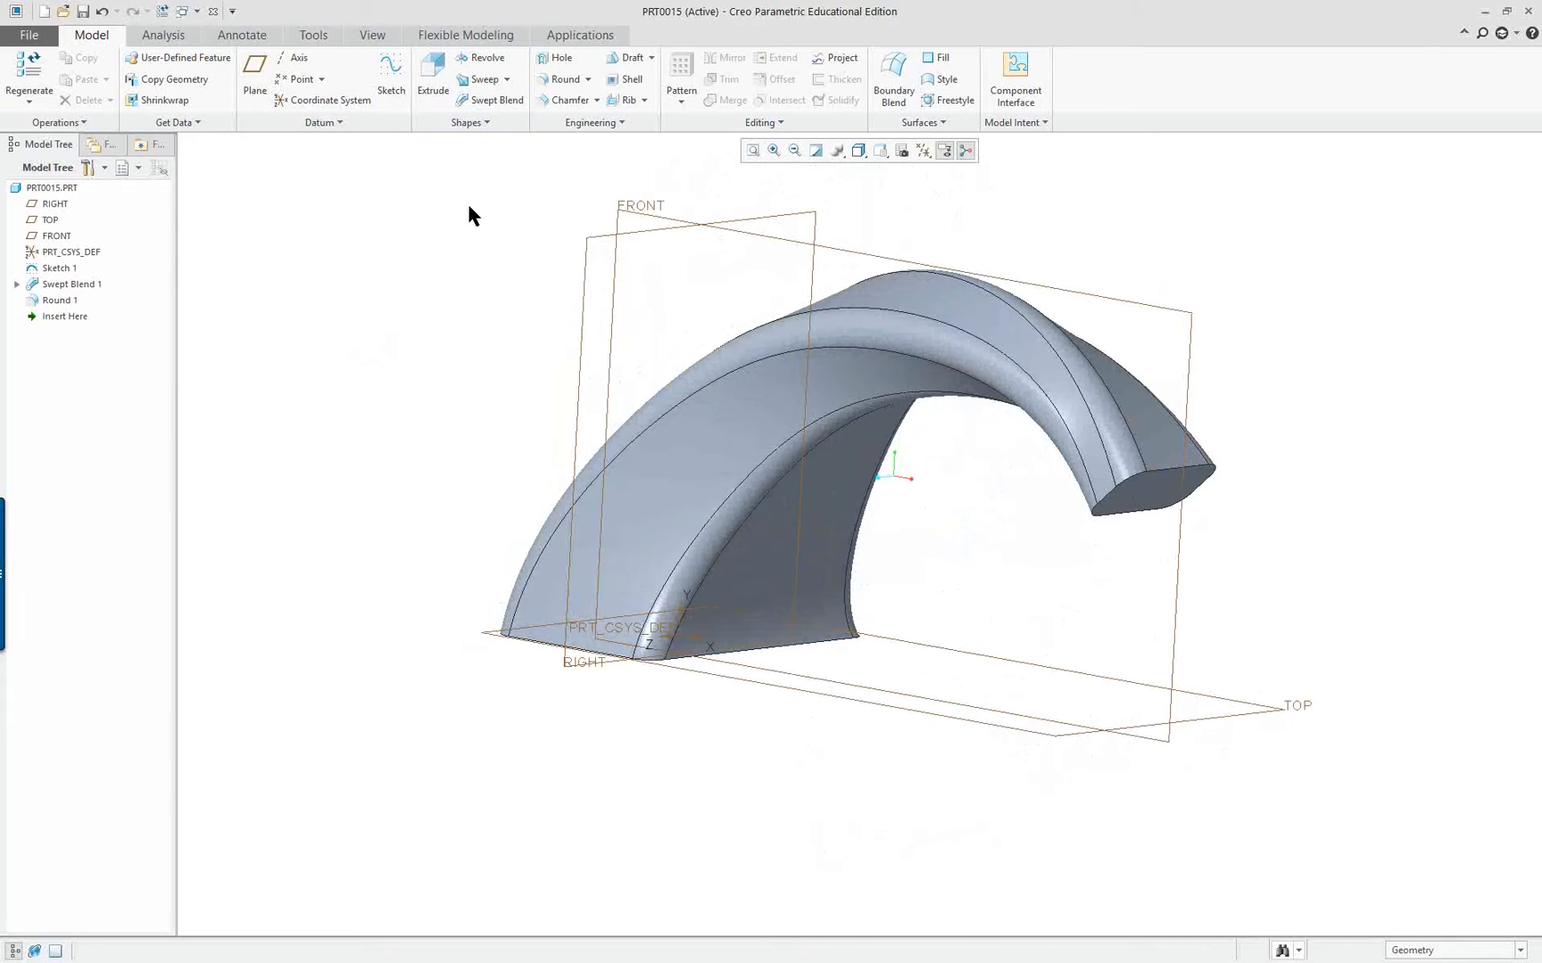
click(624, 80)
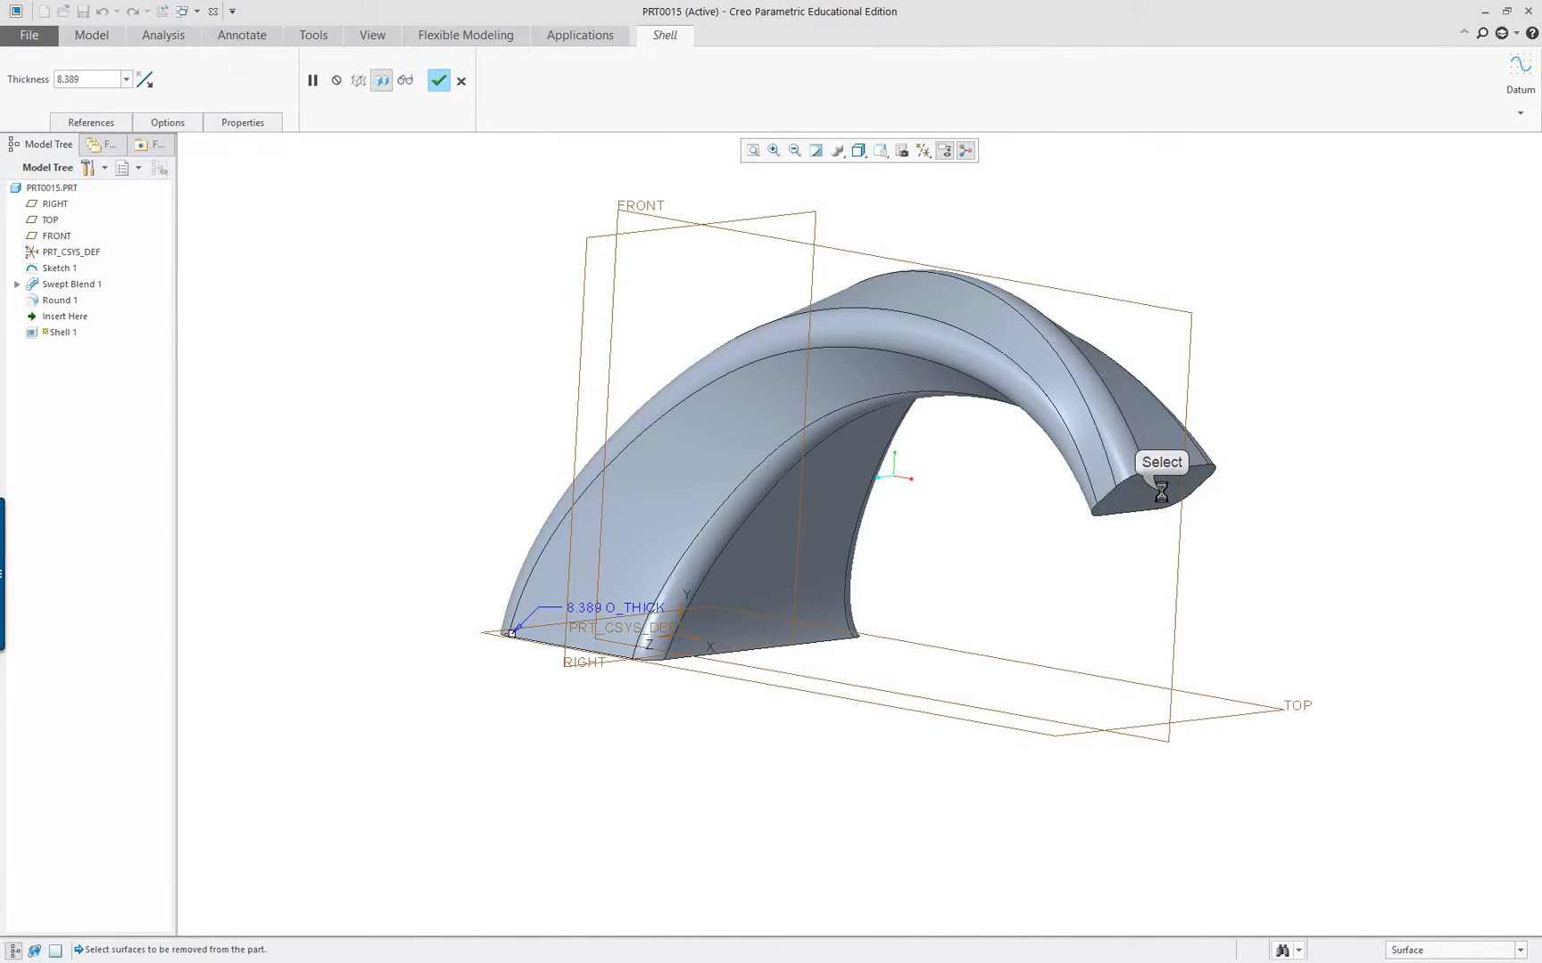
click(1149, 487)
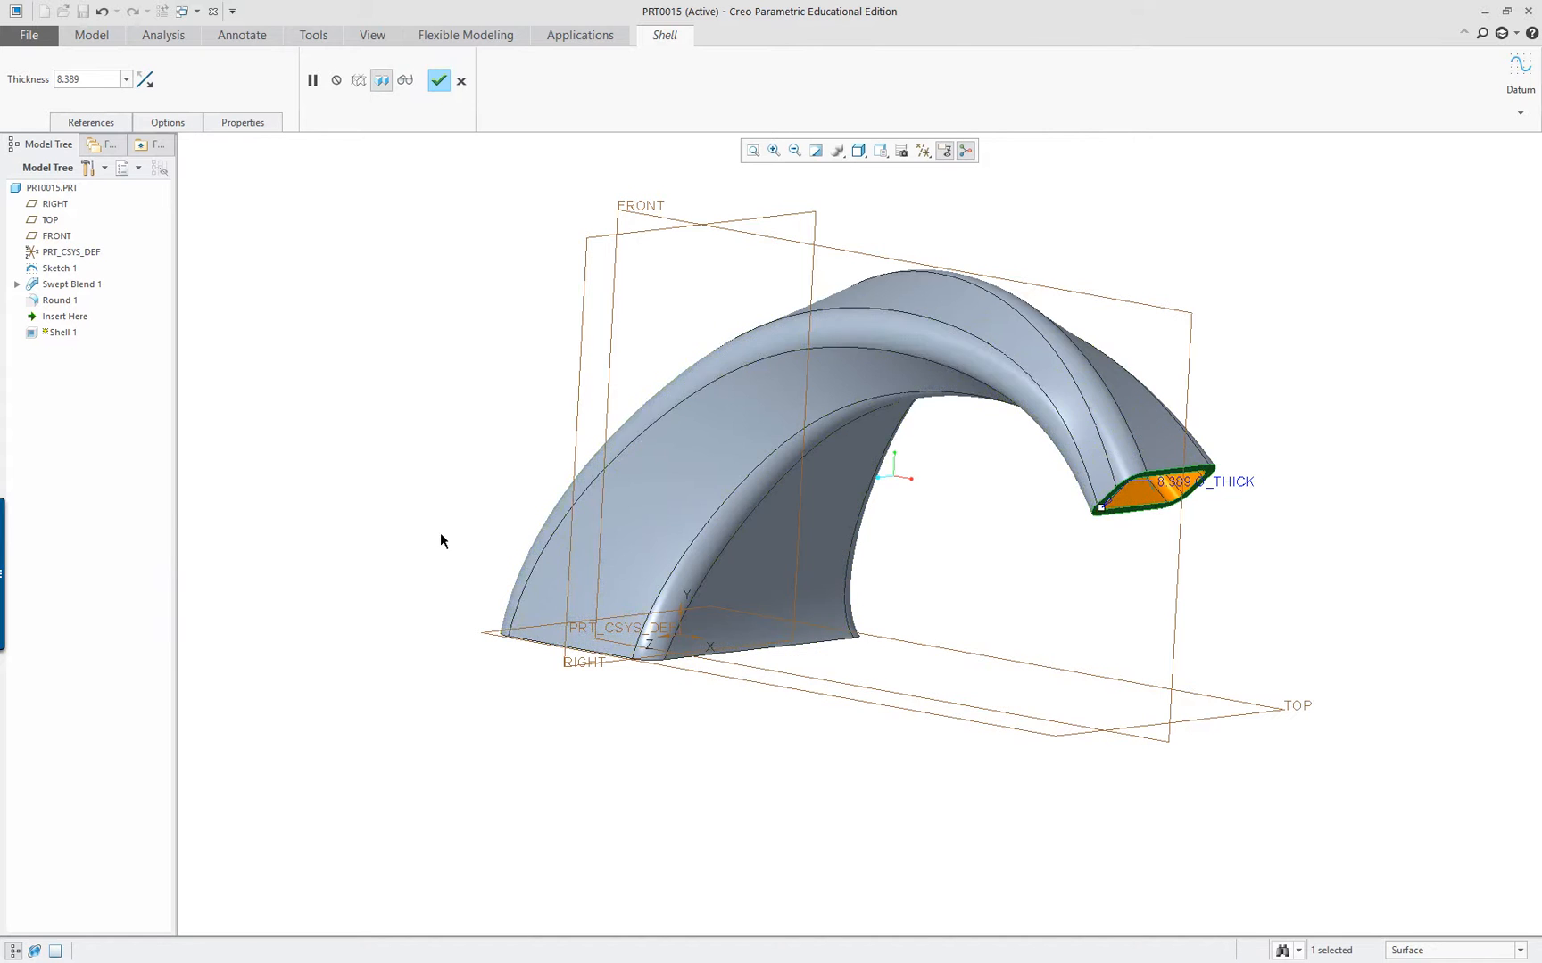
middle_drag(441, 537, 613, 605)
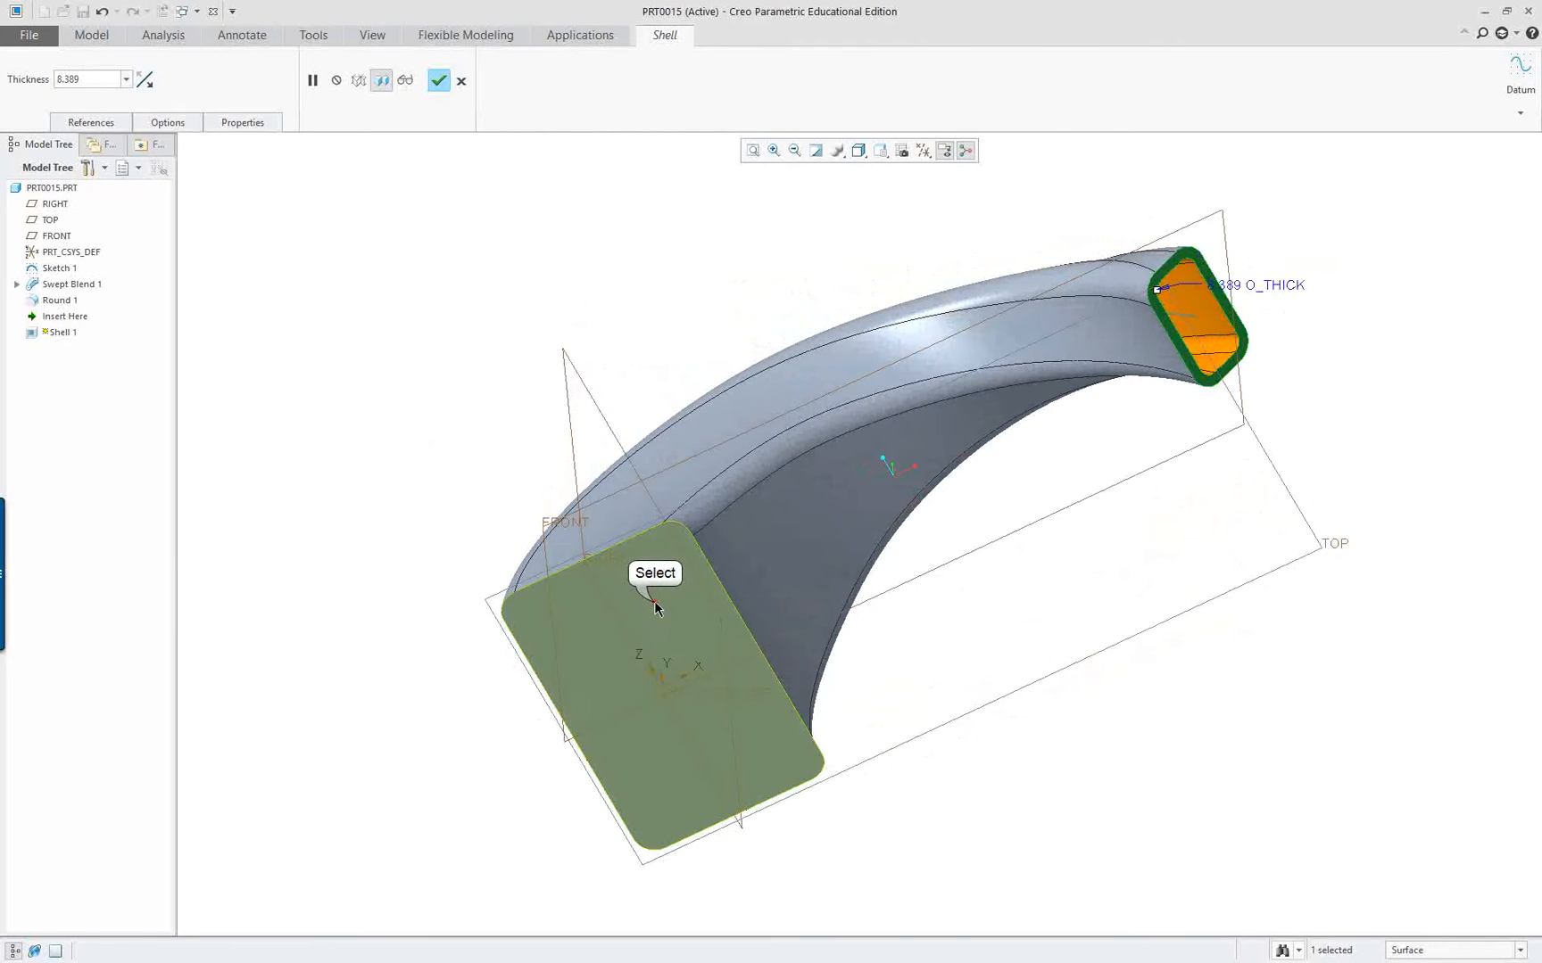
ctrl+click(655, 608)
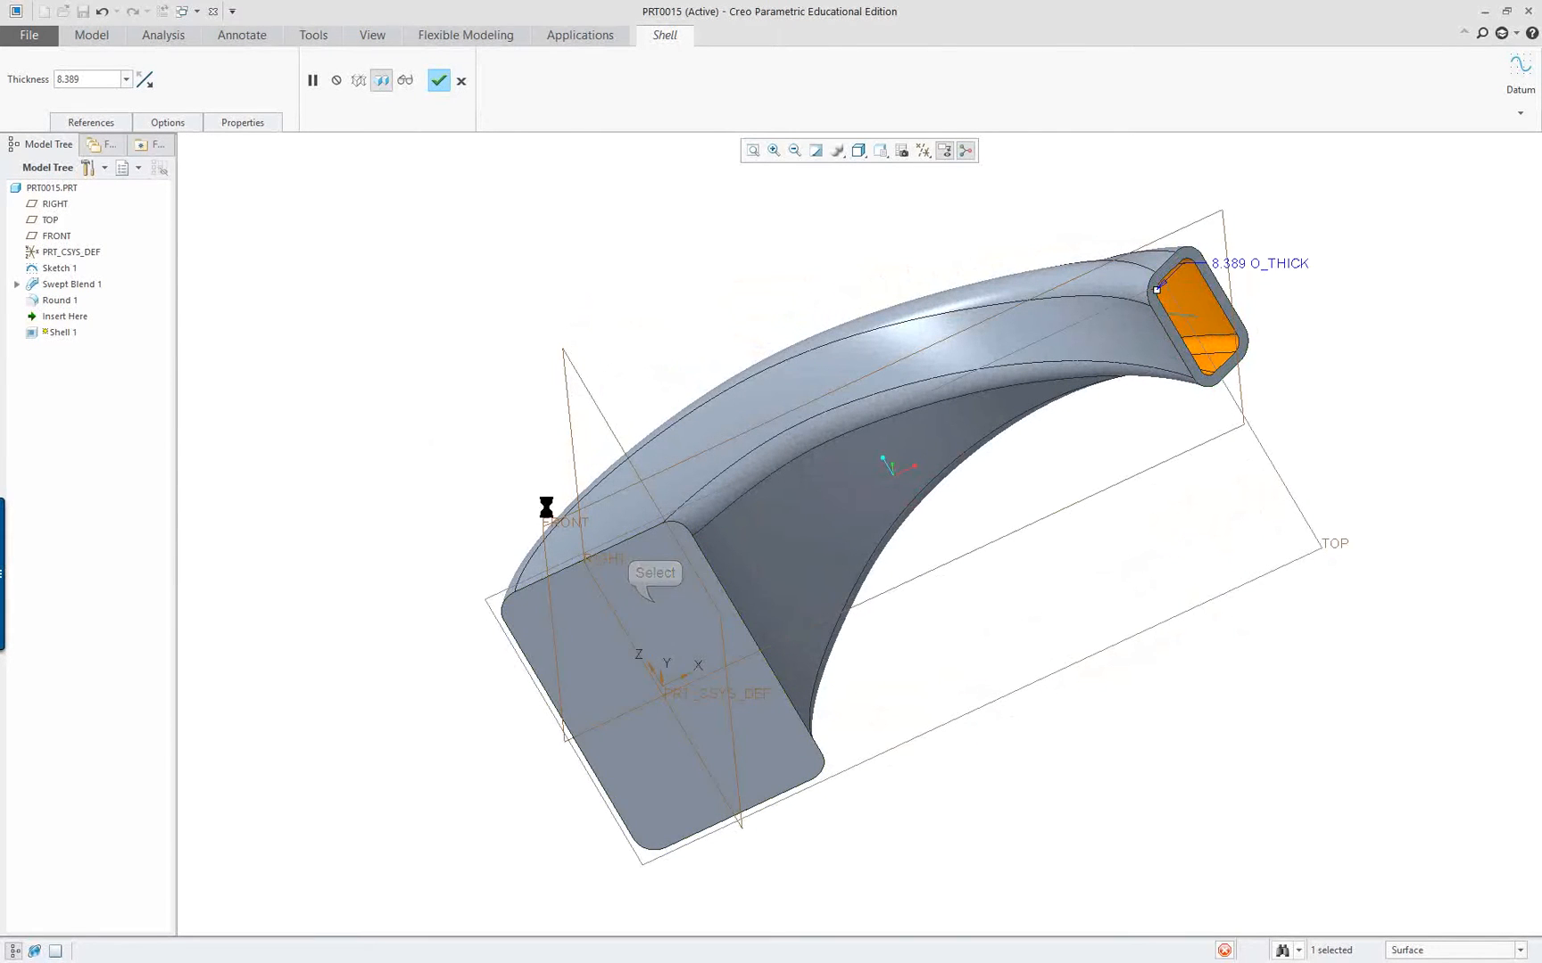
middle_click(433, 377)
middle_drag(434, 378, 387, 489)
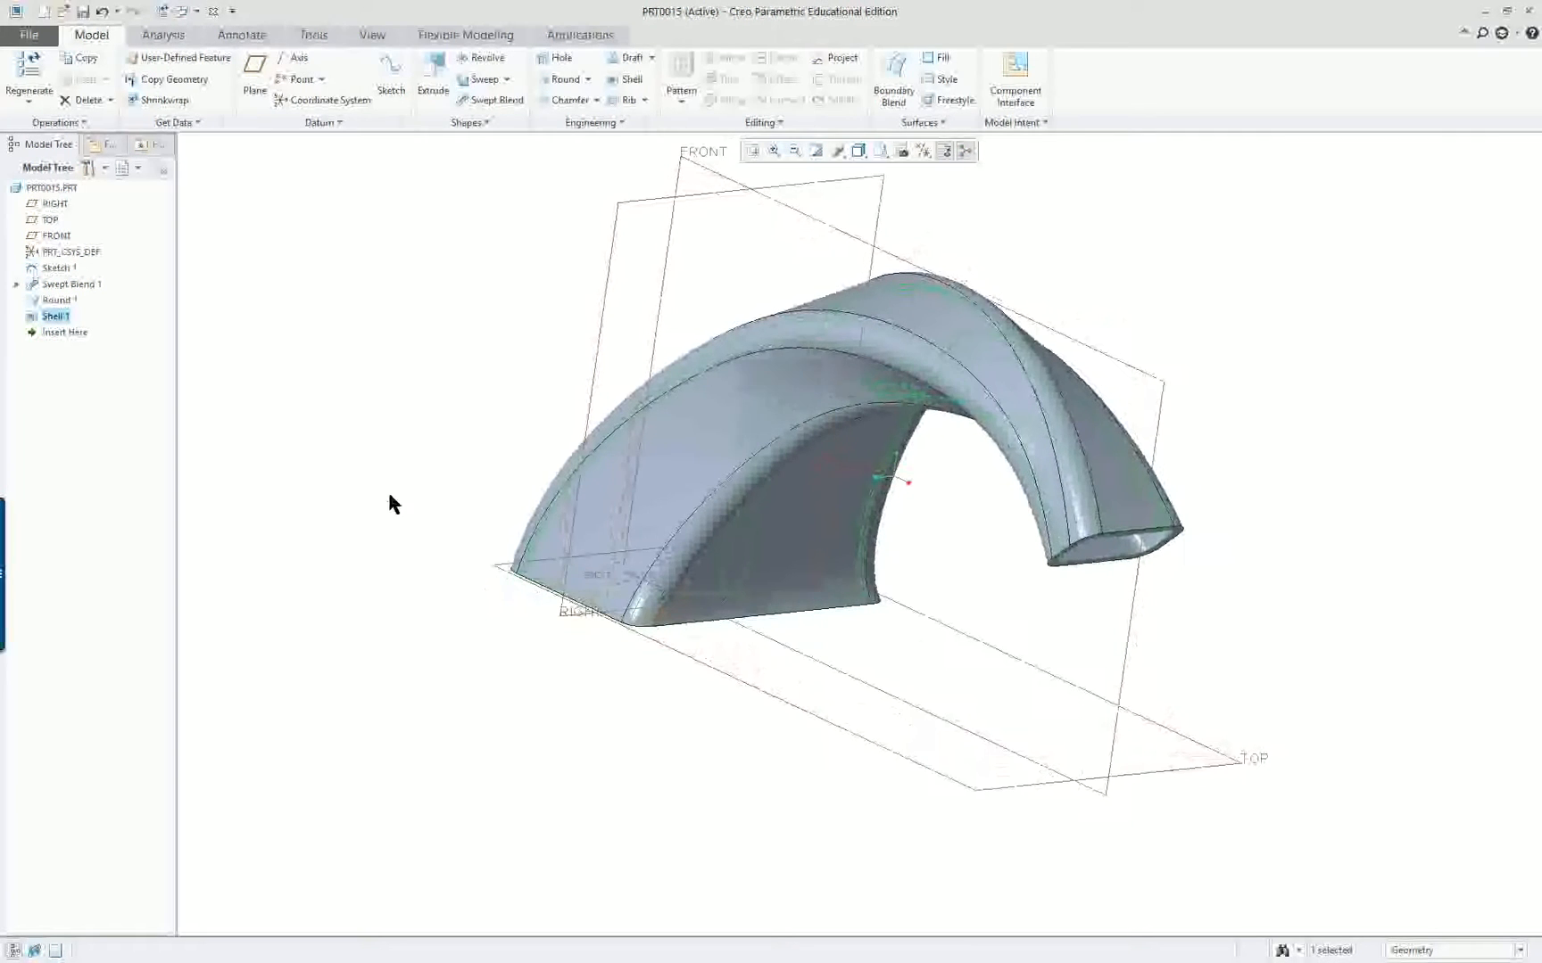
Apply a dark grey metallic appearance from My Appearances to the whole part
click(373, 36)
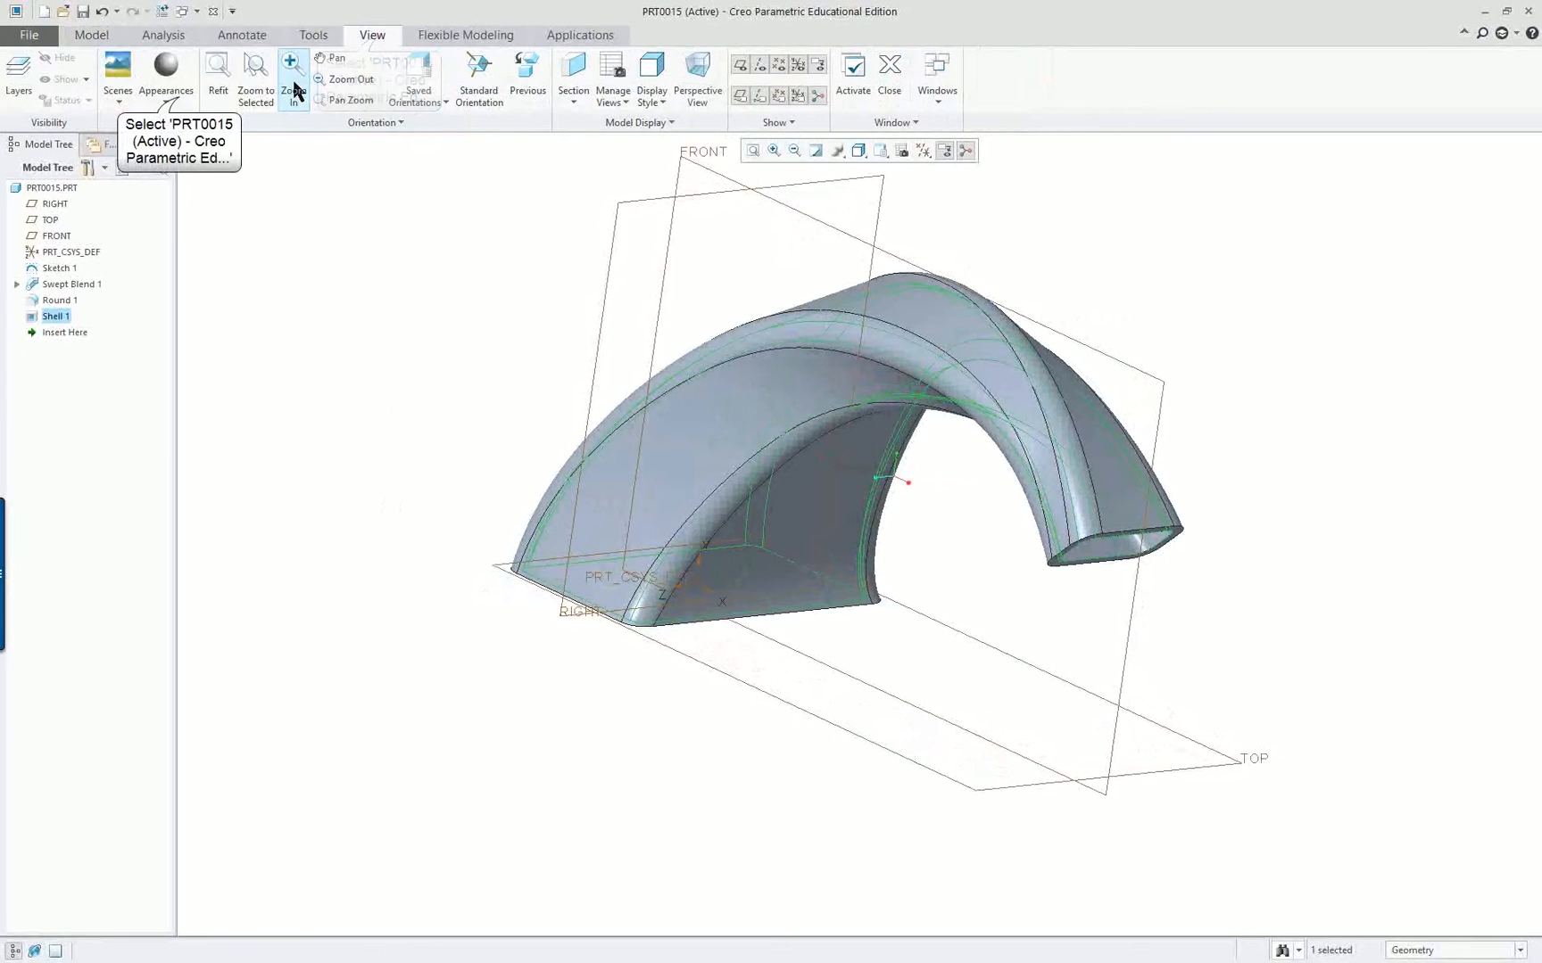
click(166, 75)
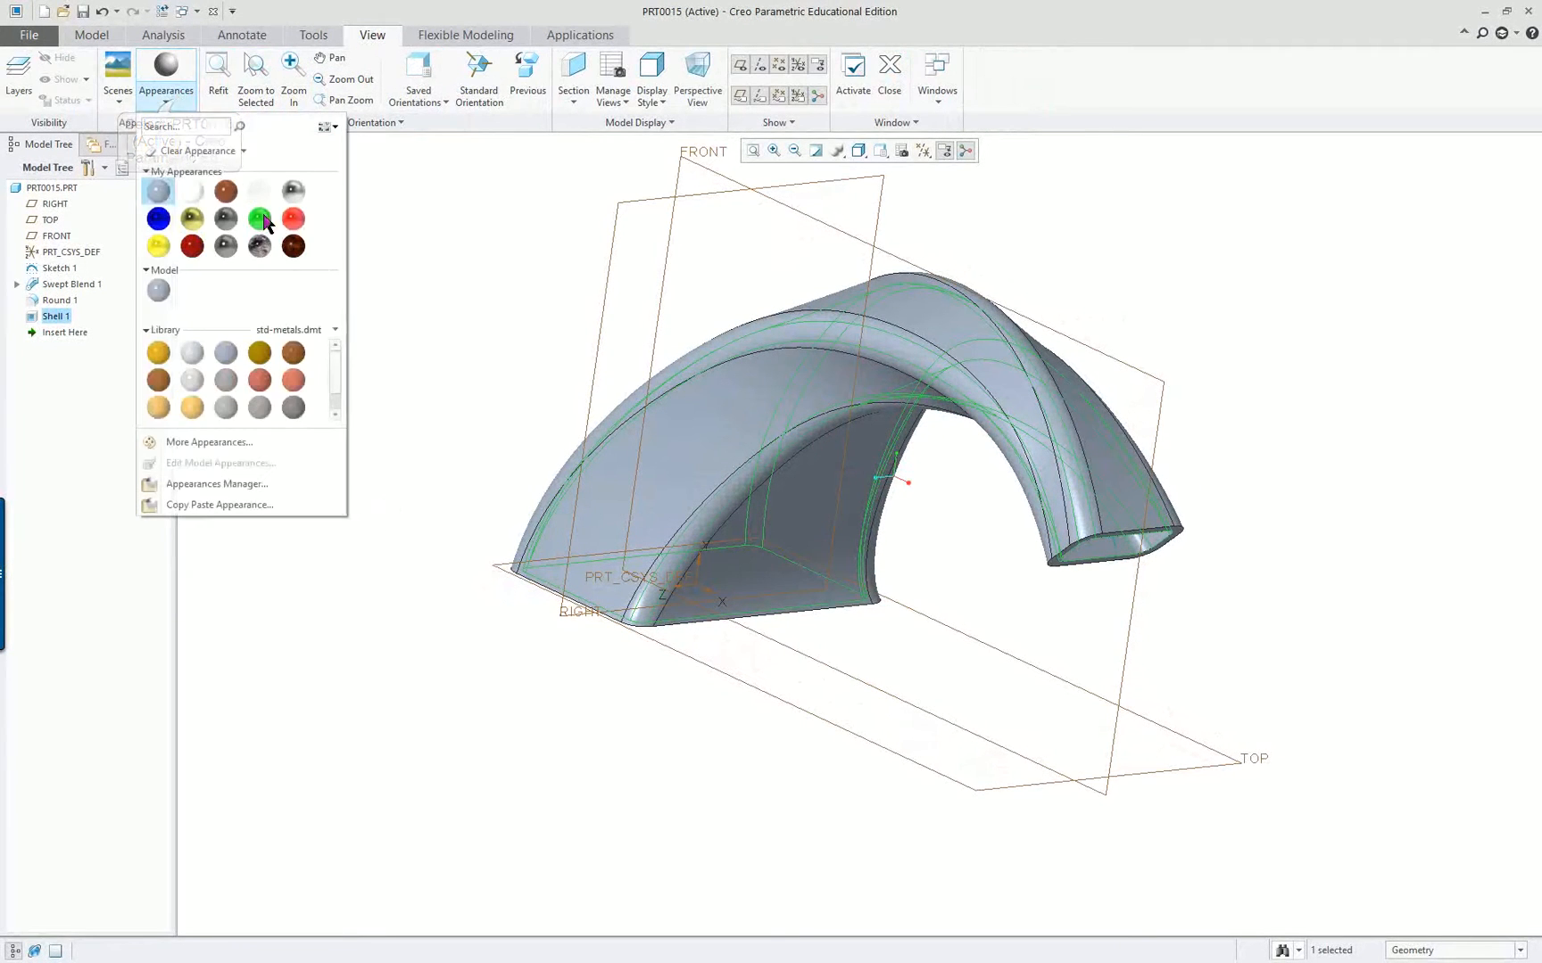
click(226, 249)
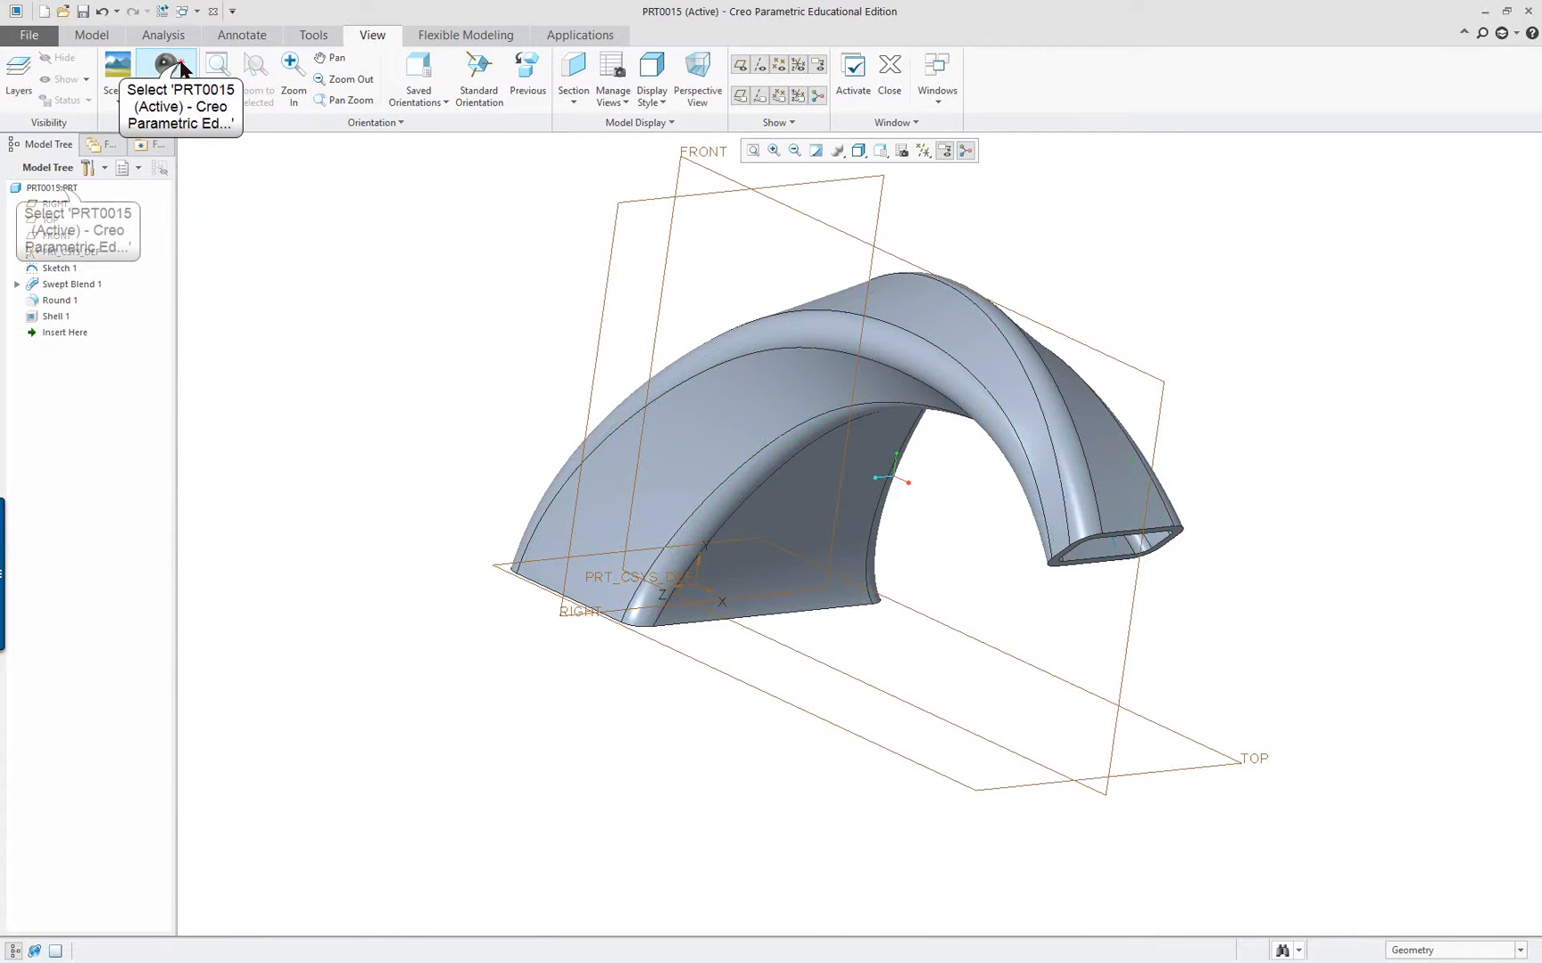
click(52, 187)
middle_click(344, 237)
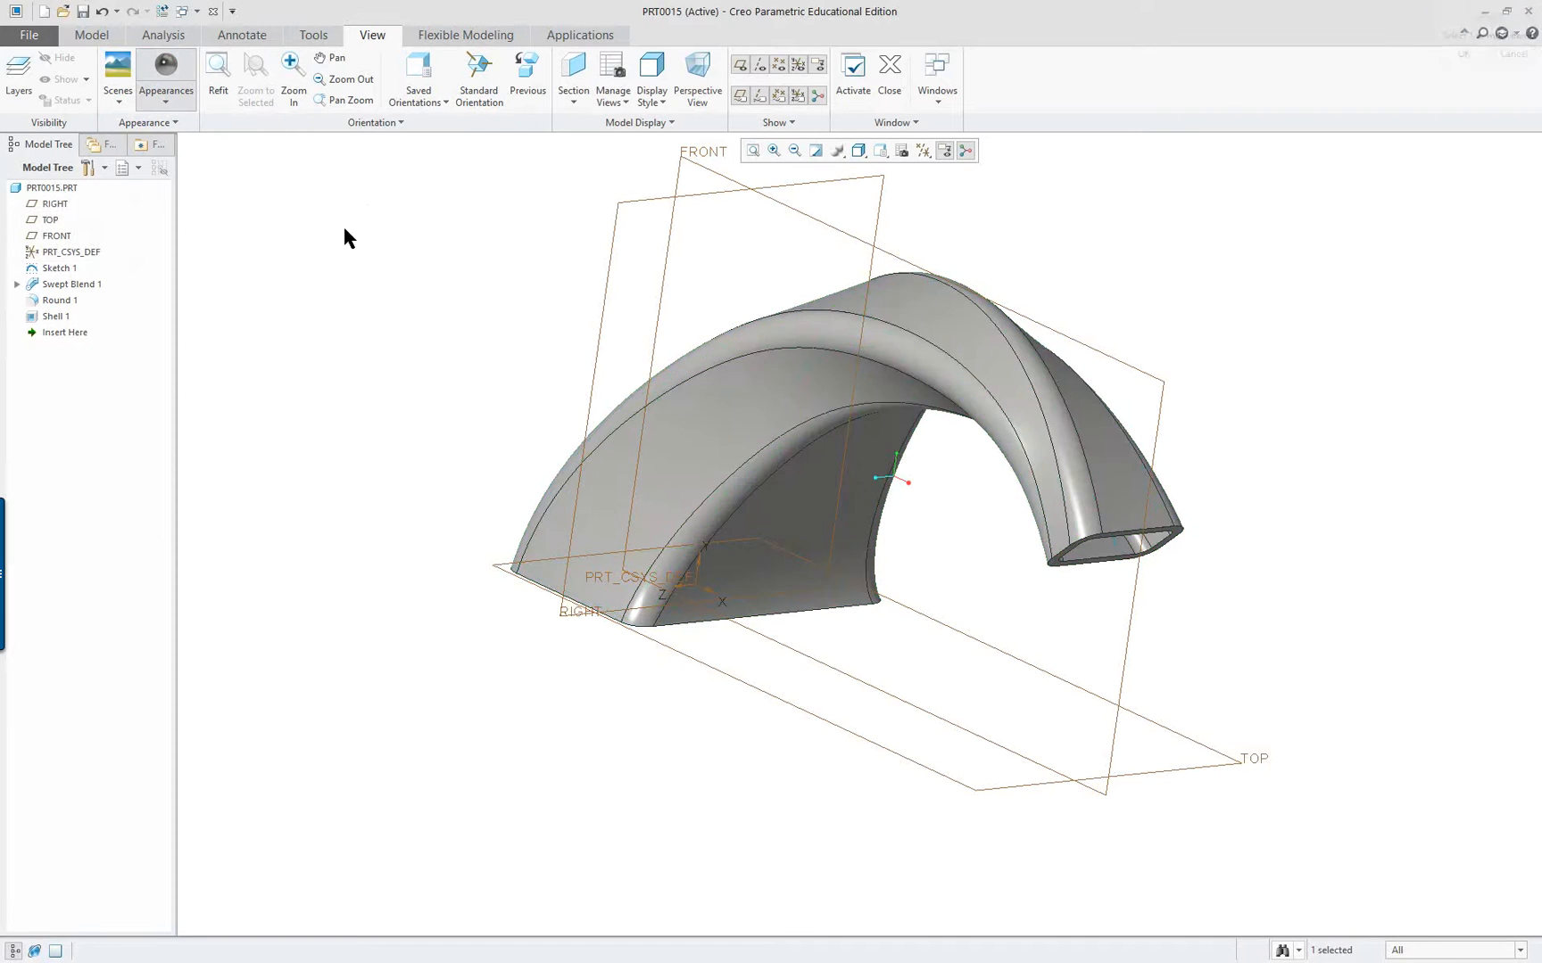
Set the display style to Shading With Reflections, inspect the hollow part, and restore the default orientation
click(858, 150)
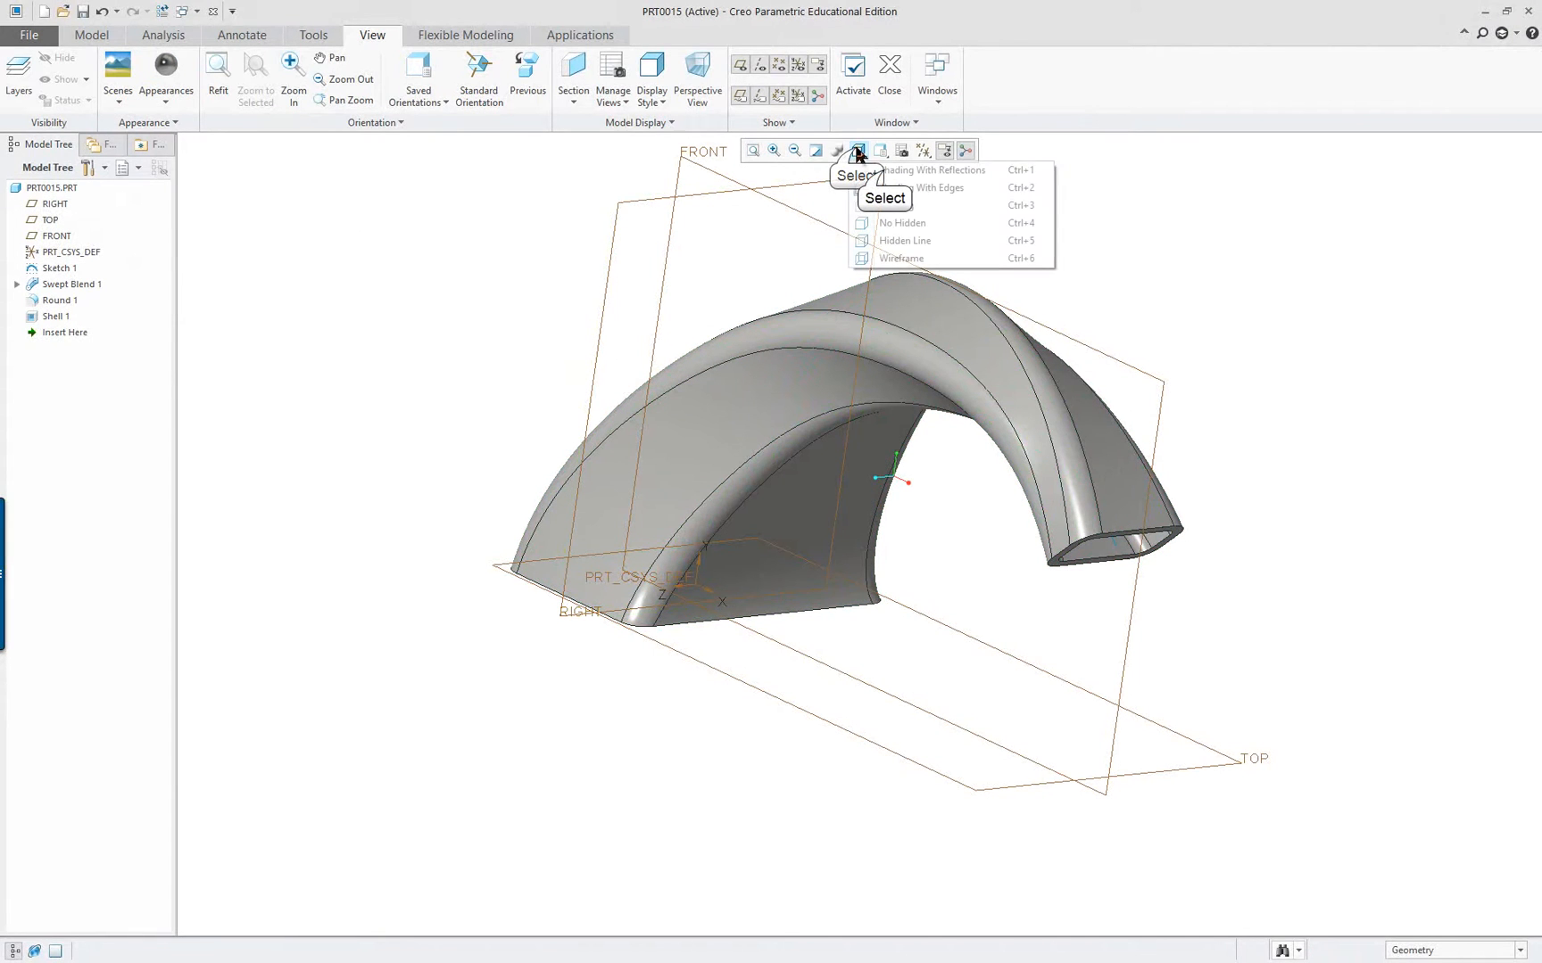
click(879, 169)
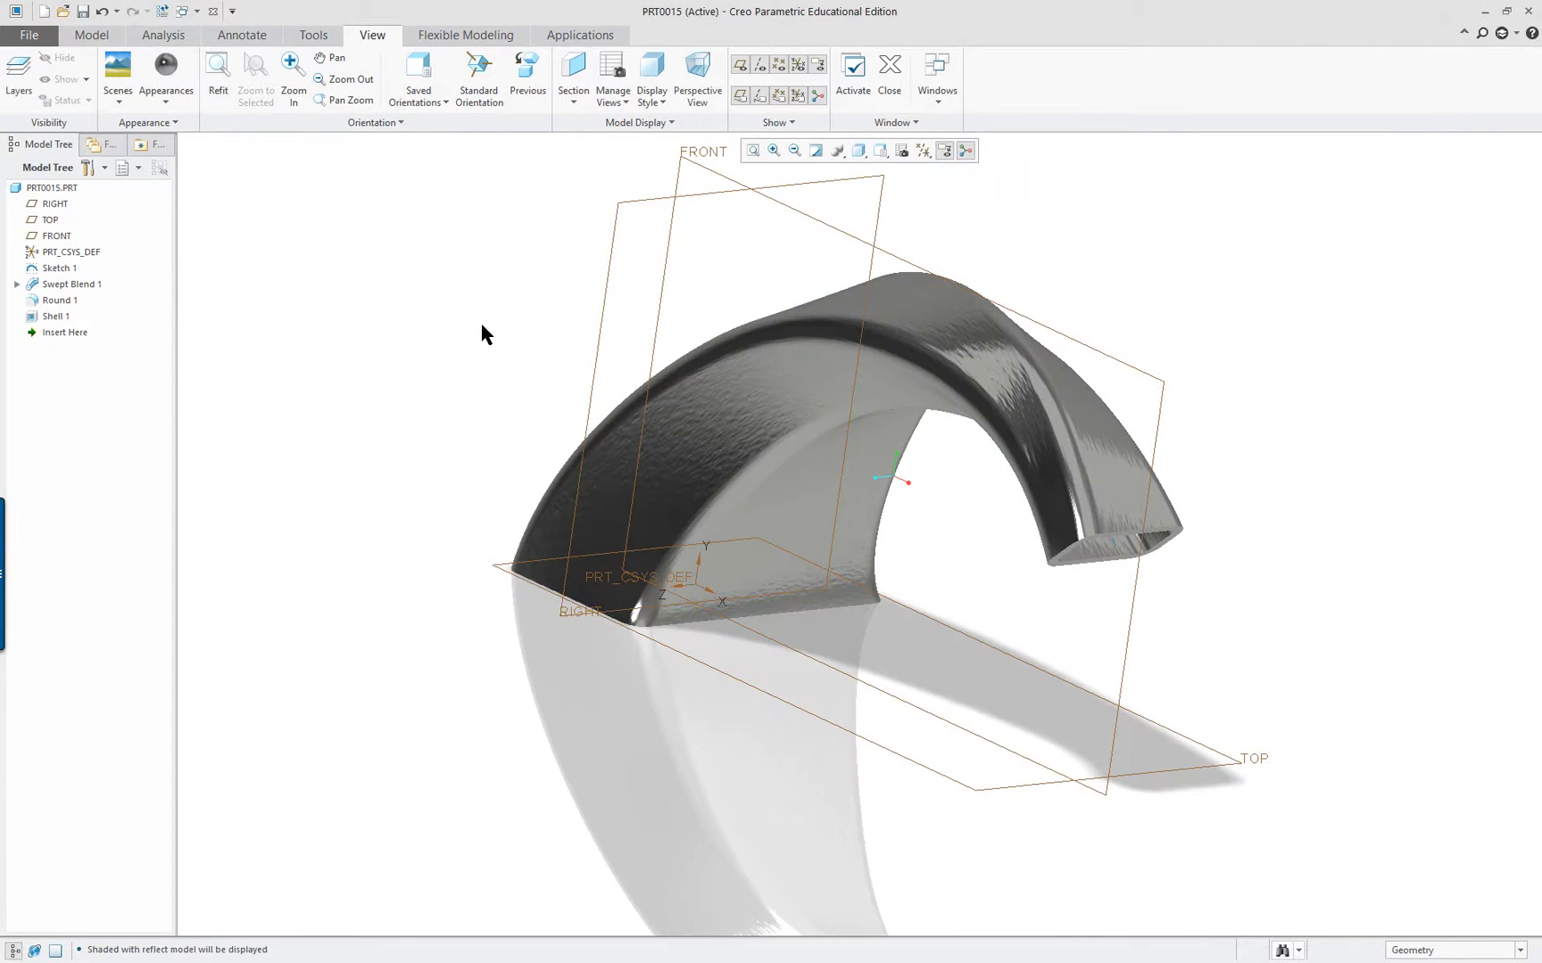
middle_drag(688, 500, 610, 337)
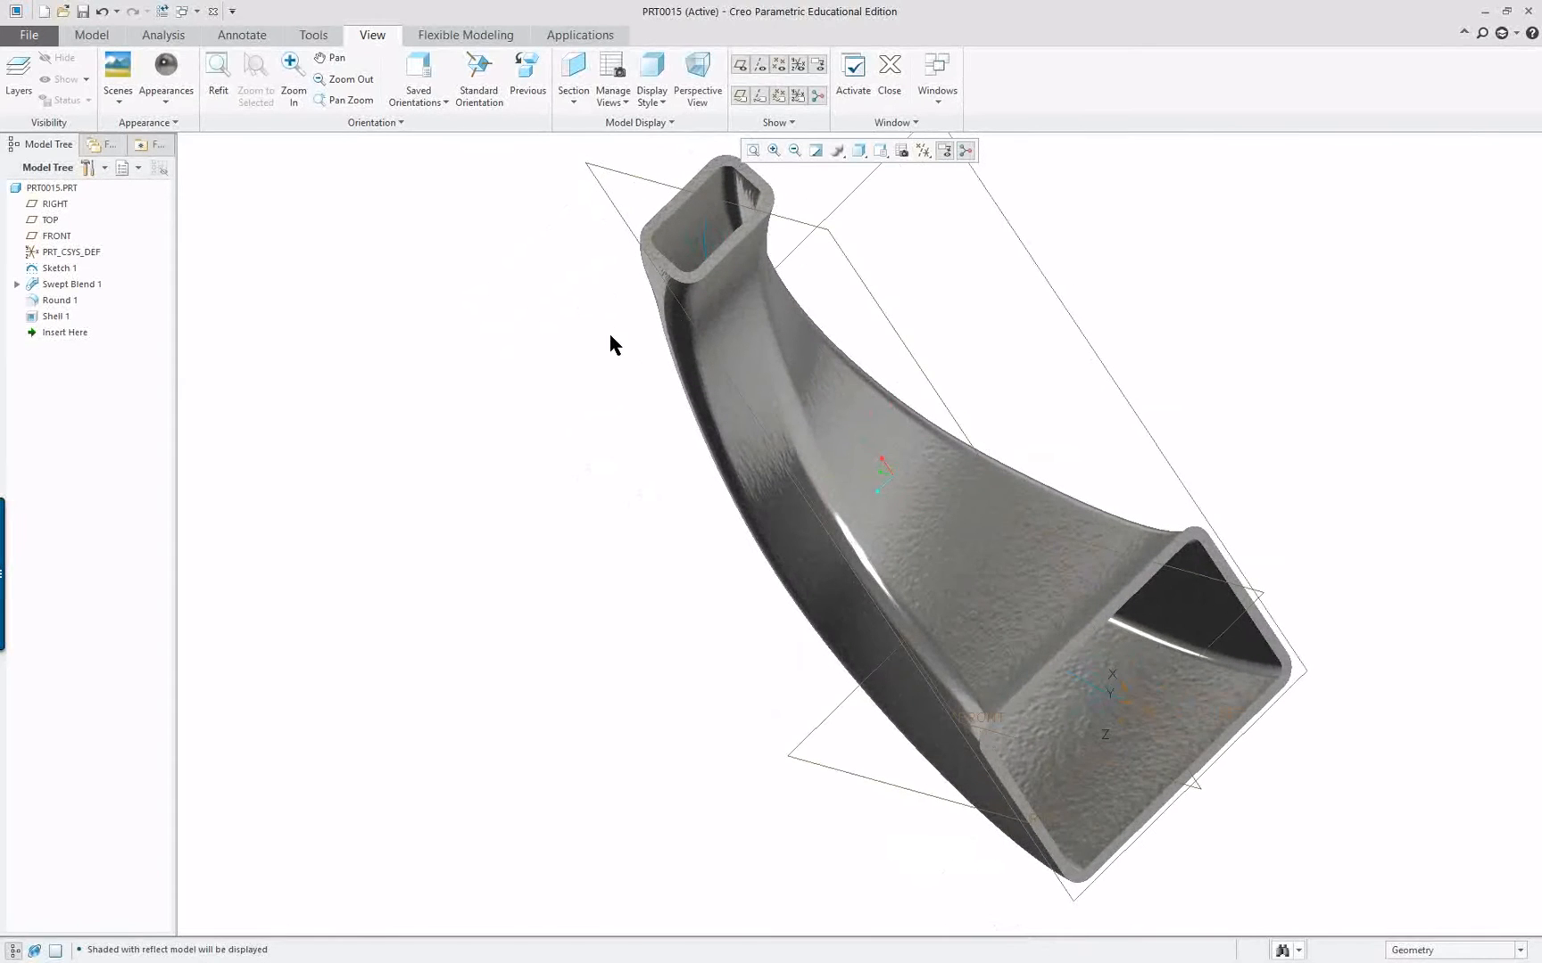
key(ctrl+d)
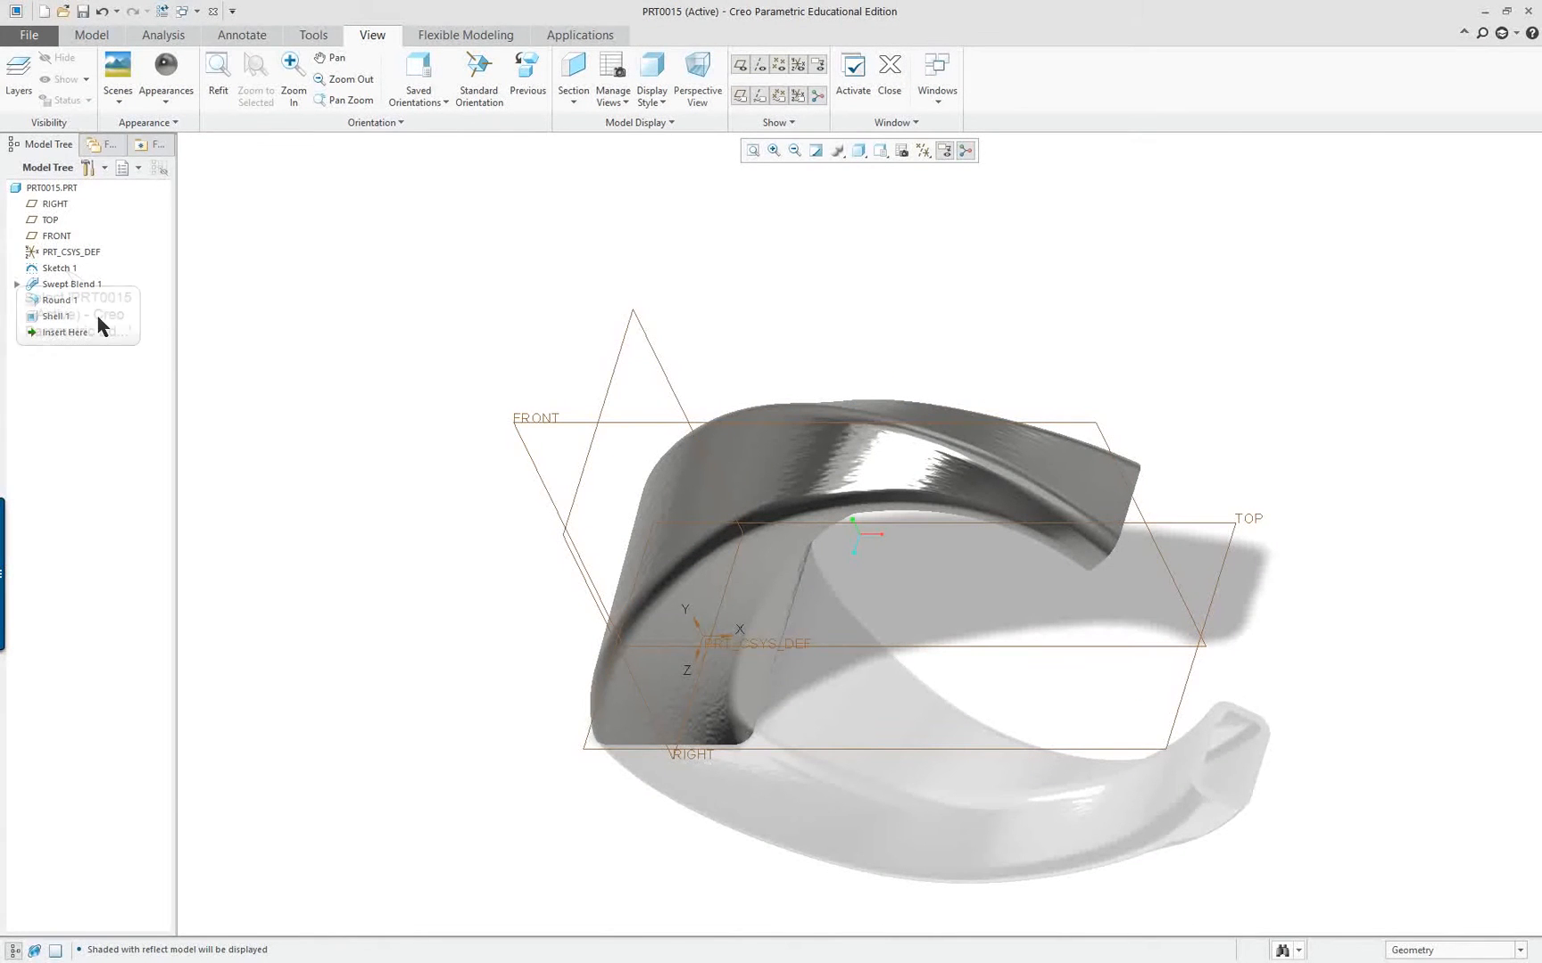
Open the trajectory sketch's dimensions for in-place editing and move the spline's second interior point from the origin slightly outward
right_click(64, 271)
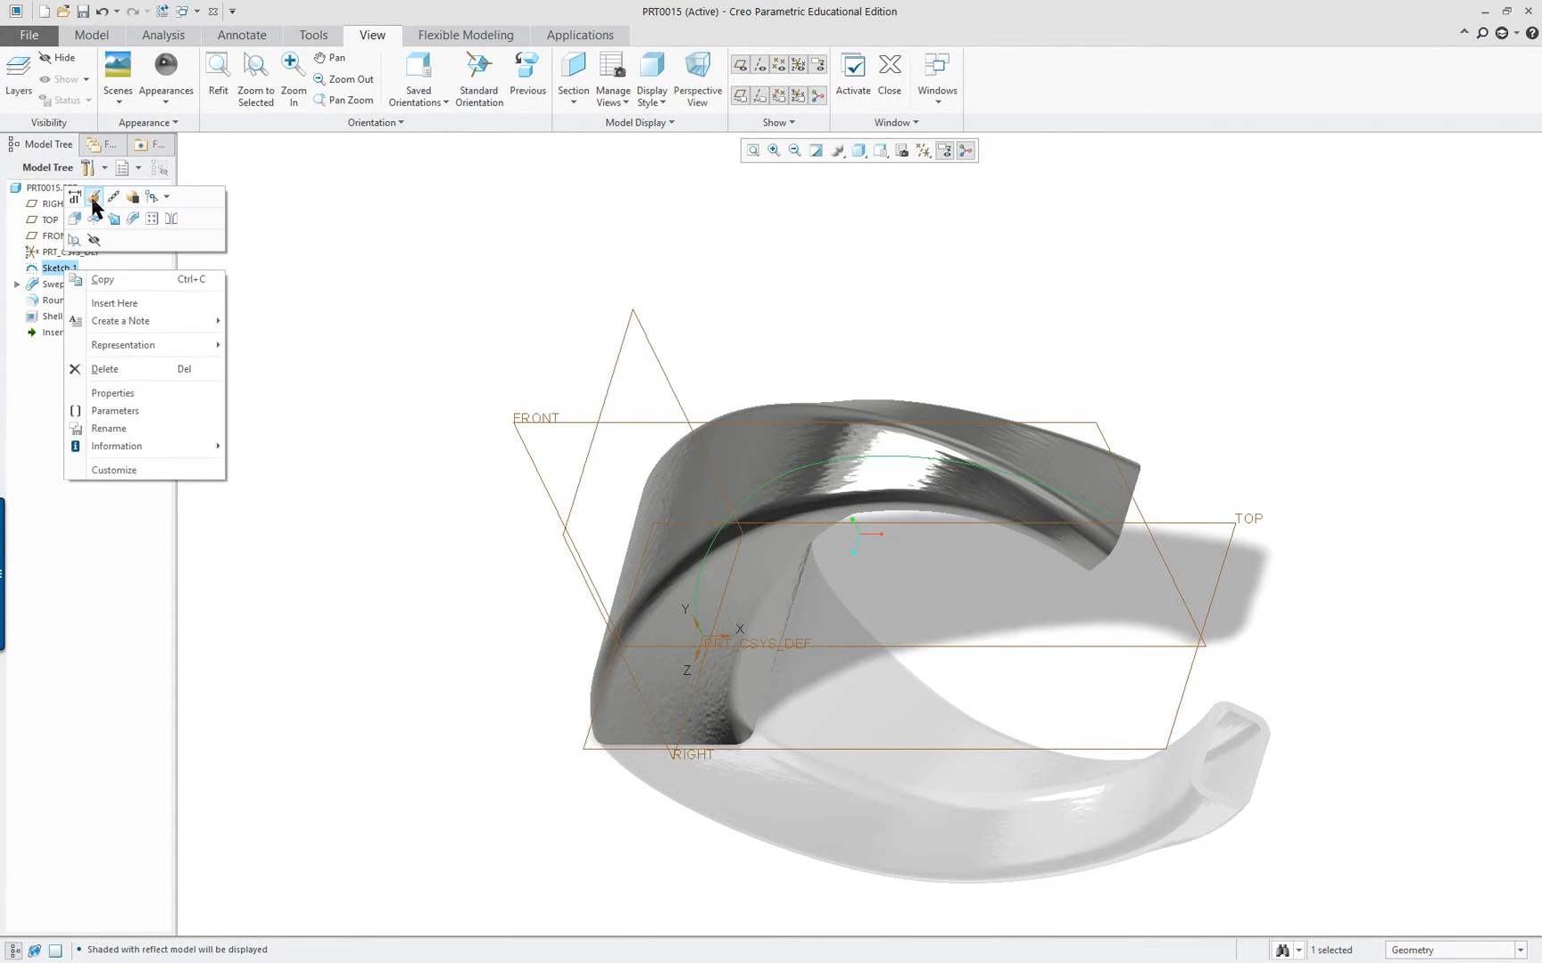
click(75, 199)
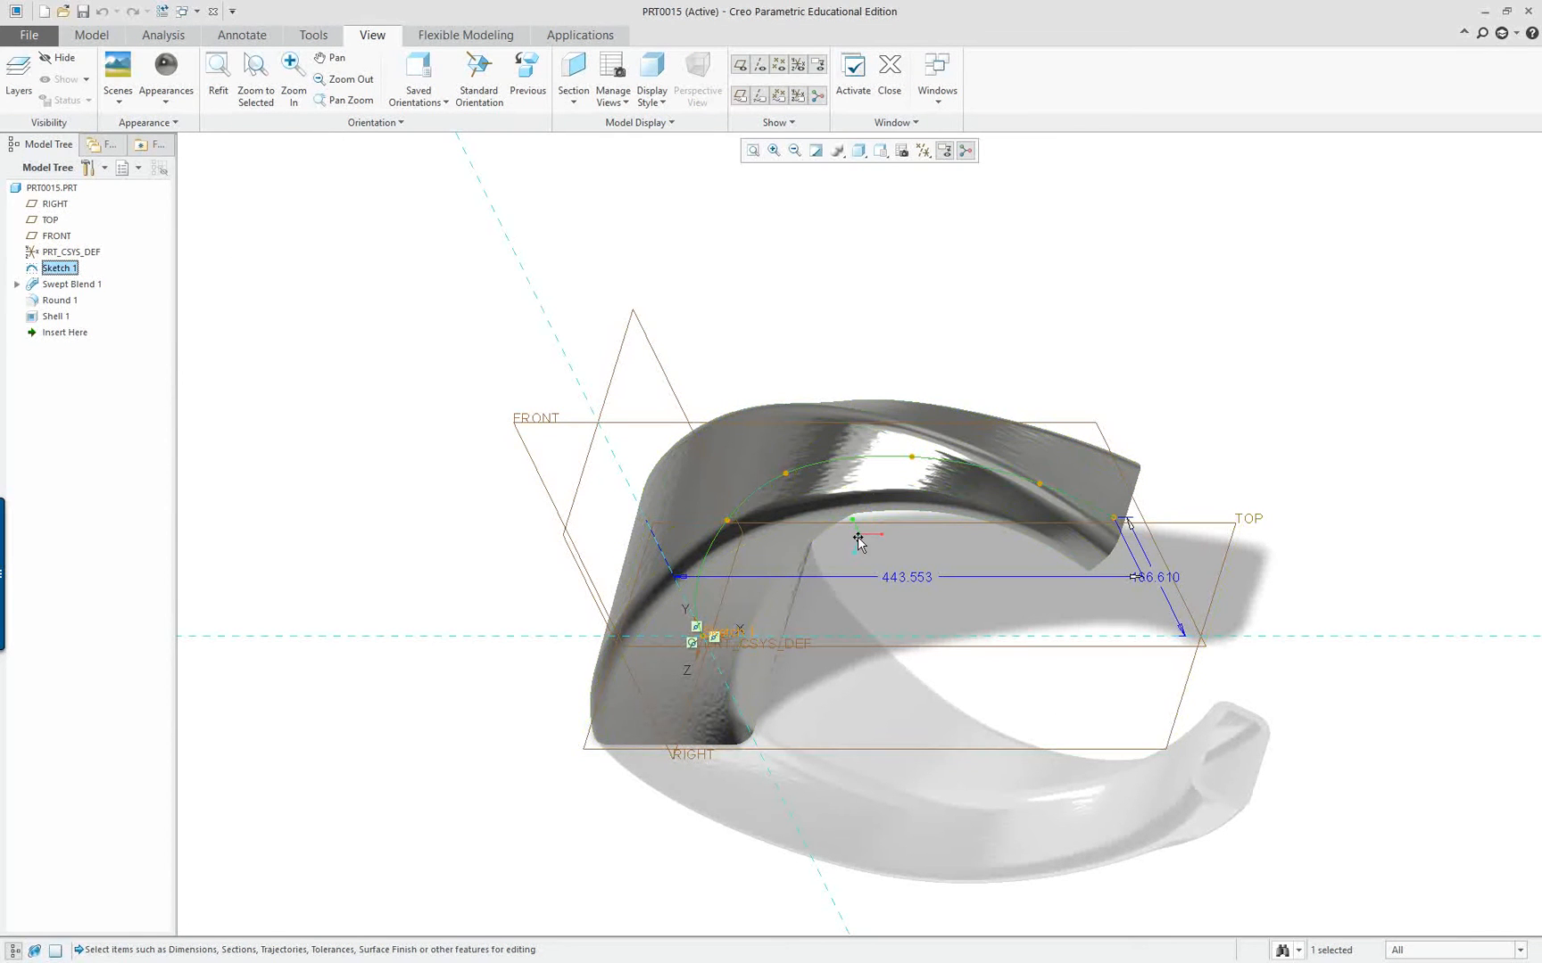
middle_drag(857, 536, 863, 456)
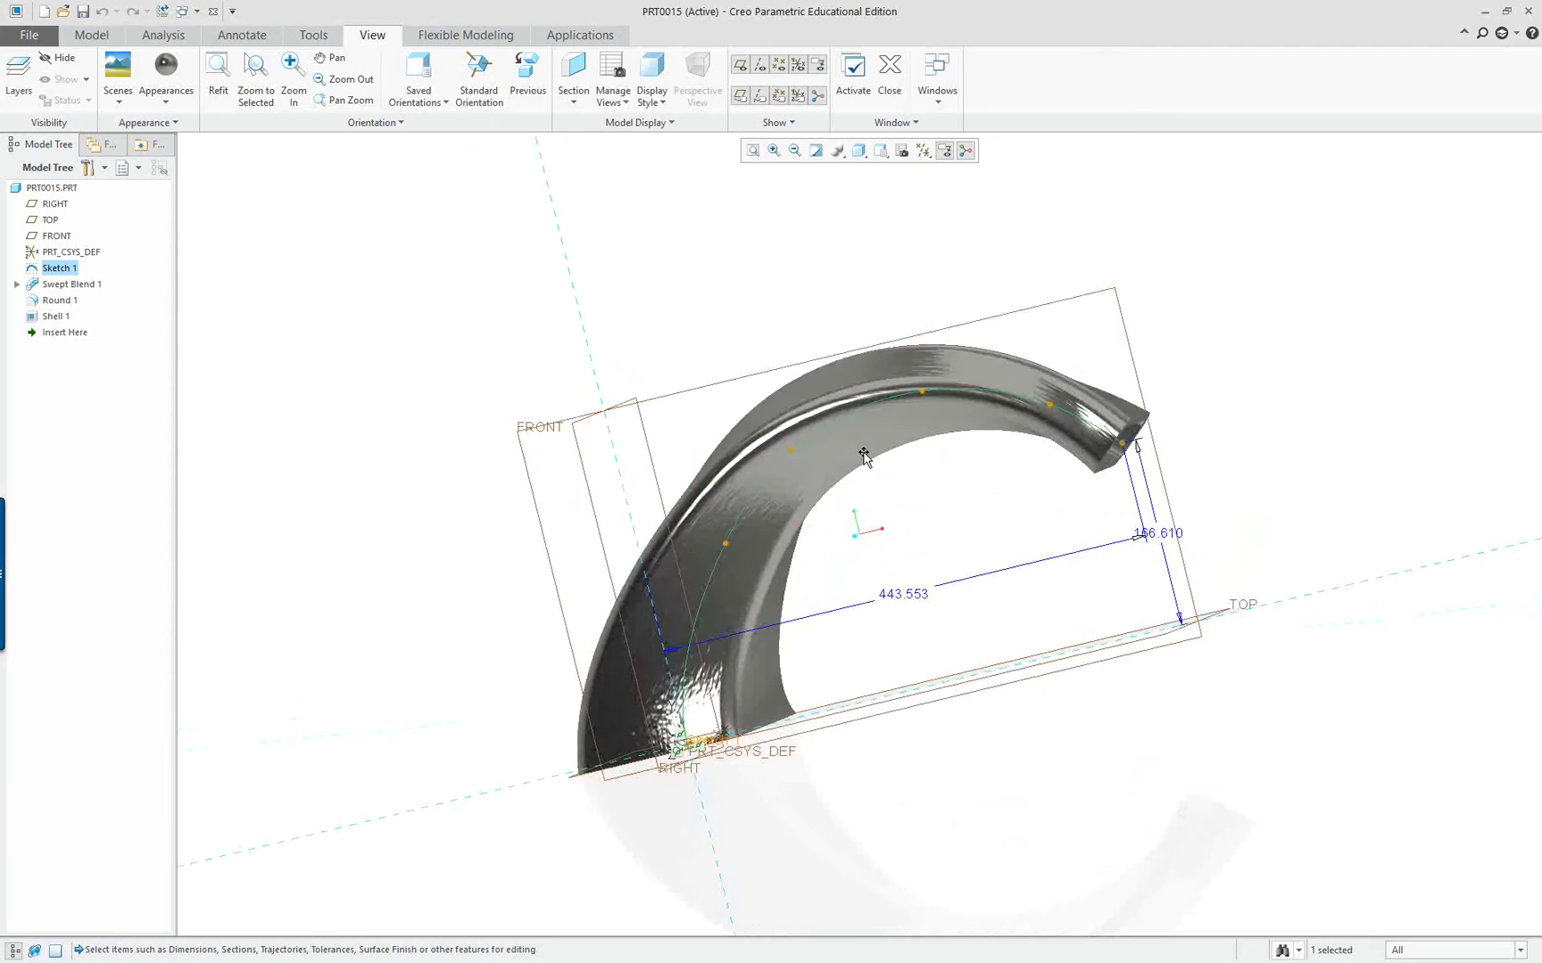
click(789, 449)
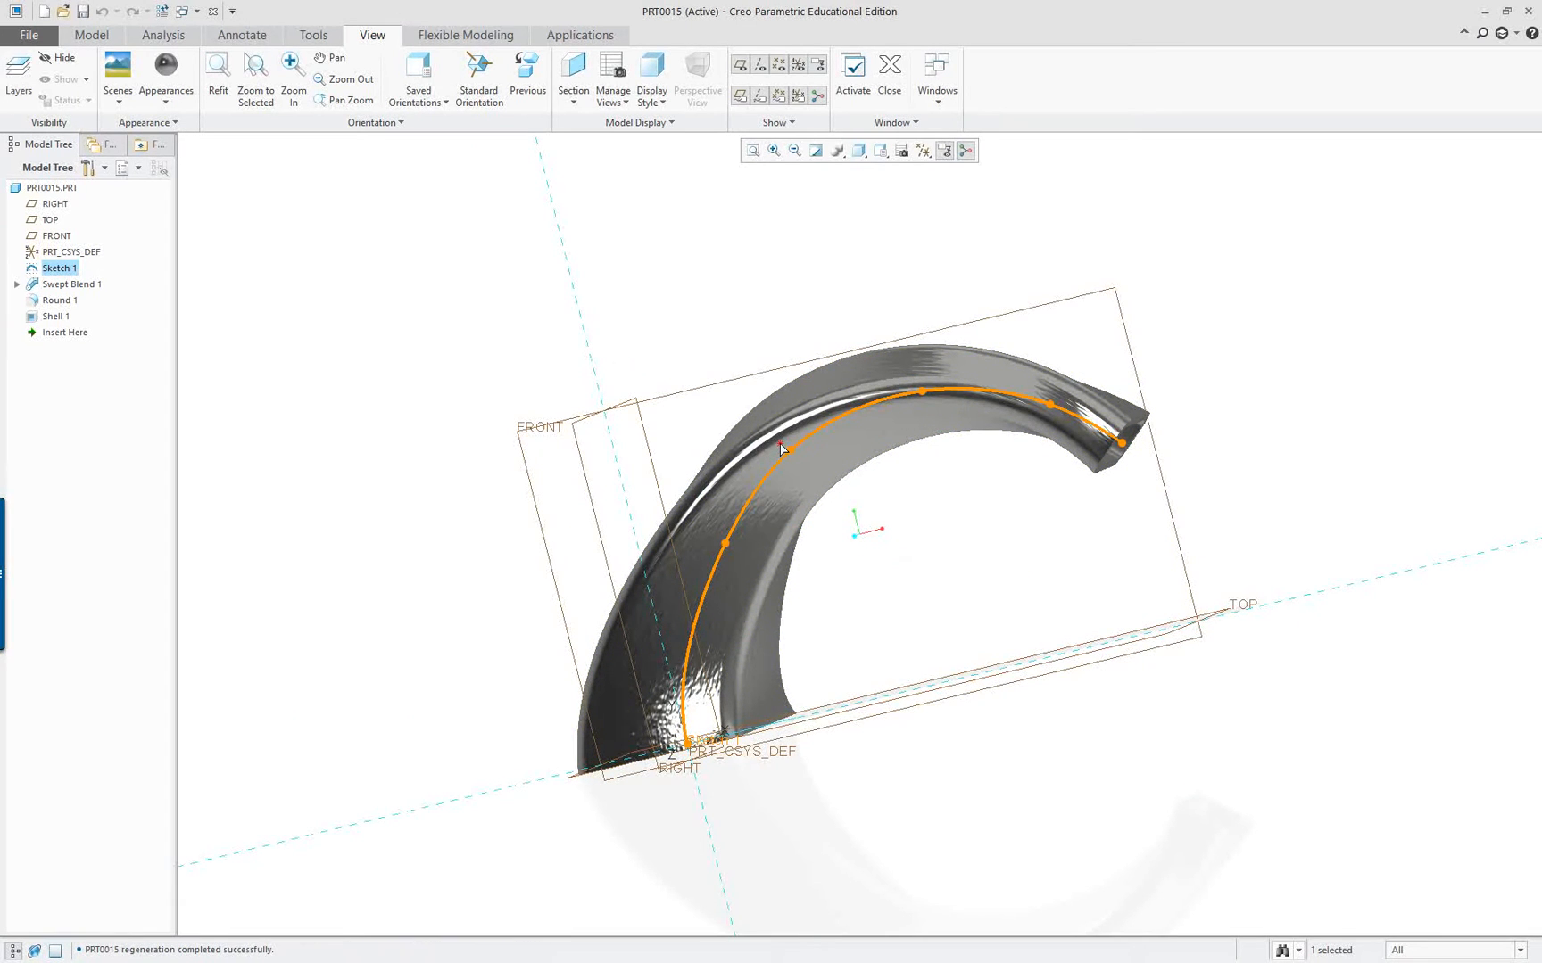
drag(777, 440, 774, 439)
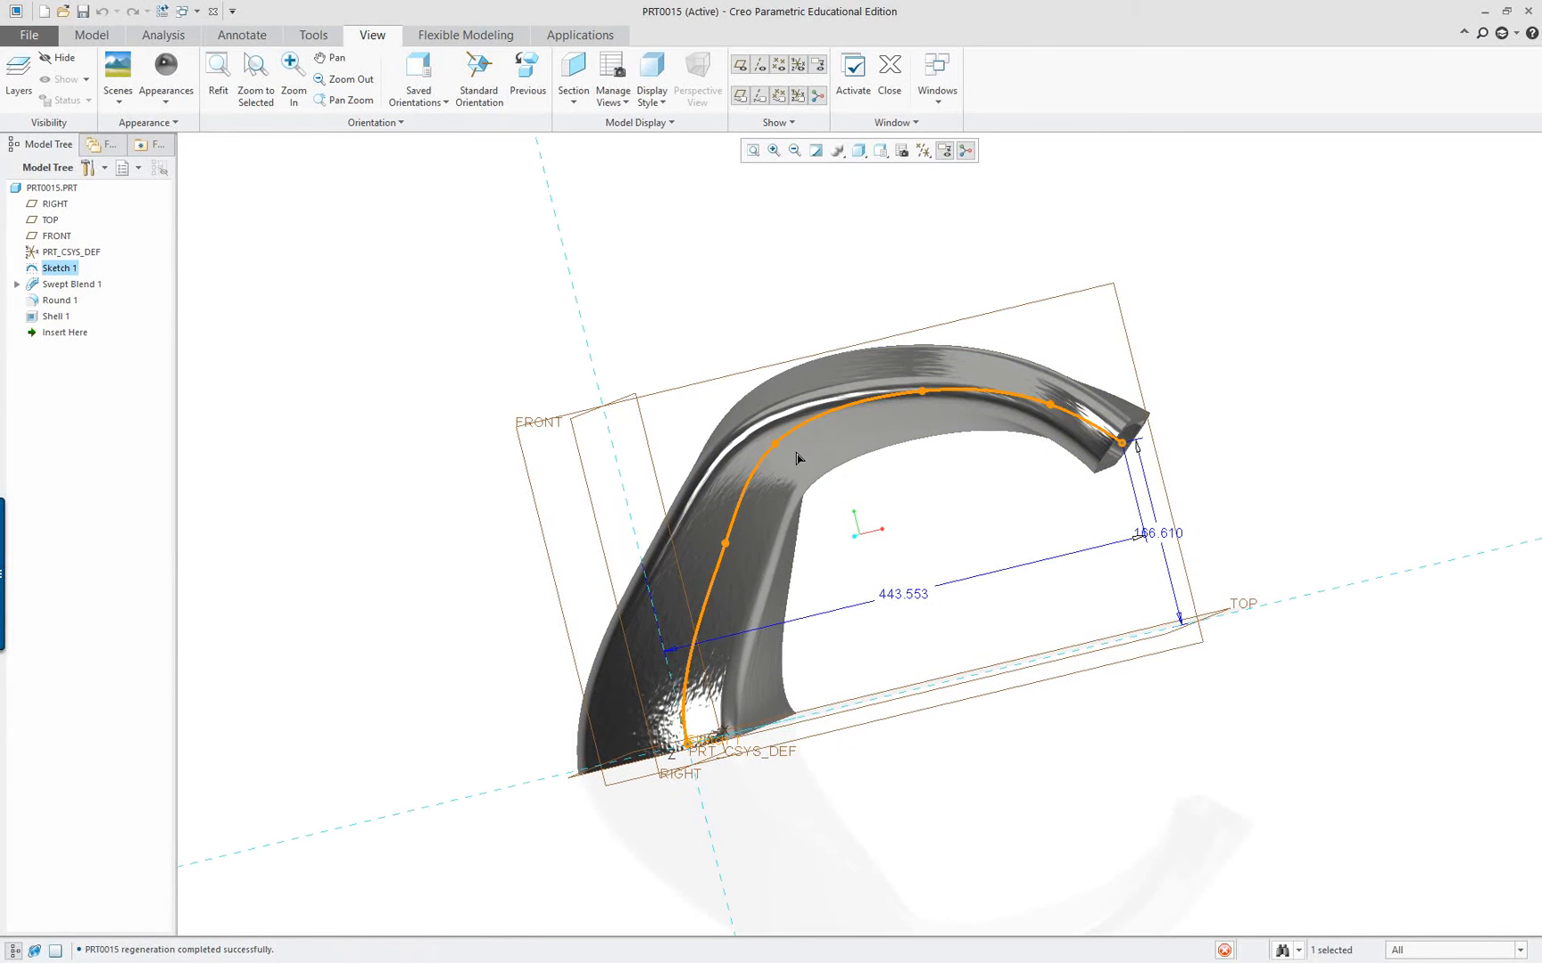
Move the first interior spline point above the origin slightly outward to smooth the arch, and leave the in-place editing
click(720, 546)
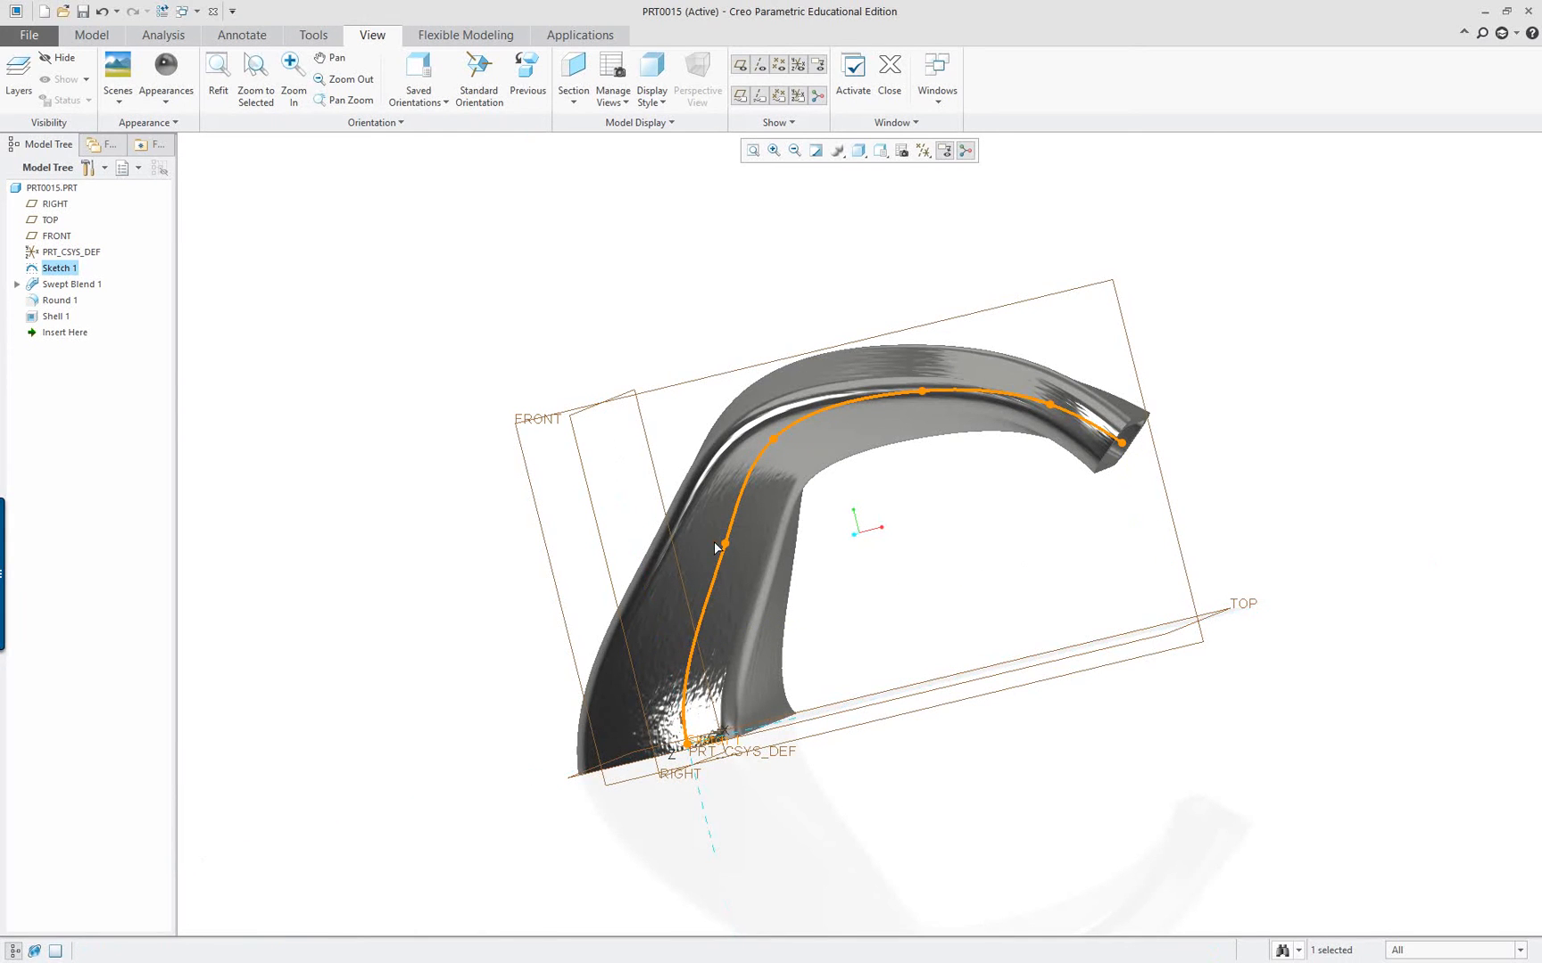
drag(725, 542, 714, 542)
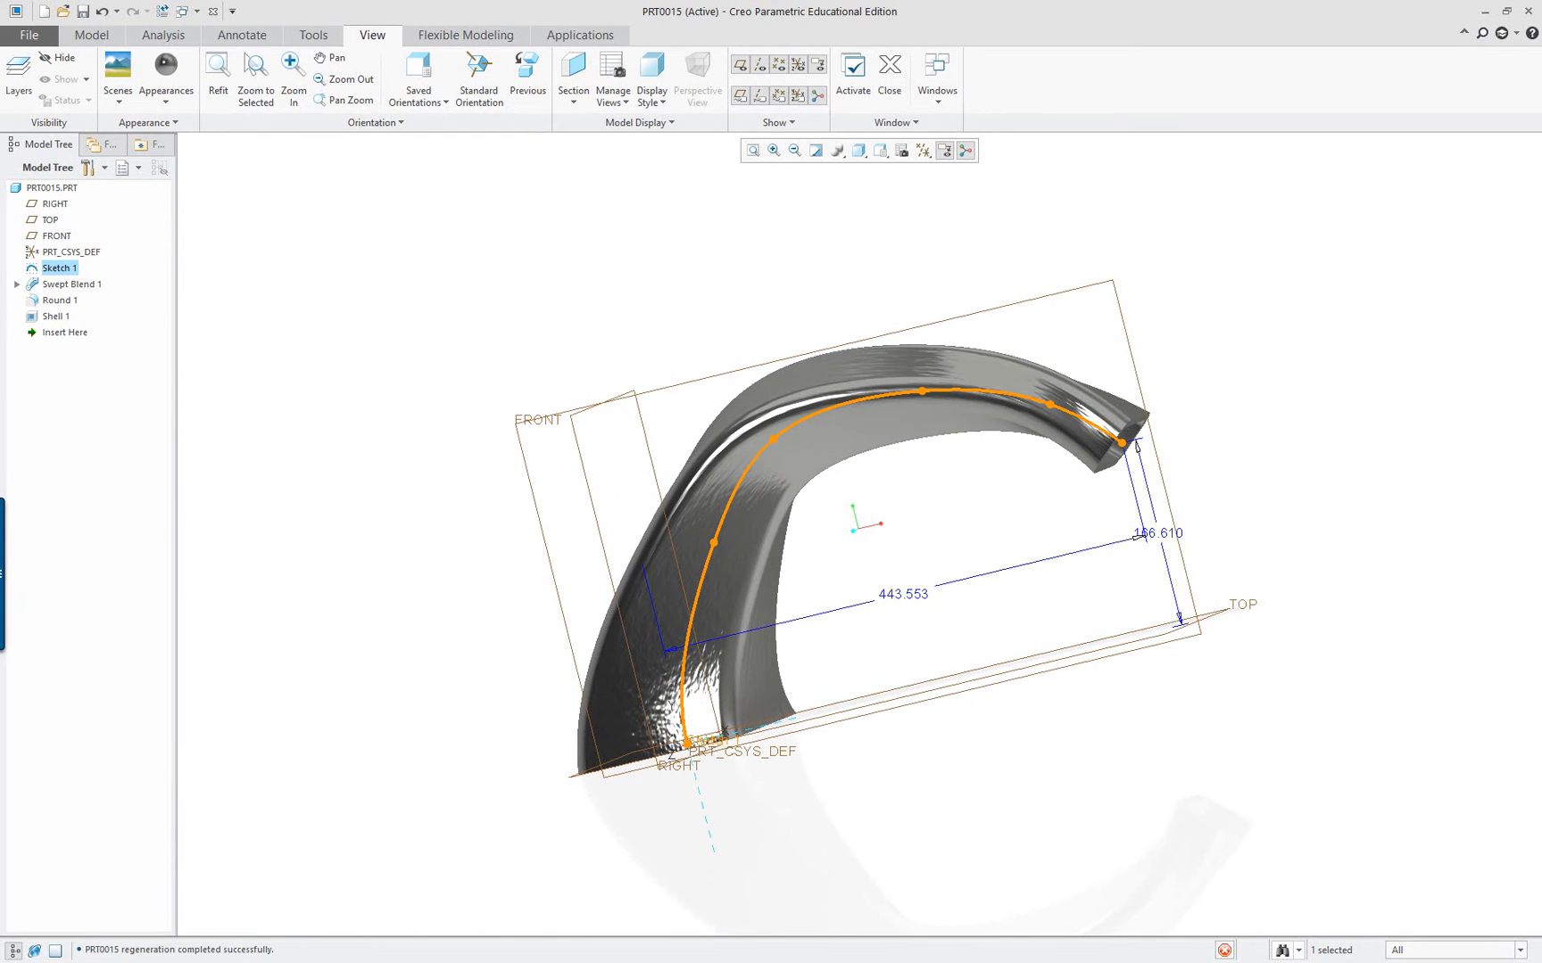
middle_drag(619, 452, 520, 444)
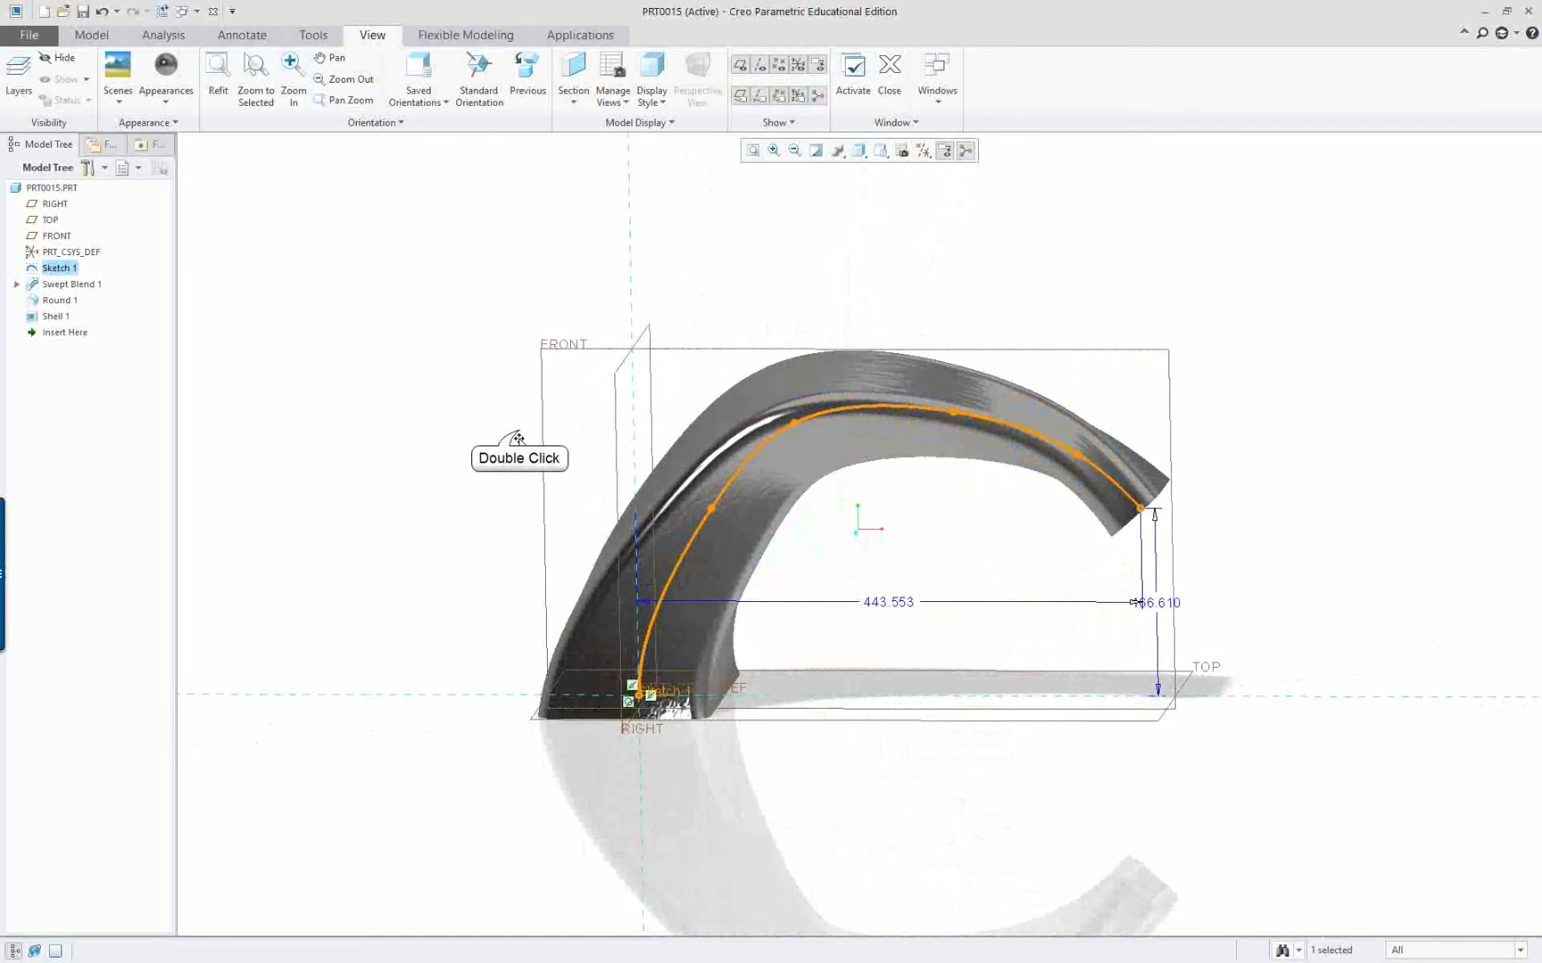
double_click(517, 439)
mouse_move(849, 529)
middle_down()
mouse_move(813, 571)
mouse_move(817, 517)
middle_up()
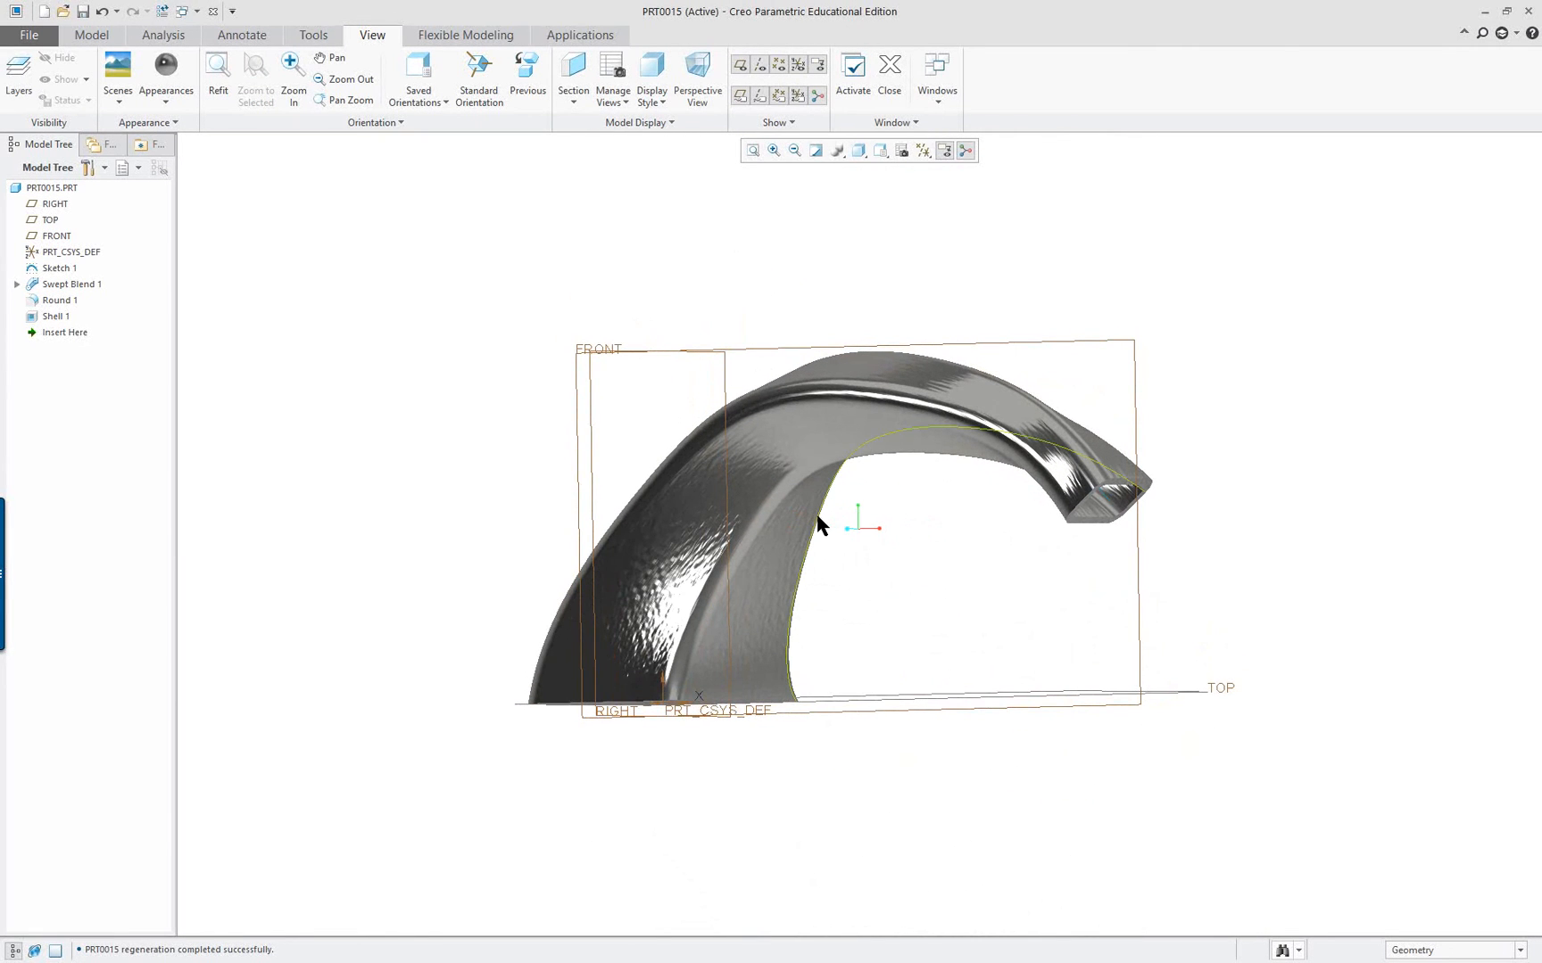